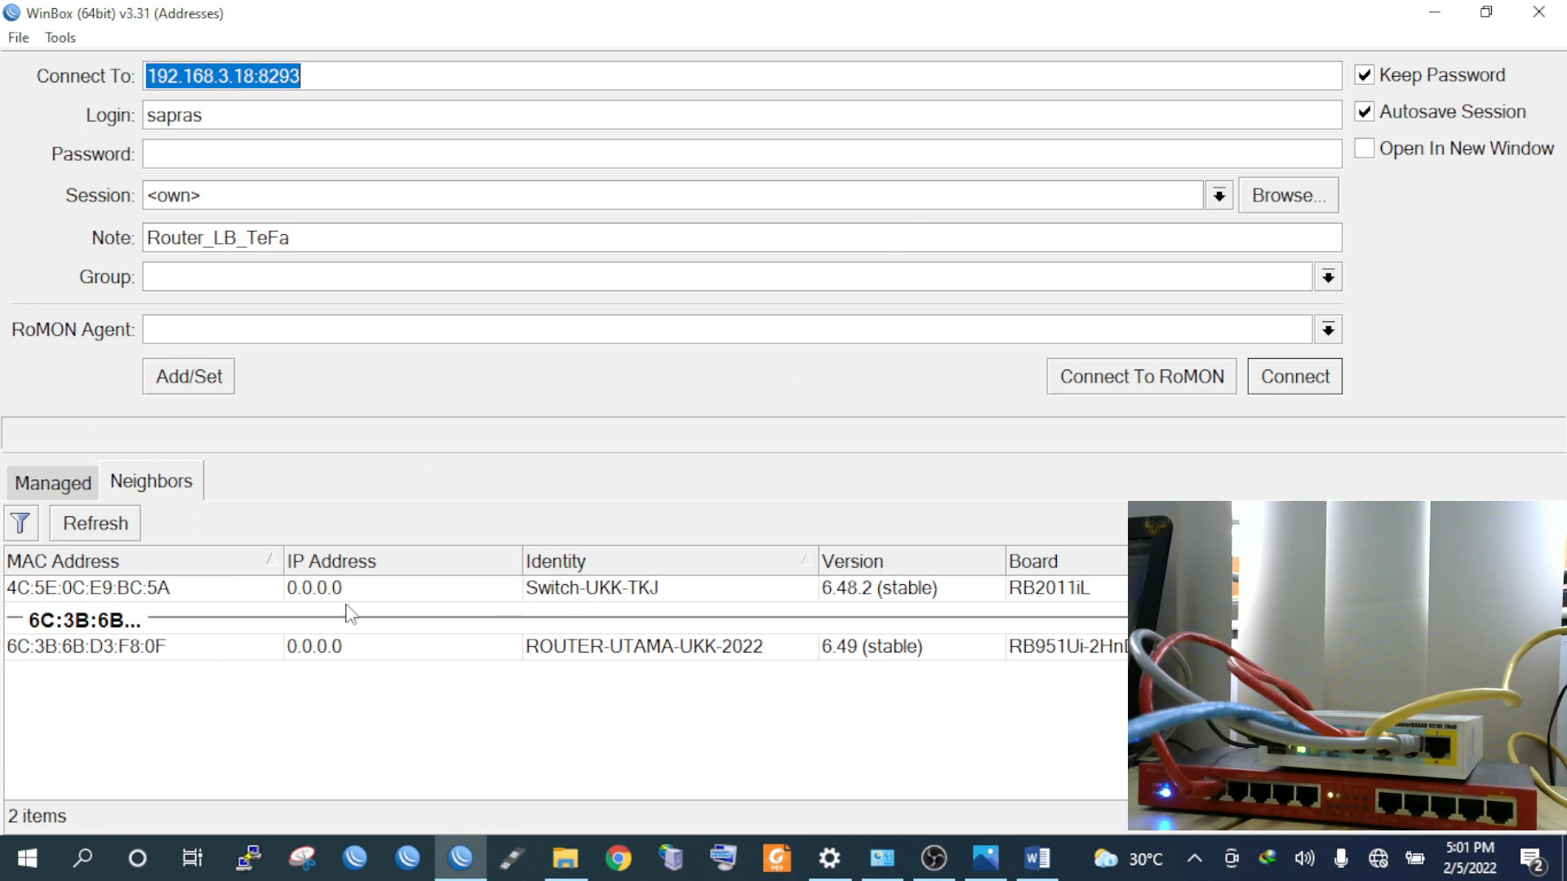
# Connect to ROUTER-UTAMA-UKK-2022 from the refreshed neighbor list, logging in as admin
pyautogui.click(119, 529)
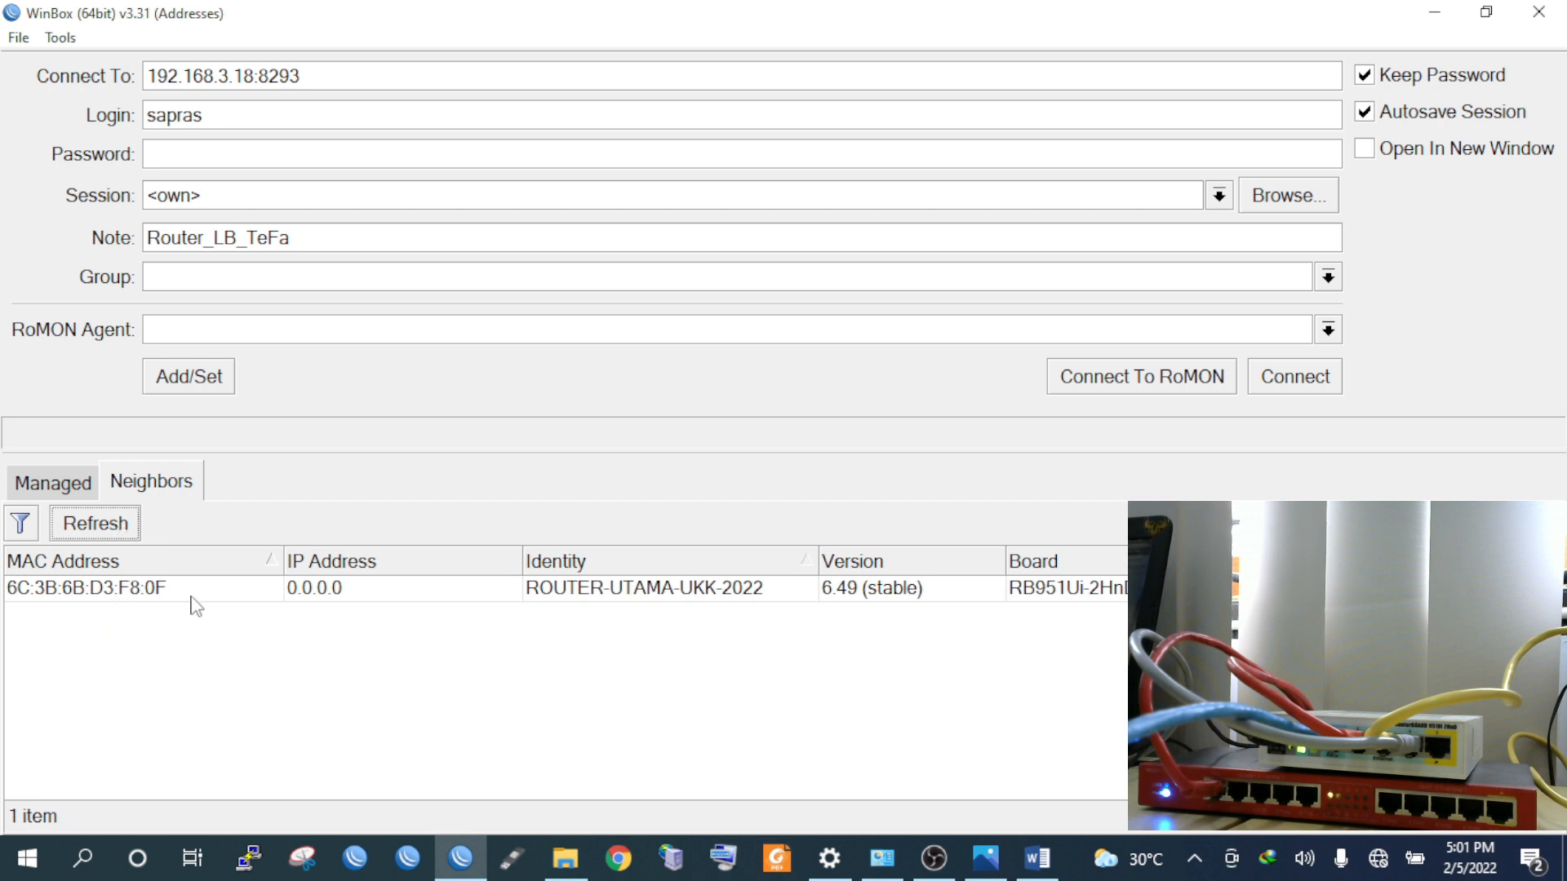
pyautogui.click(110, 588)
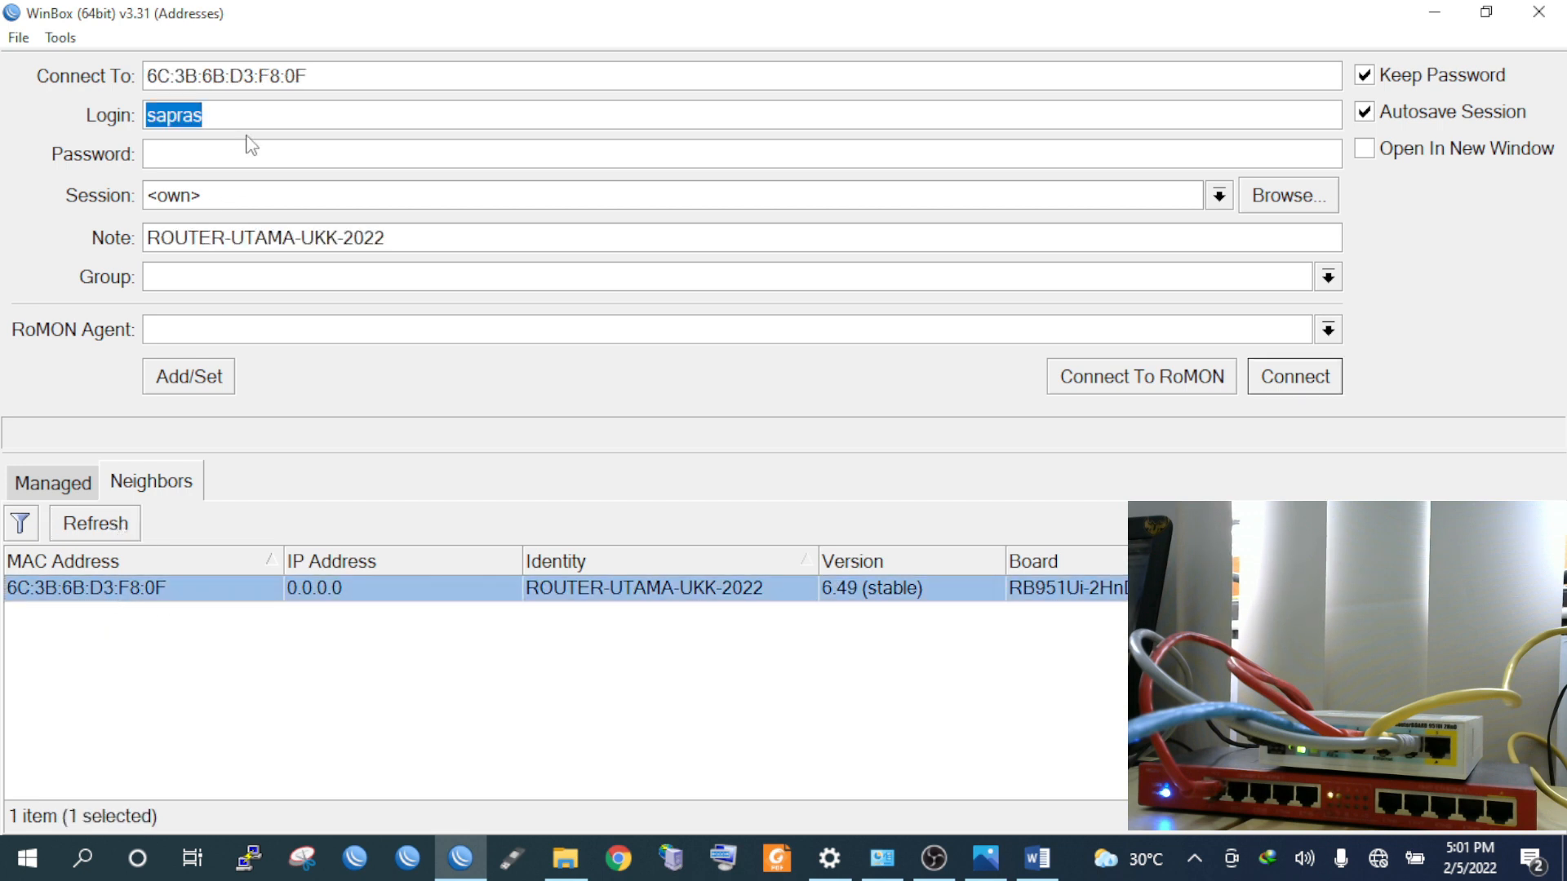
pyautogui.write('ad,')
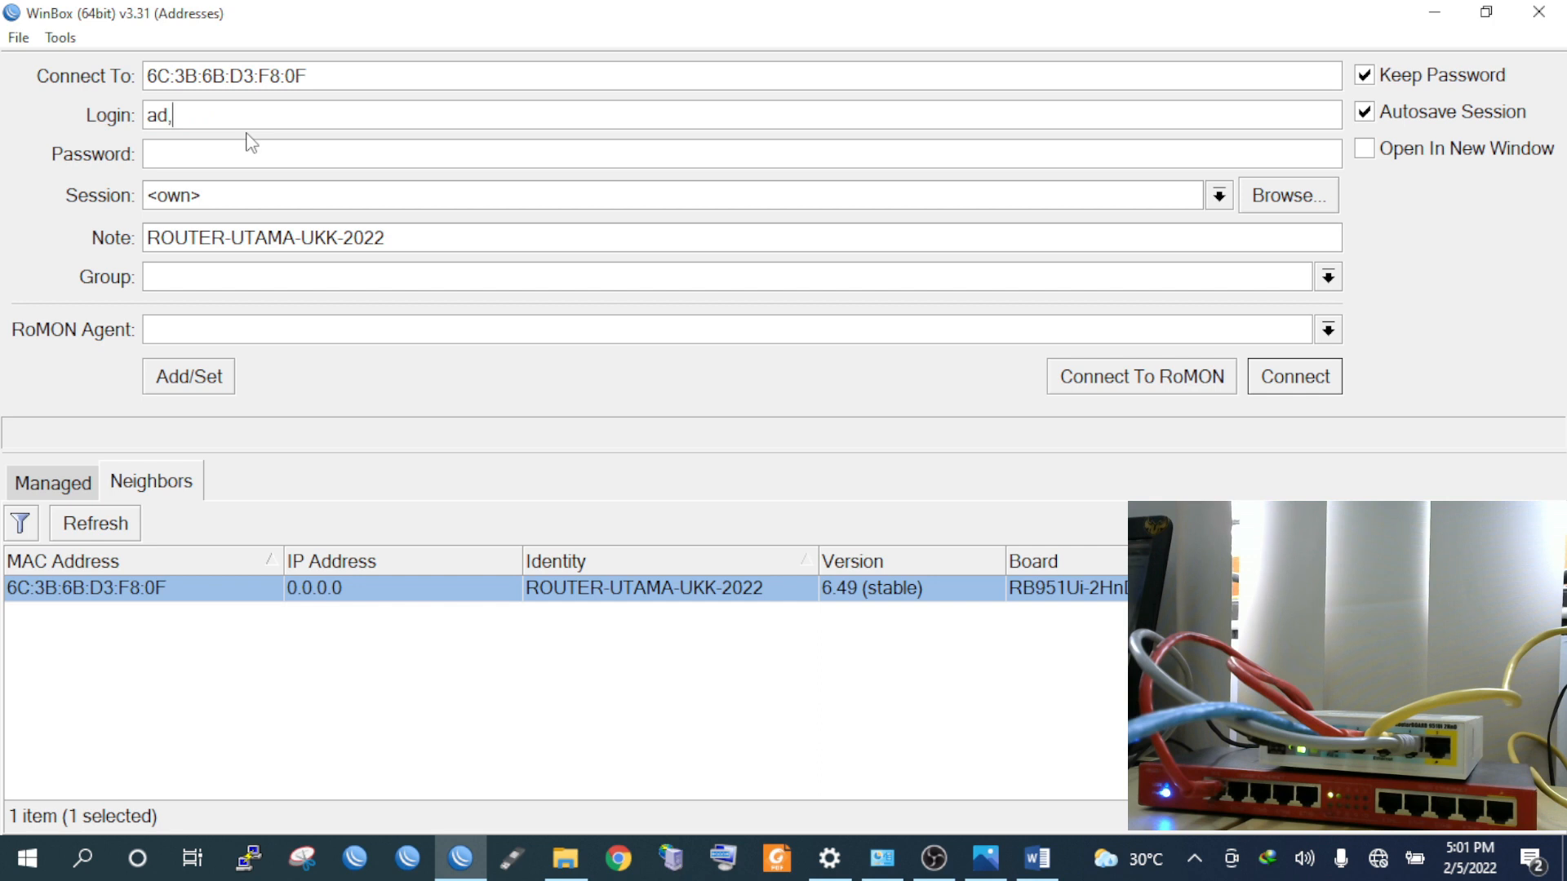
pyautogui.write('in')
pyautogui.press('BackSpace')
pyautogui.press('BackSpace')
pyautogui.write('min**')
pyautogui.press('Return')
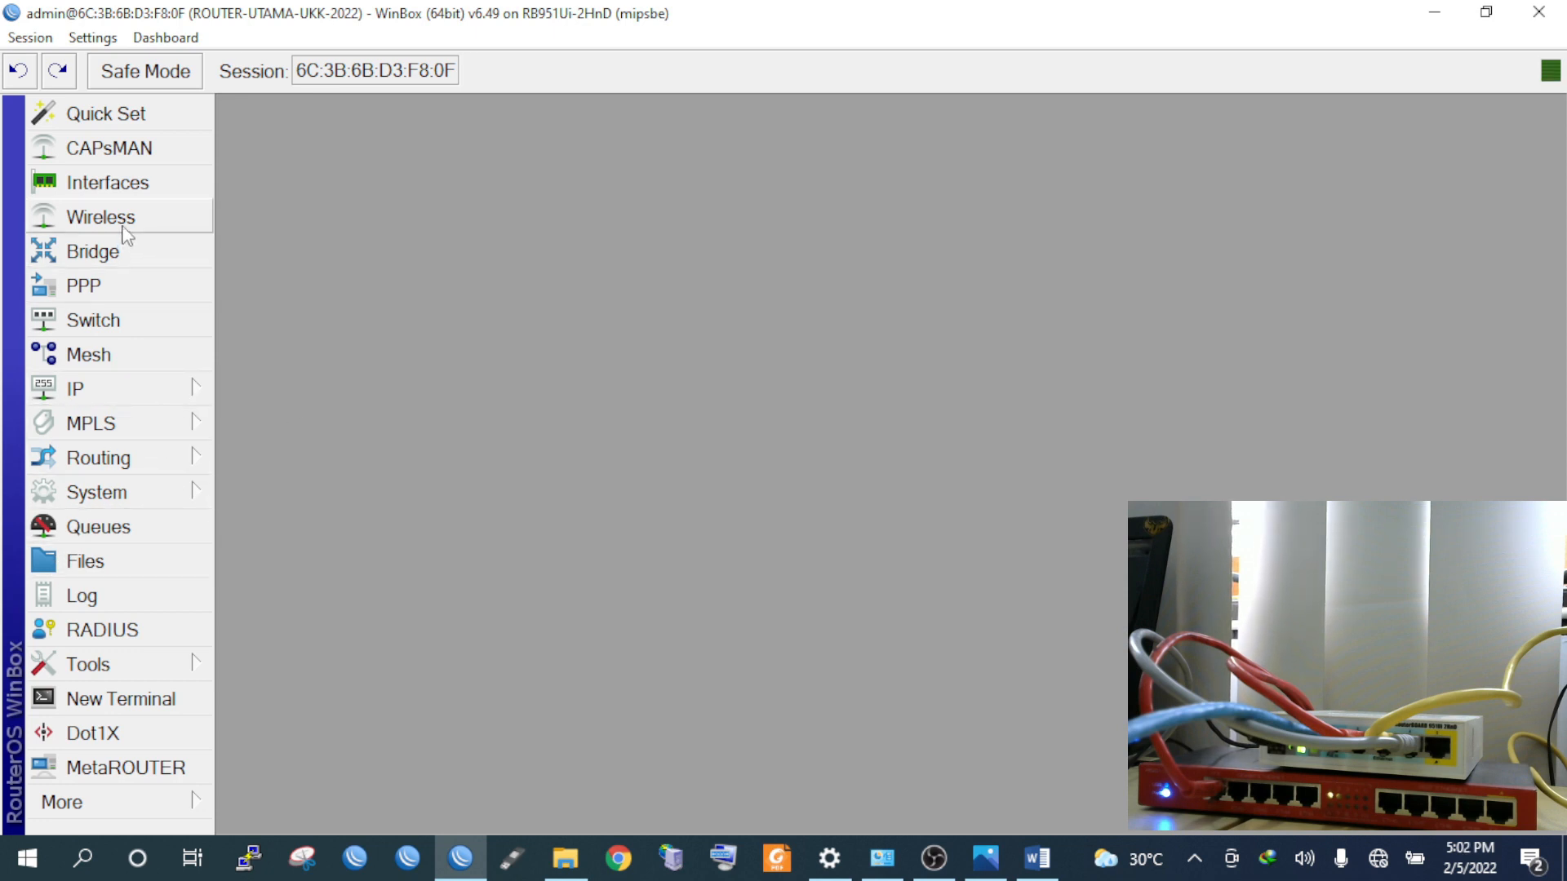
# Reset the router configuration with No Default Configuration and Do Not Backup ticked, and confirm
pyautogui.click(122, 185)
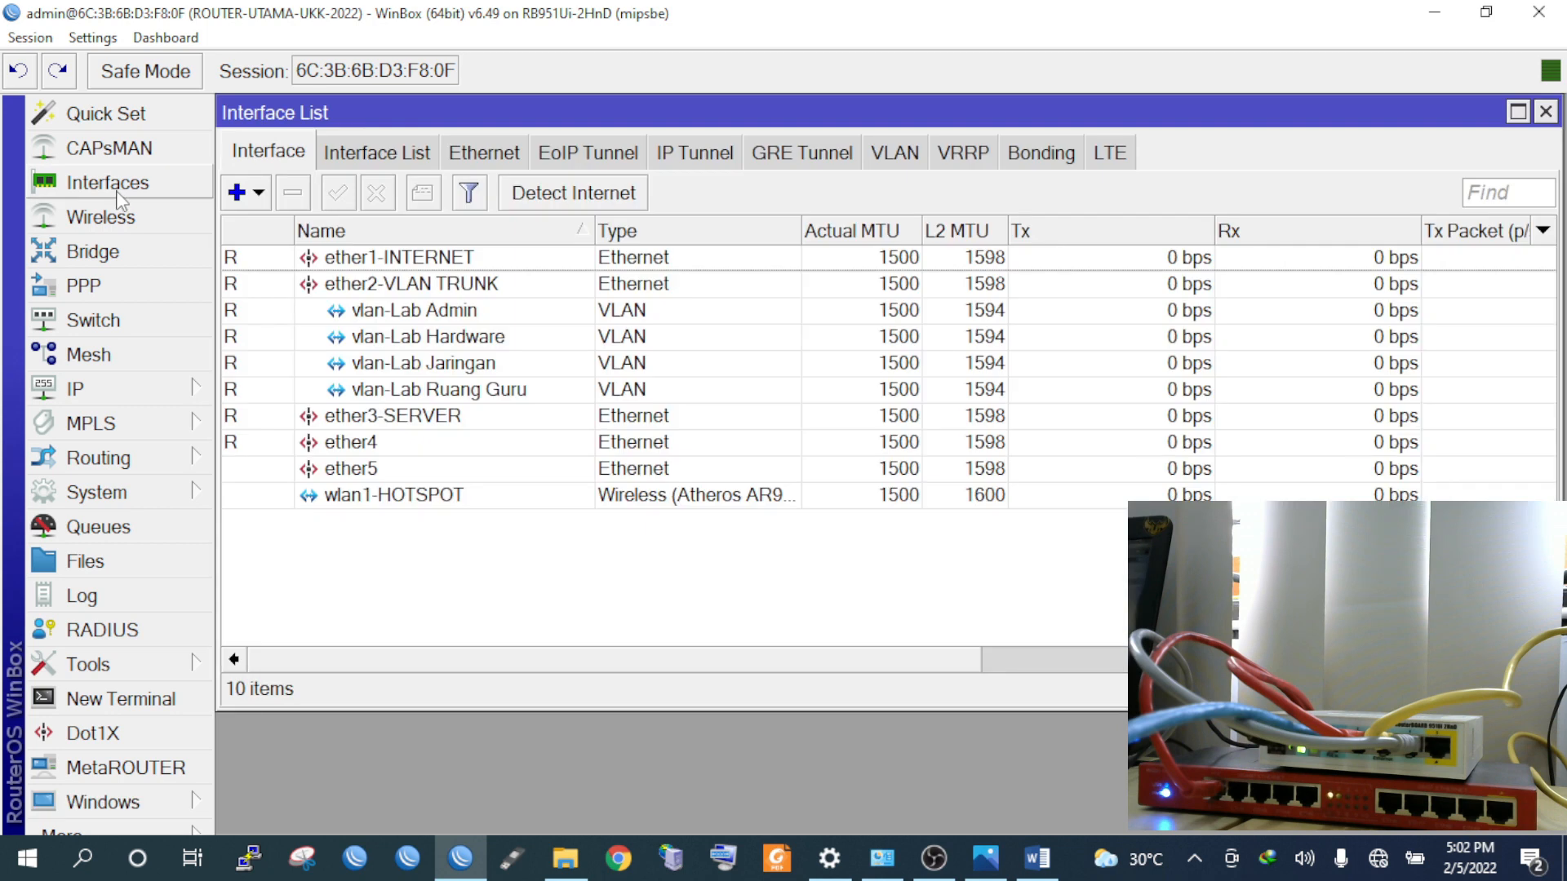
pyautogui.click(1546, 112)
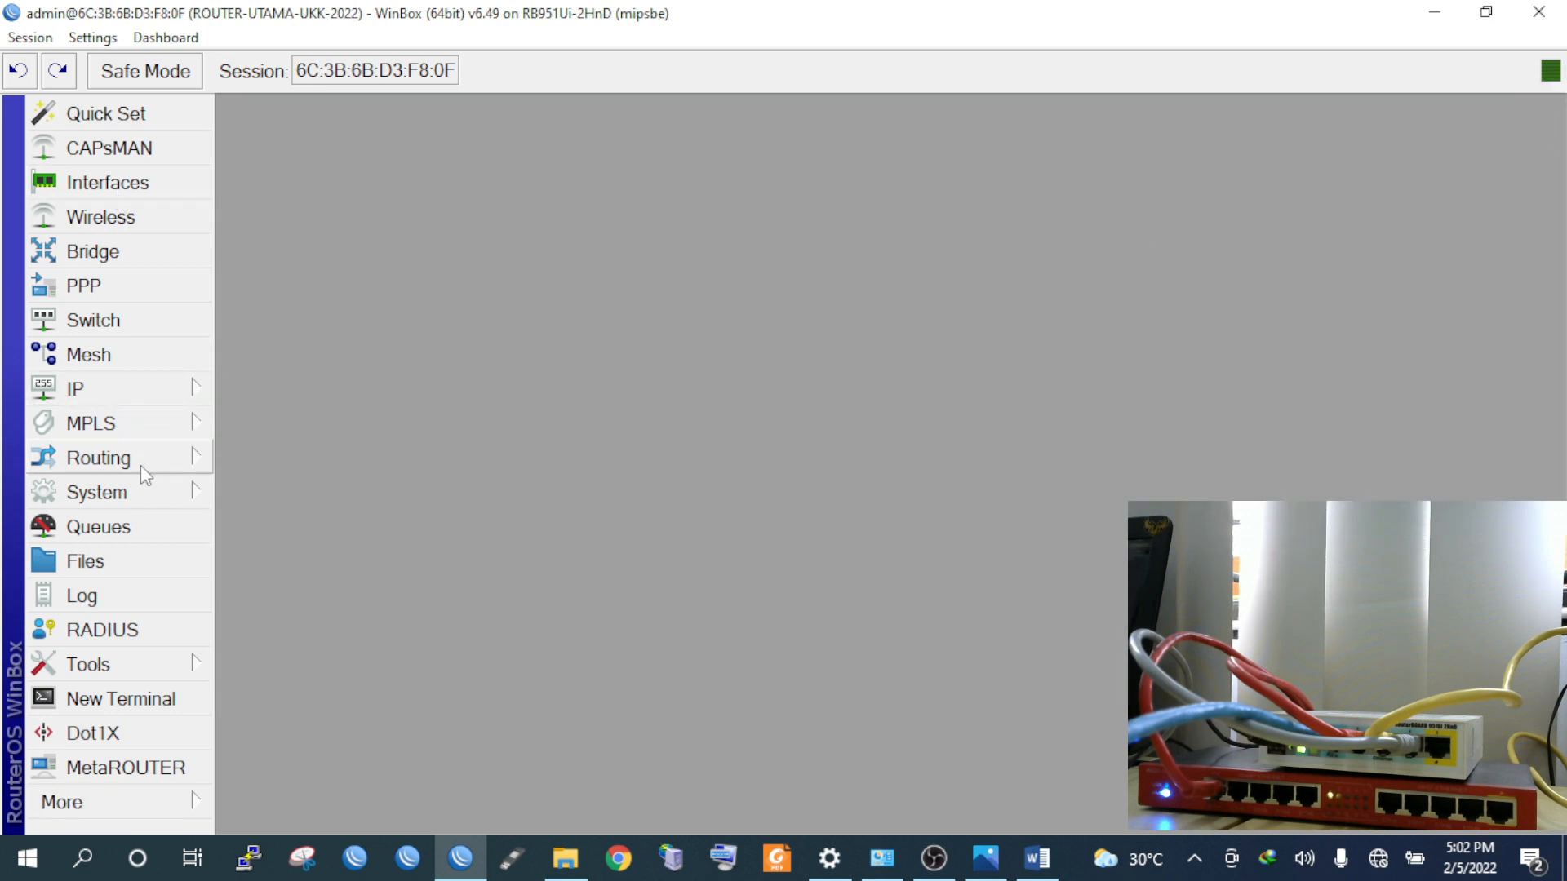
pyautogui.click(153, 493)
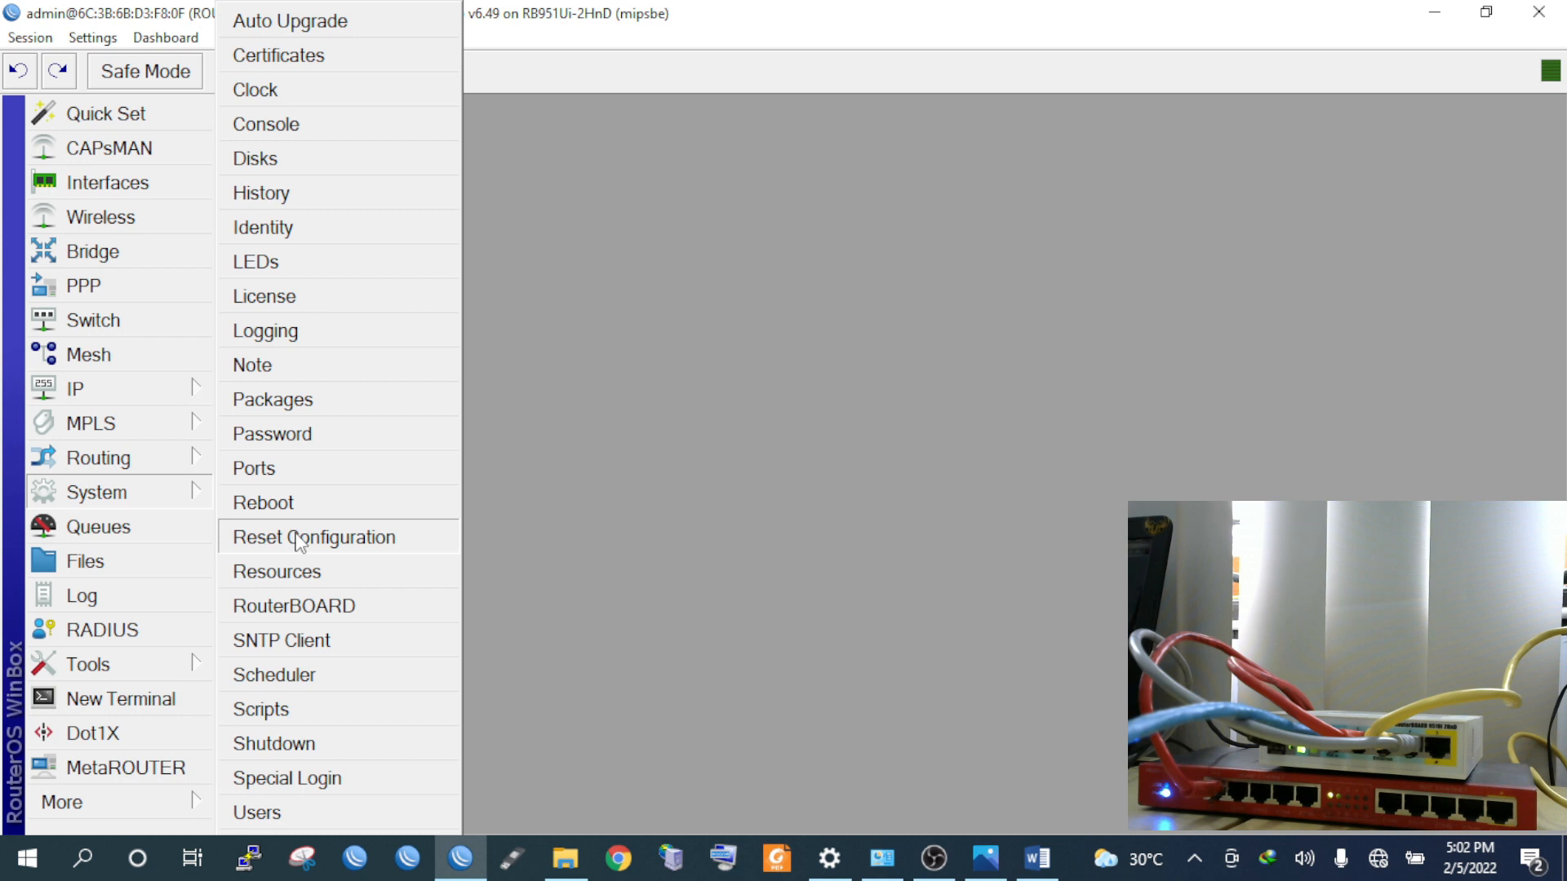
pyautogui.click(299, 542)
pyautogui.click(526, 274)
pyautogui.click(526, 310)
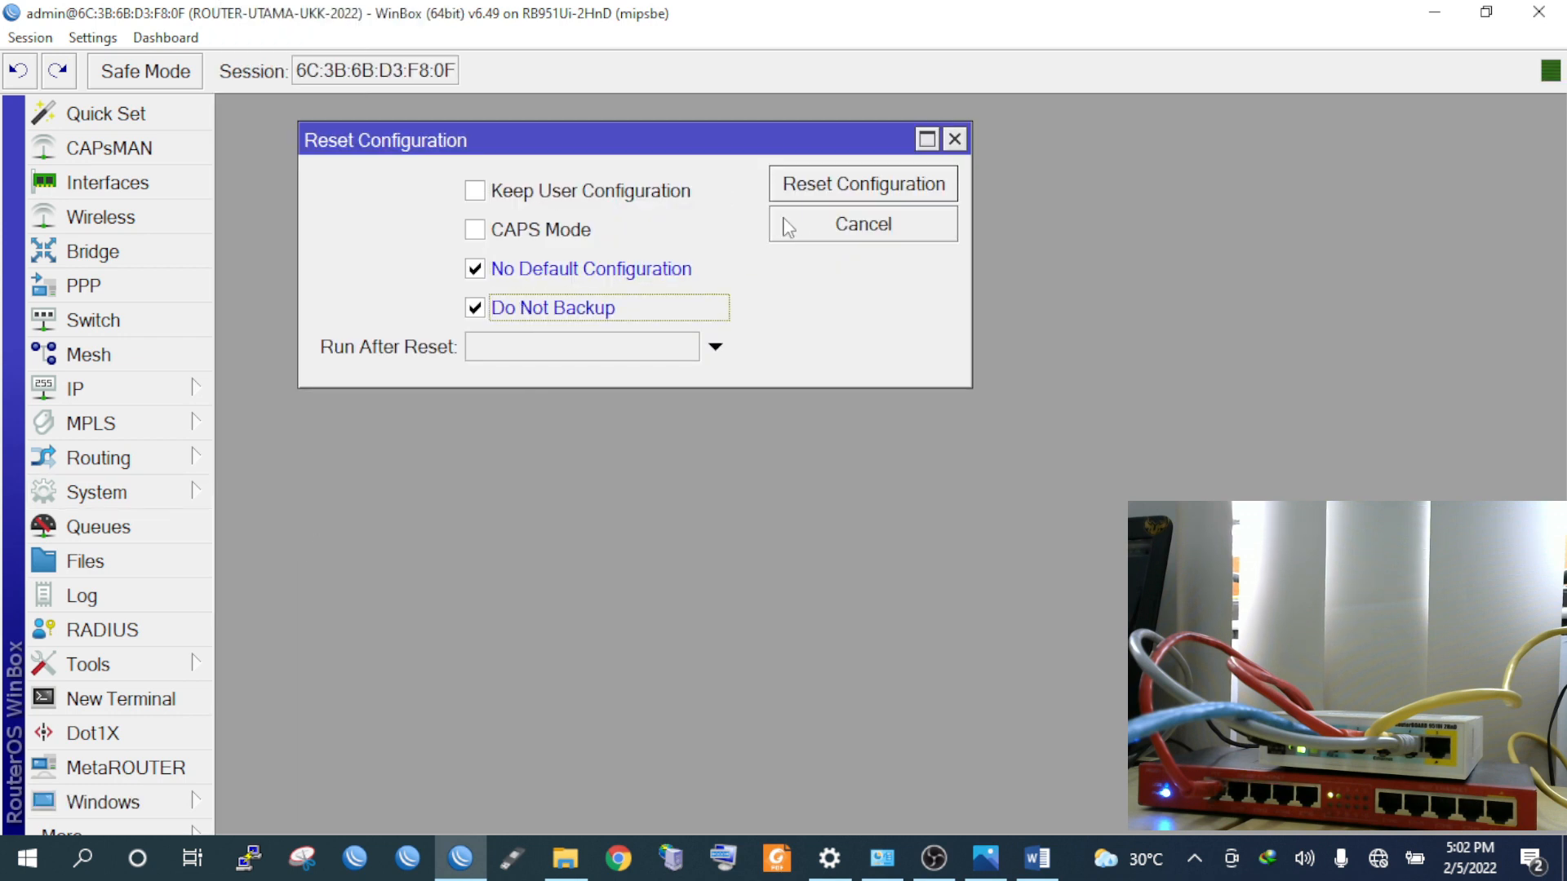
pyautogui.click(819, 200)
pyautogui.click(923, 464)
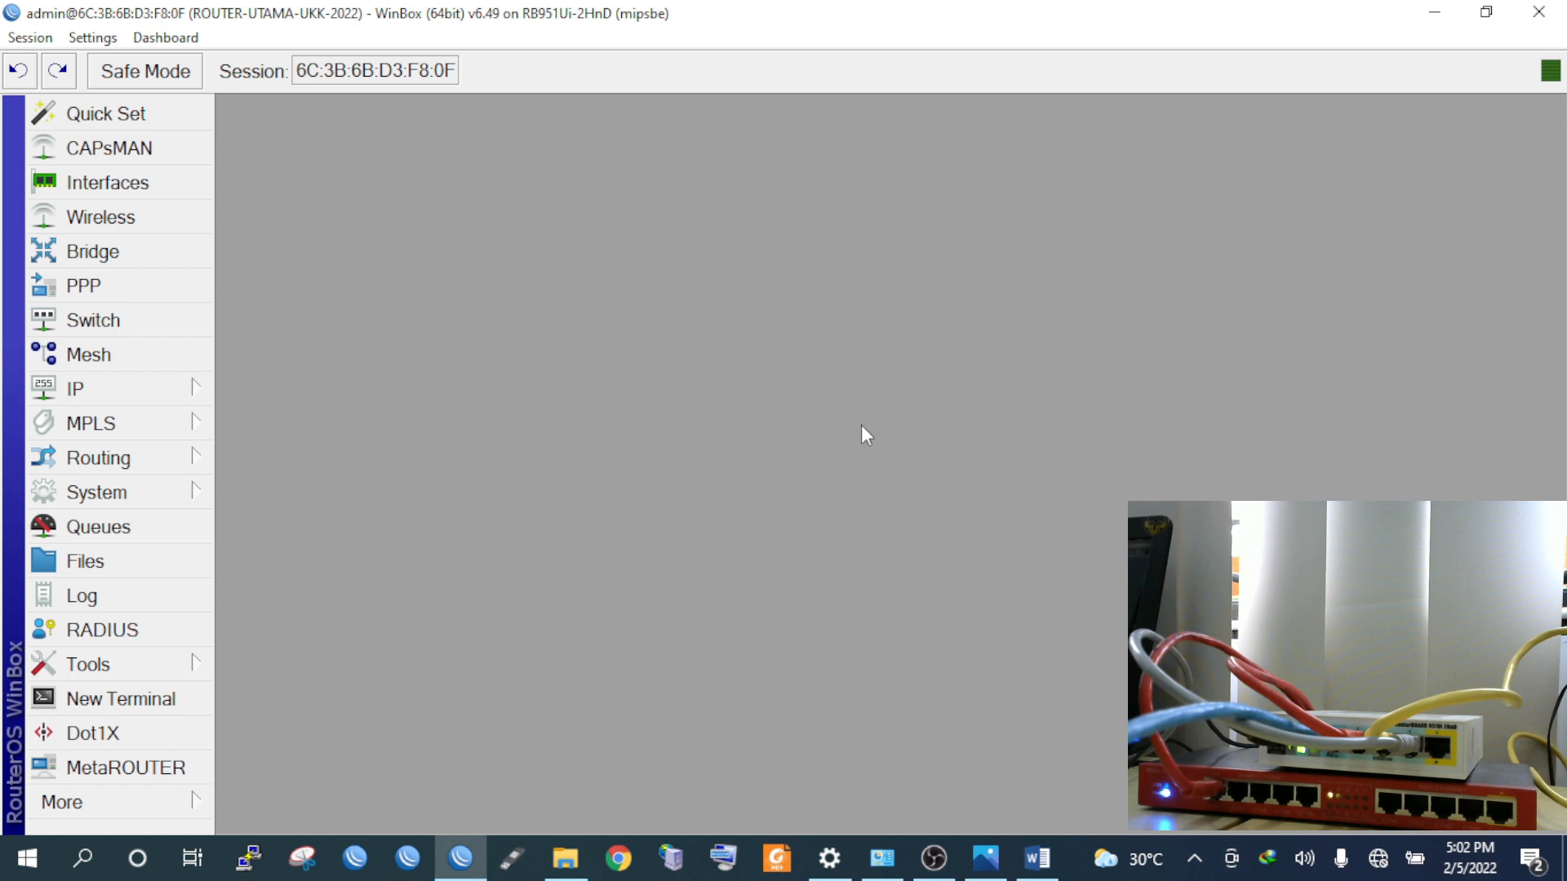
# Return to WinBox and dismiss the disconnected-session notice
pyautogui.hotkey('alt', 'Tab')
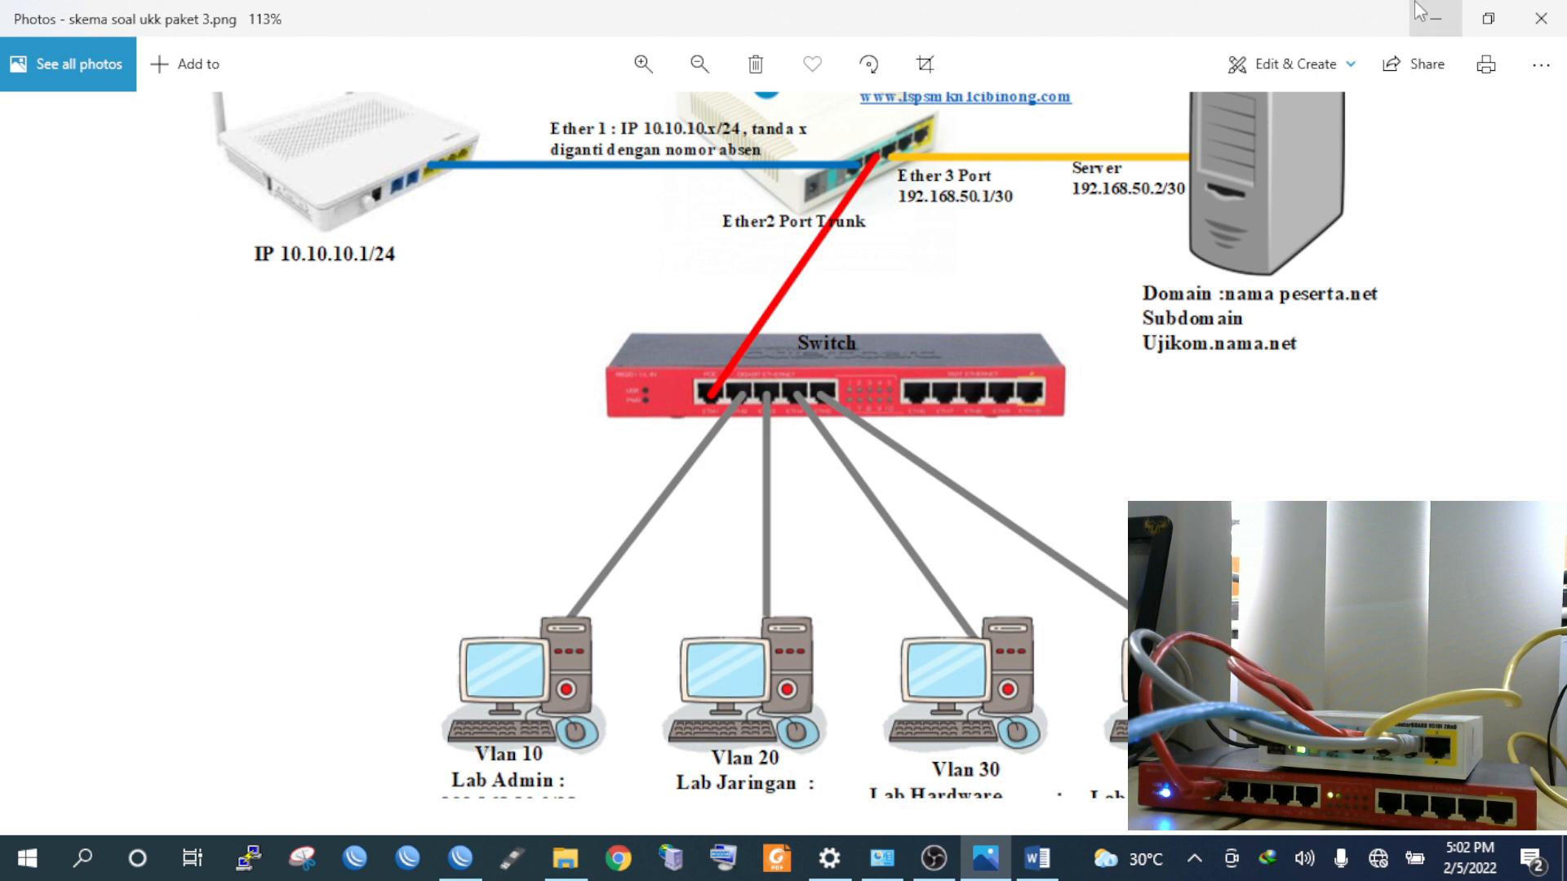
pyautogui.click(460, 857)
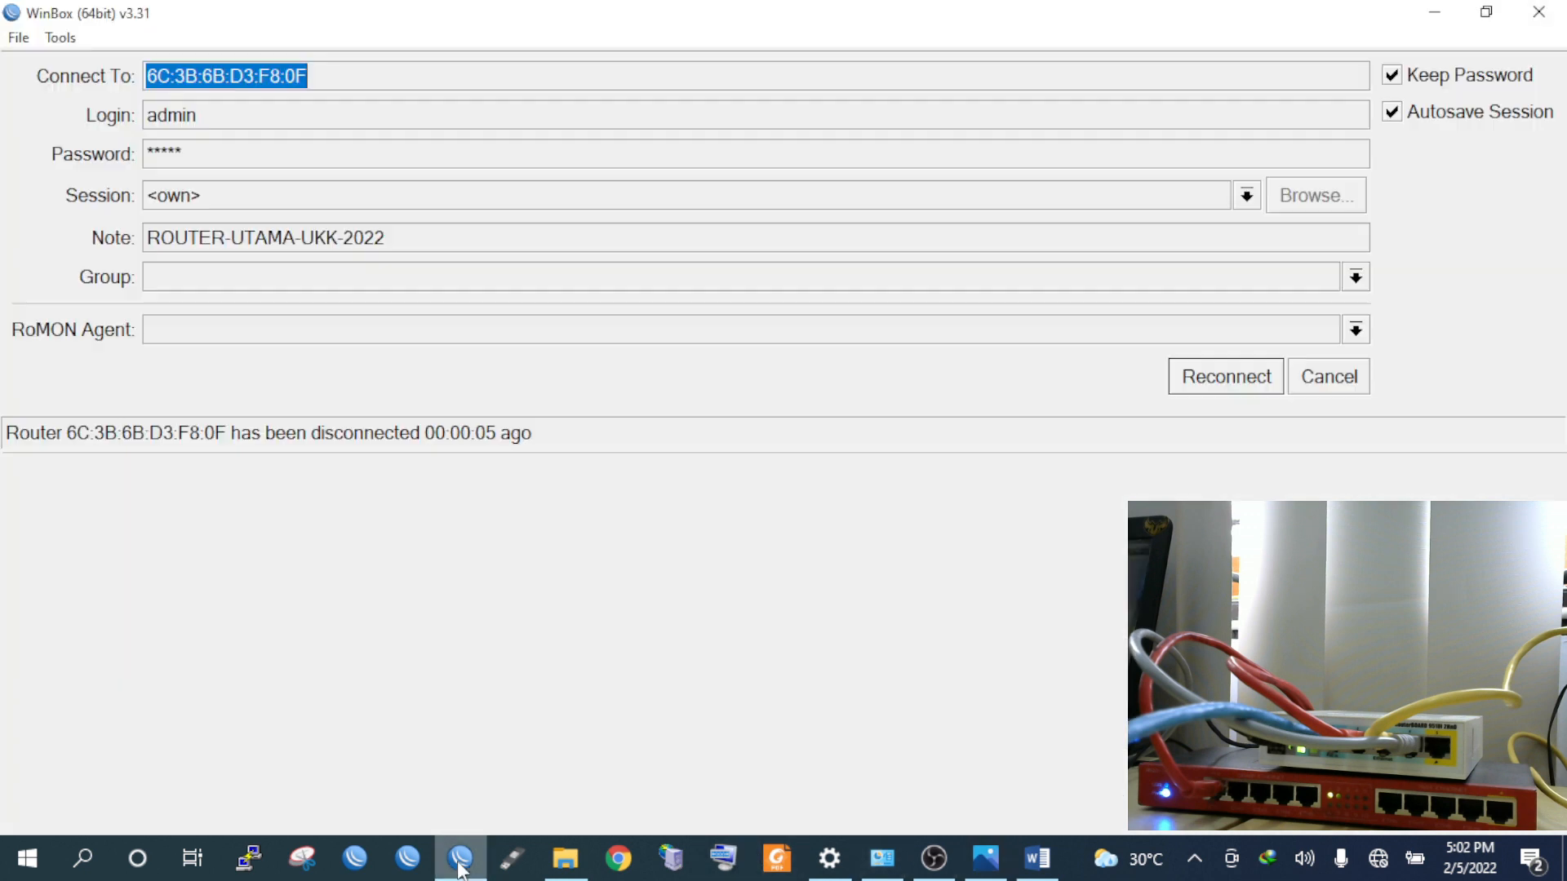
pyautogui.click(1331, 378)
# Refresh neighbors, clear the saved password, and connect as admin to the reset MikroTik router
pyautogui.click(106, 527)
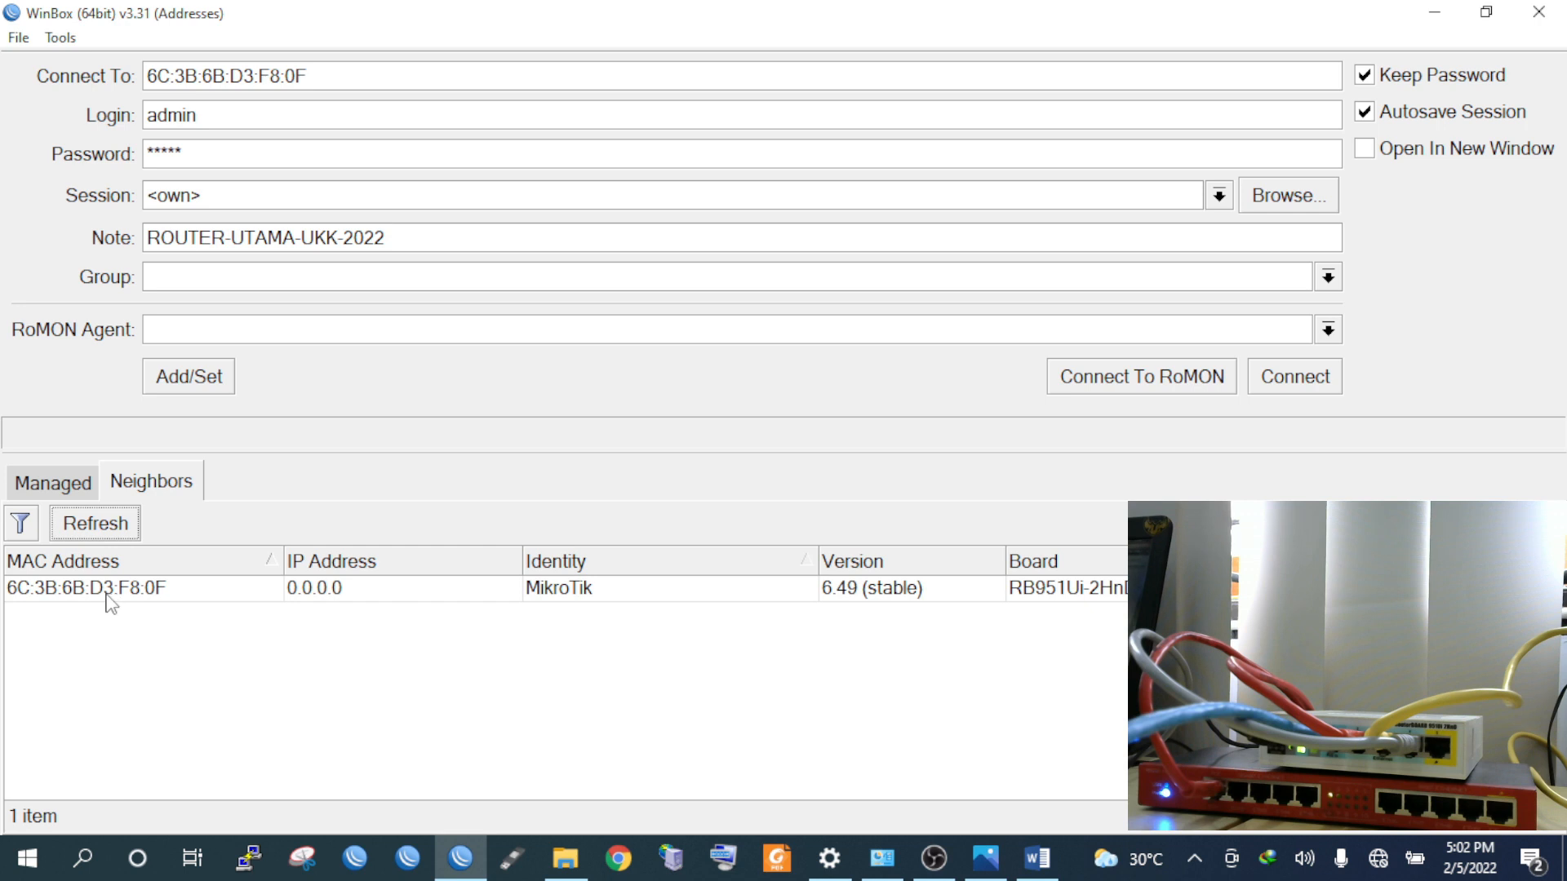
pyautogui.click(236, 115)
pyautogui.click(262, 112)
pyautogui.click(249, 149)
pyautogui.press('BackSpace')
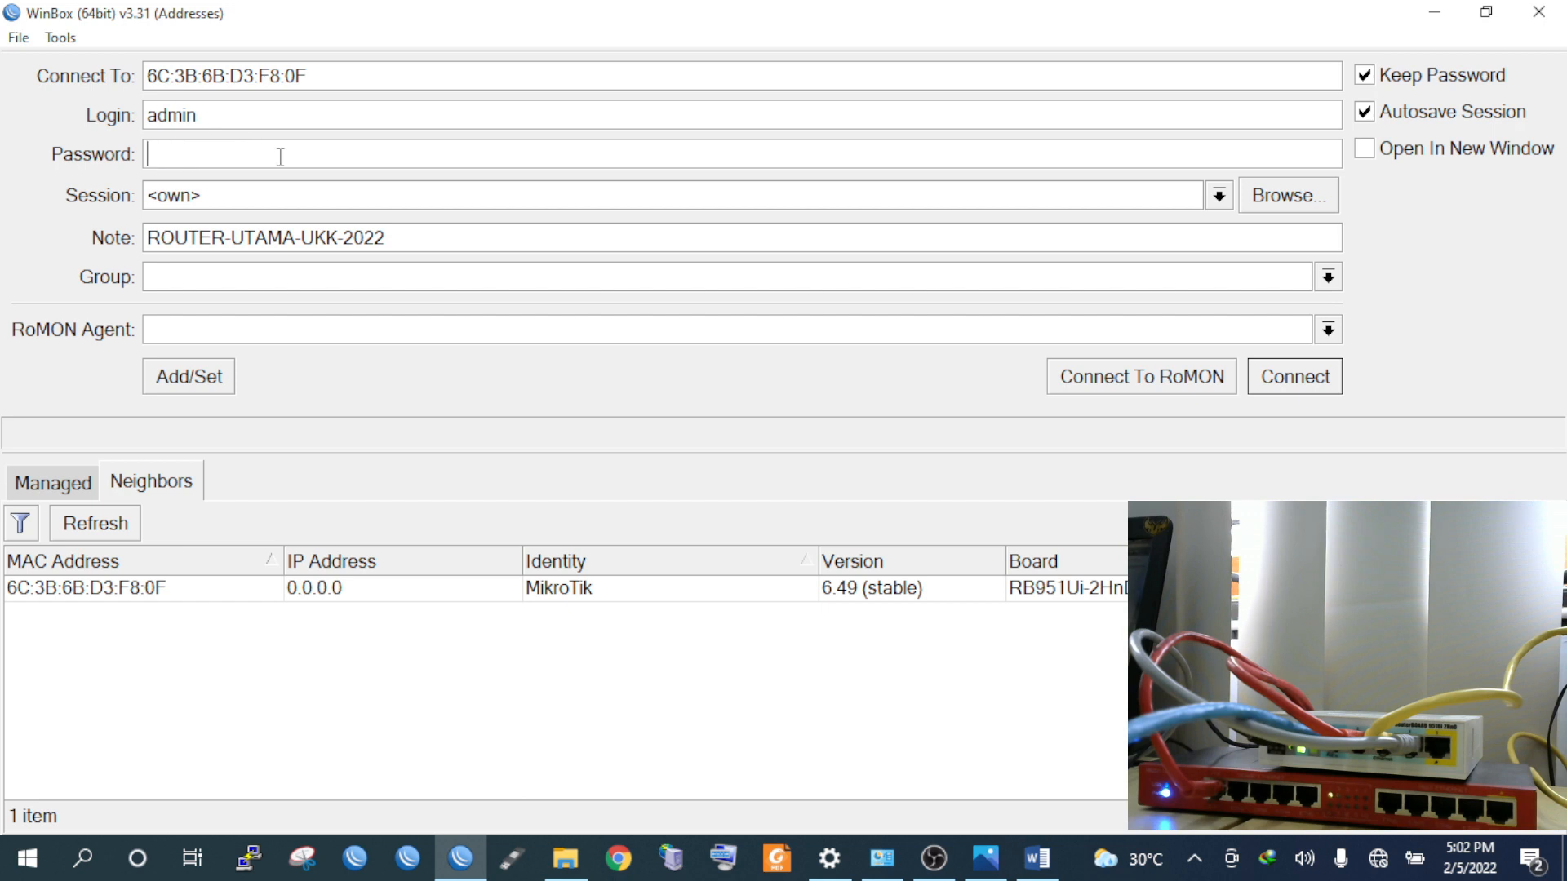
pyautogui.click(131, 587)
pyautogui.click(1336, 380)
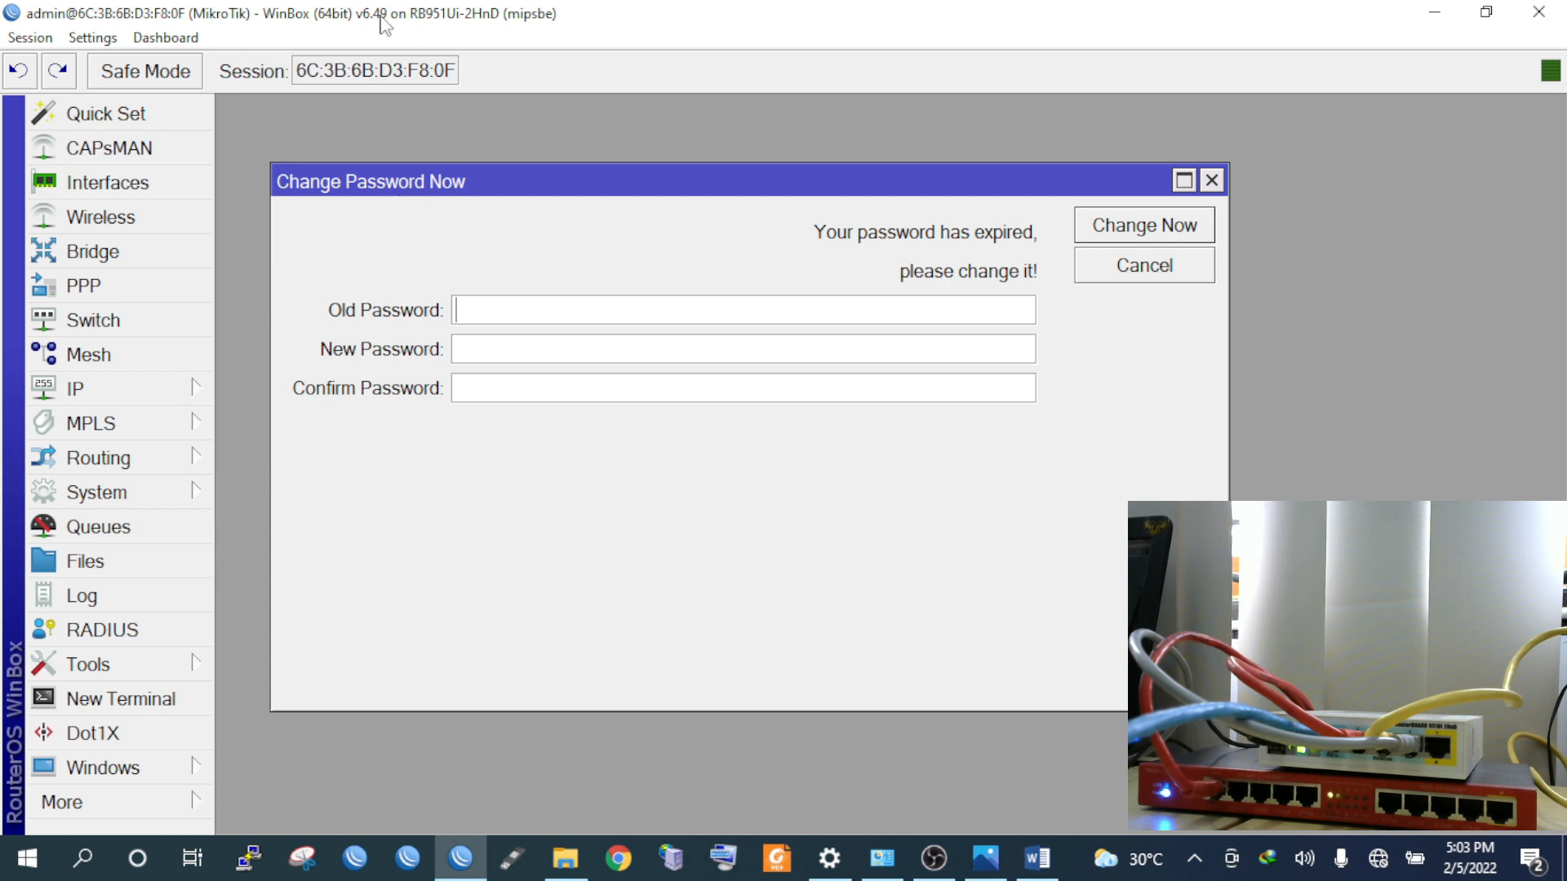
# Enter a new admin password in the Change Password dialog and apply it
pyautogui.moveTo(664, 170); pyautogui.dragTo(703, 155)
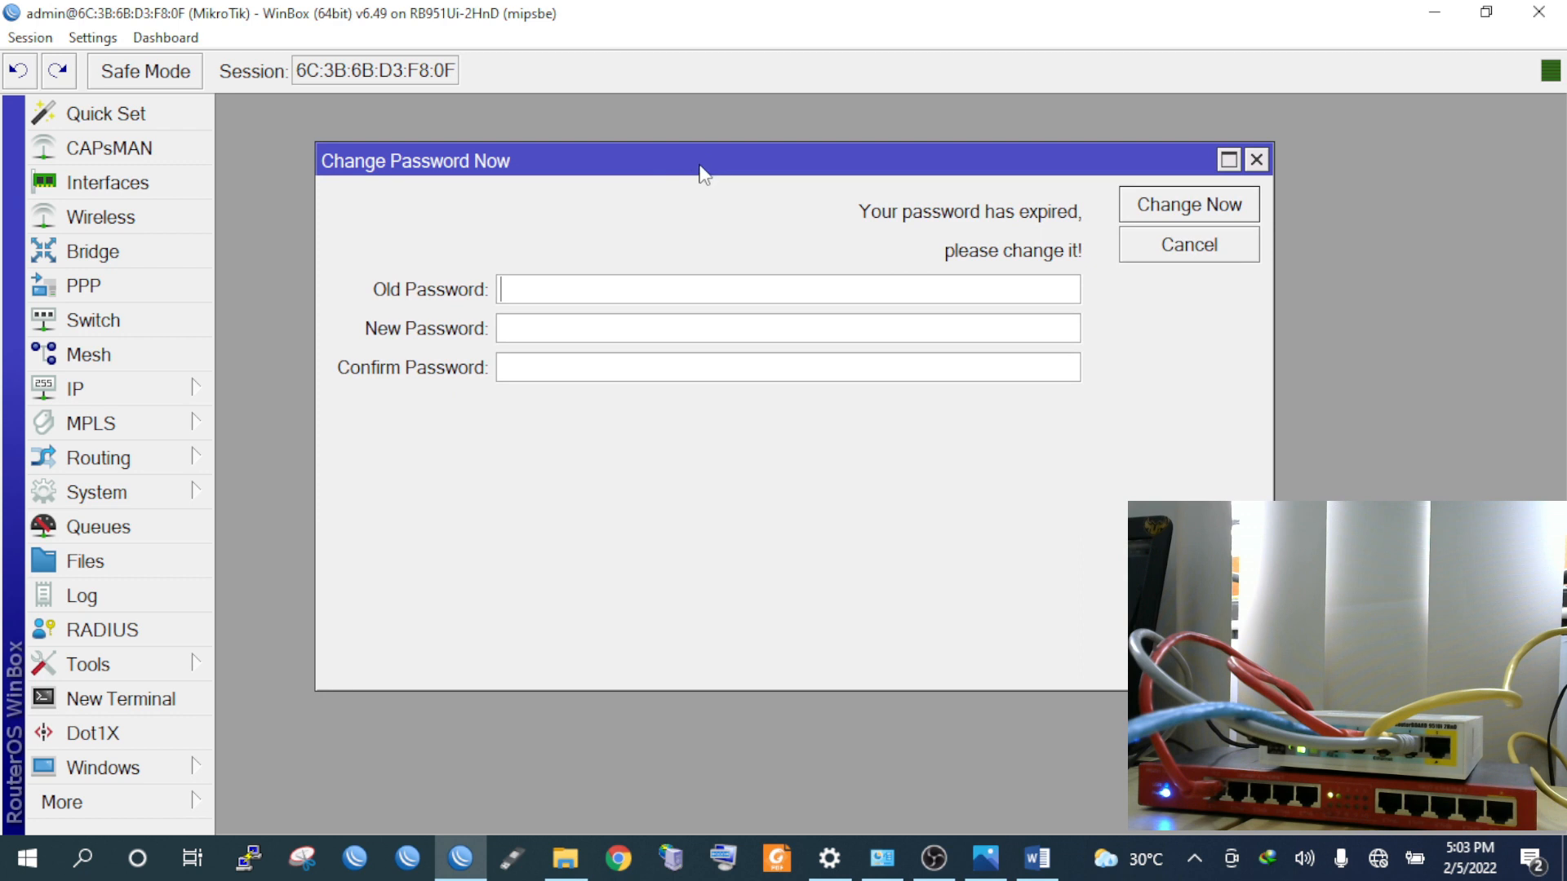
pyautogui.click(531, 332)
pyautogui.write('**********')
pyautogui.click(1185, 207)
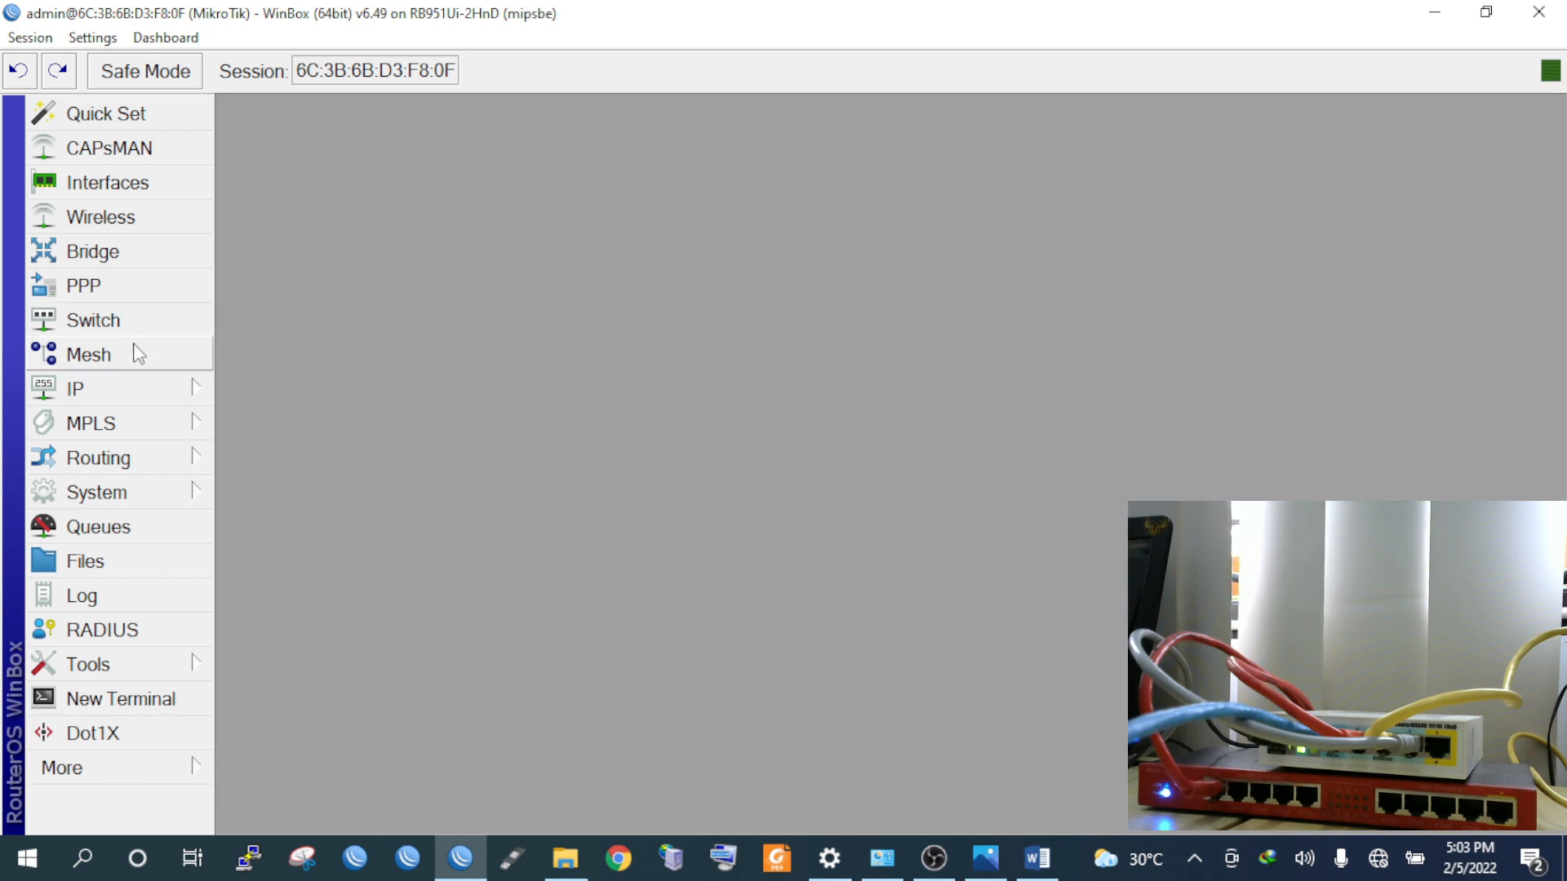
pyautogui.click(985, 857)
pyautogui.scroll(2, 768, 272)
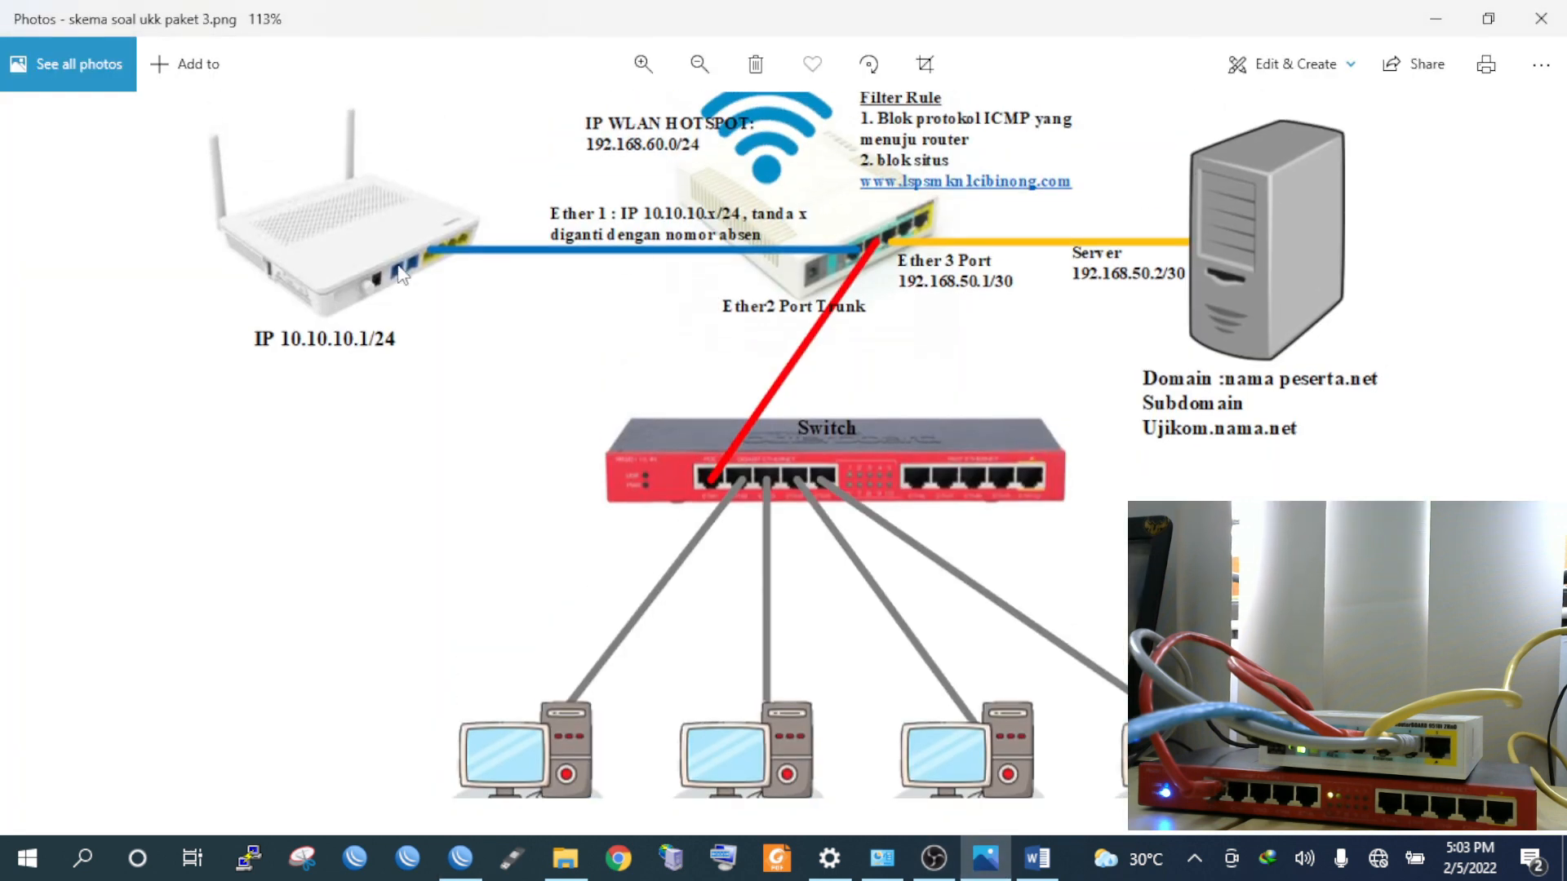
pyautogui.scroll(1, 662, 217)
pyautogui.scroll(4, 692, 277)
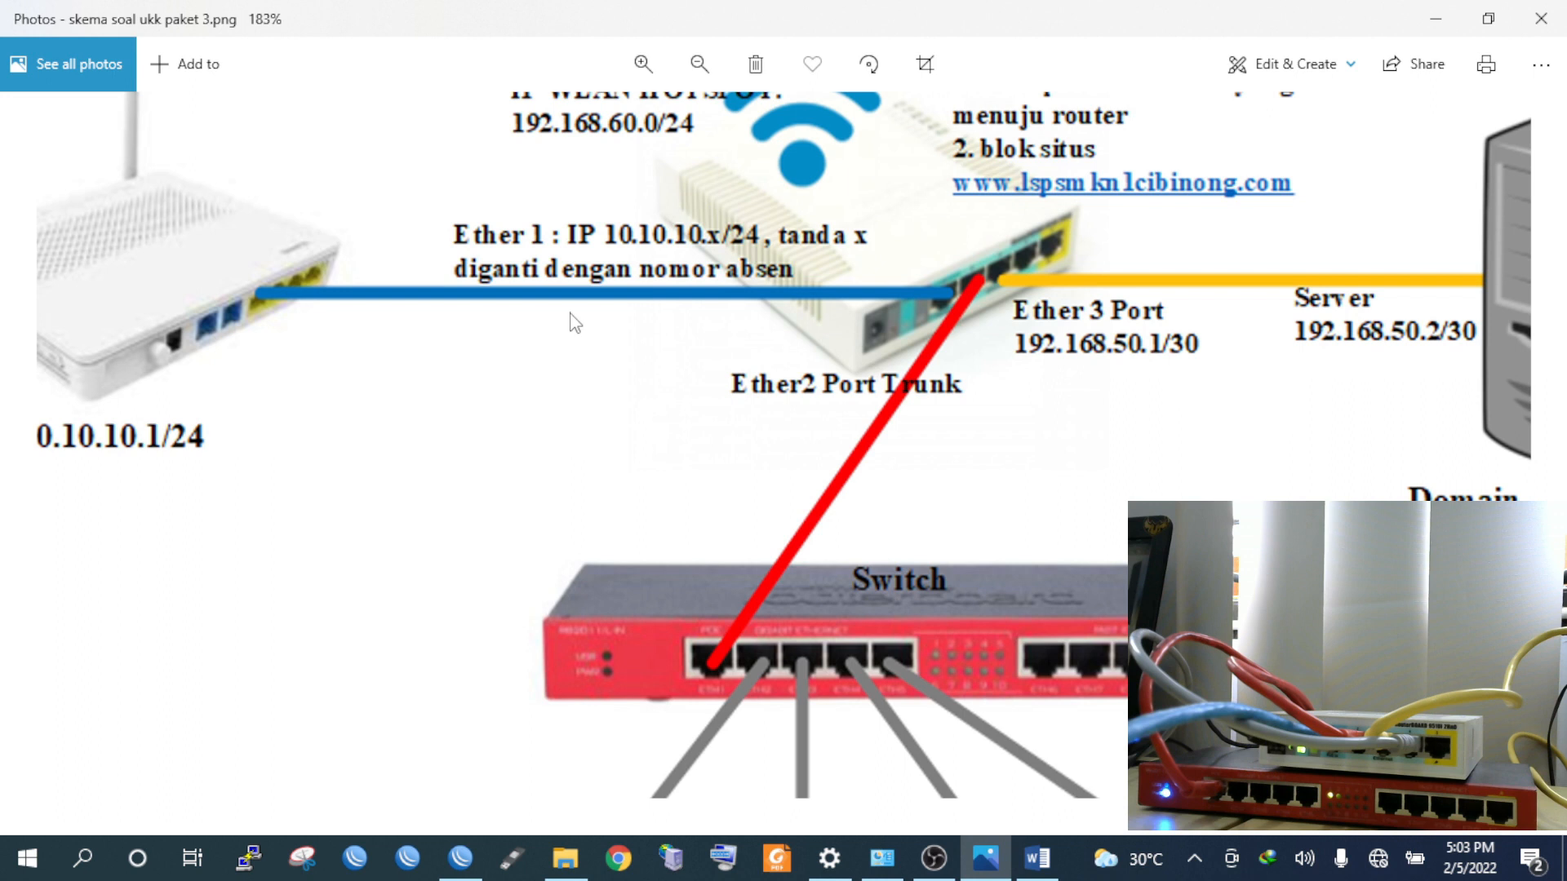
pyautogui.scroll(-2, 576, 323)
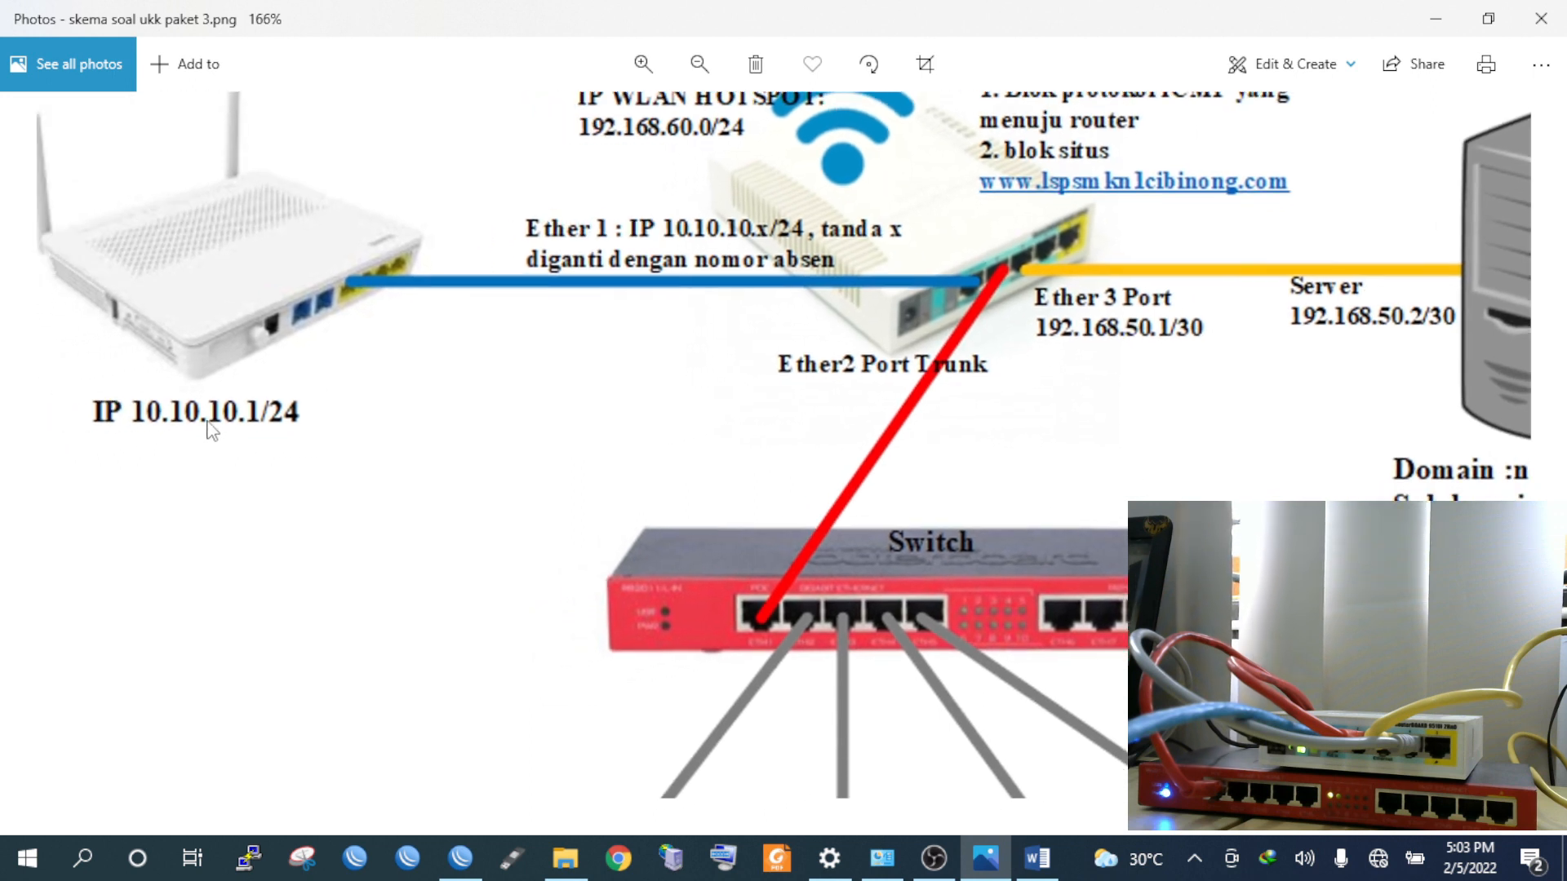
pyautogui.moveTo(802, 329); pyautogui.dragTo(731, 331)
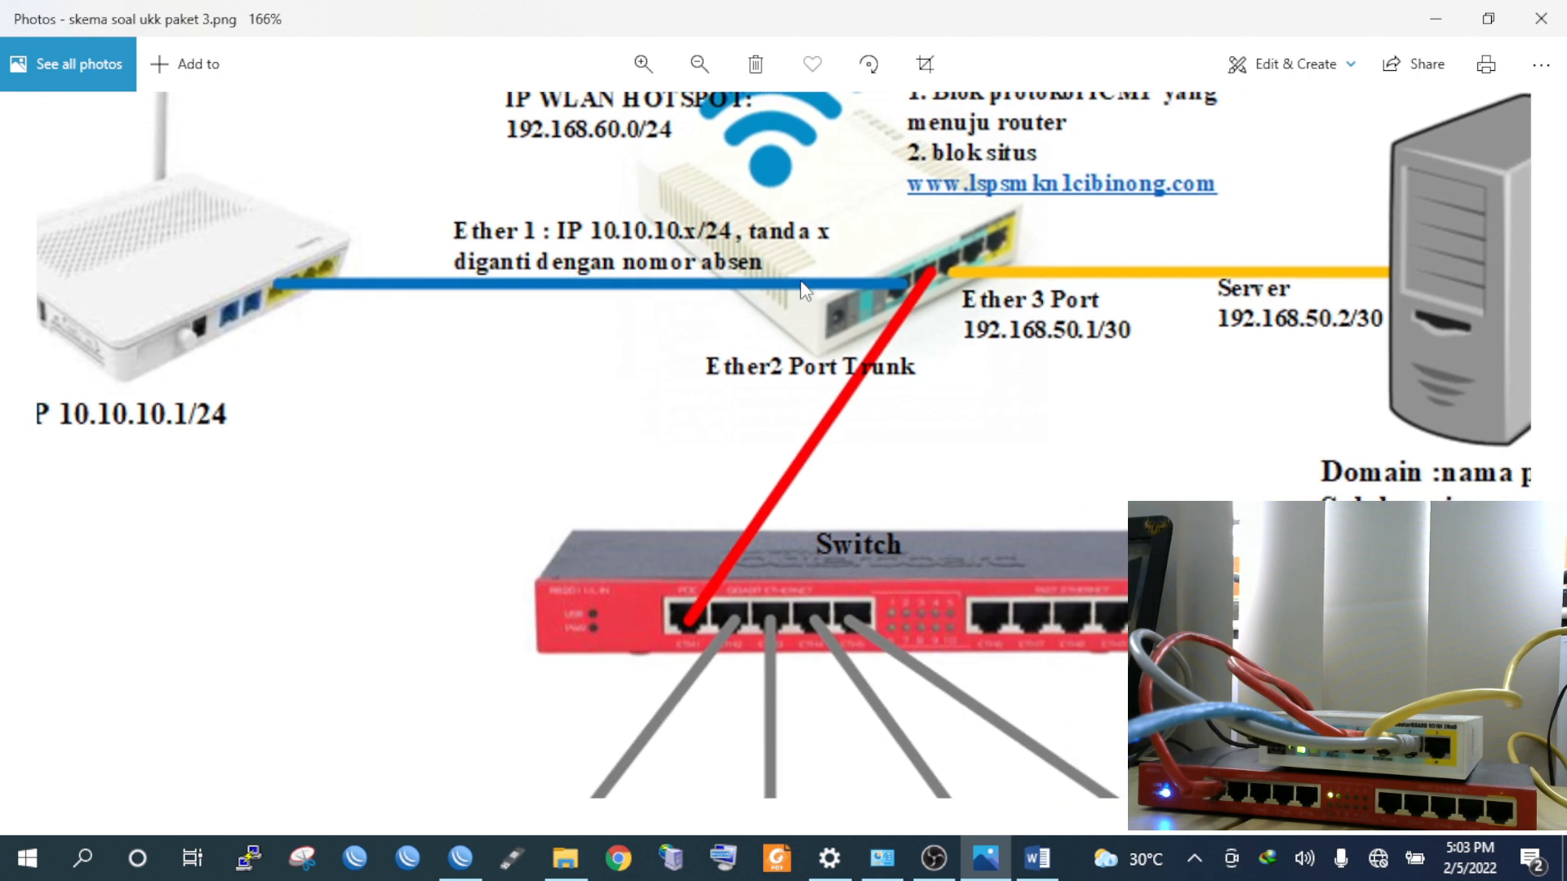
pyautogui.scroll(-3, 804, 290)
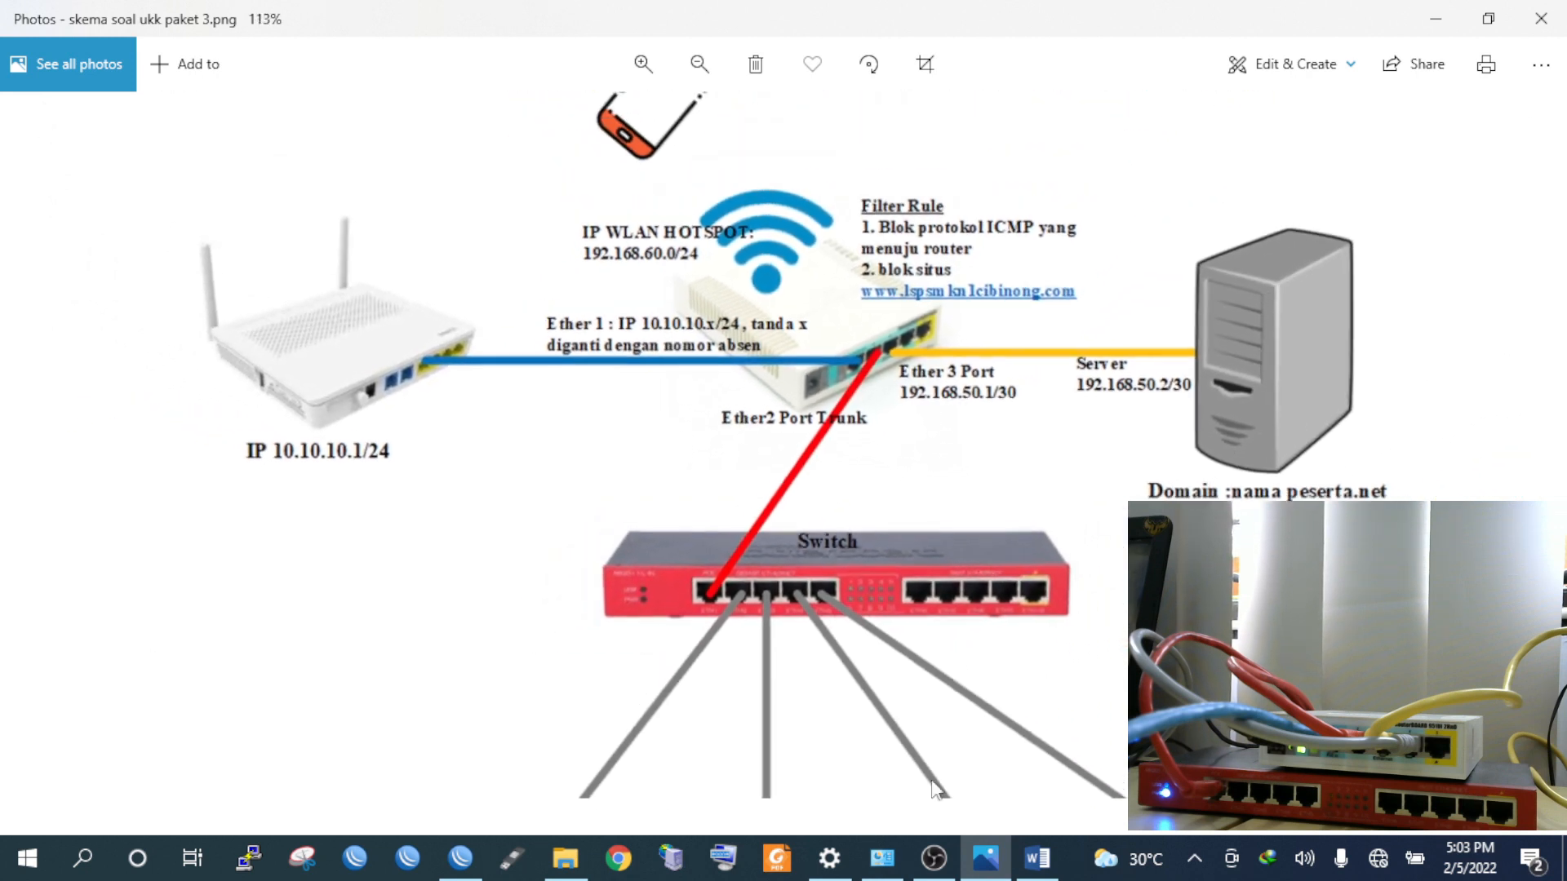
pyautogui.click(461, 857)
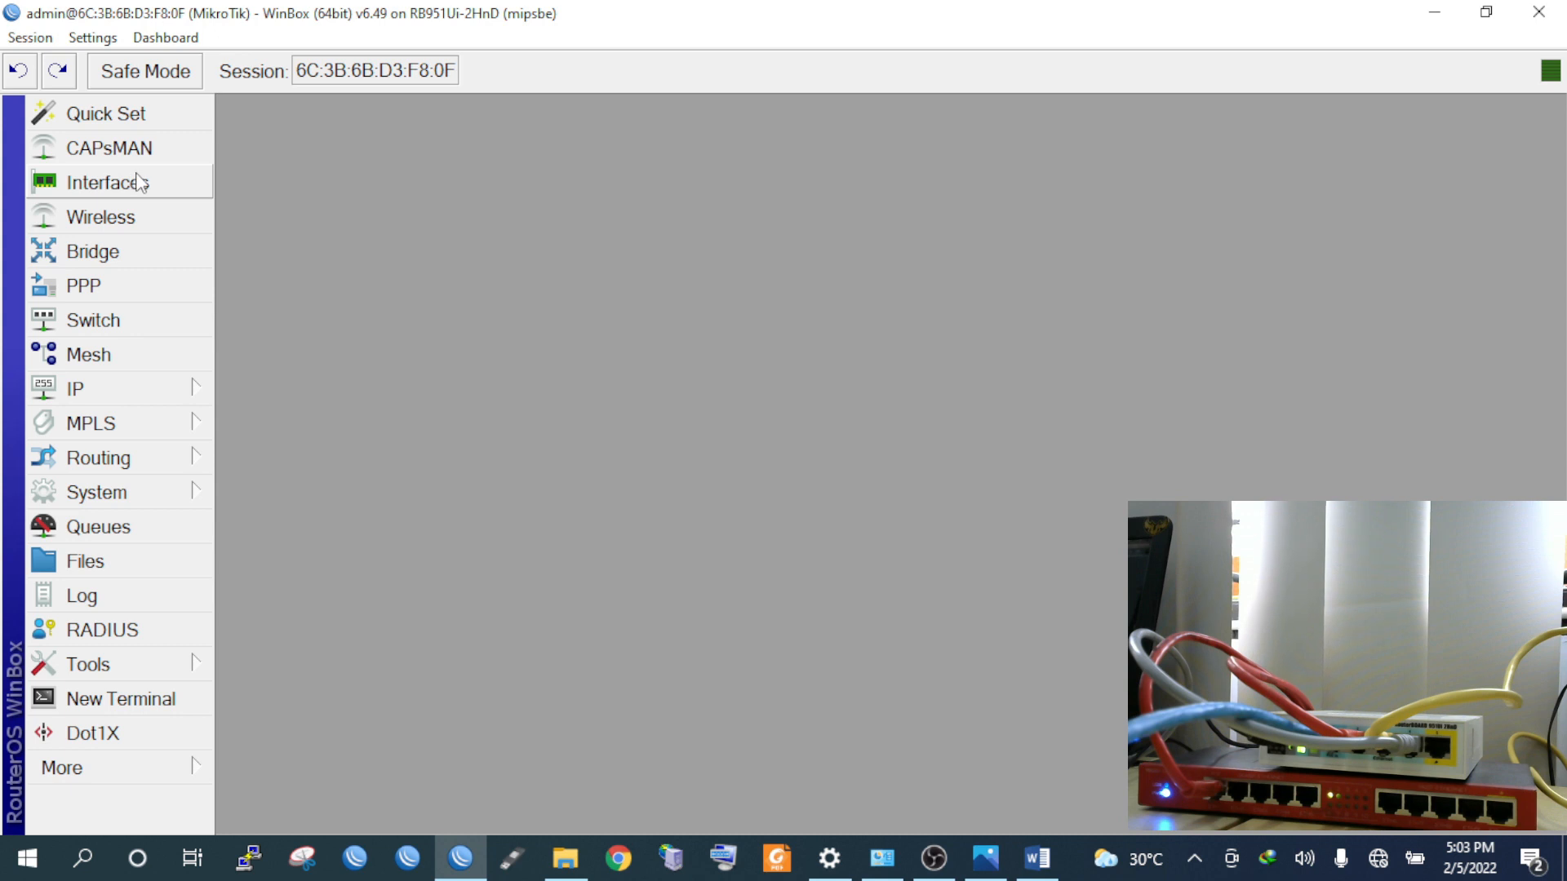
# Change the System Identity from MikroTik to Router-Utama-UKK-2022
pyautogui.click(174, 489)
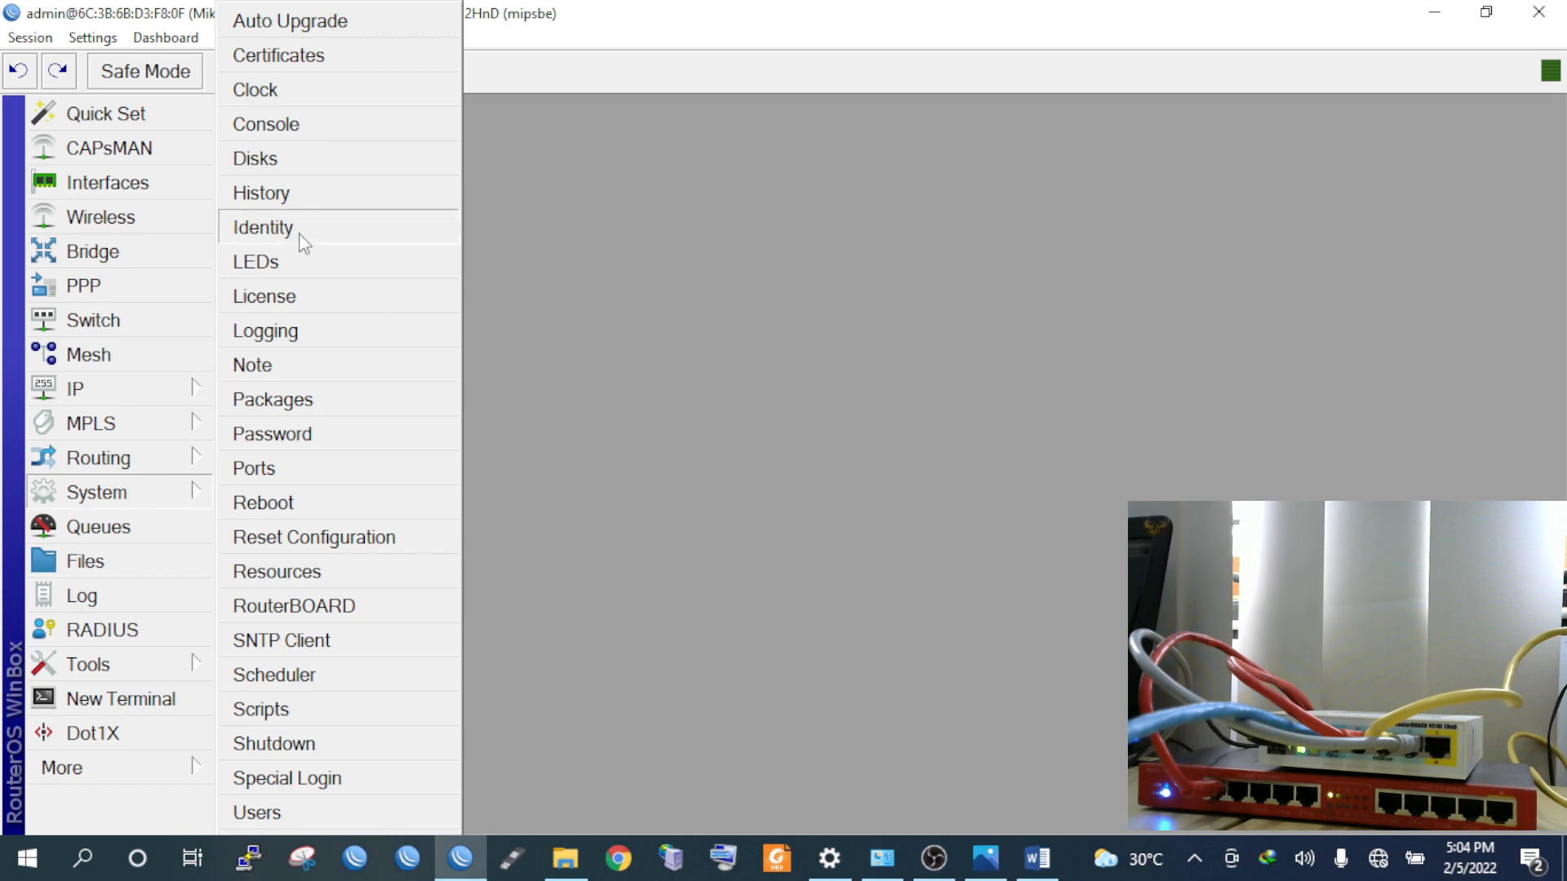
pyautogui.click(300, 235)
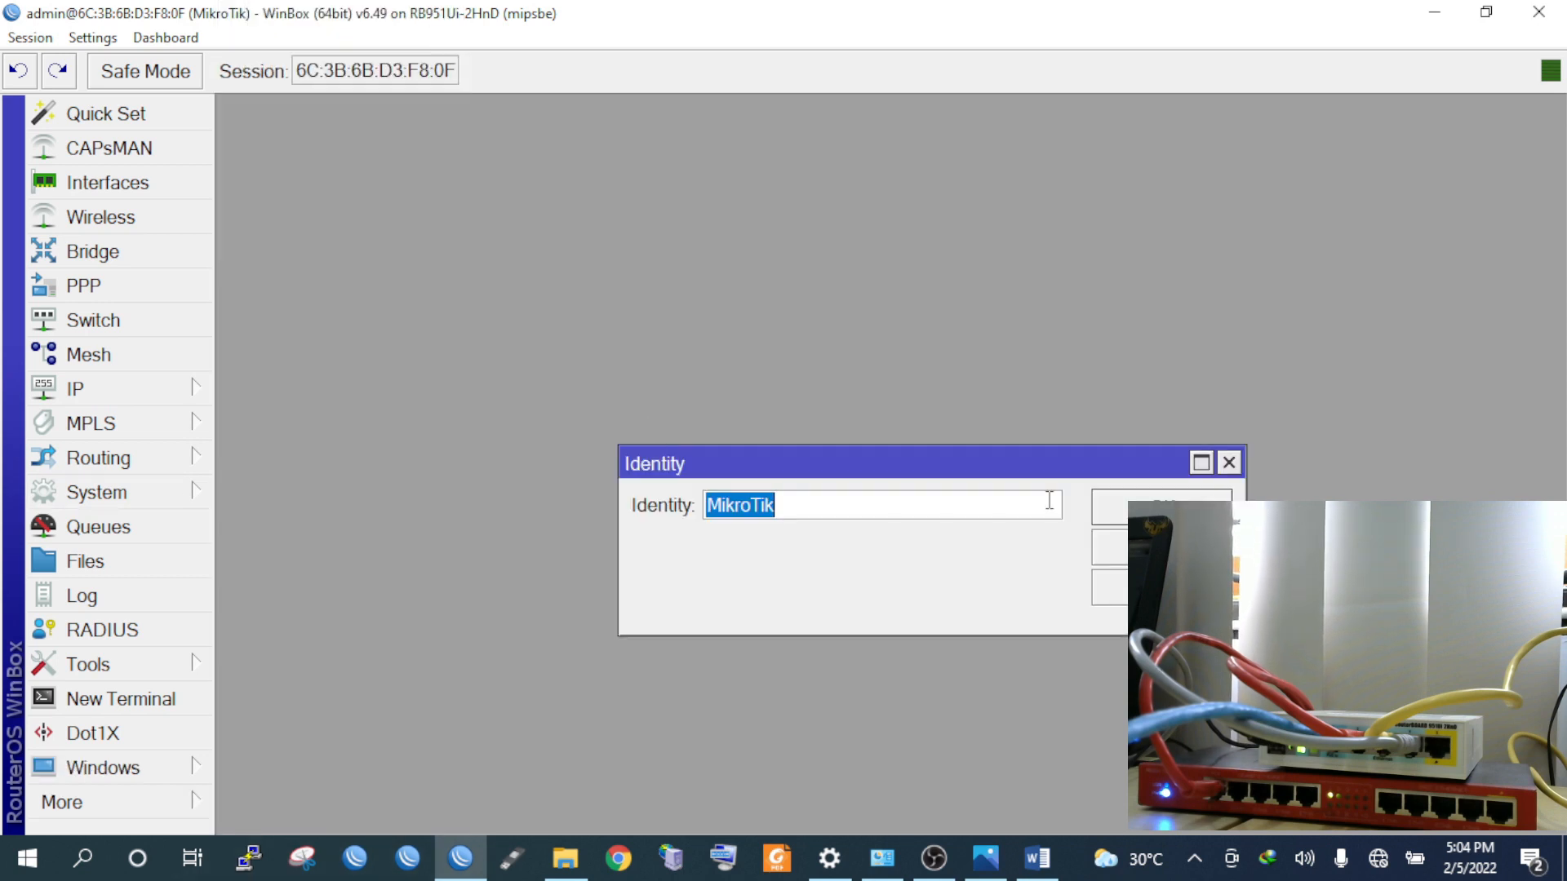
pyautogui.write('r')
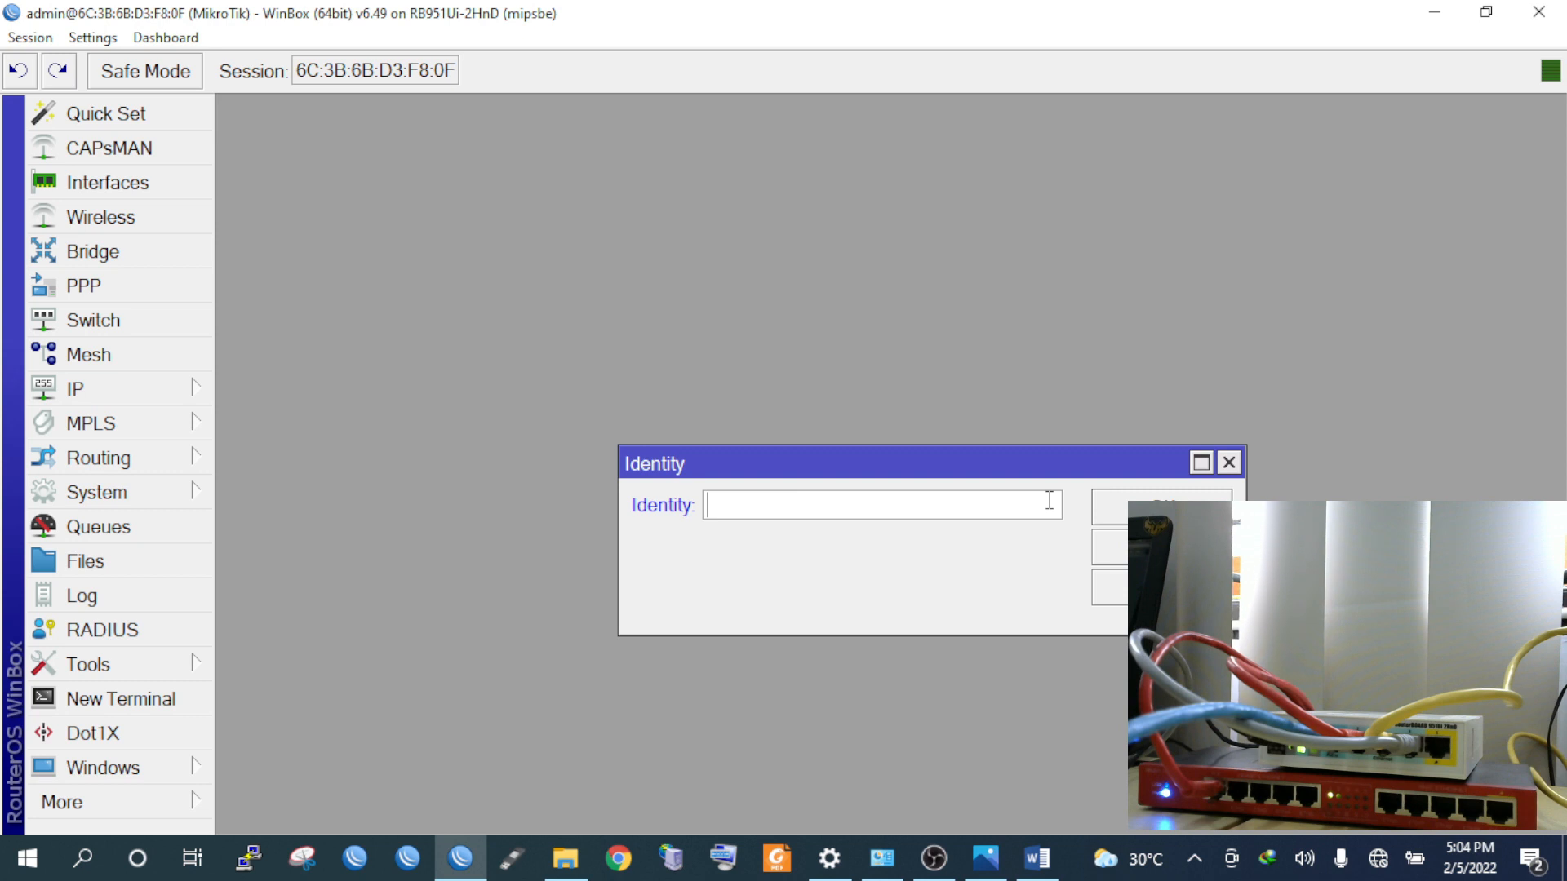
pyautogui.write('Router-U')
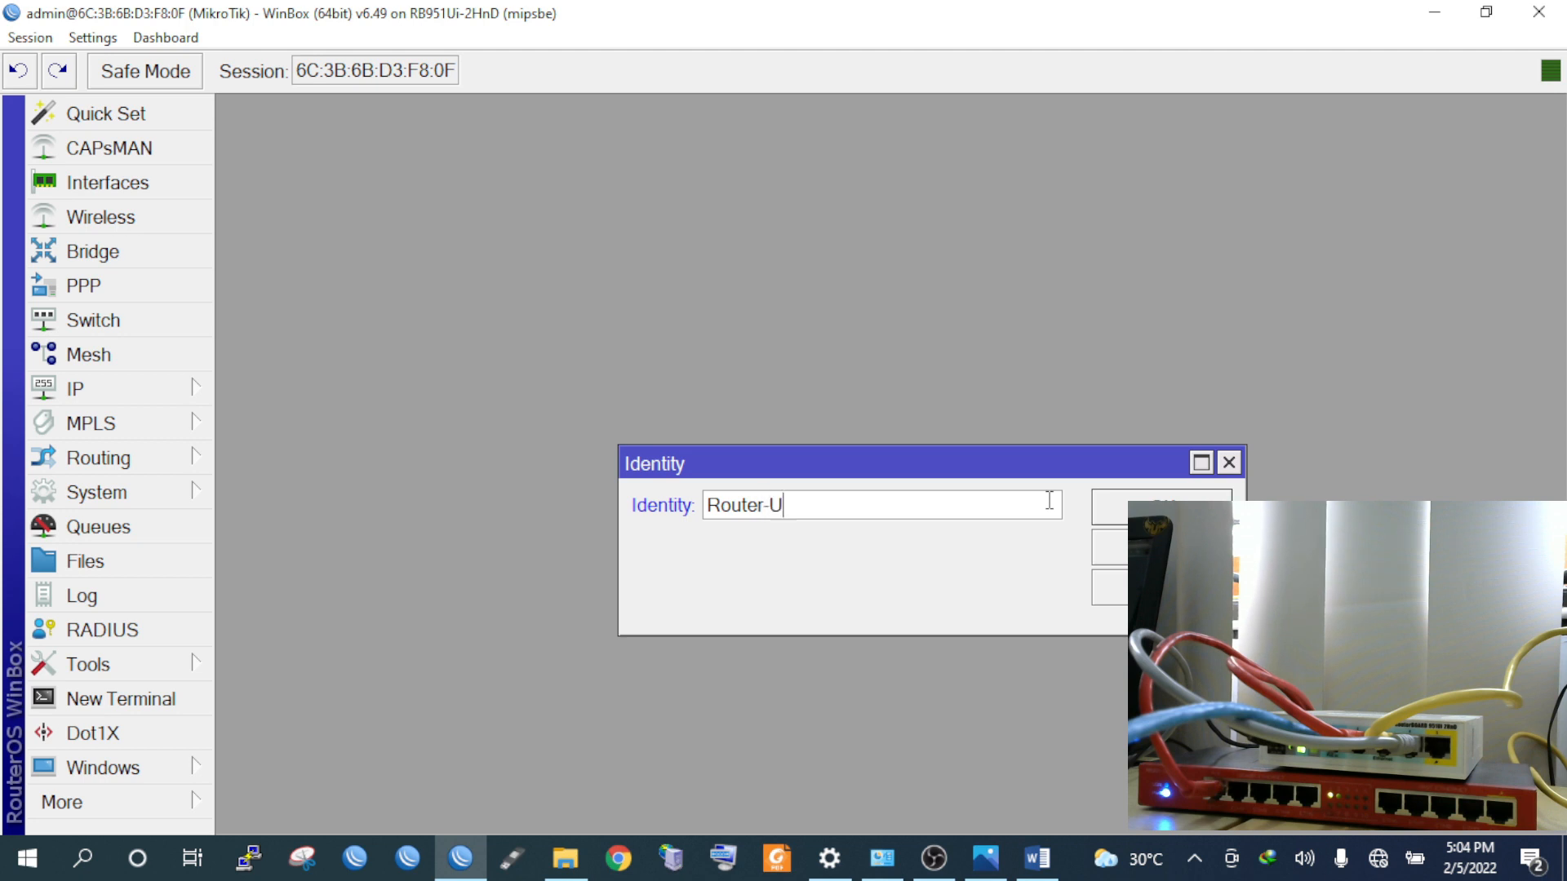
pyautogui.write('tama-UKK')
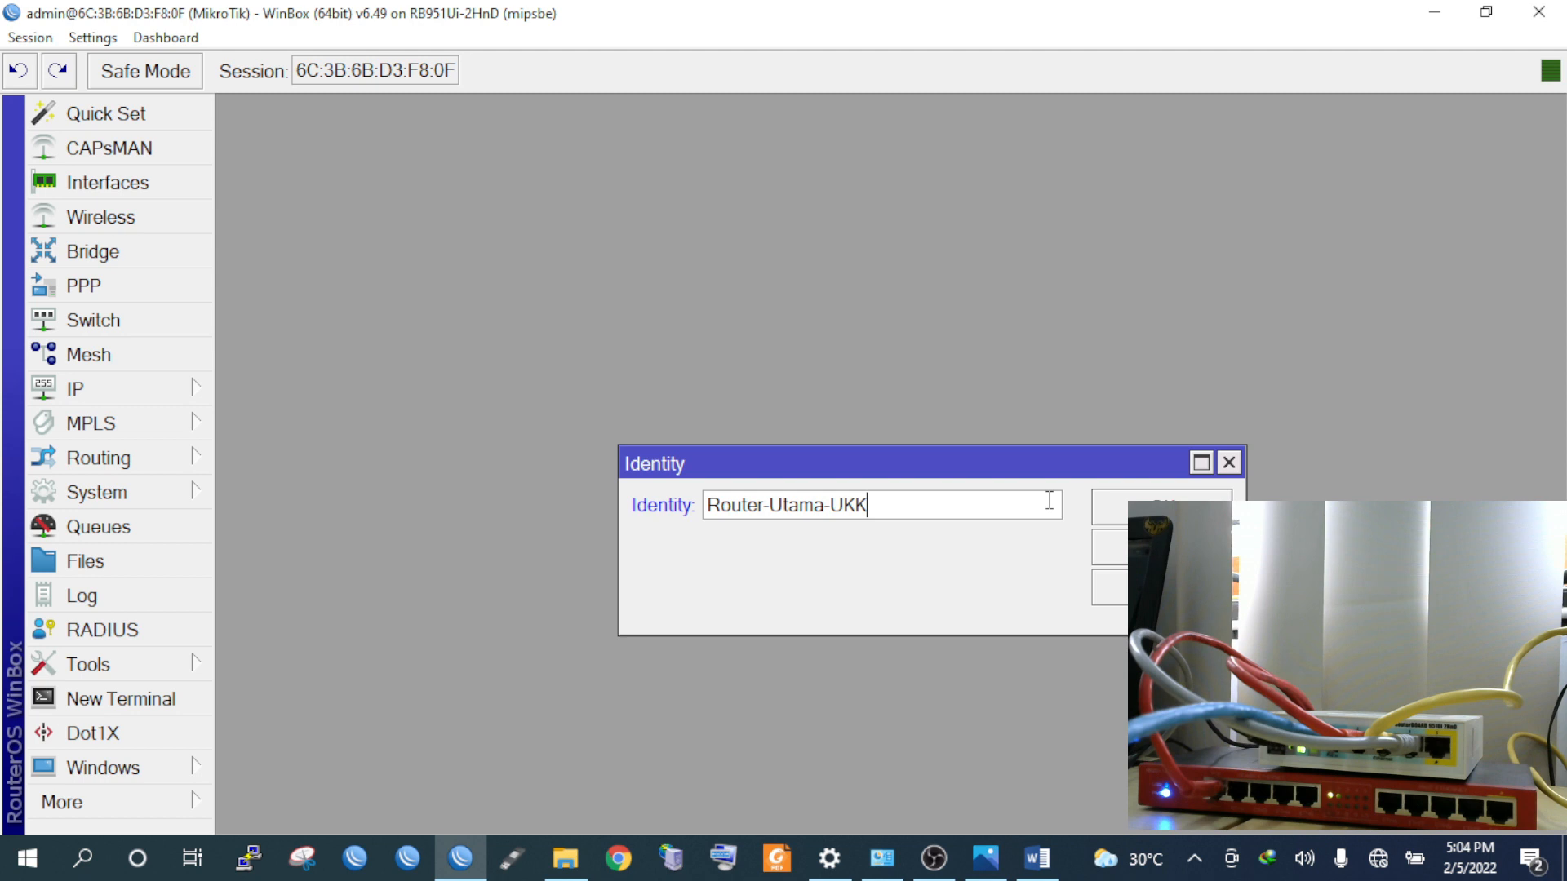
pyautogui.write('-2022')
pyautogui.click(1159, 506)
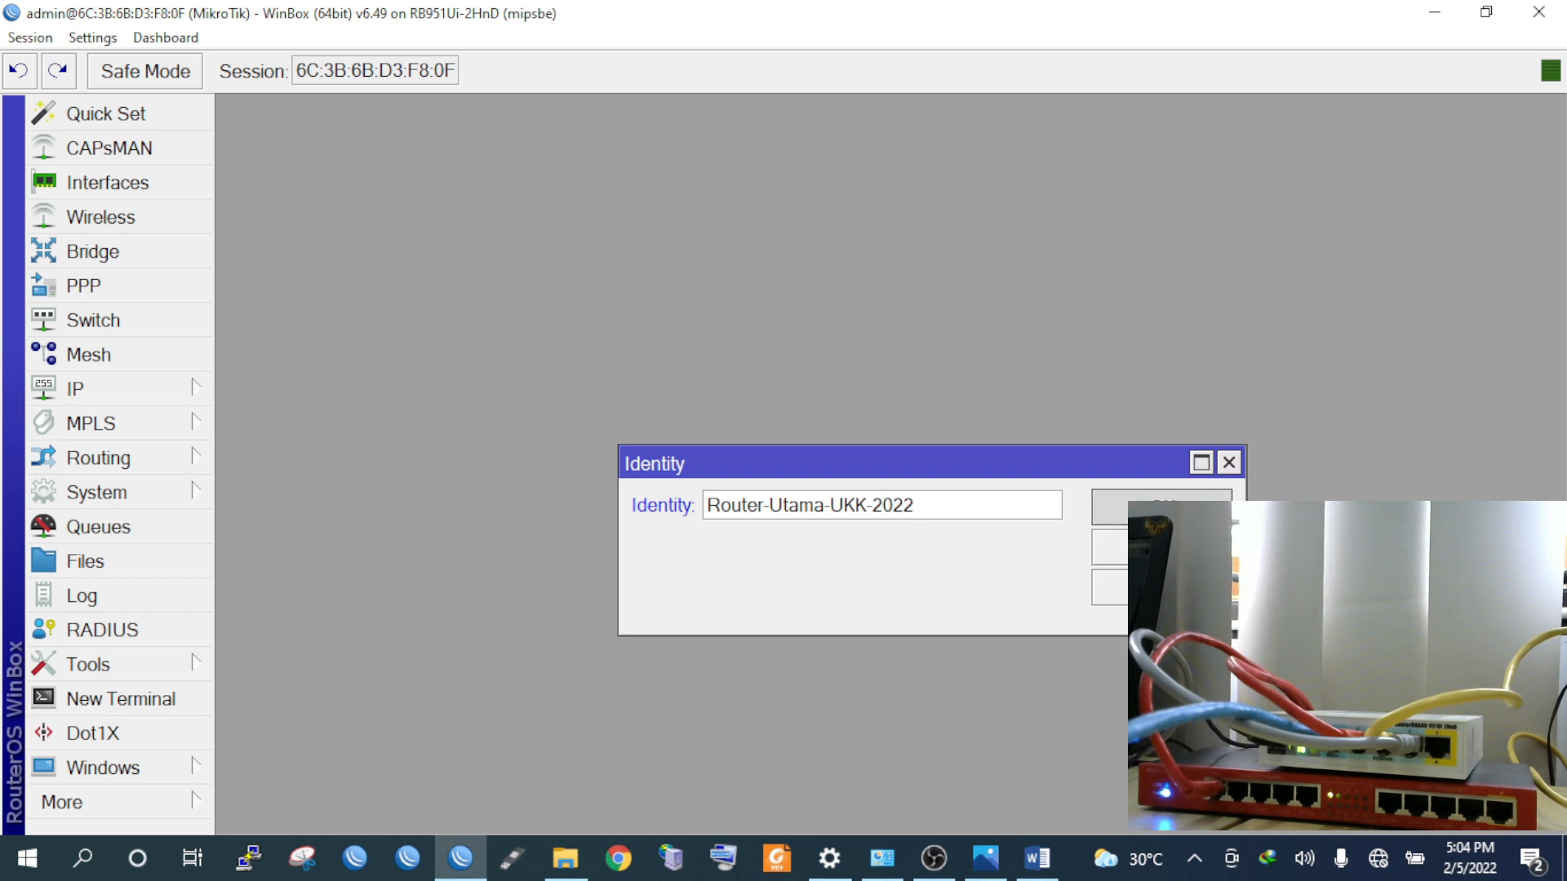
pyautogui.click(150, 767)
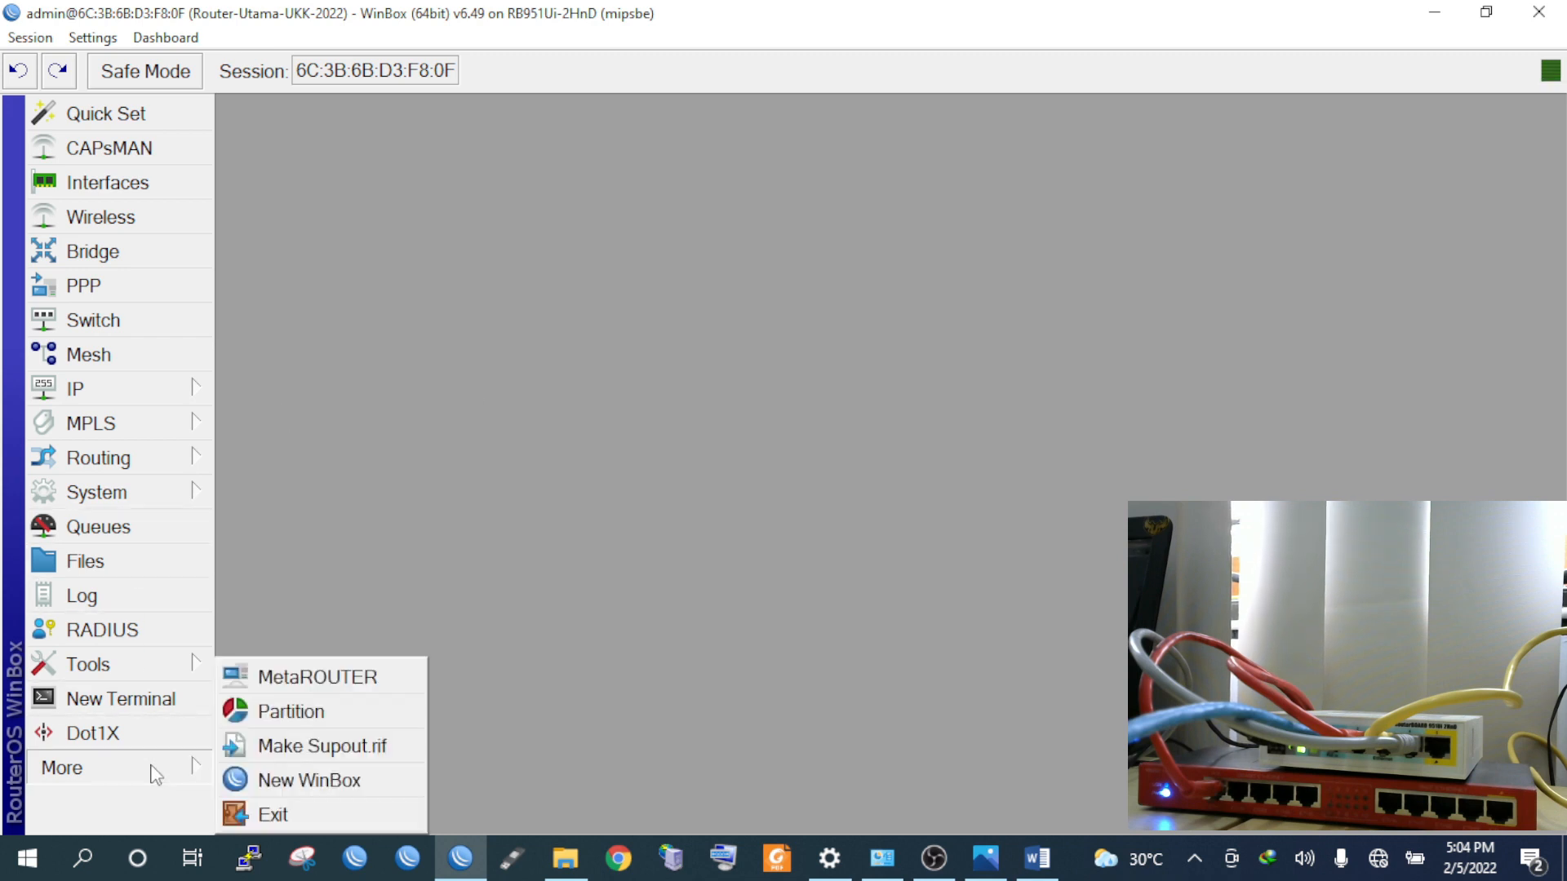
pyautogui.click(299, 776)
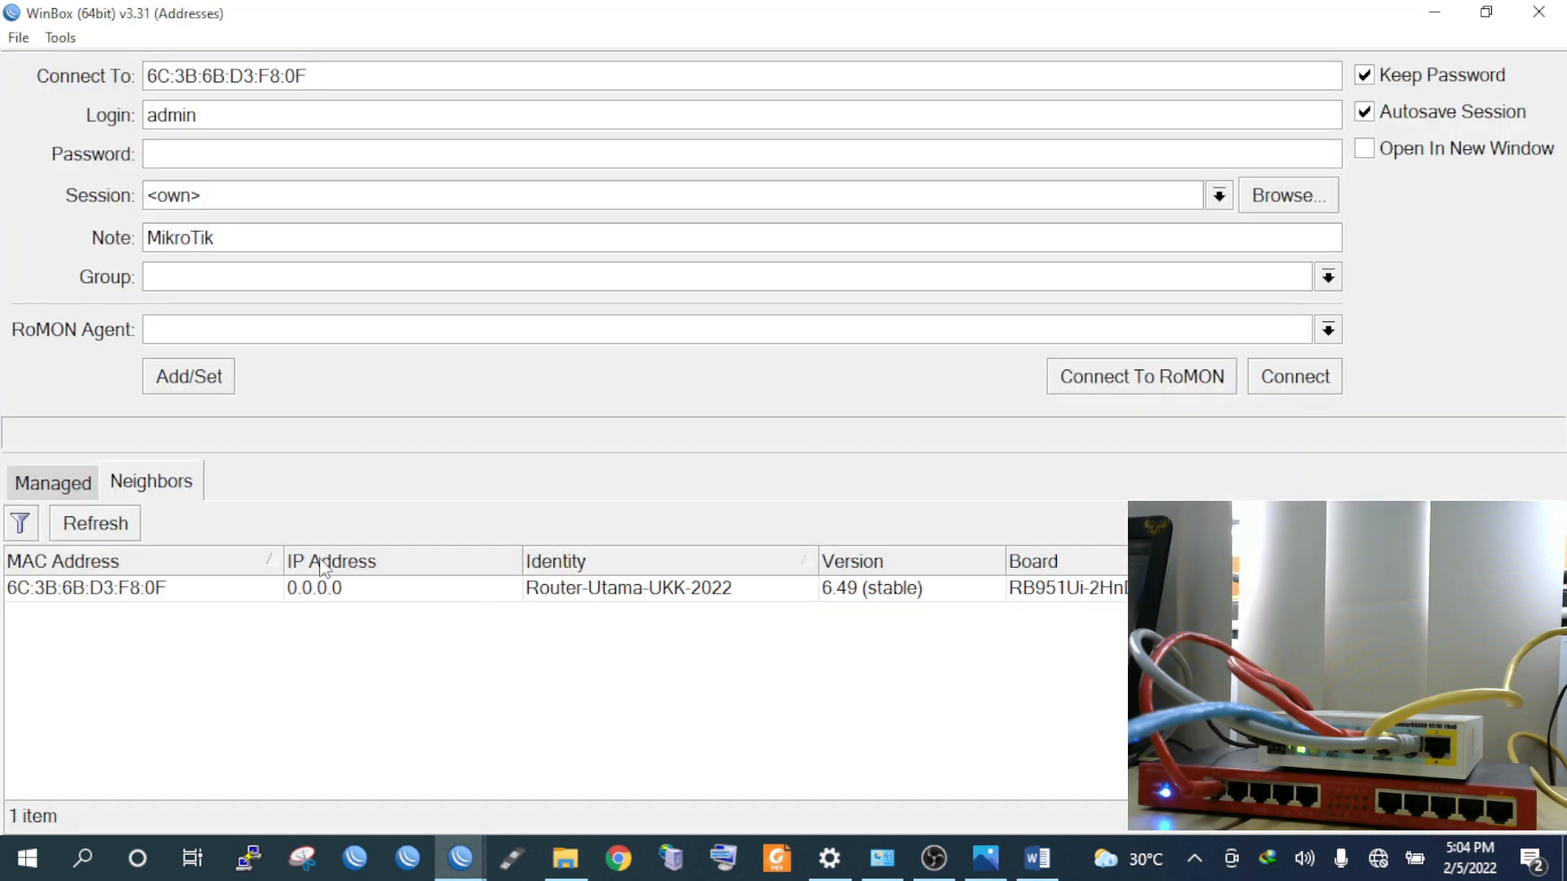
pyautogui.click(119, 524)
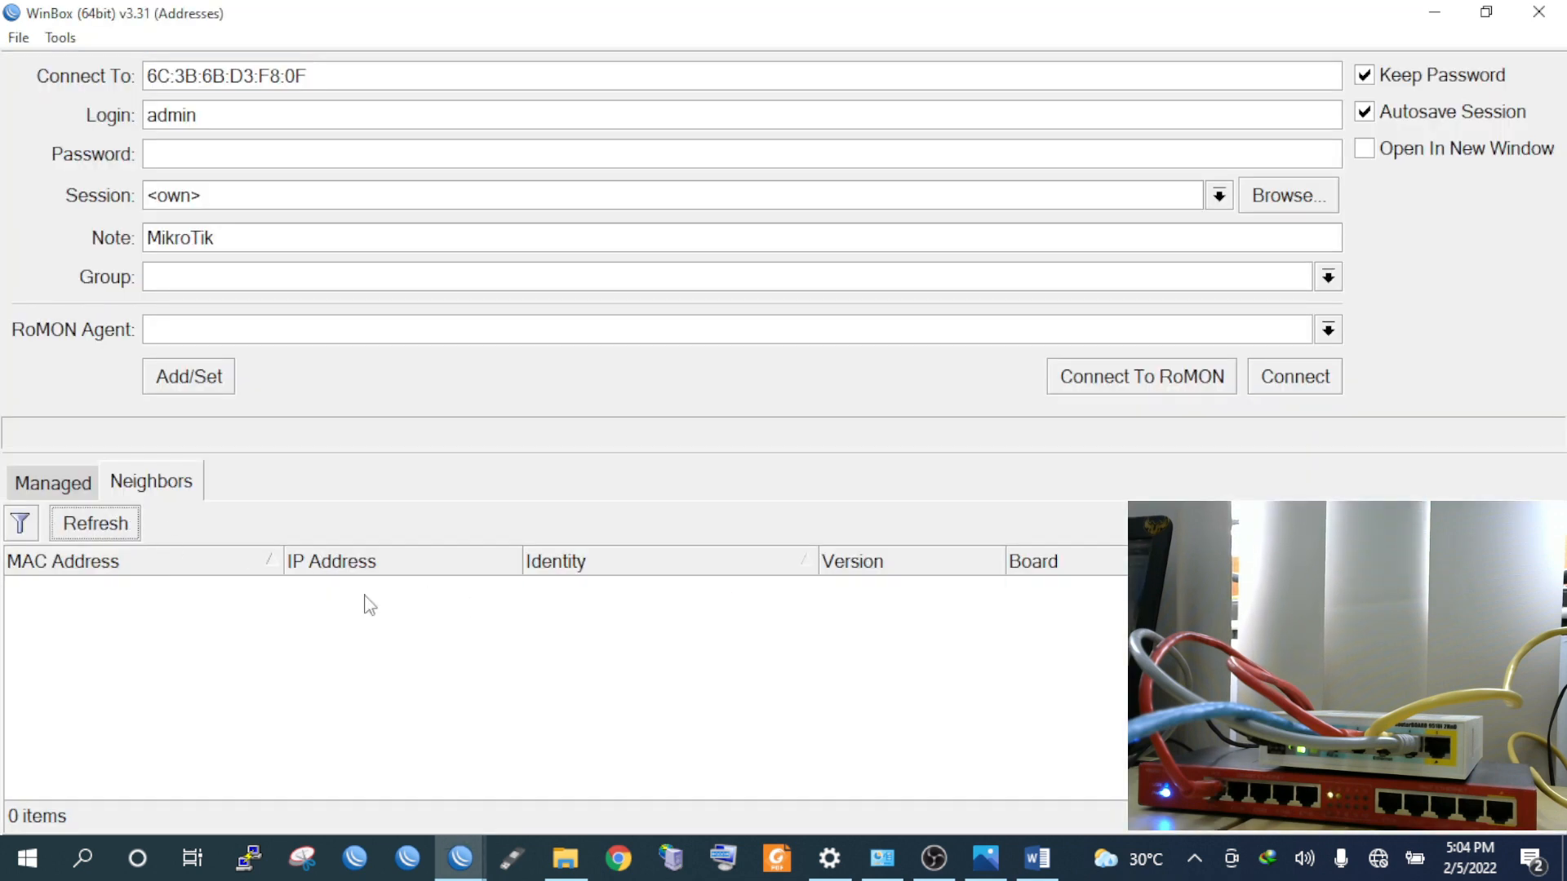
pyautogui.click(584, 591)
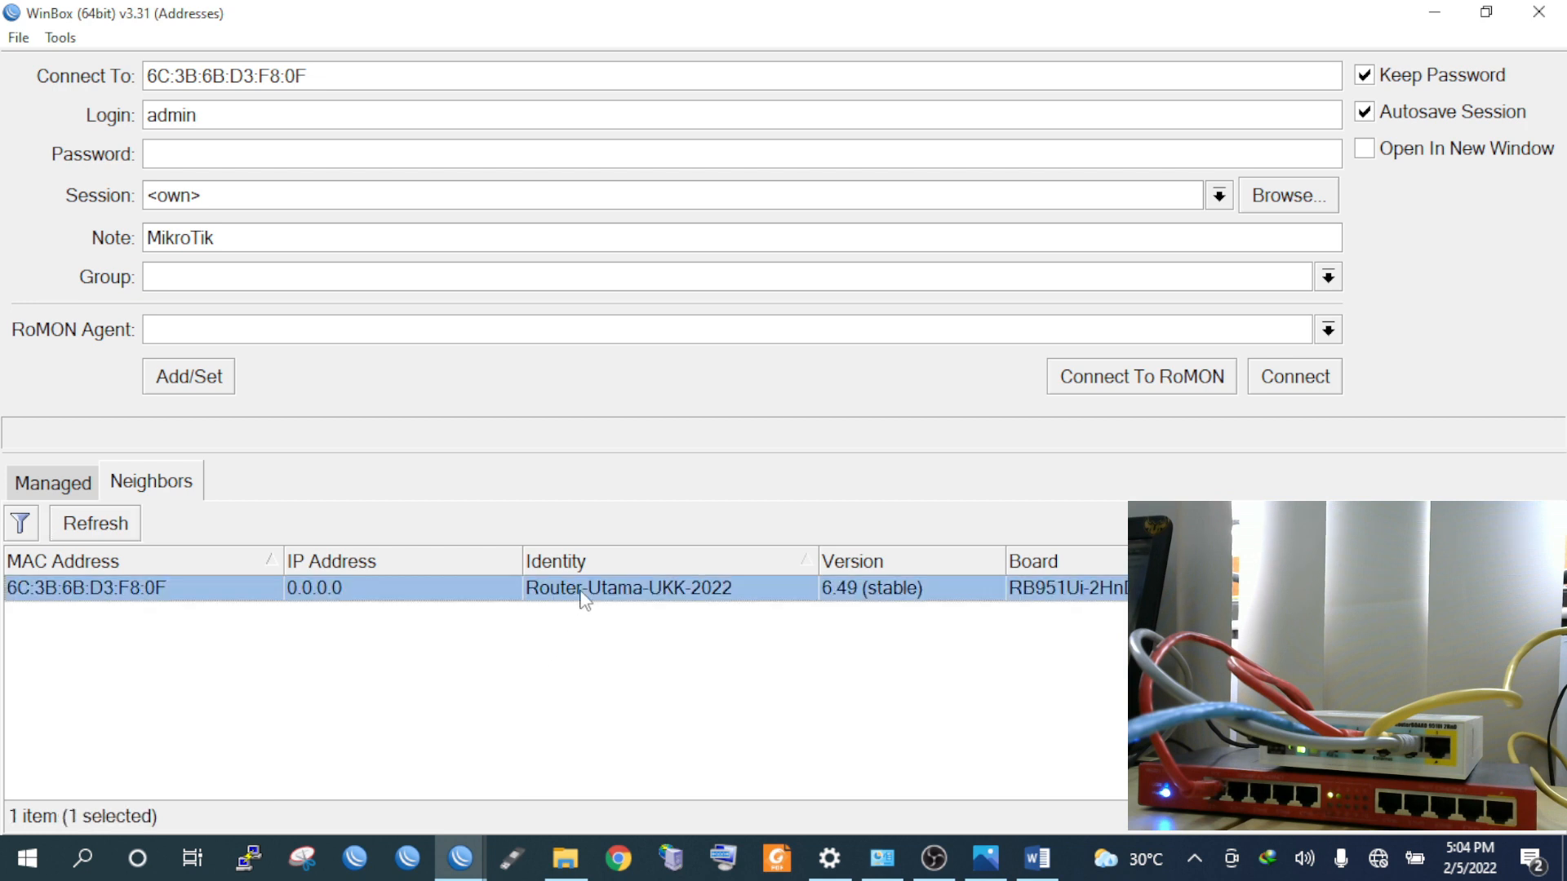
pyautogui.click(1540, 15)
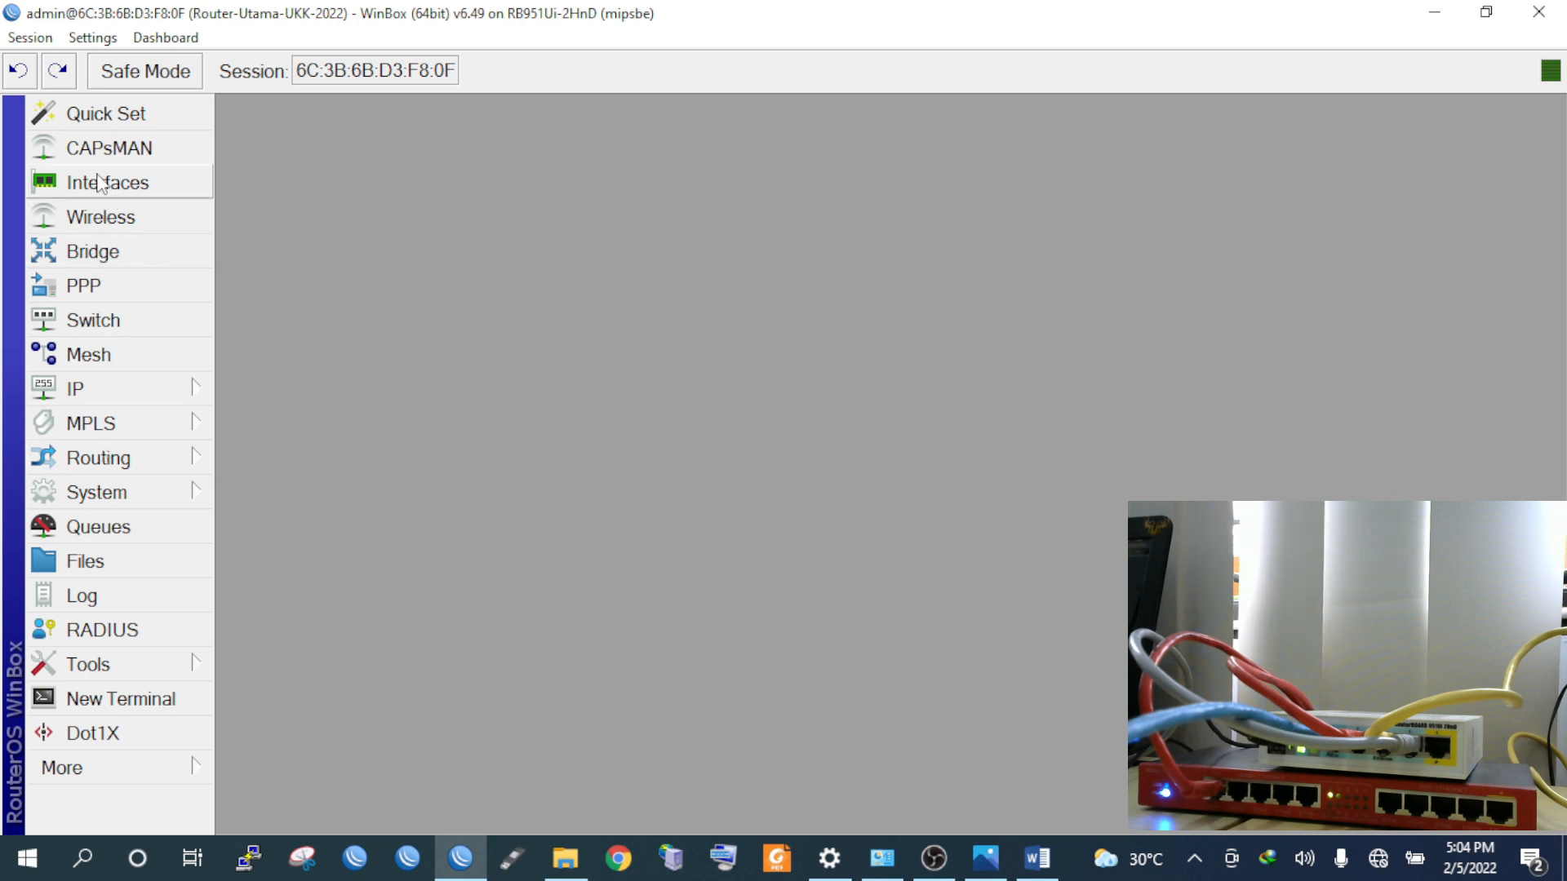
# In the Interfaces list, rename ether1 to ether1-internet
pyautogui.click(98, 186)
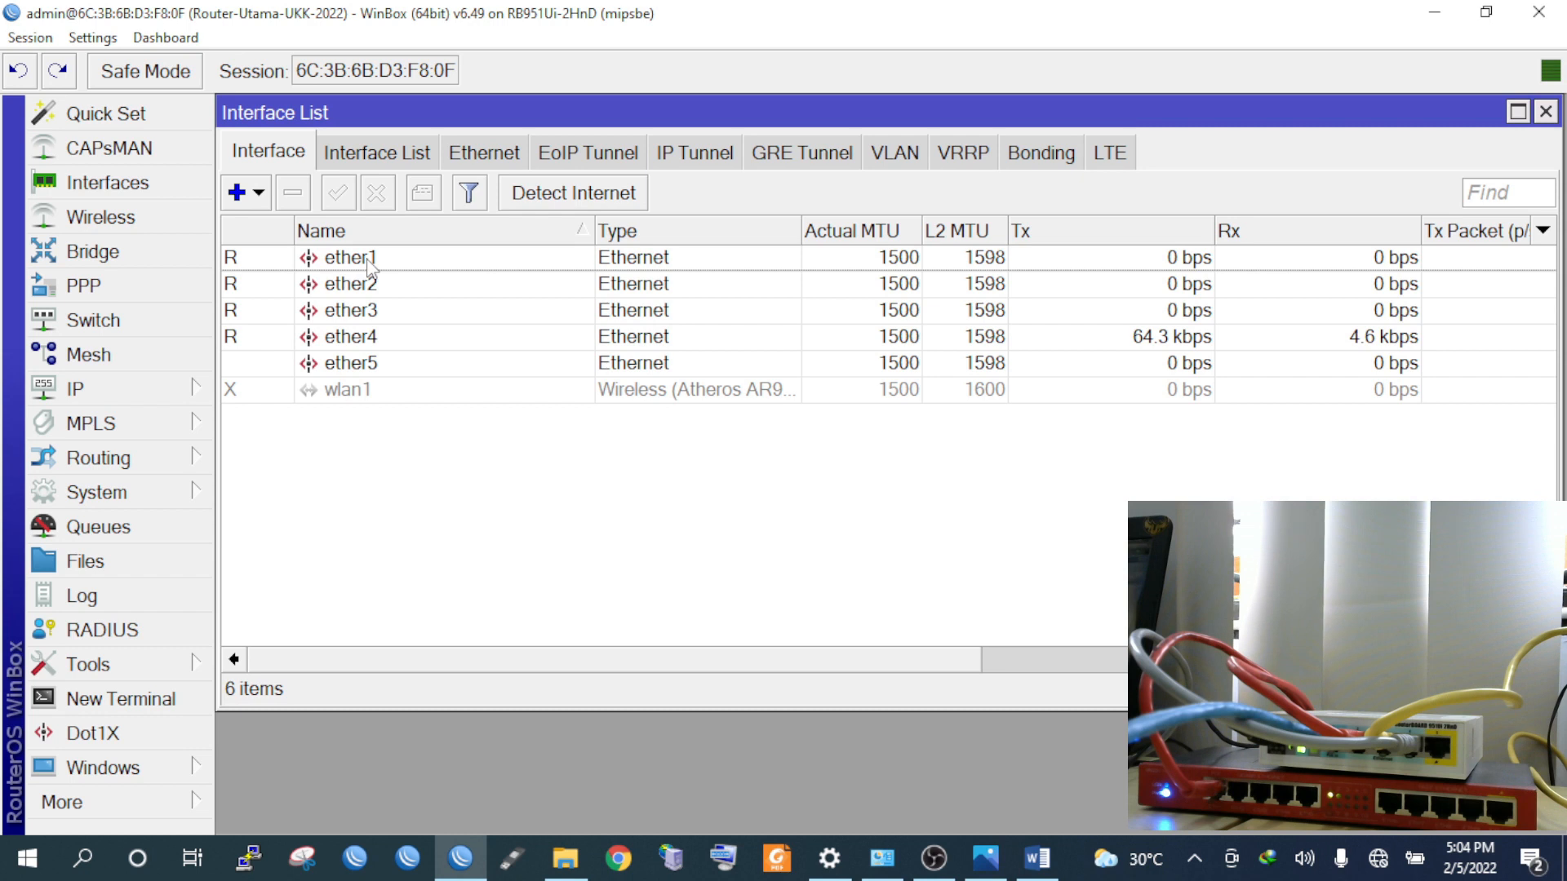
pyautogui.doubleClick(351, 258)
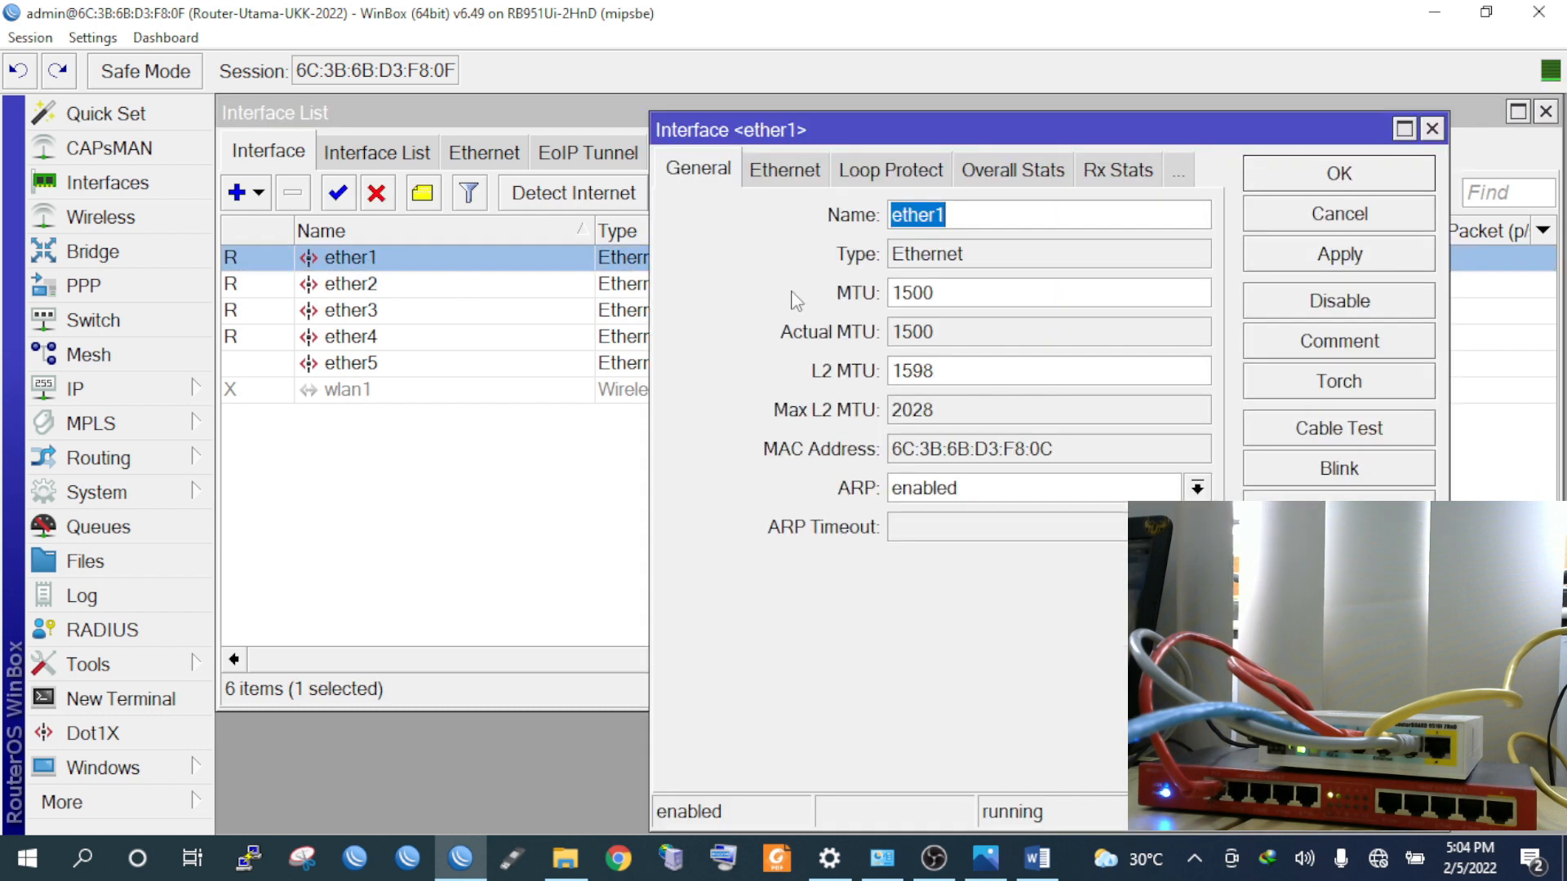
pyautogui.click(999, 230)
pyautogui.write('-internet')
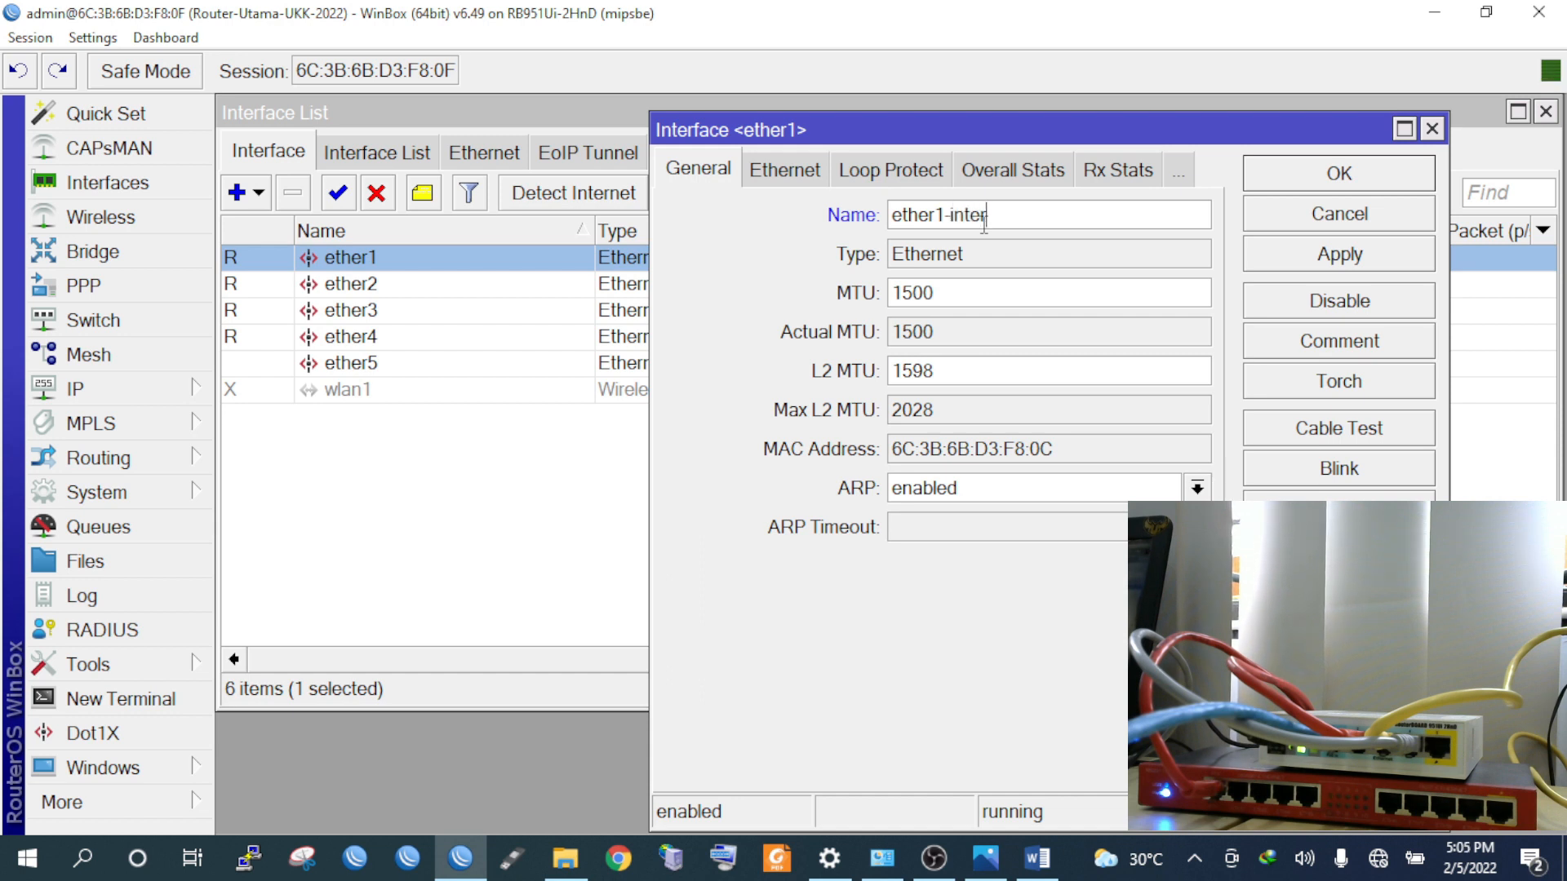
pyautogui.click(1348, 181)
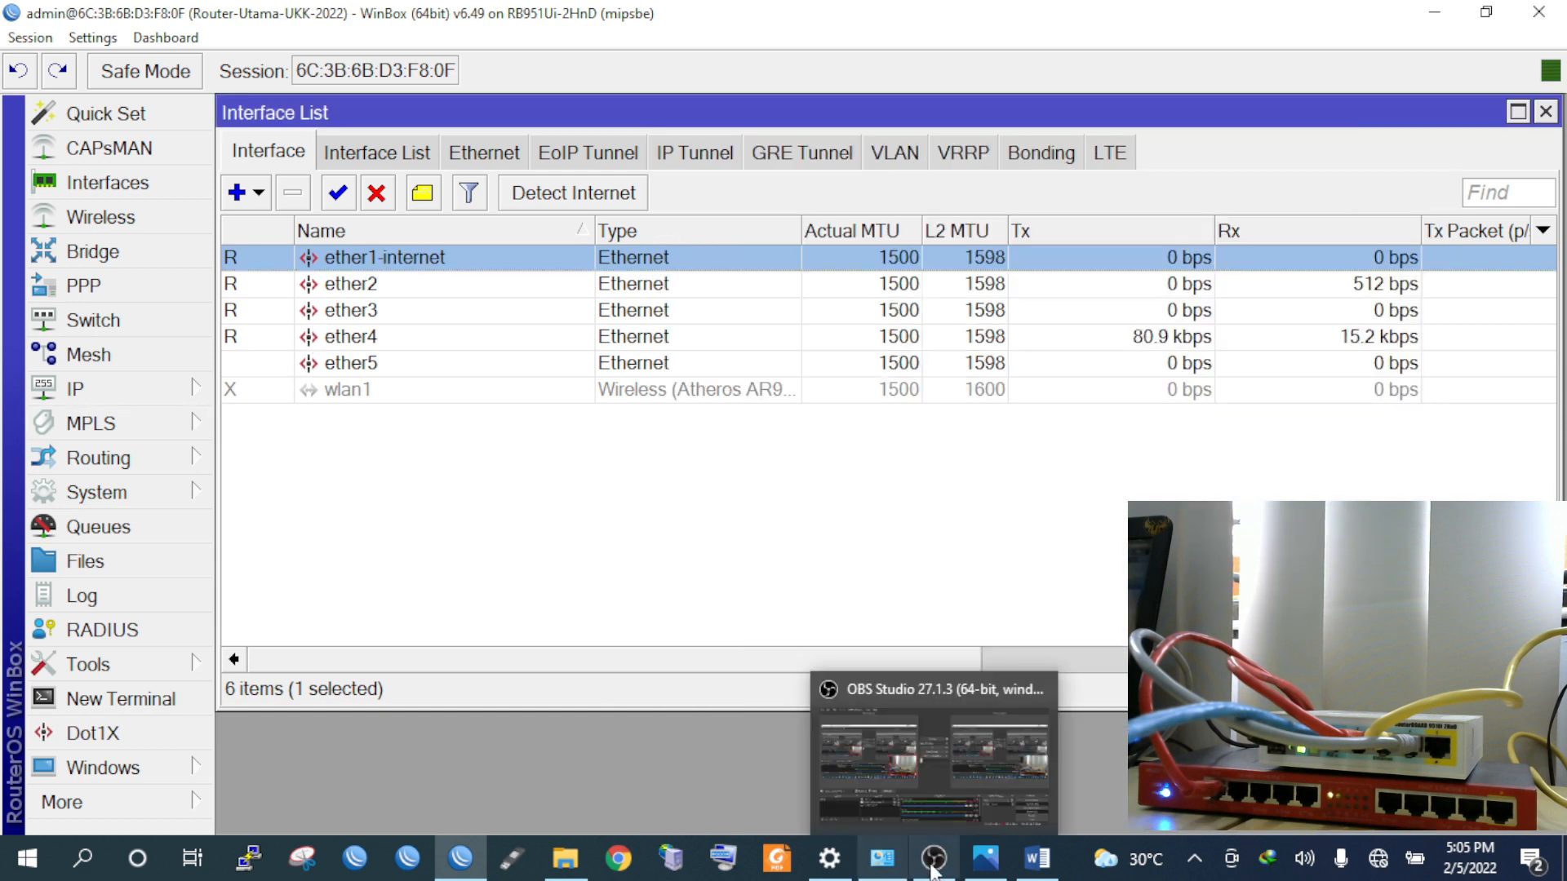
pyautogui.moveTo(542, 810)
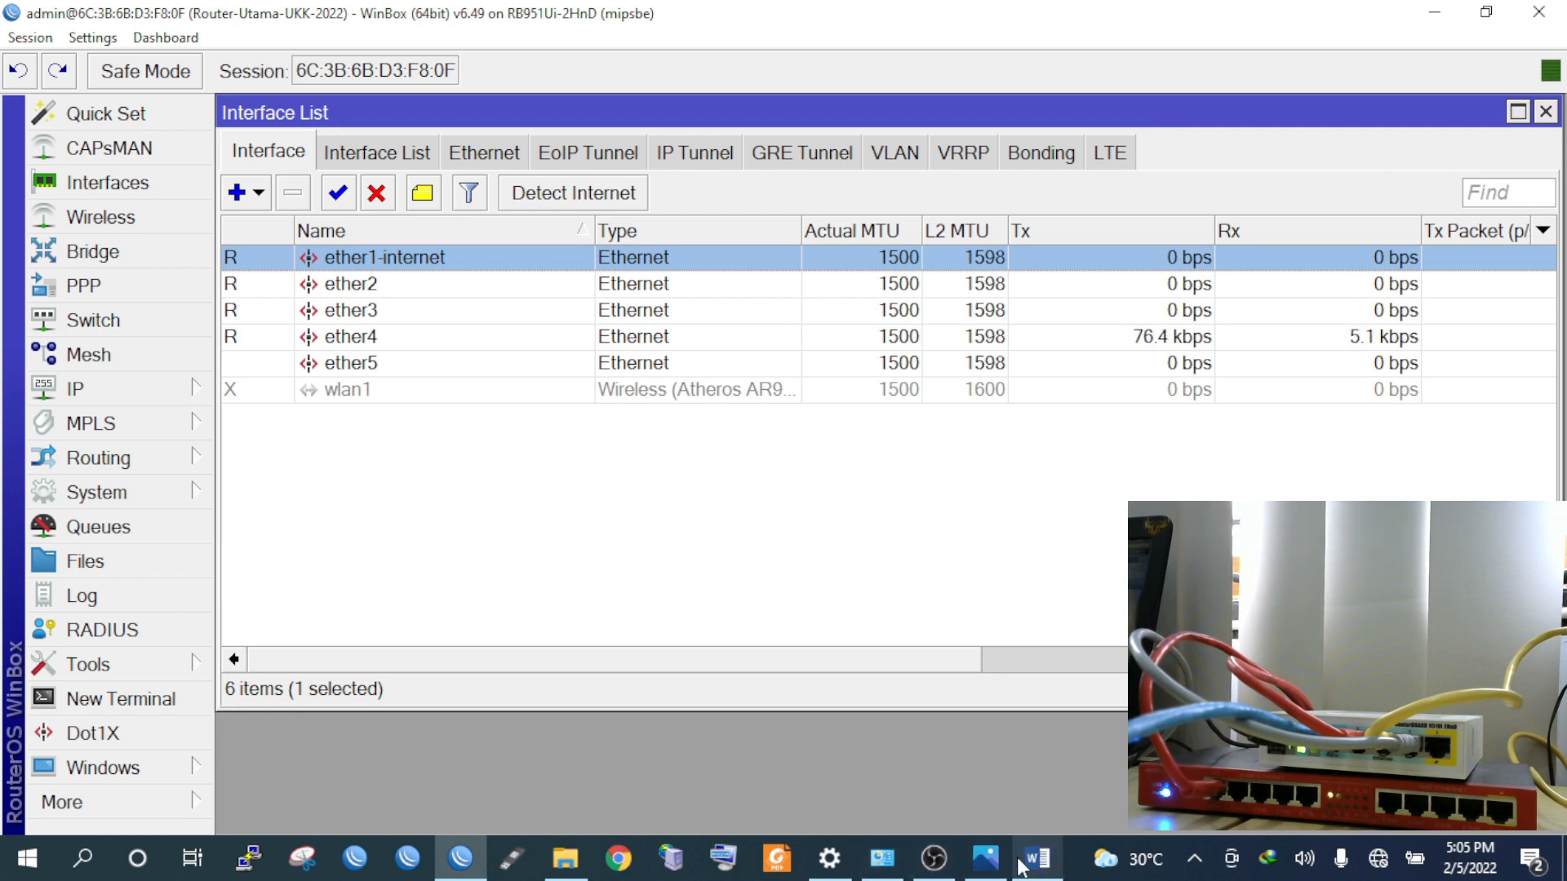
# Inspect the VLAN PCs on the network diagram, then bring up the Word task document
pyautogui.click(985, 857)
pyautogui.scroll(-3, 802, 675)
pyautogui.moveTo(802, 675); pyautogui.dragTo(776, 472)
pyautogui.scroll(1, 614, 798)
pyautogui.scroll(2, 618, 806)
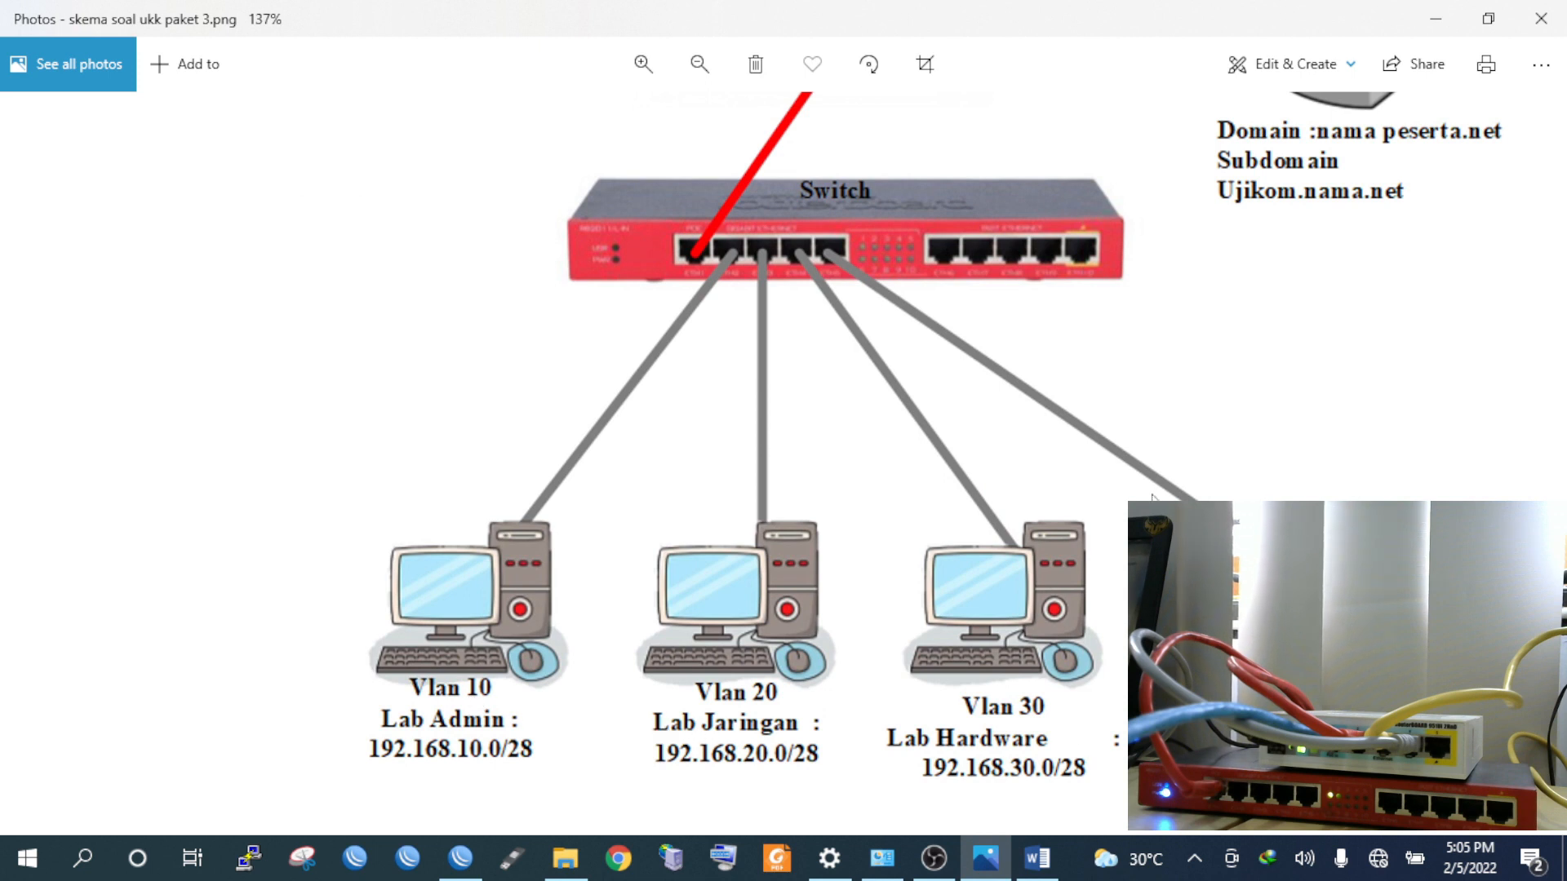
pyautogui.scroll(-3, 1152, 494)
pyautogui.click(1035, 862)
pyautogui.scroll(15, 717, 620)
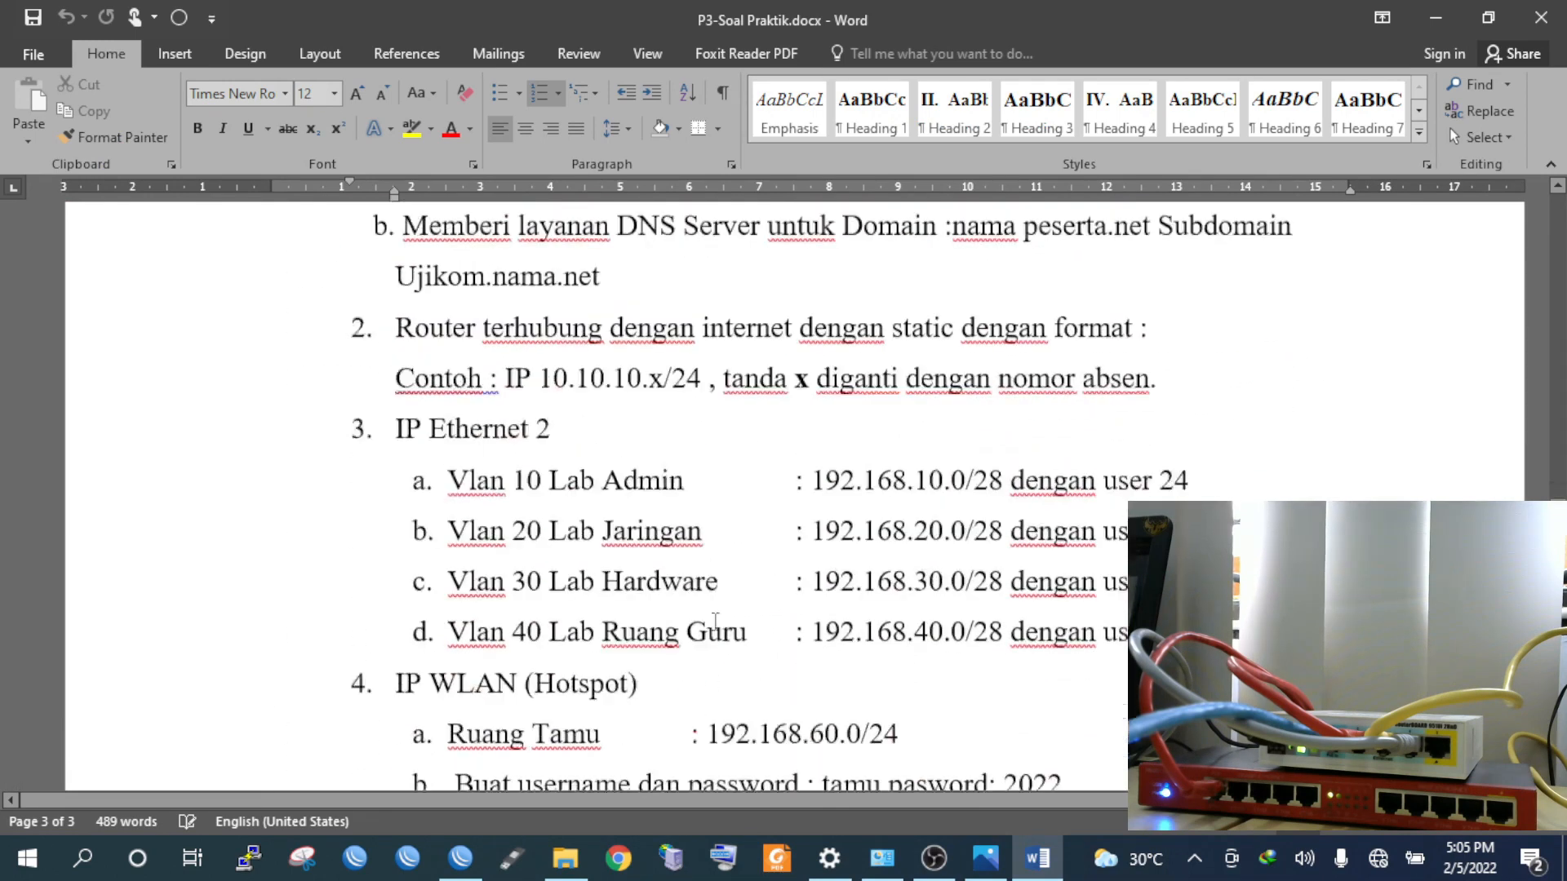
# Review item 3's Ethernet 2 VLAN requirements in the task document, then return to WinBox
pyautogui.scroll(-1, 715, 620)
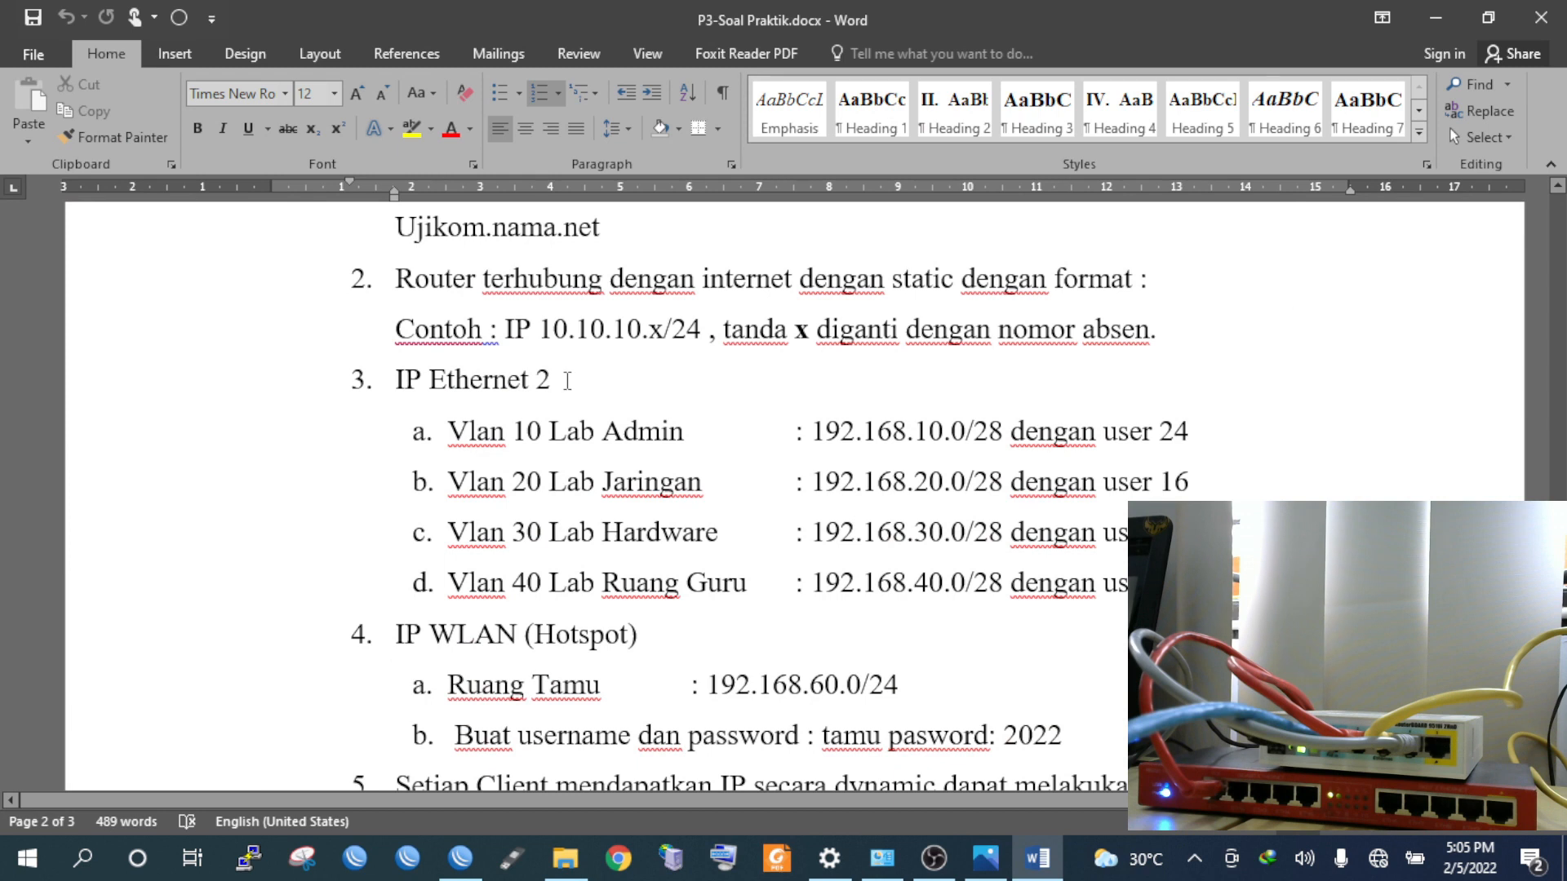
pyautogui.moveTo(567, 380); pyautogui.dragTo(472, 376)
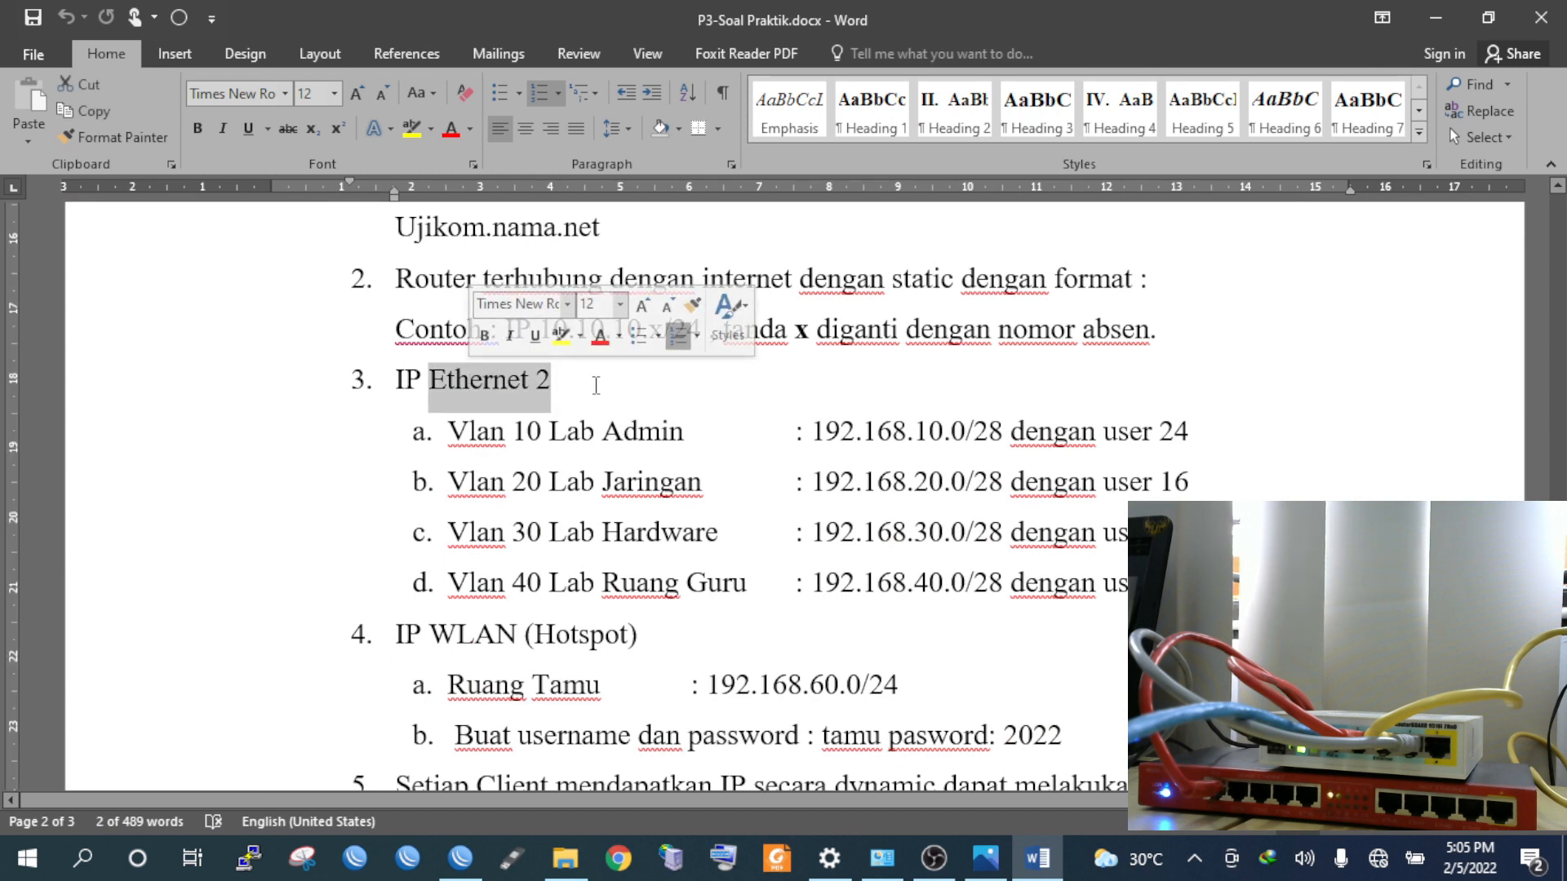
pyautogui.click(592, 385)
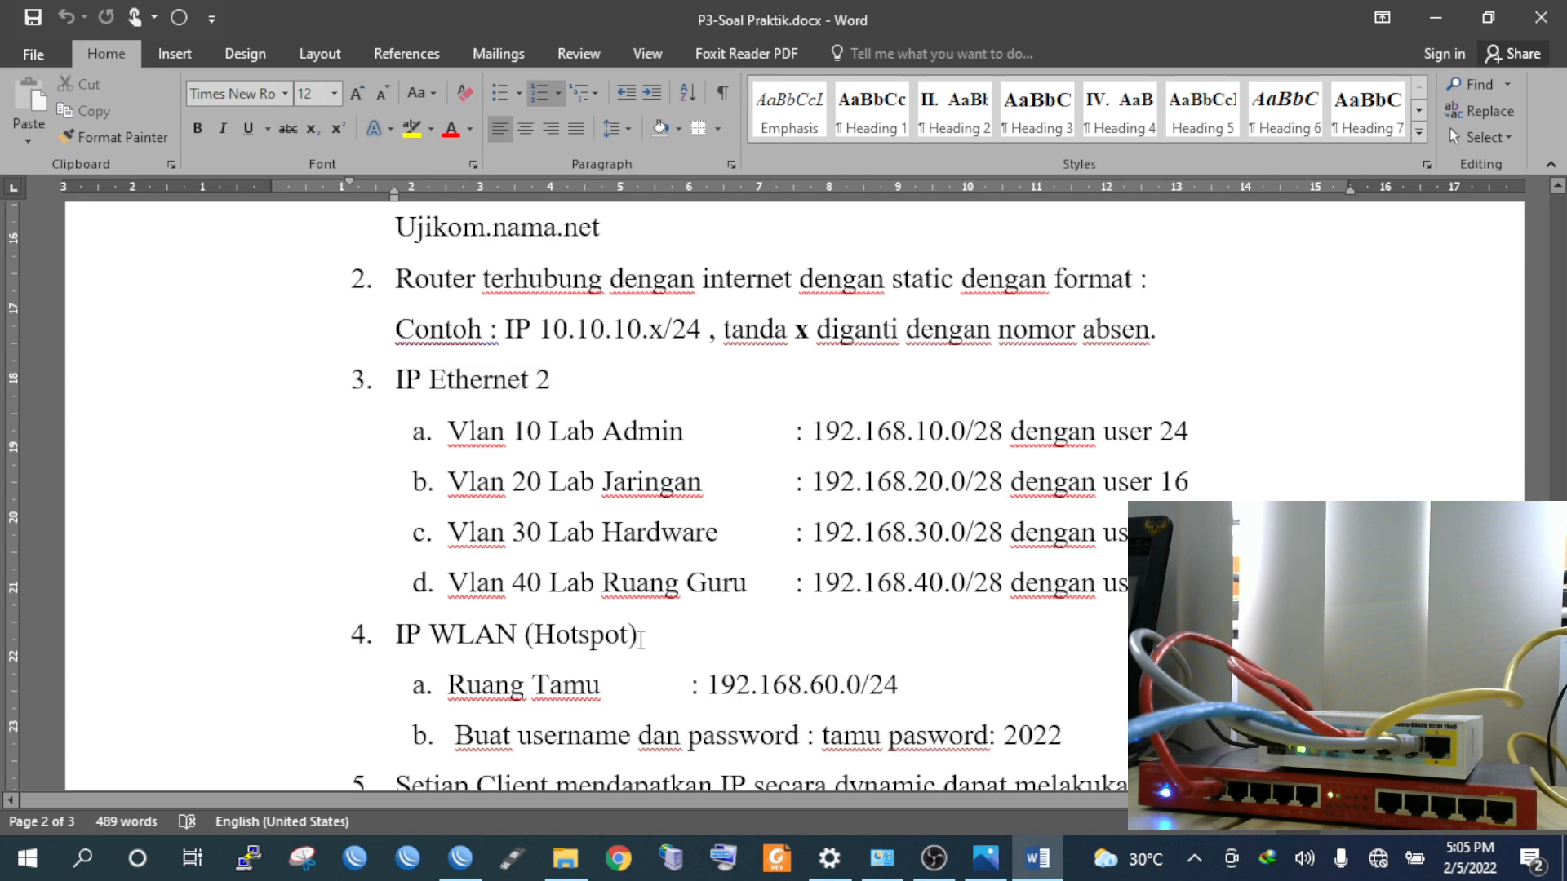
pyautogui.click(563, 859)
pyautogui.click(563, 859)
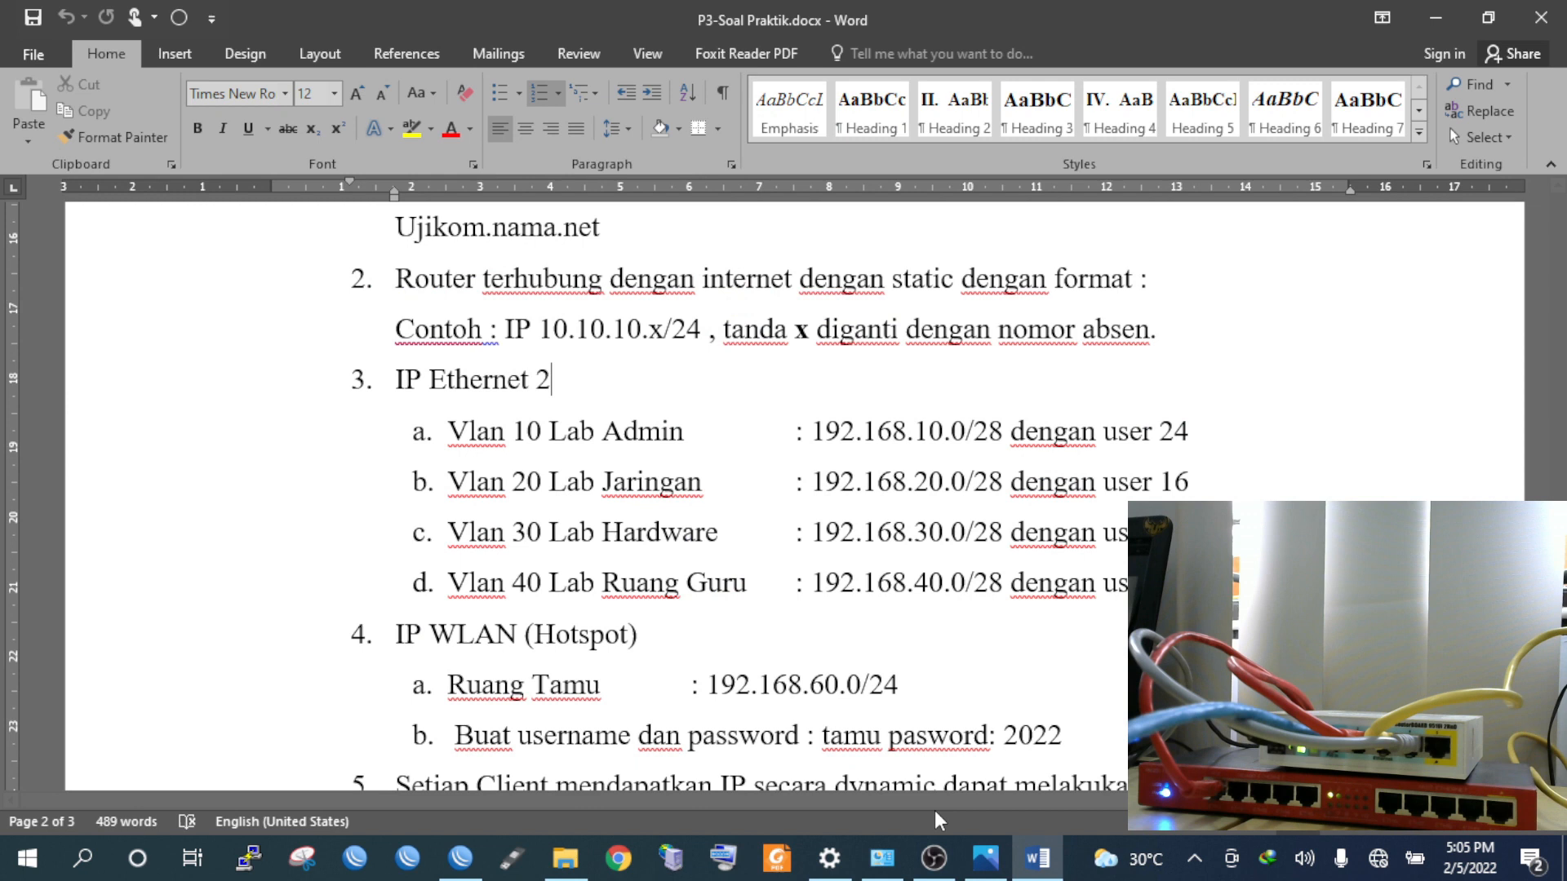
pyautogui.click(462, 858)
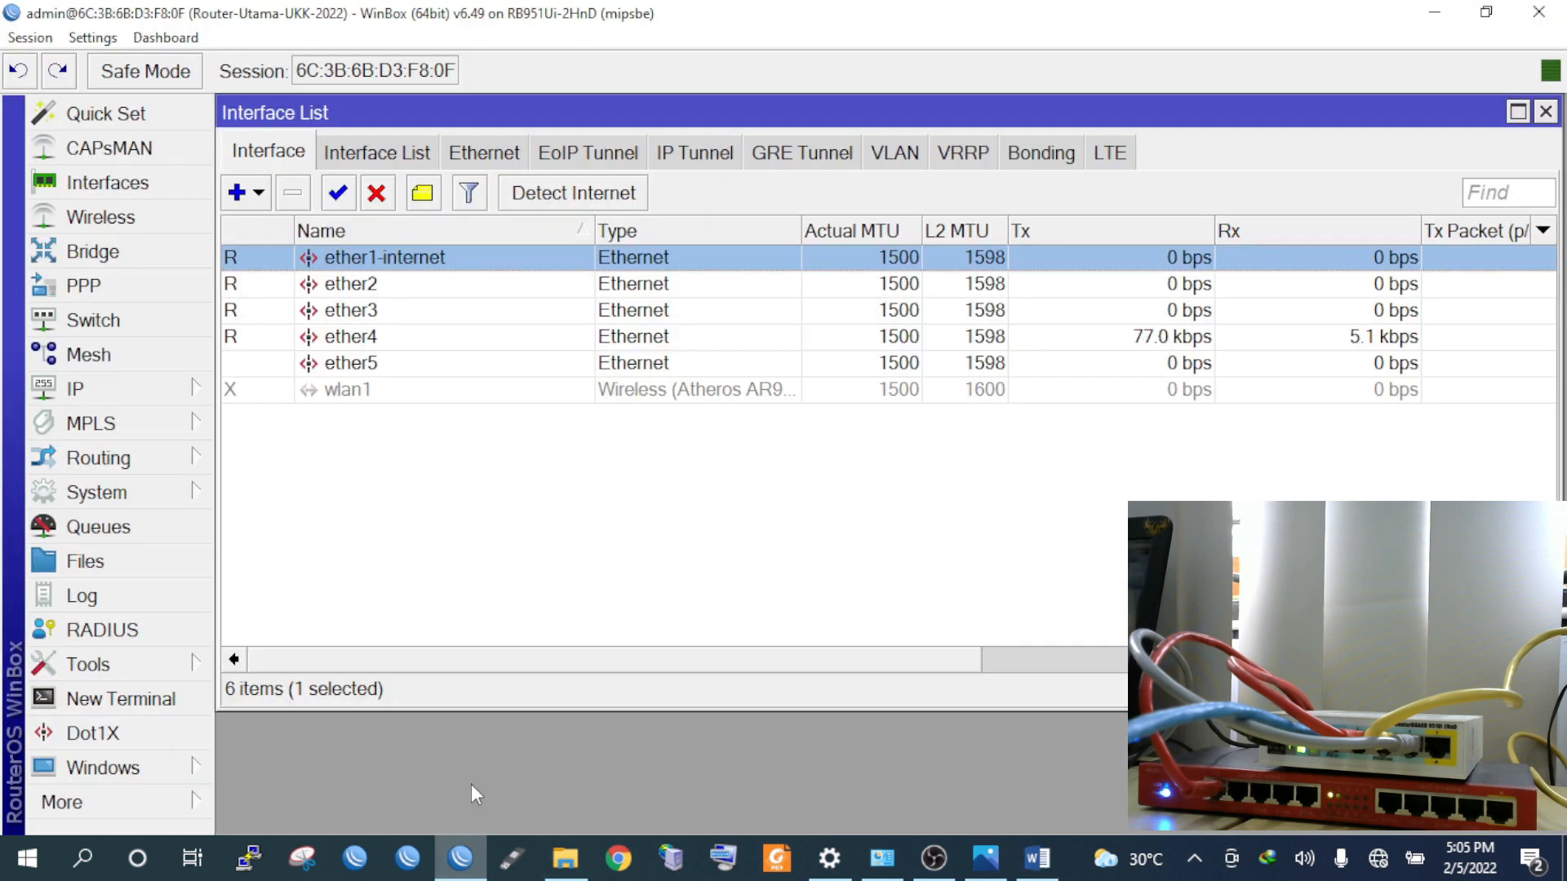
# Append '-vlan trunking' to ether2's name, making it ether2-vlan trunking
pyautogui.doubleClick(377, 297)
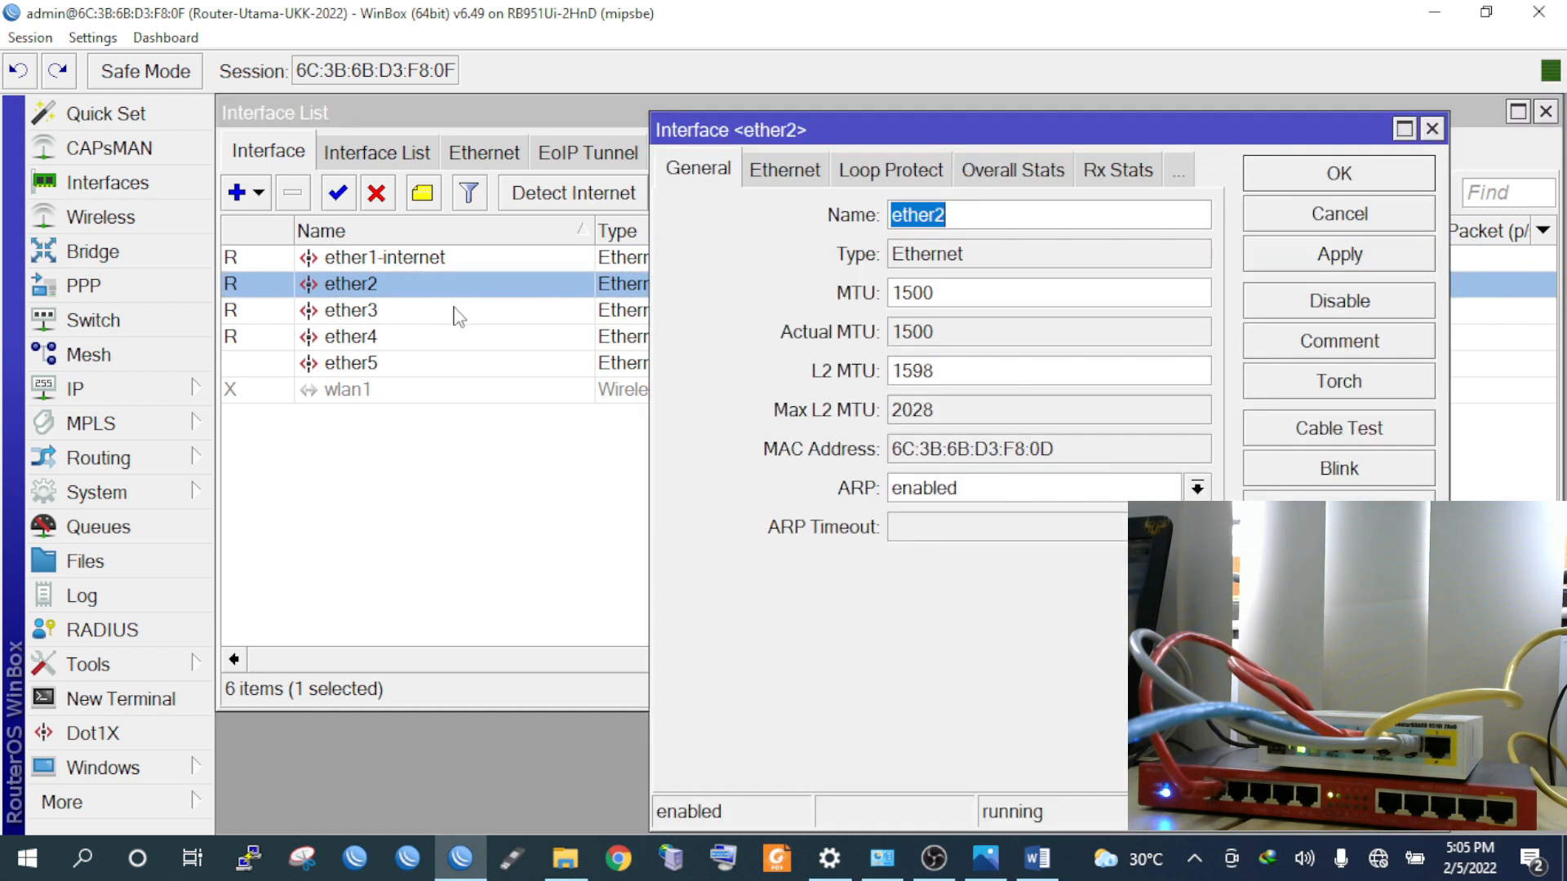
pyautogui.click(991, 219)
pyautogui.write('-vlan trunking')
pyautogui.press('Return')
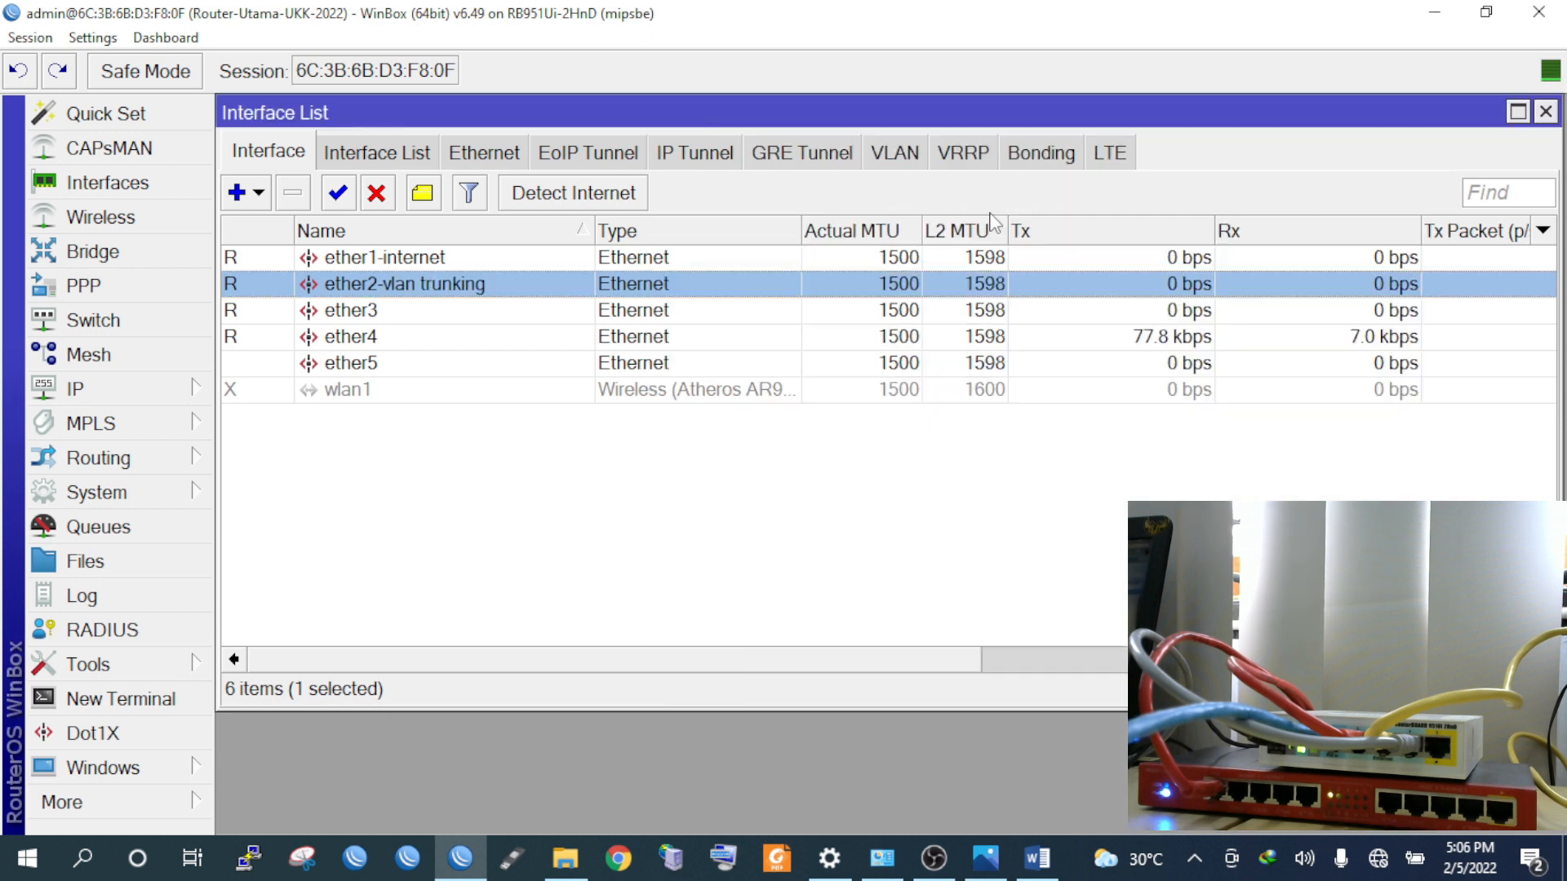
# Rename the ether3 interface to ether3-server
pyautogui.doubleClick(374, 317)
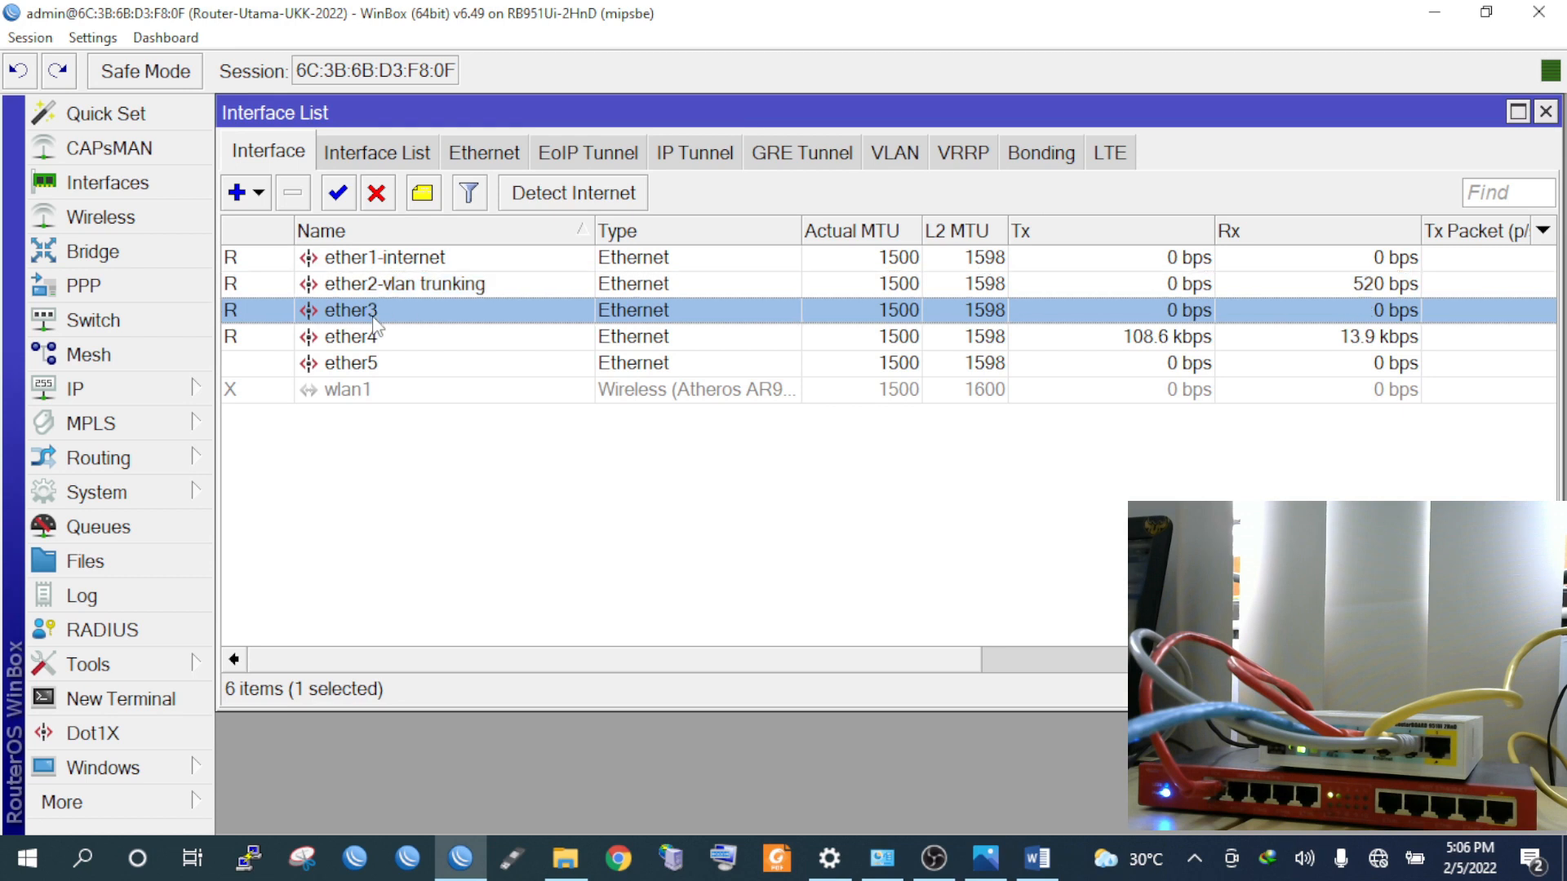
pyautogui.click(984, 210)
pyautogui.write('-server')
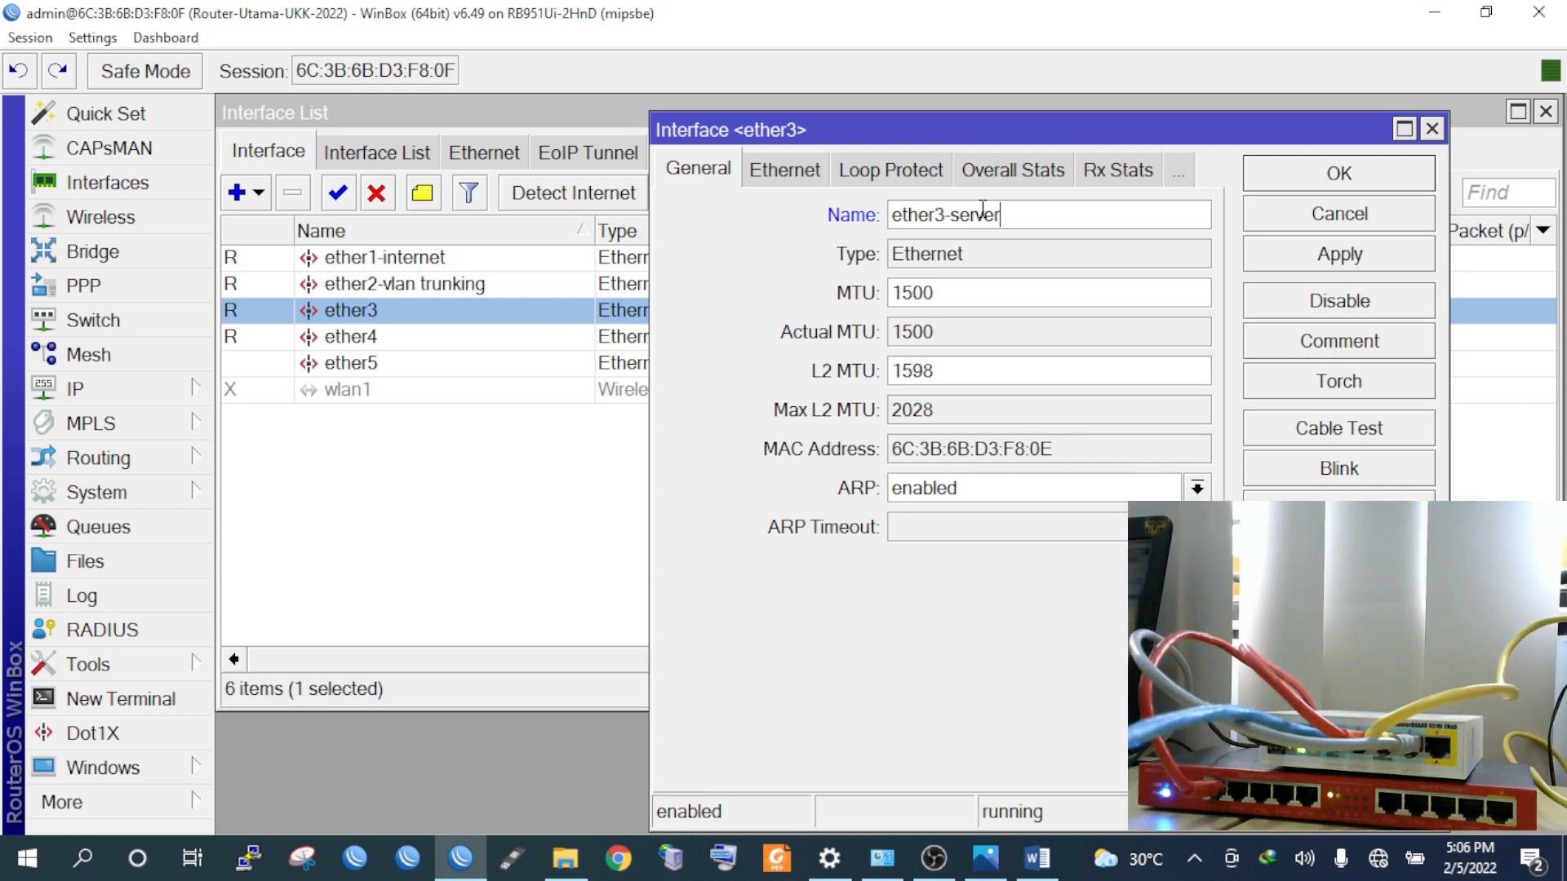
pyautogui.click(1331, 187)
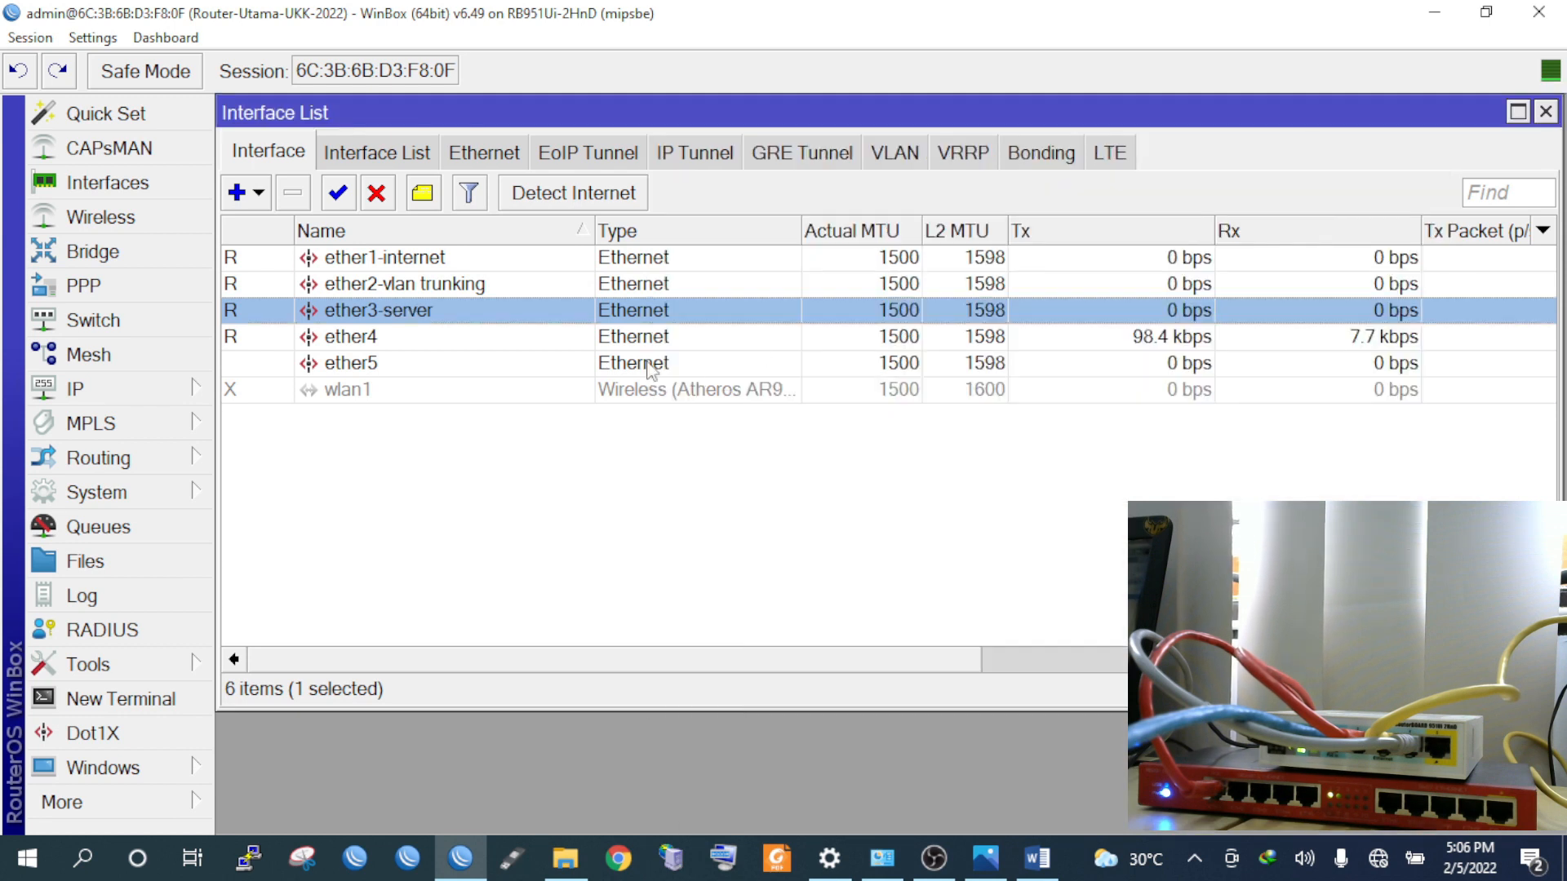
# Enable the disabled wlan1 interface and rename it wlan1-hotspot-tamu
pyautogui.click(376, 392)
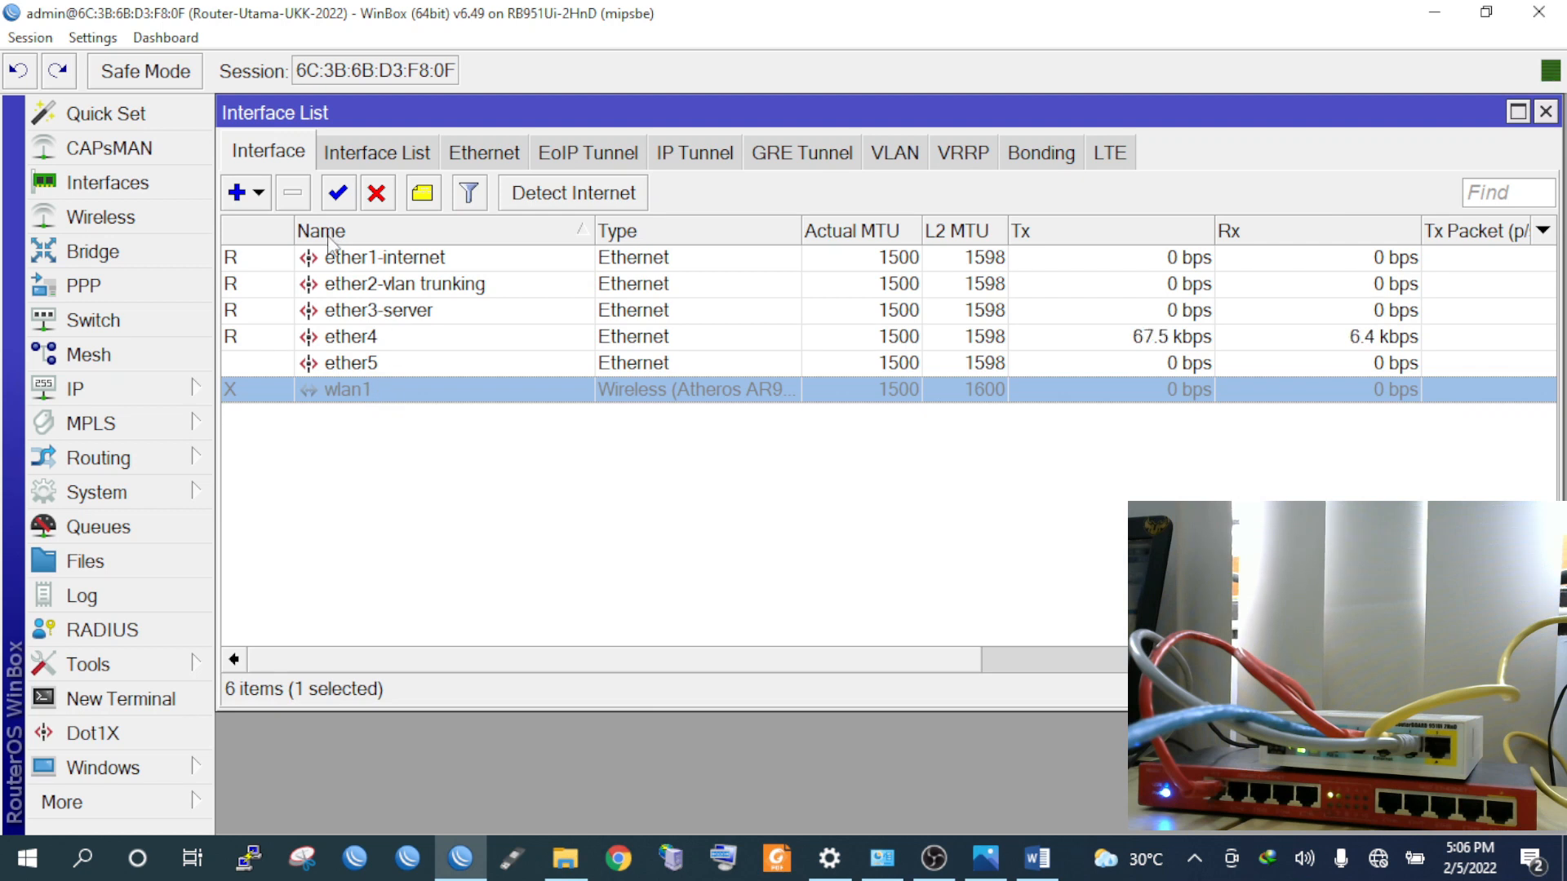
pyautogui.click(338, 192)
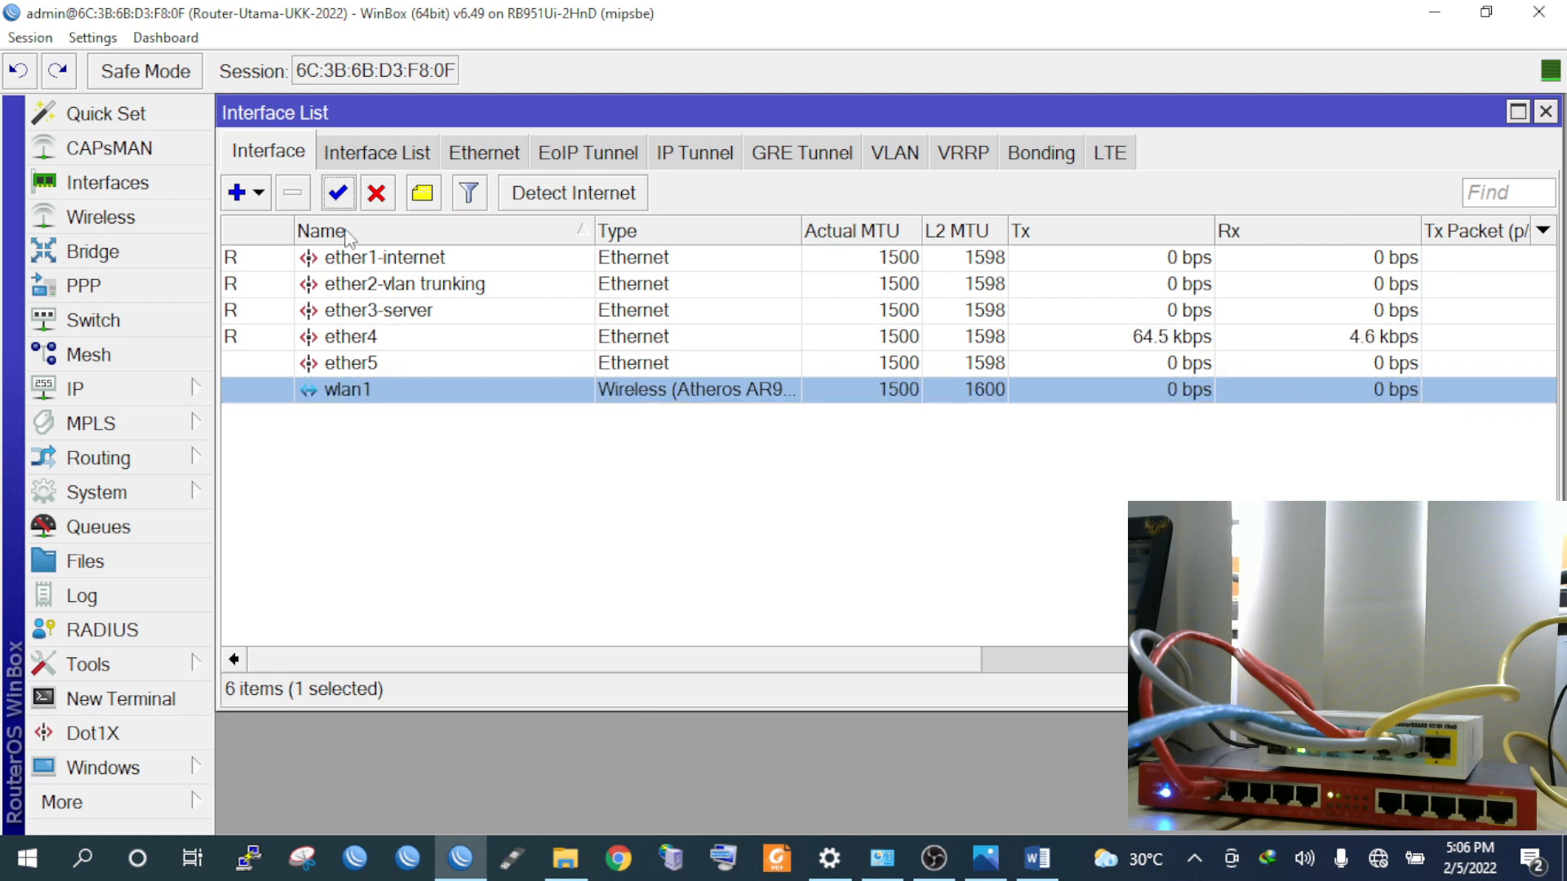
pyautogui.doubleClick(375, 395)
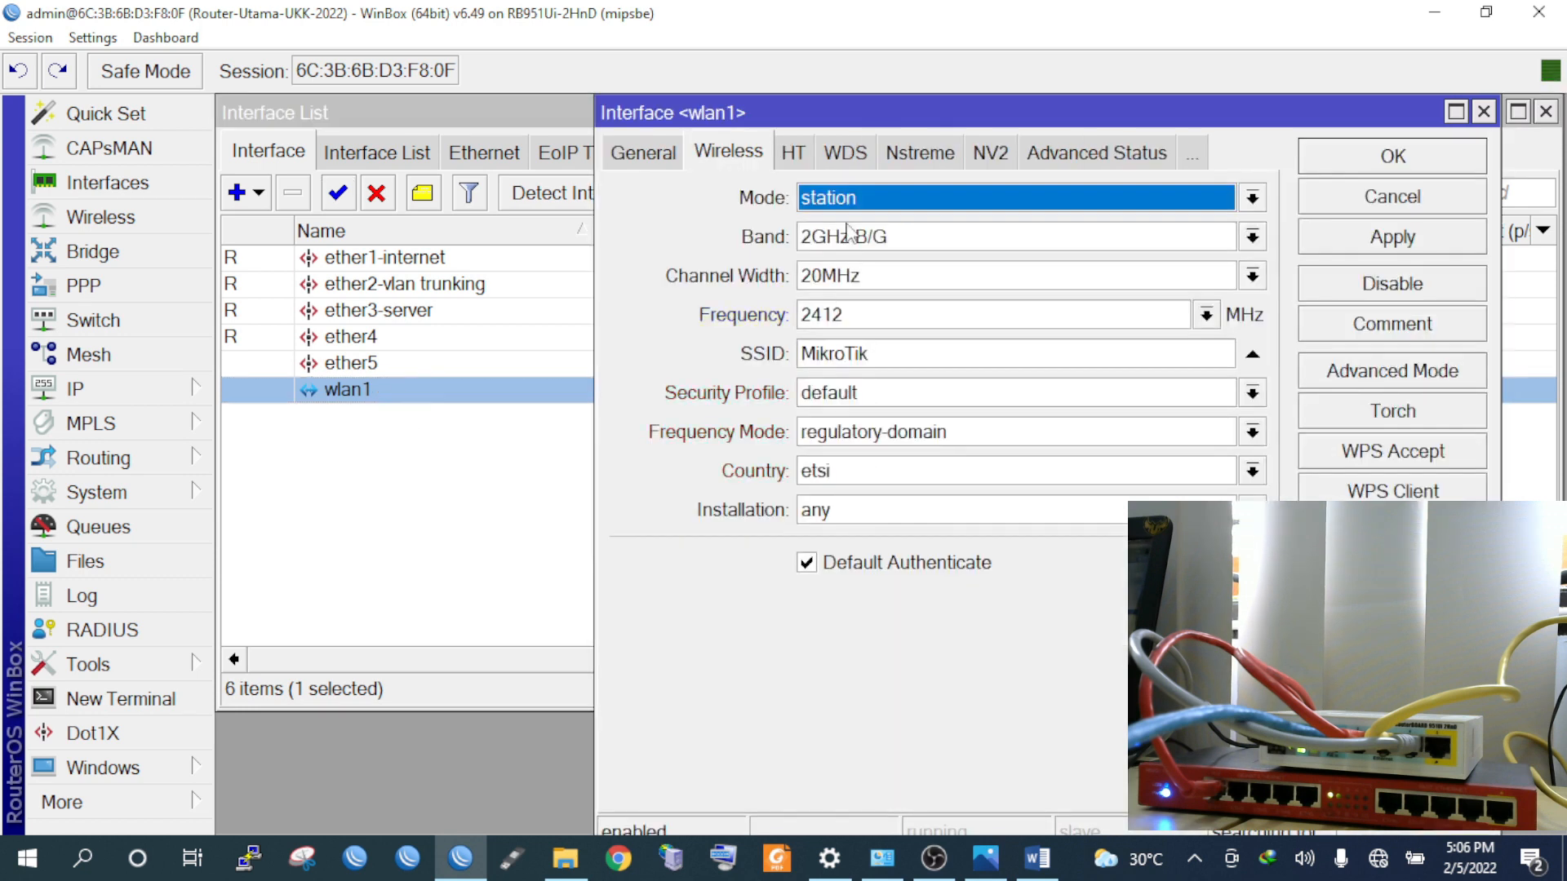
pyautogui.click(643, 155)
pyautogui.click(852, 198)
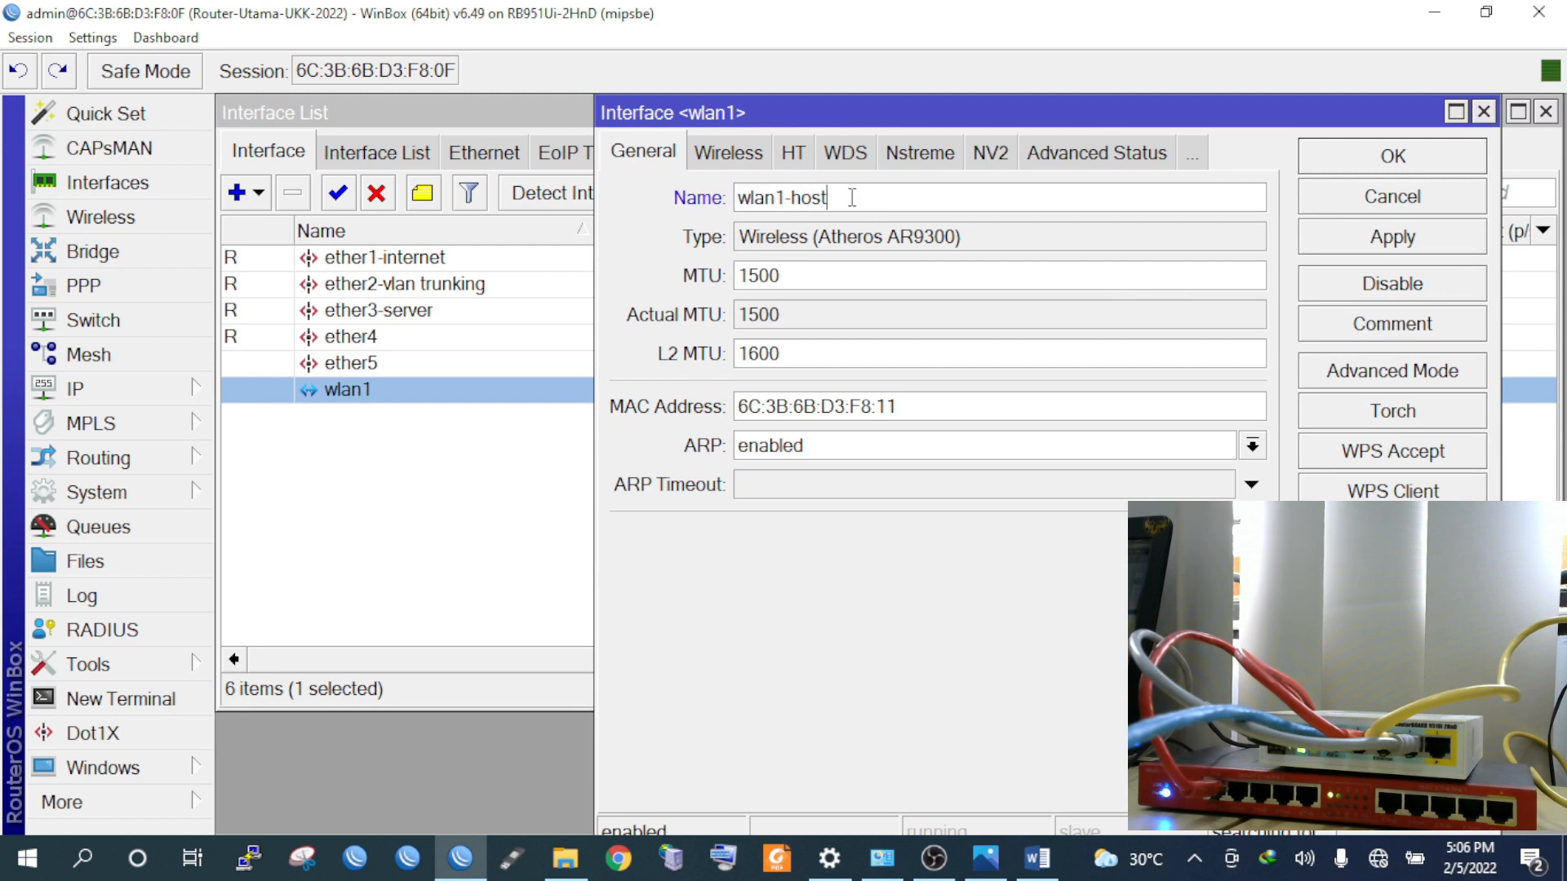
pyautogui.write('-ho')
pyautogui.press('BackSpace')
pyautogui.write('otspot-tamu')
pyautogui.click(1387, 237)
pyautogui.click(1383, 160)
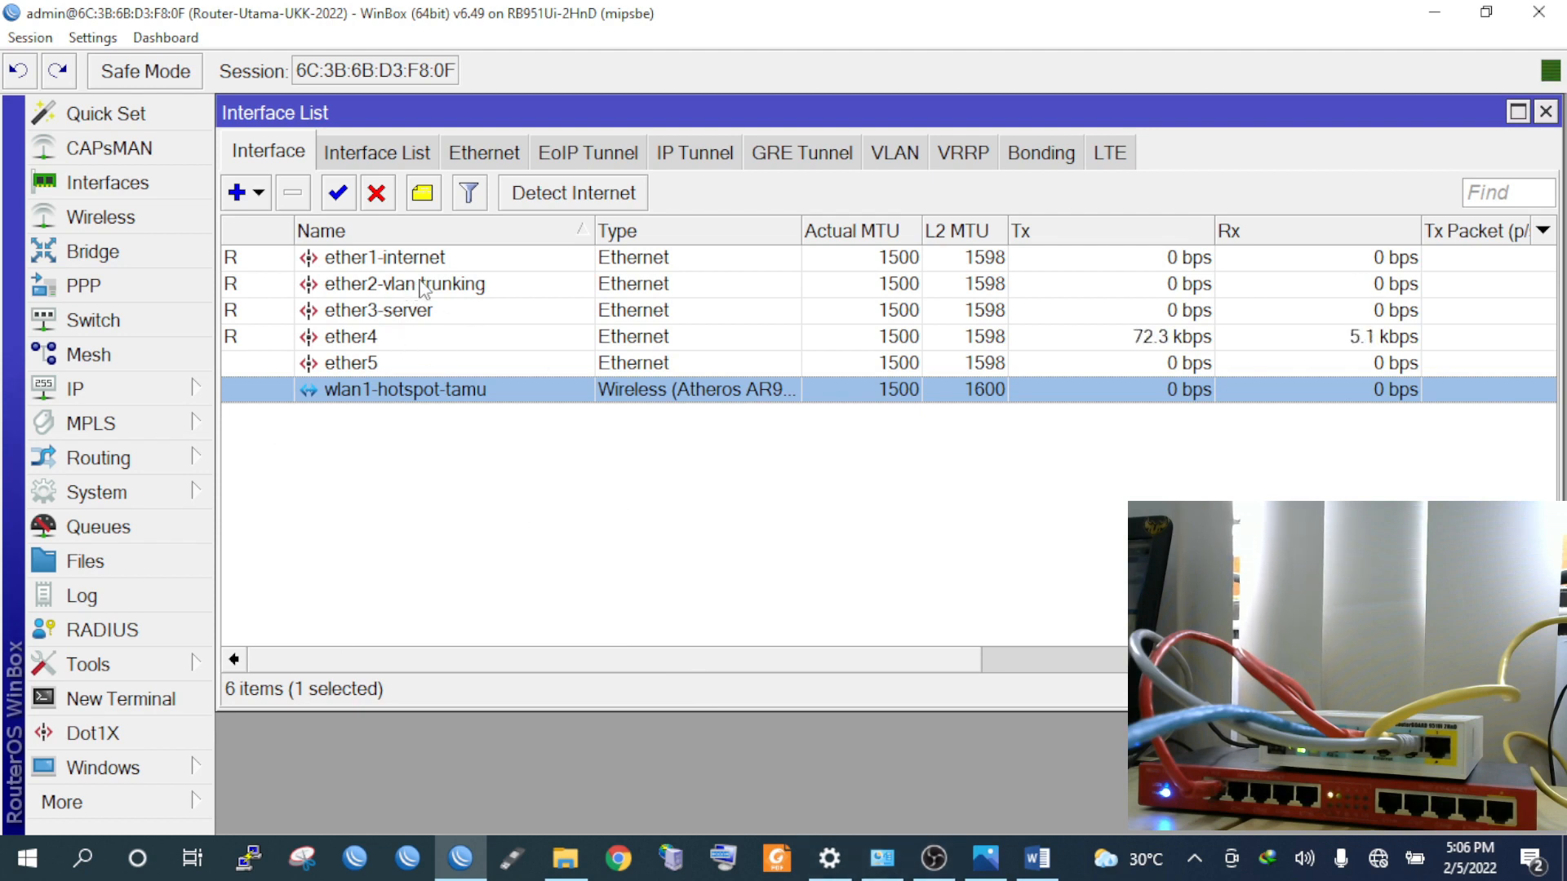
pyautogui.click(1007, 853)
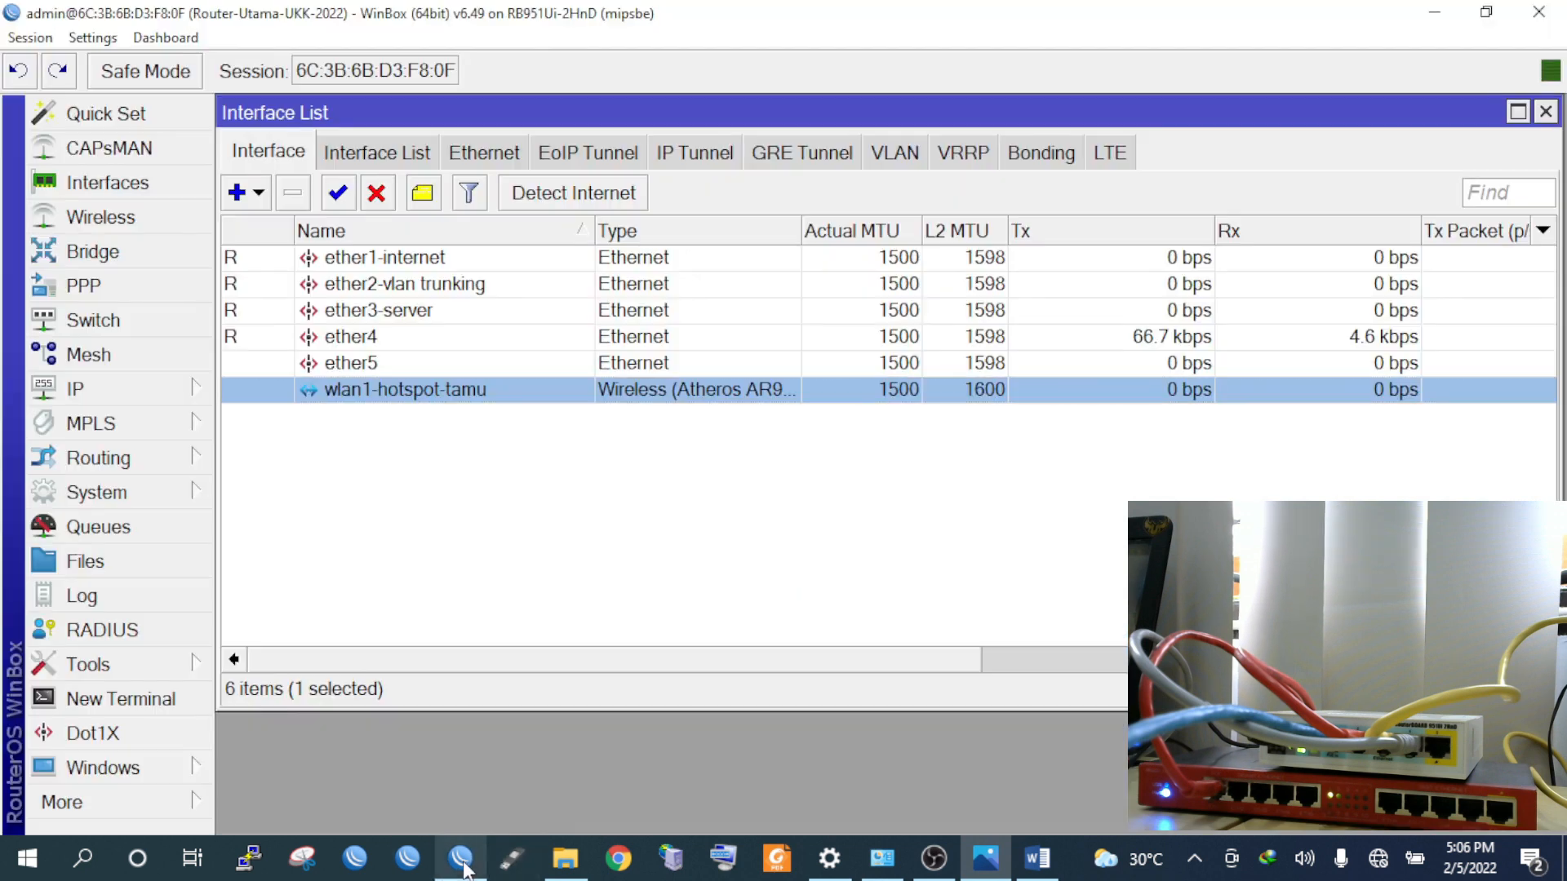
pyautogui.click(461, 857)
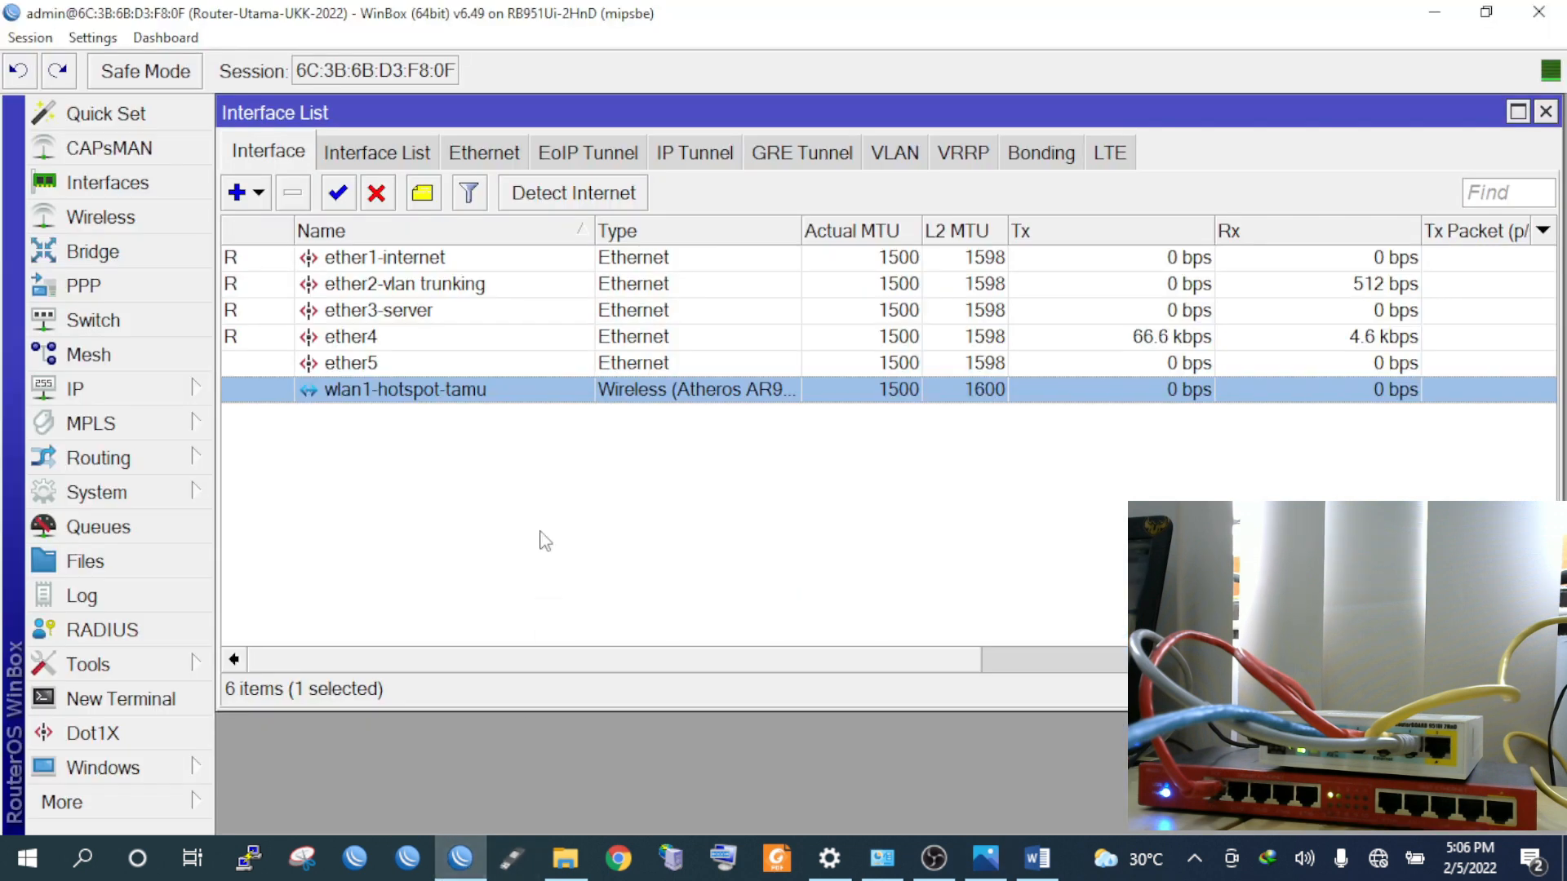
pyautogui.click(259, 194)
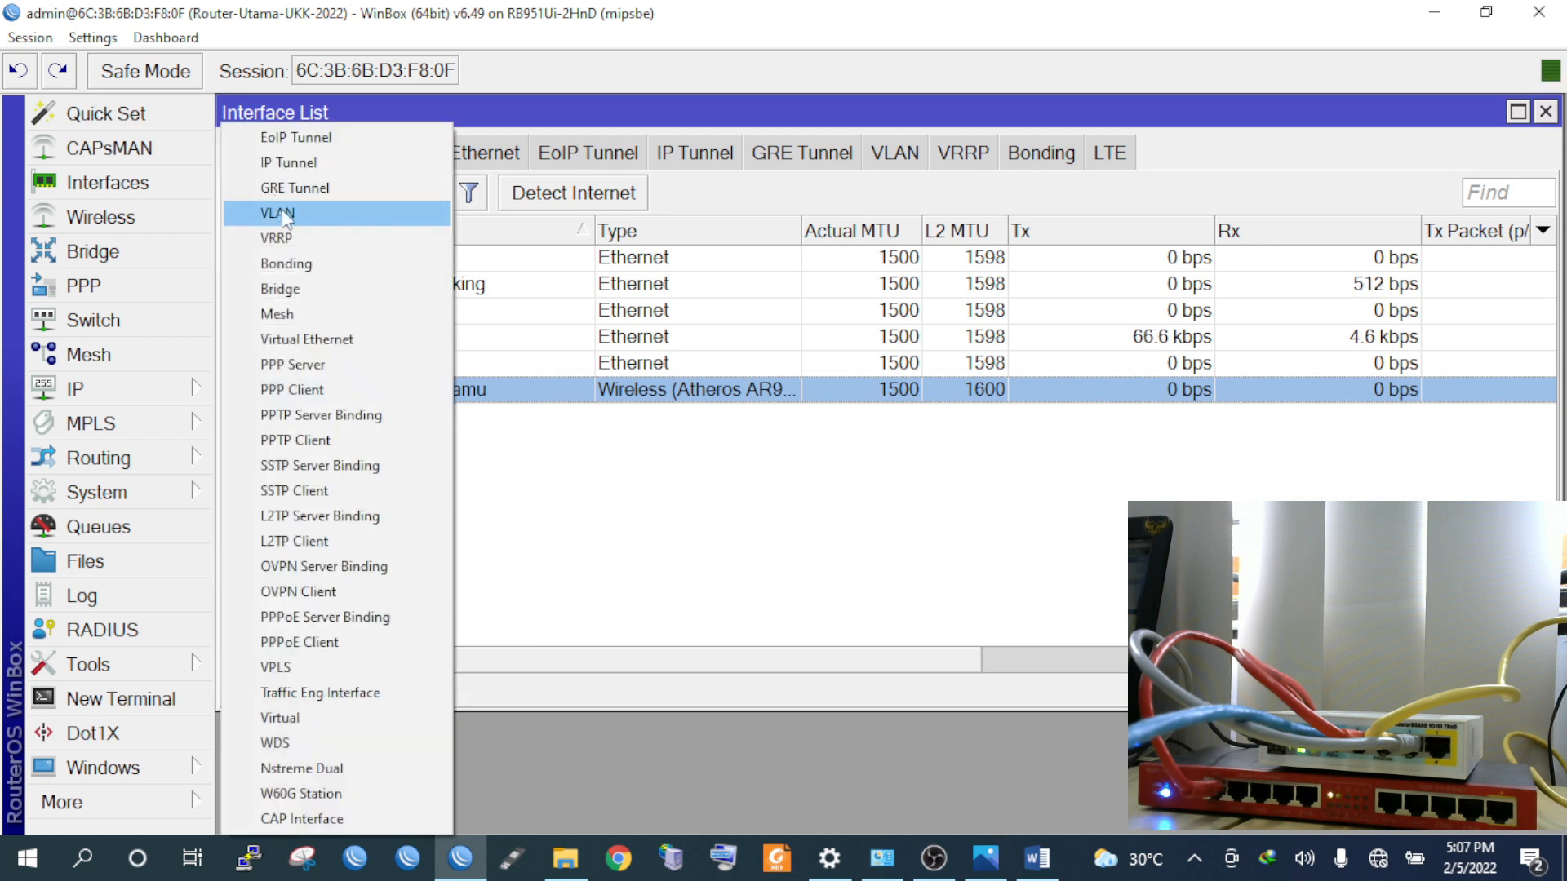
# Browse the VLAN interface list and abandon a first new-VLAN attempt
pyautogui.click(909, 116)
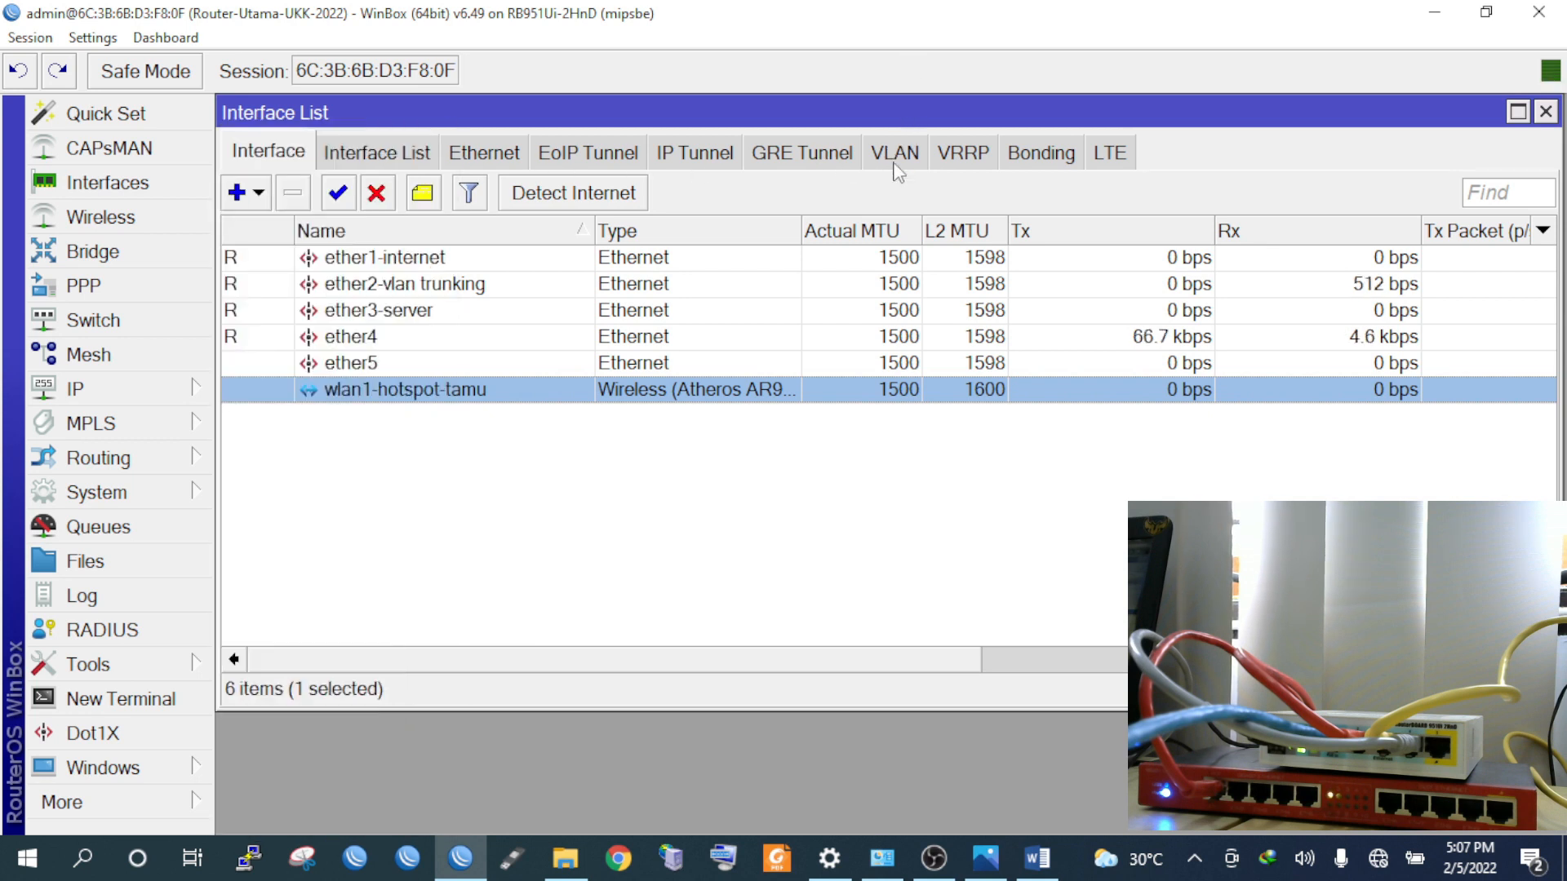
pyautogui.click(898, 160)
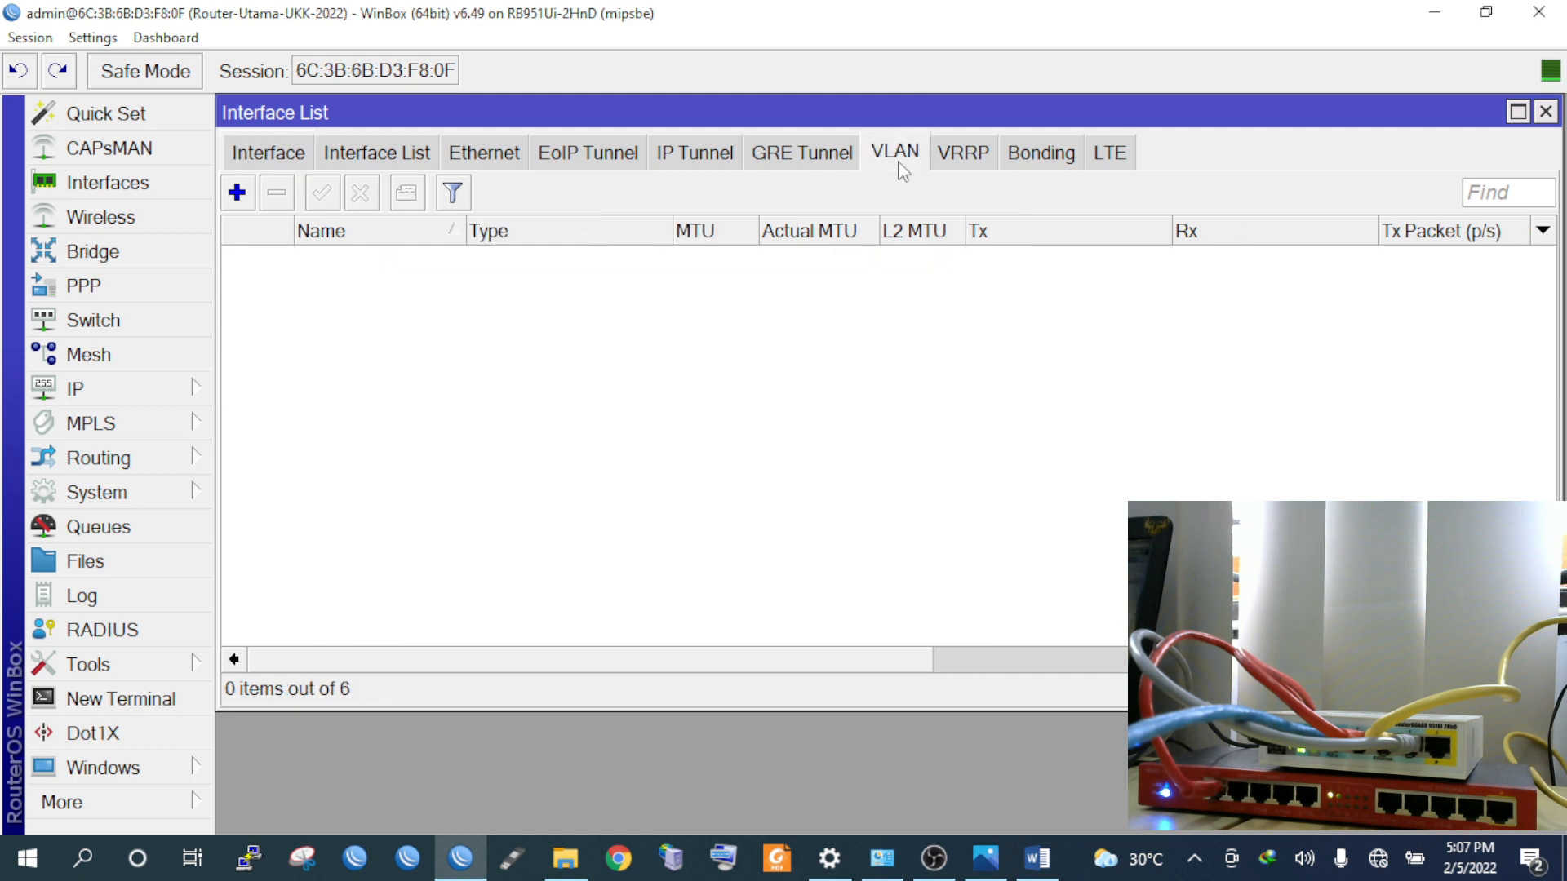
pyautogui.click(237, 192)
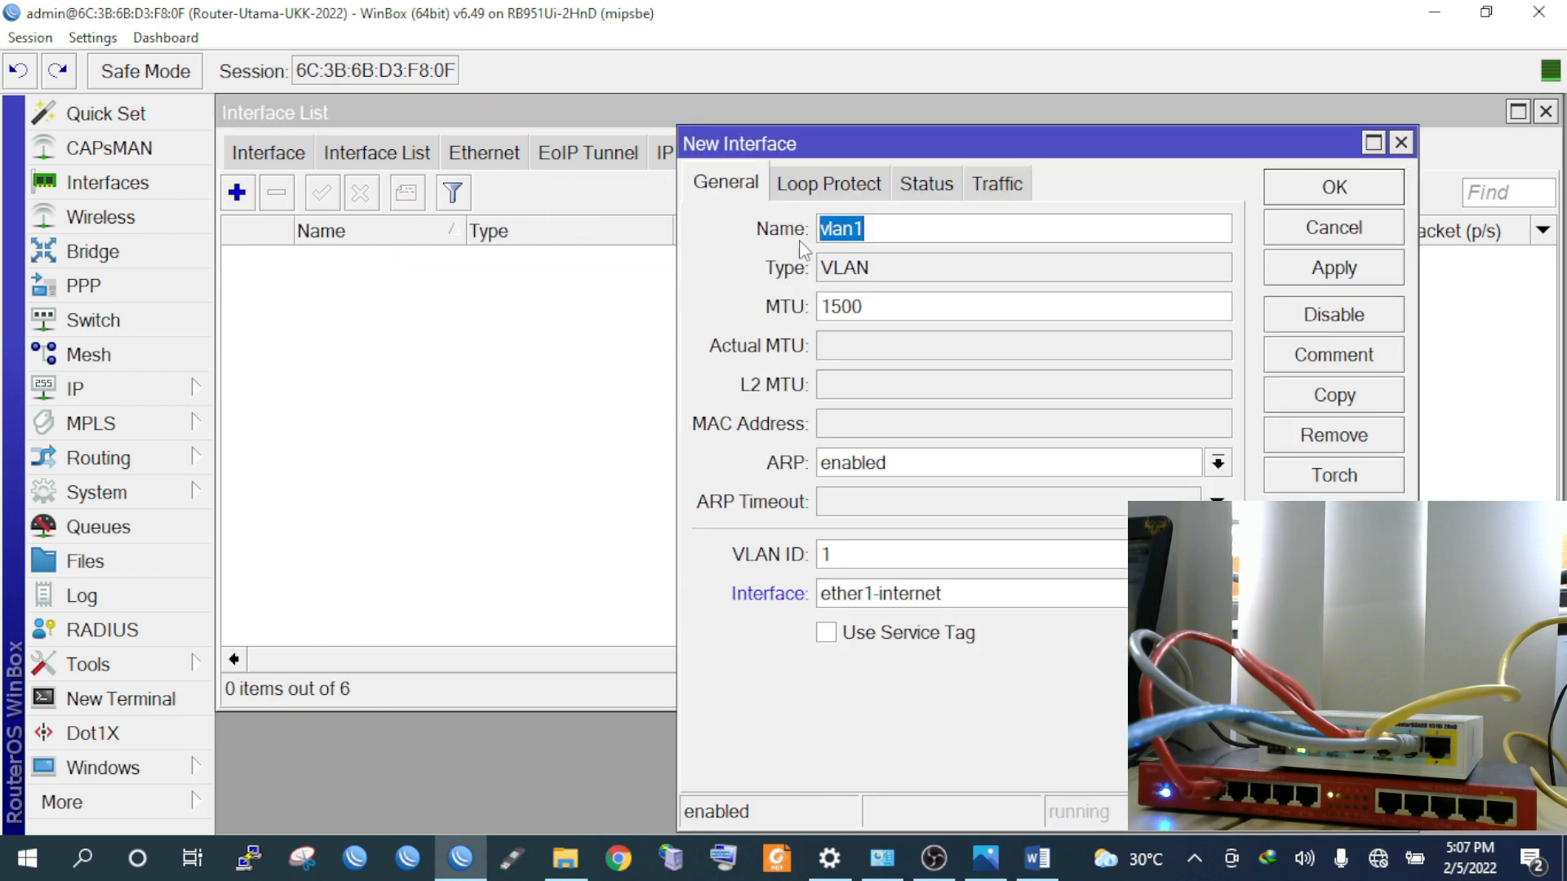
pyautogui.click(1353, 232)
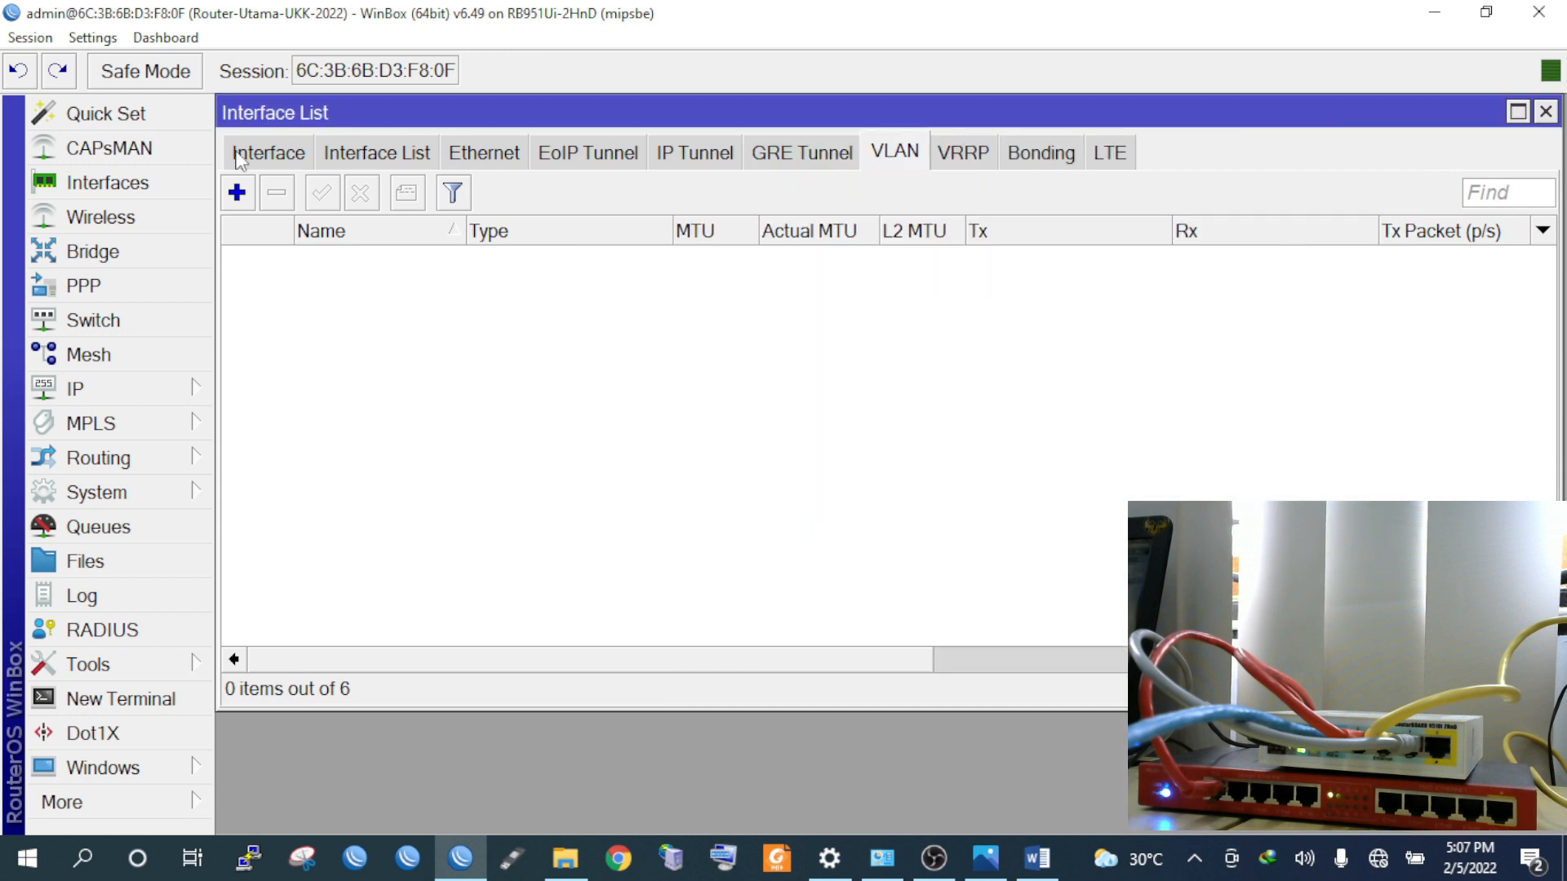
pyautogui.click(253, 154)
# Create vlan10-LabAdmin with VLAN ID 10 on ether2-vlan trunking and save it
pyautogui.click(268, 194)
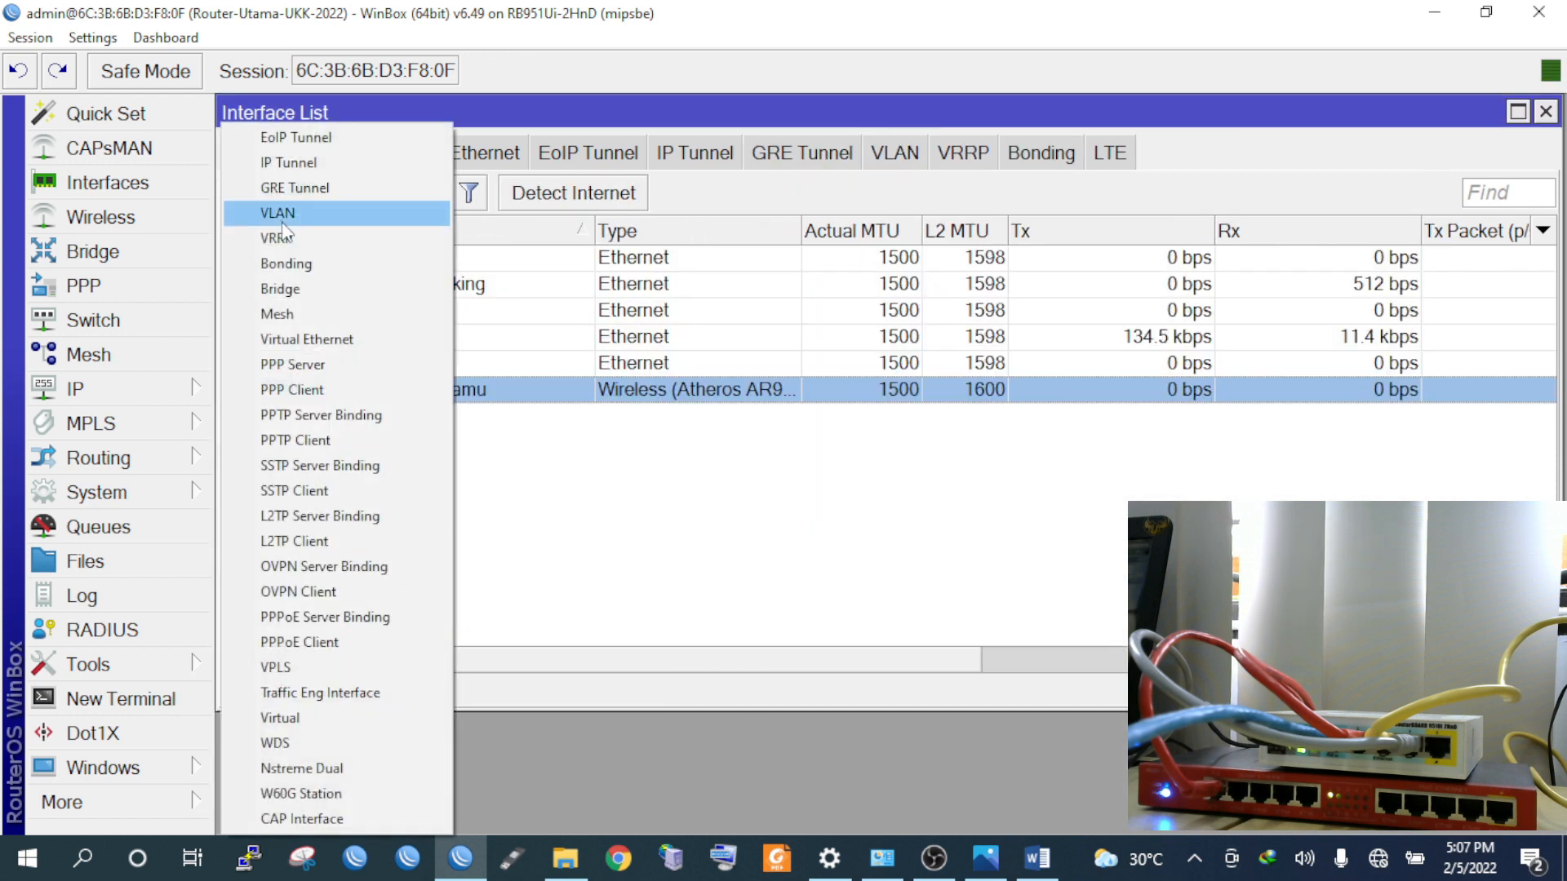
pyautogui.click(283, 217)
pyautogui.click(909, 226)
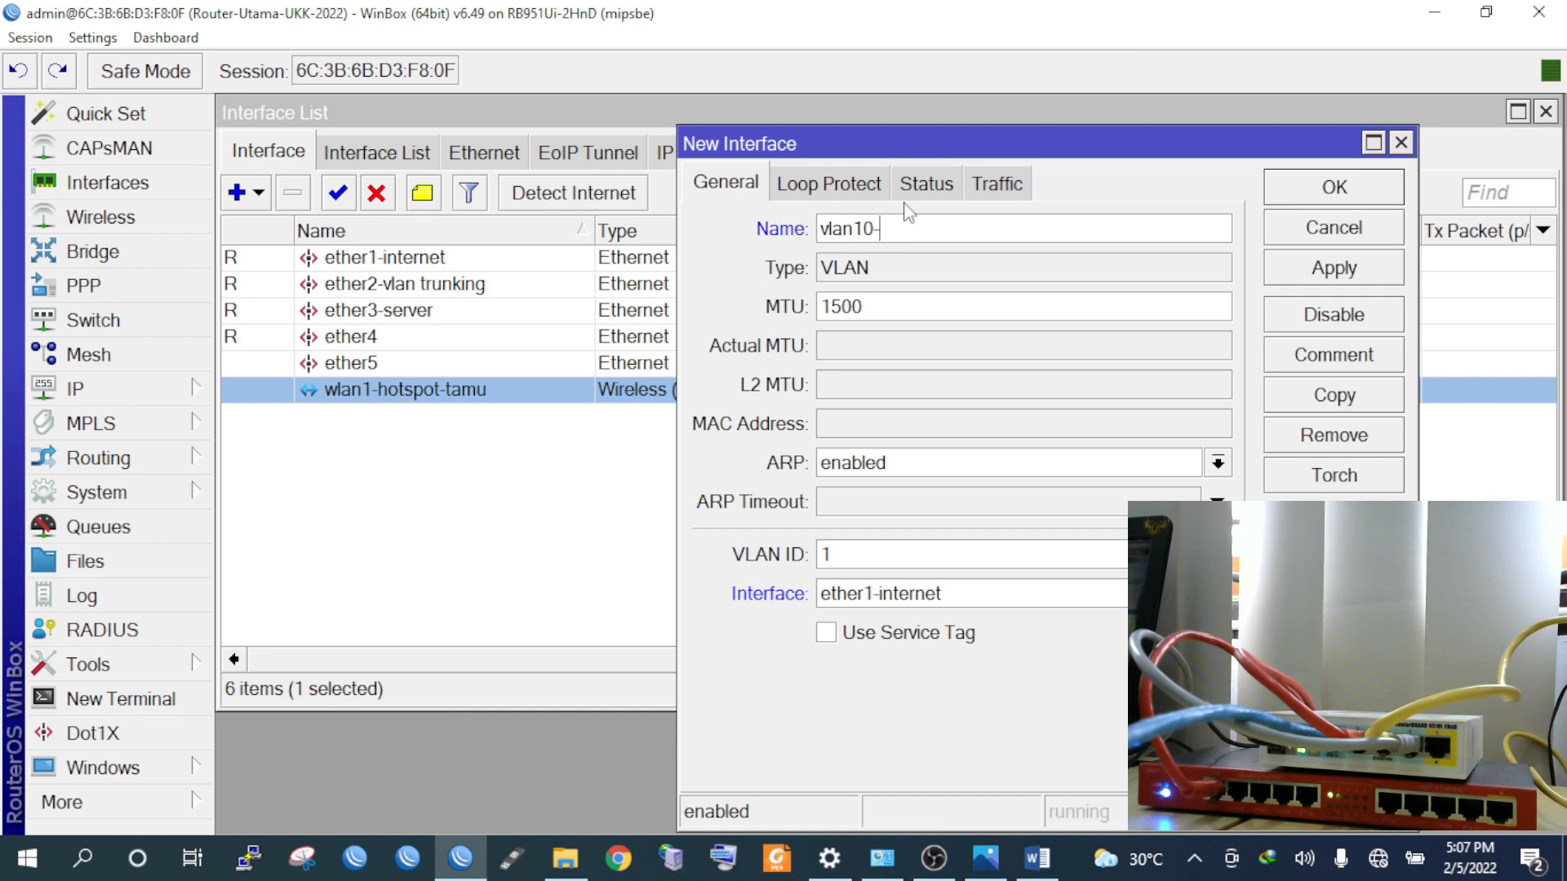
pyautogui.click(986, 858)
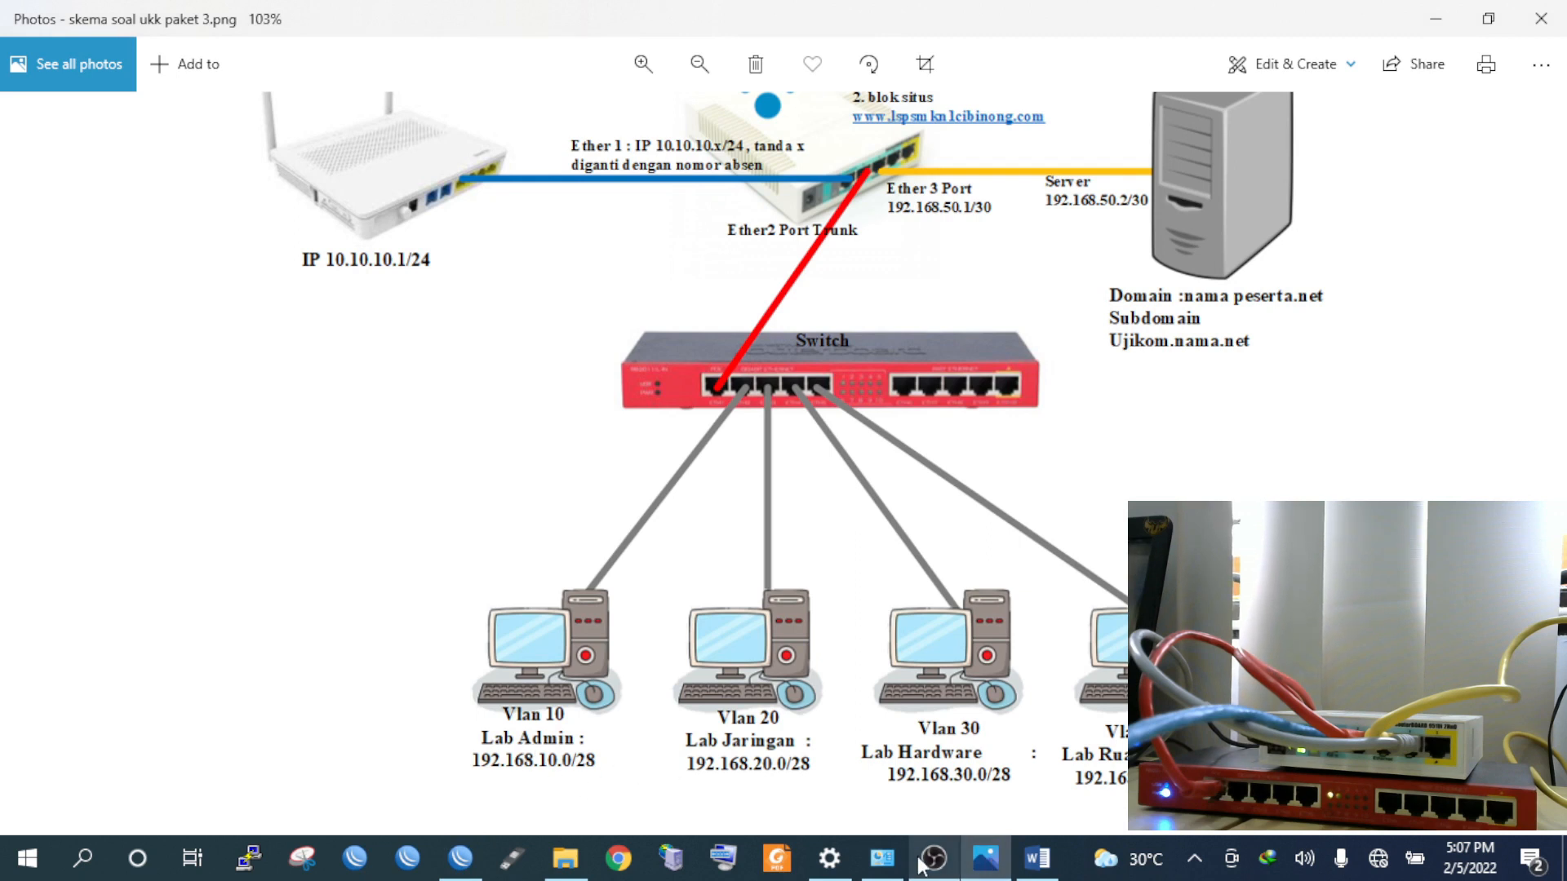
pyautogui.click(990, 872)
pyautogui.write('-LabAdmin')
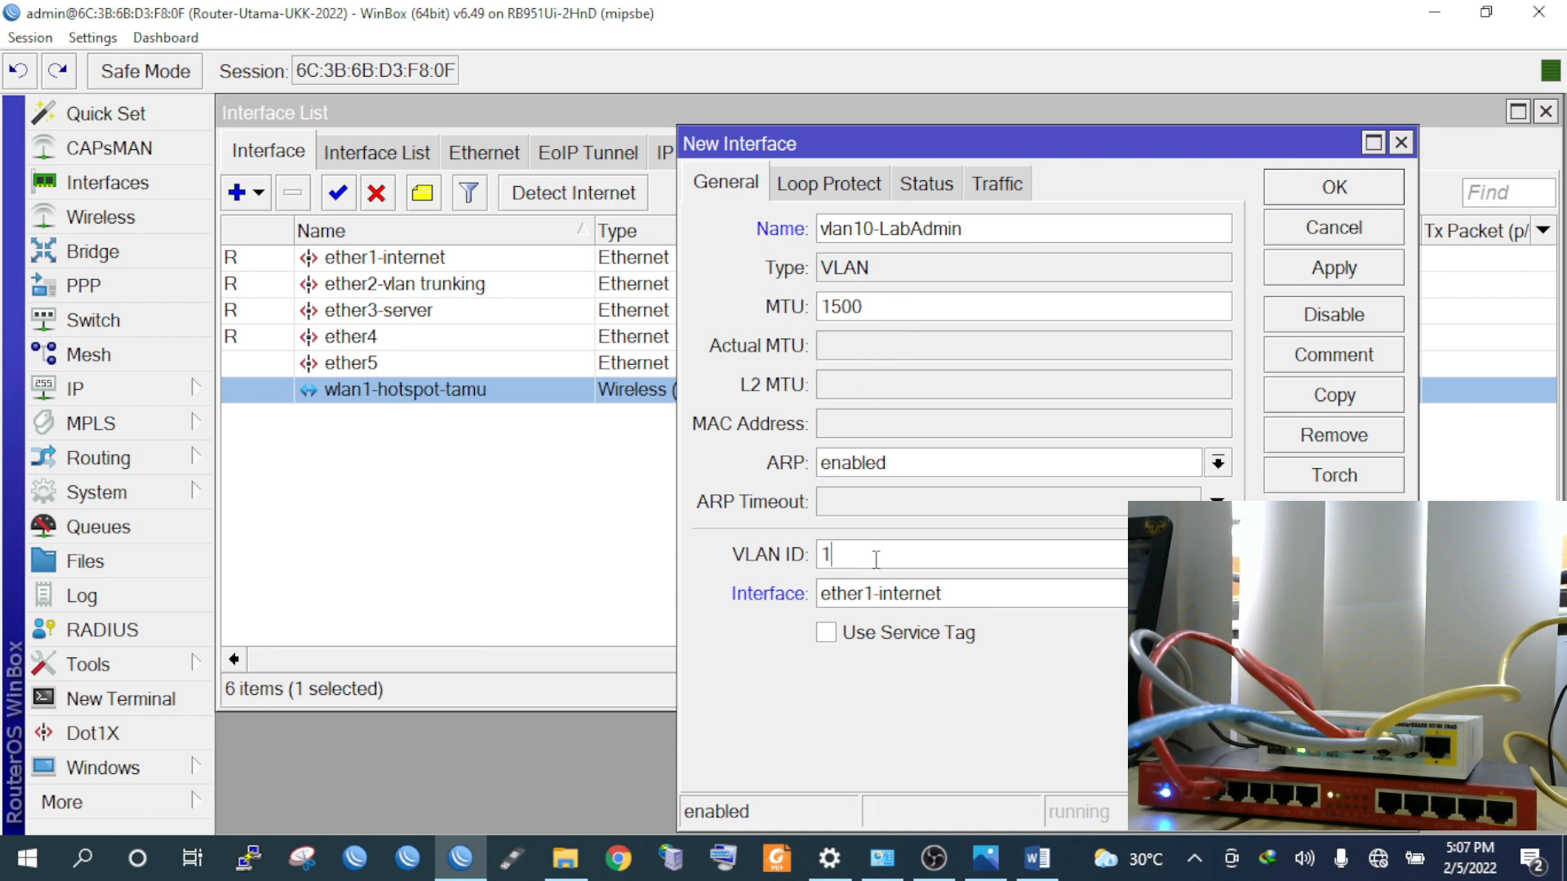
pyautogui.write('0')
pyautogui.click(904, 589)
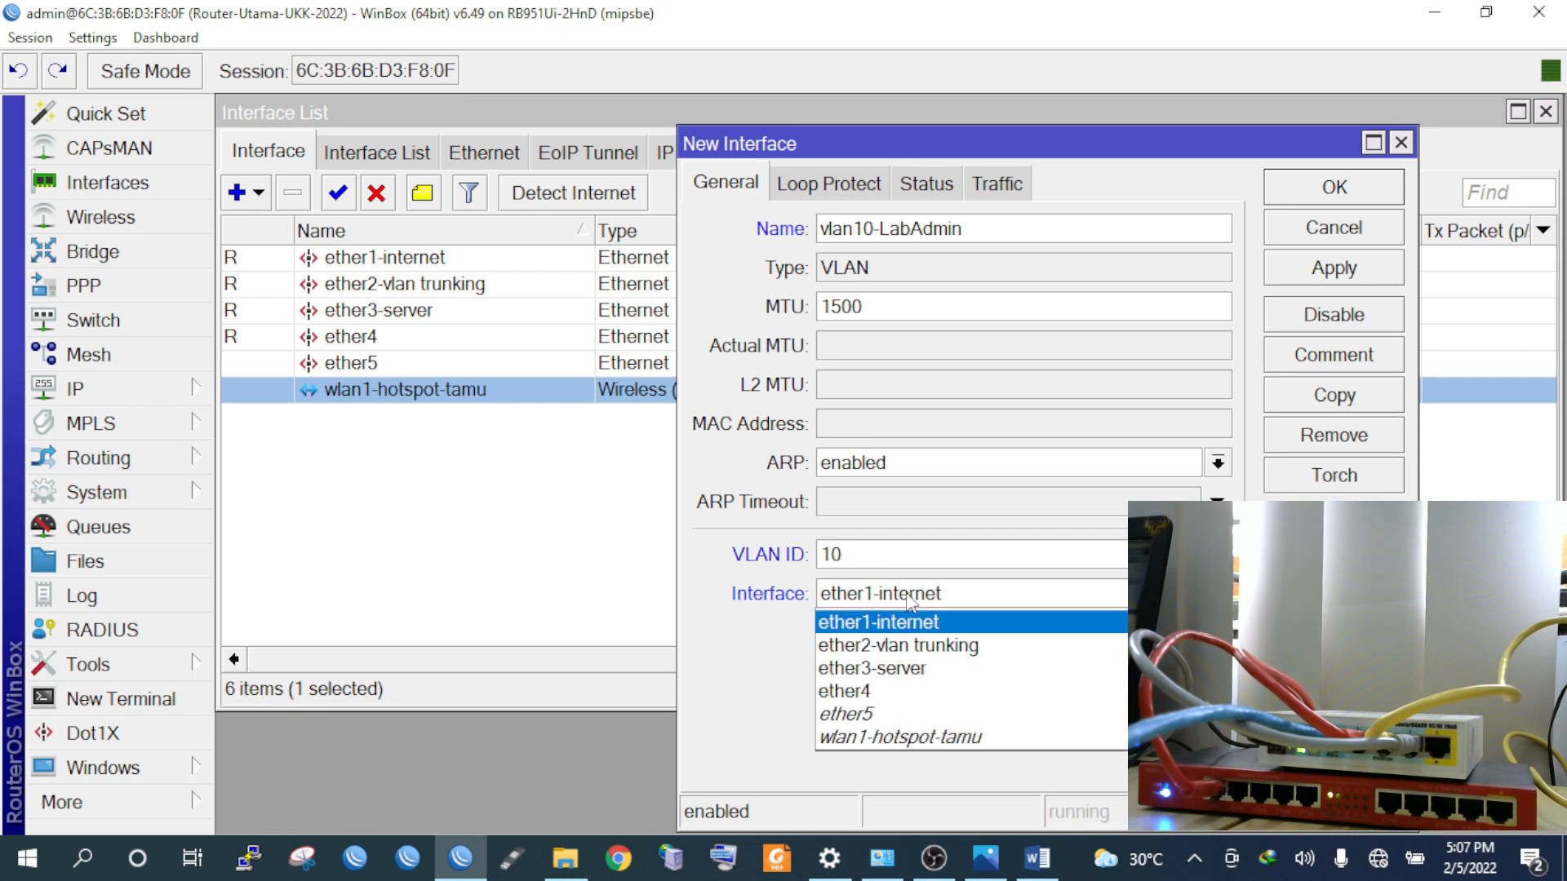
pyautogui.click(915, 647)
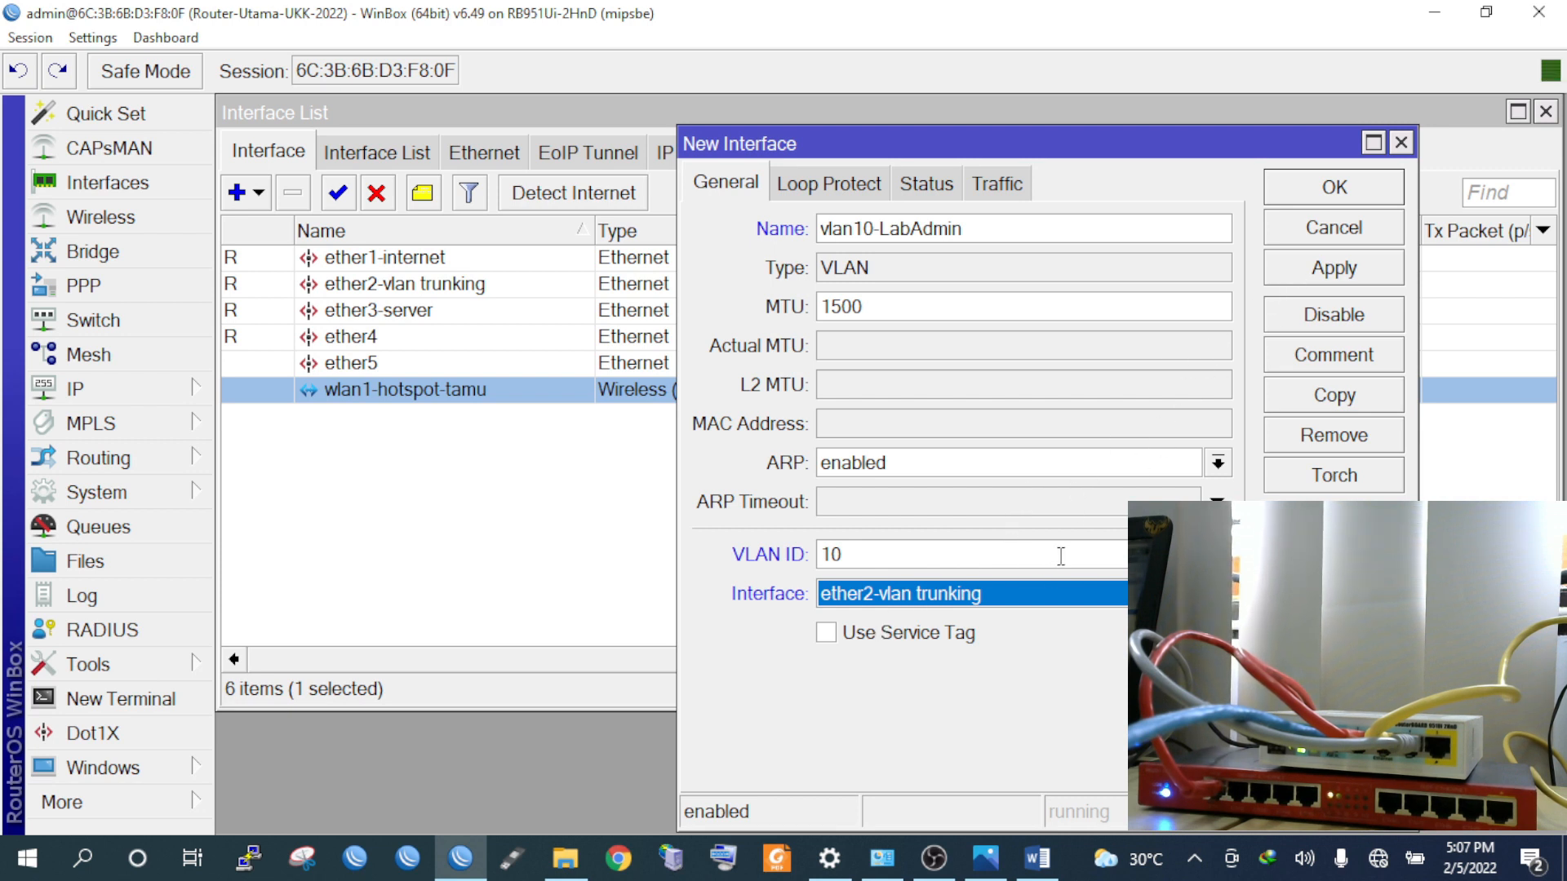
pyautogui.click(1316, 271)
pyautogui.click(1318, 199)
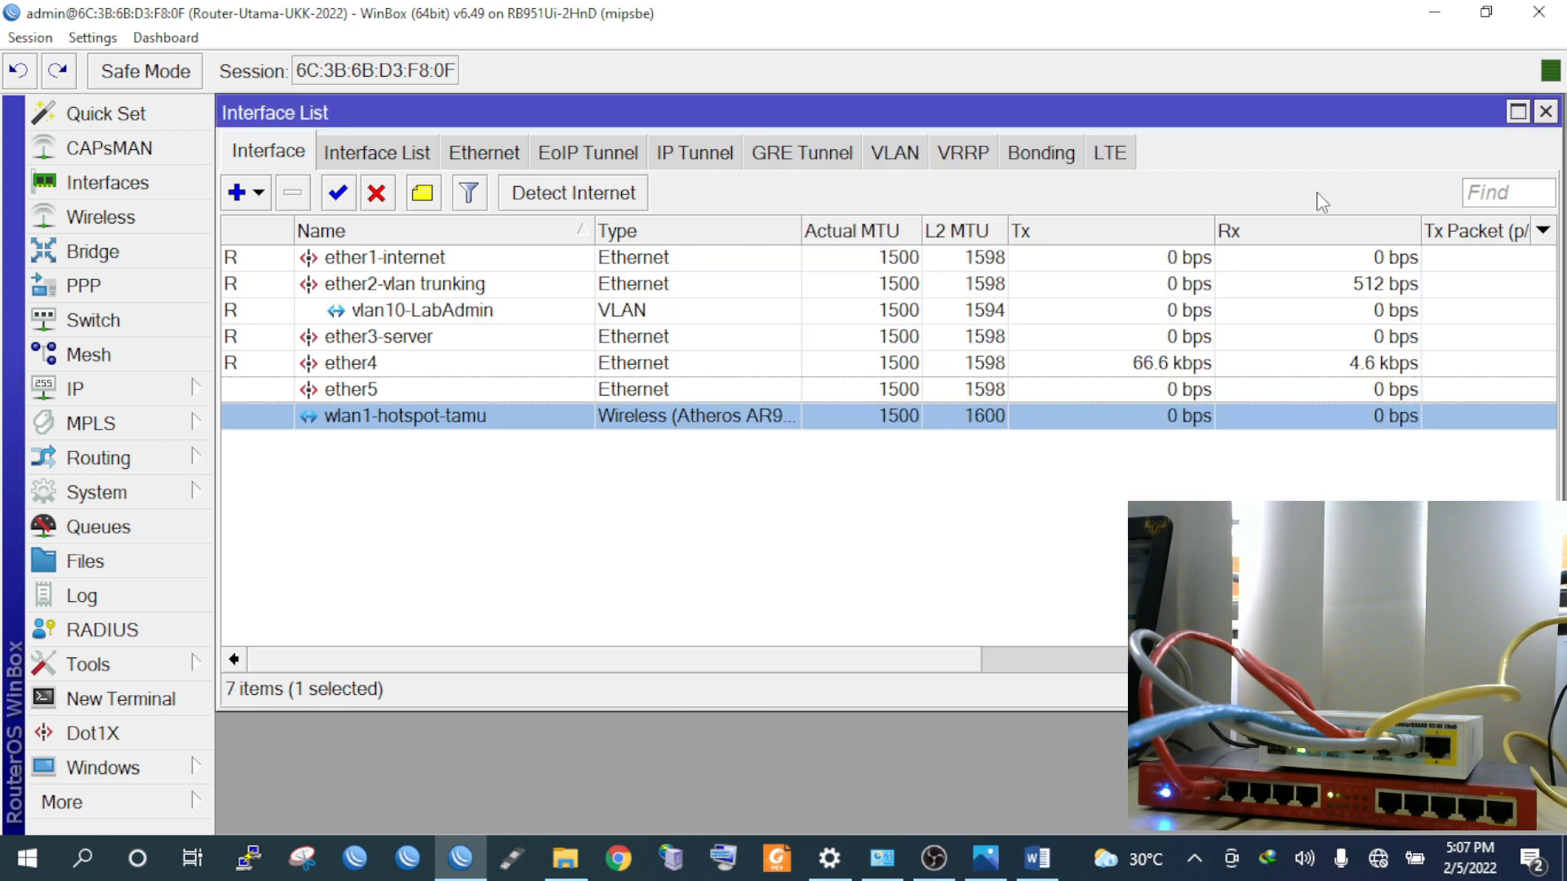
# Start a new VLAN interface and name it vlan20-LabJaringan
pyautogui.click(258, 193)
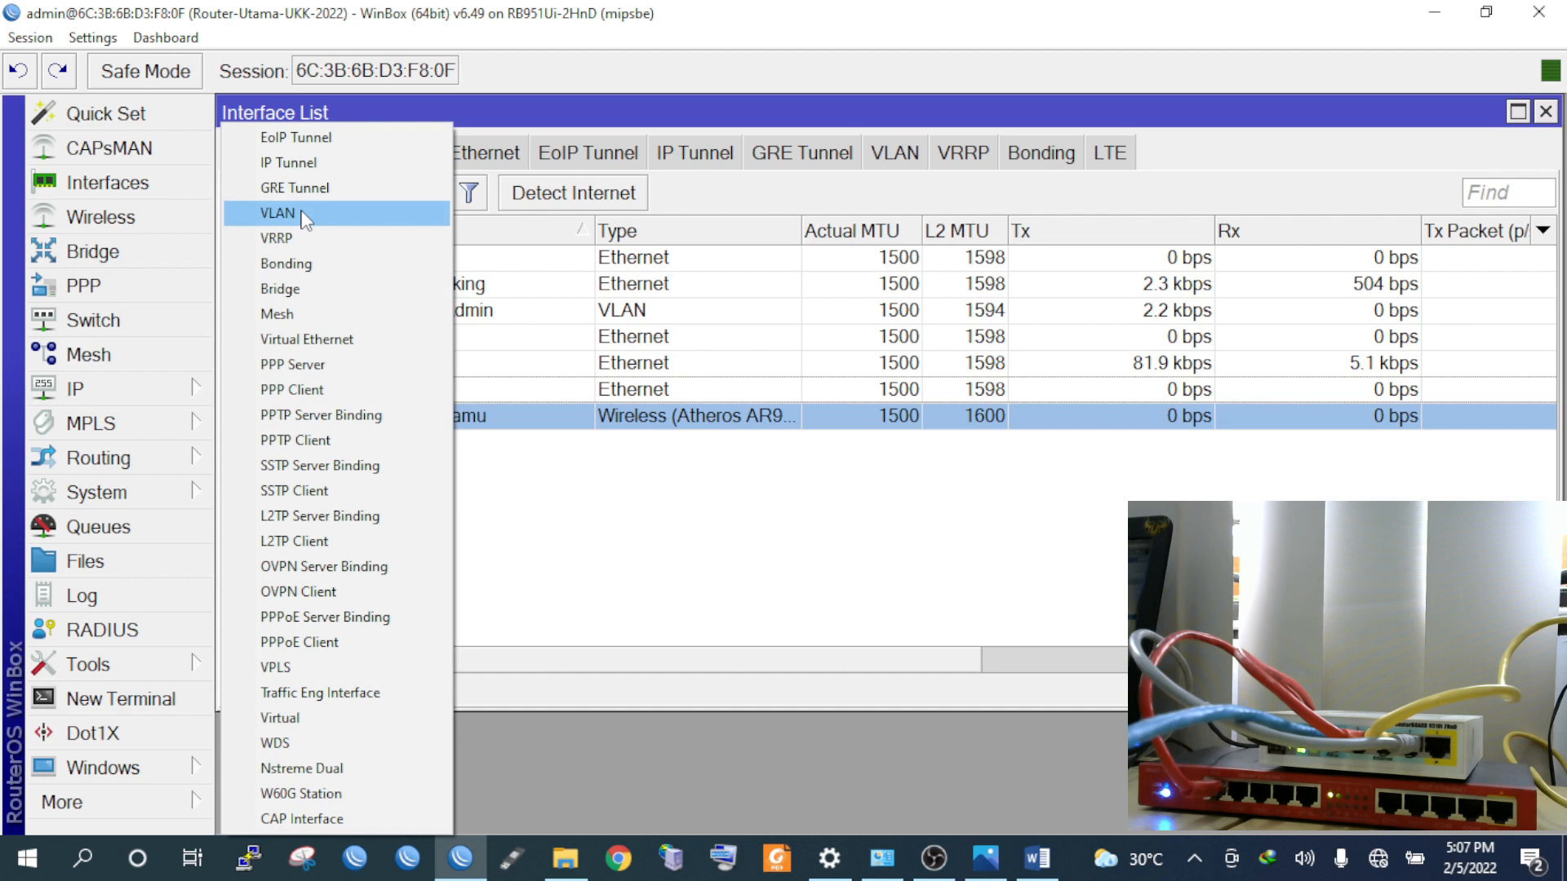
pyautogui.click(305, 215)
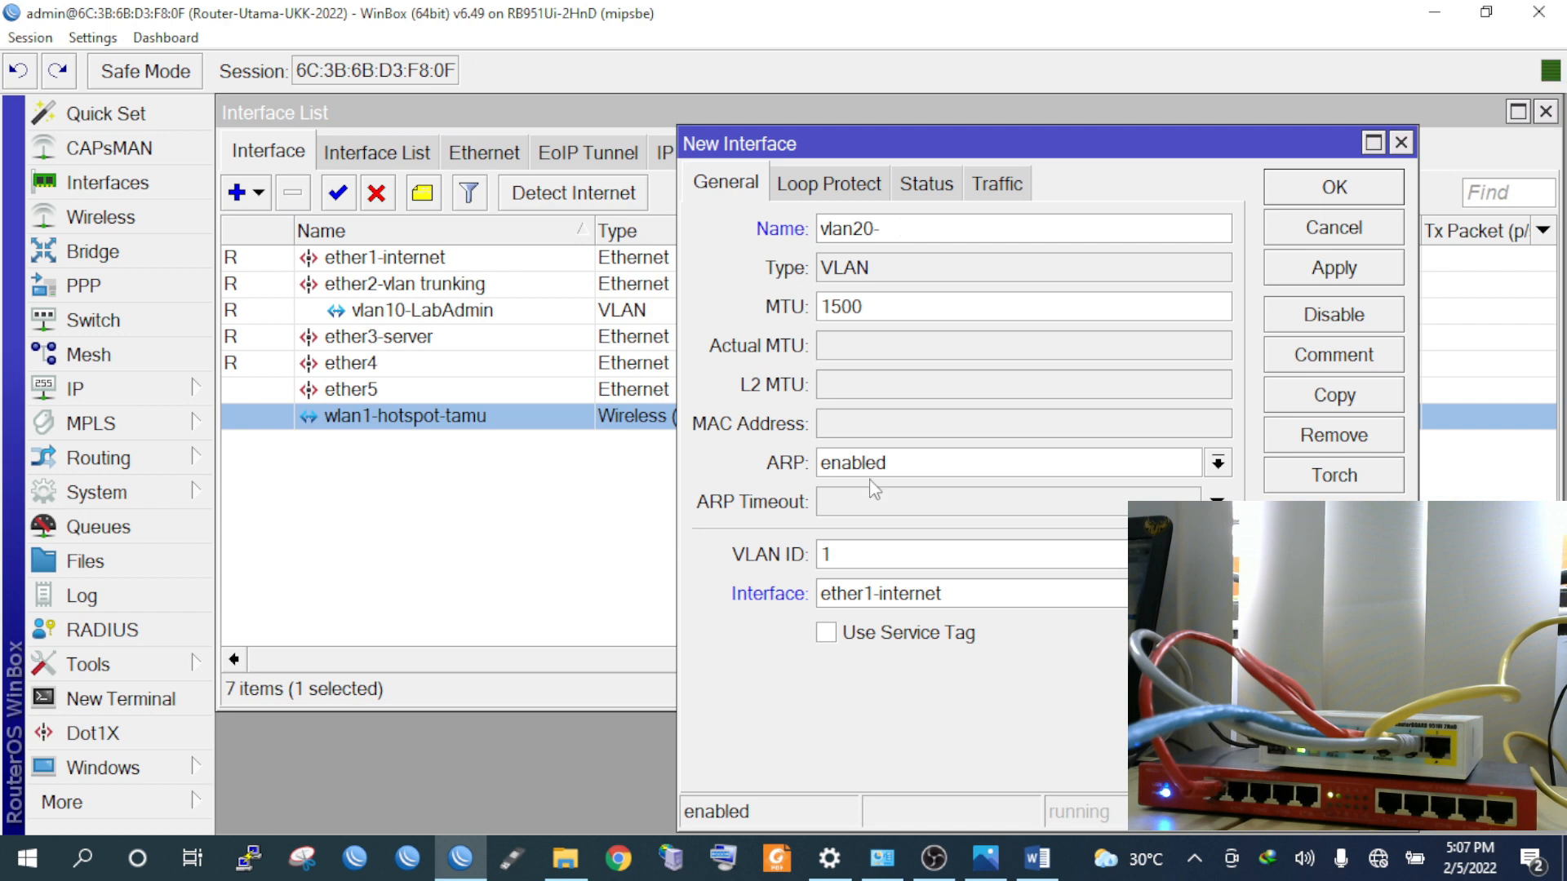
pyautogui.click(1035, 863)
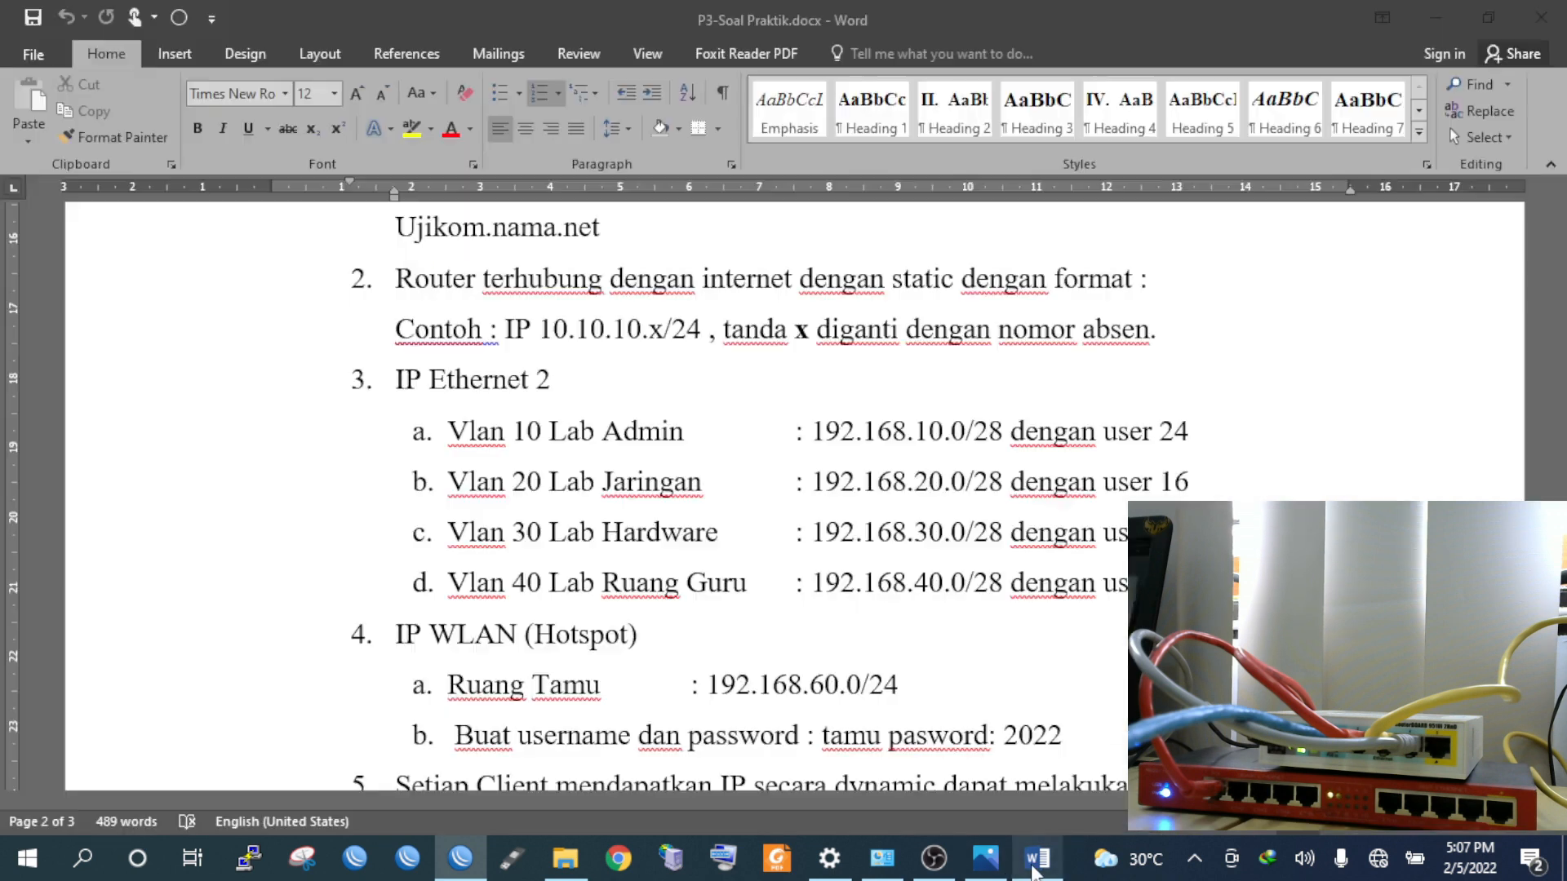
pyautogui.hotkey('alt', 'Tab')
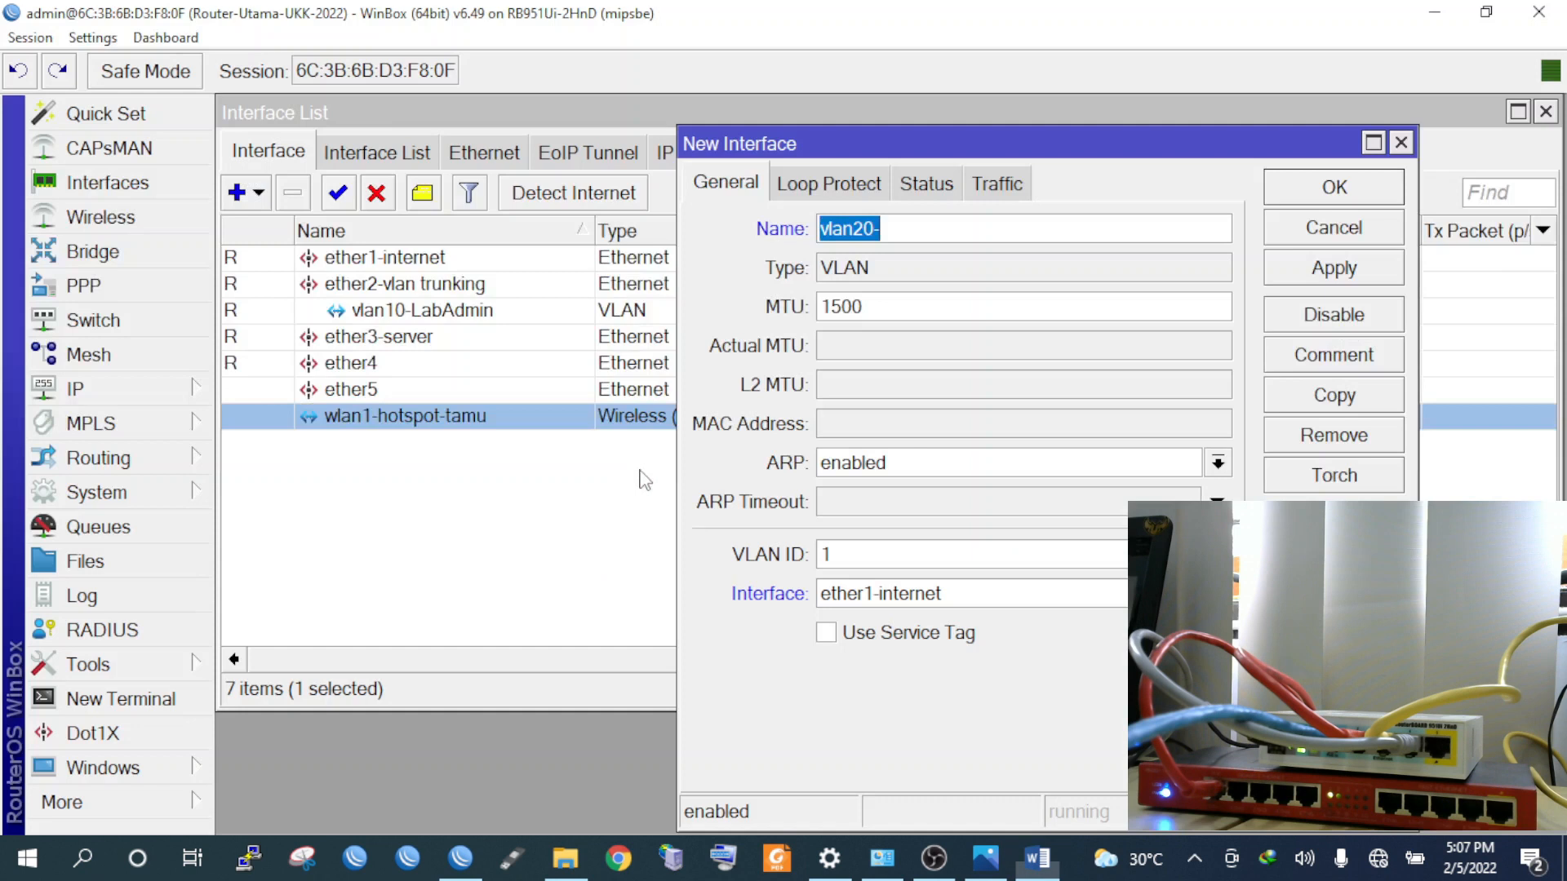
pyautogui.write('-LabJaringan')
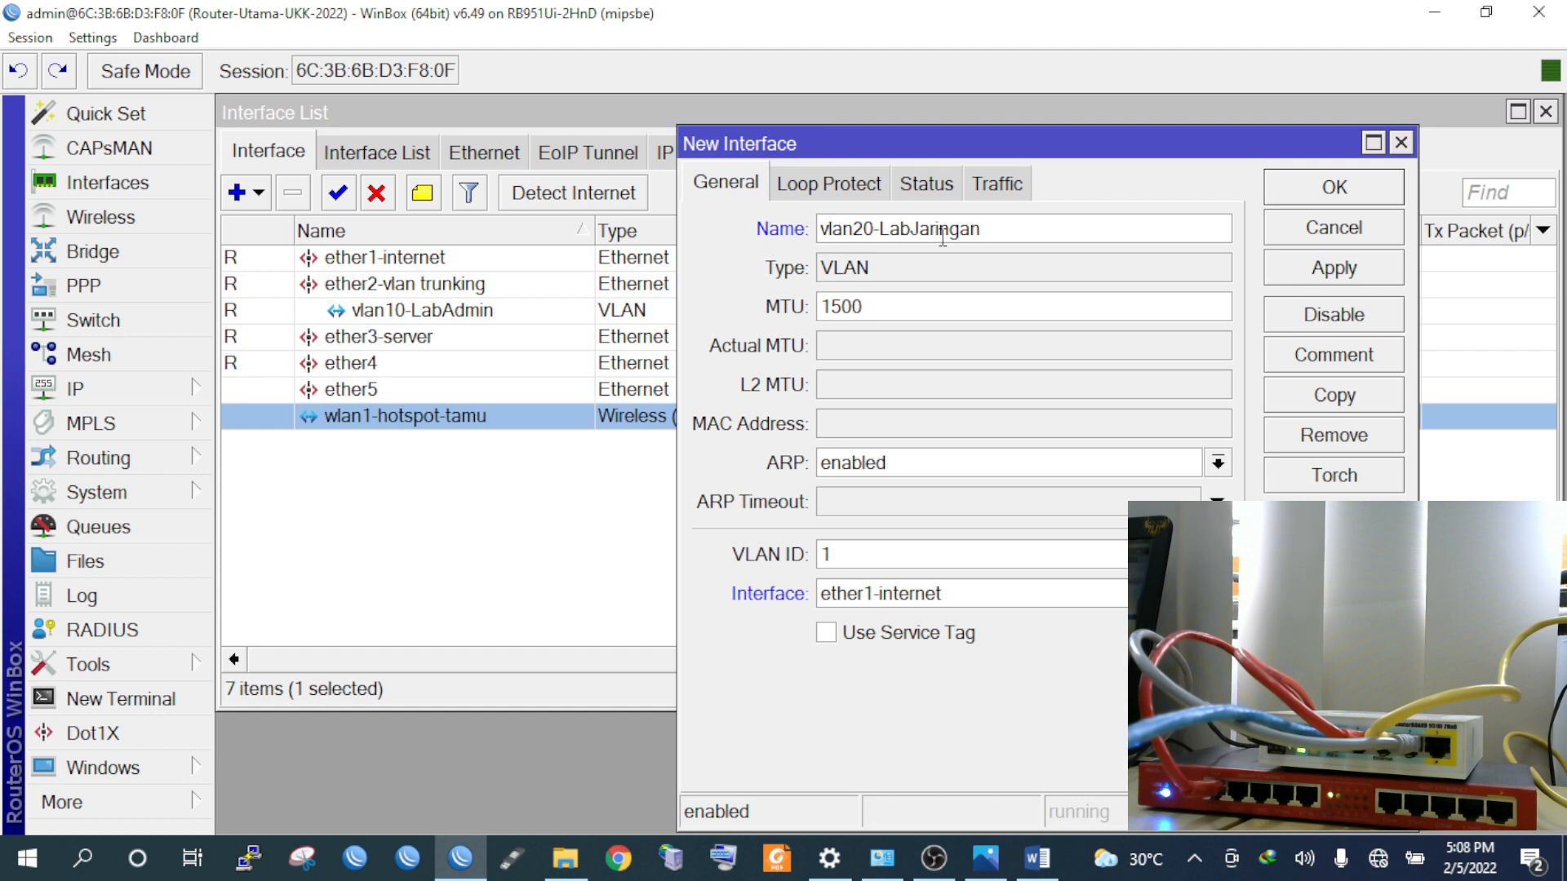
# Set VLAN ID 20 on ether2-vlan trunking, save it, and open another new VLAN form
pyautogui.doubleClick(844, 556)
pyautogui.write('20')
pyautogui.click(908, 604)
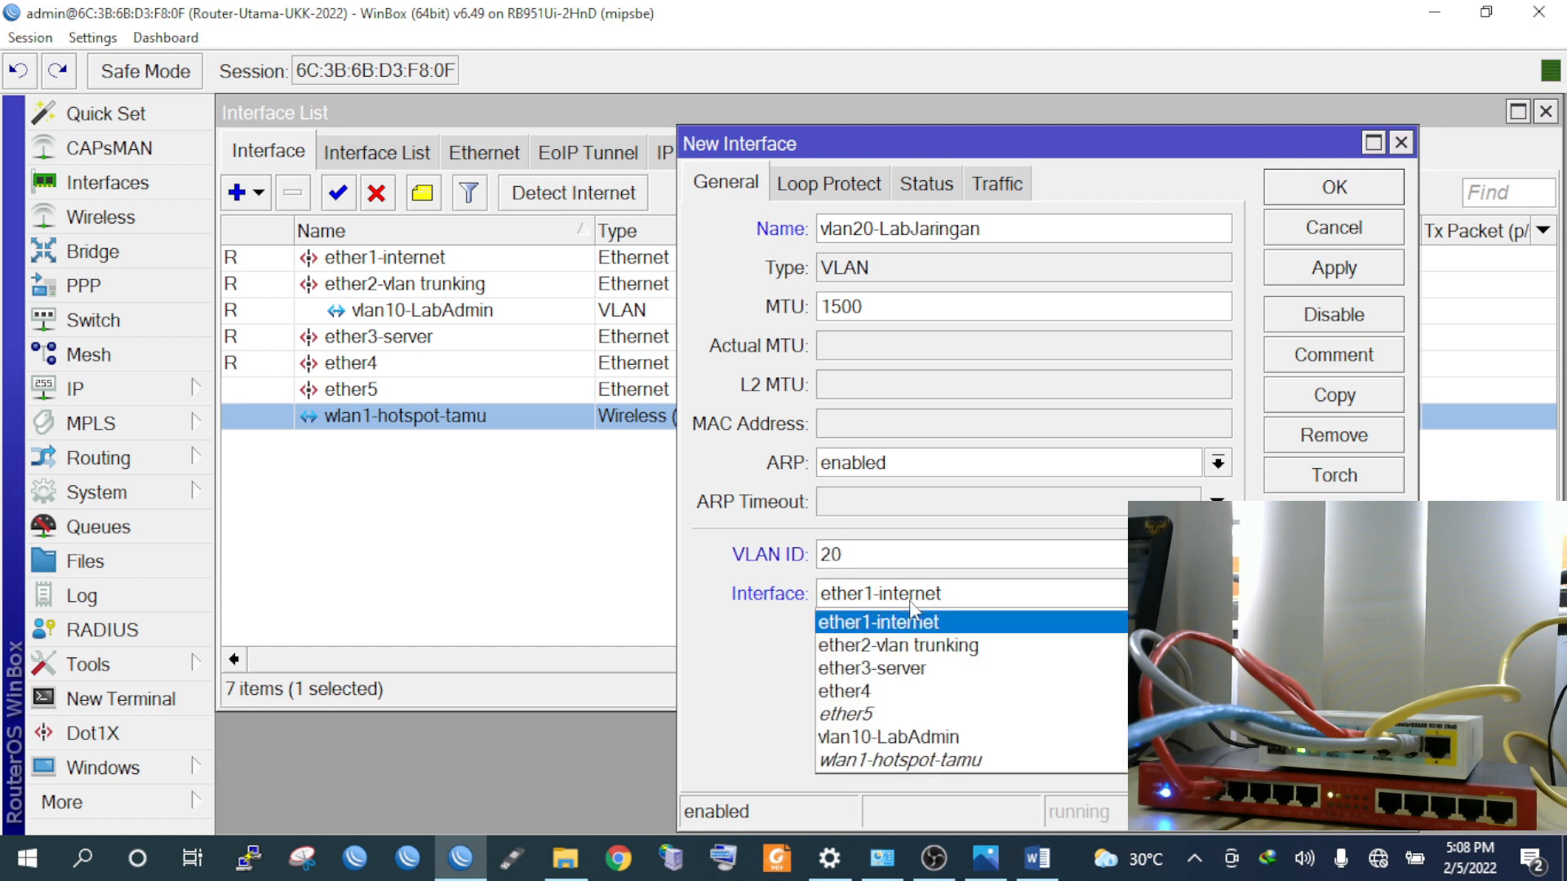
pyautogui.click(917, 646)
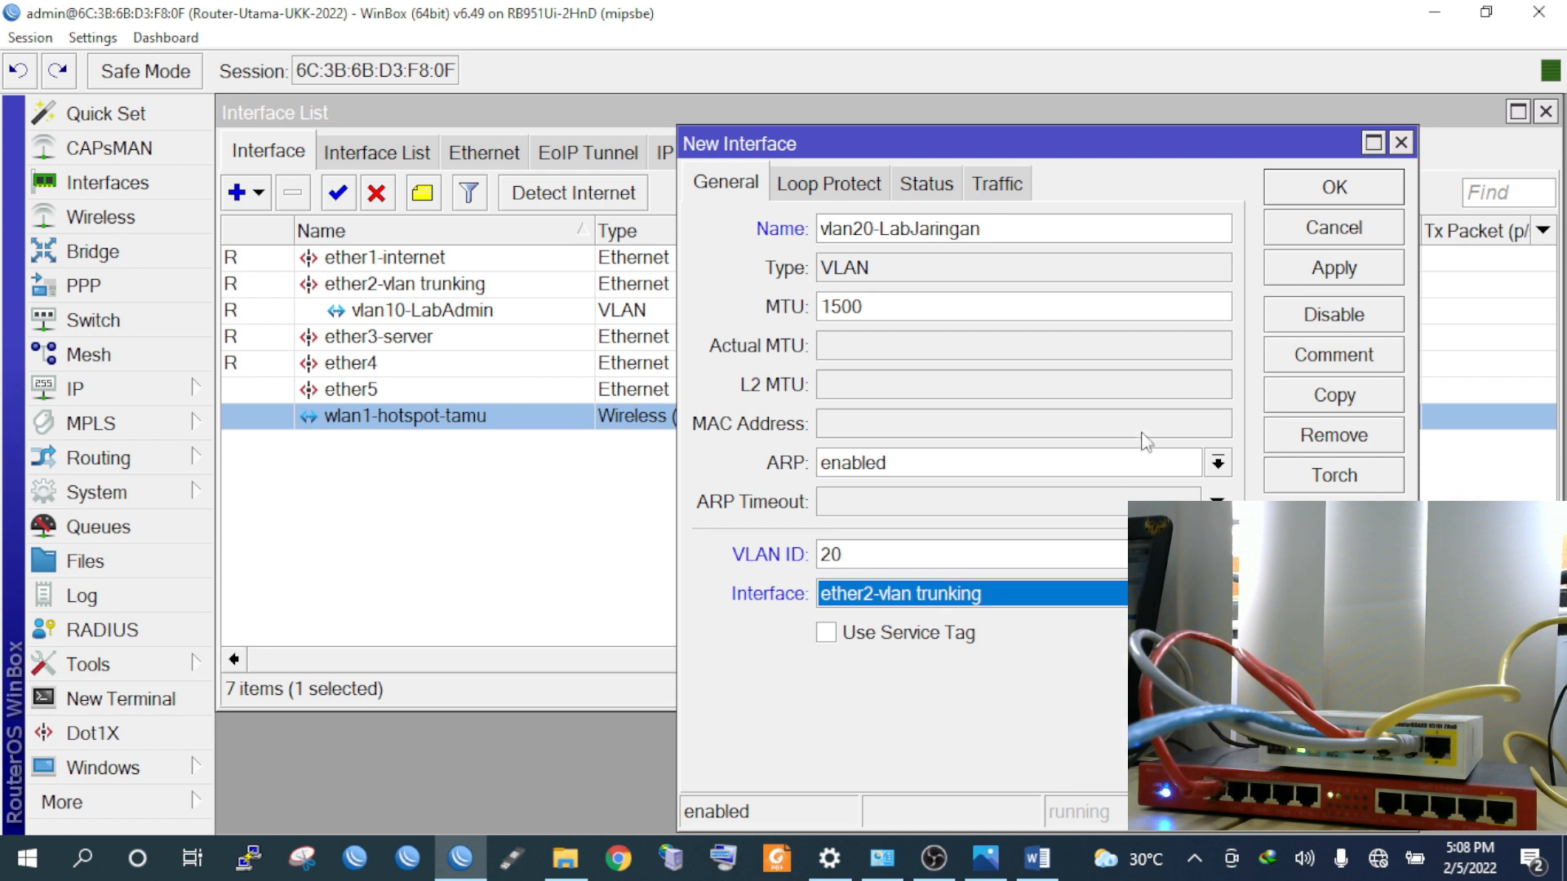
pyautogui.click(1308, 278)
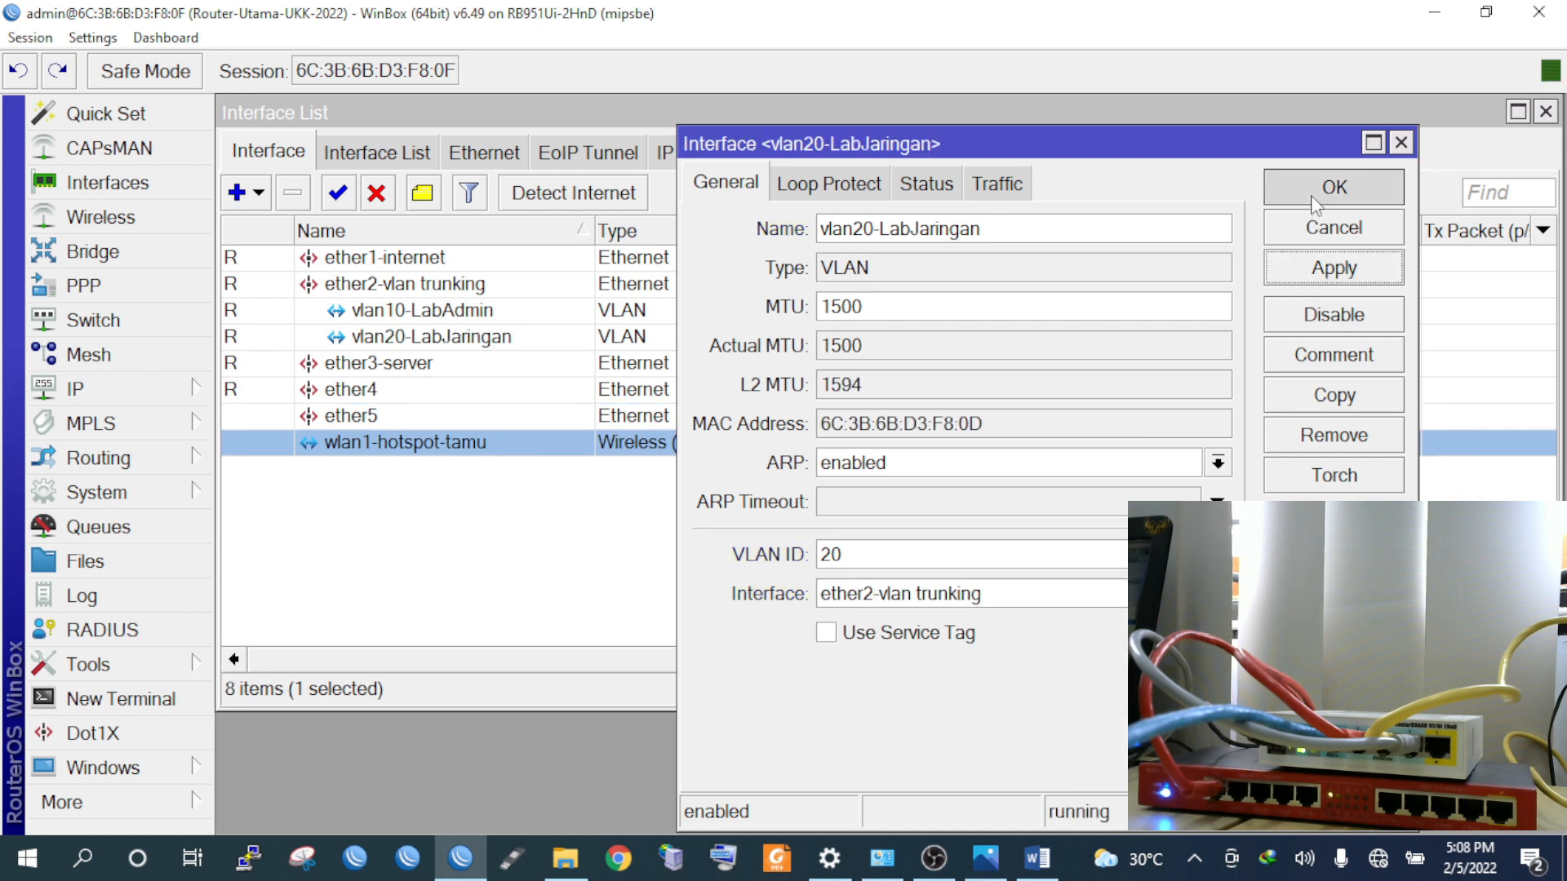
pyautogui.click(1311, 196)
pyautogui.click(245, 192)
pyautogui.click(291, 214)
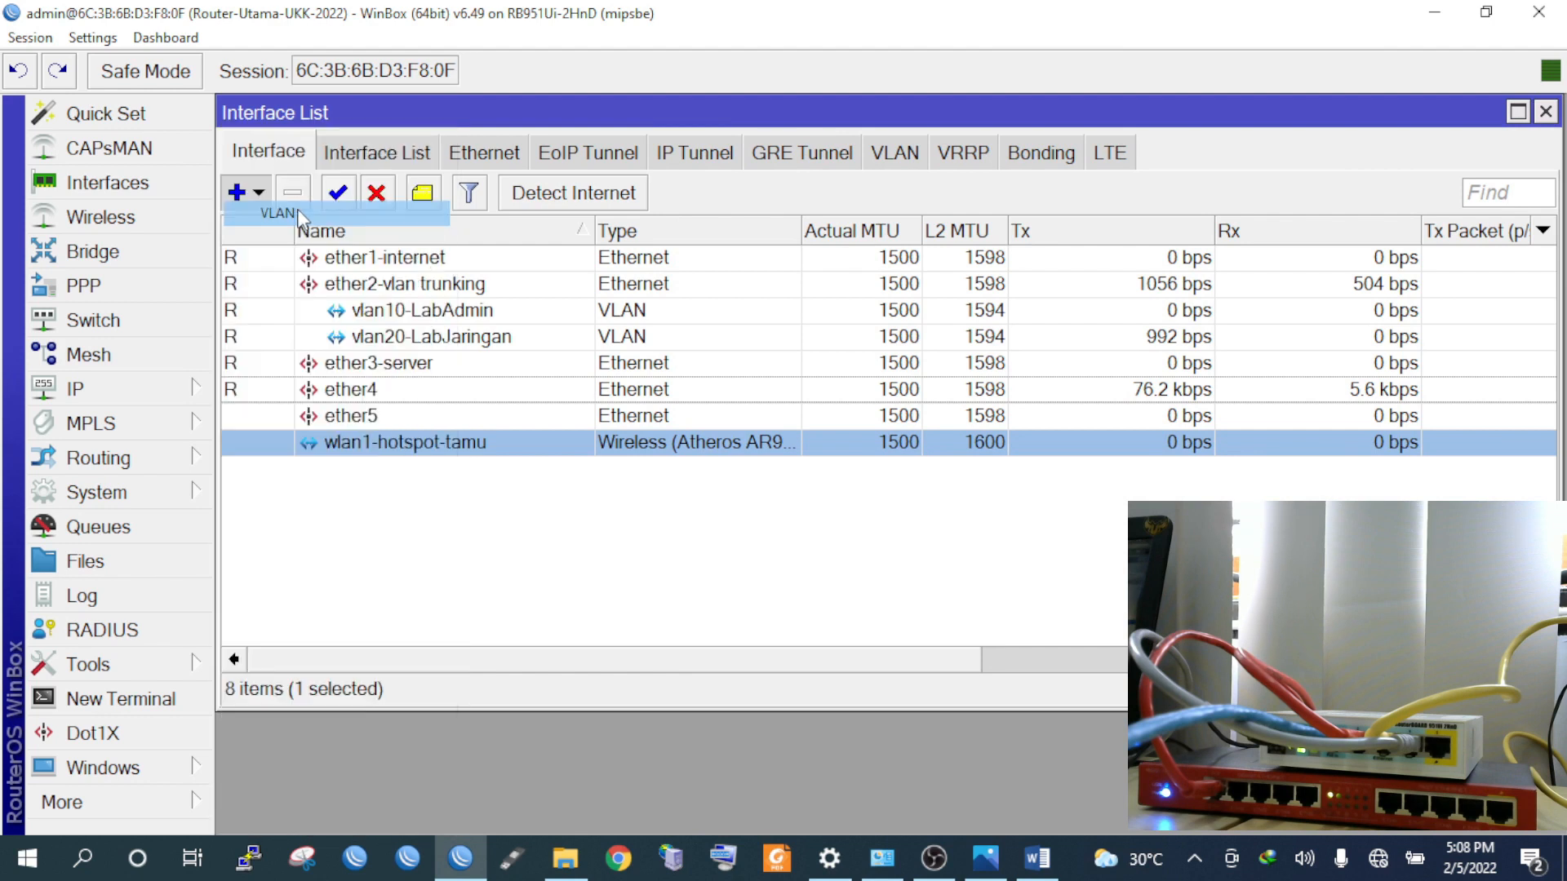
# Name the new VLAN vlan30-LabHardware, give it VLAN ID 30 on ether2-vlan trunking, and save
pyautogui.click(900, 238)
pyautogui.write('30-')
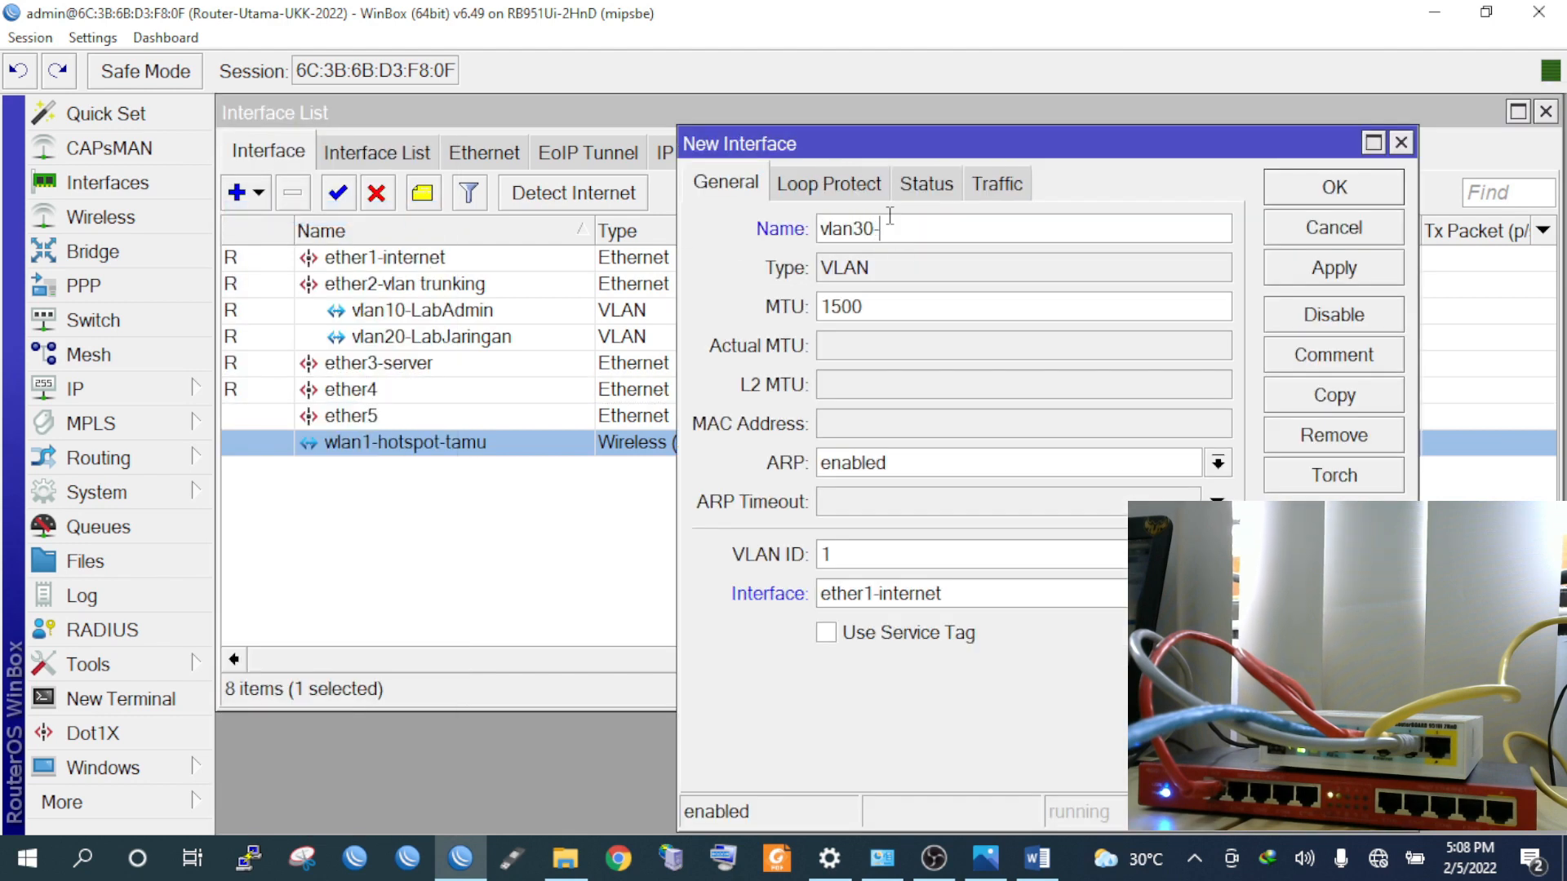
pyautogui.click(985, 862)
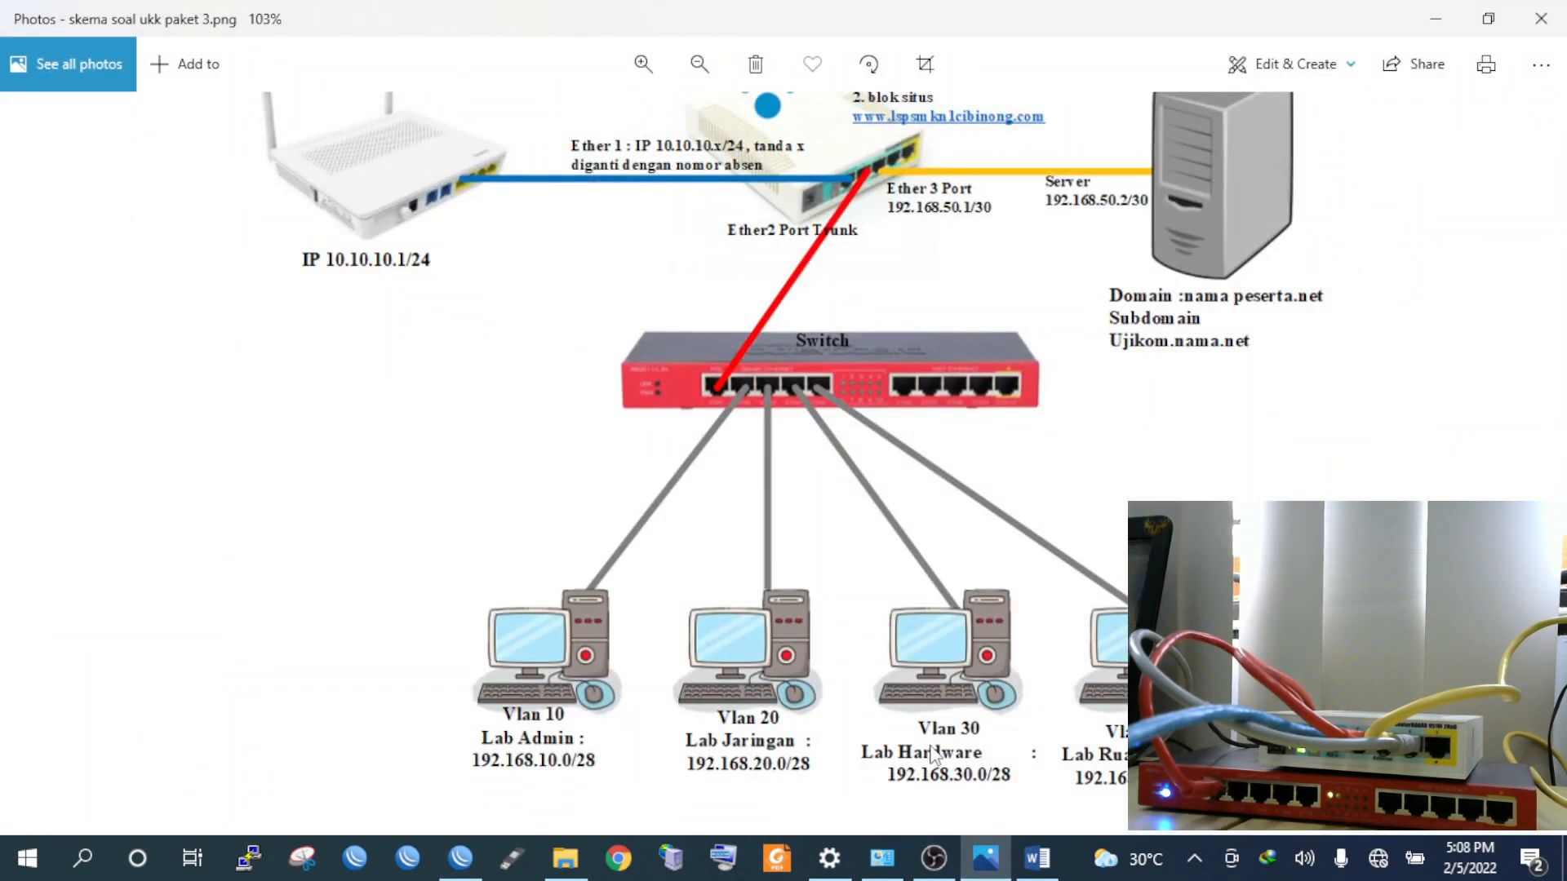
pyautogui.click(982, 859)
pyautogui.write('-LabHardware')
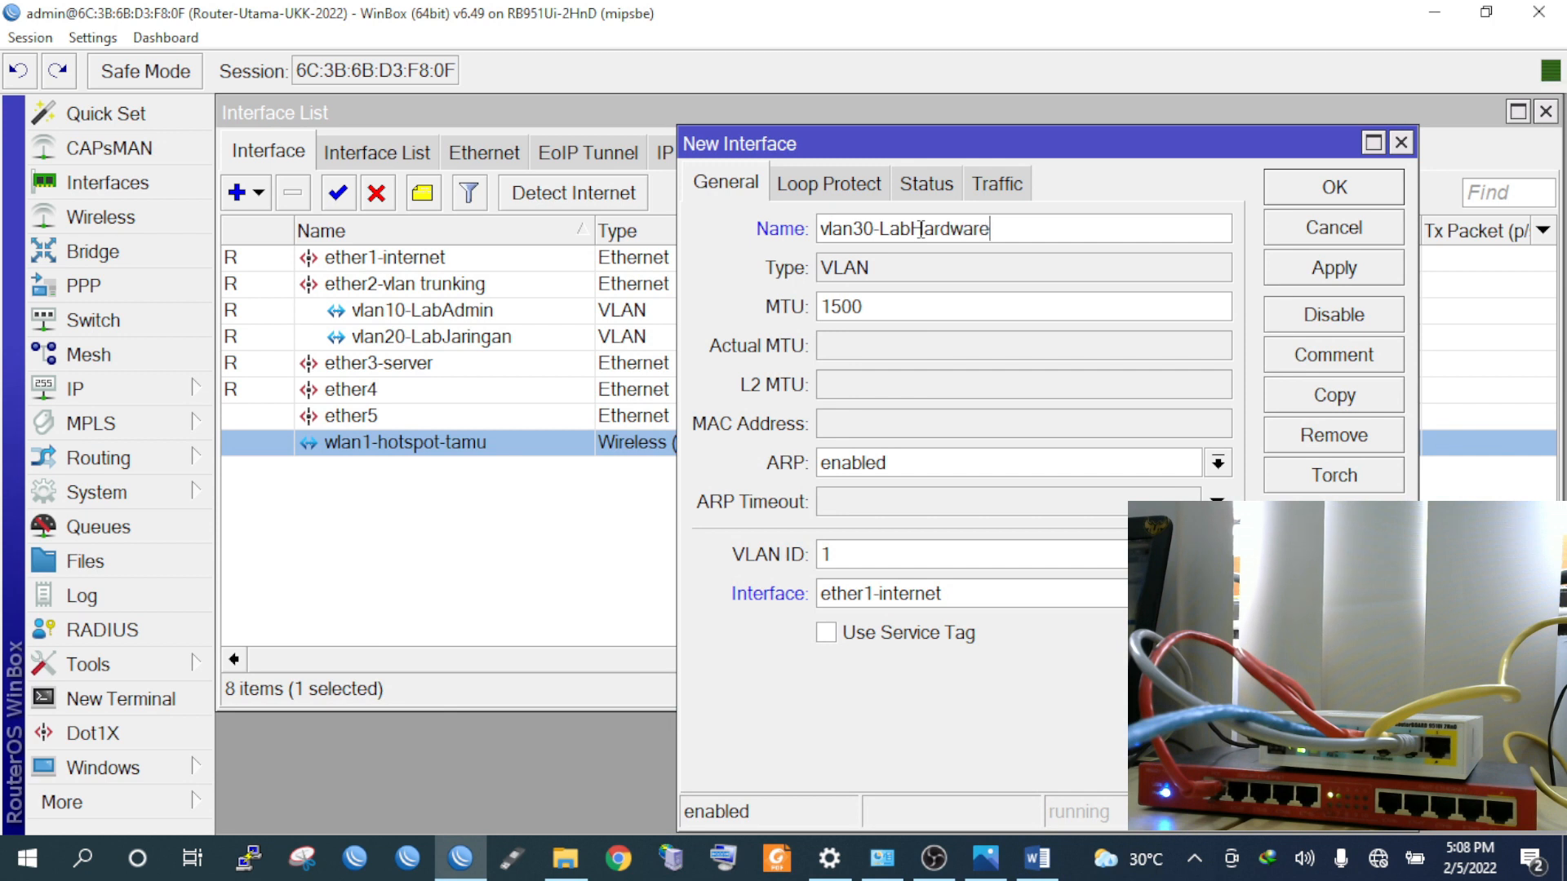
pyautogui.doubleClick(856, 561)
pyautogui.write('30')
pyautogui.click(919, 597)
pyautogui.click(928, 650)
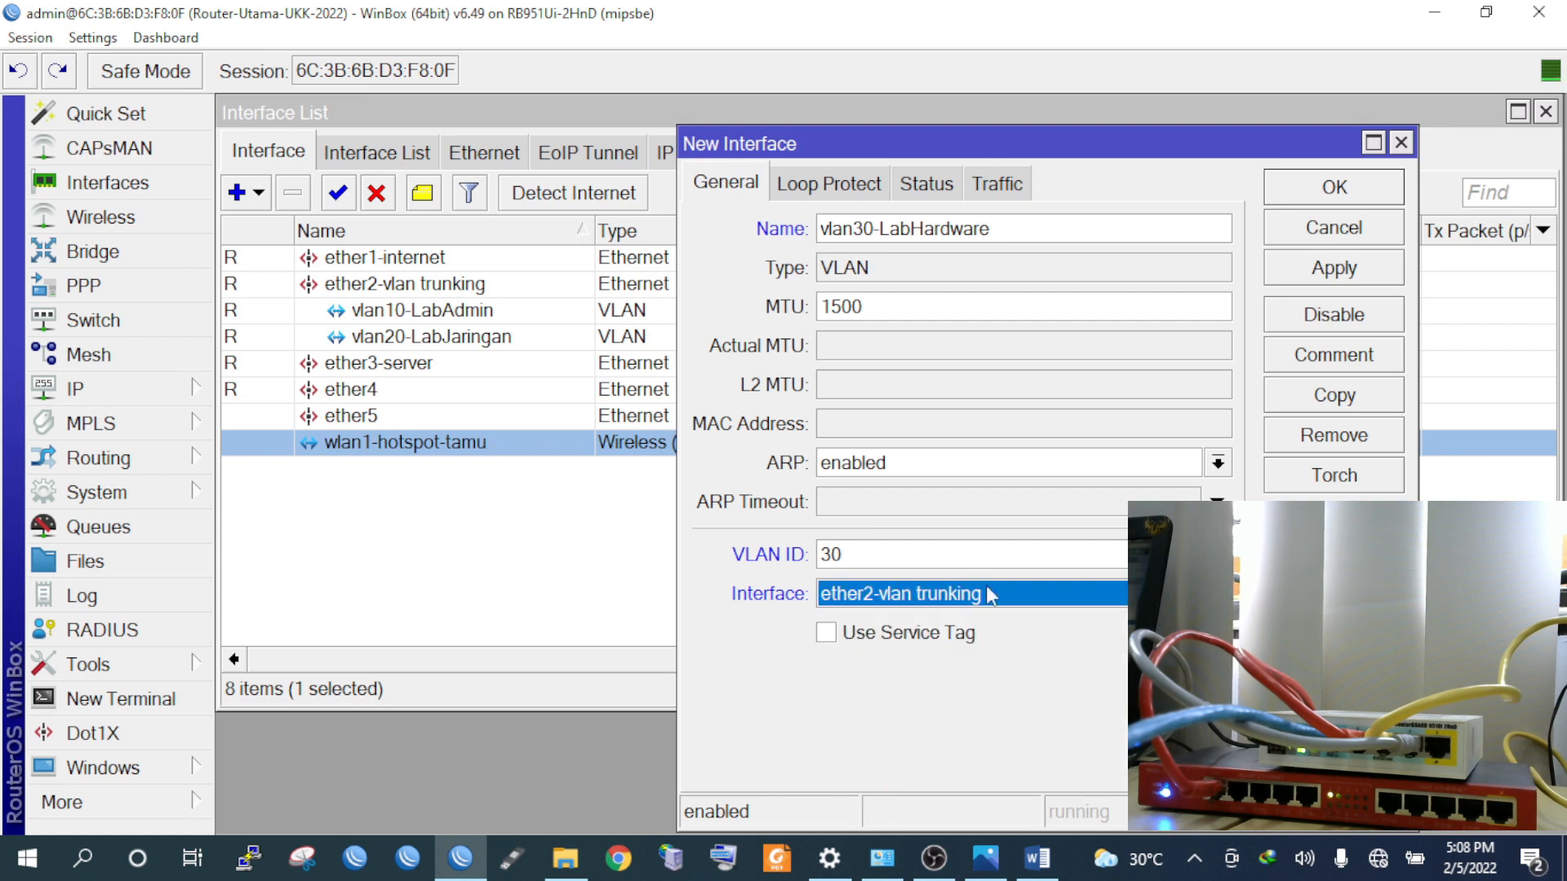
pyautogui.click(1351, 263)
pyautogui.click(1349, 196)
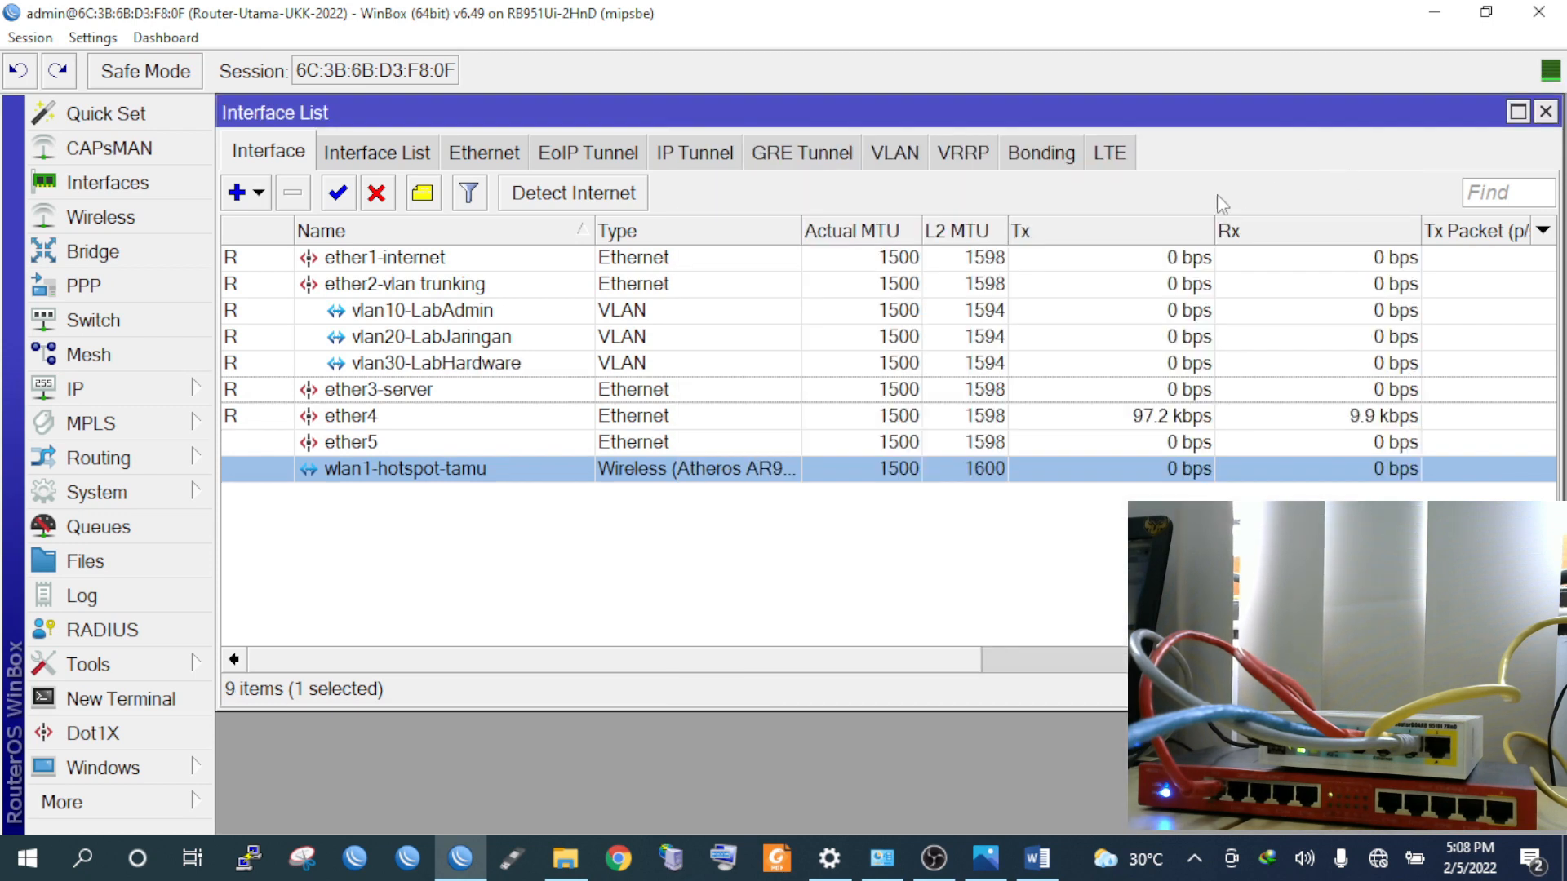
# Start a new VLAN interface and name it vlan40-LabRuangGuru
pyautogui.click(261, 192)
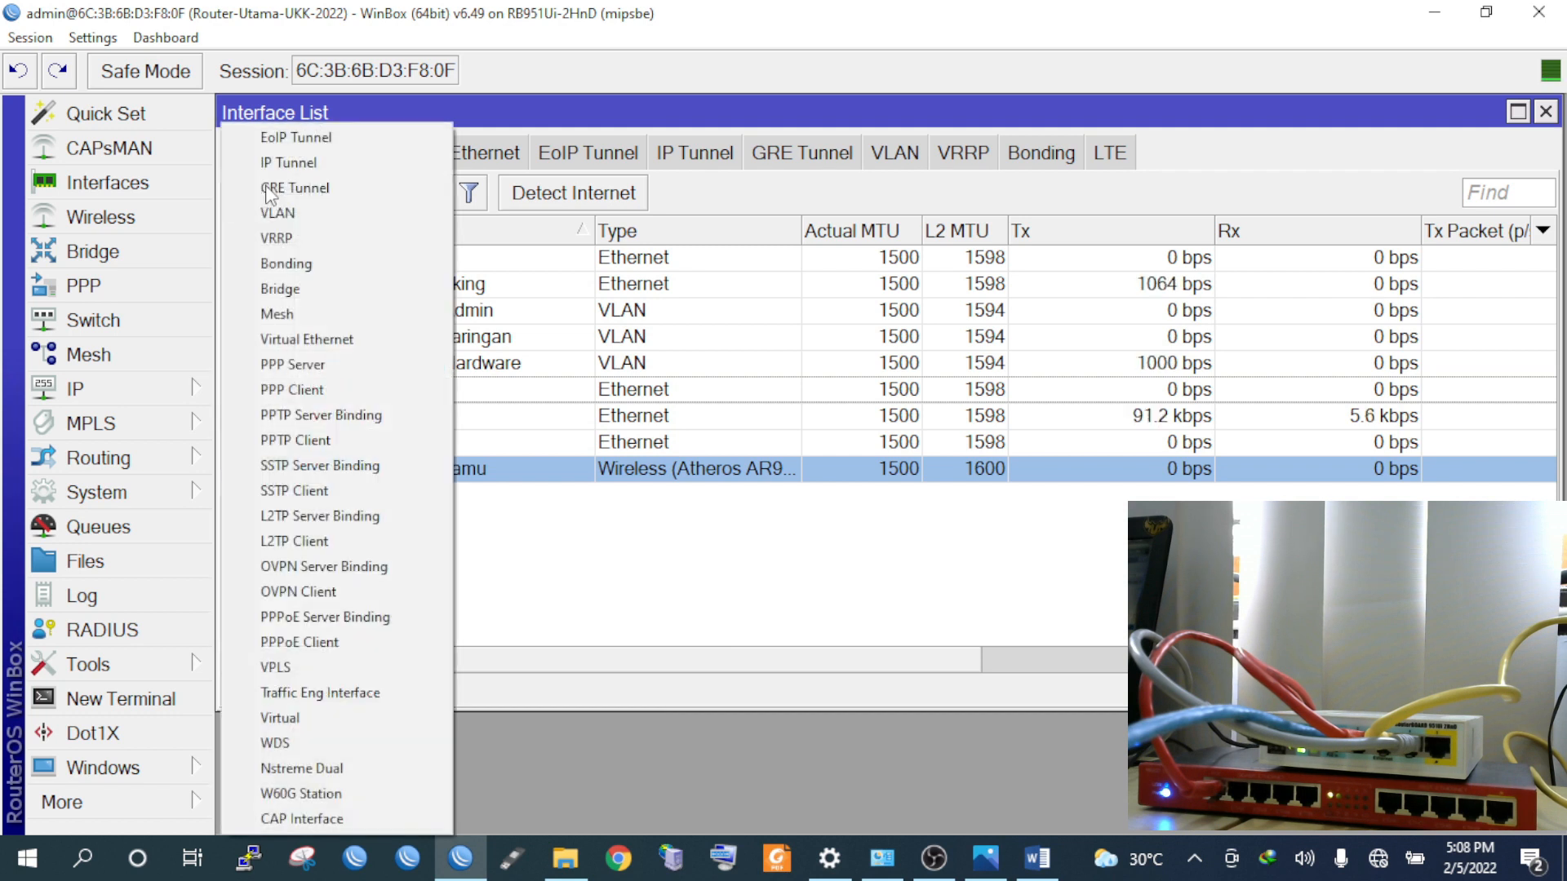
pyautogui.click(367, 210)
pyautogui.click(903, 229)
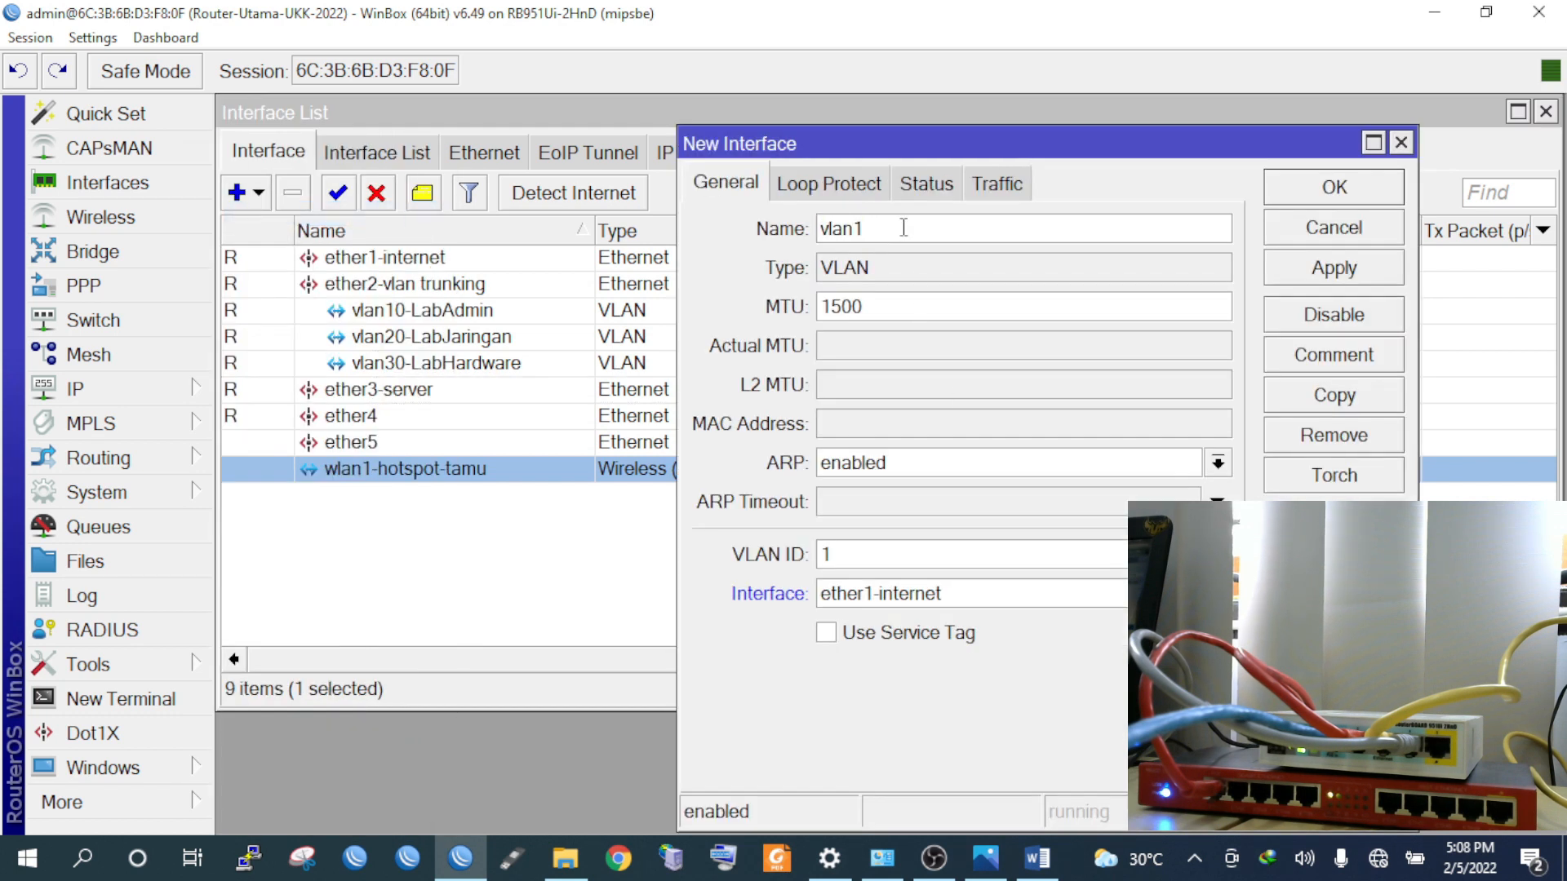
pyautogui.write('40-LLab')
pyautogui.press('BackSpace')
pyautogui.press('BackSpace')
pyautogui.write('LabRuangGuru')
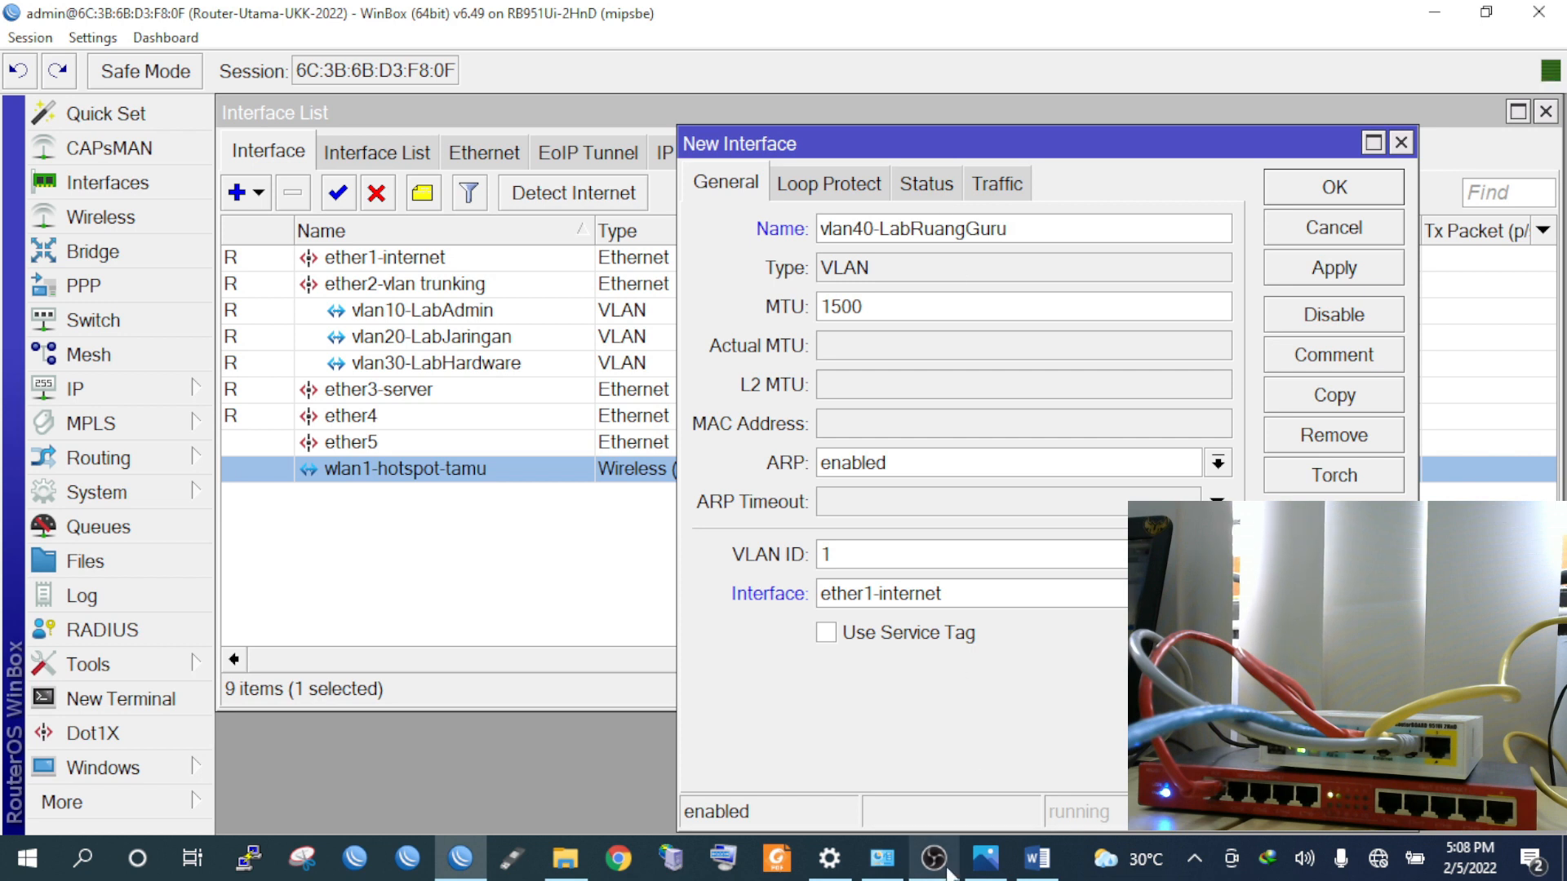
pyautogui.click(1036, 859)
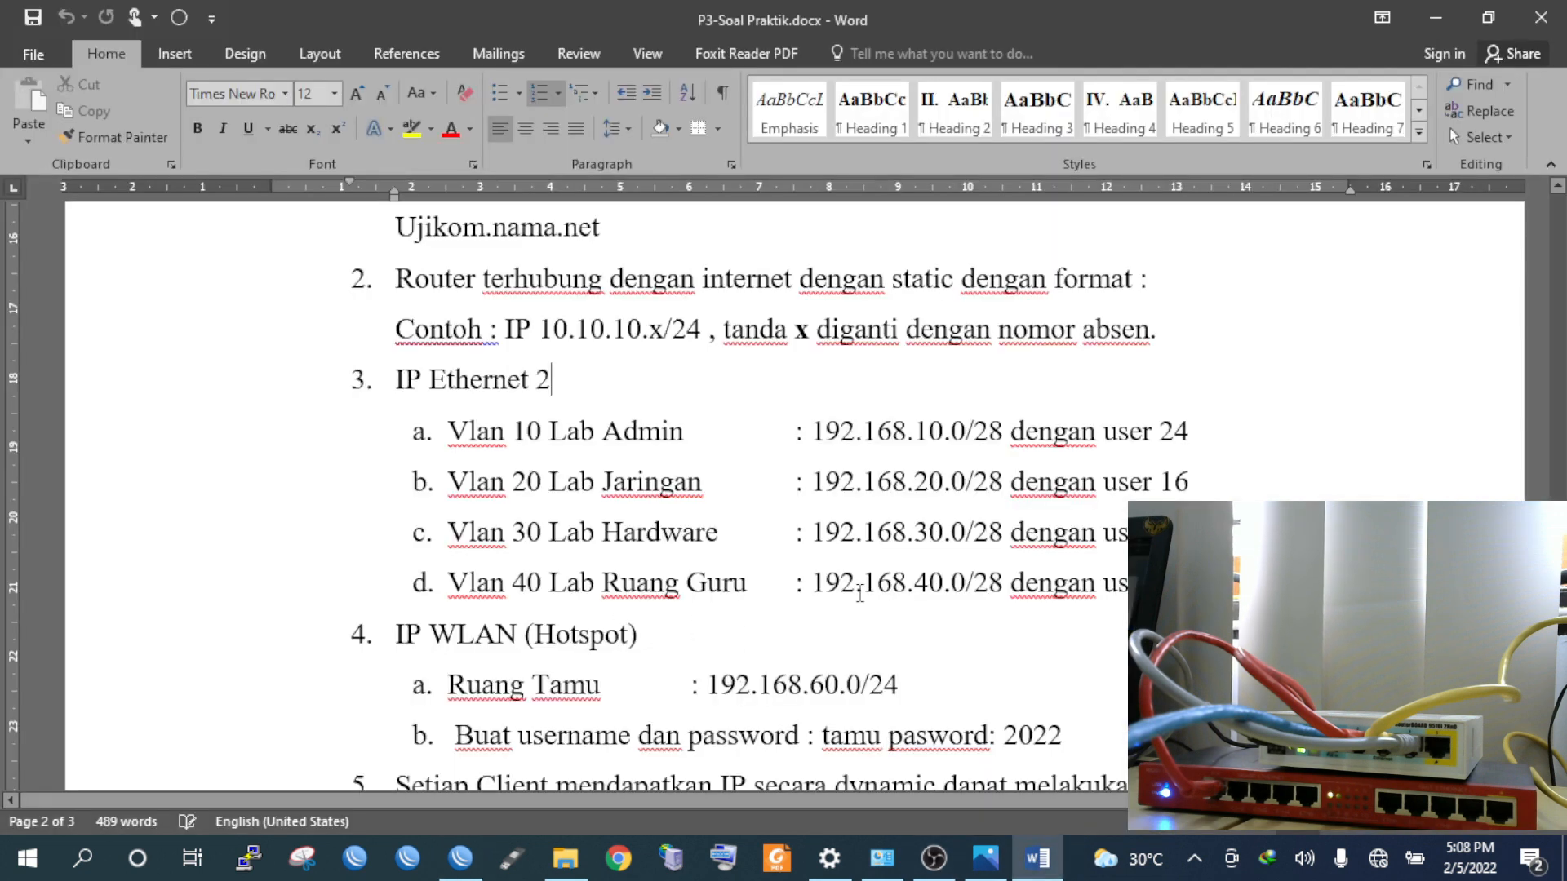
pyautogui.hotkey('alt', 'Tab')
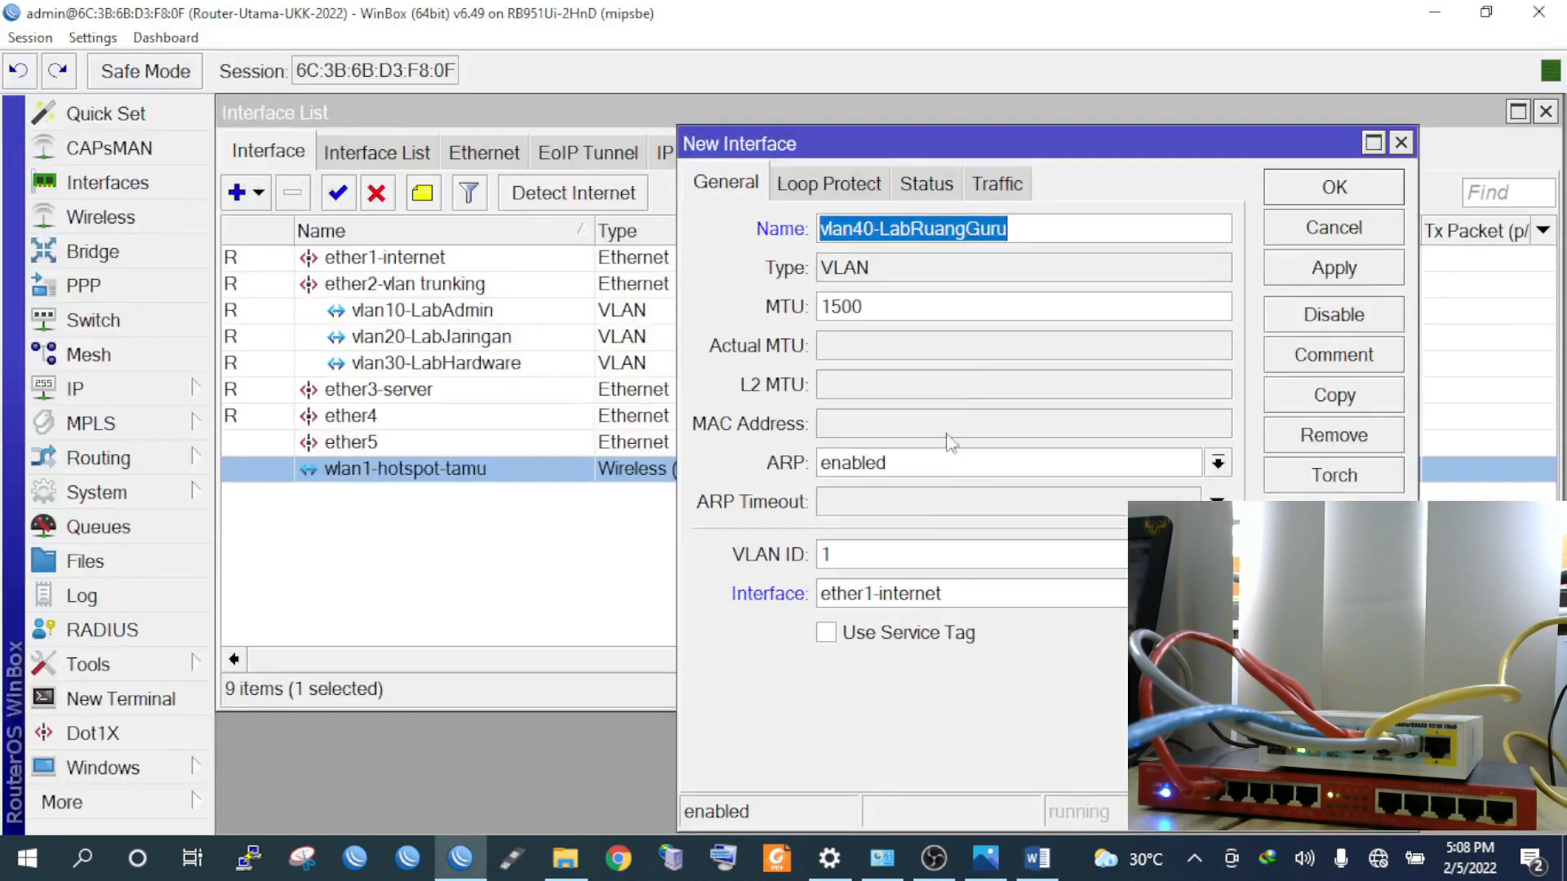
# Set VLAN ID 40 on ether2-vlan trunking, save it, and review the interface rows
pyautogui.click(888, 547)
pyautogui.write('40')
pyautogui.click(849, 596)
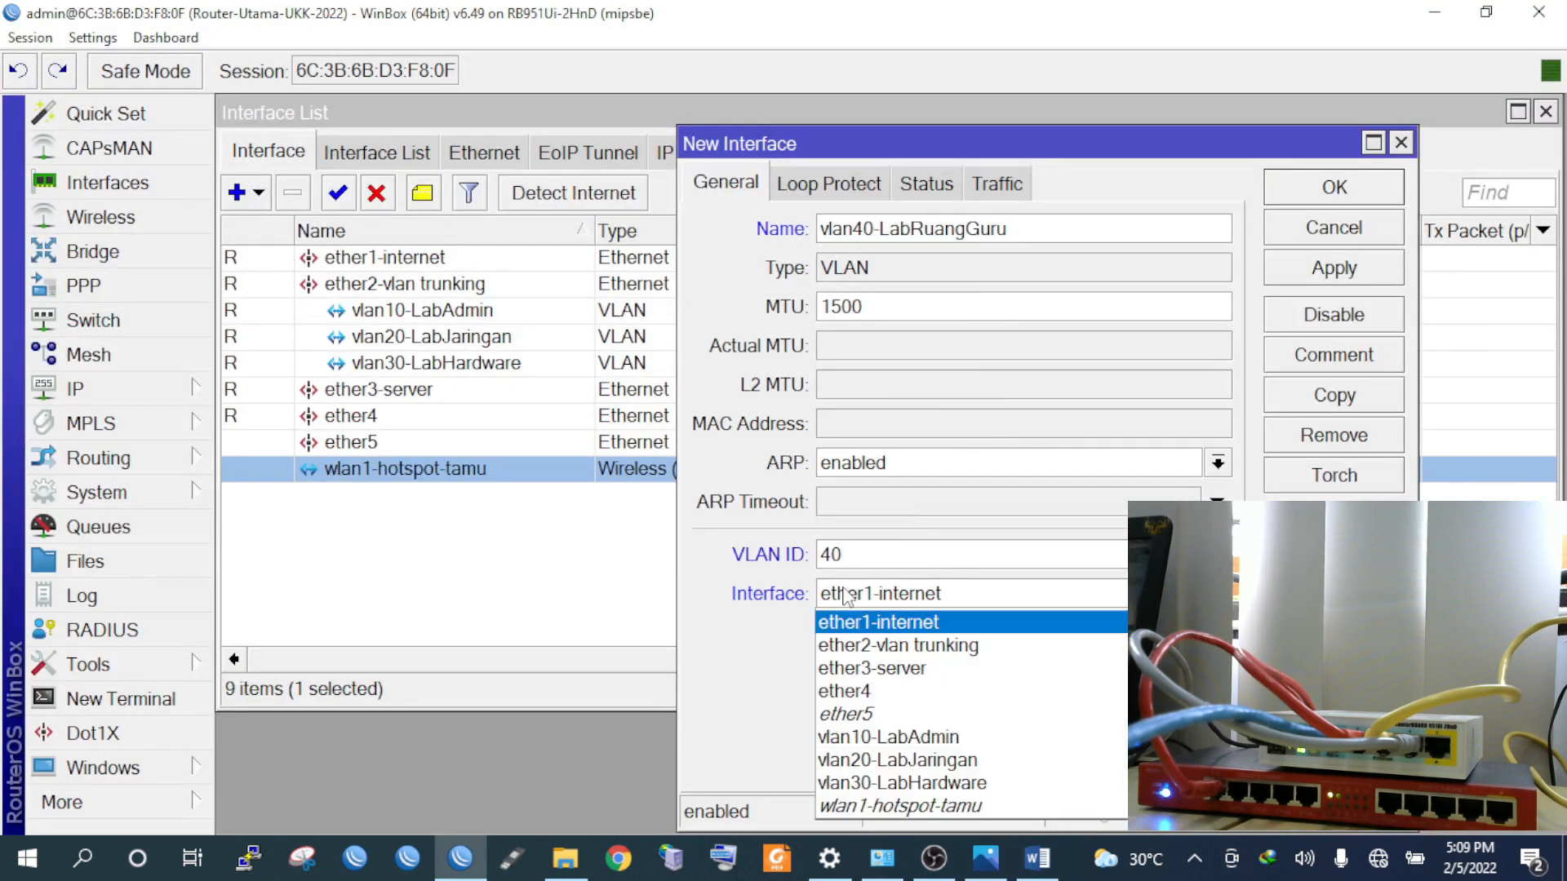
pyautogui.click(891, 647)
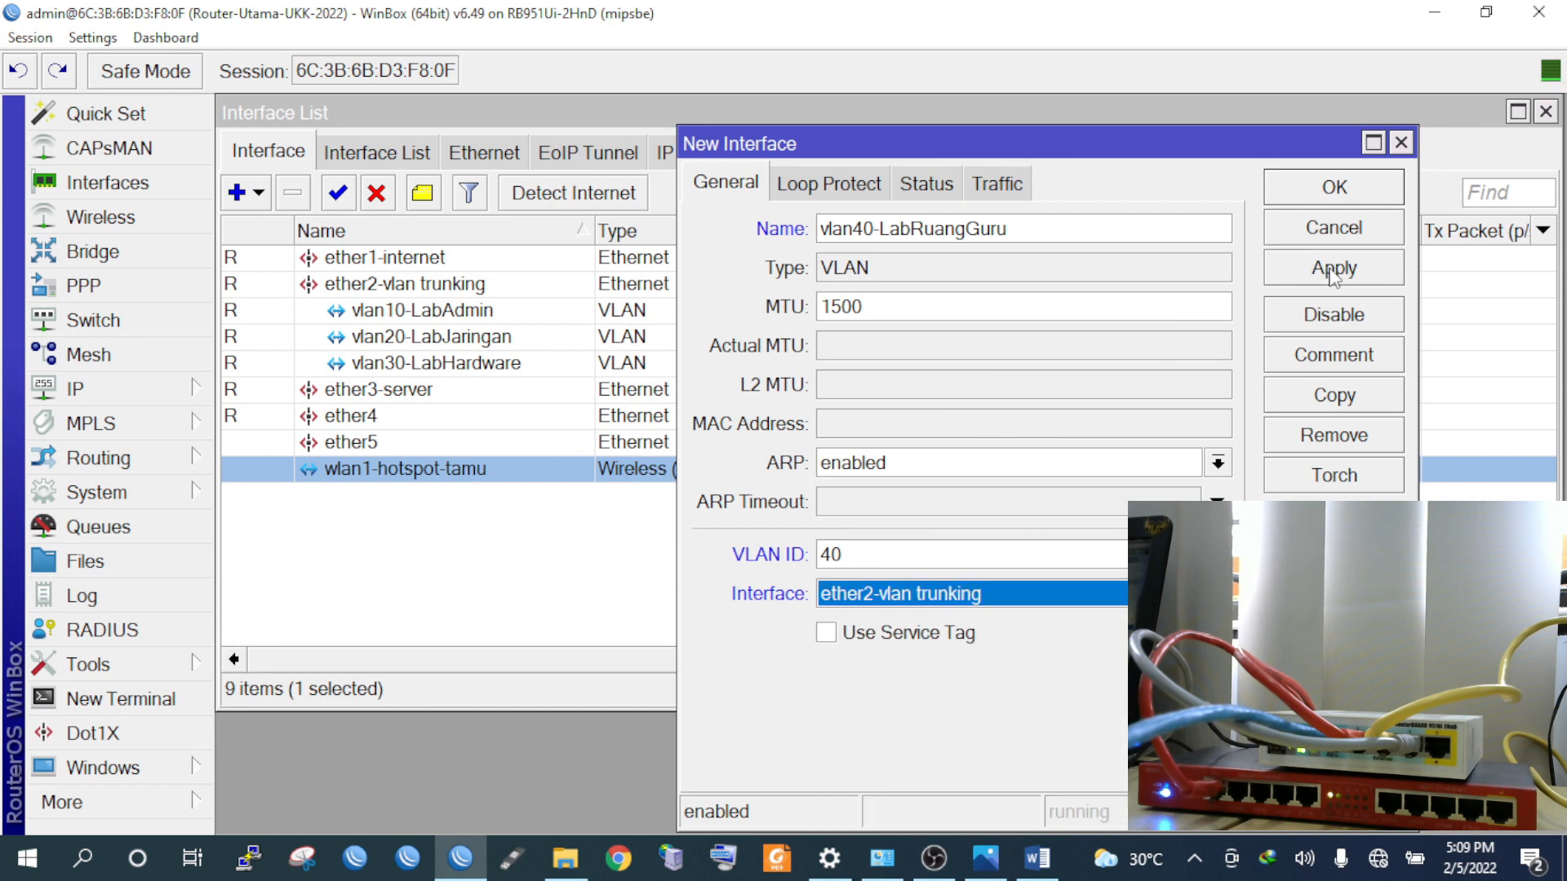
pyautogui.click(1332, 269)
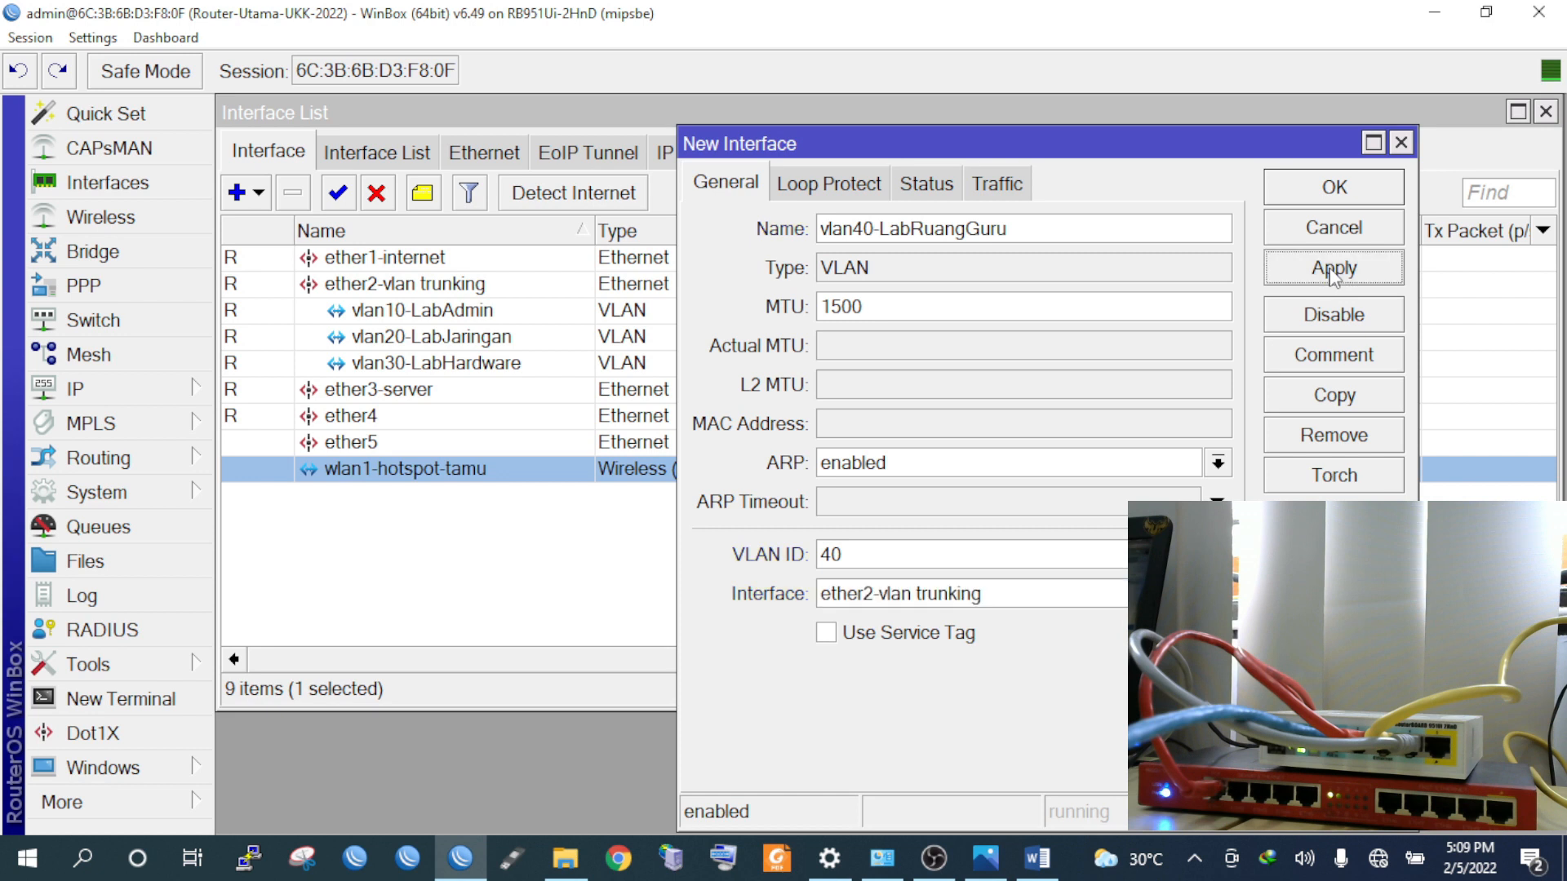
pyautogui.click(1332, 192)
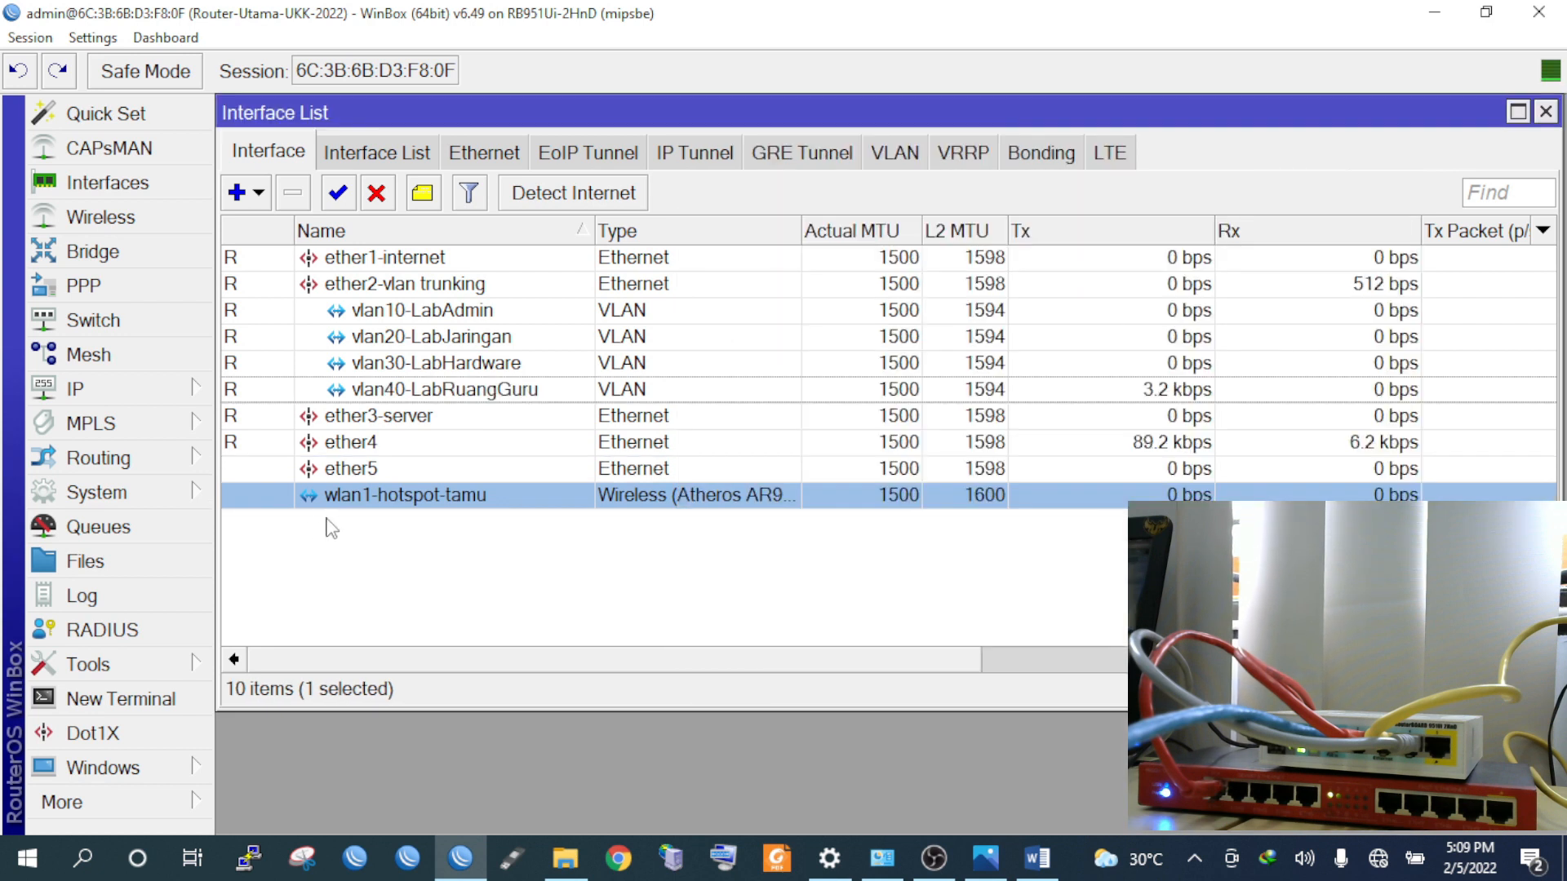
pyautogui.click(402, 294)
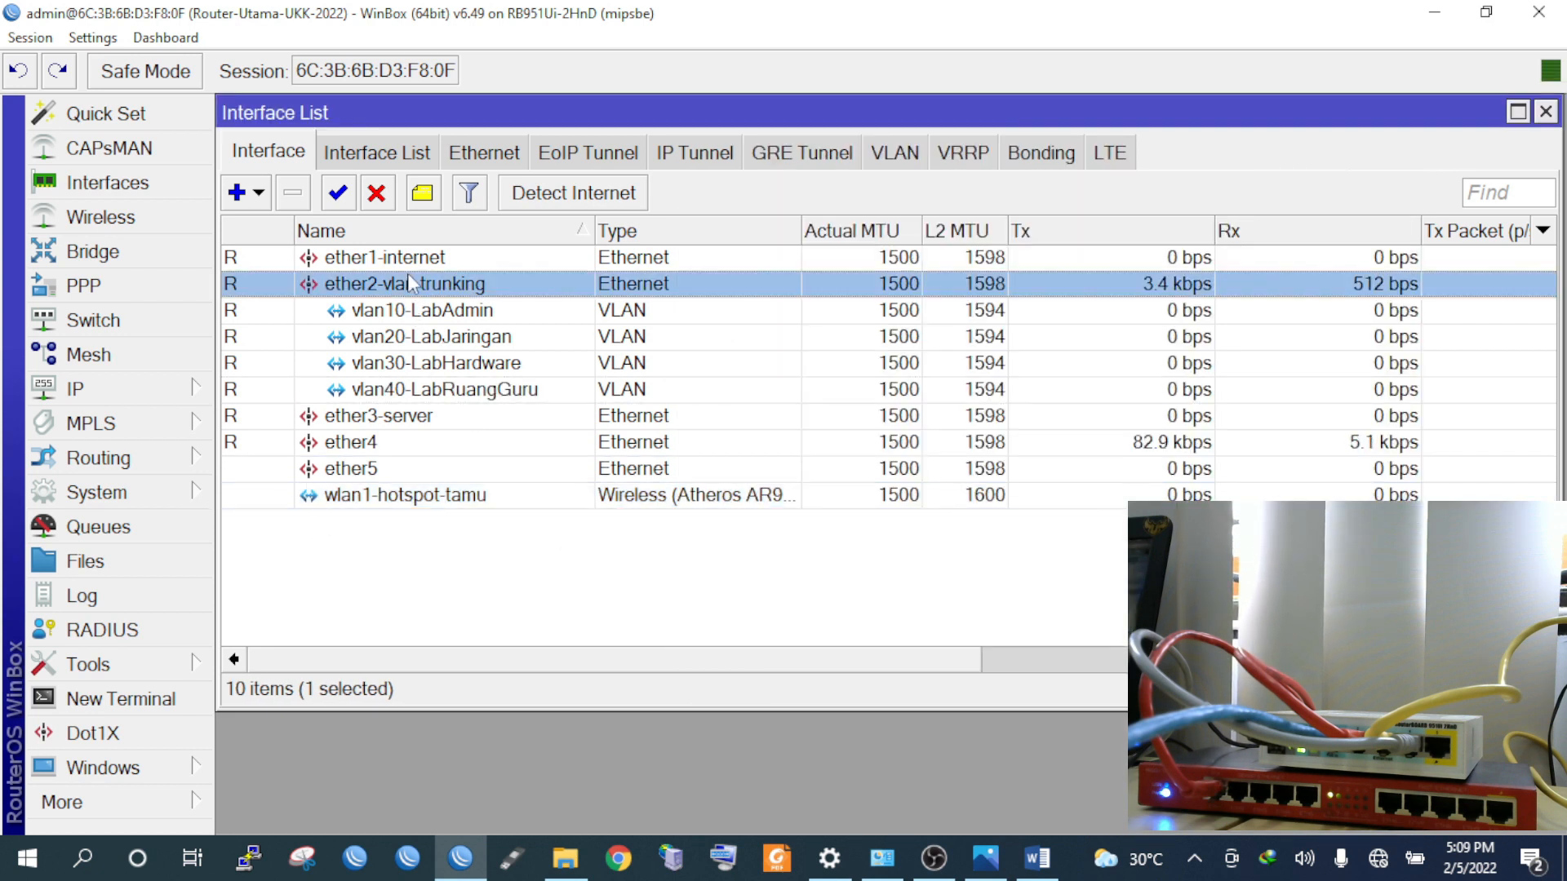
pyautogui.click(410, 259)
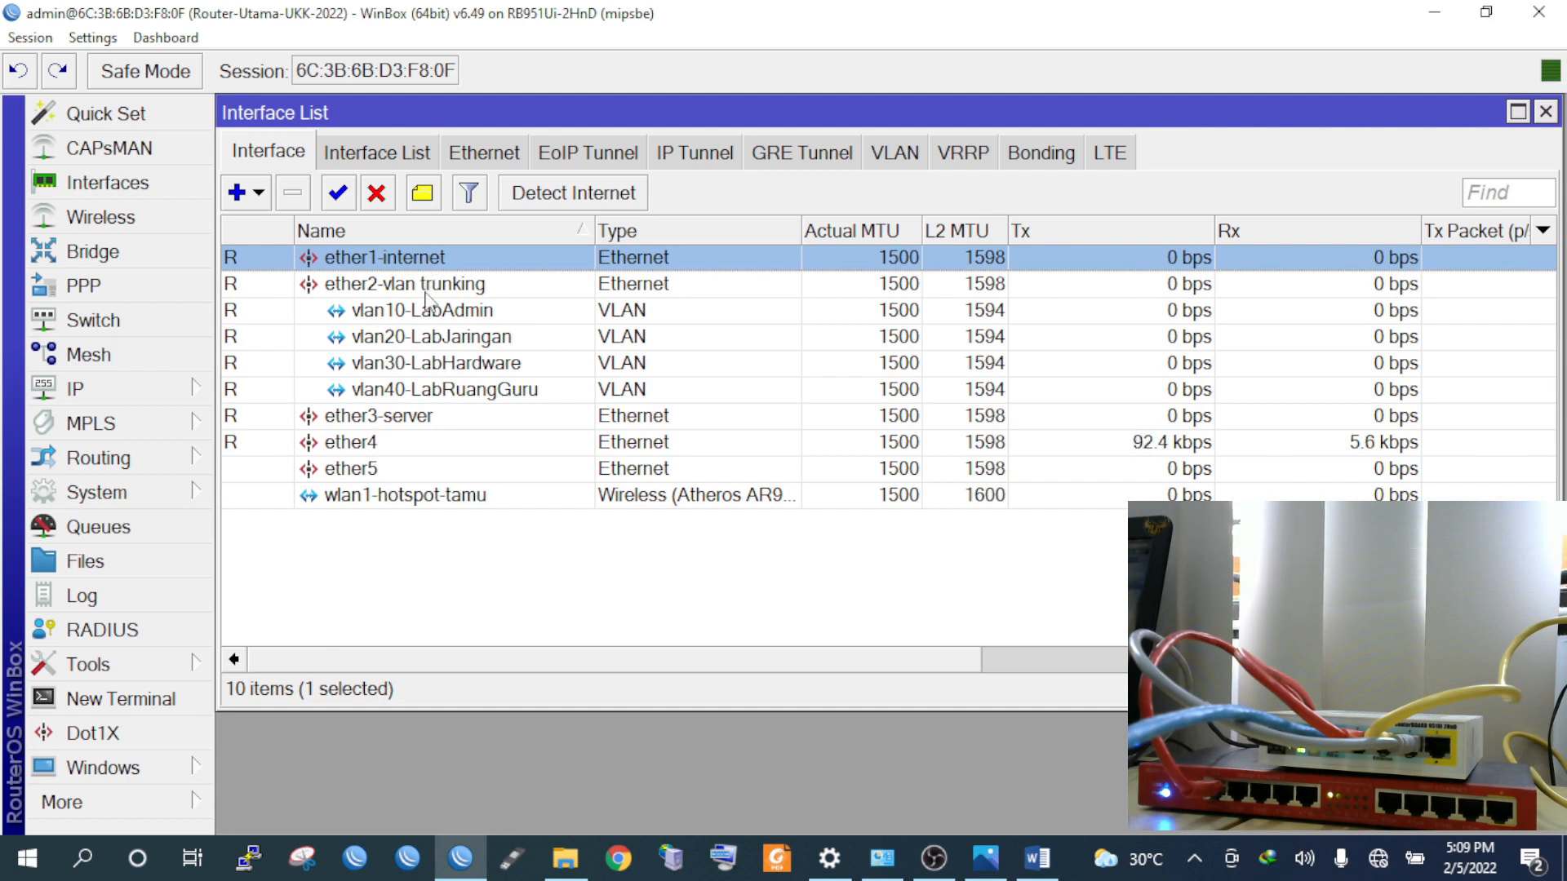
# Review the trunk port and the four new VLAN interfaces in the list
pyautogui.click(426, 290)
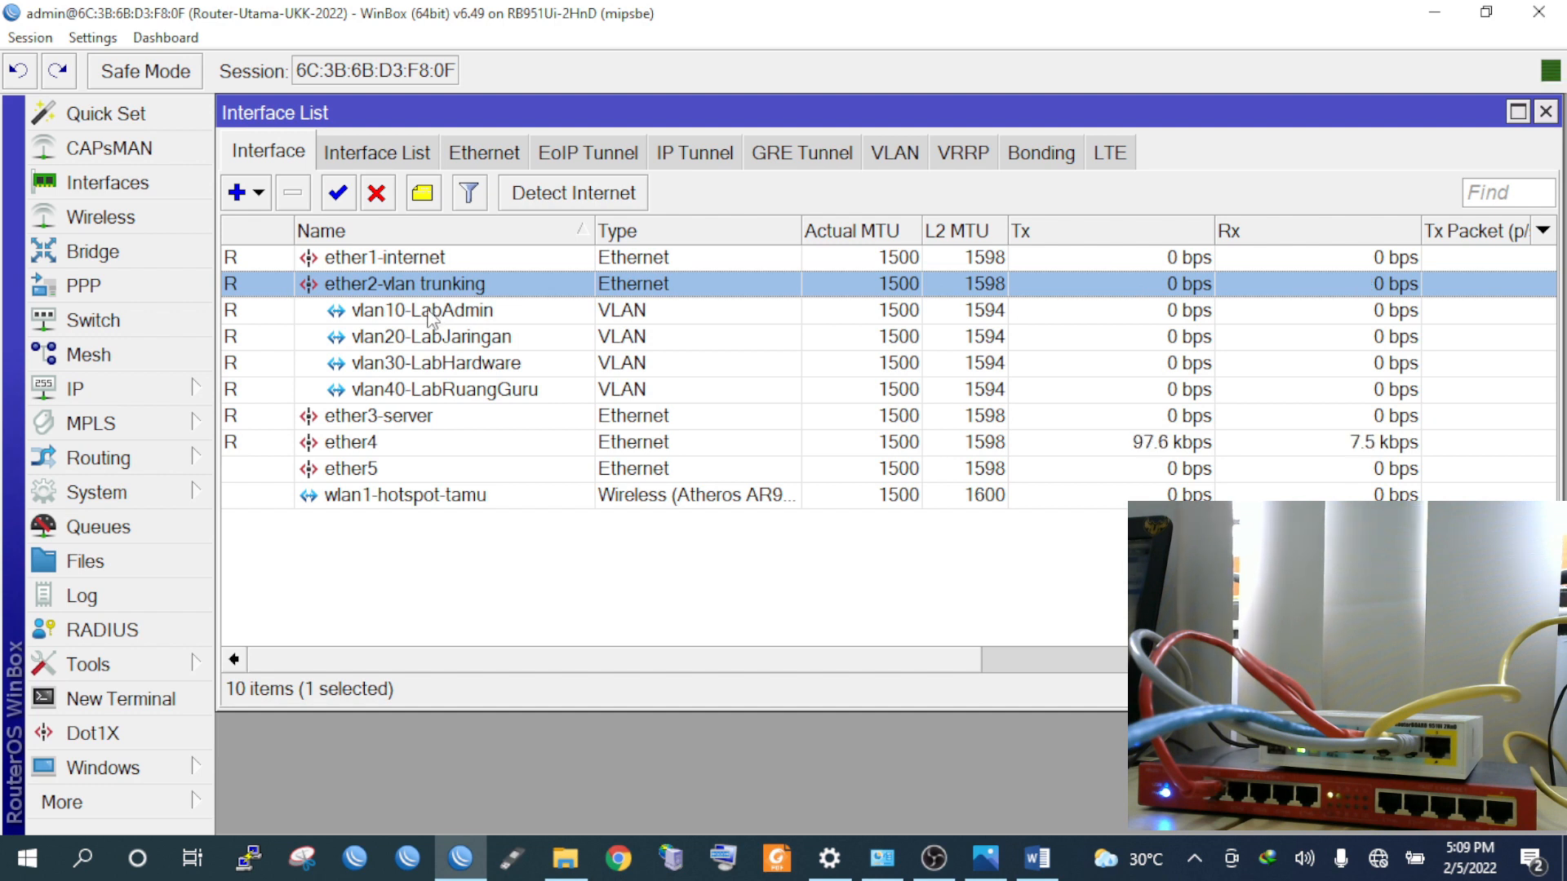
pyautogui.click(431, 313)
pyautogui.click(435, 338)
pyautogui.click(439, 365)
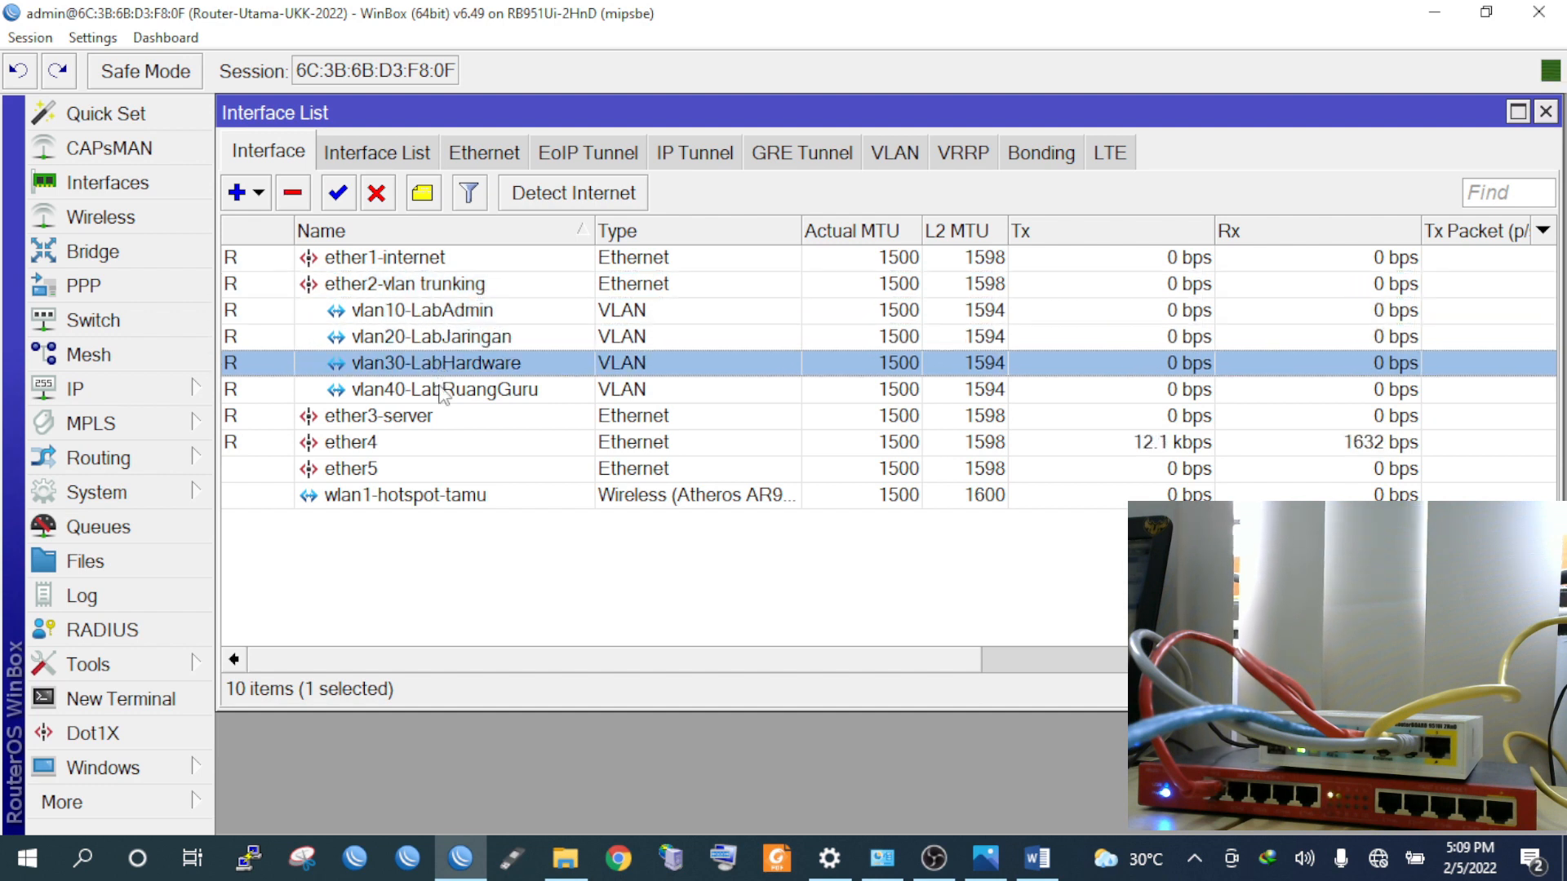
pyautogui.click(441, 391)
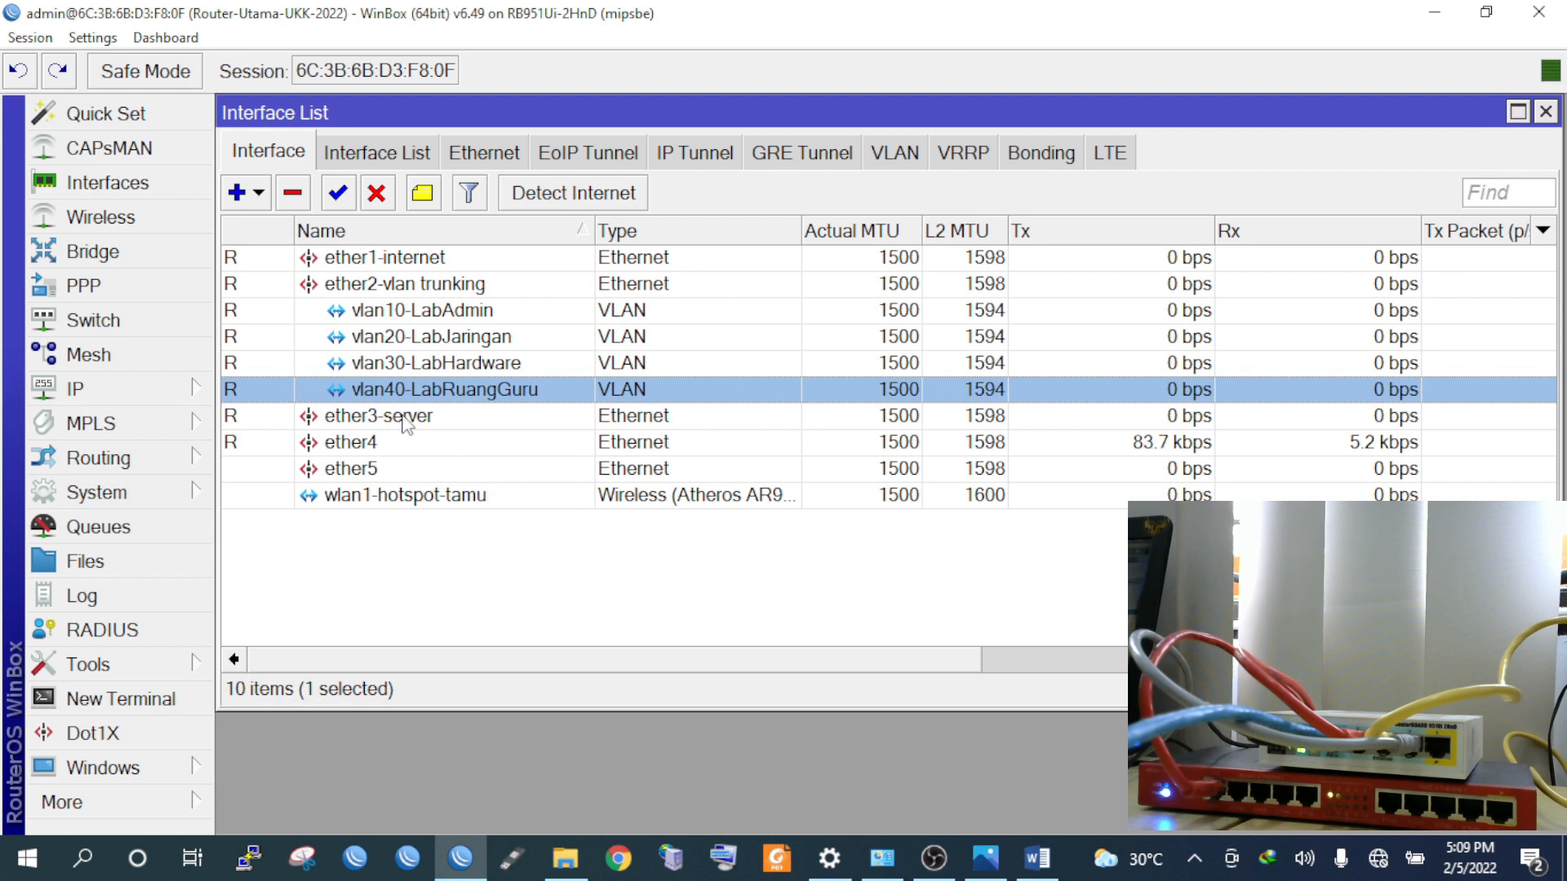
# Set wlan1-hotspot-tamu's wireless mode to ap bridge
pyautogui.doubleClick(408, 495)
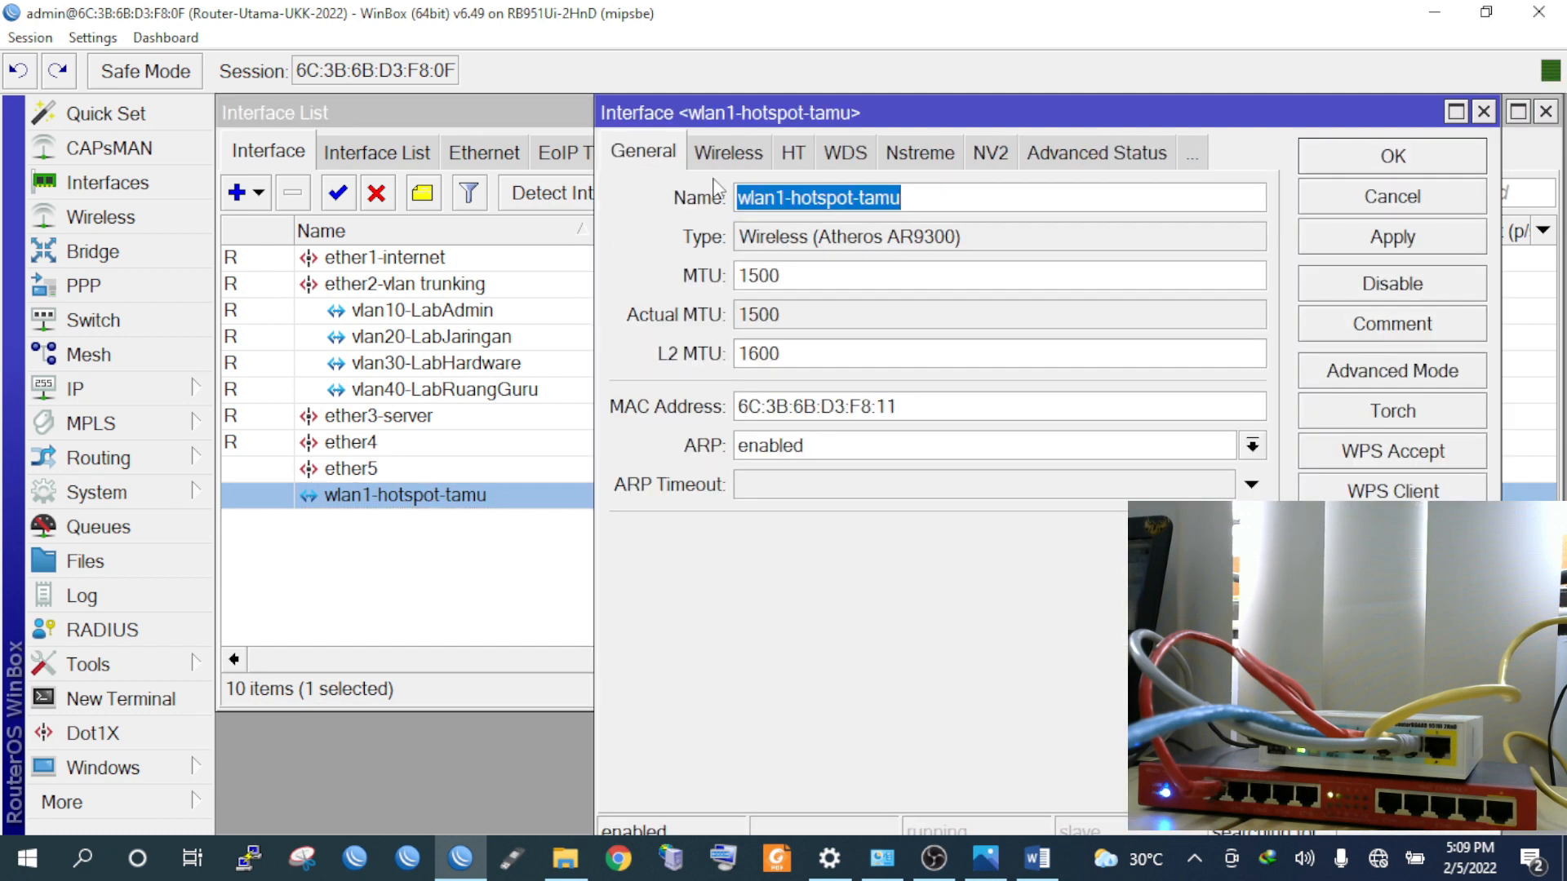
pyautogui.click(734, 158)
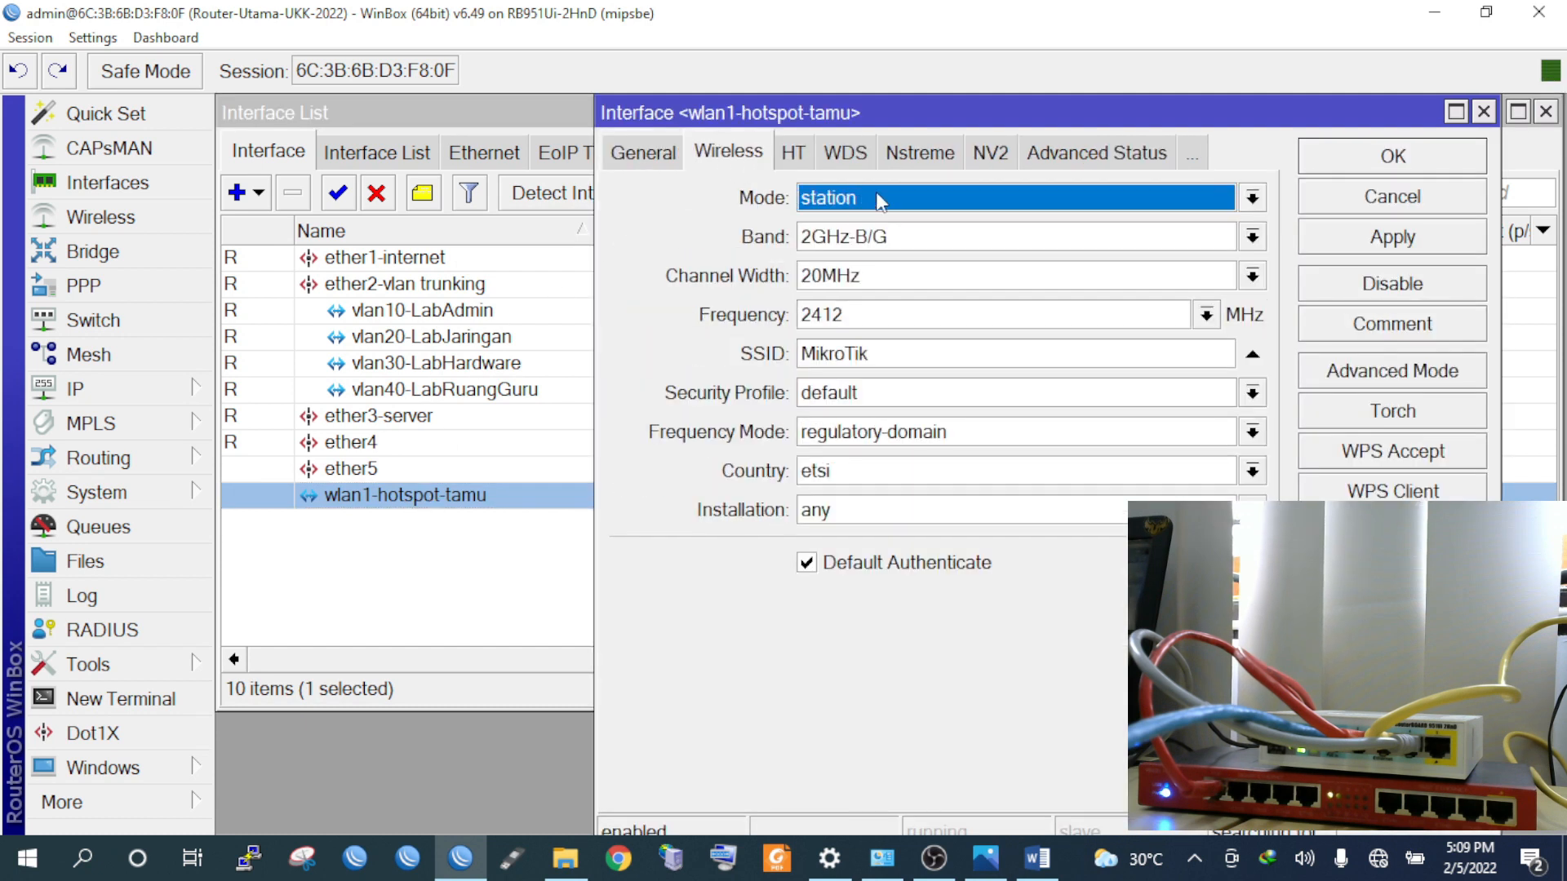
pyautogui.click(875, 195)
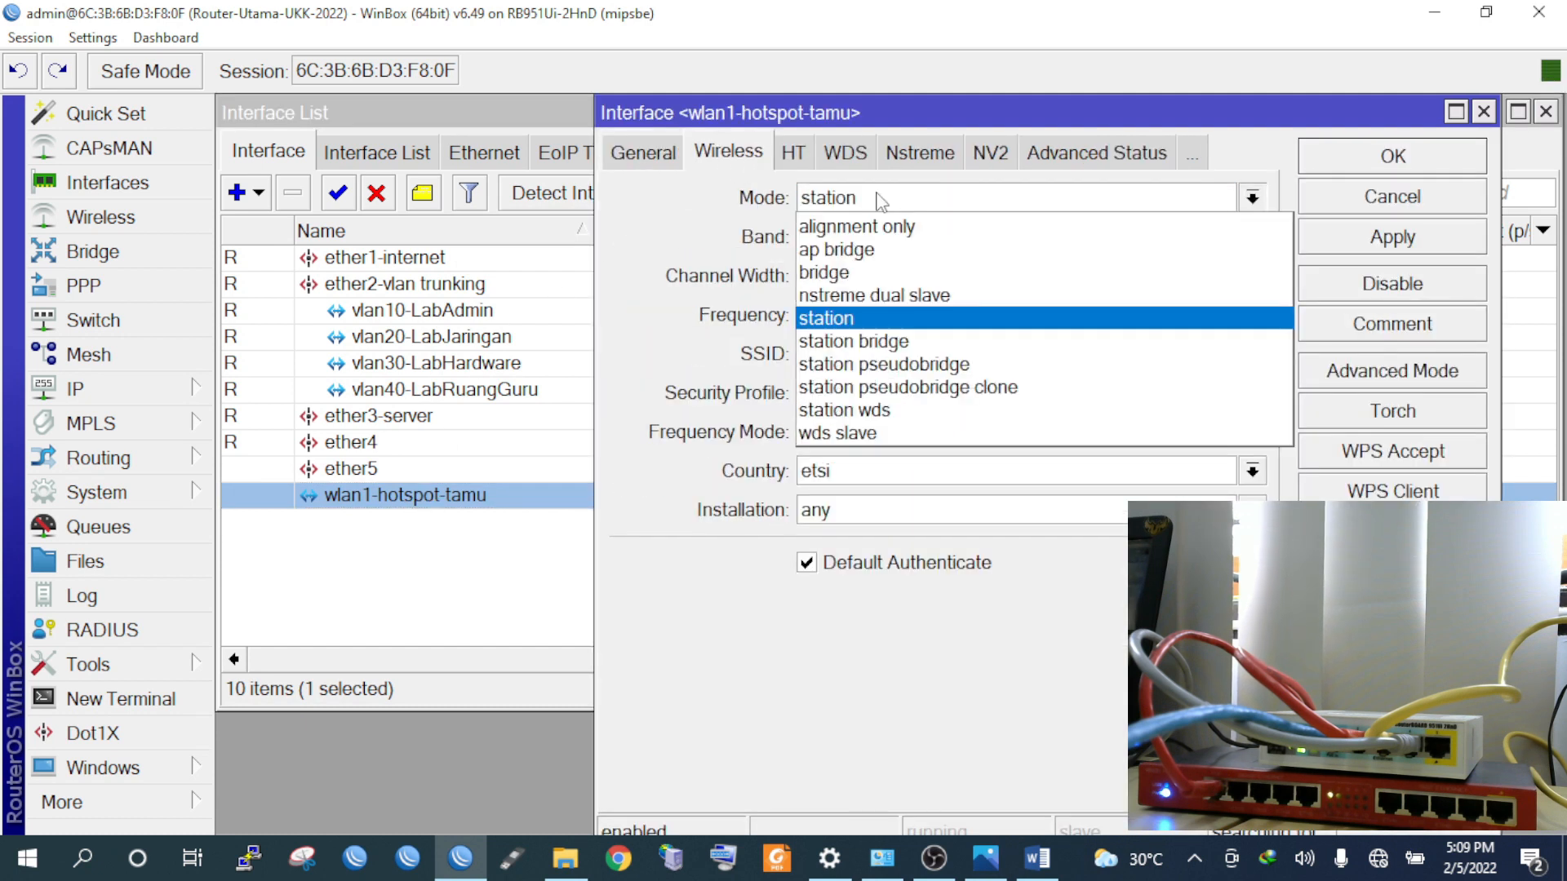
pyautogui.click(873, 249)
# Replace the SSID with Hotspot@UKKTKJ2022, fix the typo, and apply the settings
pyautogui.click(900, 361)
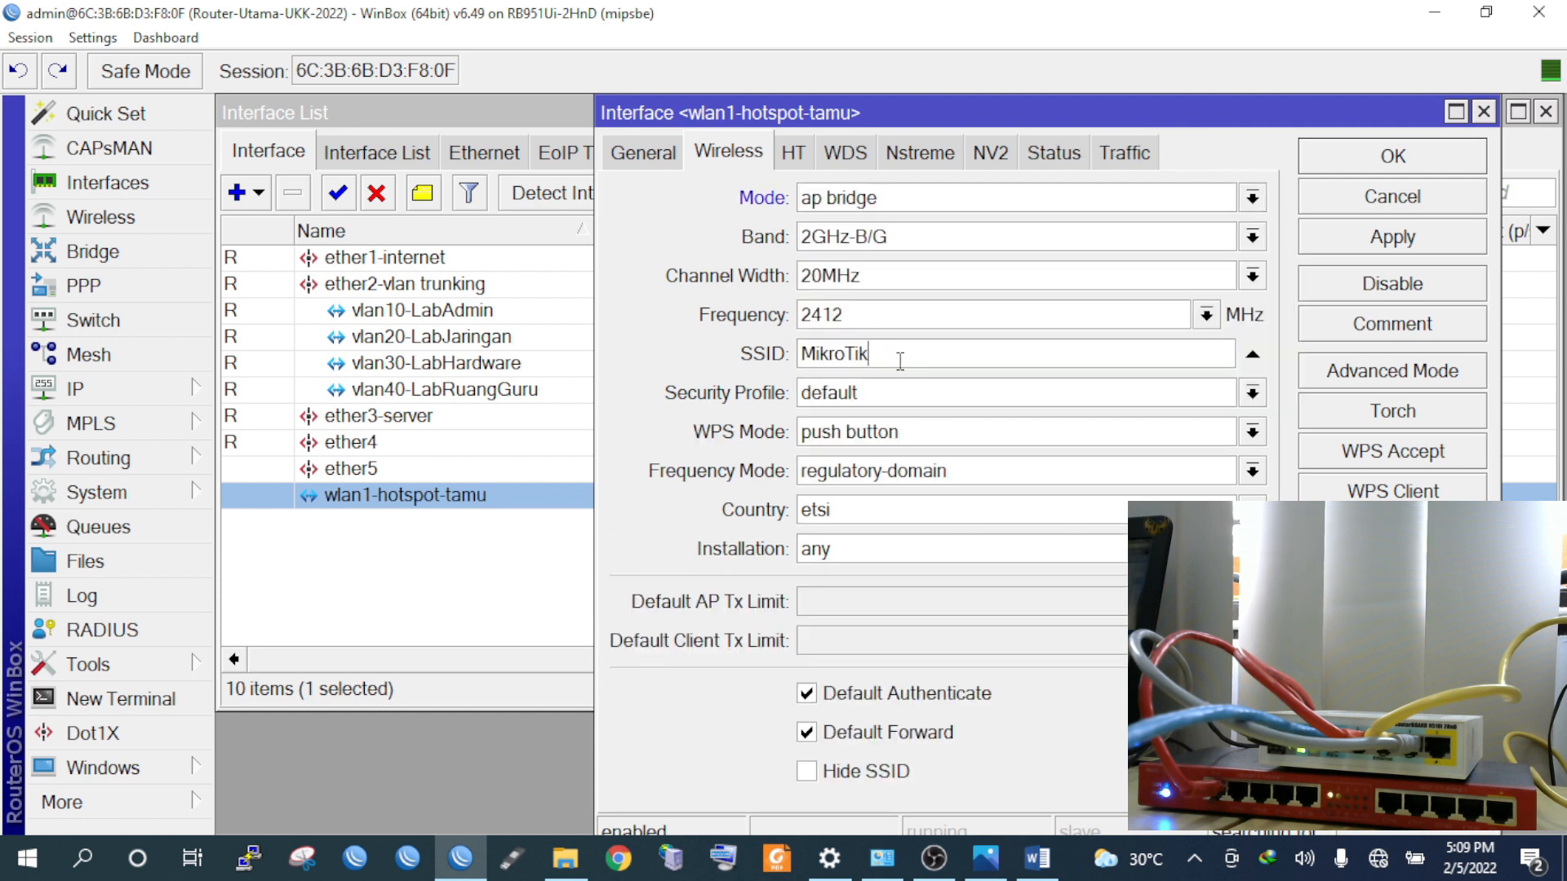
pyautogui.doubleClick(900, 361)
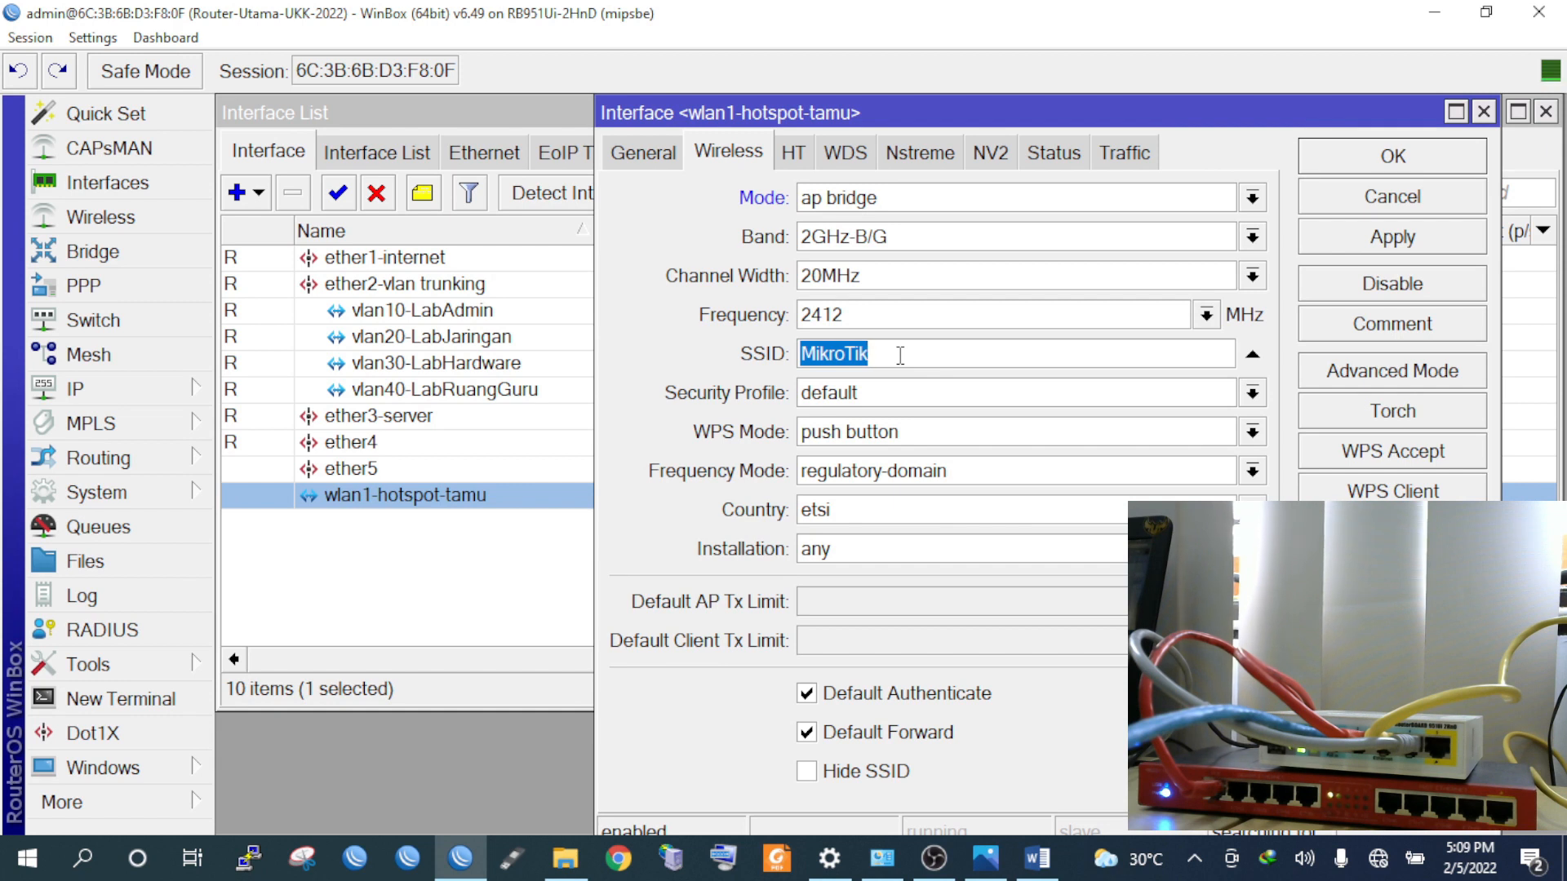
pyautogui.write('H')
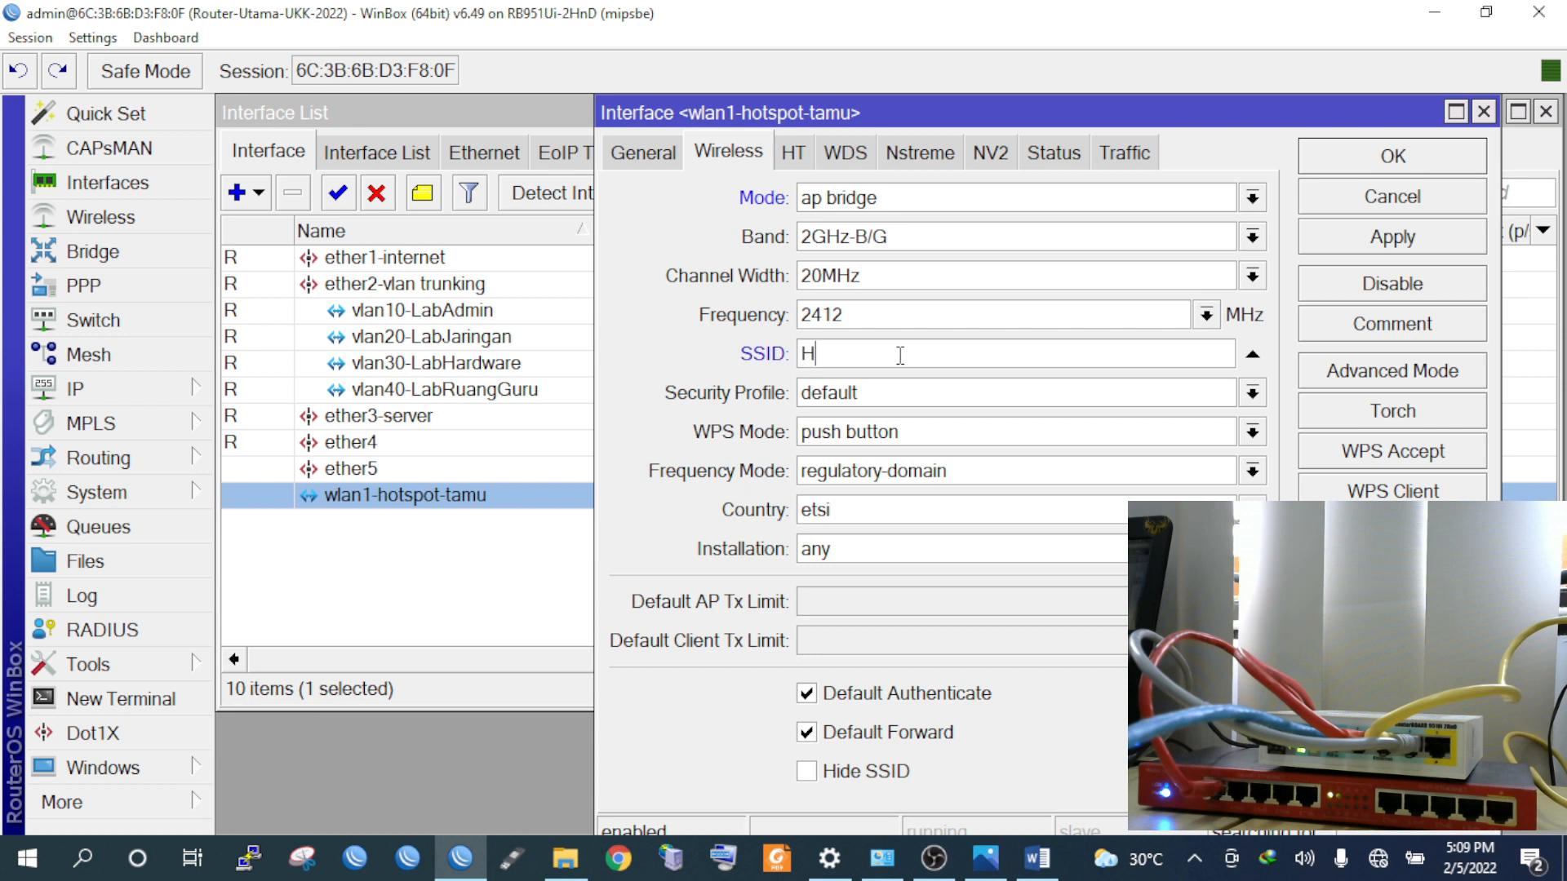
pyautogui.write('otpost@UKK')
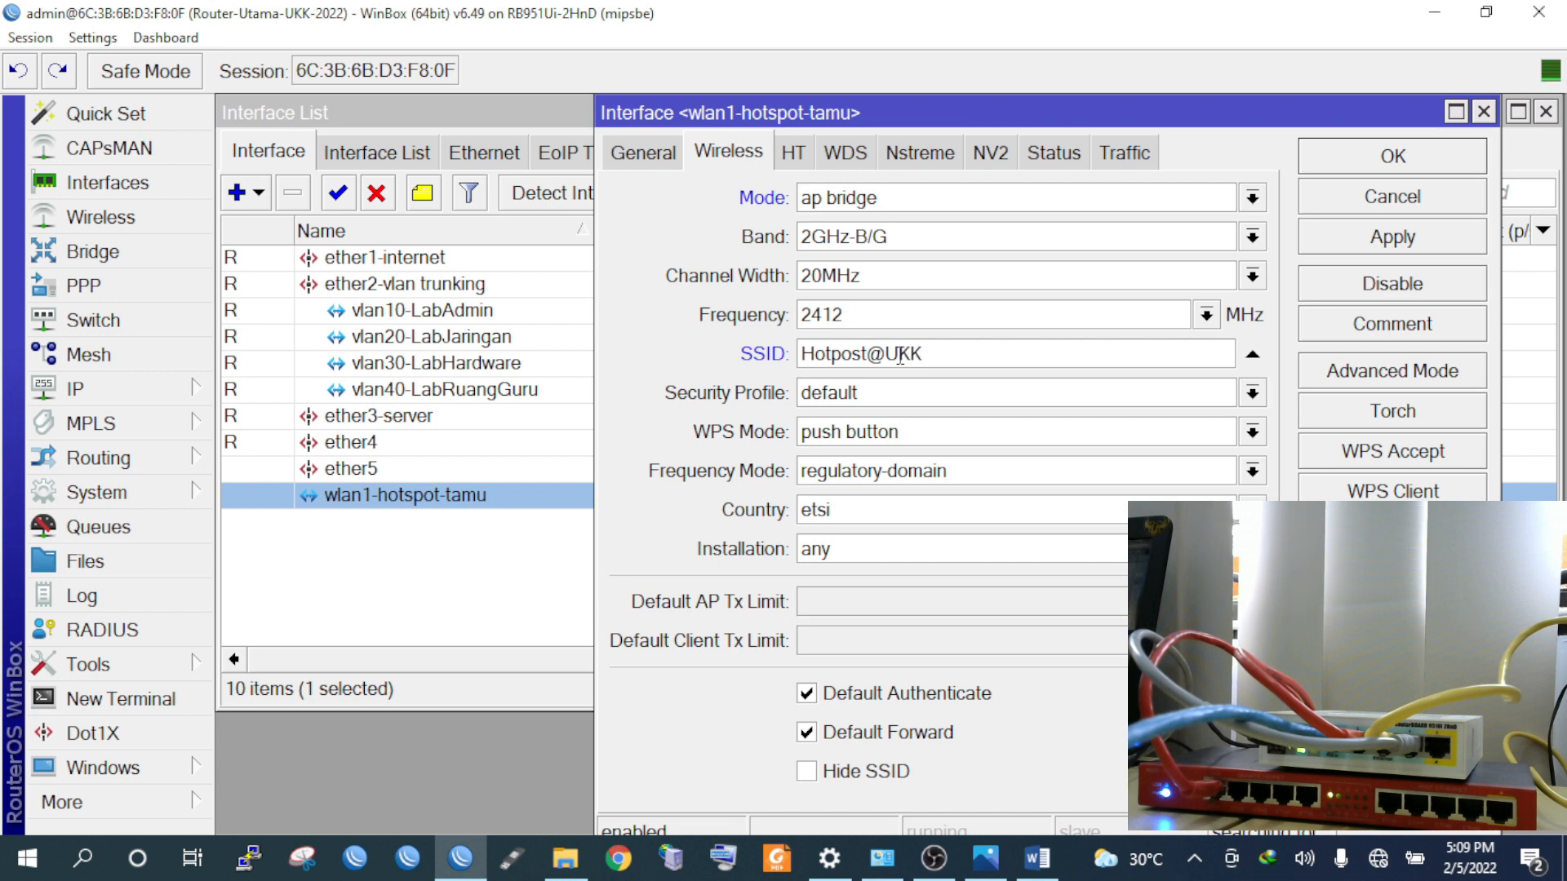
pyautogui.write('TKJ2022')
pyautogui.click(846, 366)
pyautogui.press('BackSpace')
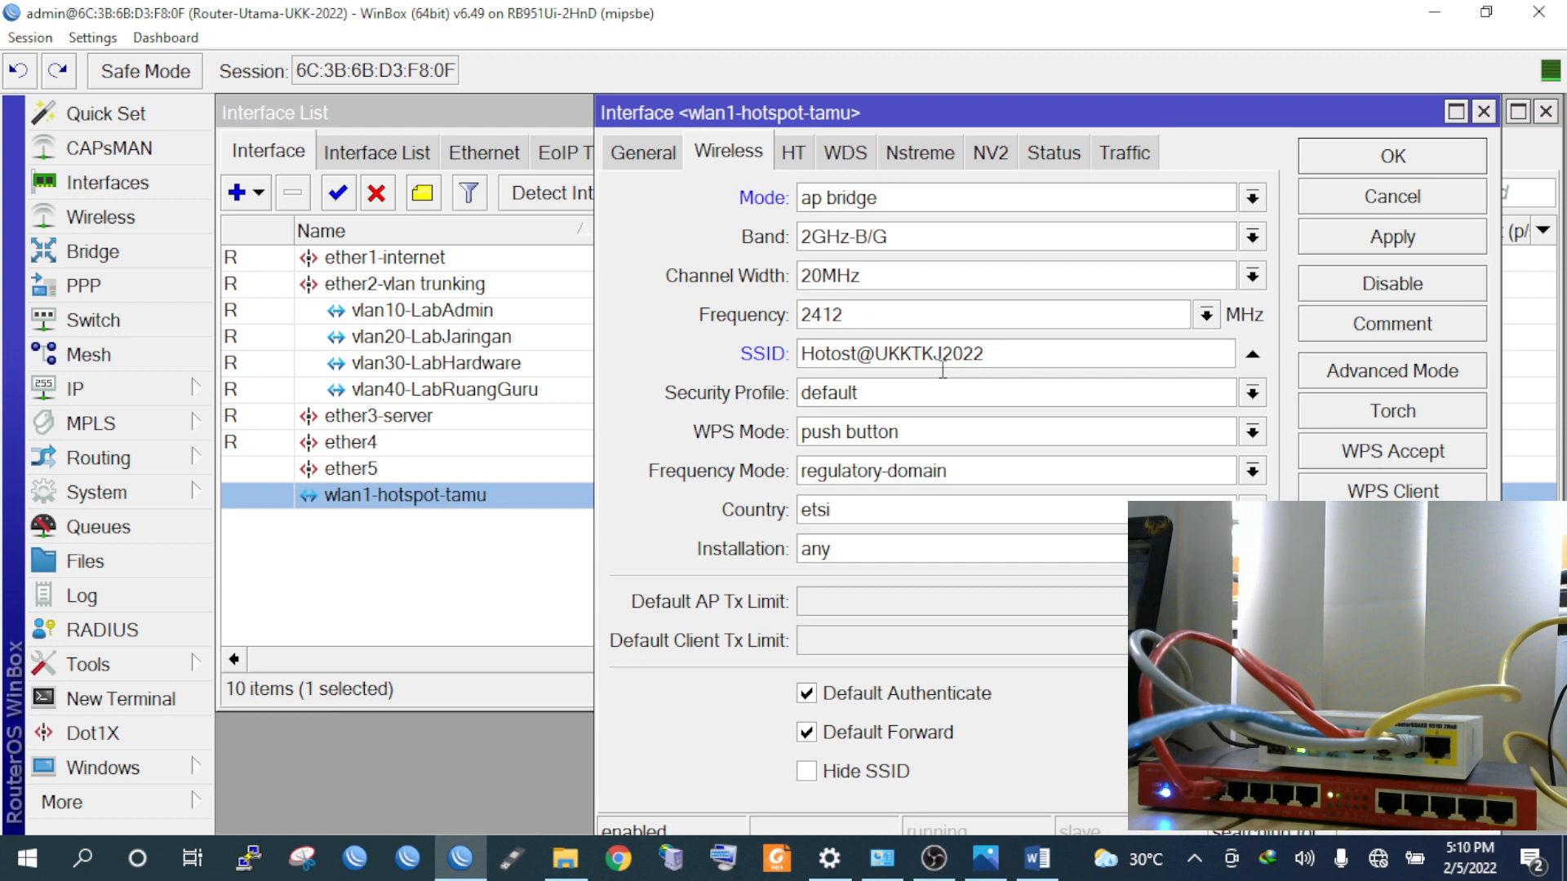
pyautogui.press('BackSpace')
pyautogui.press('BackSpace')
pyautogui.write('spo')
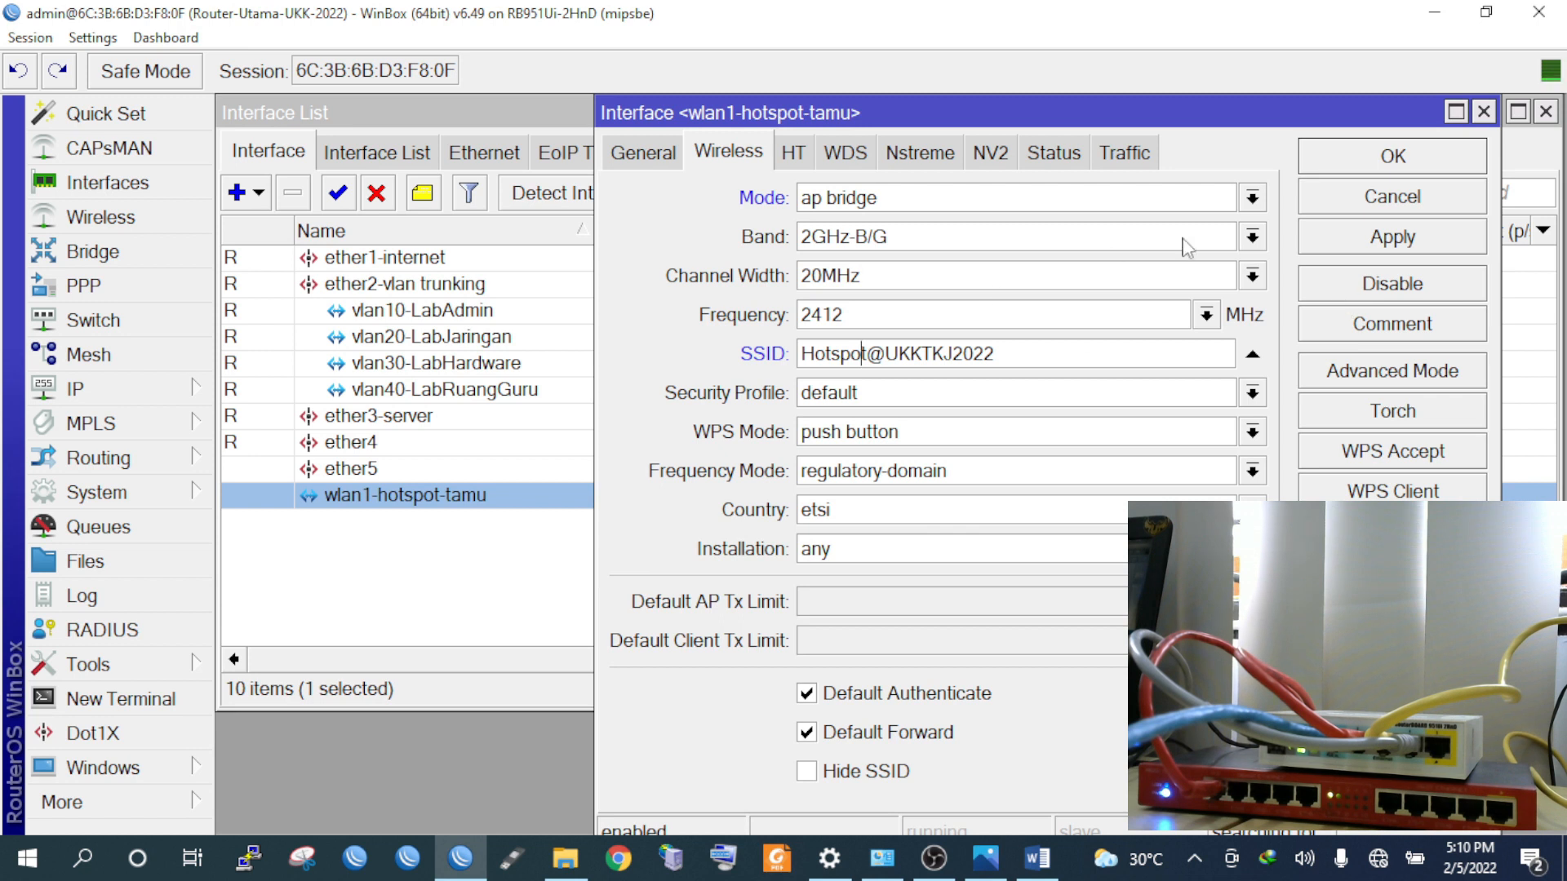
pyautogui.click(1364, 254)
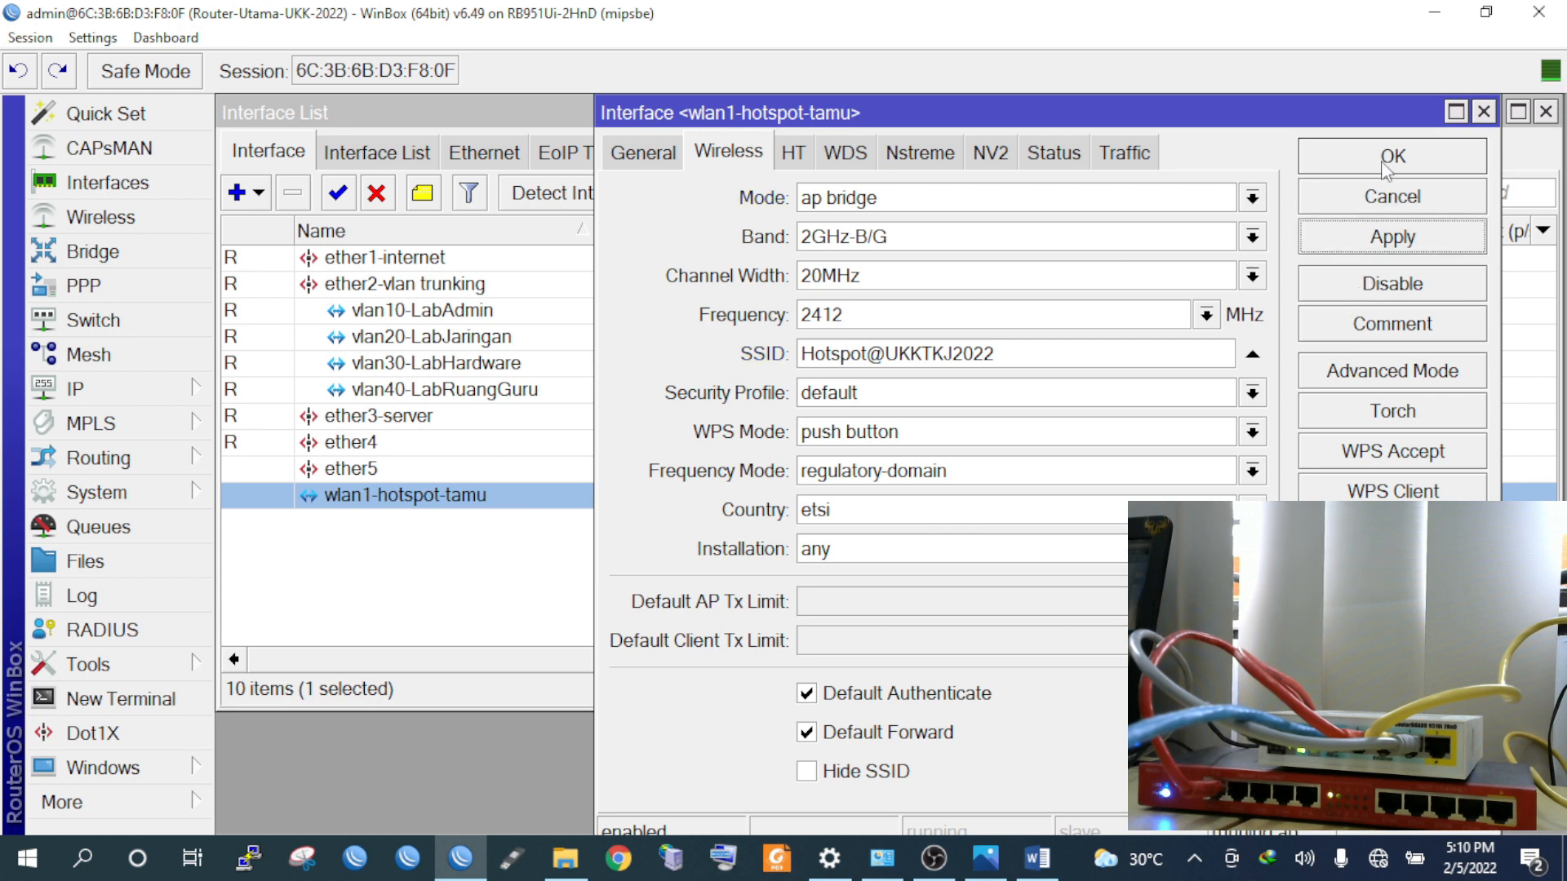
pyautogui.click(1385, 156)
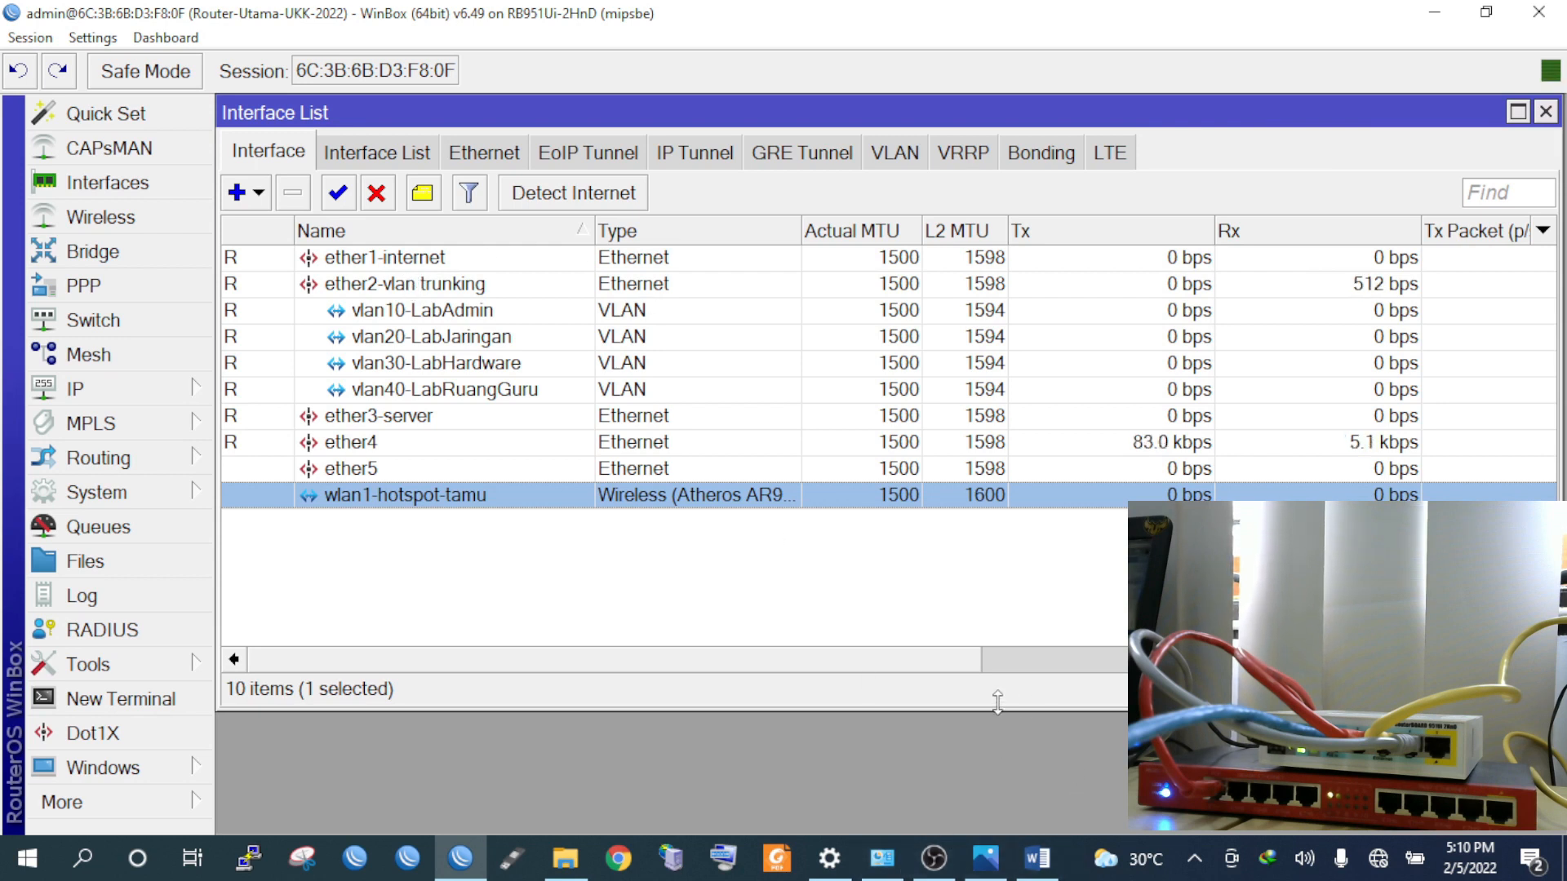
pyautogui.click(994, 863)
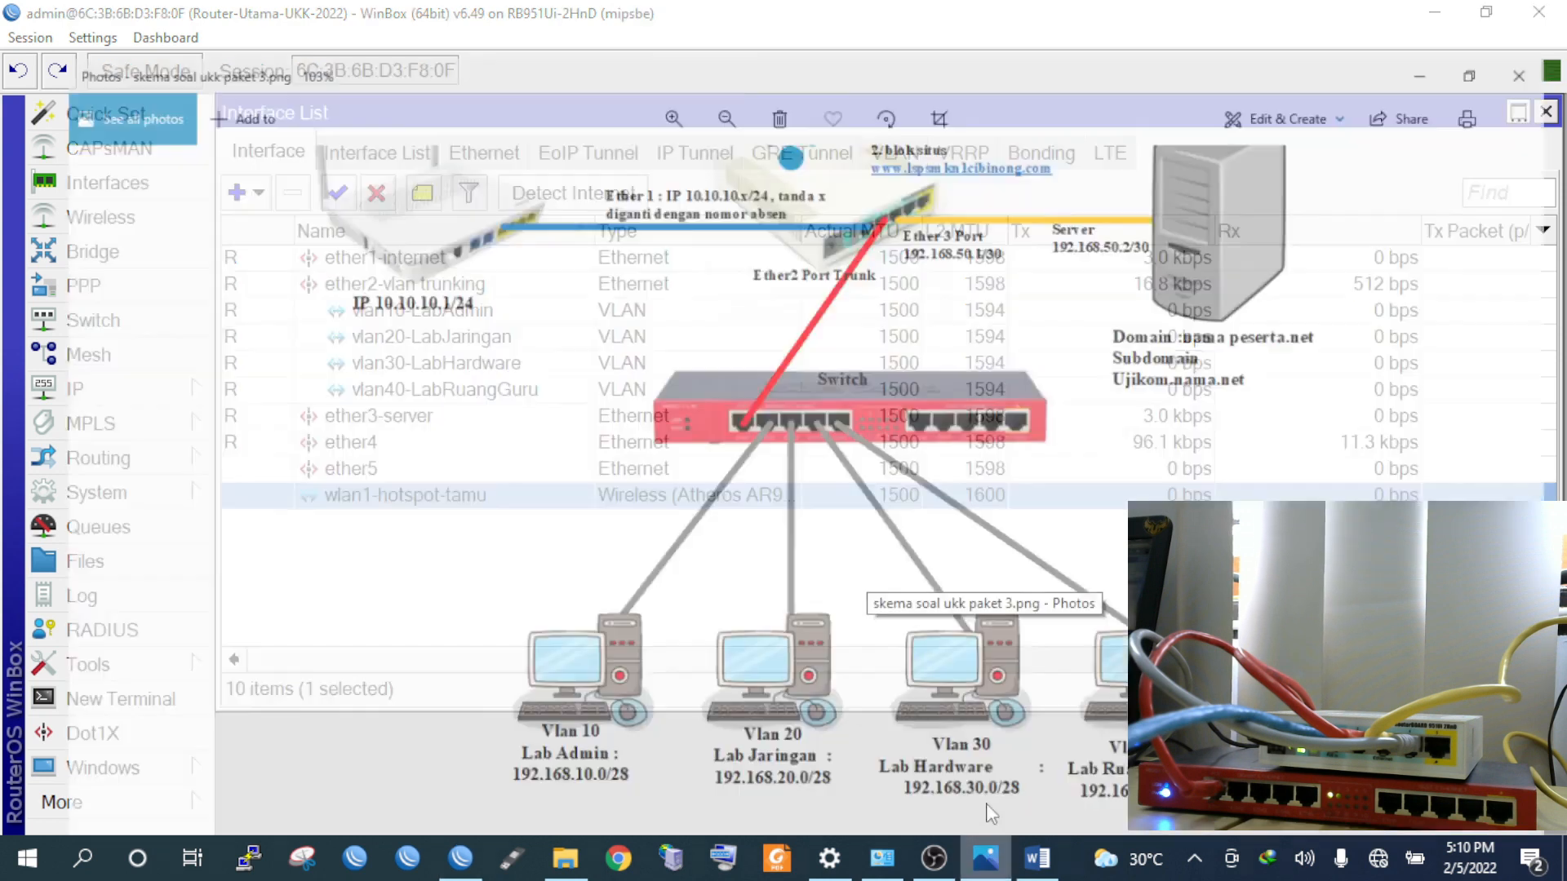
pyautogui.click(1038, 859)
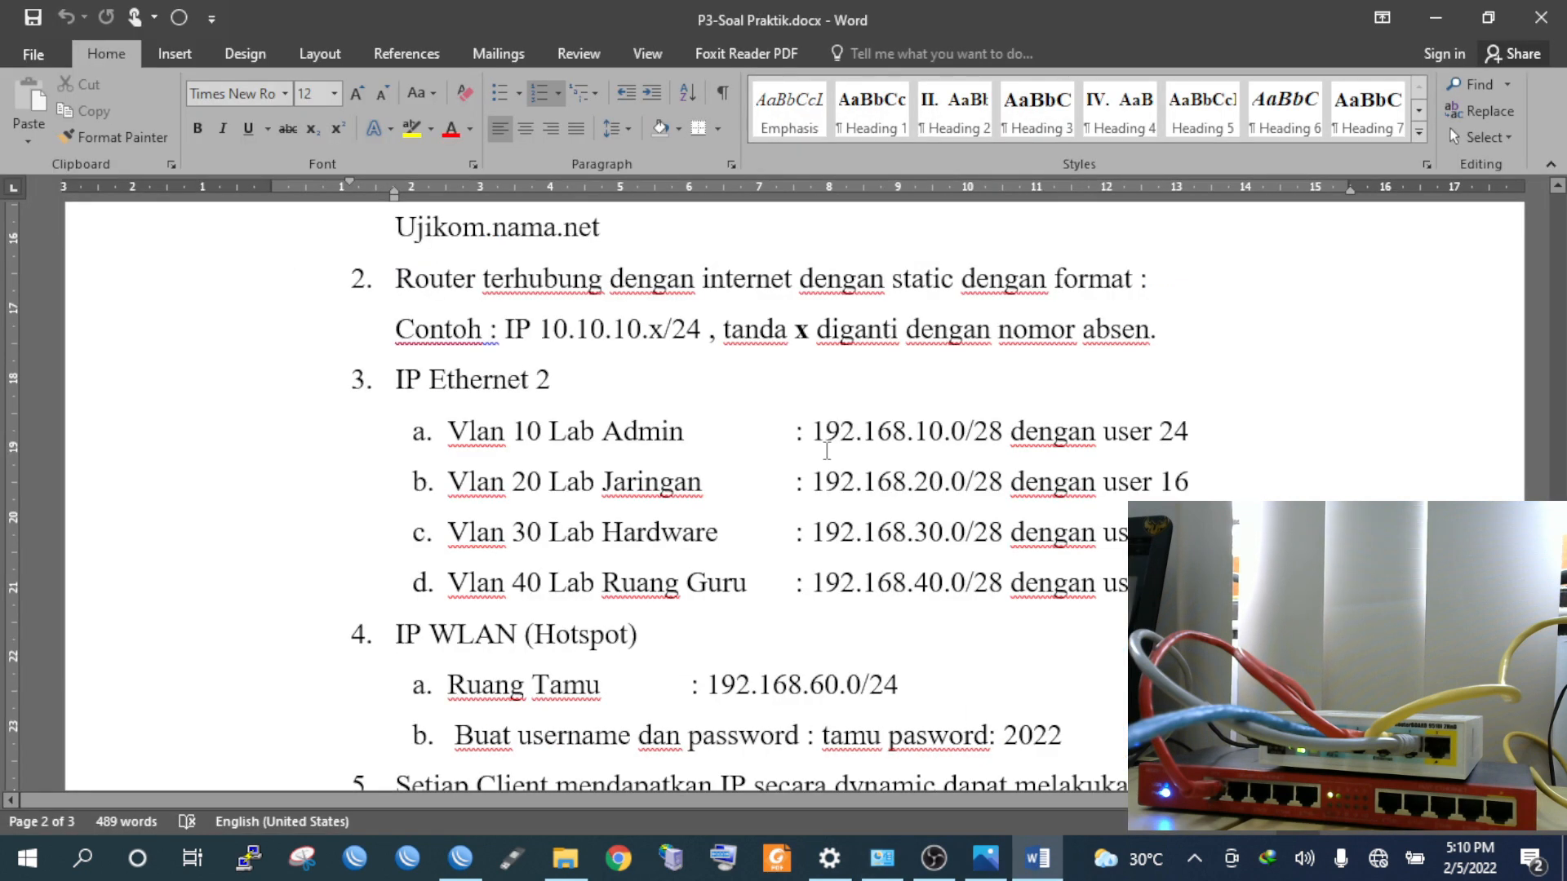
pyautogui.scroll(2, 827, 430)
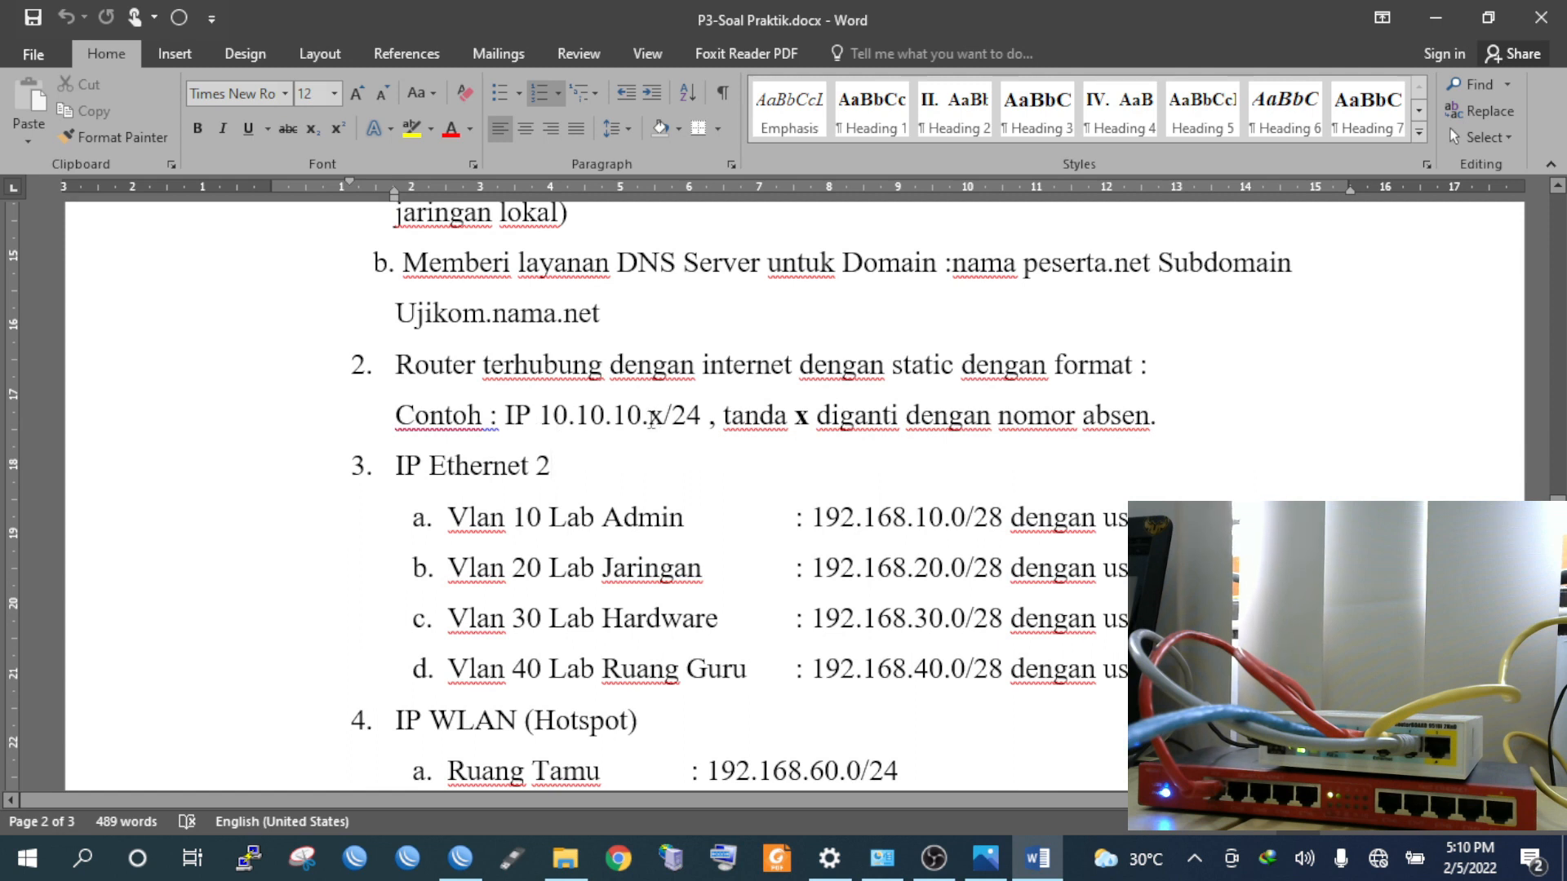
pyautogui.scroll(10, 936, 481)
pyautogui.moveTo(998, 541); pyautogui.dragTo(1166, 540)
pyautogui.scroll(-2, 851, 576)
pyautogui.scroll(-6, 851, 576)
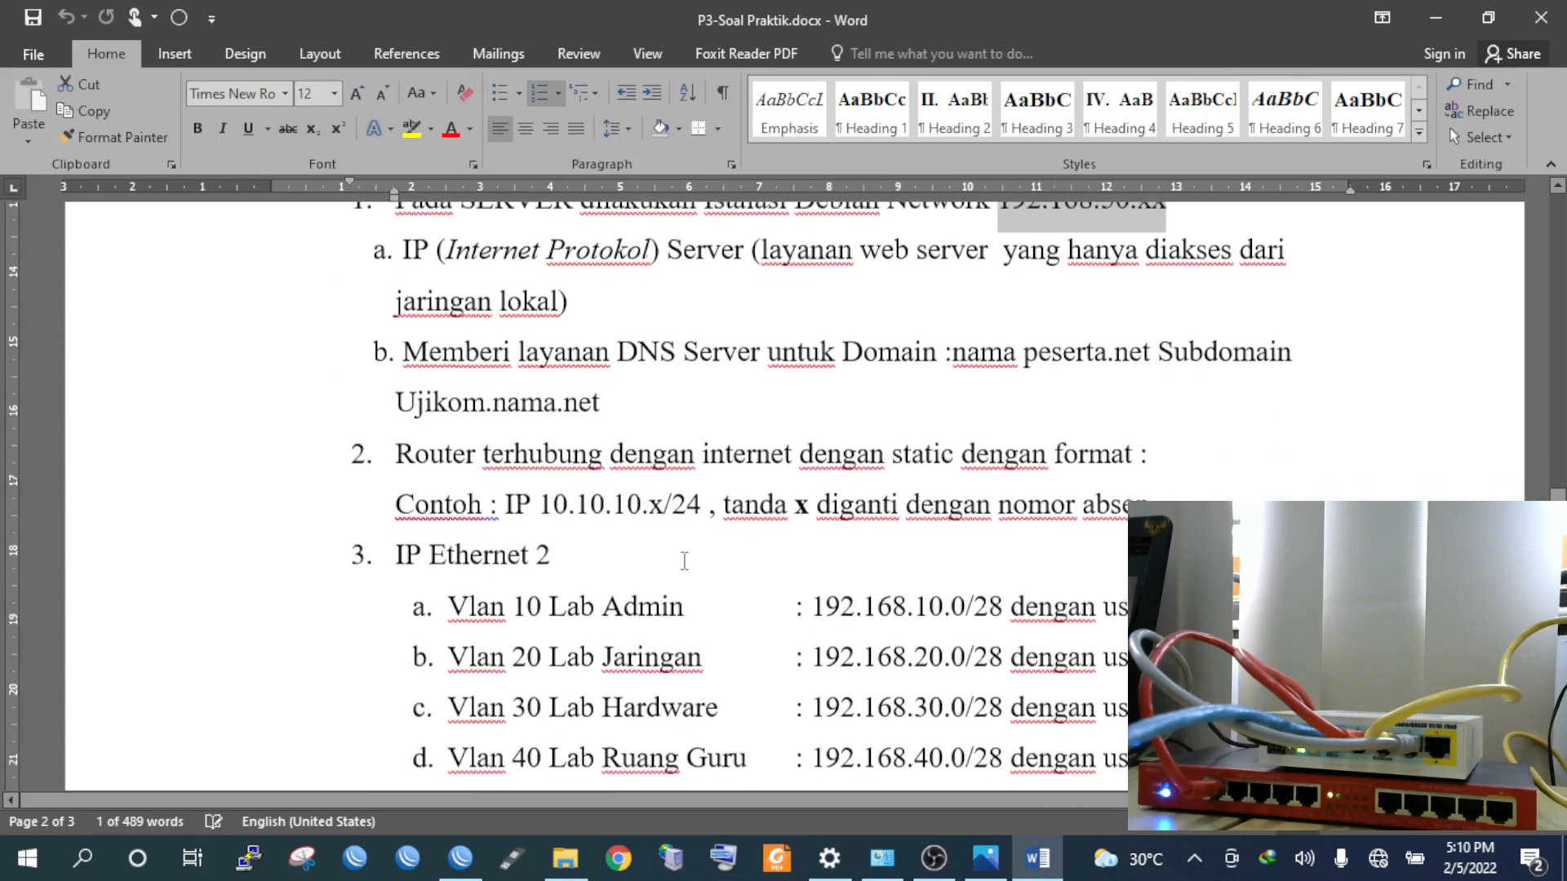
pyautogui.scroll(-2, 618, 525)
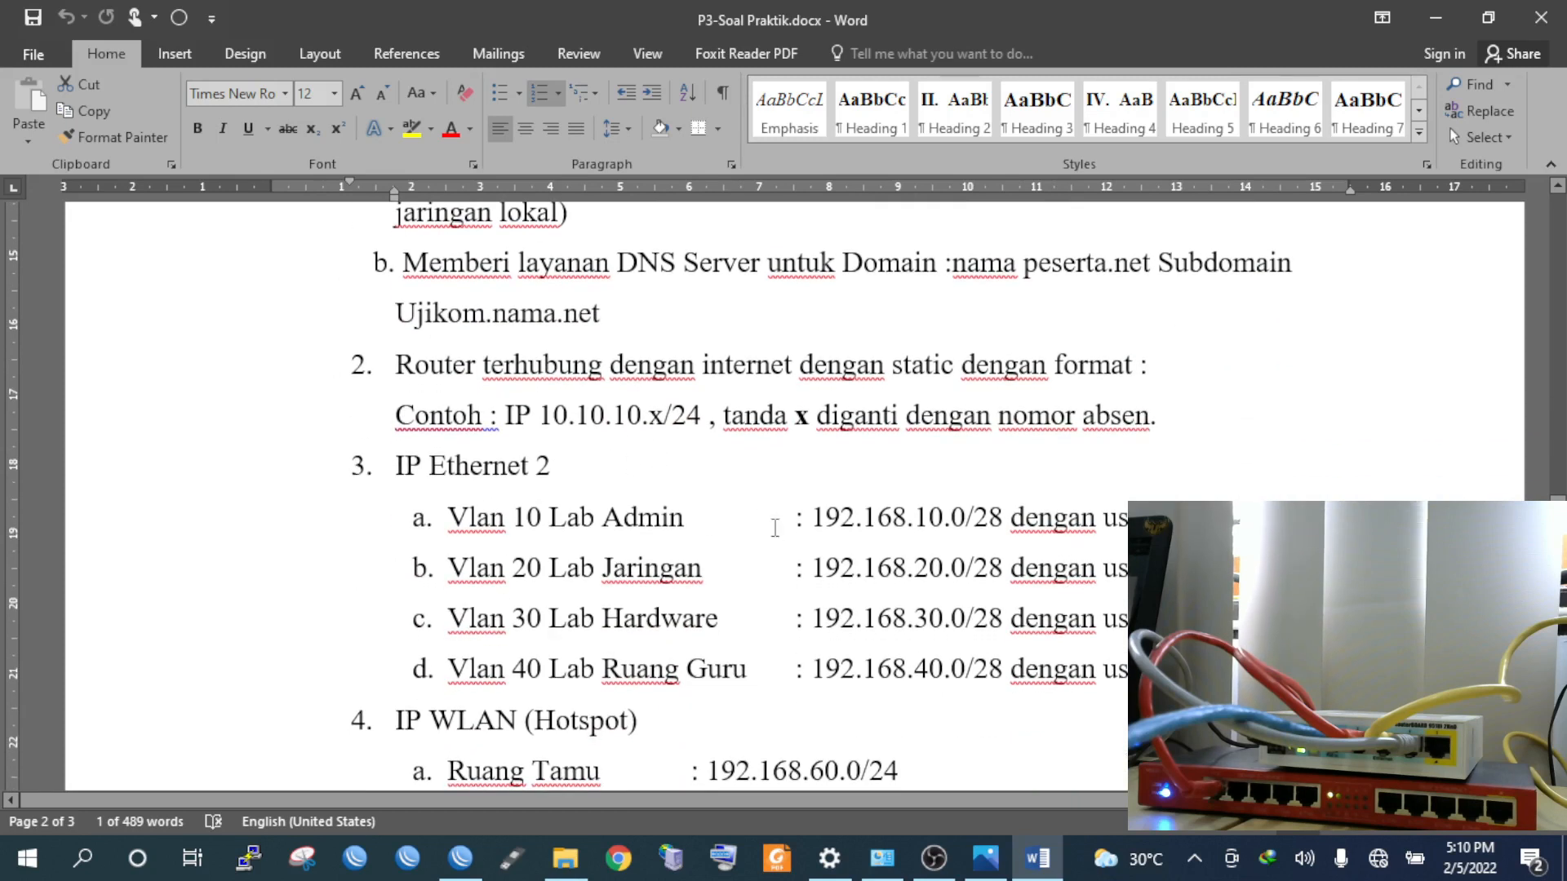
pyautogui.click(912, 538)
pyautogui.scroll(-2, 911, 538)
pyautogui.scroll(12, 1041, 571)
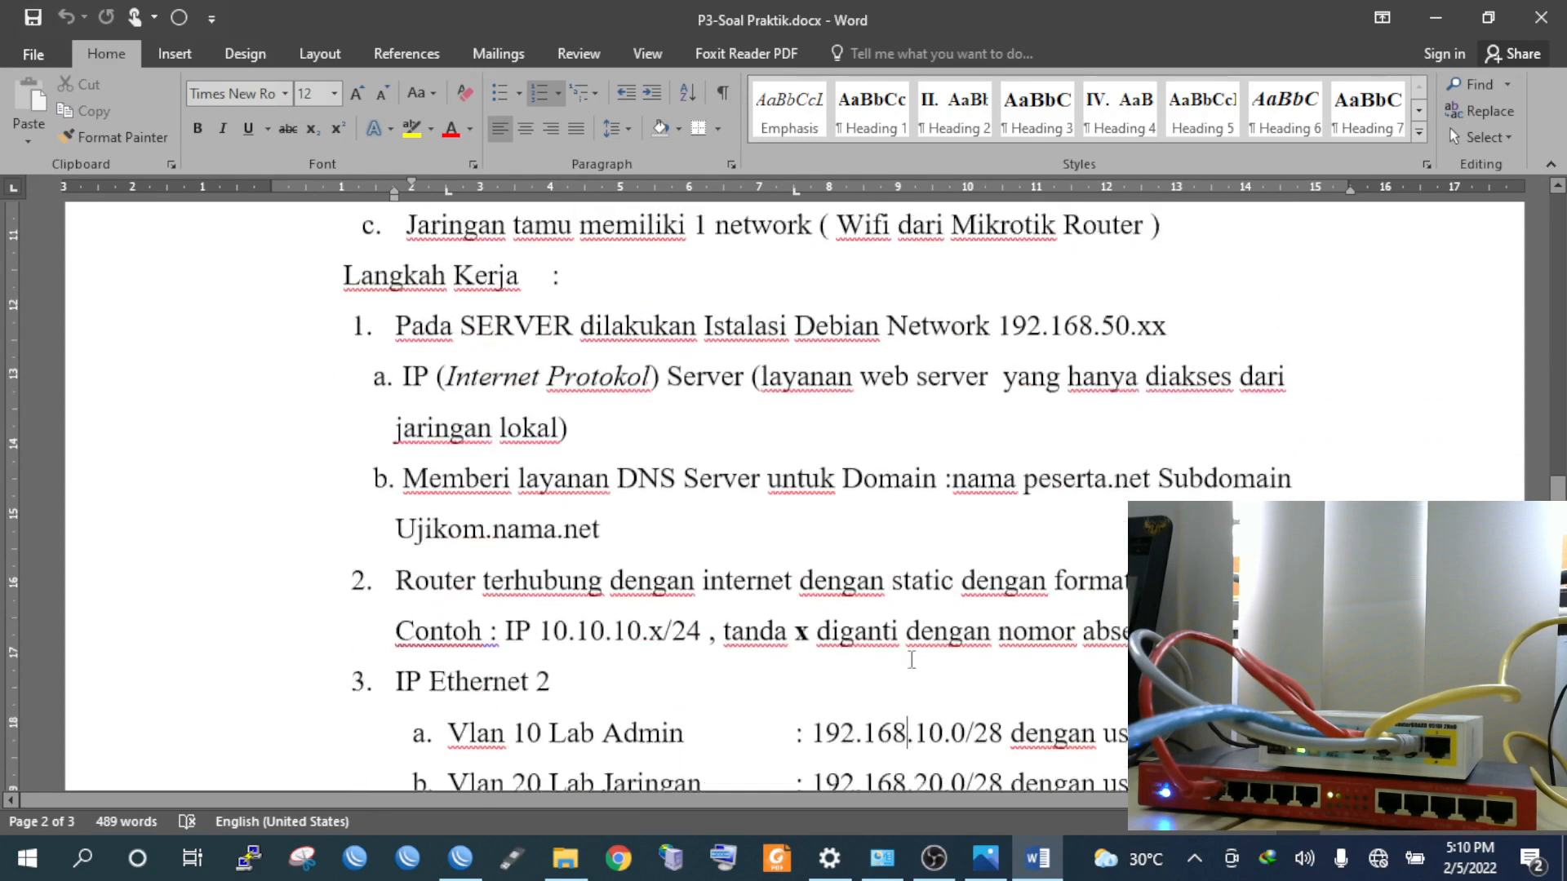
pyautogui.doubleClick(1043, 552)
pyautogui.scroll(-18, 1044, 553)
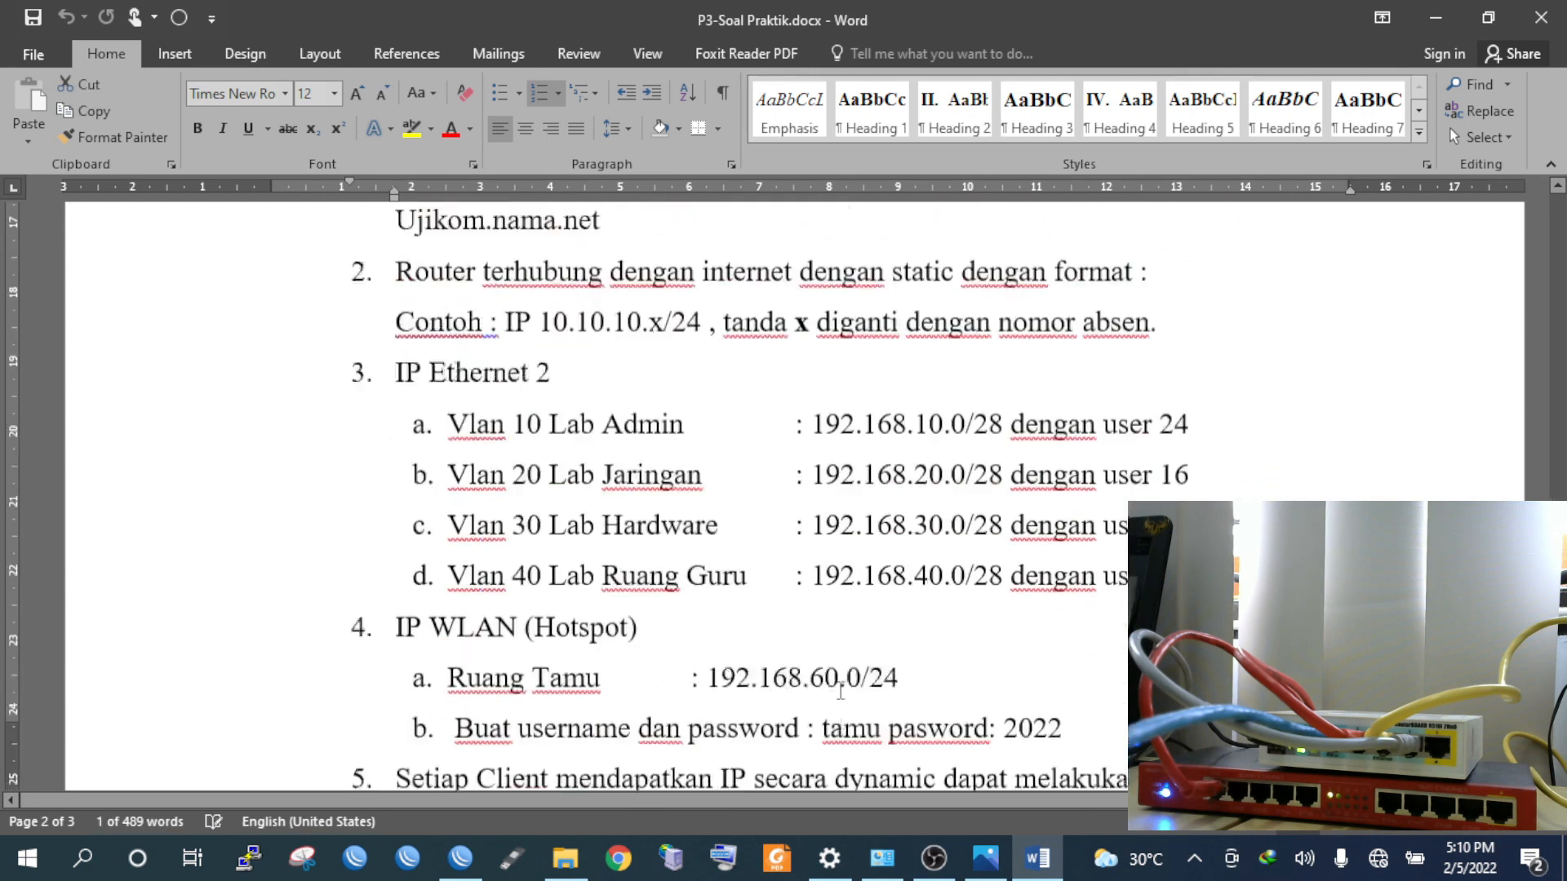
pyautogui.scroll(2, 861, 494)
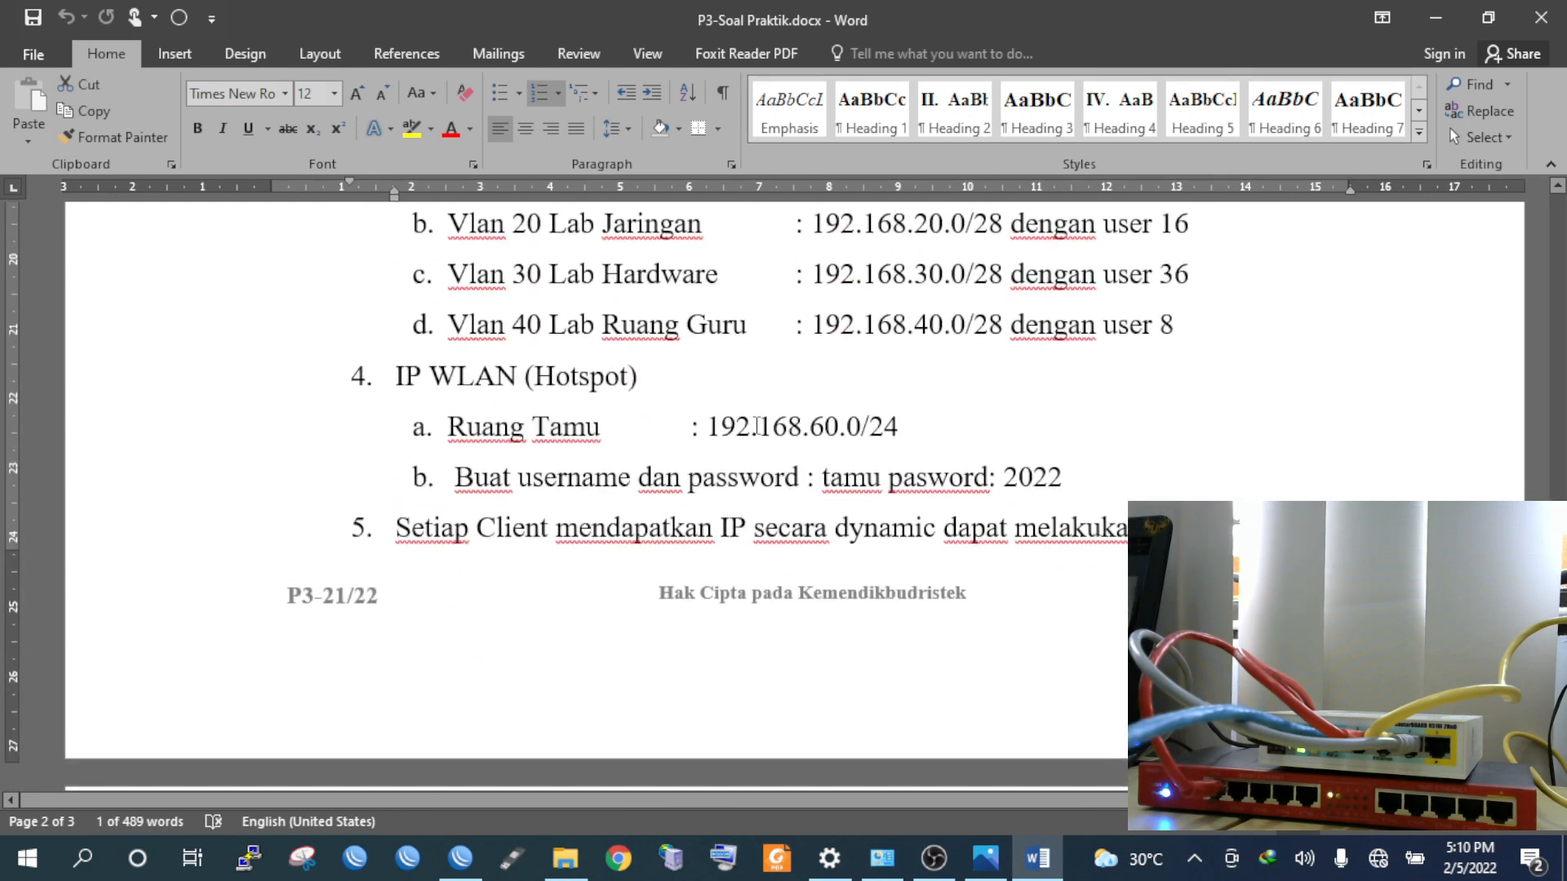
pyautogui.doubleClick(757, 426)
pyautogui.click(921, 429)
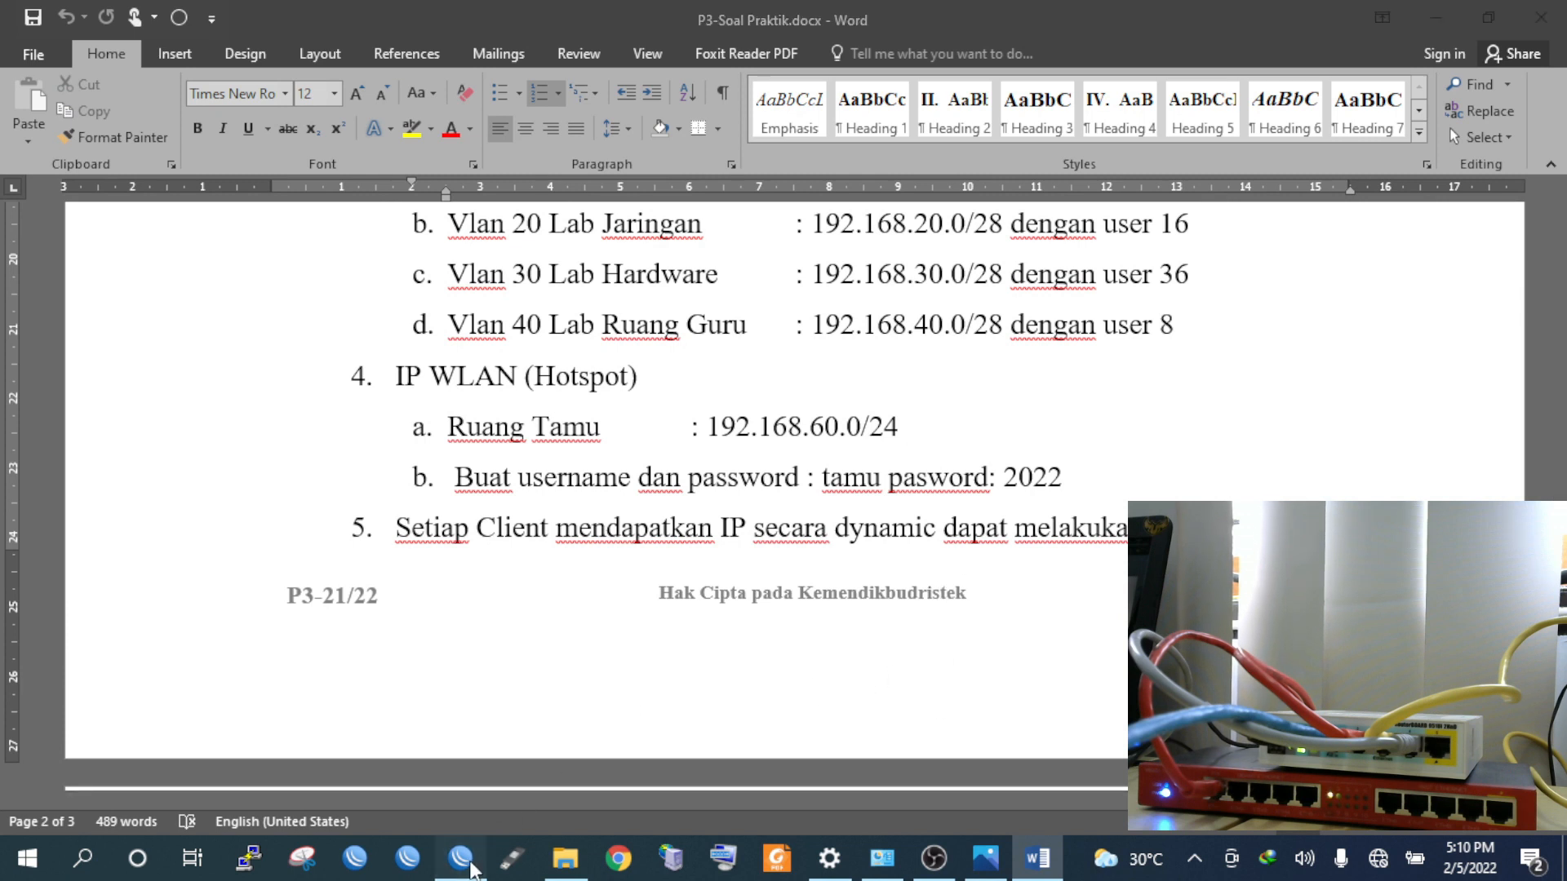
pyautogui.click(469, 863)
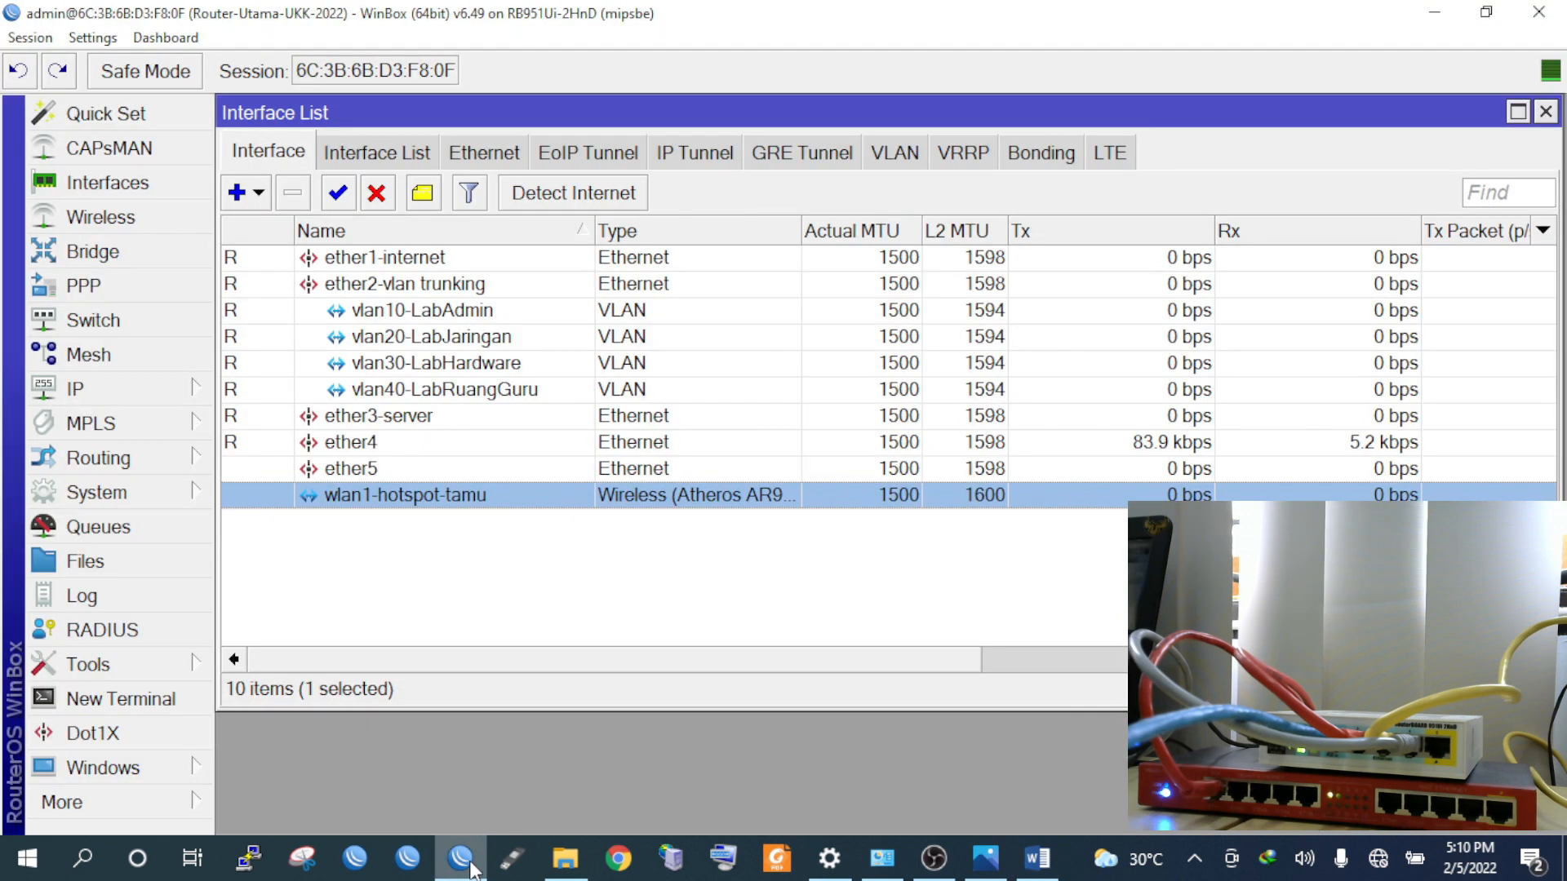
# Open IP > Addresses, begin a new address entry, then check the task sheet
pyautogui.click(1545, 113)
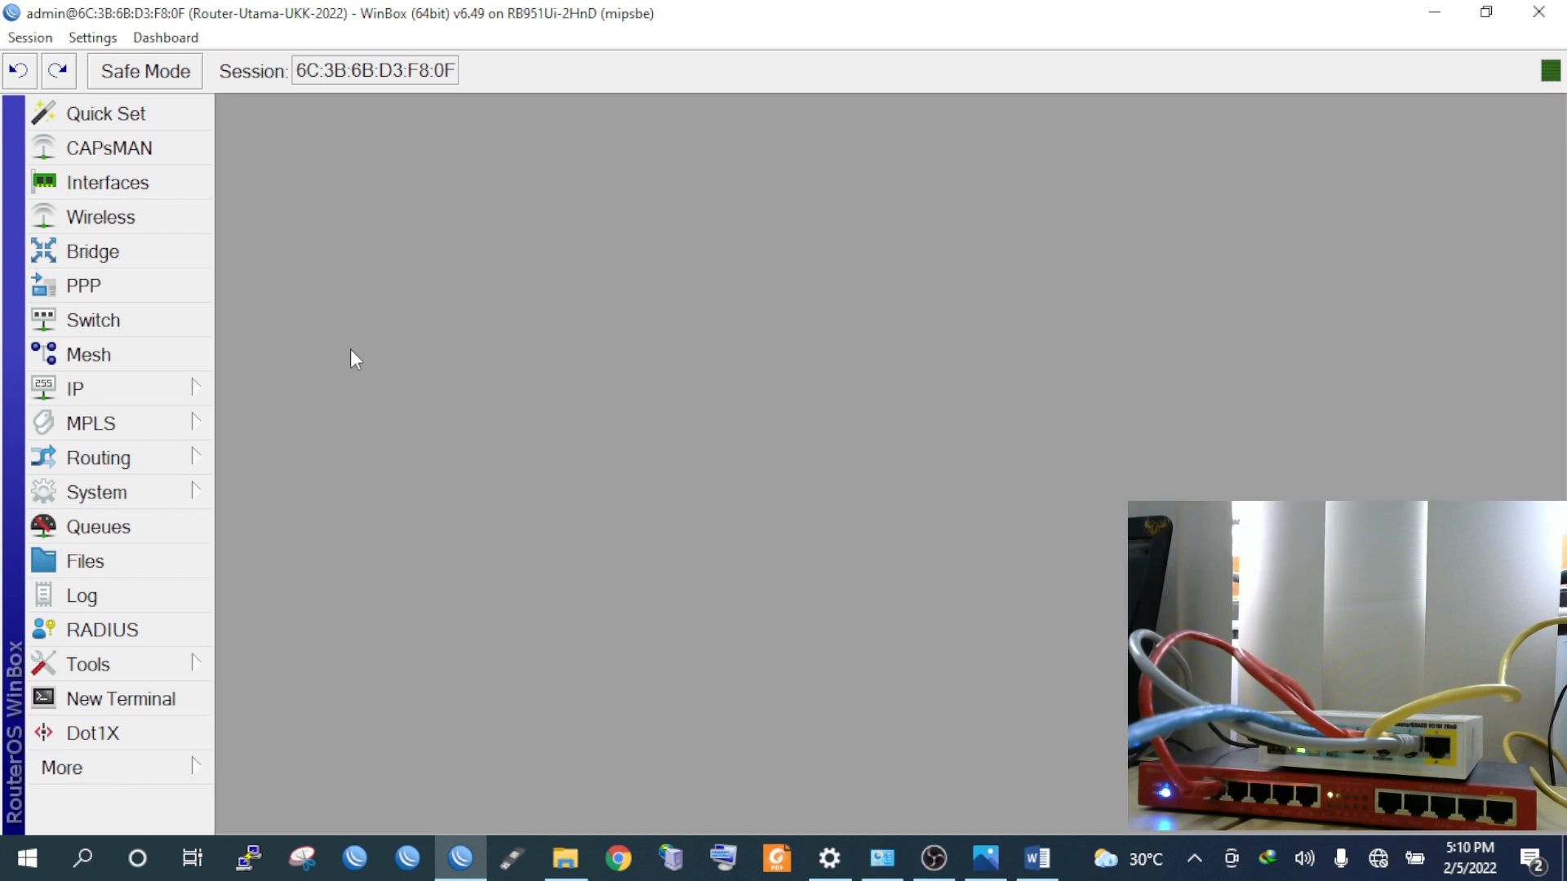
pyautogui.click(124, 391)
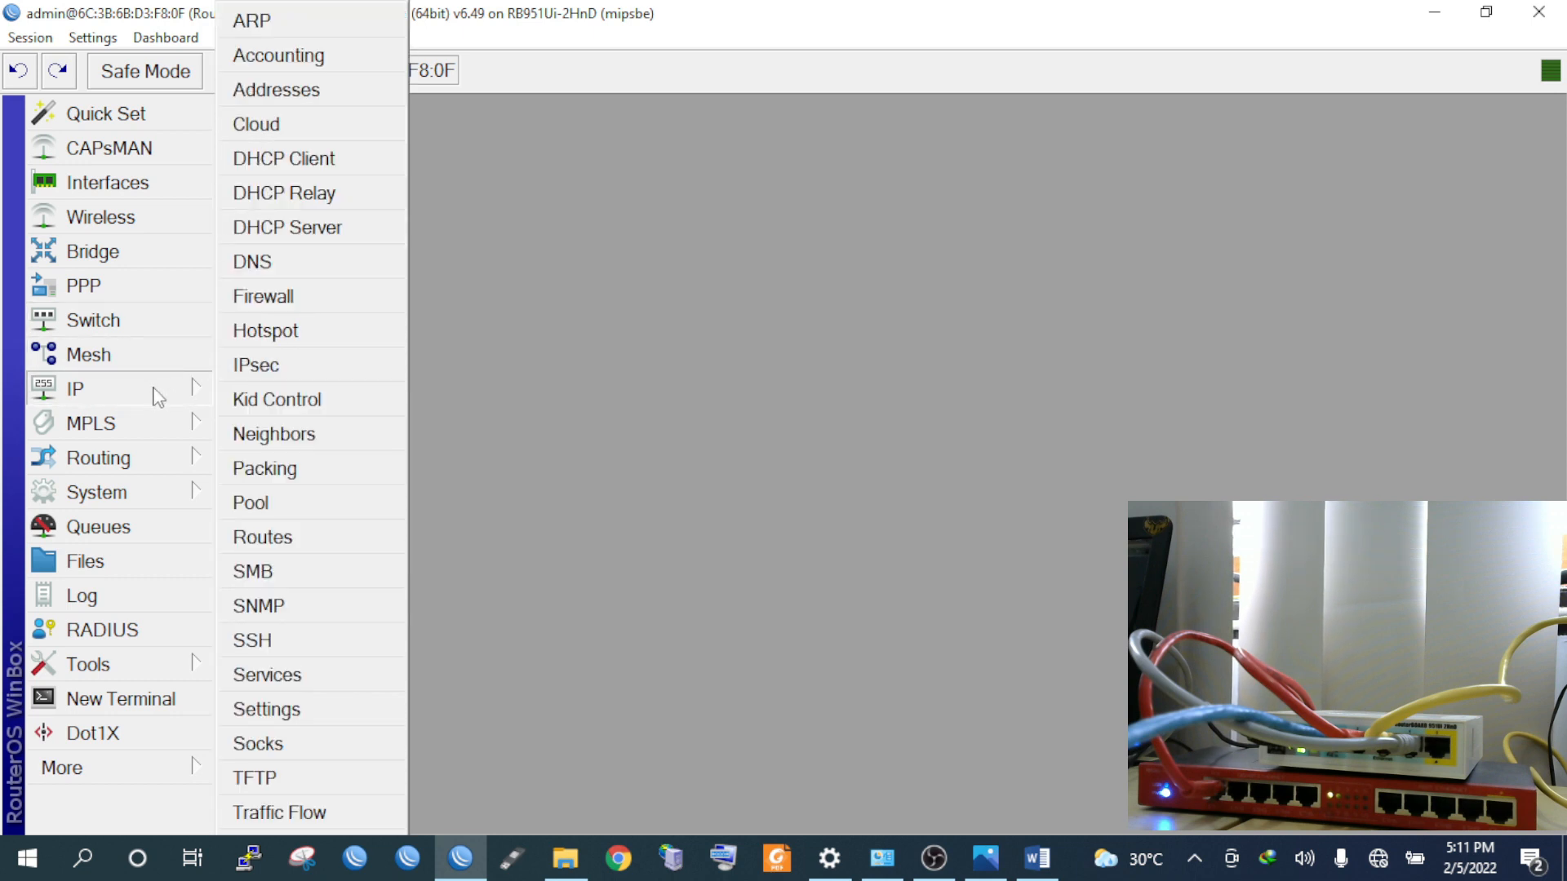
pyautogui.click(303, 88)
pyautogui.moveTo(784, 124); pyautogui.dragTo(671, 125)
pyautogui.click(520, 151)
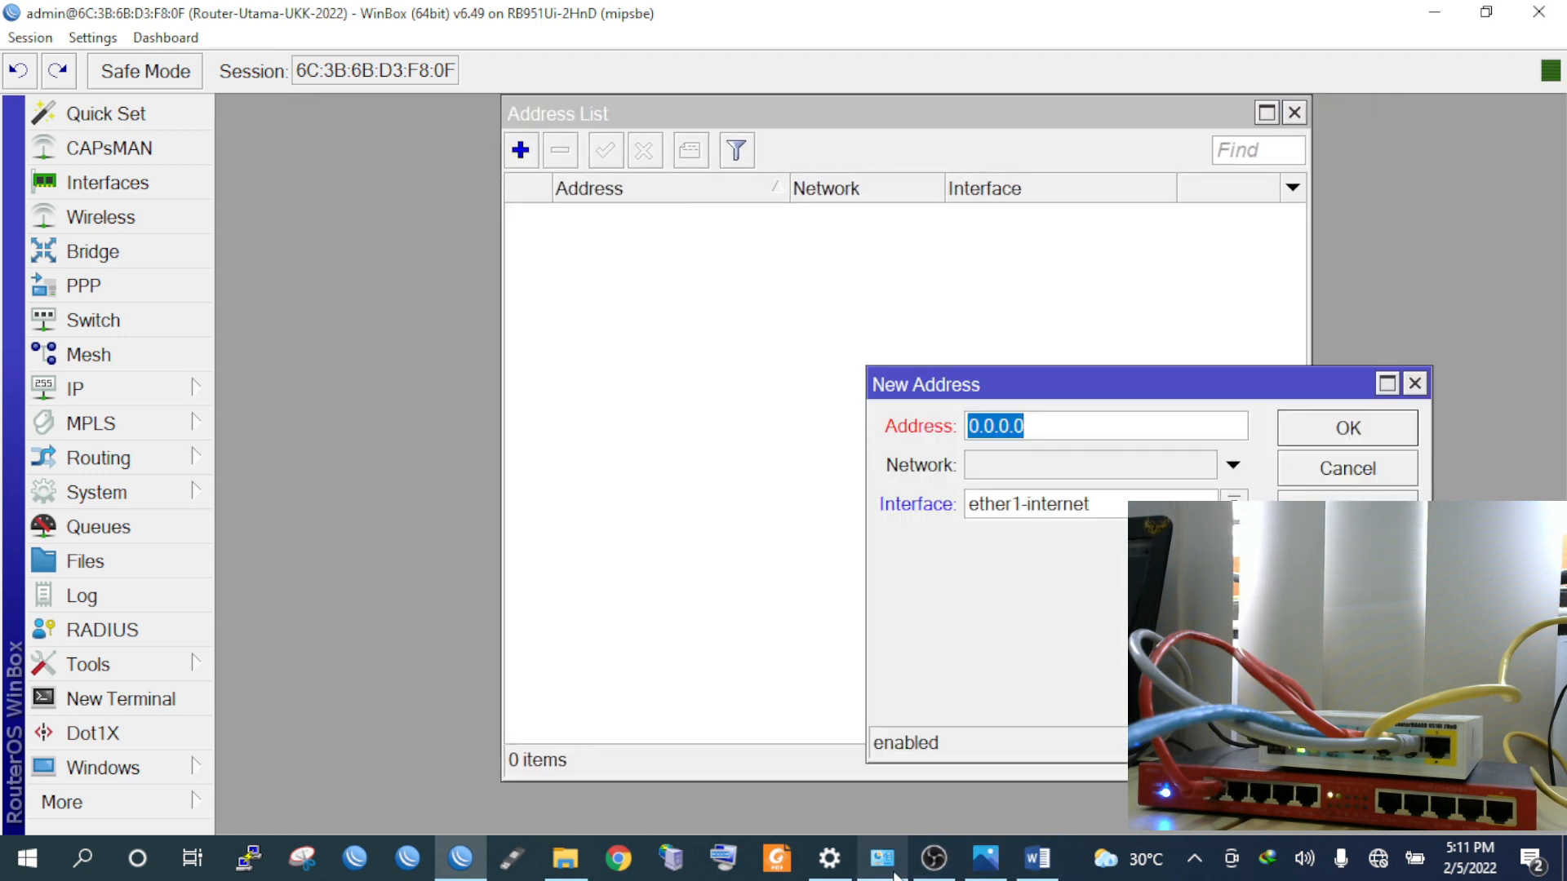
pyautogui.click(1031, 868)
pyautogui.scroll(8, 711, 589)
pyautogui.scroll(-1, 690, 575)
pyautogui.scroll(1, 685, 574)
pyautogui.scroll(1, 686, 574)
pyautogui.scroll(-2, 686, 574)
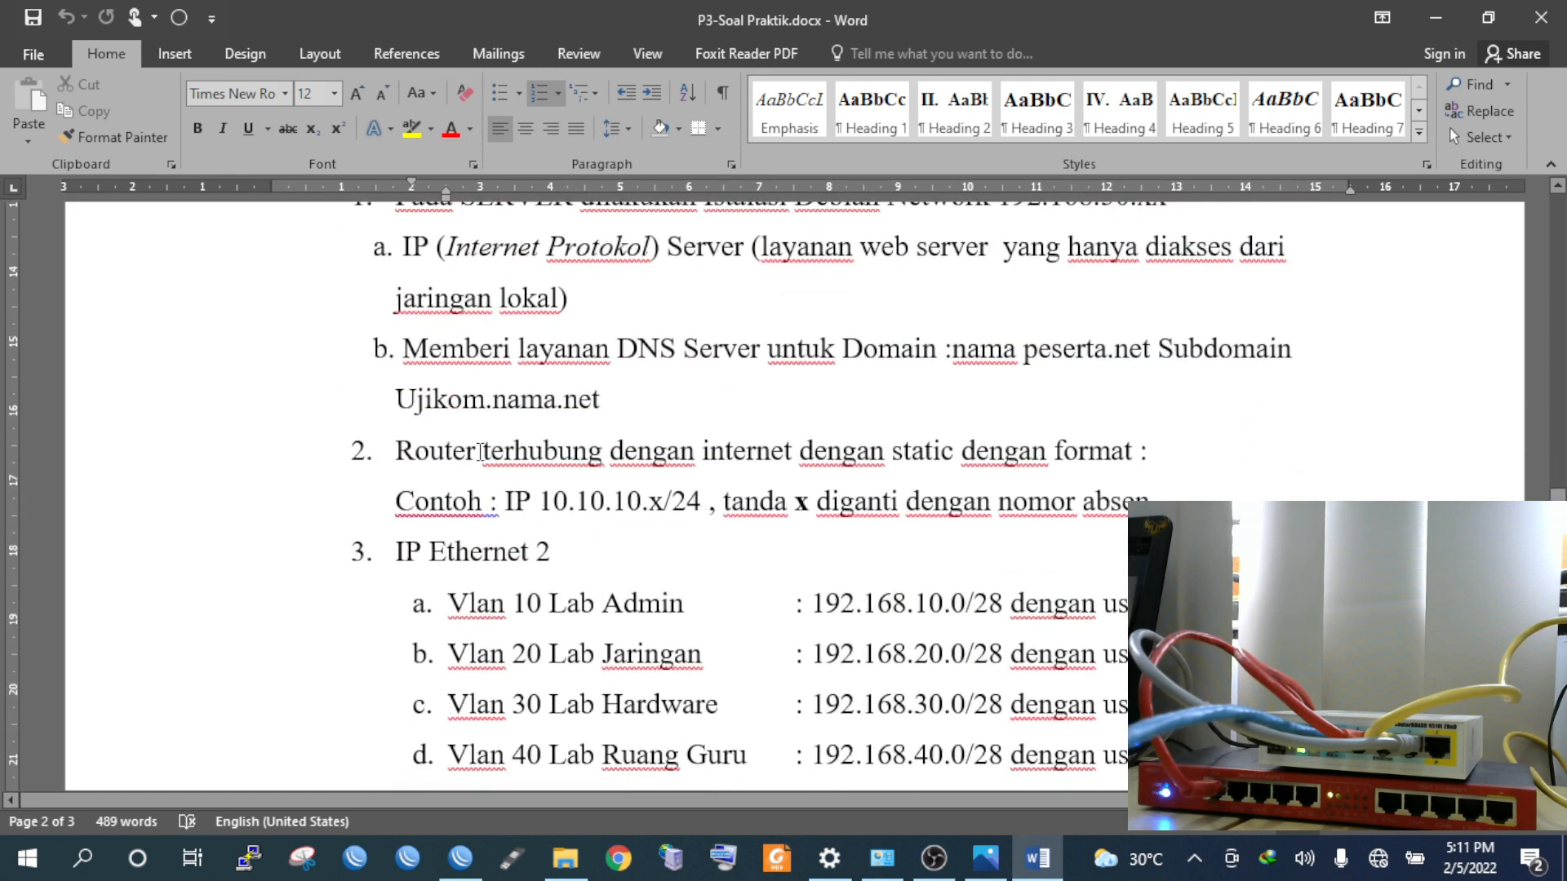
pyautogui.moveTo(757, 451); pyautogui.dragTo(1050, 454)
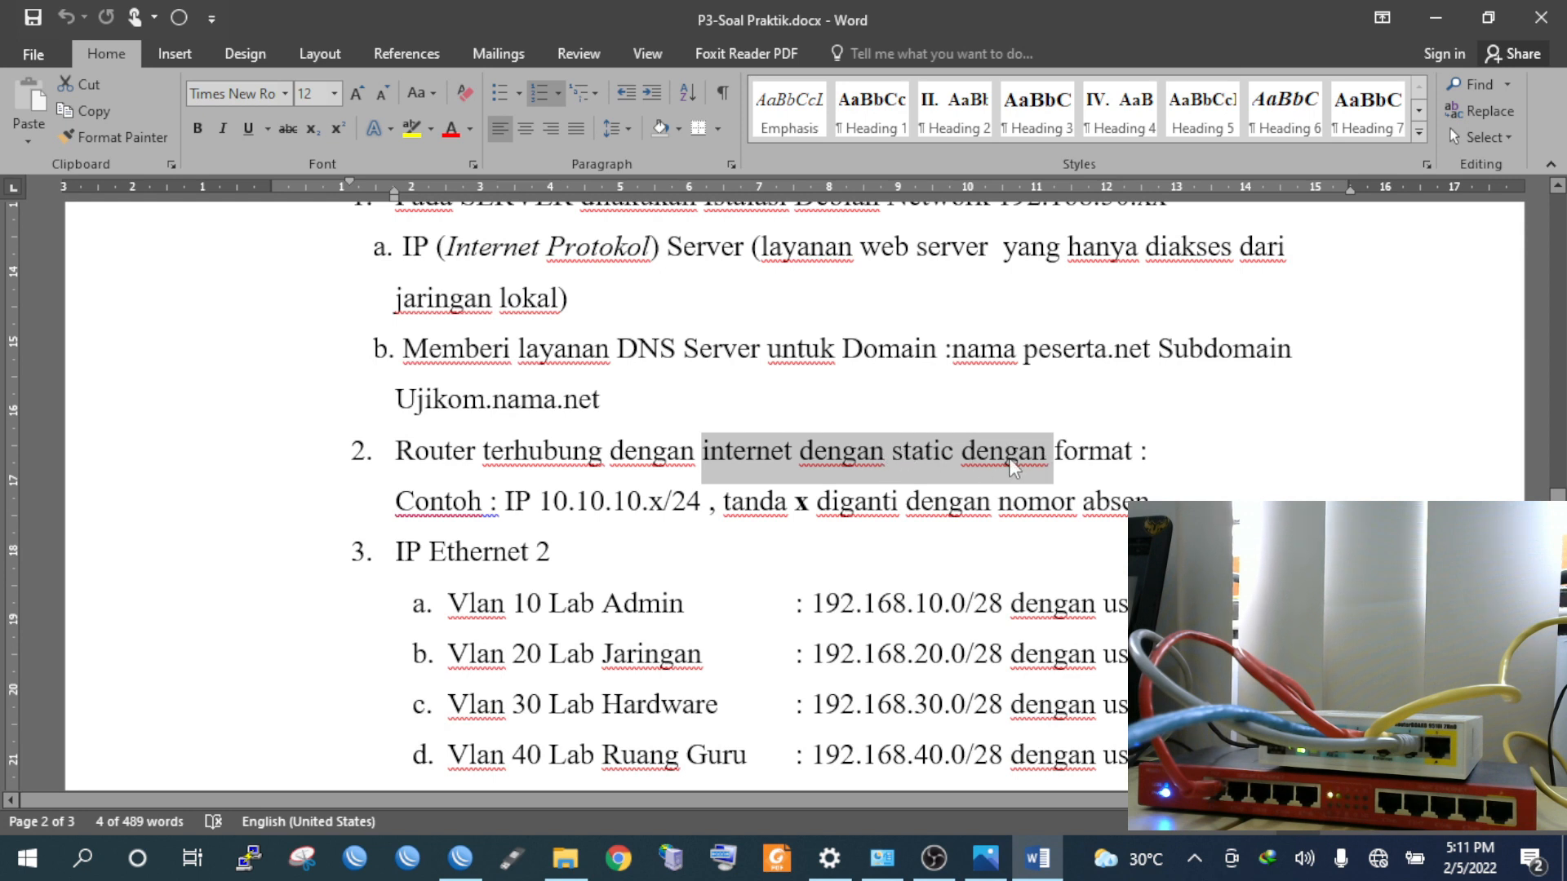
pyautogui.scroll(-1, 1011, 467)
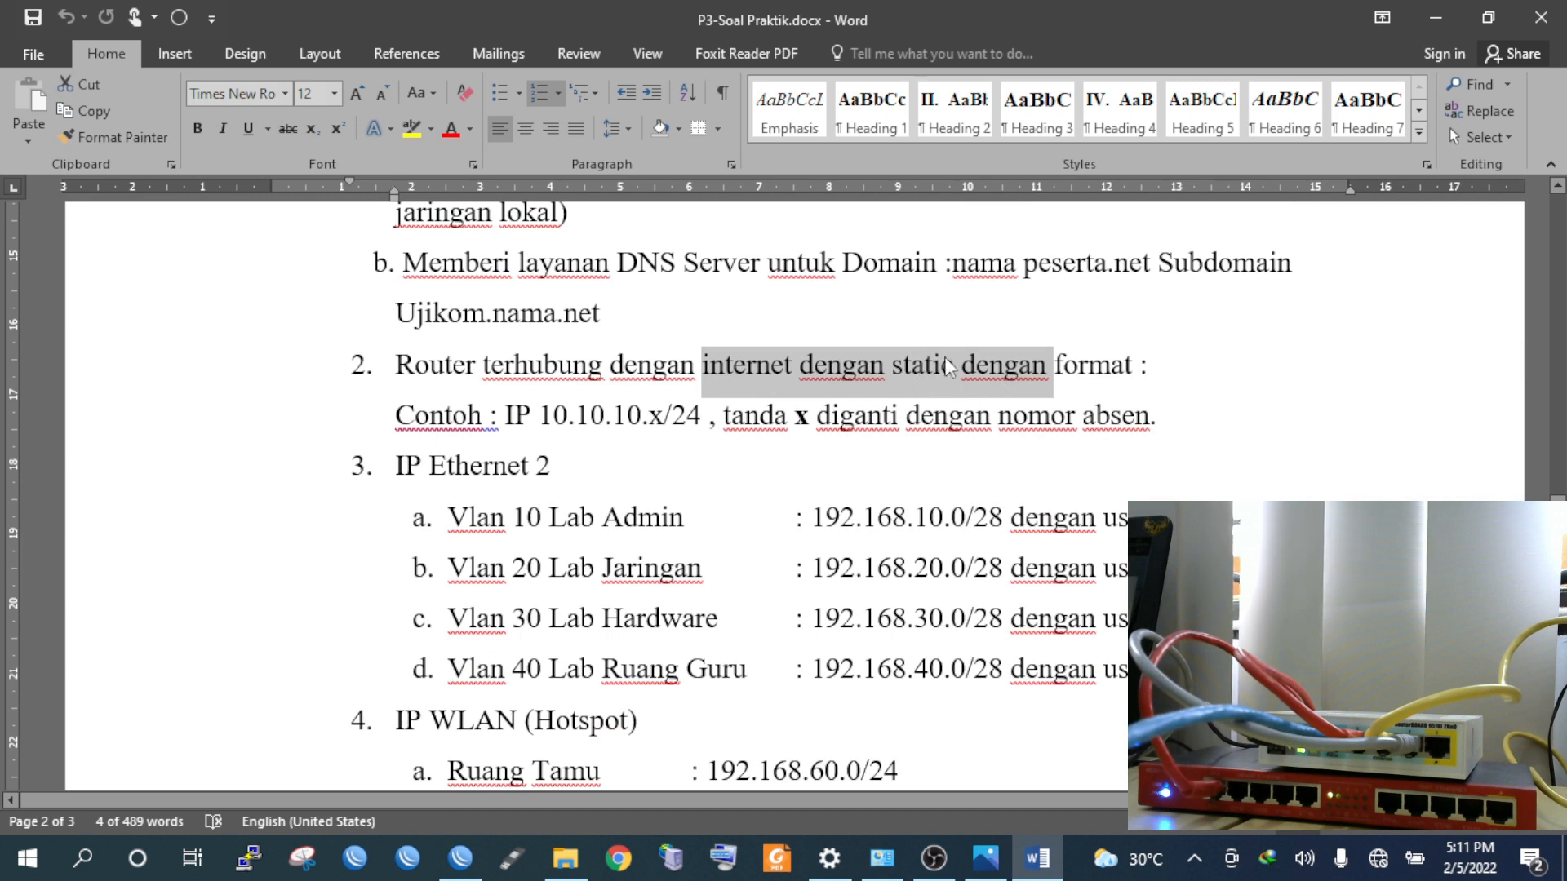
# Enter the address 10.10.10.2/24 in the new address entry
pyautogui.click(461, 857)
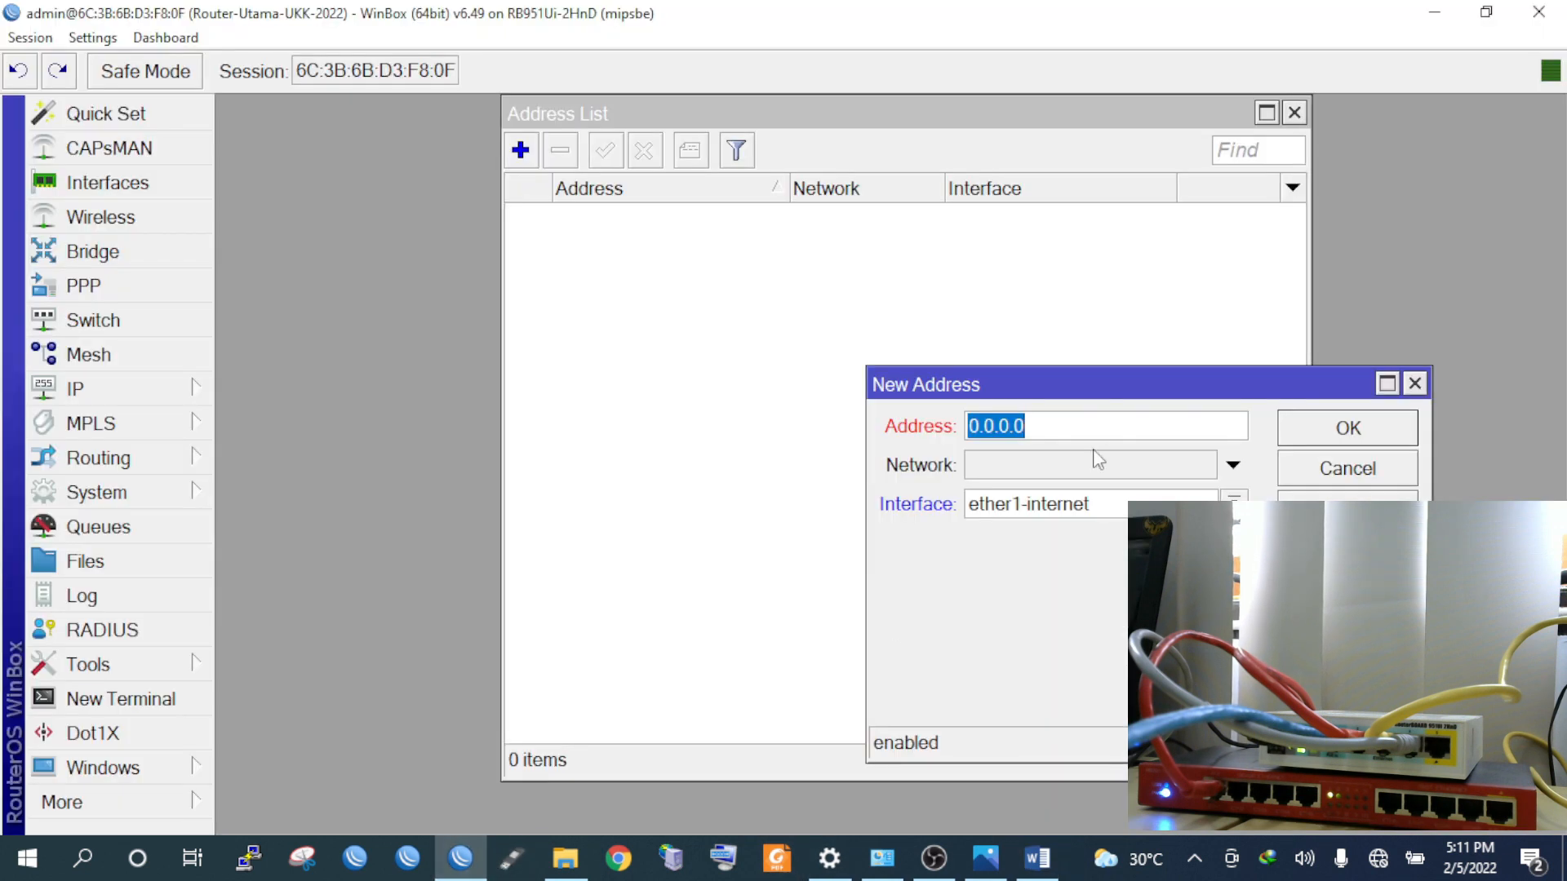
pyautogui.moveTo(1107, 394); pyautogui.dragTo(795, 242)
pyautogui.moveTo(715, 107); pyautogui.dragTo(590, 105)
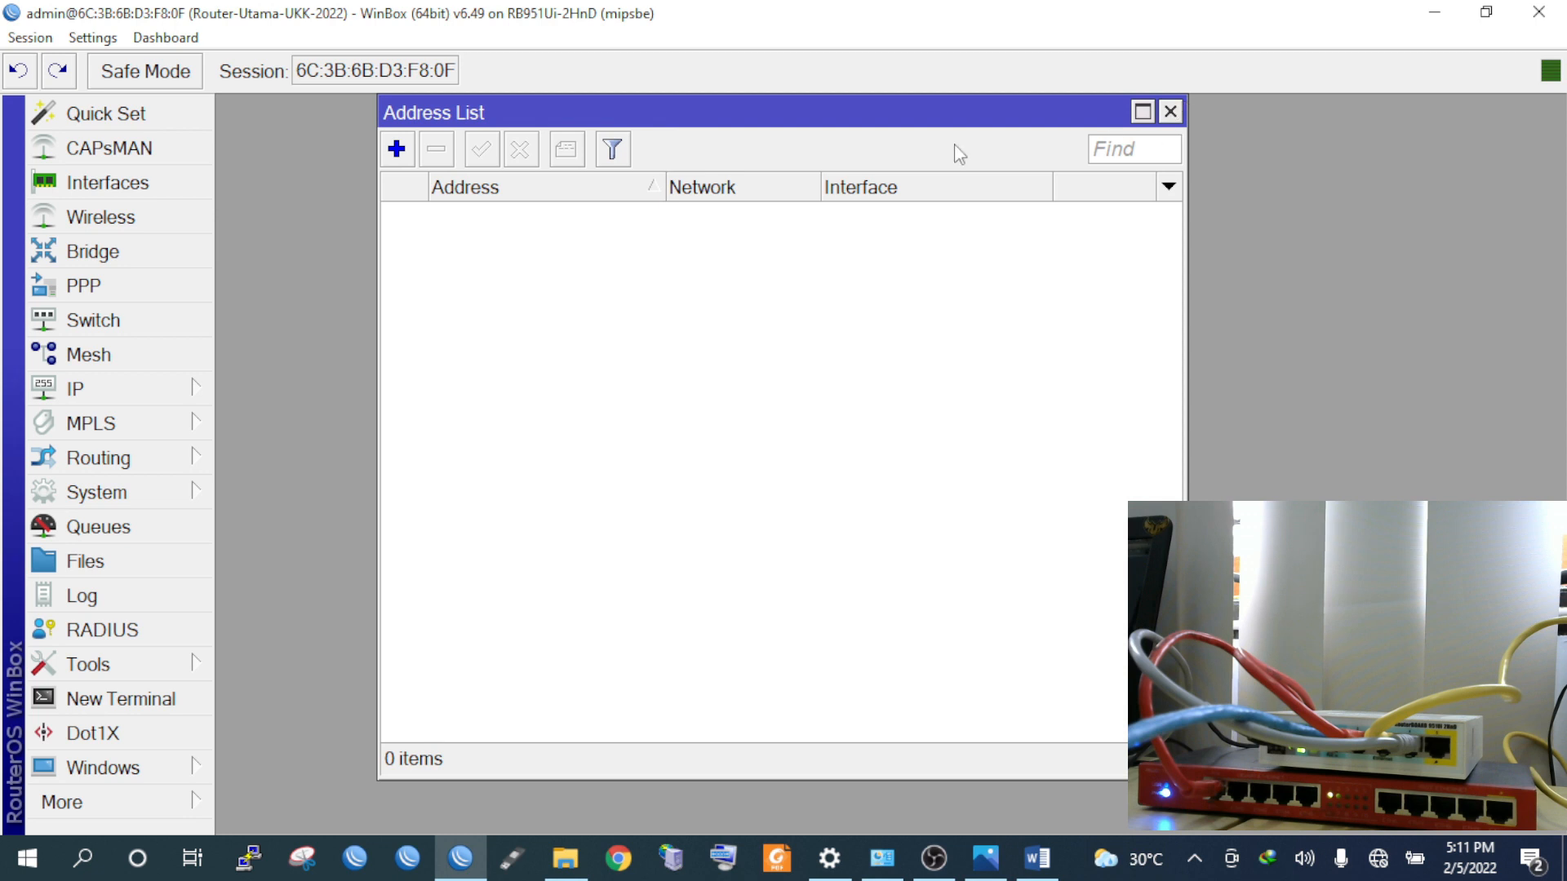
pyautogui.moveTo(682, 122); pyautogui.dragTo(620, 304)
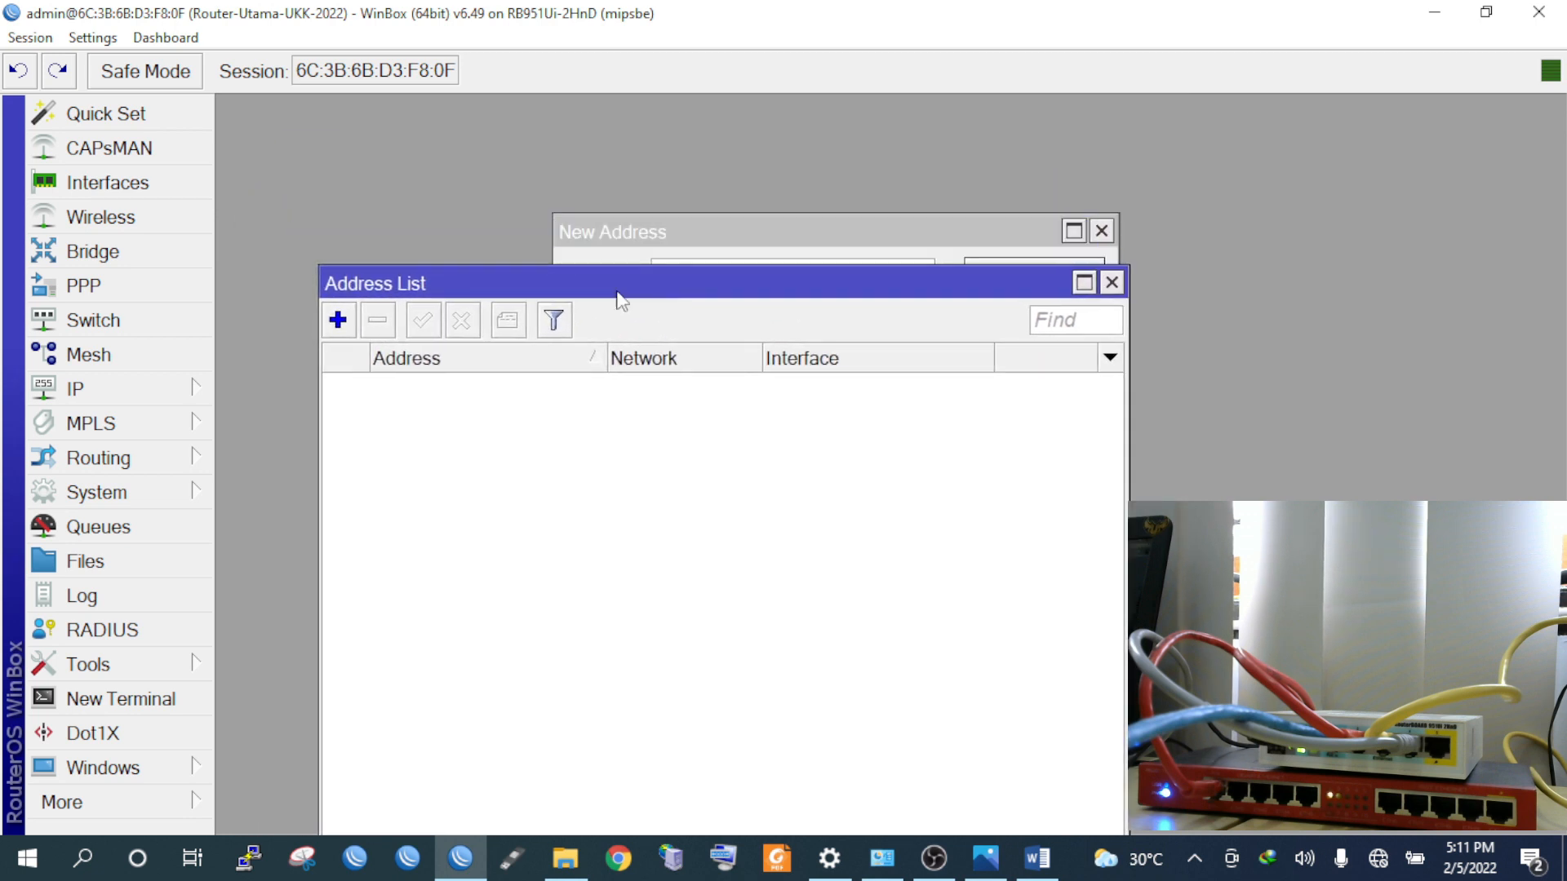
pyautogui.moveTo(675, 237); pyautogui.dragTo(418, 147)
pyautogui.write('10.10.10.2')
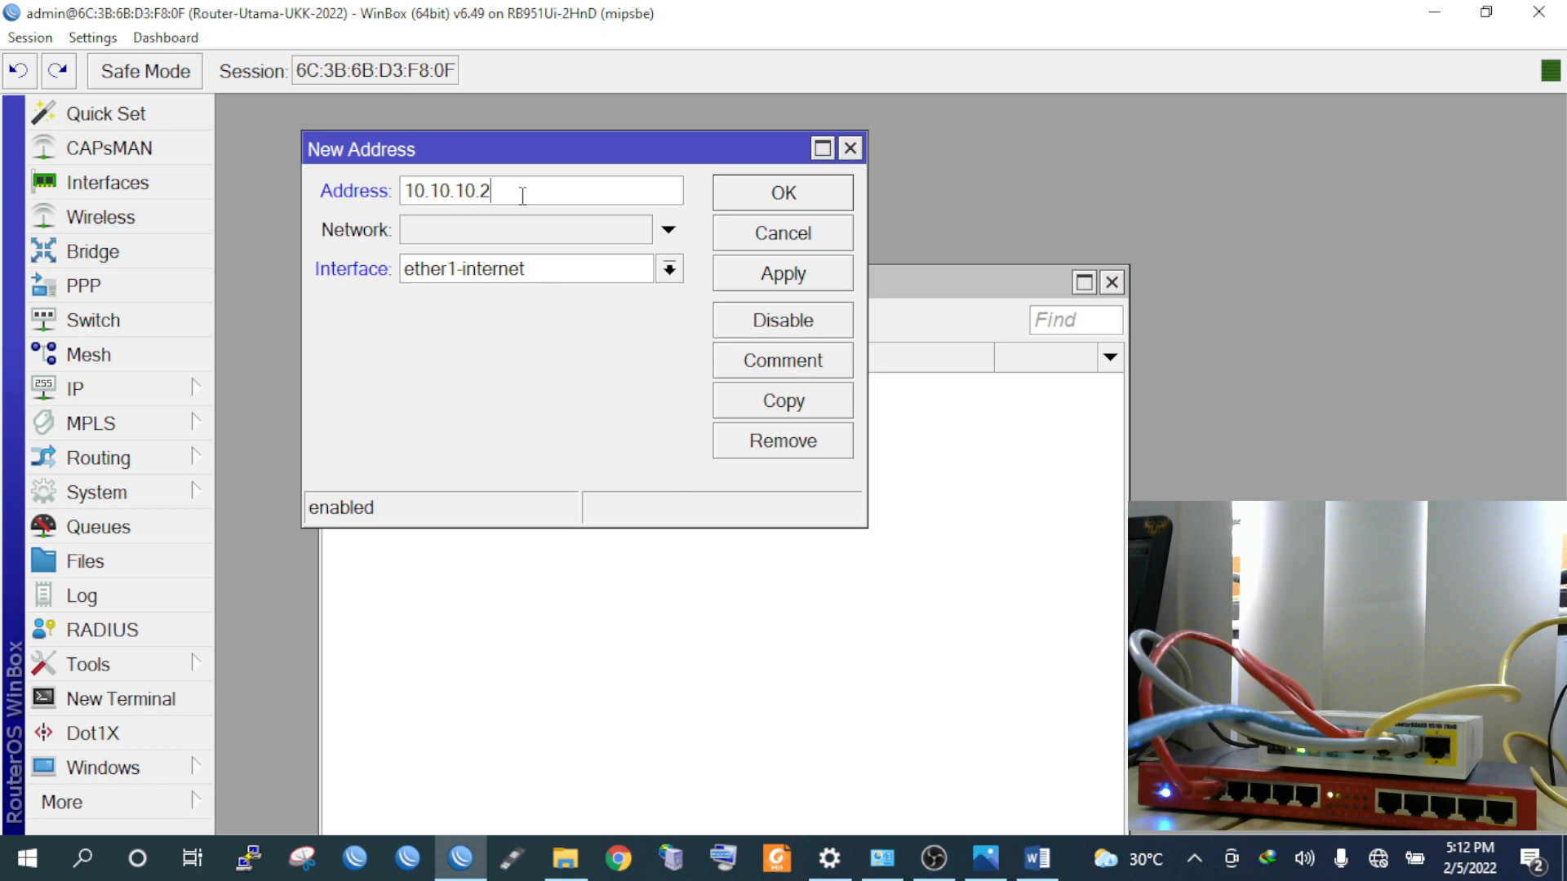
pyautogui.moveTo(483, 189); pyautogui.dragTo(512, 191)
pyautogui.click(524, 193)
pyautogui.write('/24')
# Assign the address to ether1-internet and save it
pyautogui.click(522, 272)
pyautogui.click(508, 302)
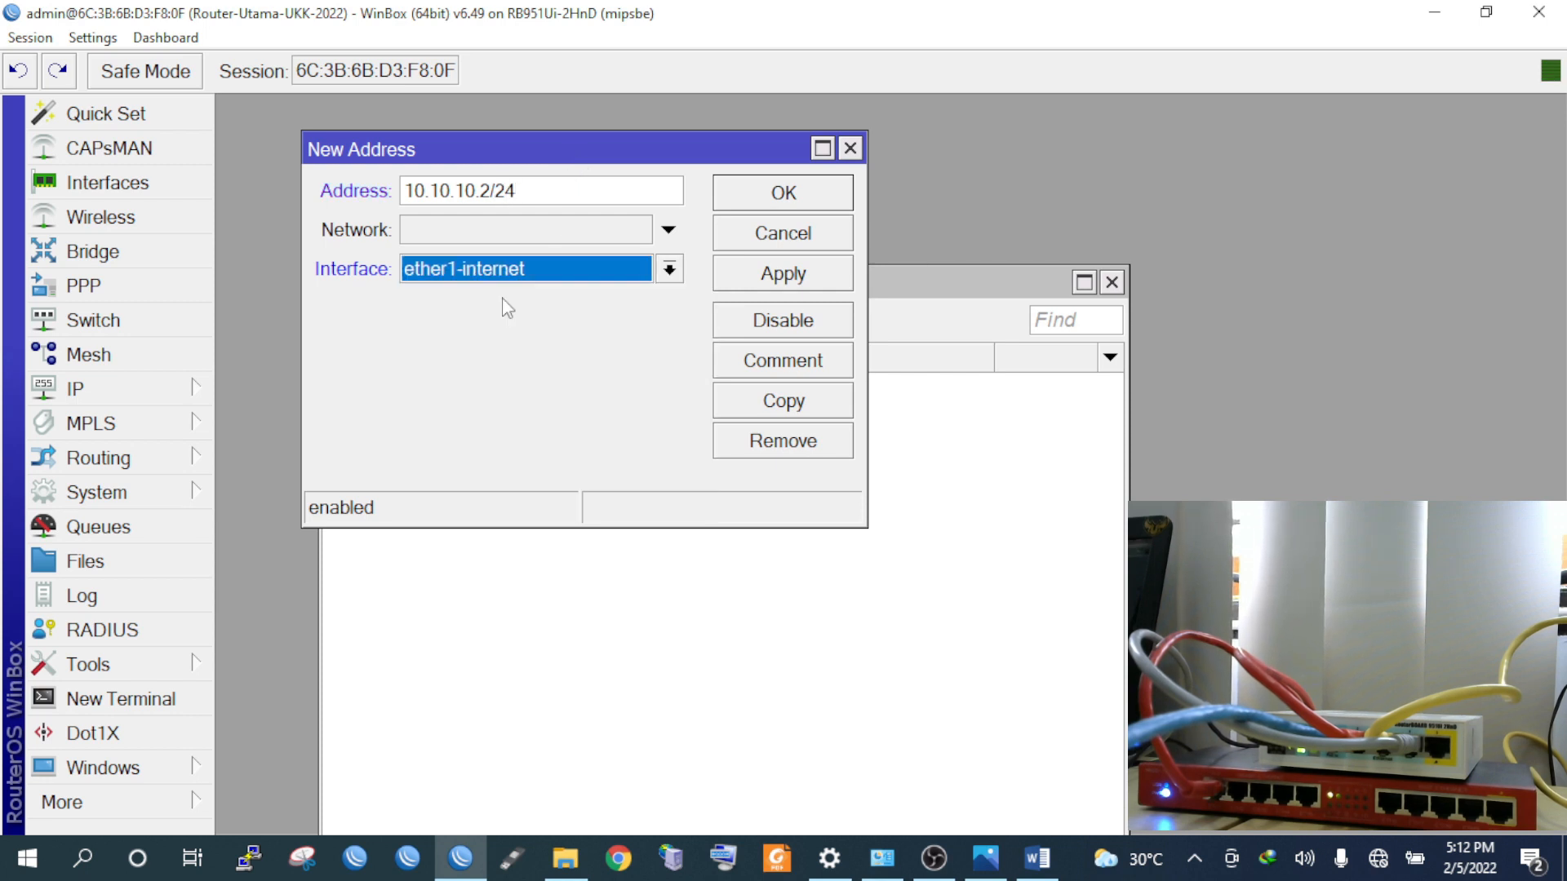
pyautogui.click(778, 280)
pyautogui.click(786, 204)
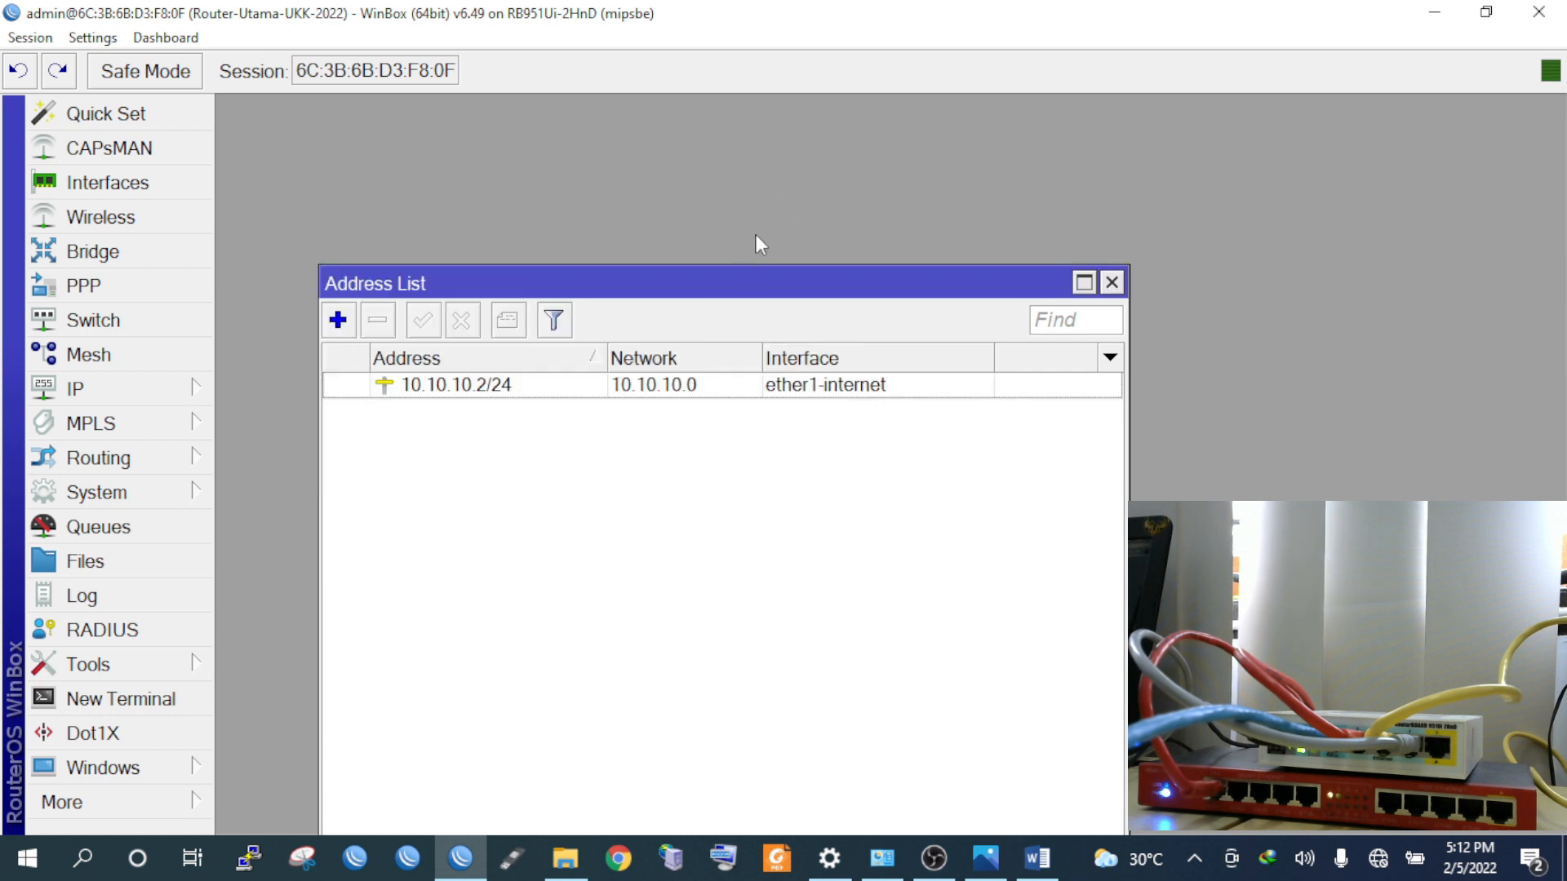
pyautogui.moveTo(717, 283); pyautogui.dragTo(649, 131)
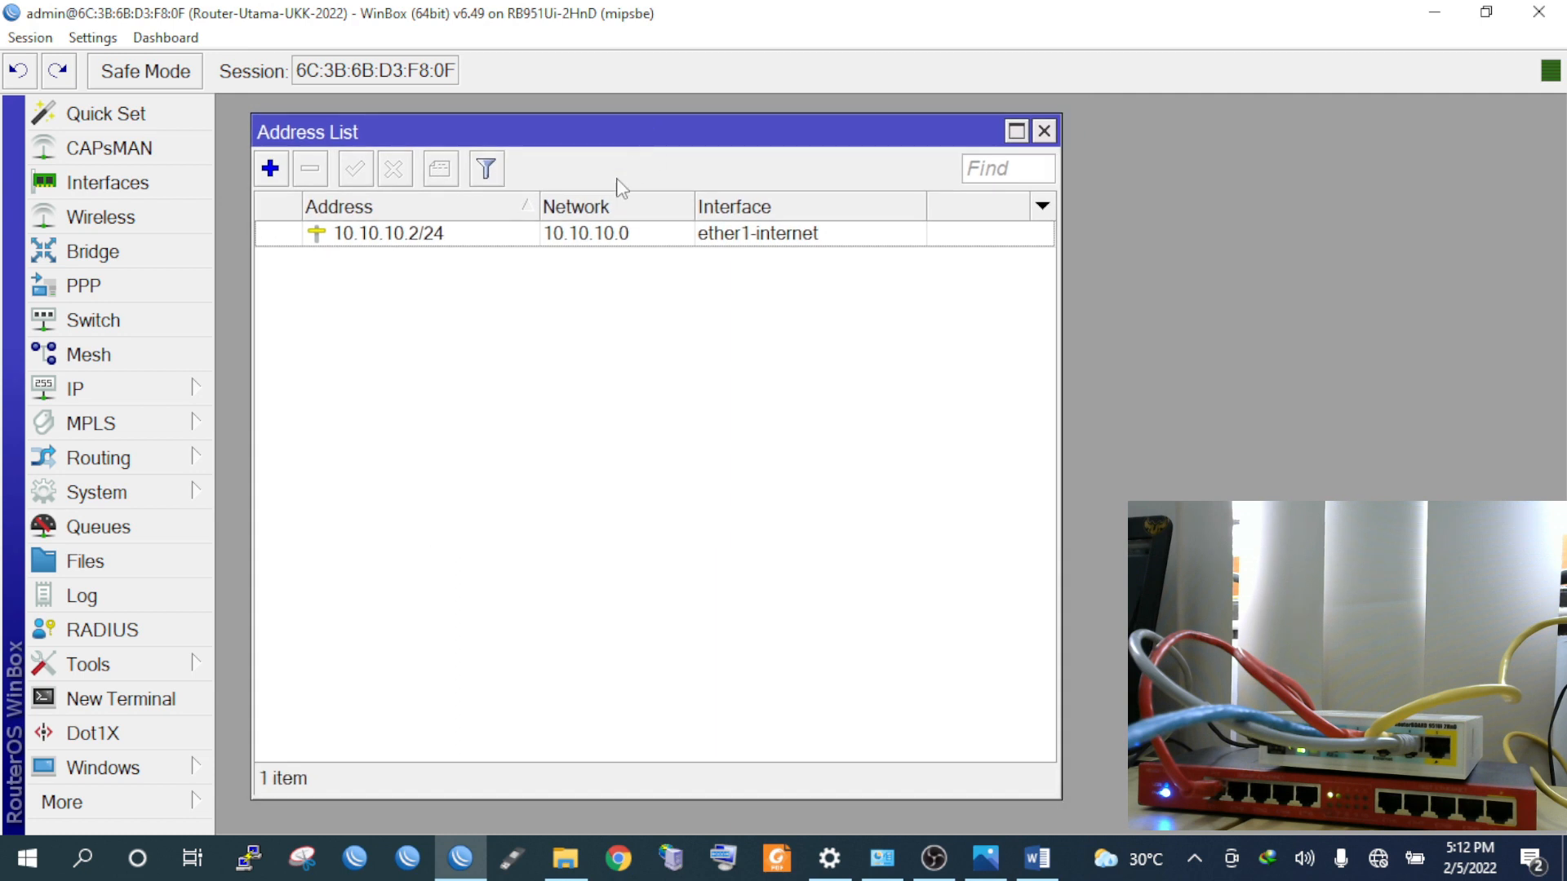
# Open IP > DNS settings, then view the network diagram for the server address
pyautogui.click(159, 400)
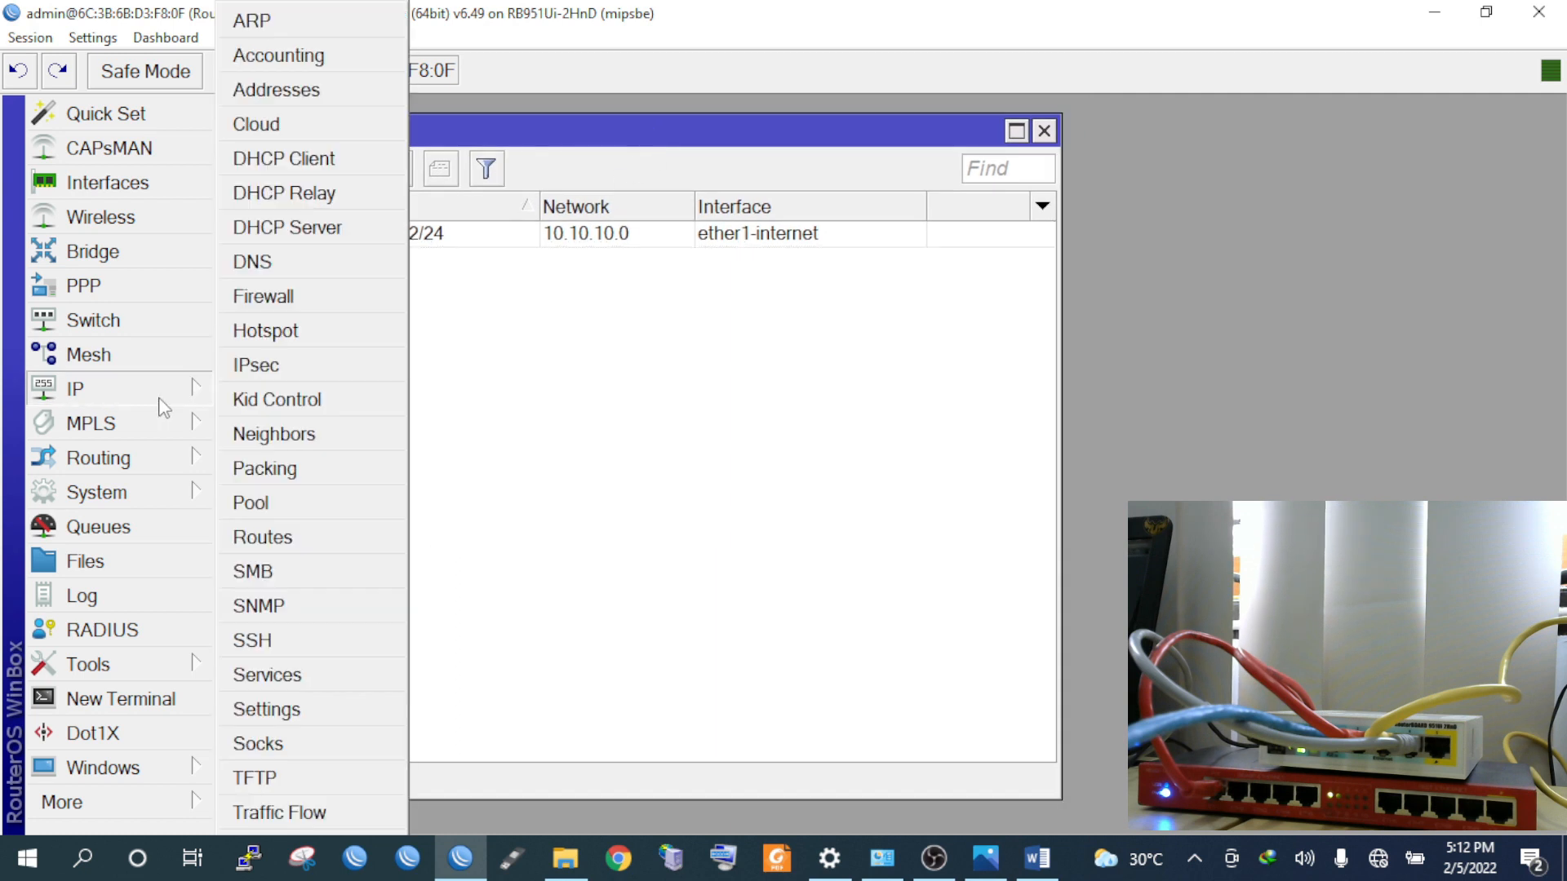
pyautogui.click(253, 262)
pyautogui.moveTo(955, 116); pyautogui.dragTo(588, 130)
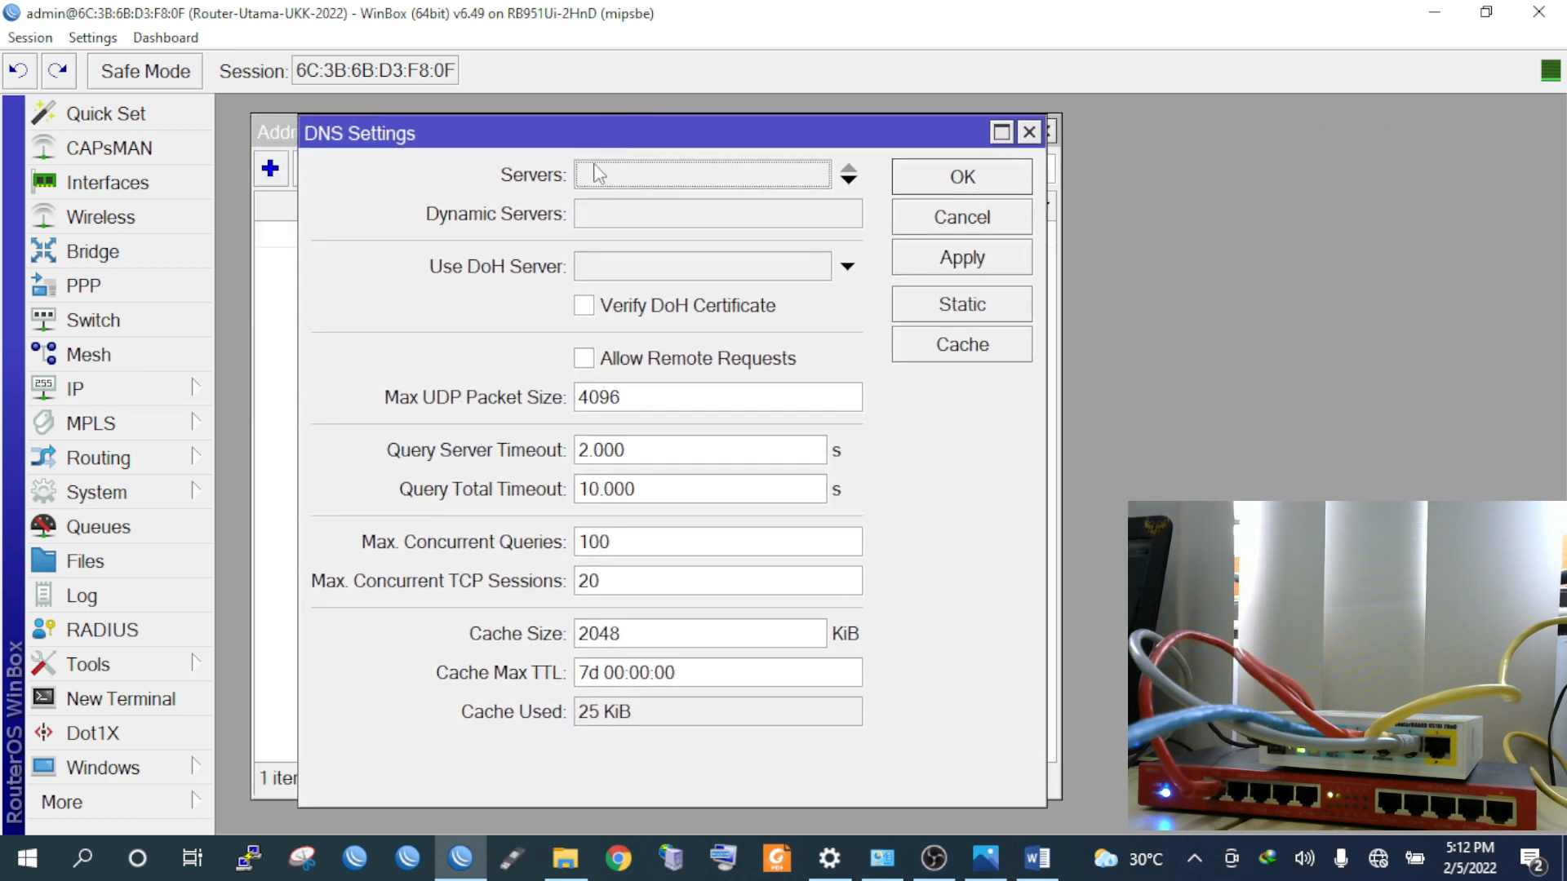
pyautogui.click(671, 167)
pyautogui.click(985, 857)
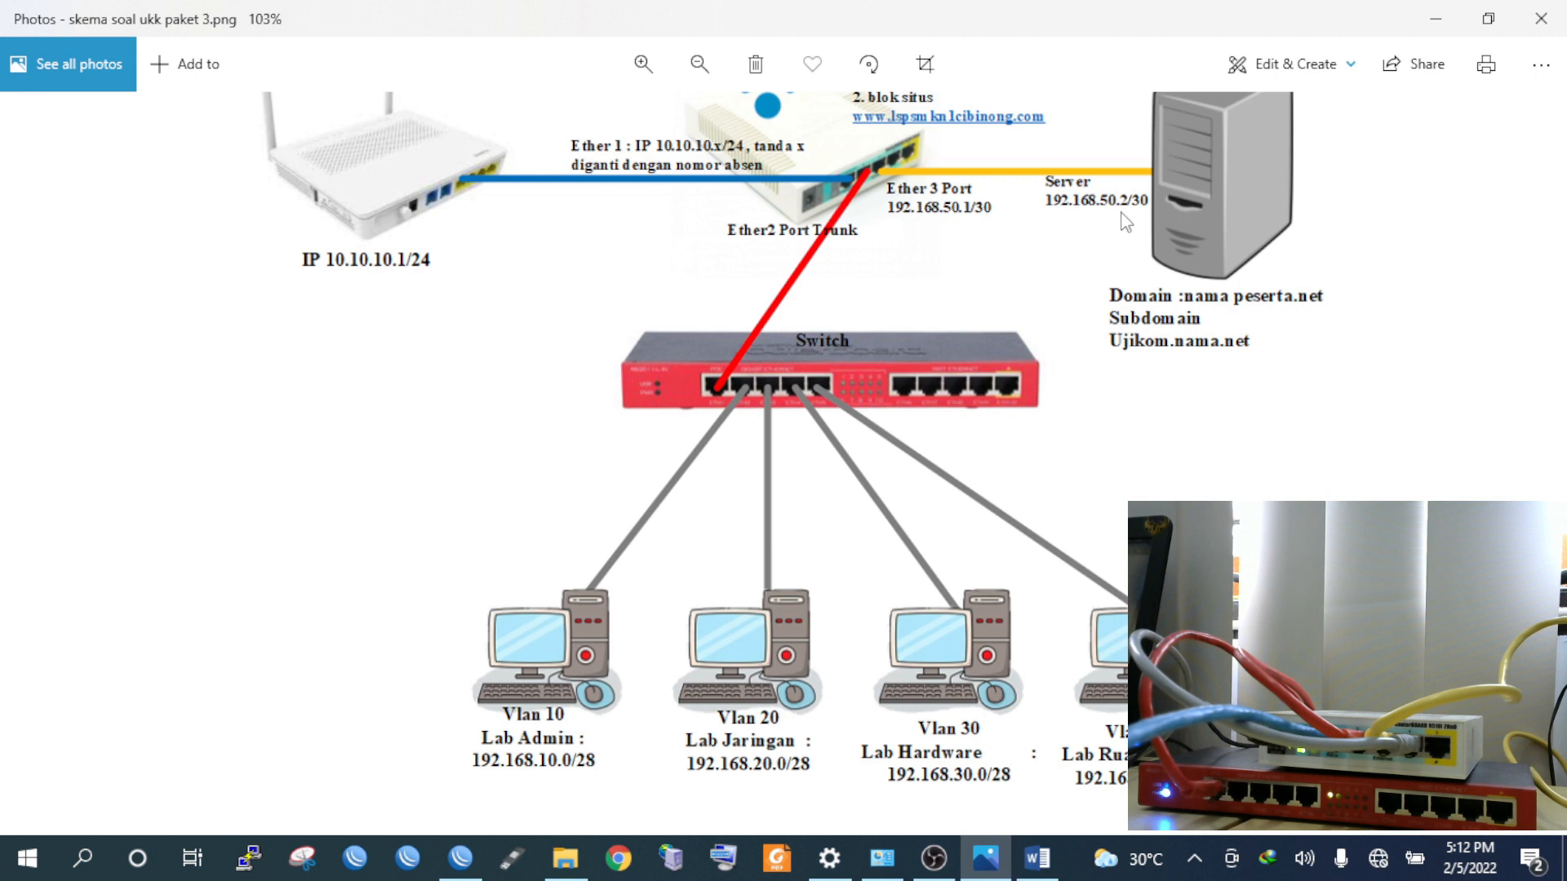
pyautogui.scroll(5, 1130, 237)
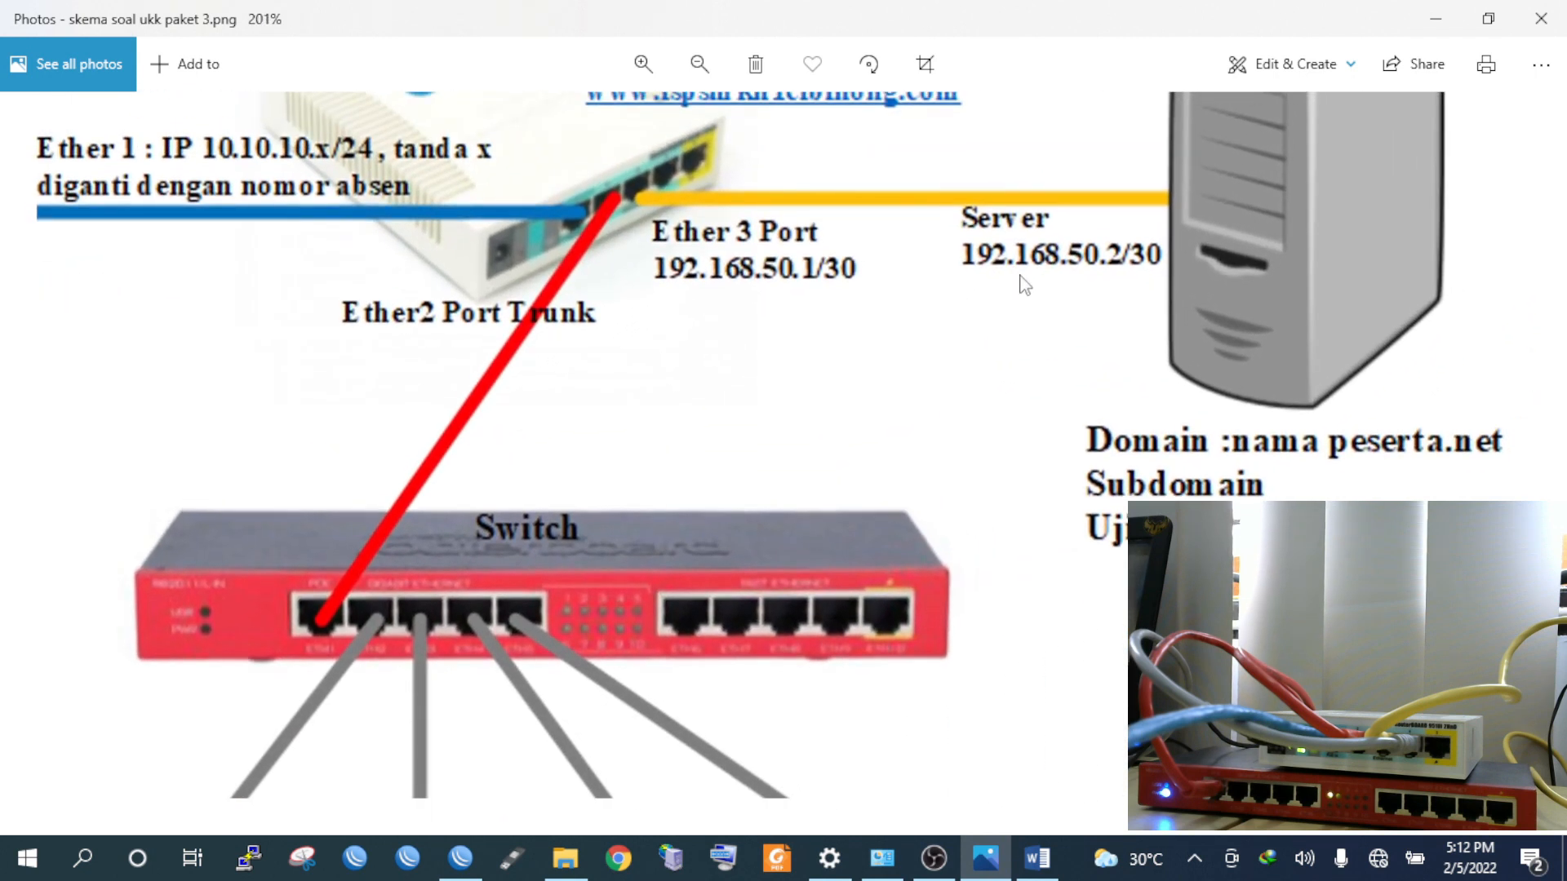
pyautogui.scroll(-1, 1081, 265)
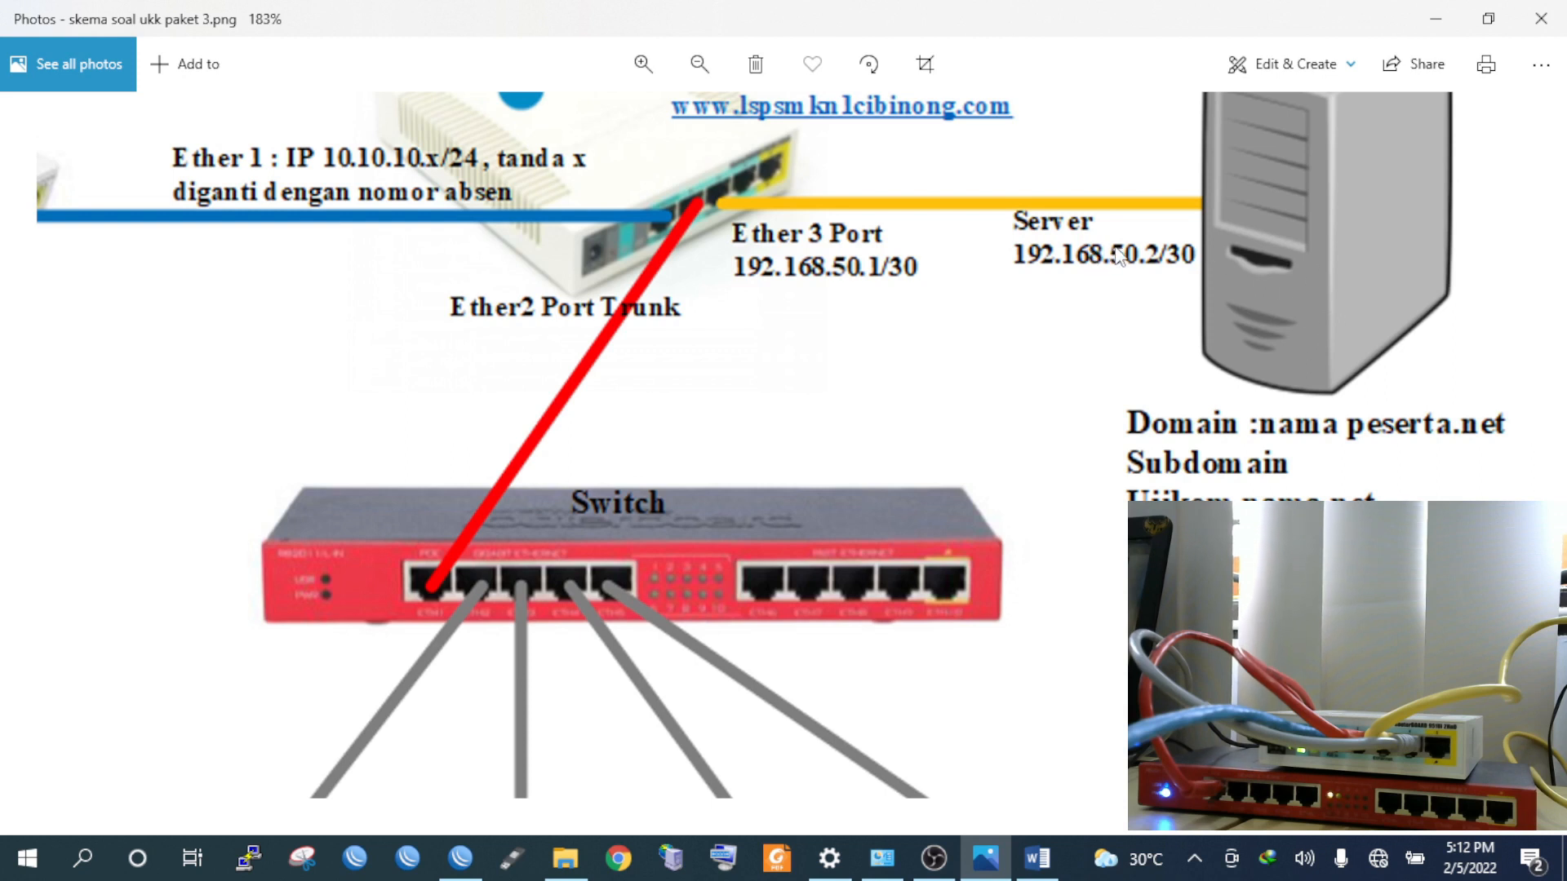
pyautogui.scroll(-1, 1130, 261)
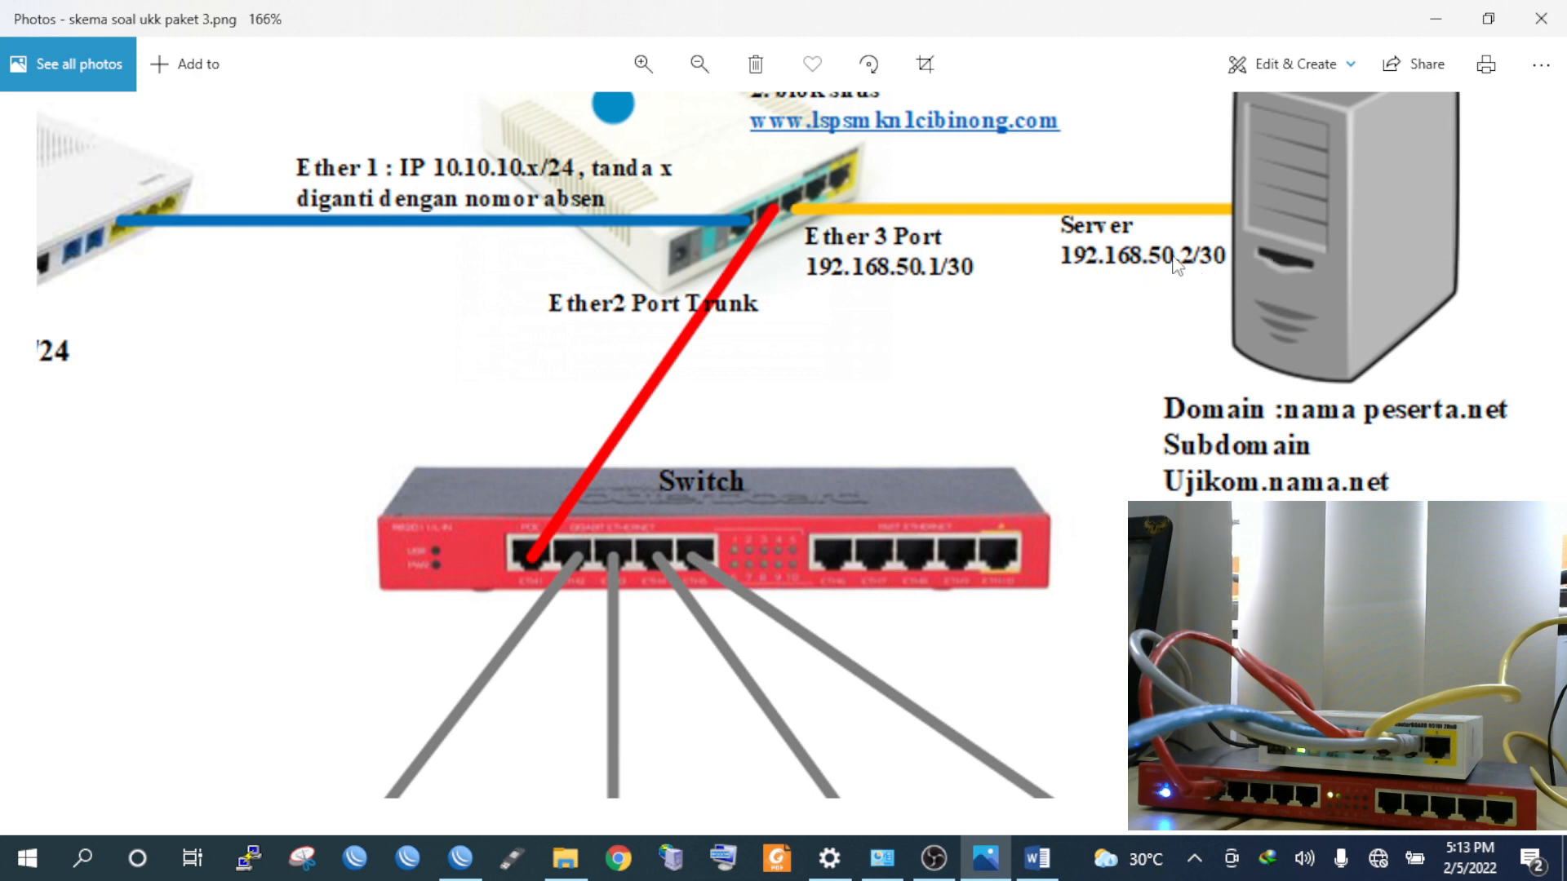
pyautogui.scroll(-2, 1179, 266)
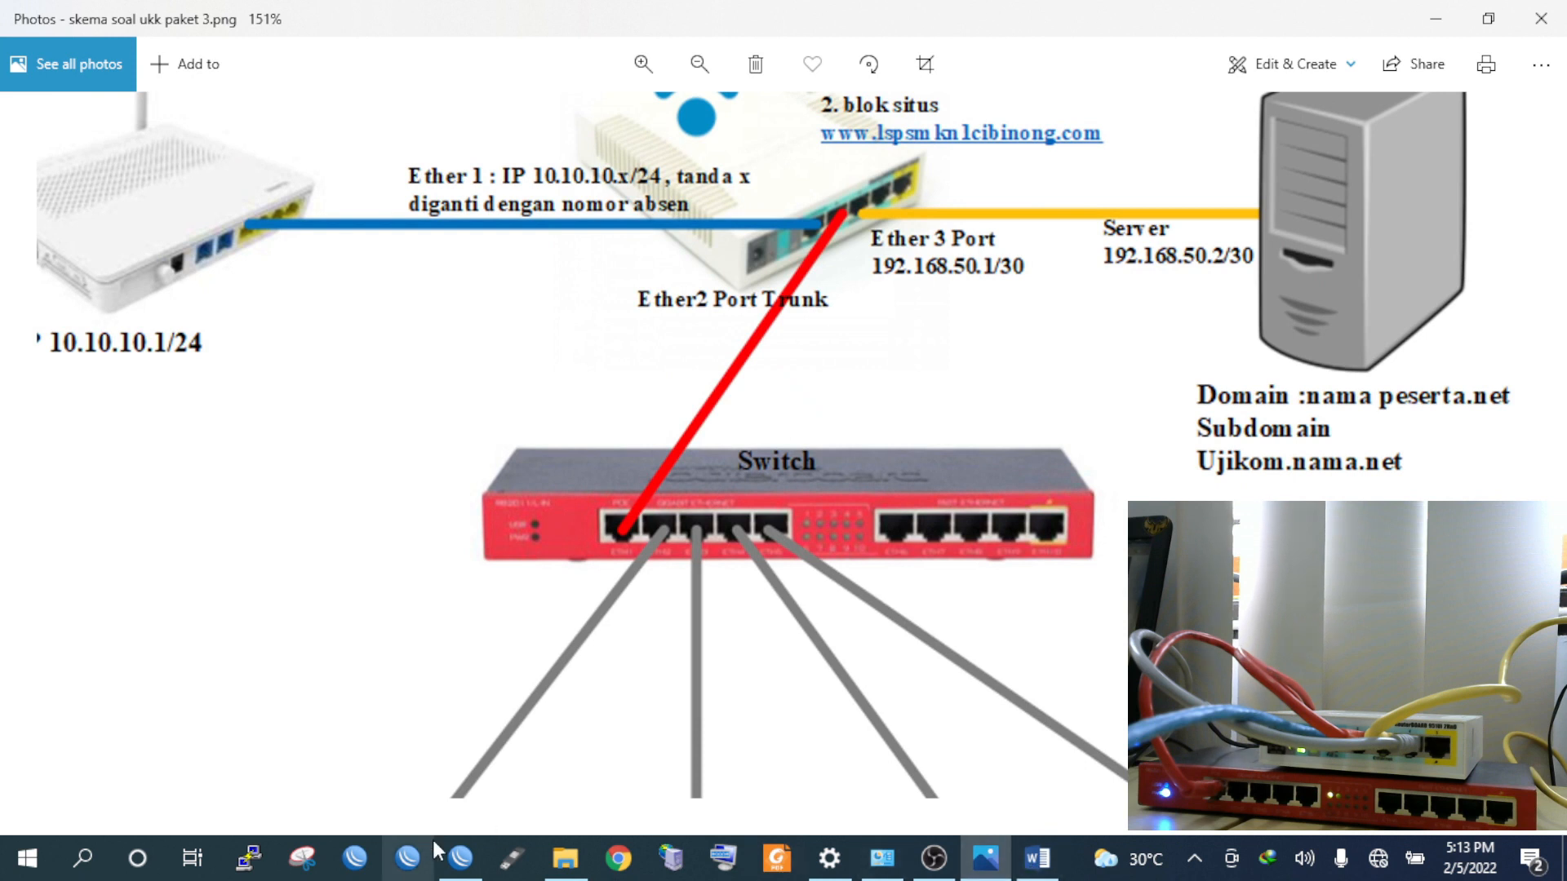
# Enter DNS servers 192.168.50.2 and 8.8.8.8, allow remote requests, and save
pyautogui.click(460, 857)
pyautogui.write('19')
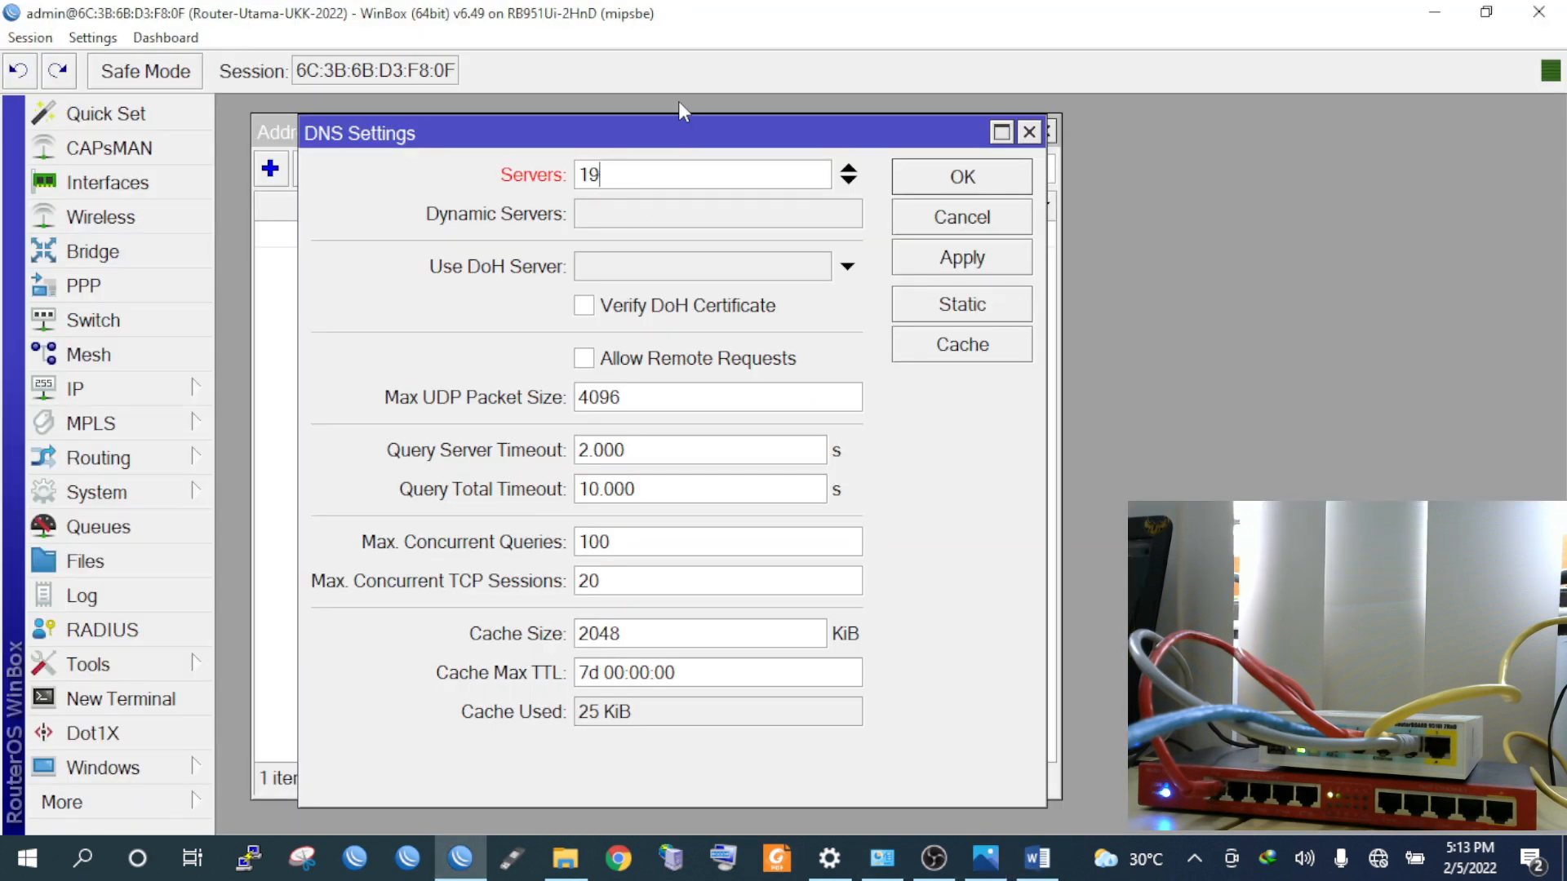
pyautogui.write('2.168.50.2')
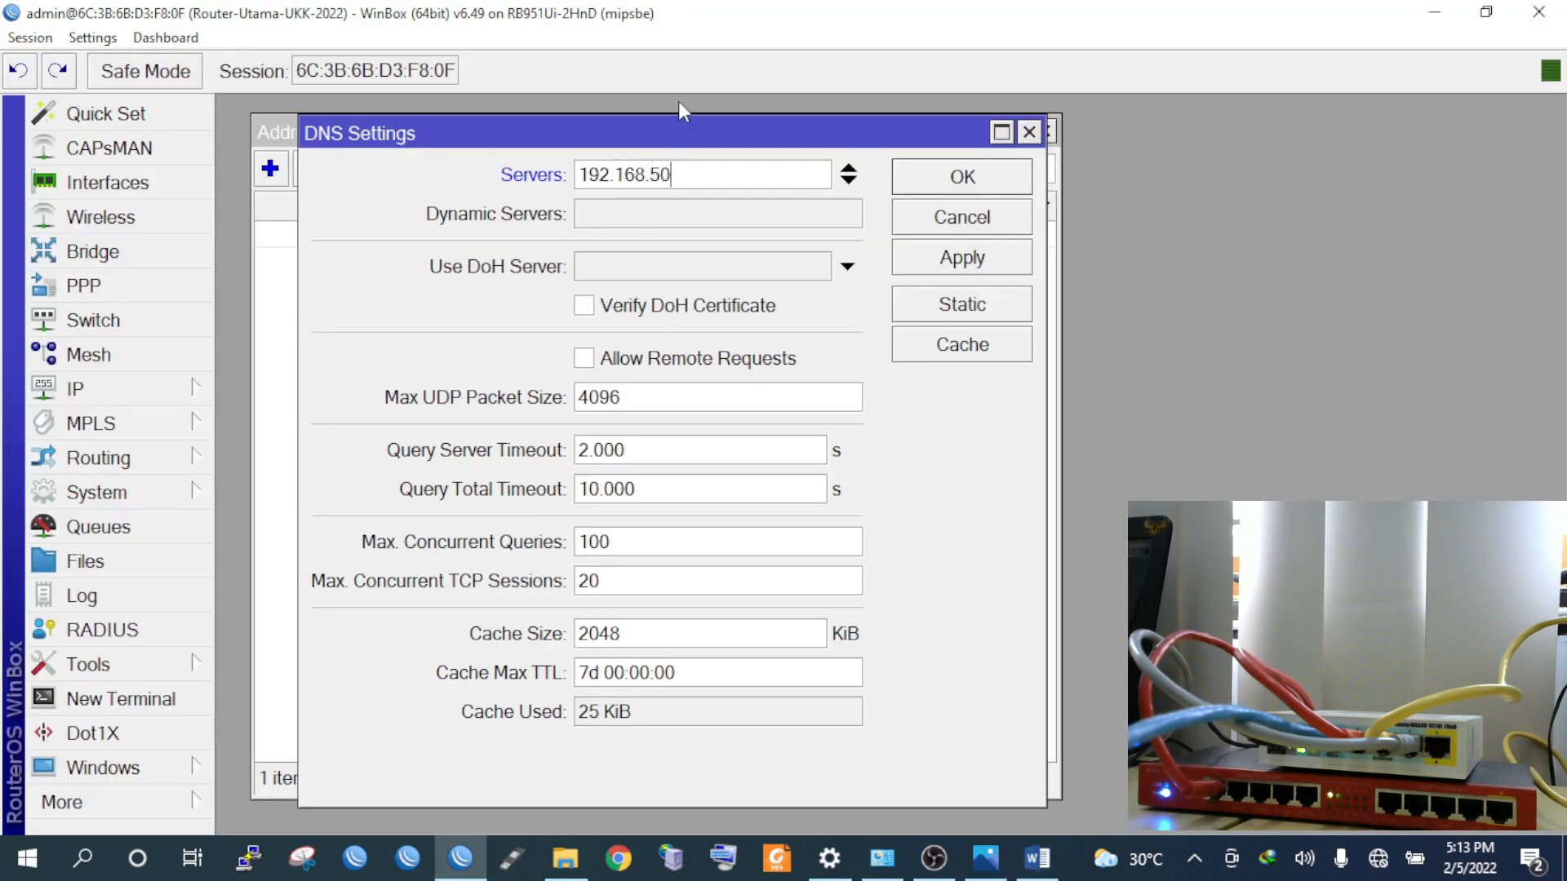
pyautogui.click(846, 183)
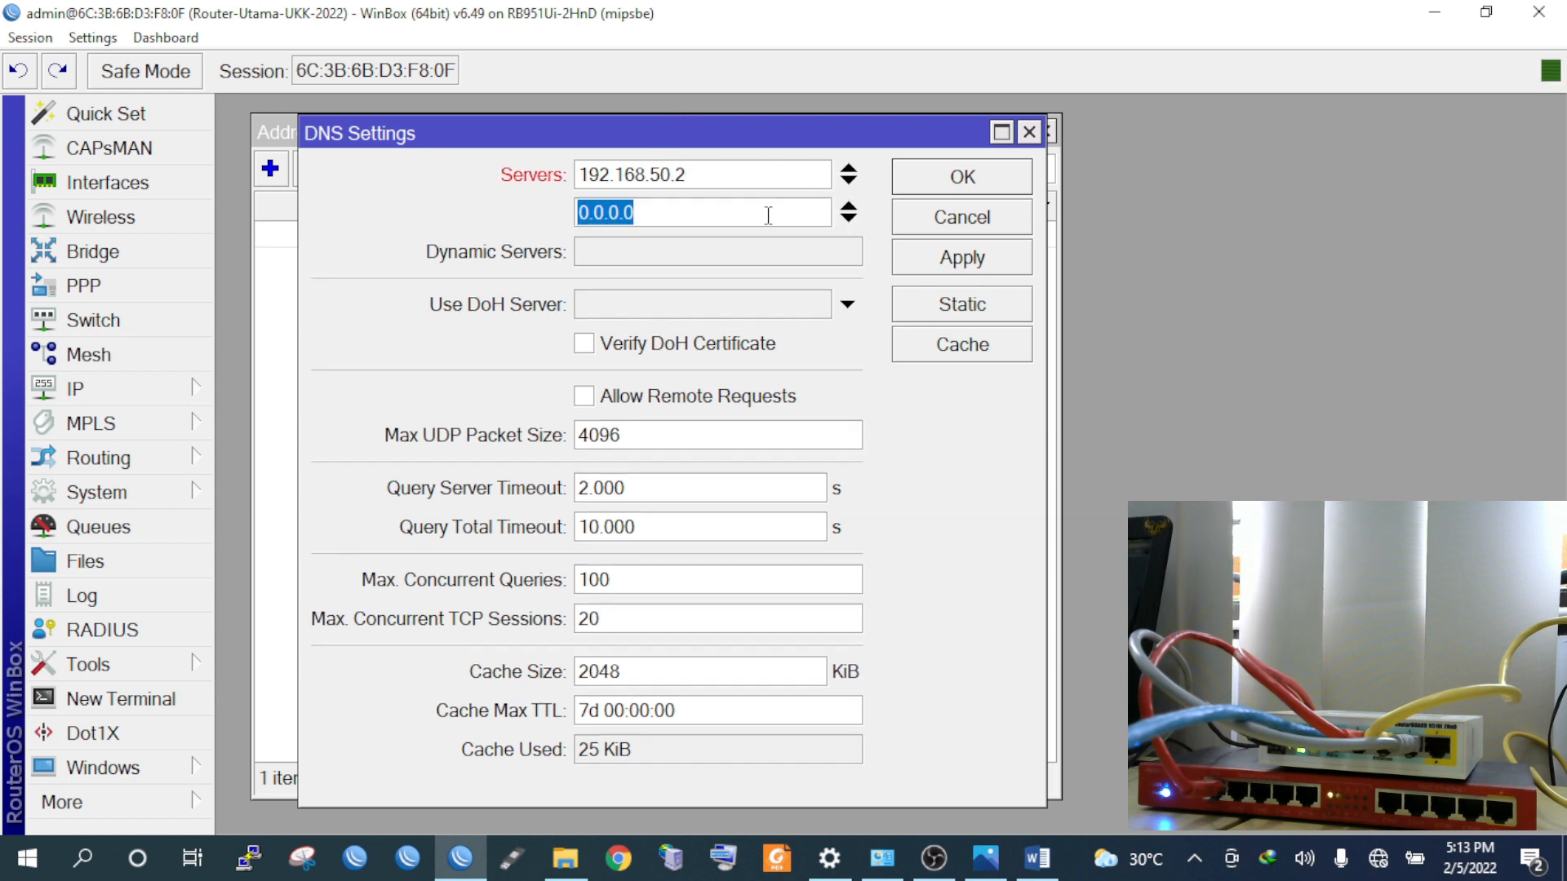
pyautogui.write('8.8')
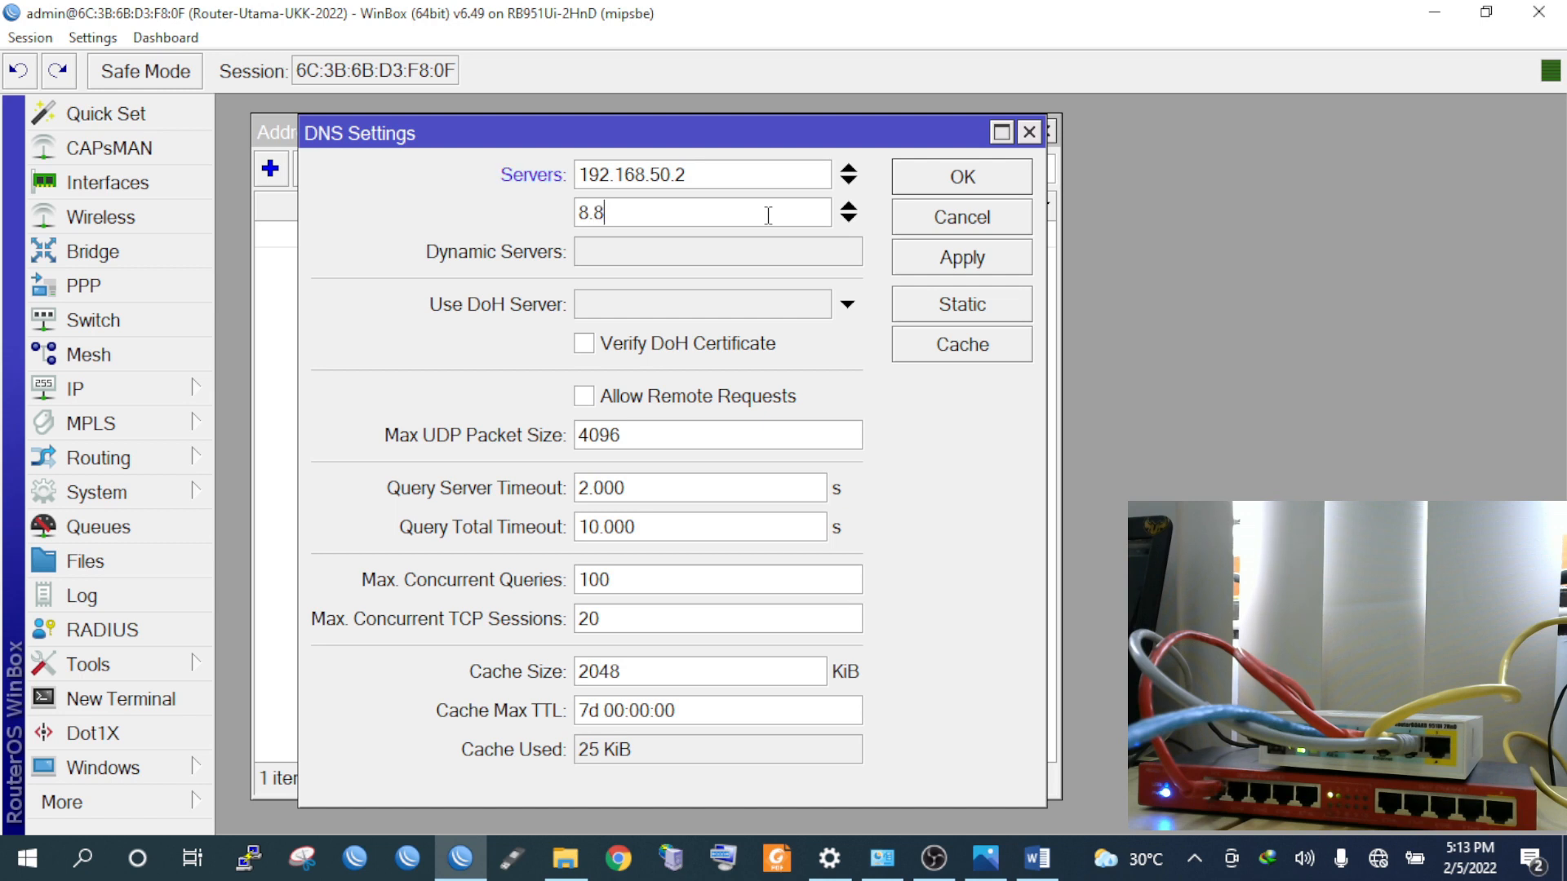
pyautogui.write('.8.8')
pyautogui.click(614, 400)
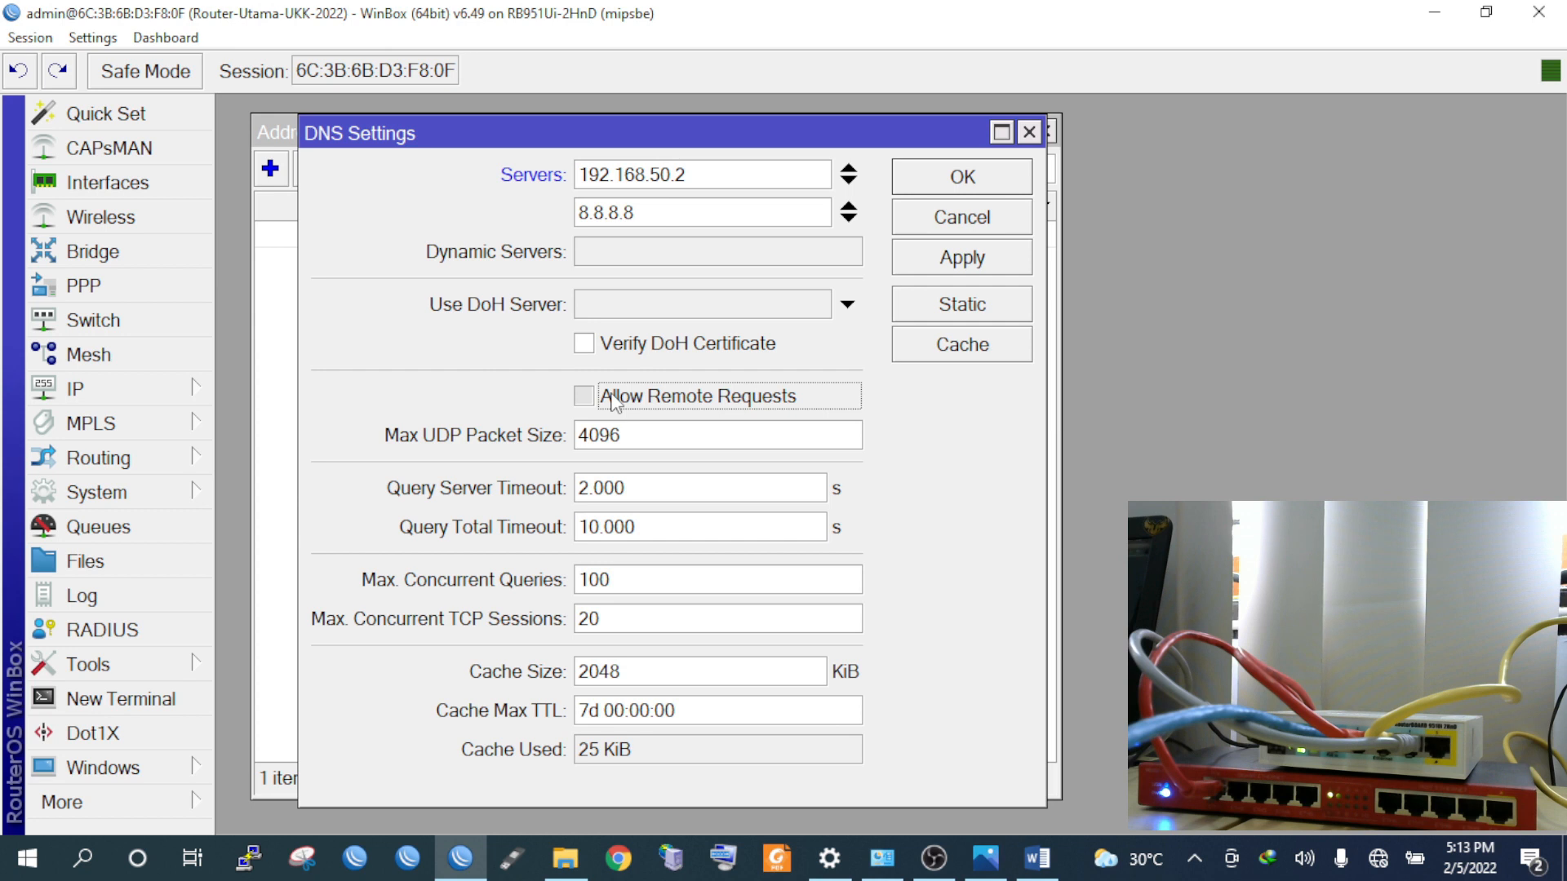
pyautogui.click(963, 258)
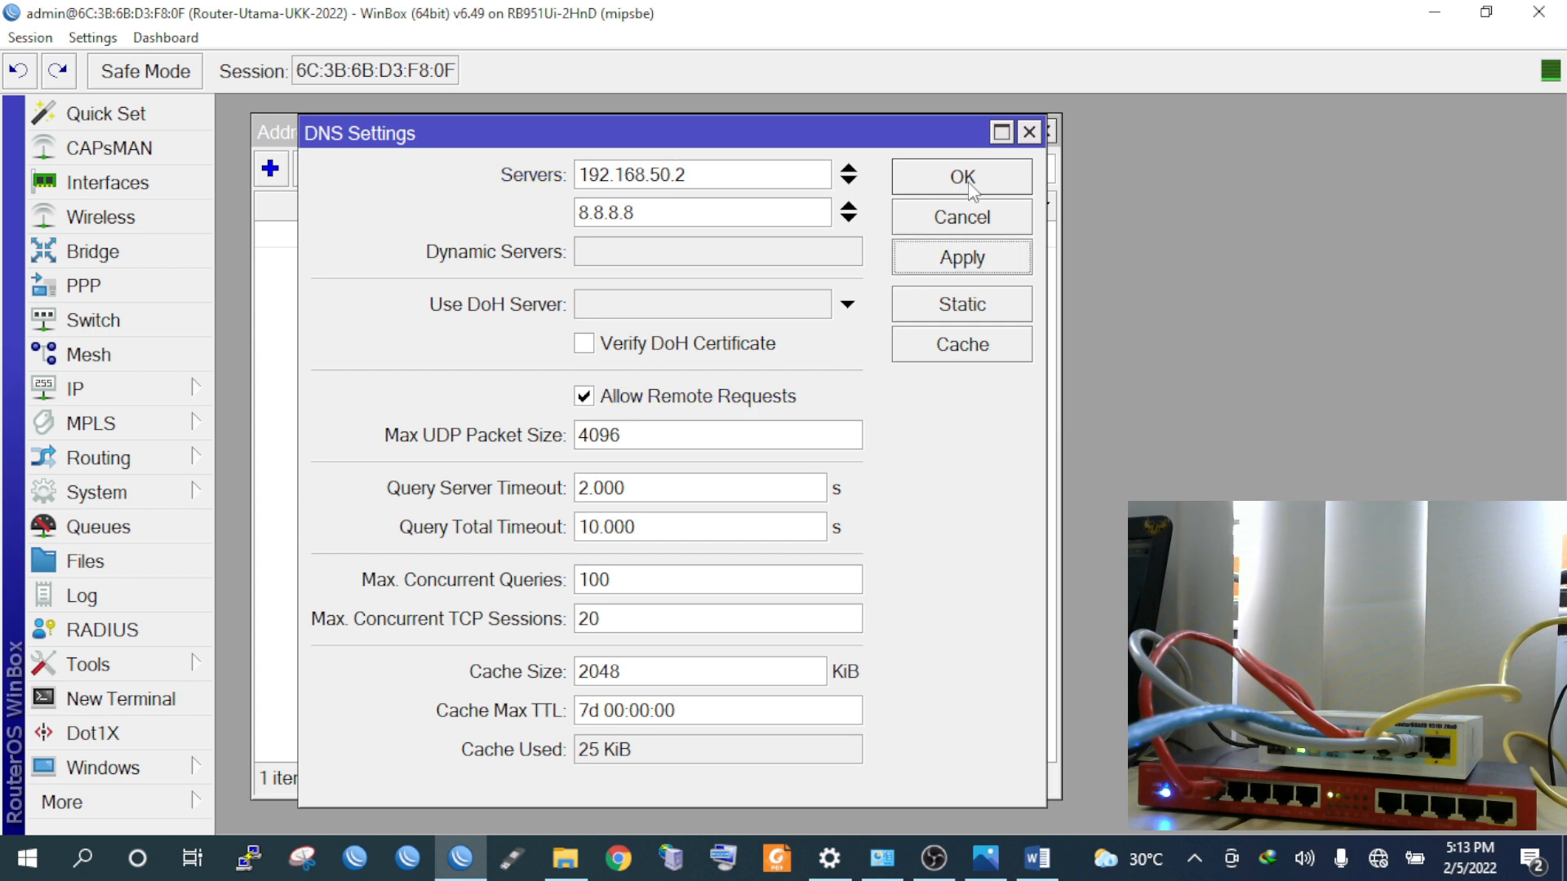
pyautogui.click(969, 180)
pyautogui.moveTo(699, 122); pyautogui.dragTo(814, 103)
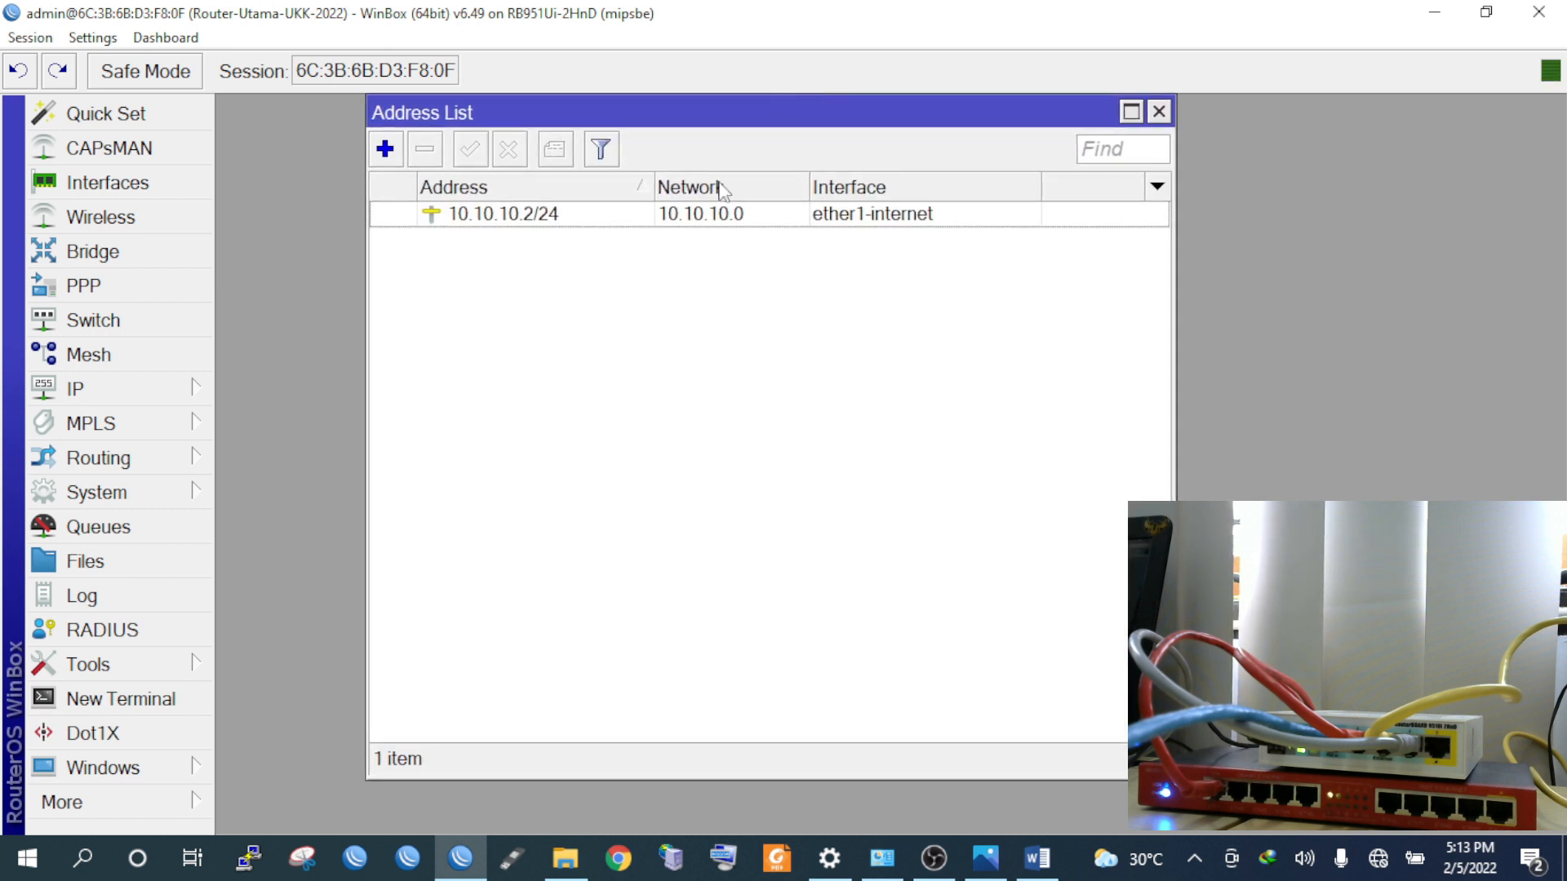
# Add a route for 0.0.0.0/0 through gateway 10.10.10.1 in IP > Routes
pyautogui.moveTo(461, 121); pyautogui.dragTo(337, 121)
pyautogui.click(135, 390)
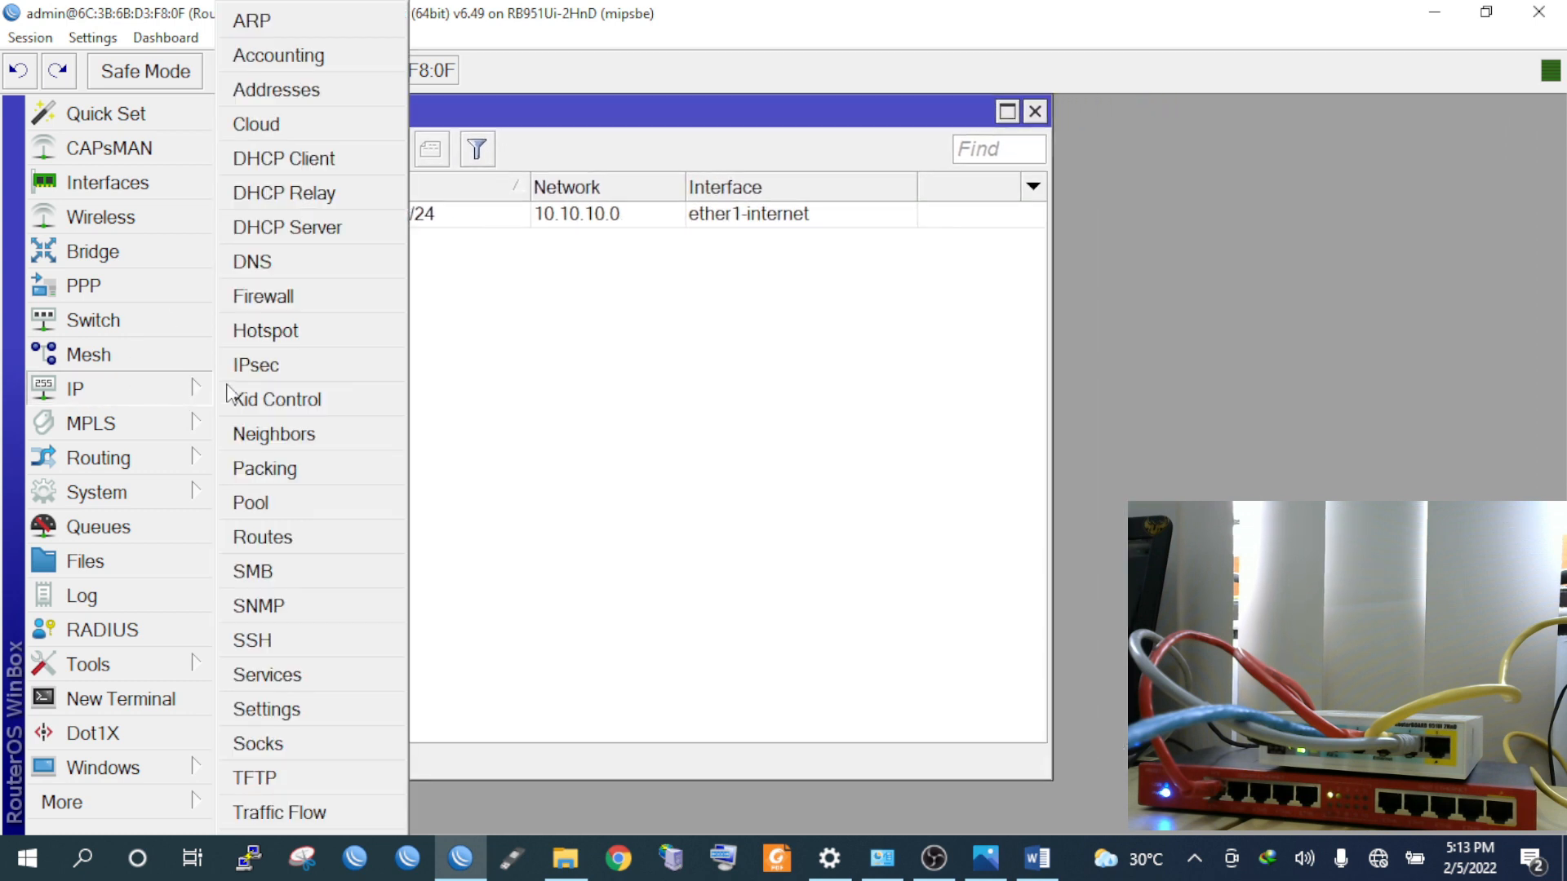
pyautogui.click(278, 542)
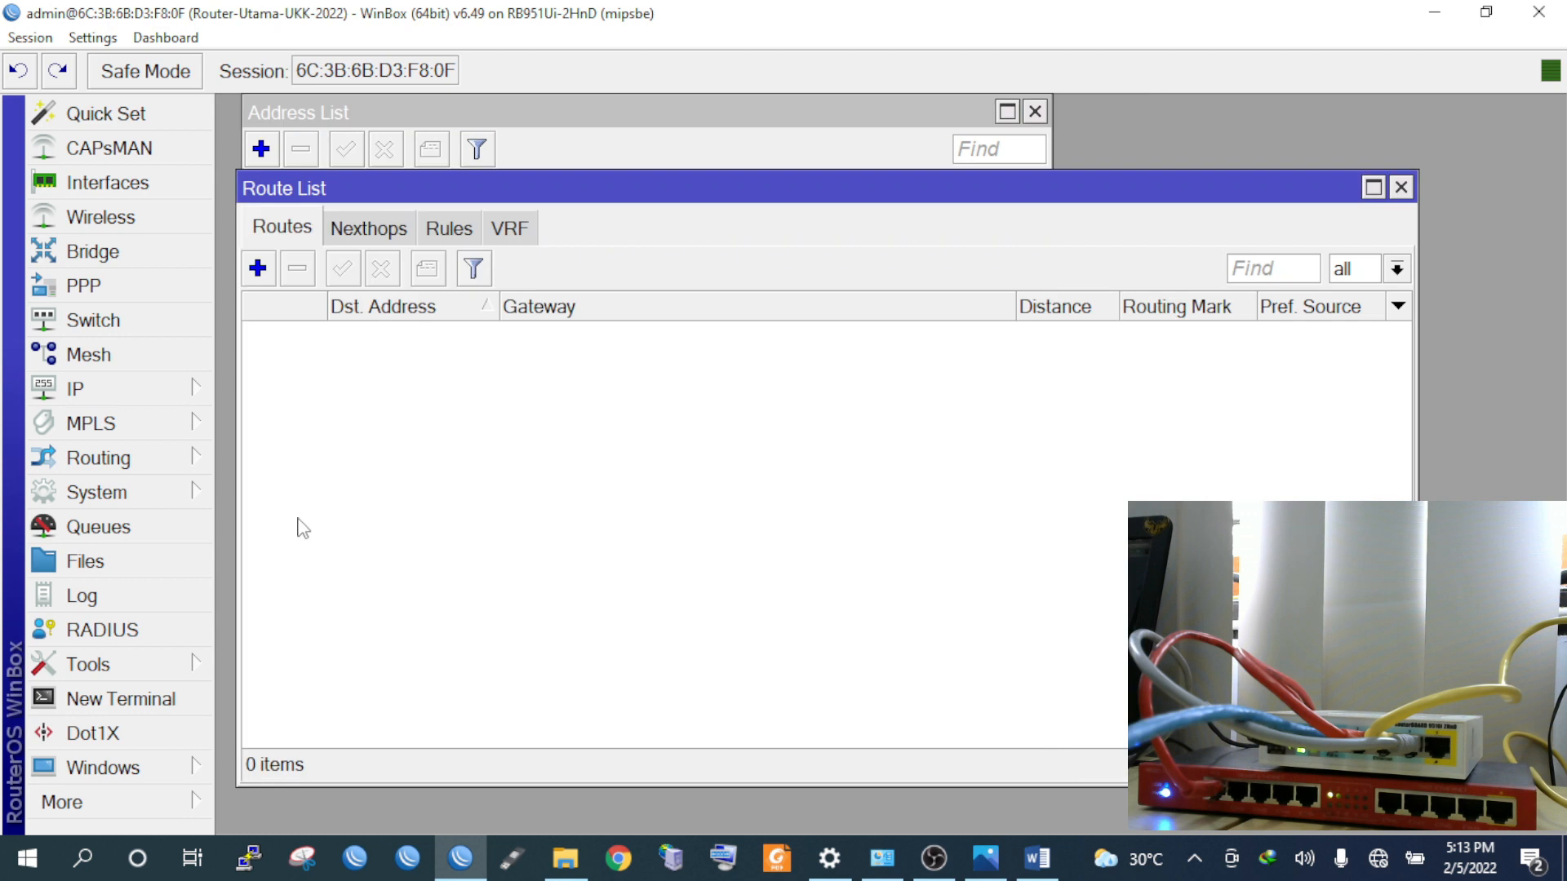
pyautogui.moveTo(725, 199); pyautogui.dragTo(715, 174)
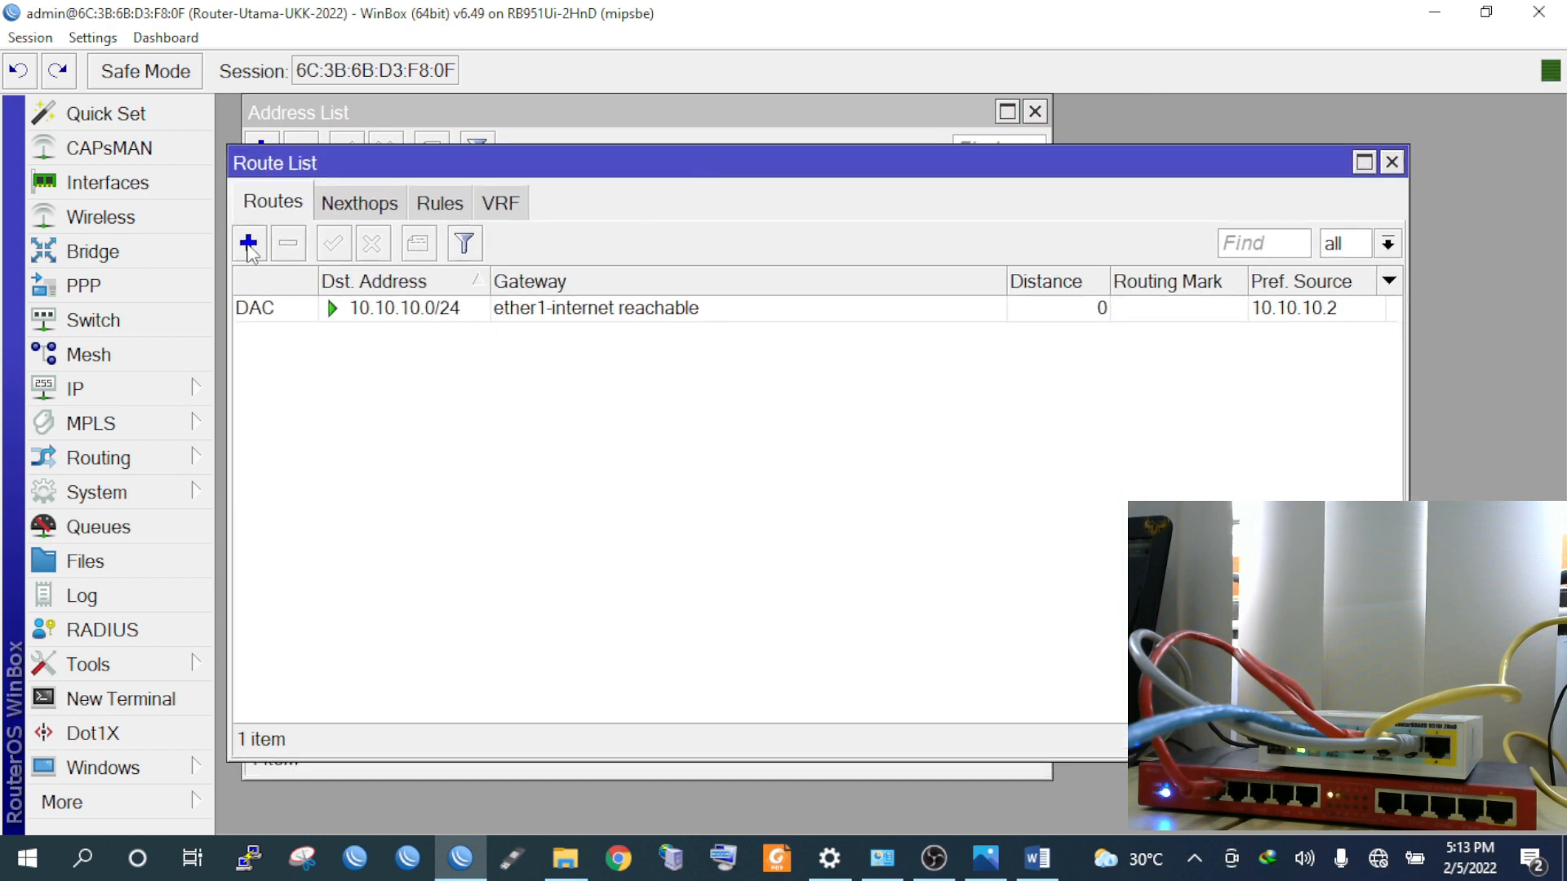
pyautogui.click(248, 244)
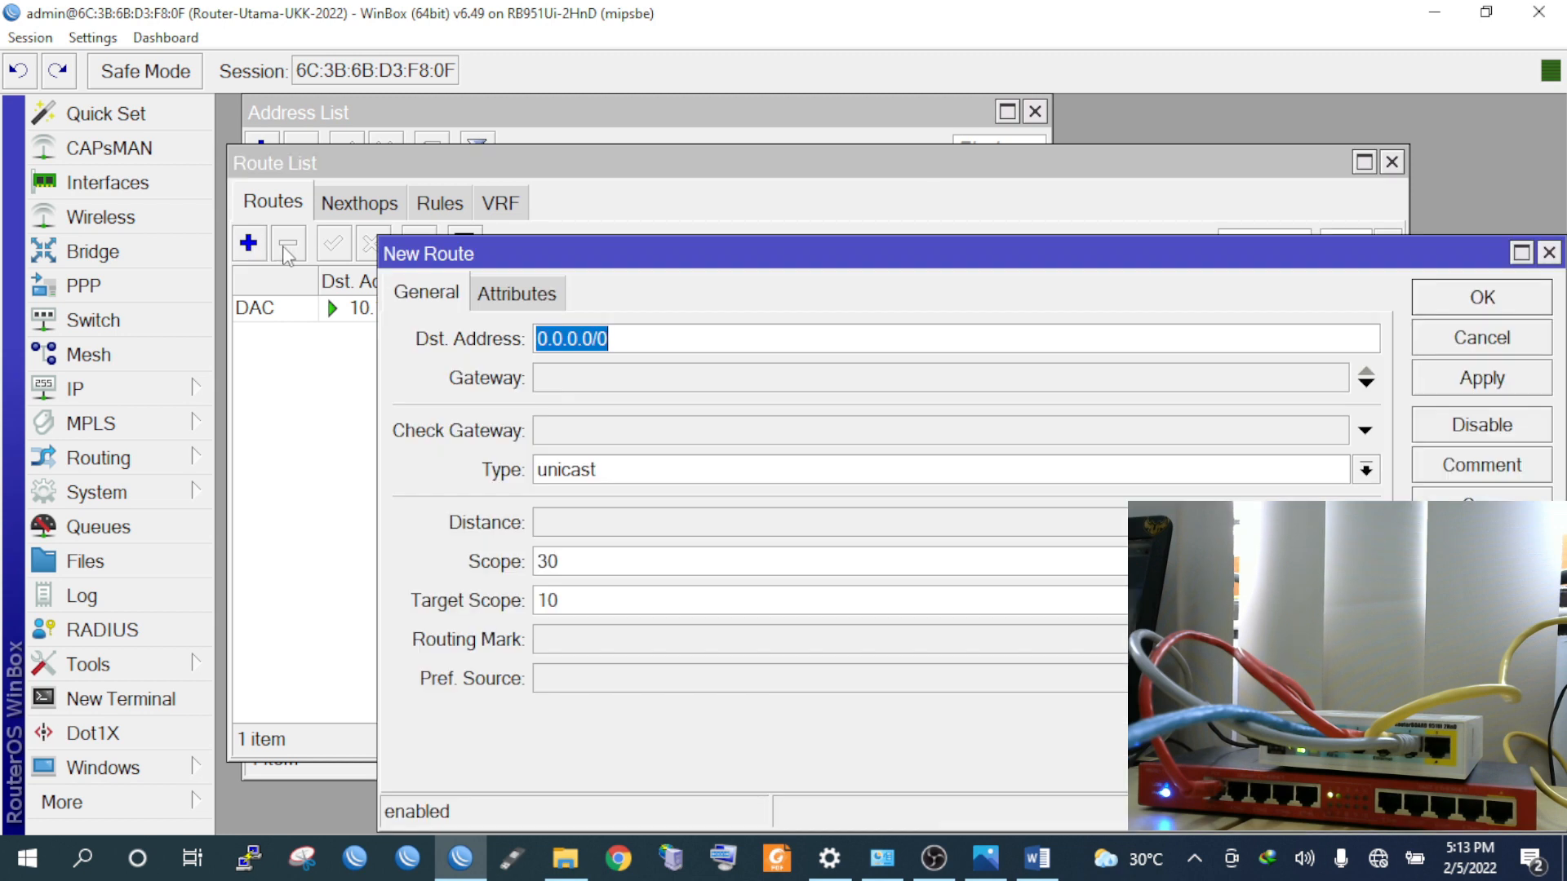
pyautogui.moveTo(595, 262); pyautogui.dragTo(490, 143)
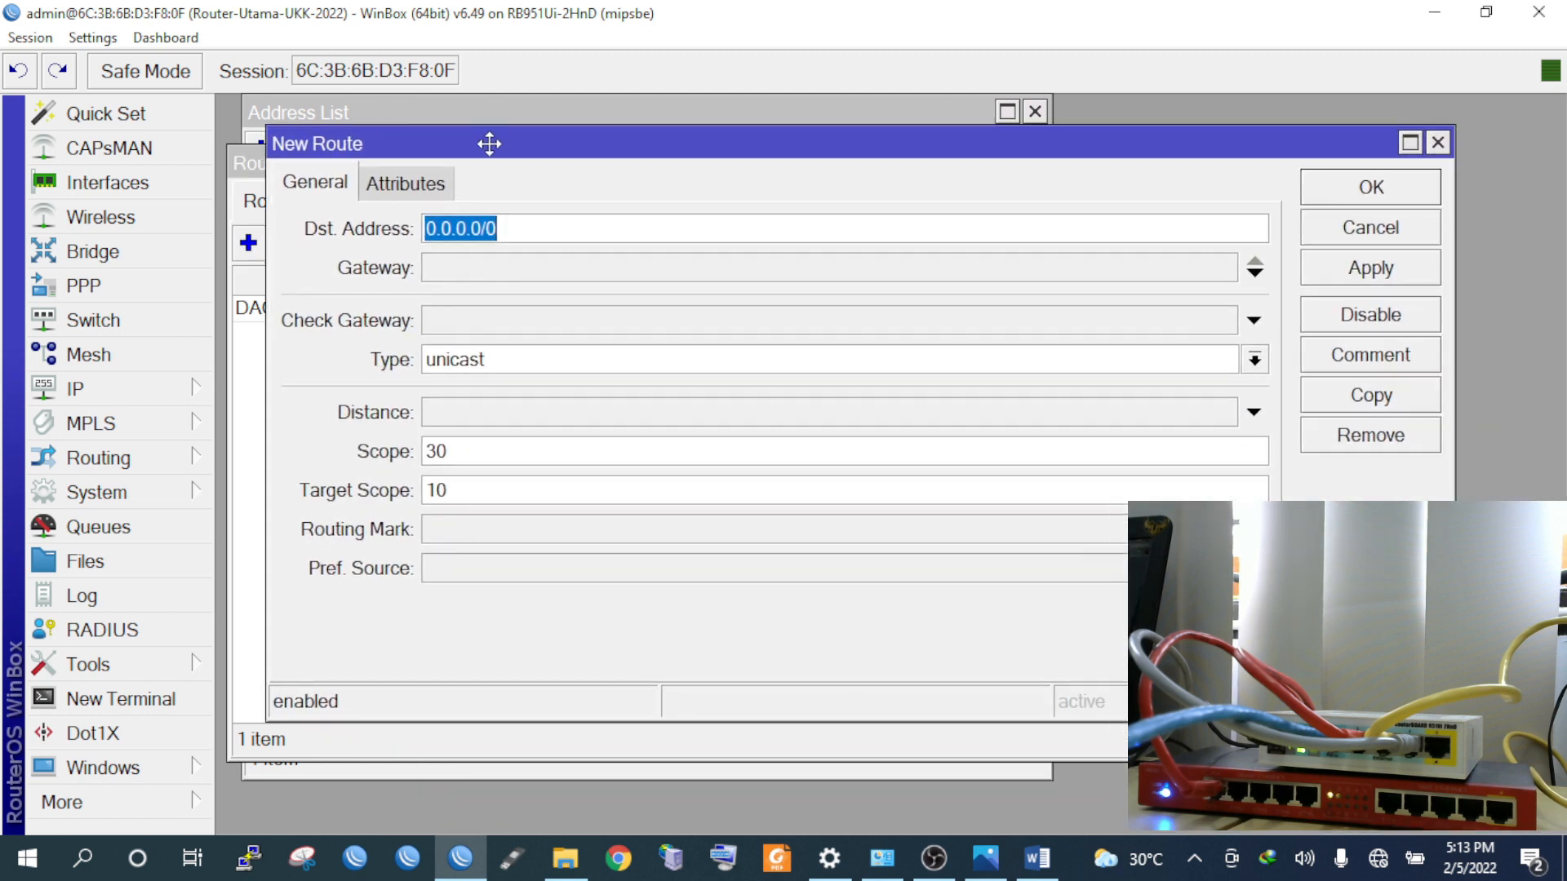
pyautogui.click(453, 276)
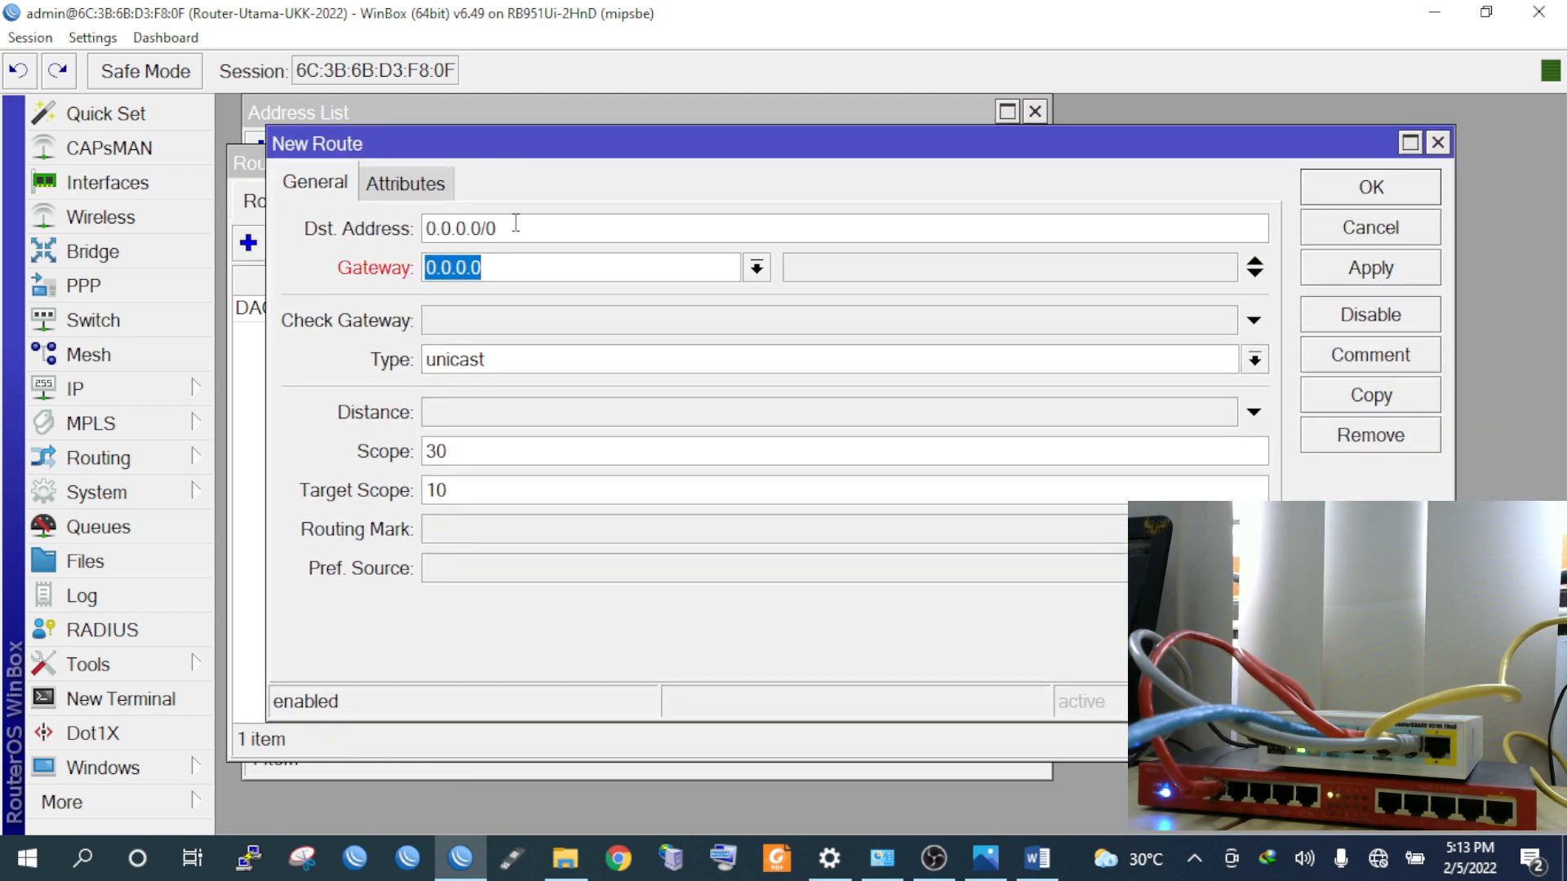
pyautogui.write('10.10.10.1')
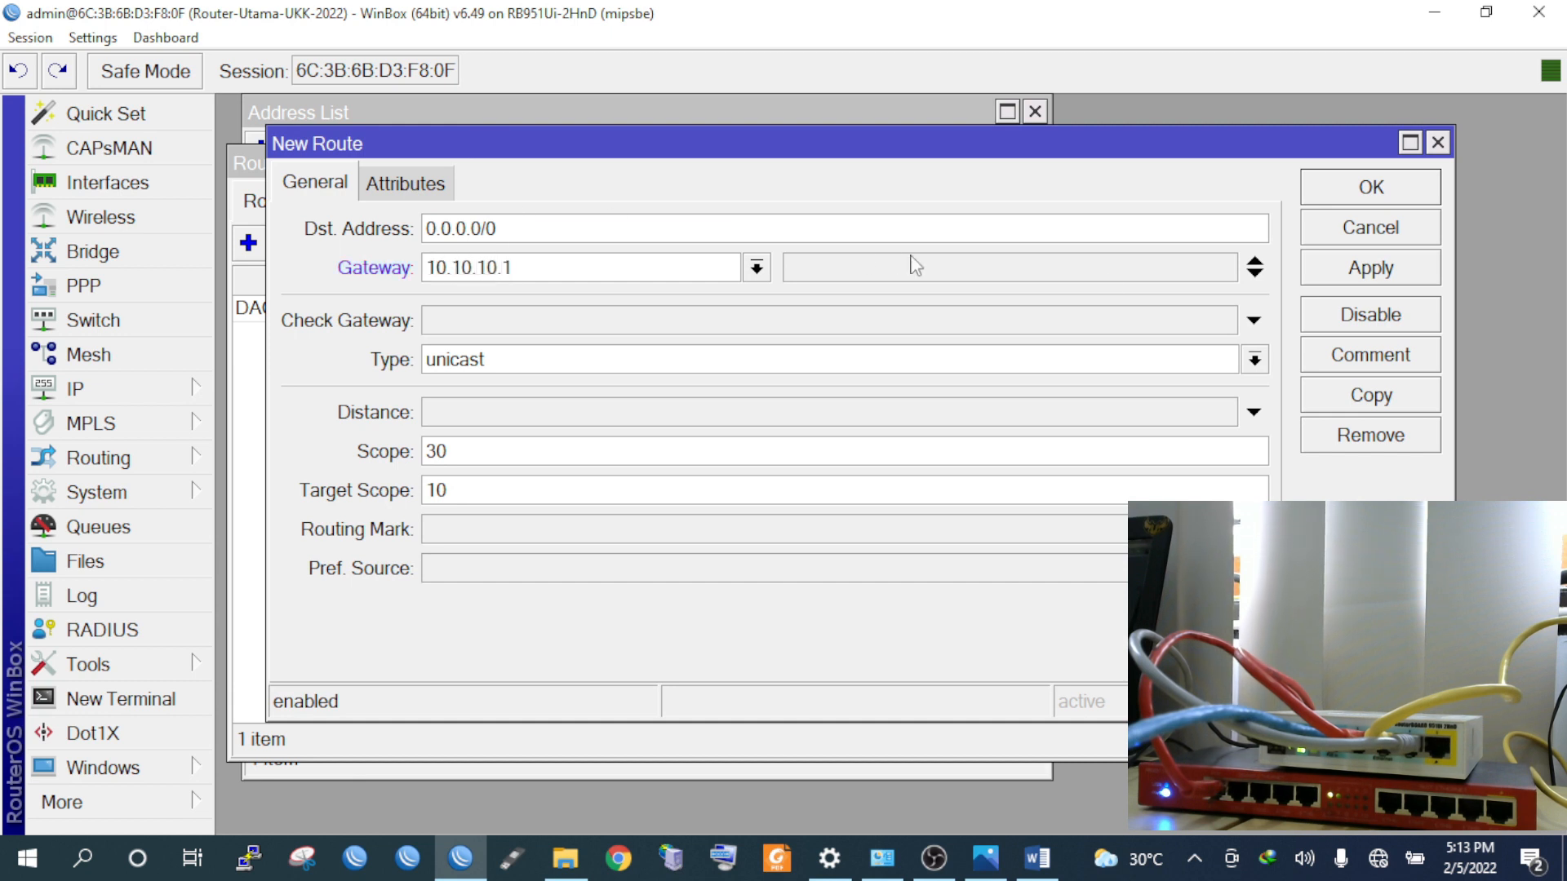
pyautogui.click(1368, 268)
pyautogui.click(1353, 193)
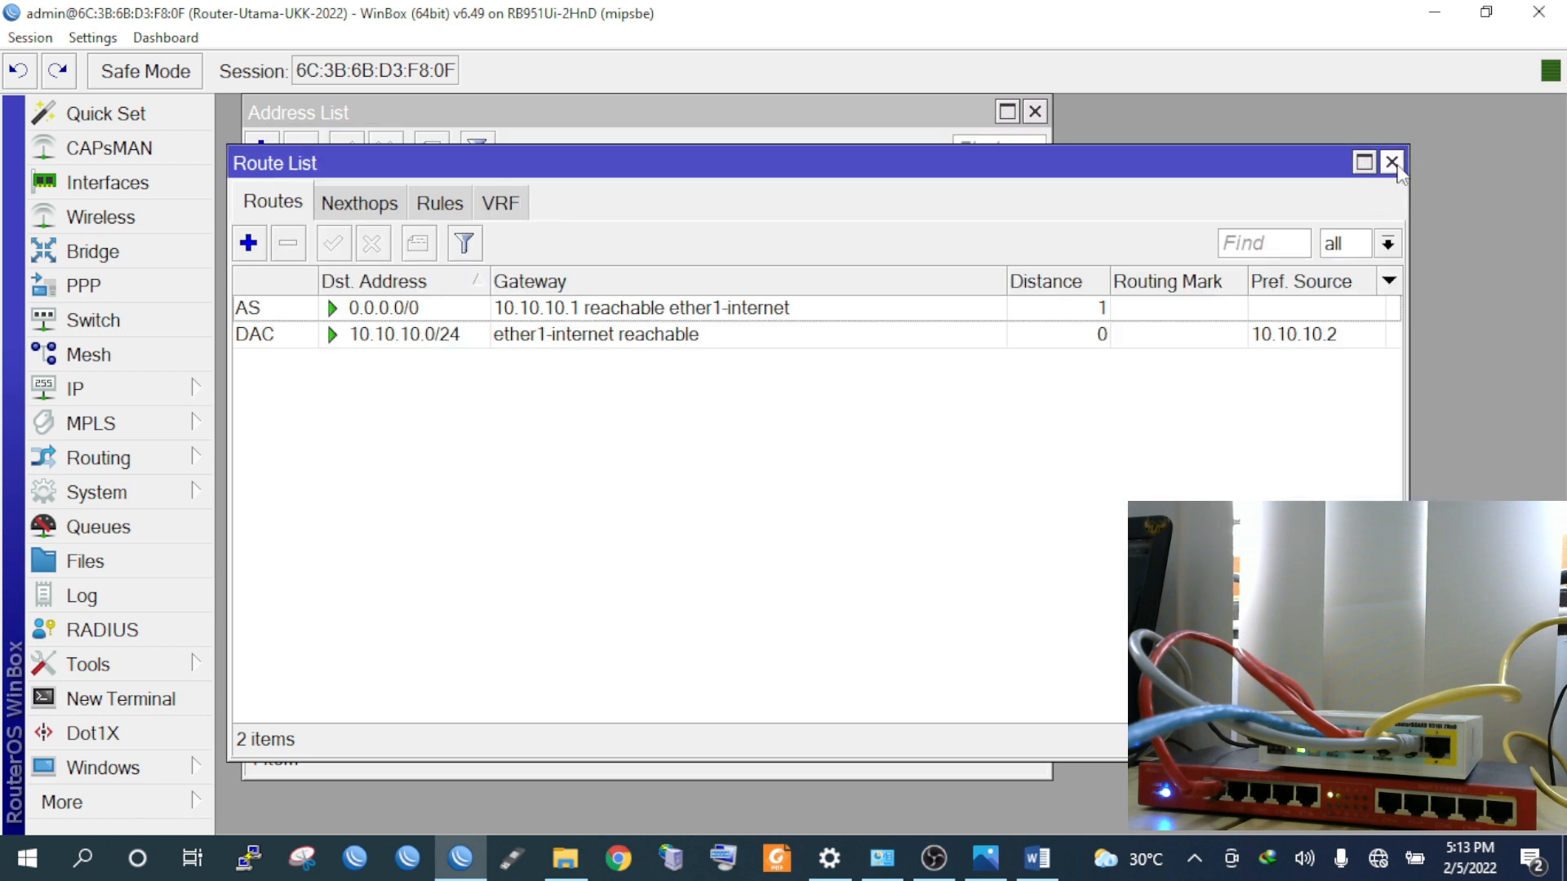
pyautogui.click(139, 702)
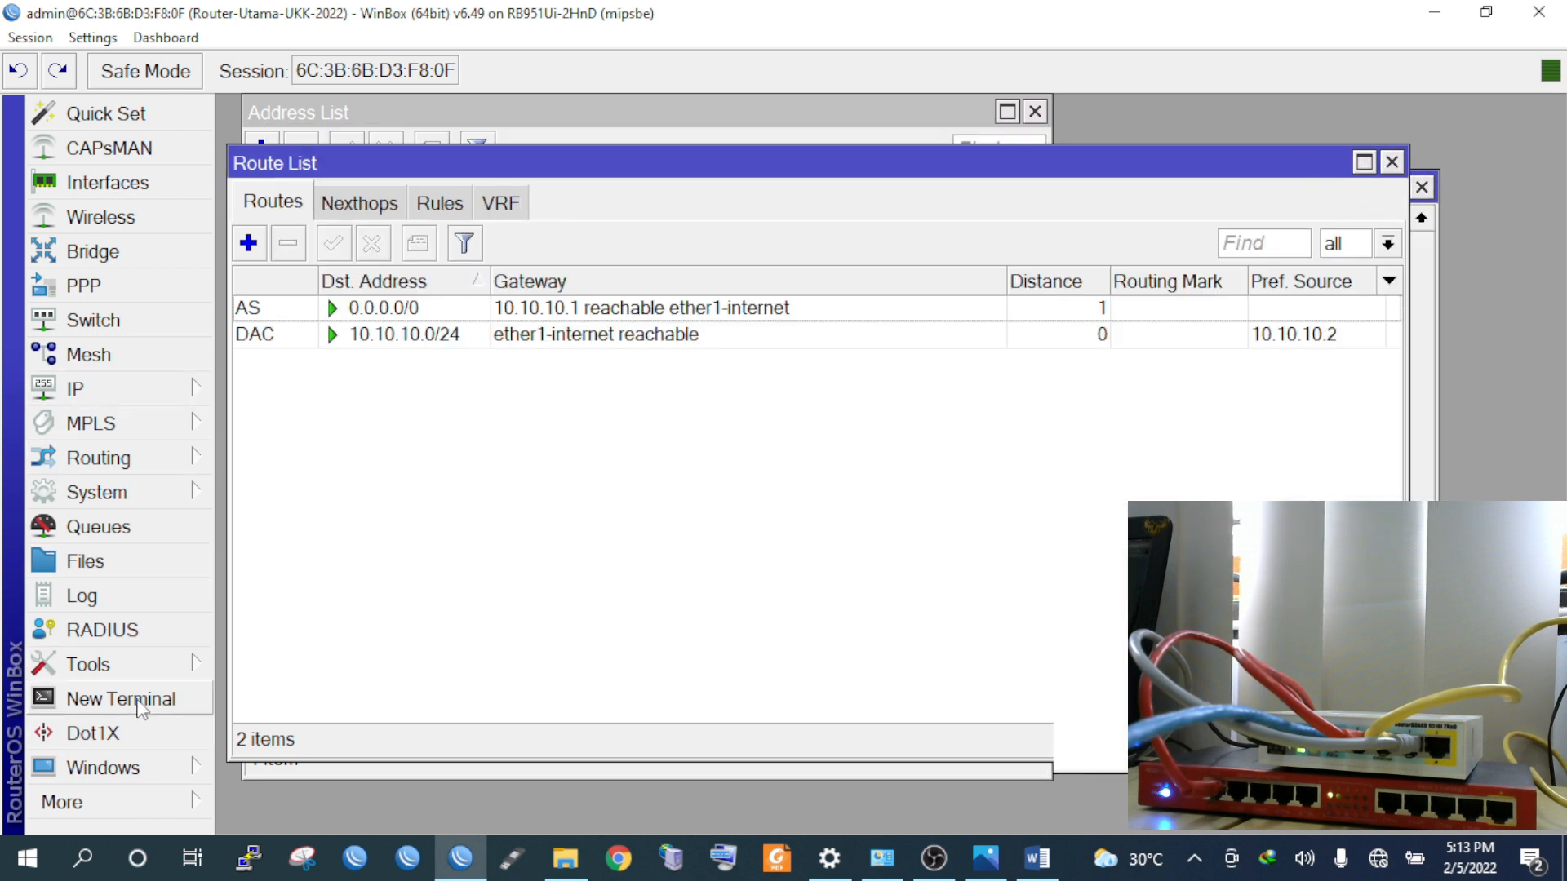
# Log in to a new router terminal with the admin account
pyautogui.write('admin')
pyautogui.press('Return')
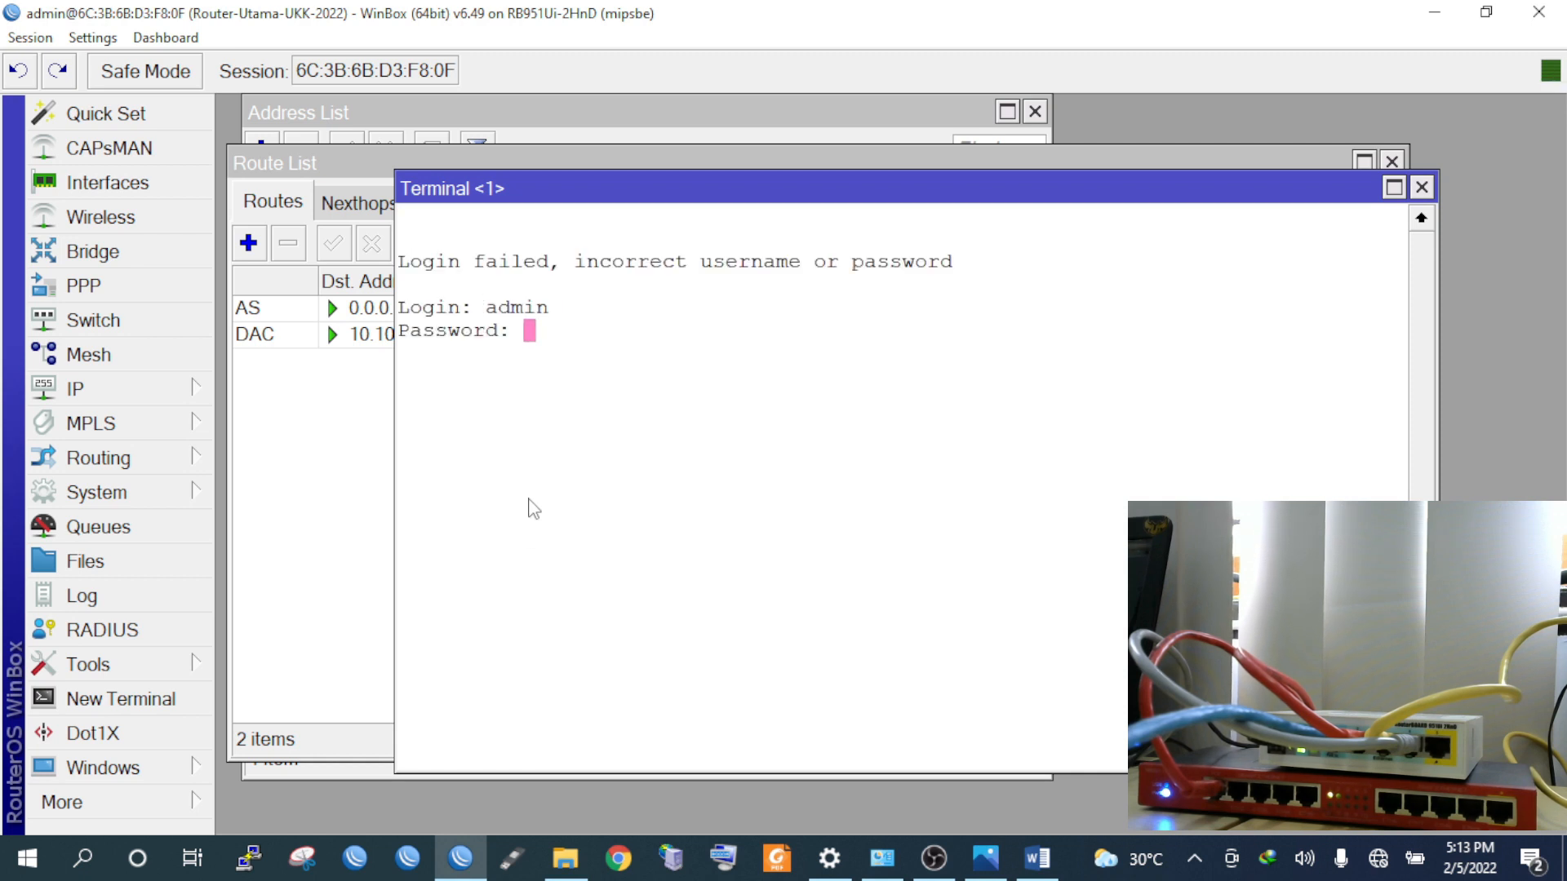
pyautogui.press('Return')
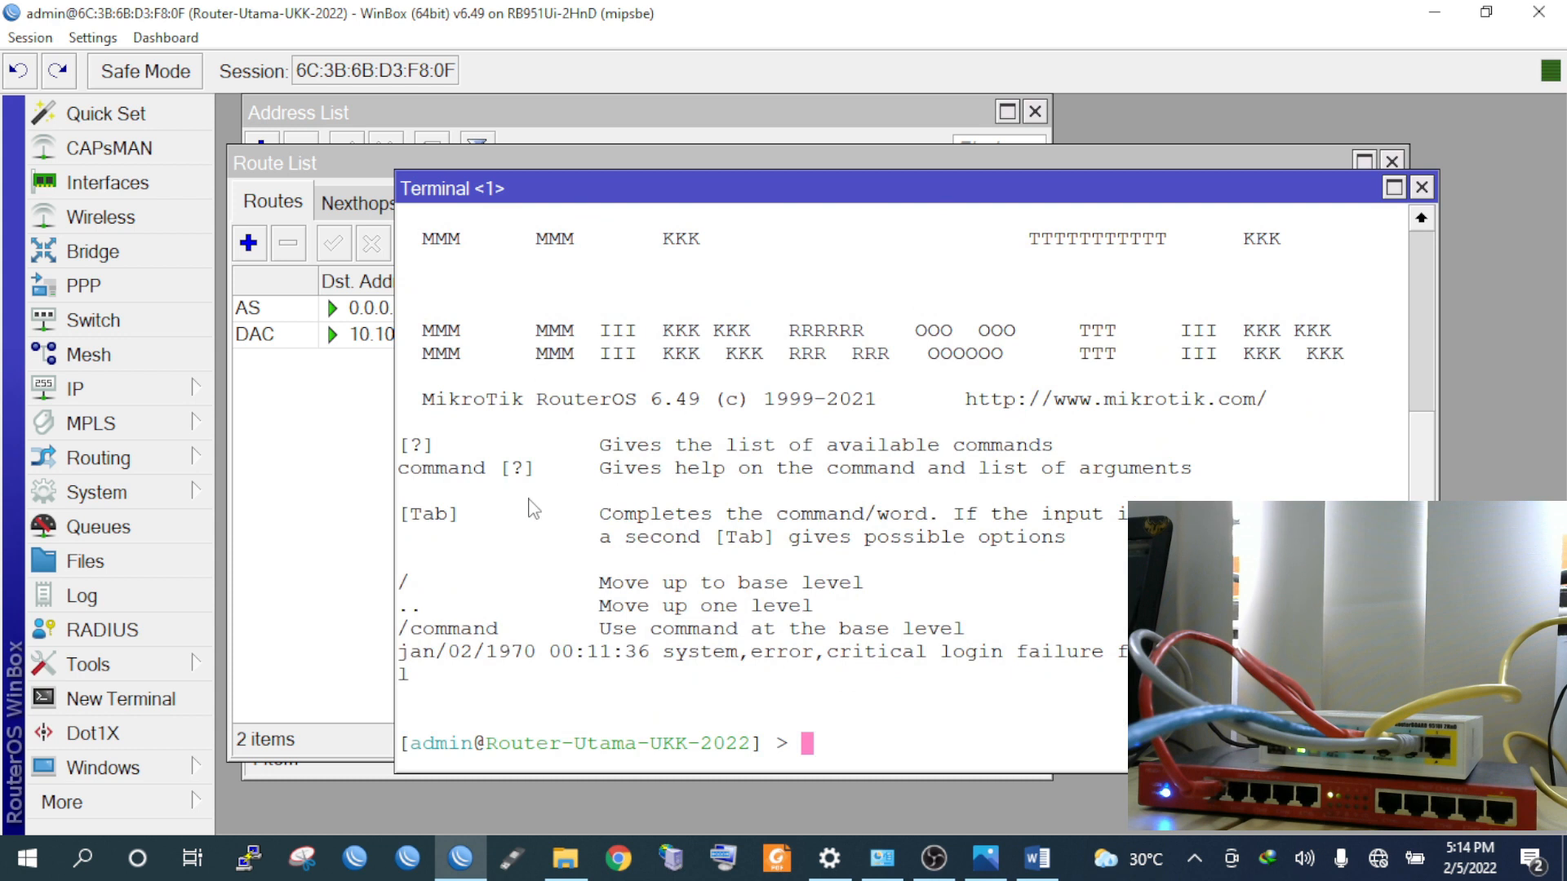
pyautogui.moveTo(834, 194); pyautogui.dragTo(666, 91)
# Ping google.com until several replies show 0% packet loss, then stop it
pyautogui.write('ping google')
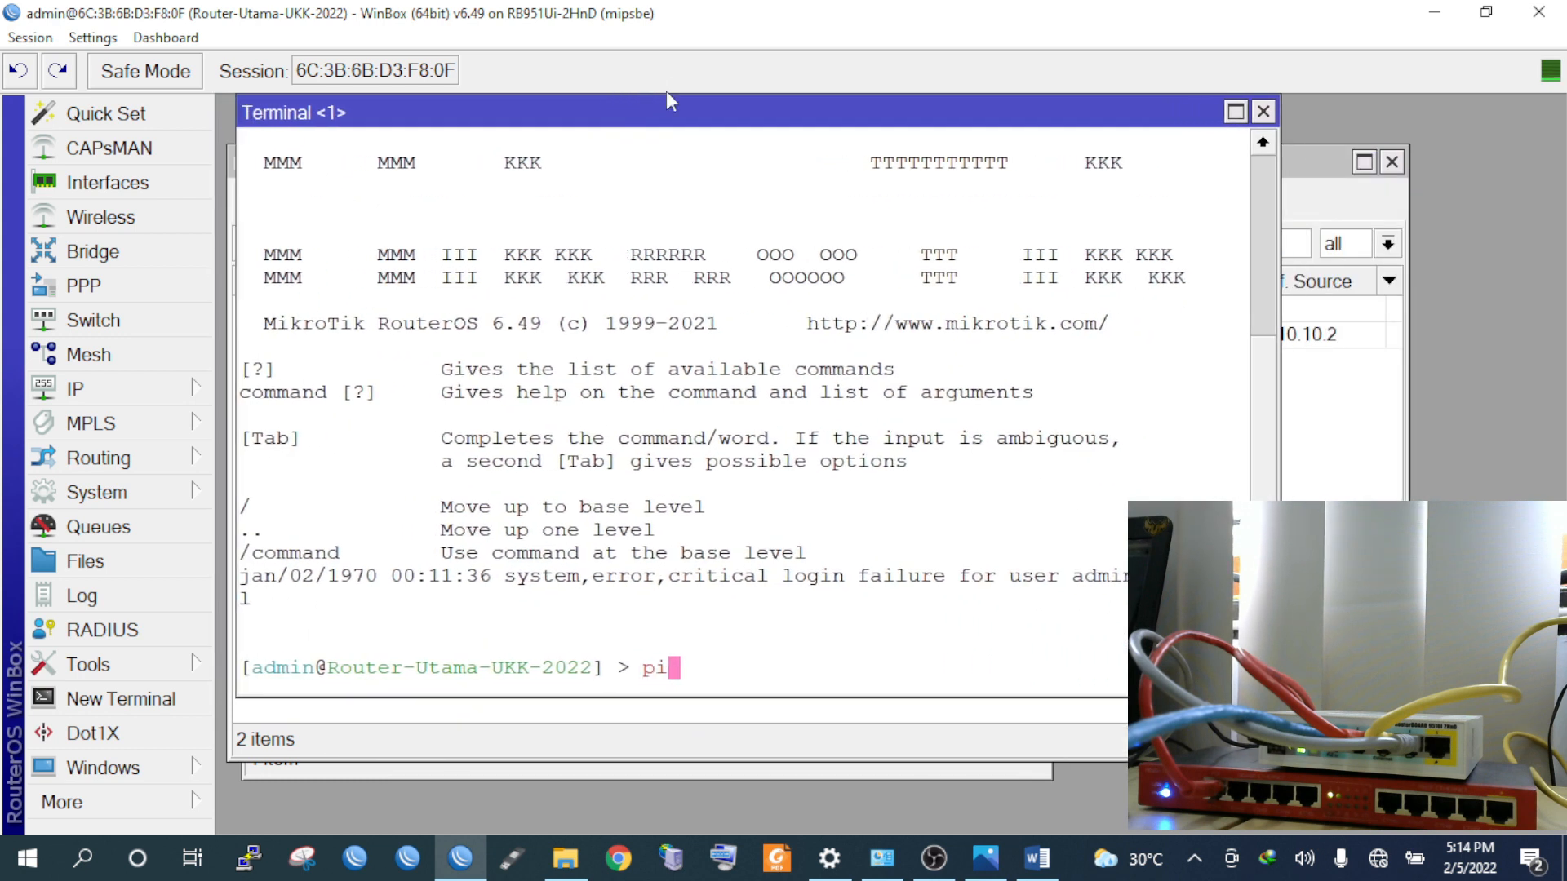
pyautogui.write('.com')
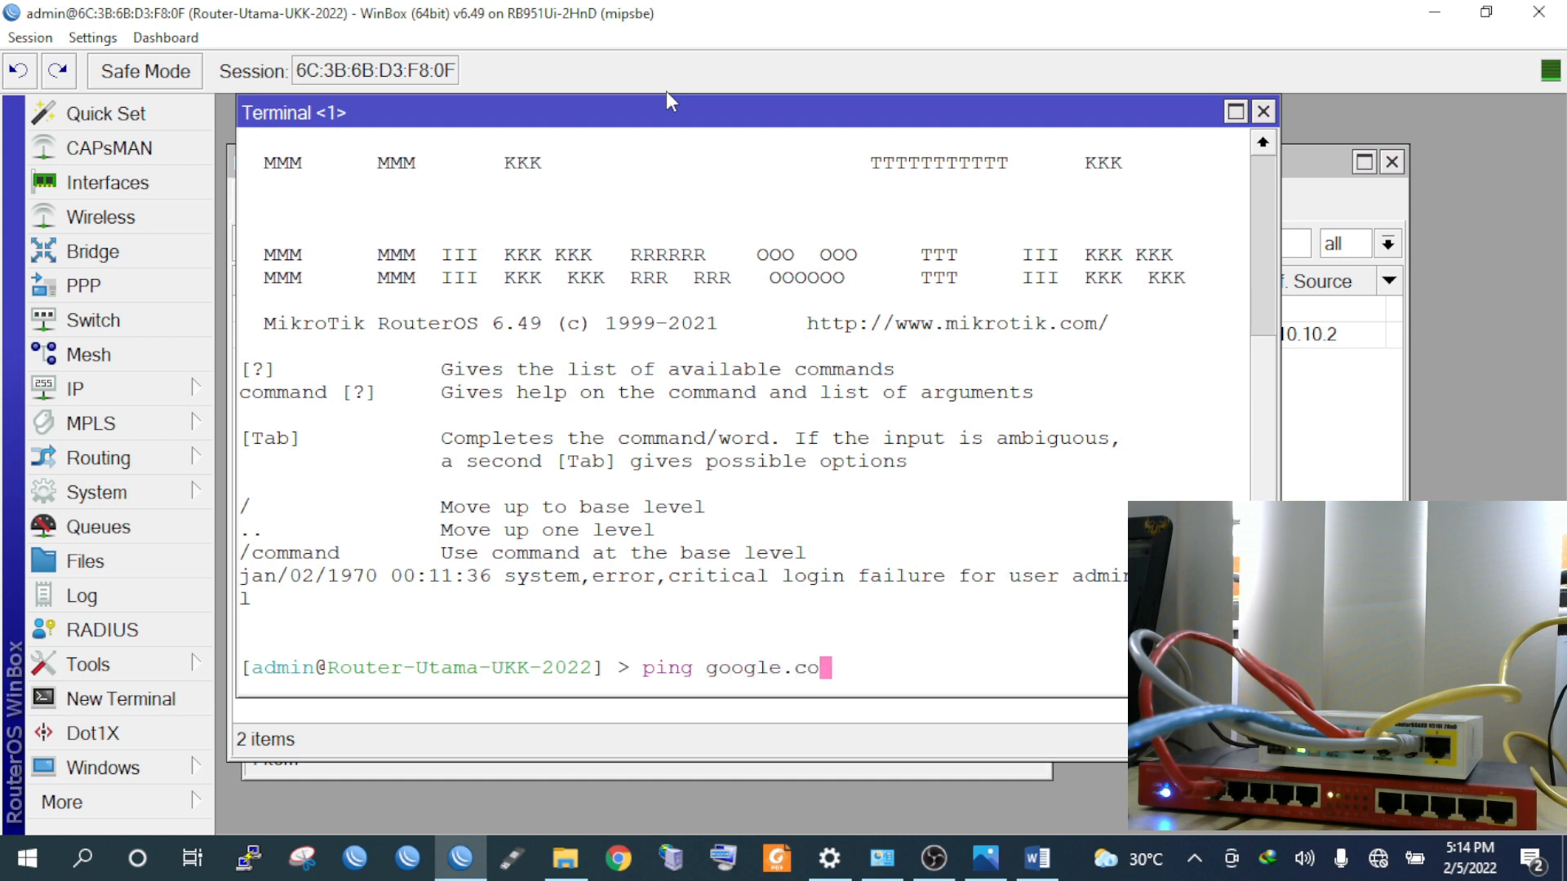
pyautogui.press('Return')
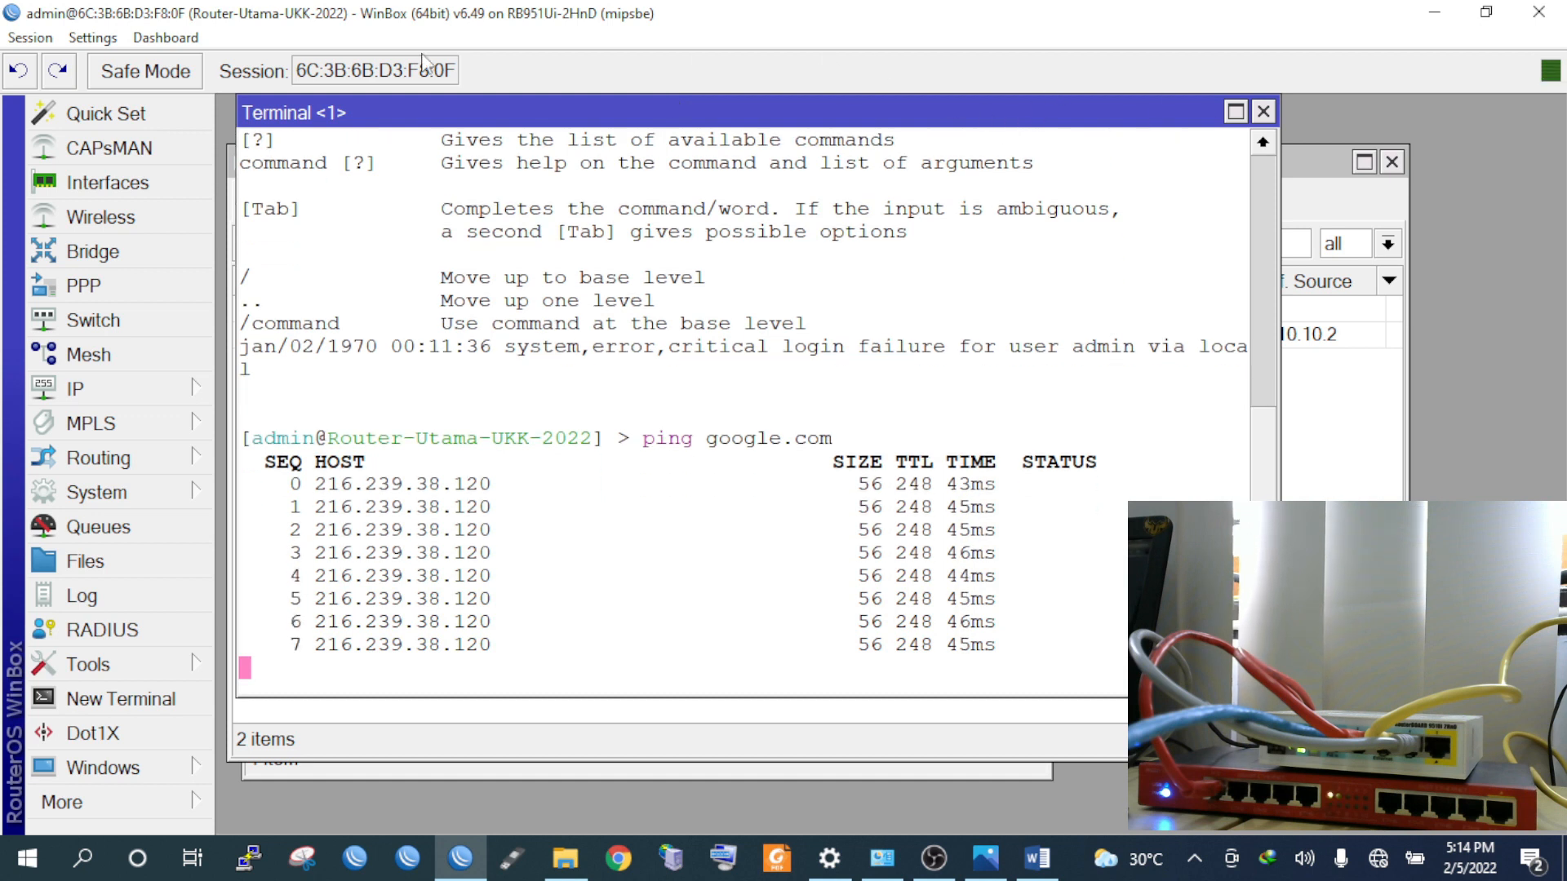
pyautogui.hotkey('ctrl', 'c')
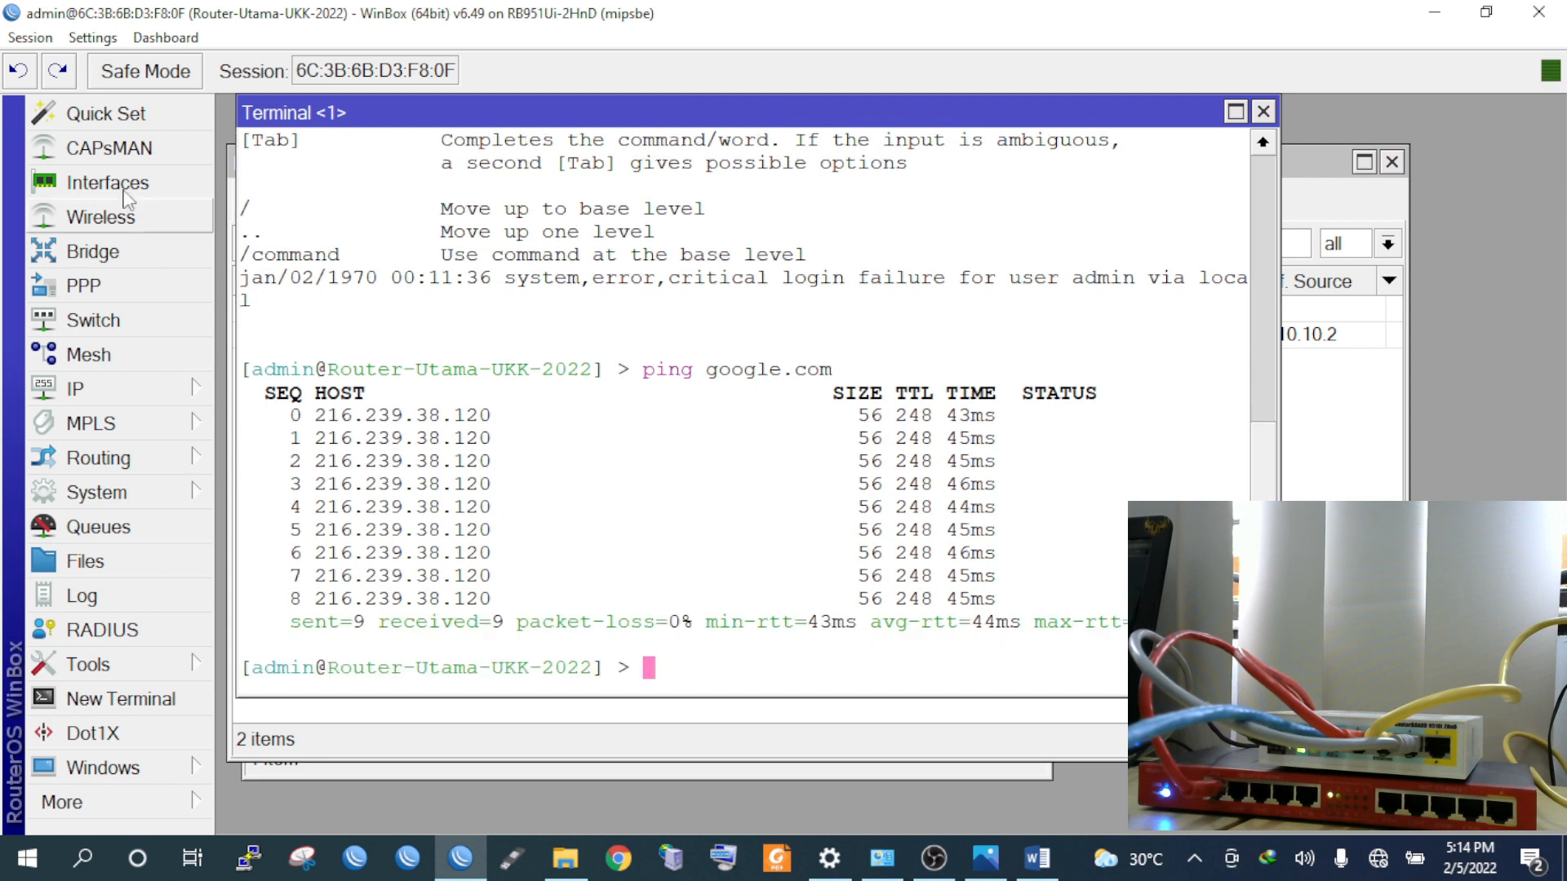
pyautogui.click(55, 40)
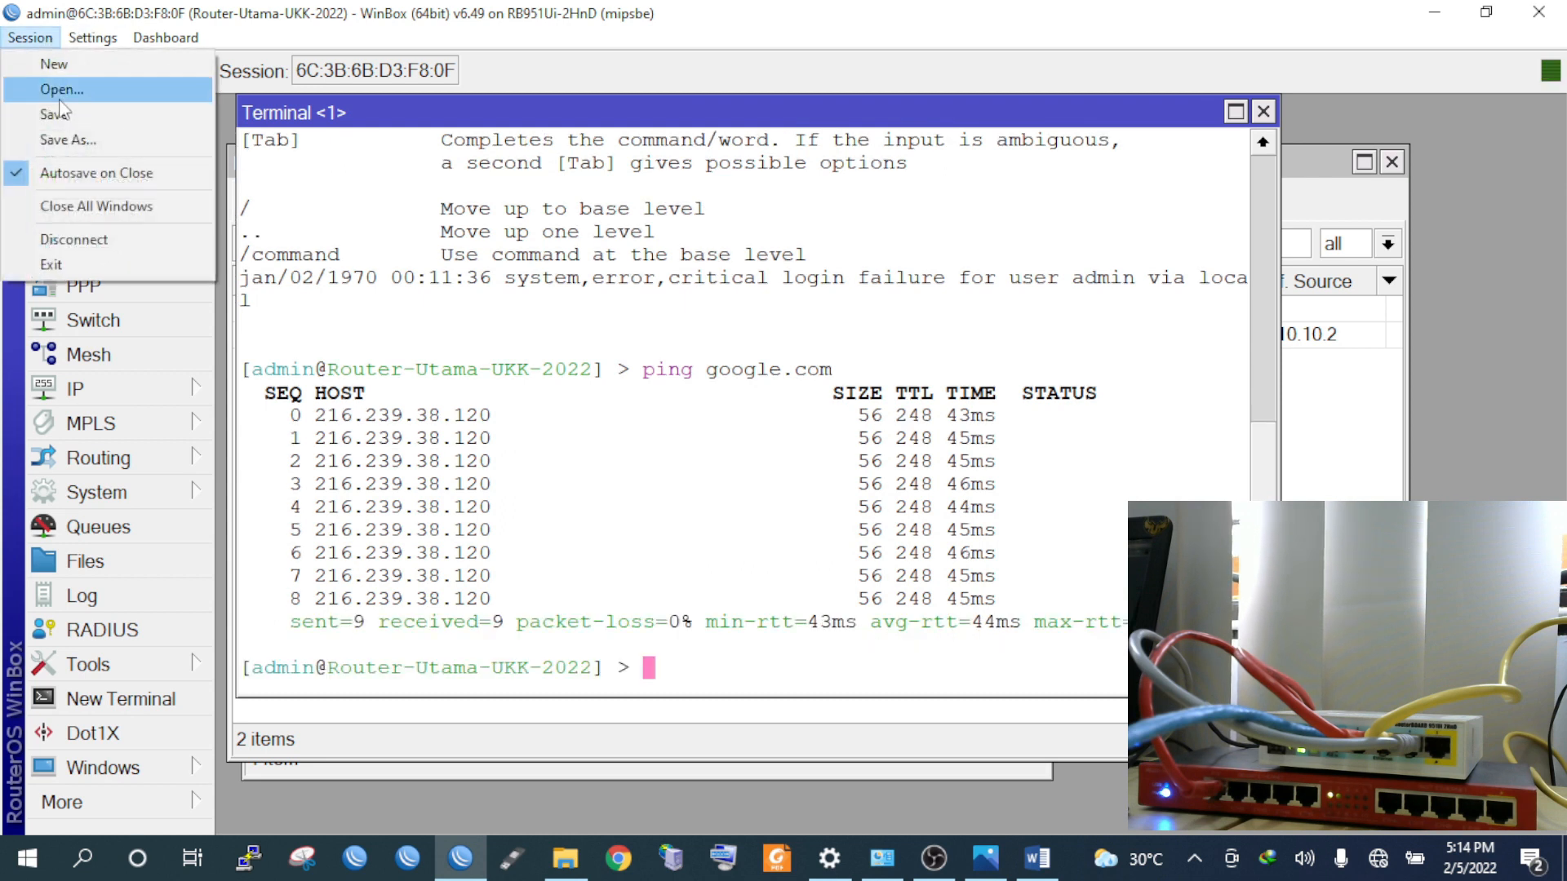
# Close all WinBox windows and review the VLAN and hotspot address plan in the Word task sheet
pyautogui.click(82, 213)
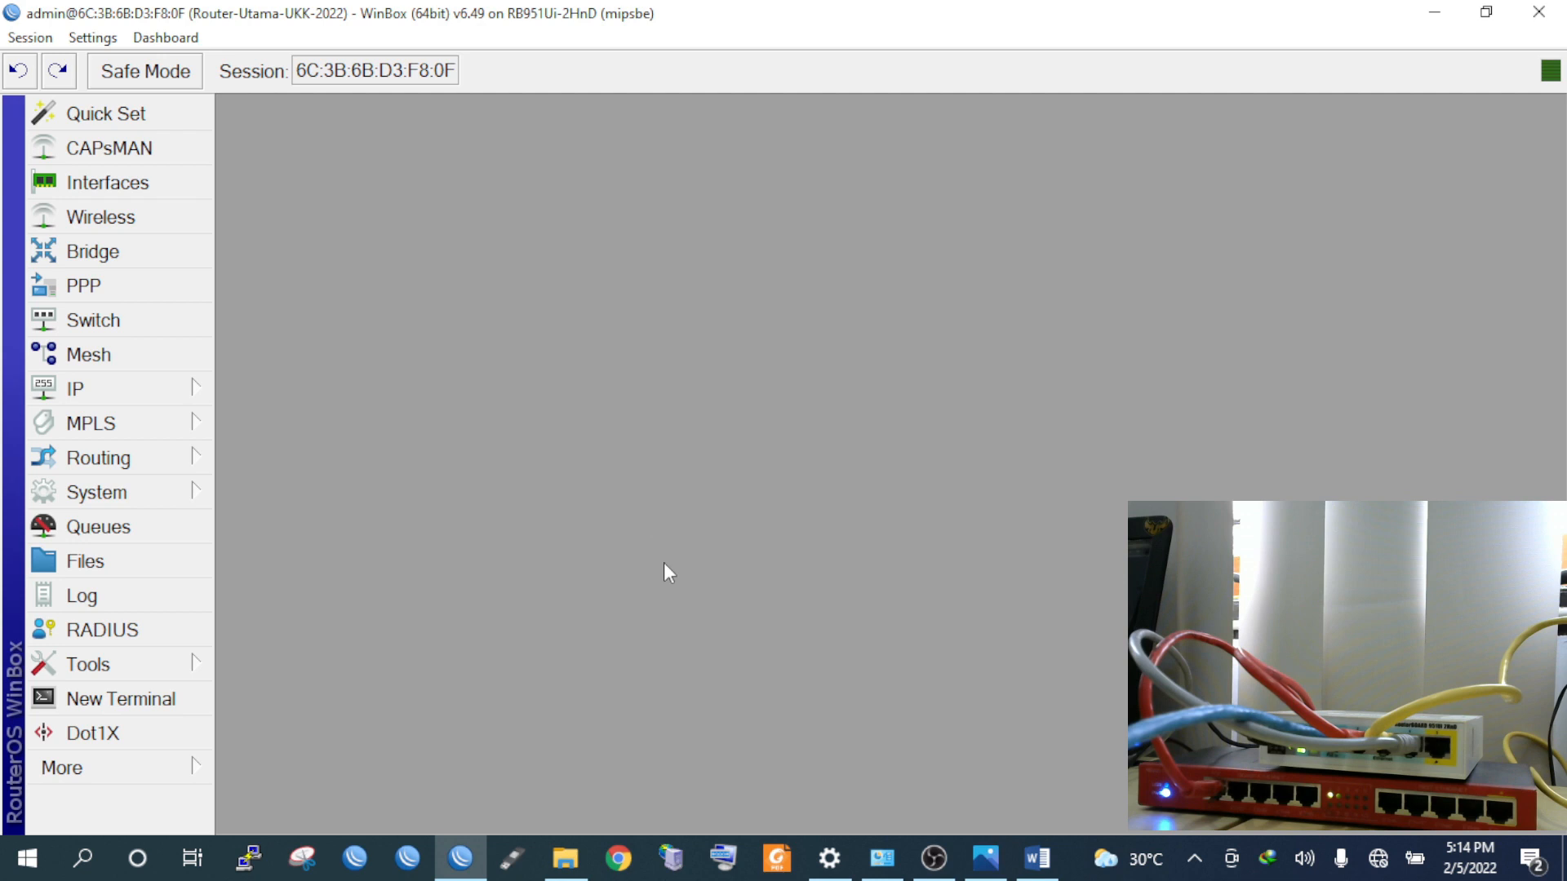
pyautogui.click(1037, 858)
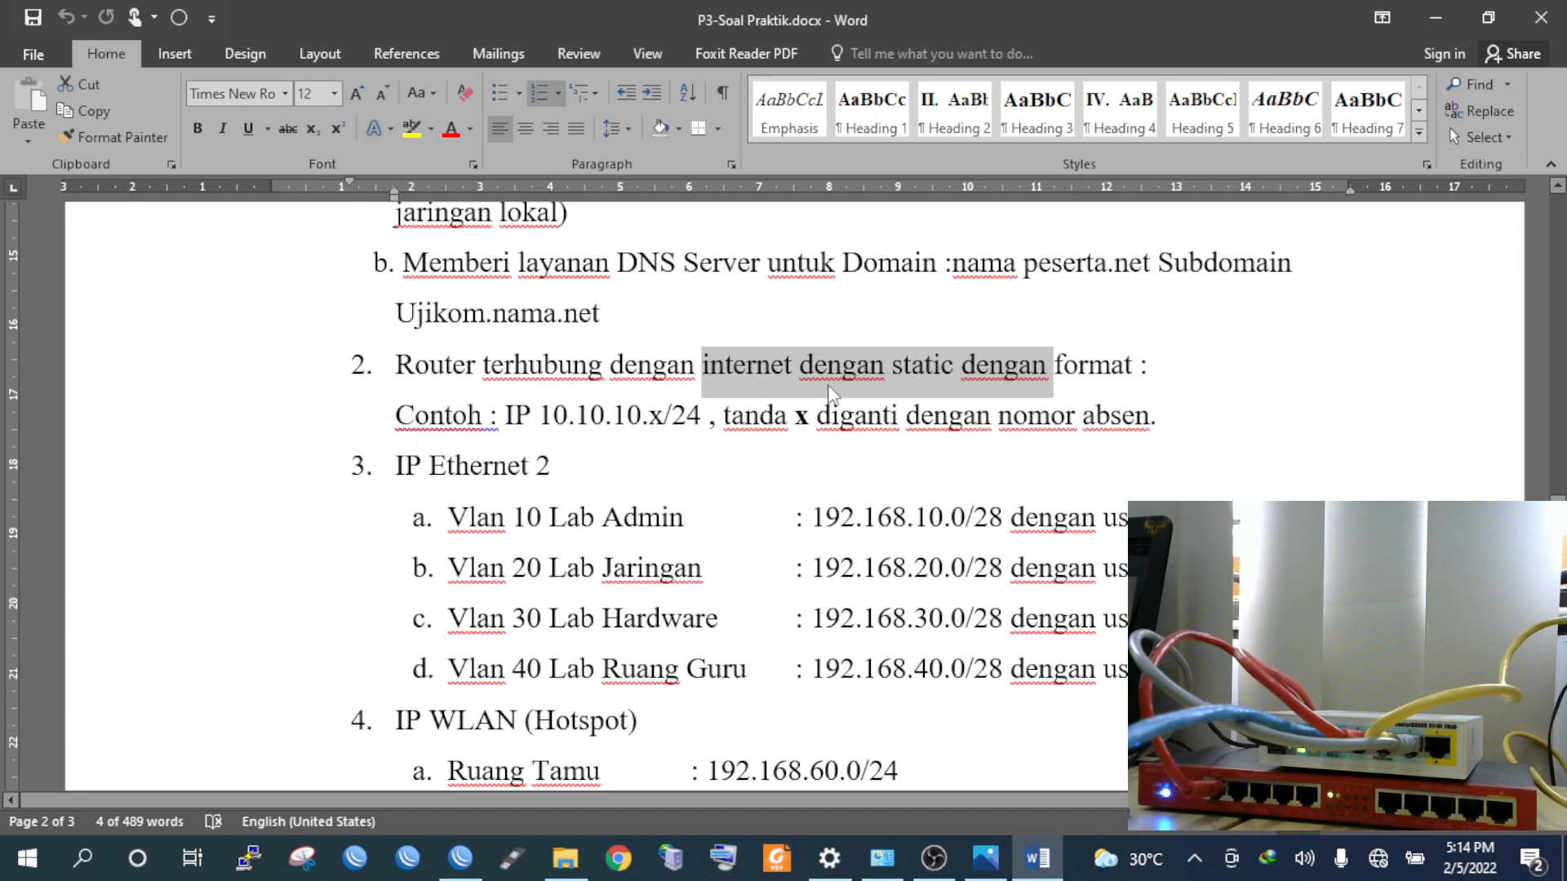
pyautogui.scroll(-1, 796, 543)
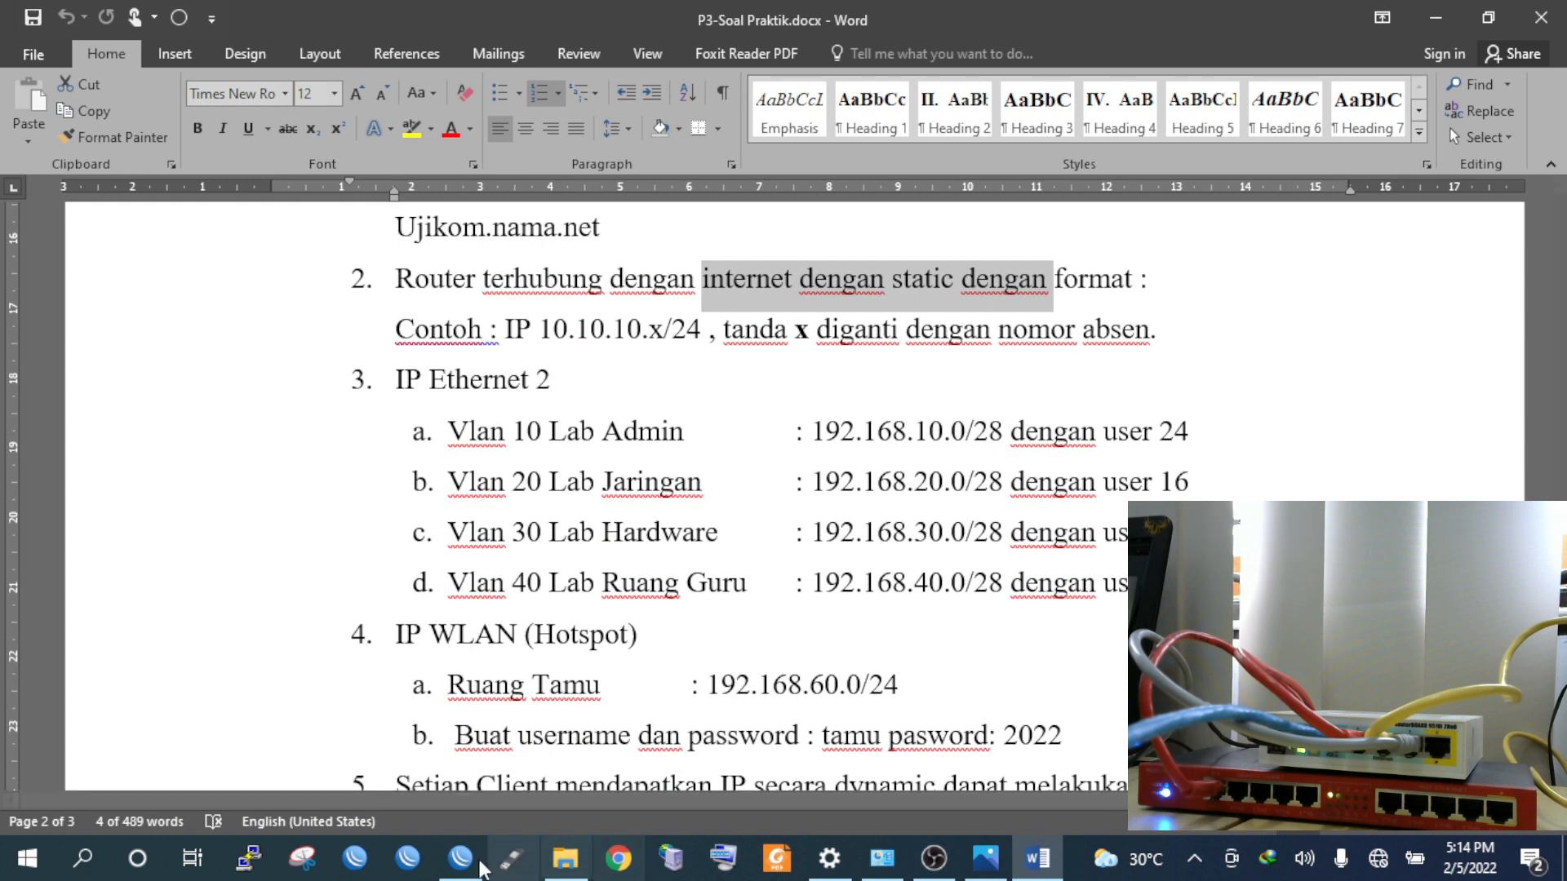
pyautogui.click(461, 858)
pyautogui.click(196, 388)
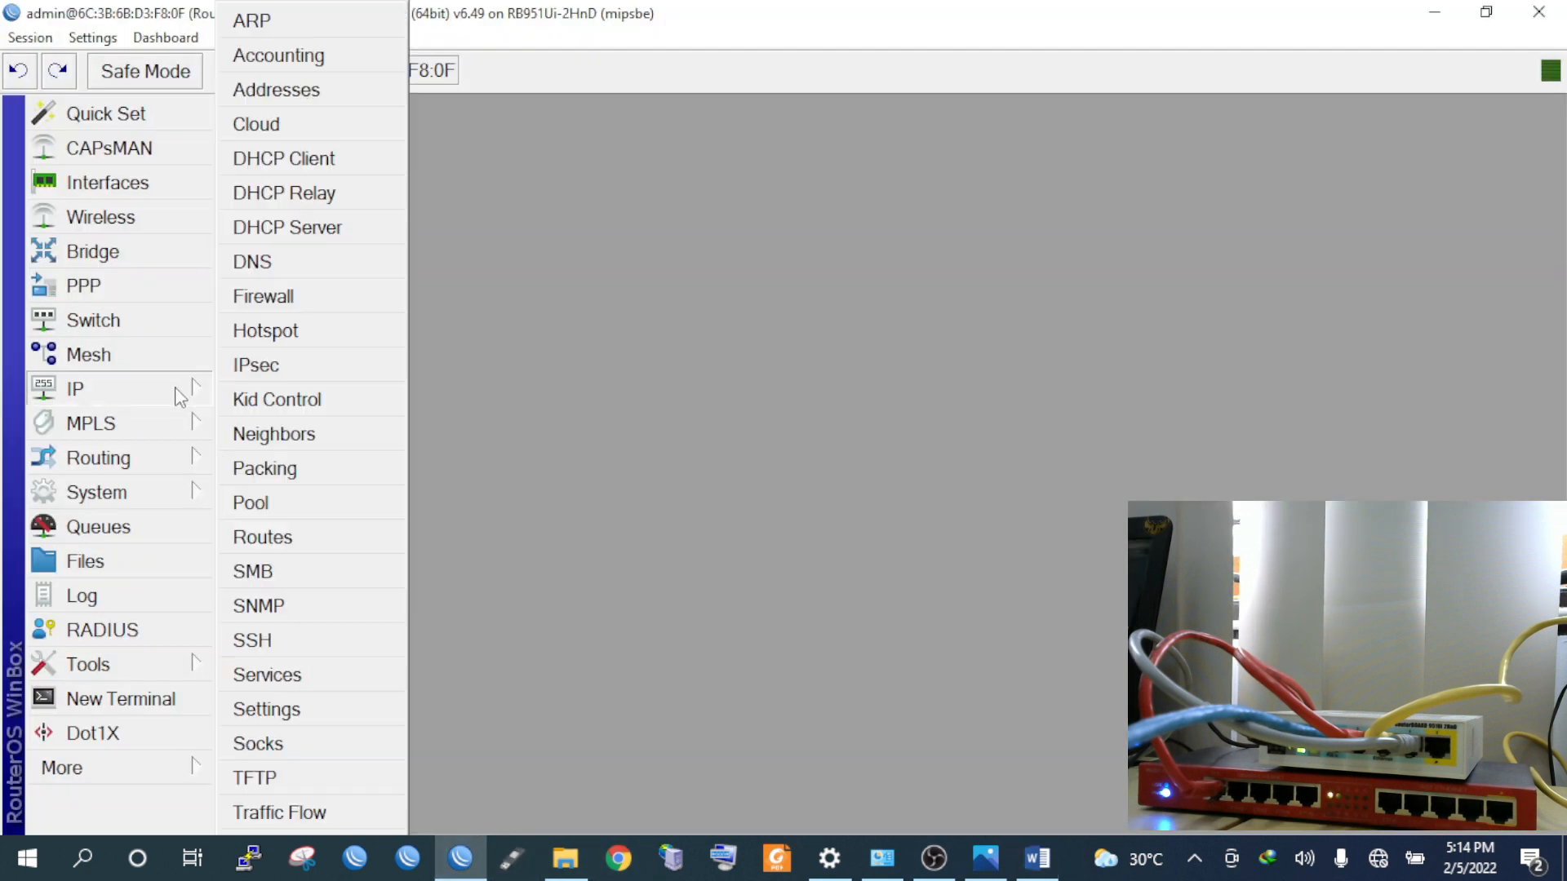
# Start a new IP address entry with 192.168.10.1/28
pyautogui.click(304, 88)
pyautogui.moveTo(854, 117); pyautogui.dragTo(522, 118)
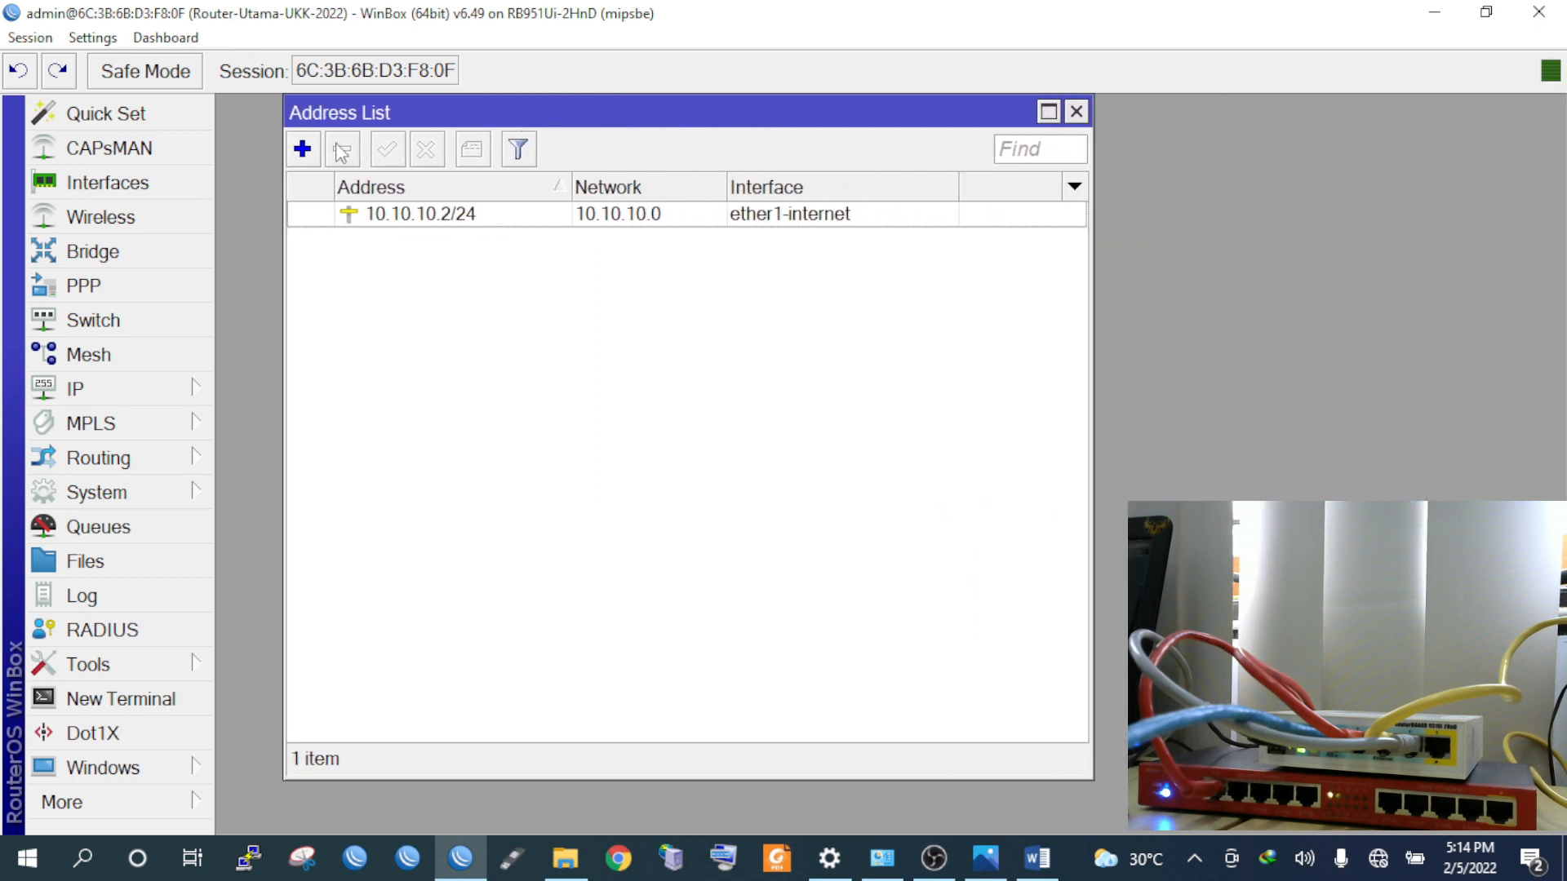
pyautogui.click(302, 149)
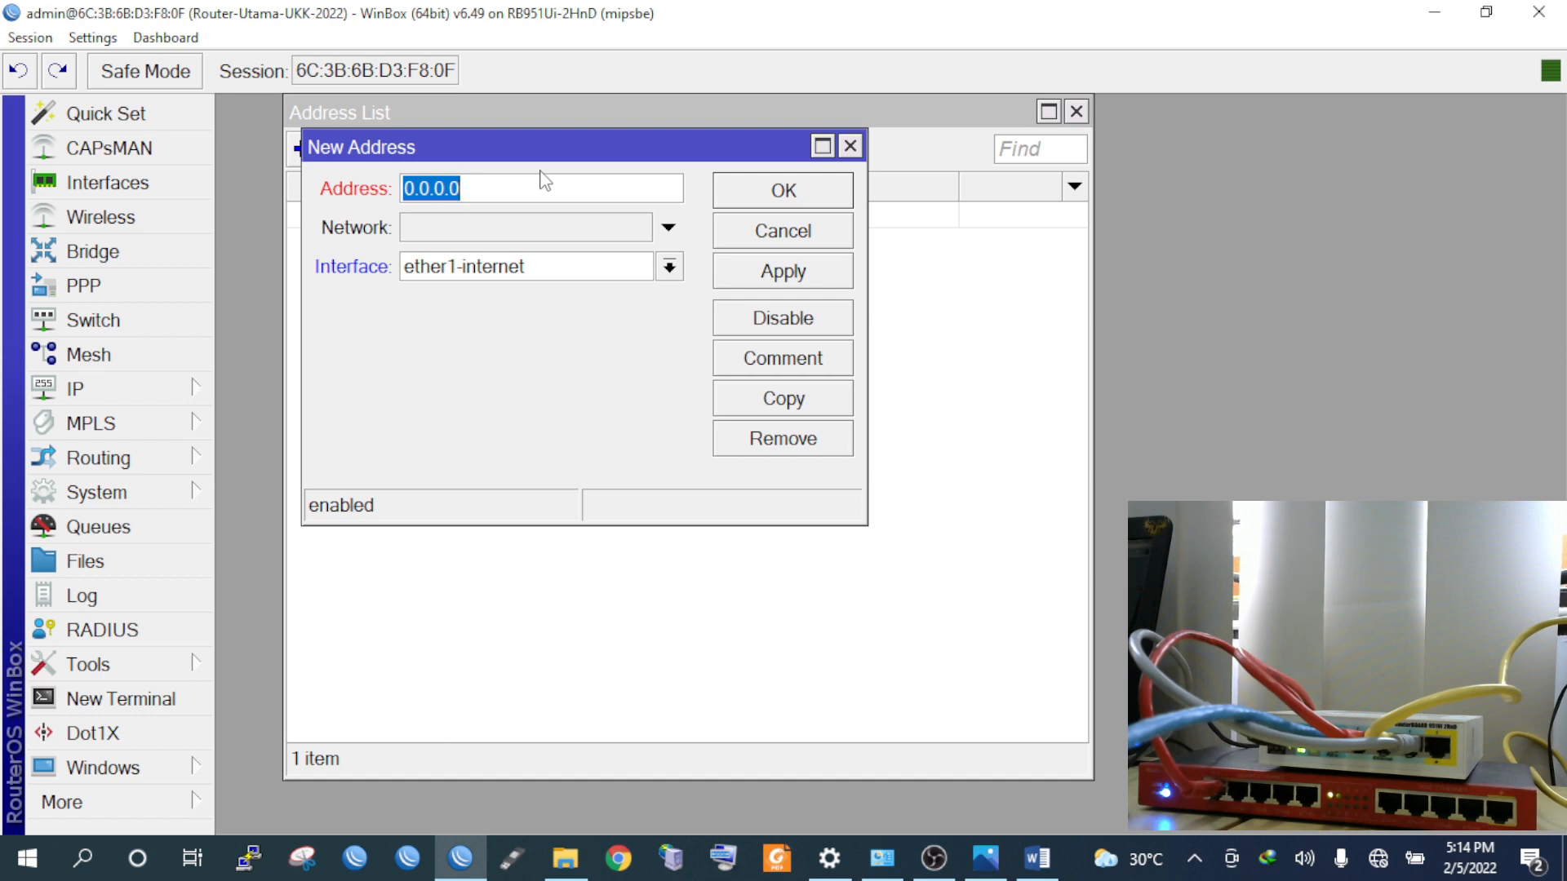
pyautogui.write('192.168.10.')
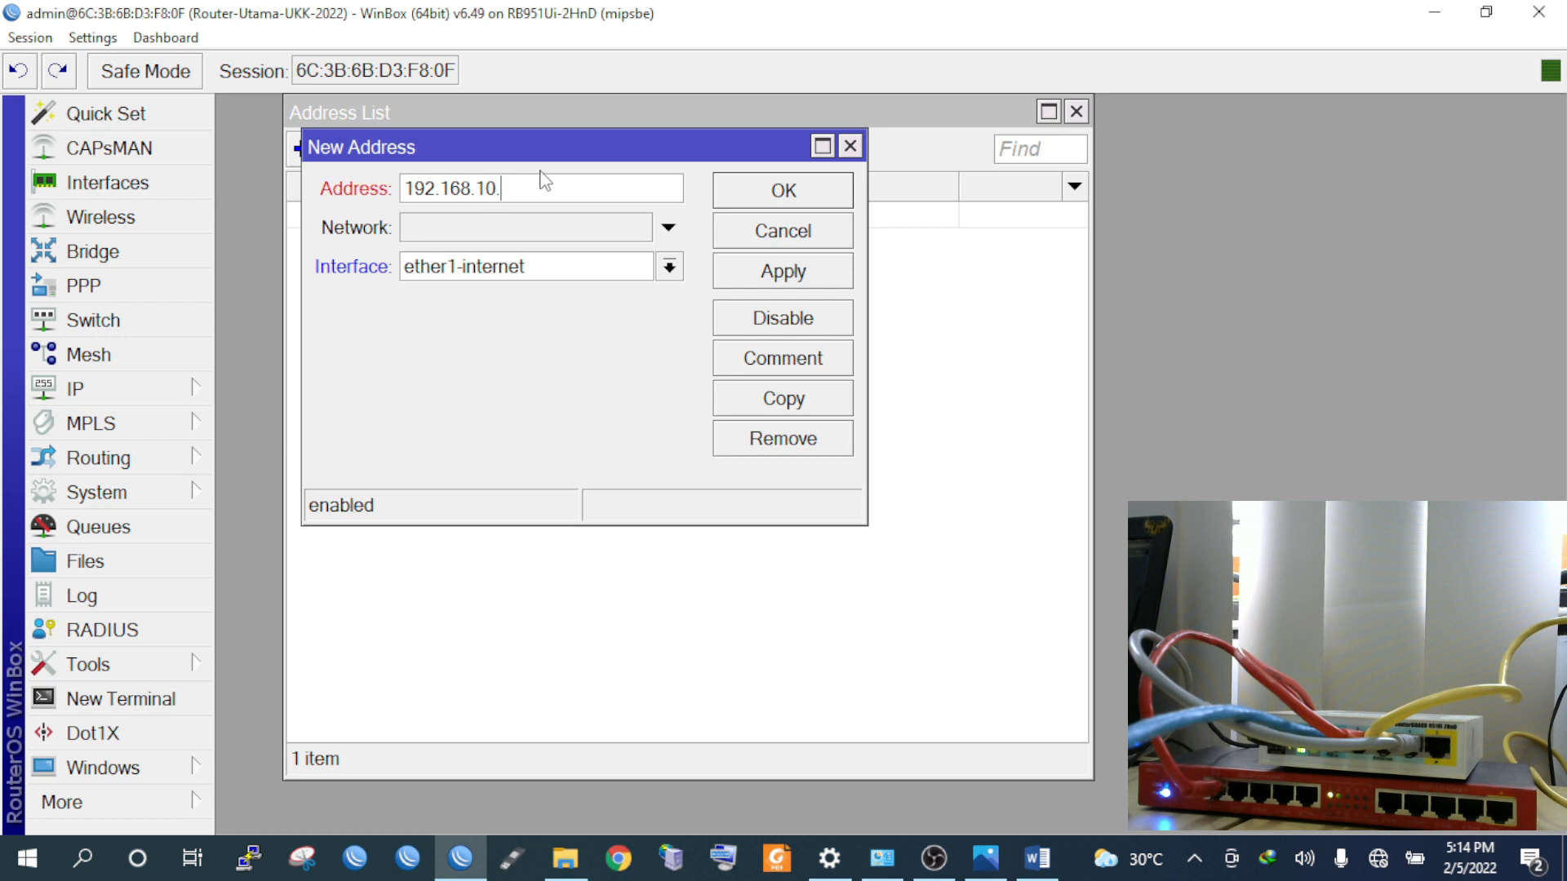
pyautogui.write('1/28')
# After checking the task sheet, bind 192.168.10.1/28 to vlan10-LabAdmin and save it
pyautogui.click(1037, 857)
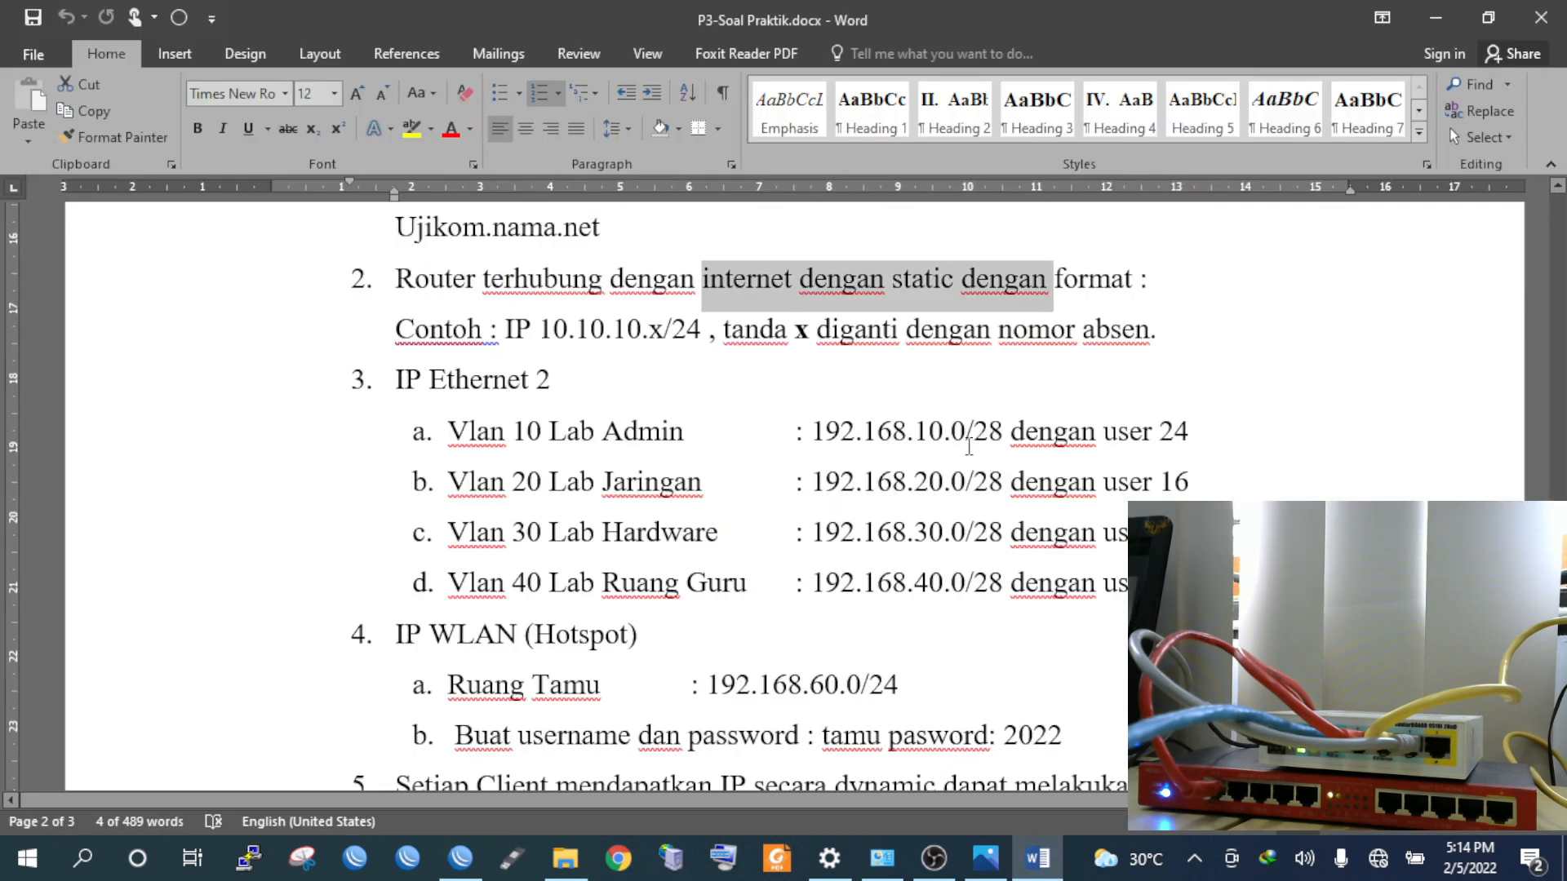
pyautogui.click(982, 433)
pyautogui.click(966, 583)
pyautogui.click(461, 857)
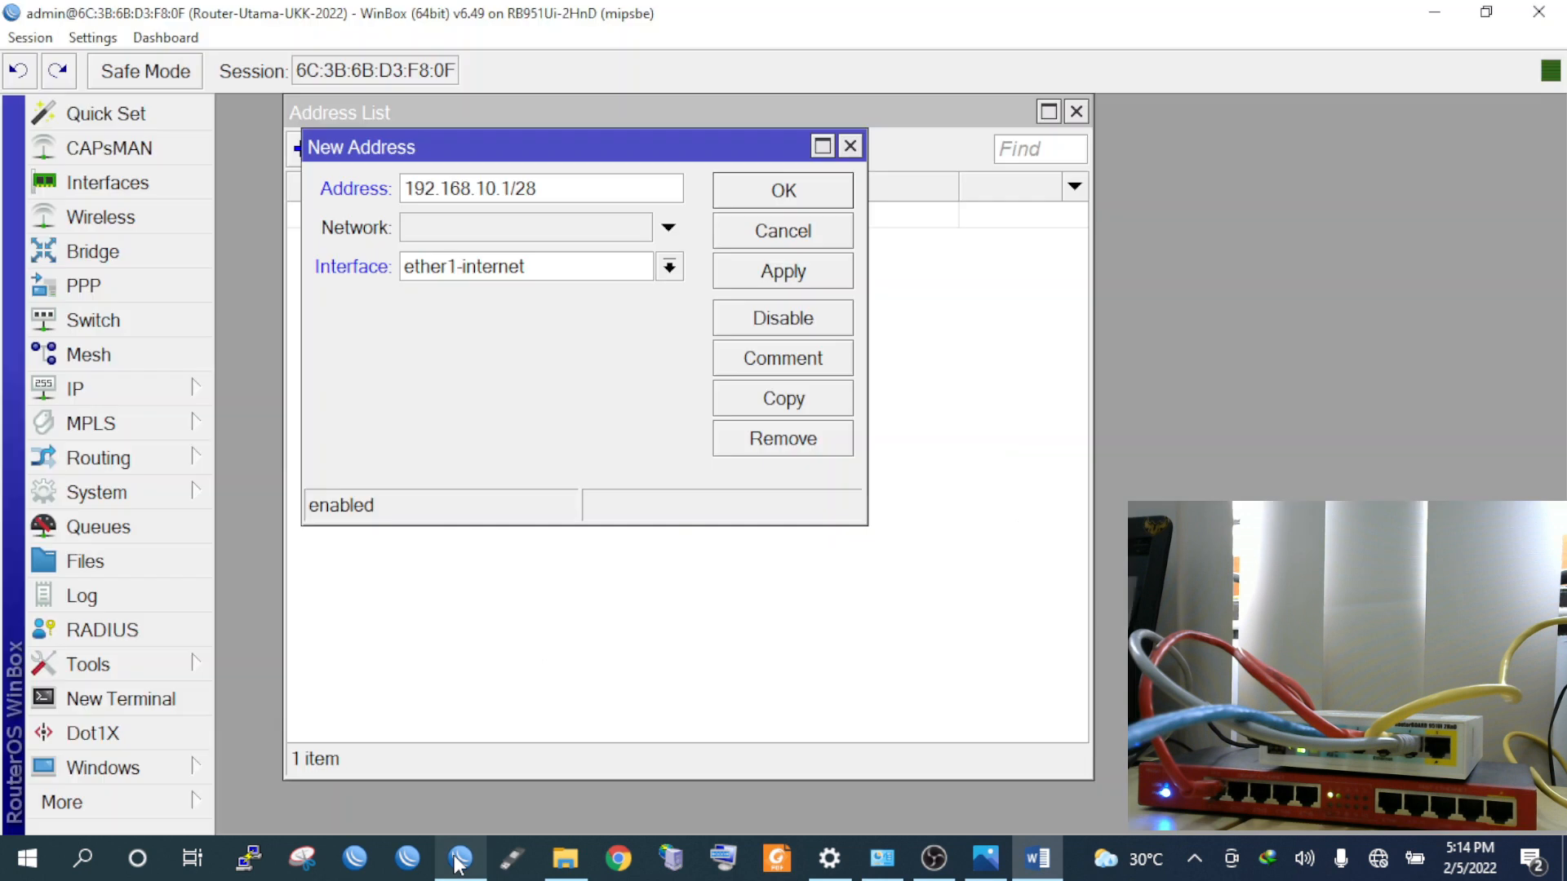
pyautogui.click(535, 276)
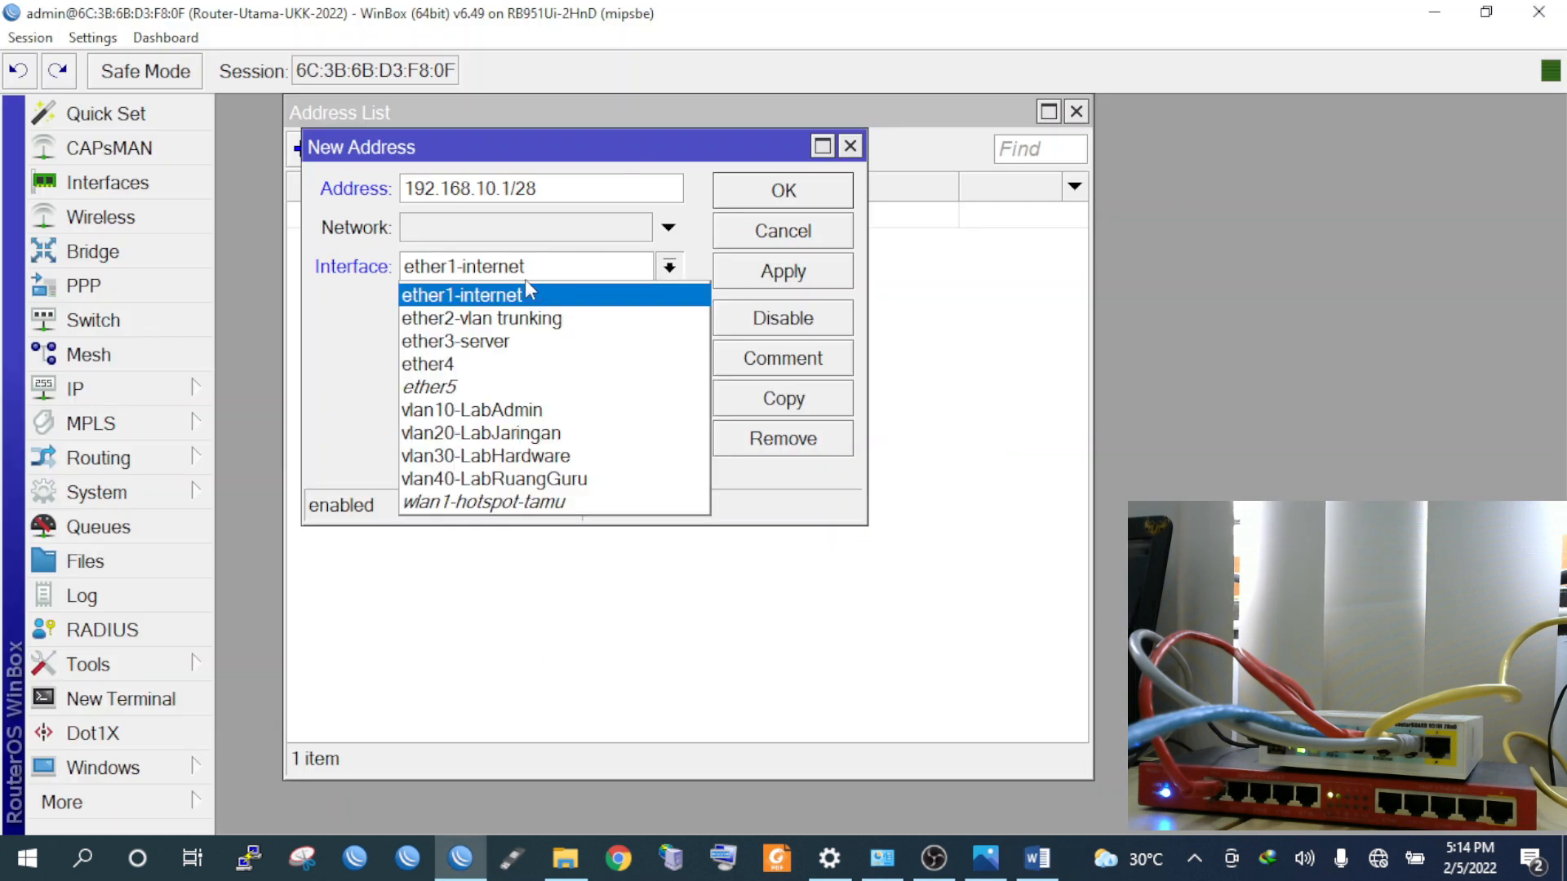
pyautogui.click(519, 410)
pyautogui.click(825, 272)
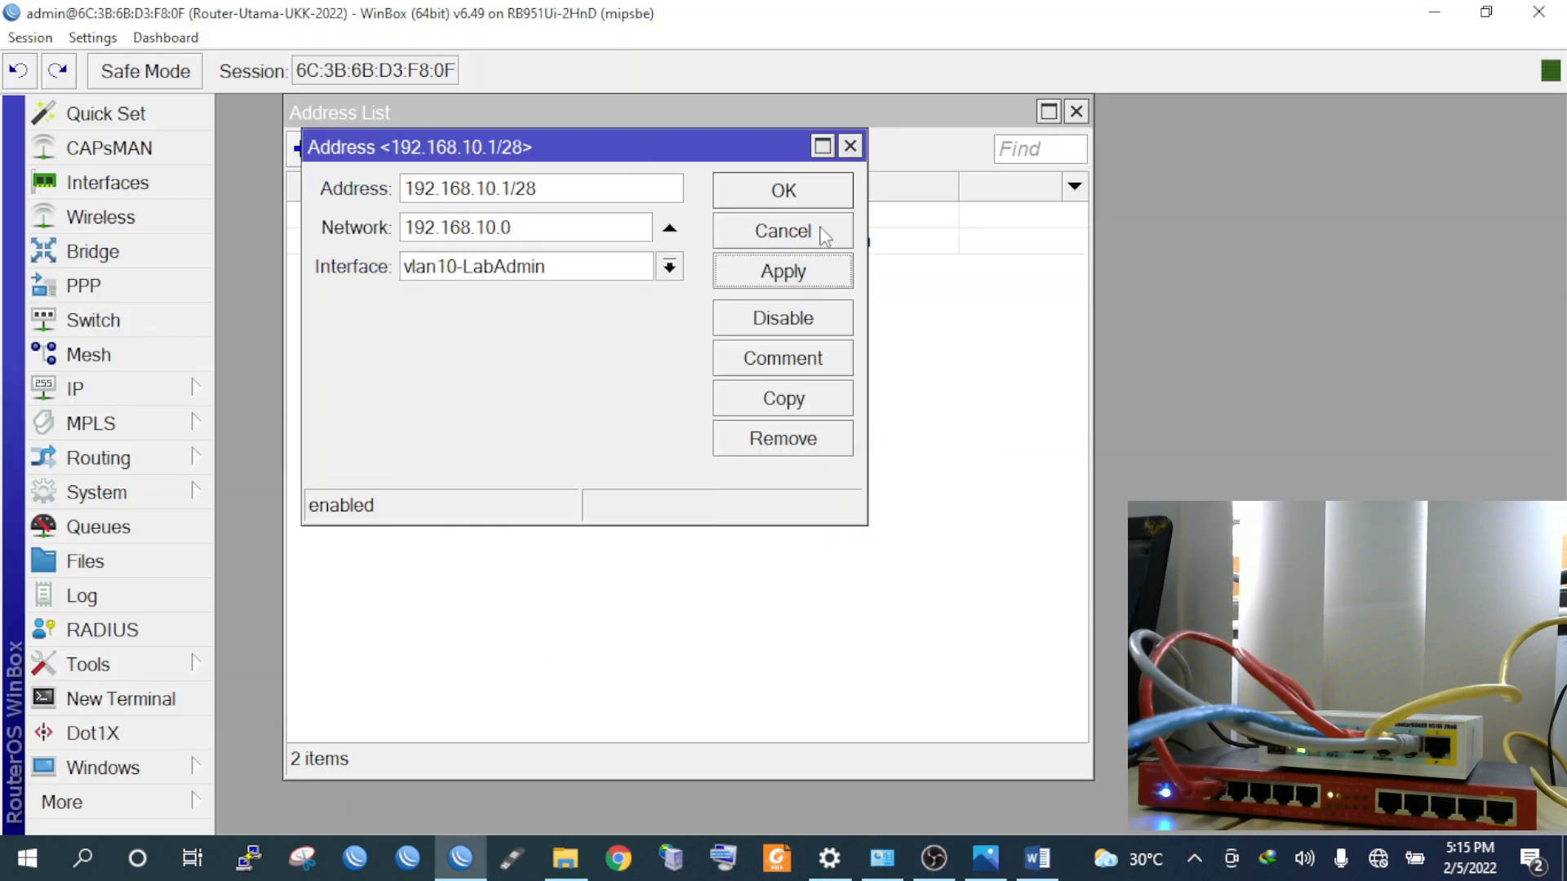
pyautogui.click(806, 194)
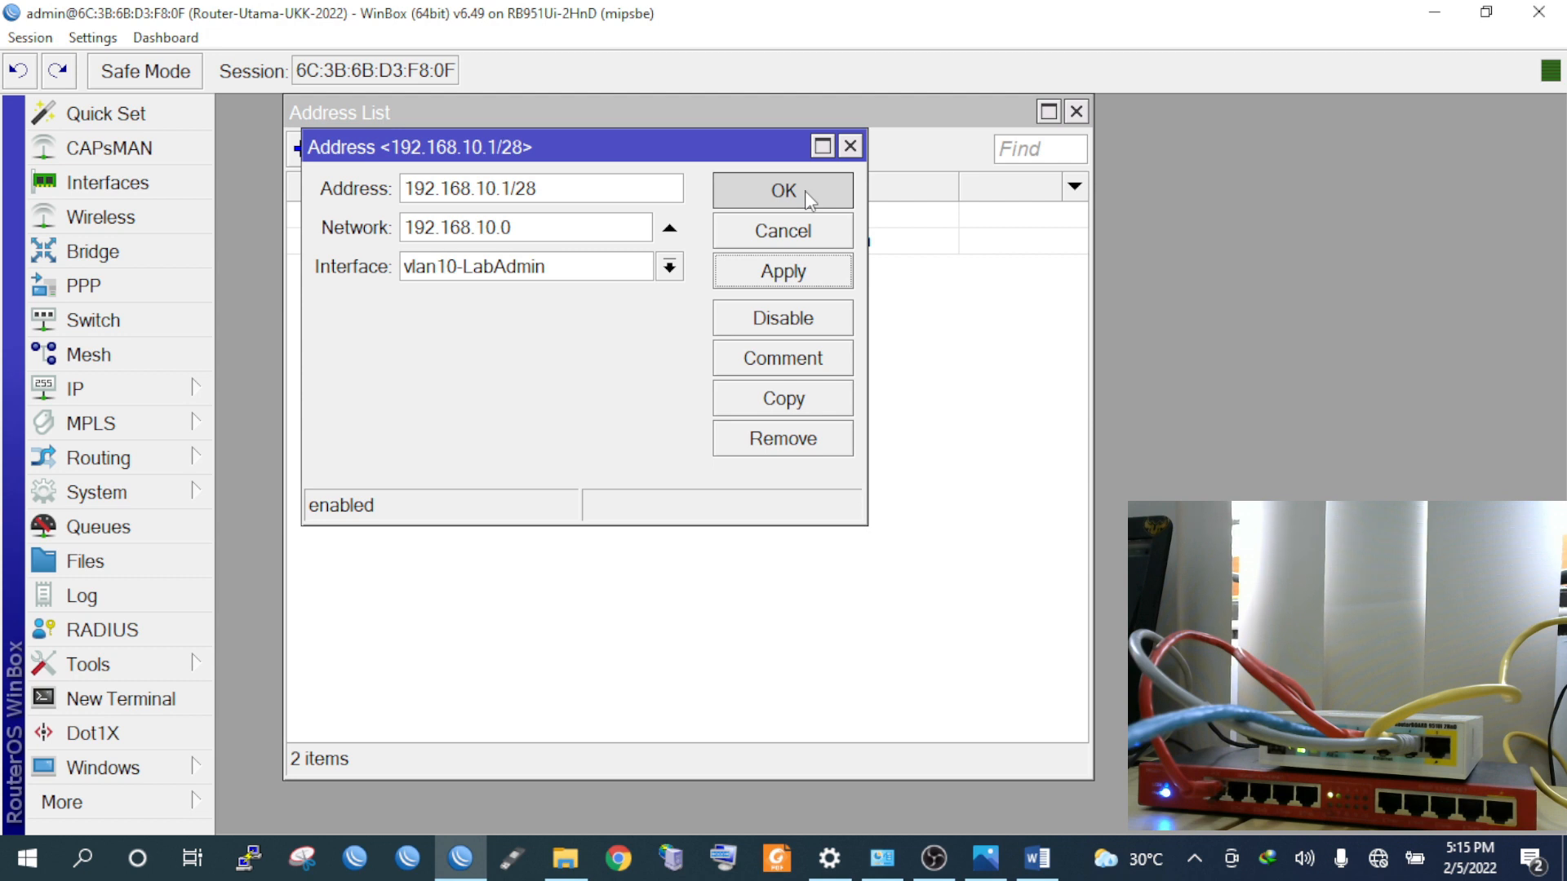
pyautogui.click(302, 149)
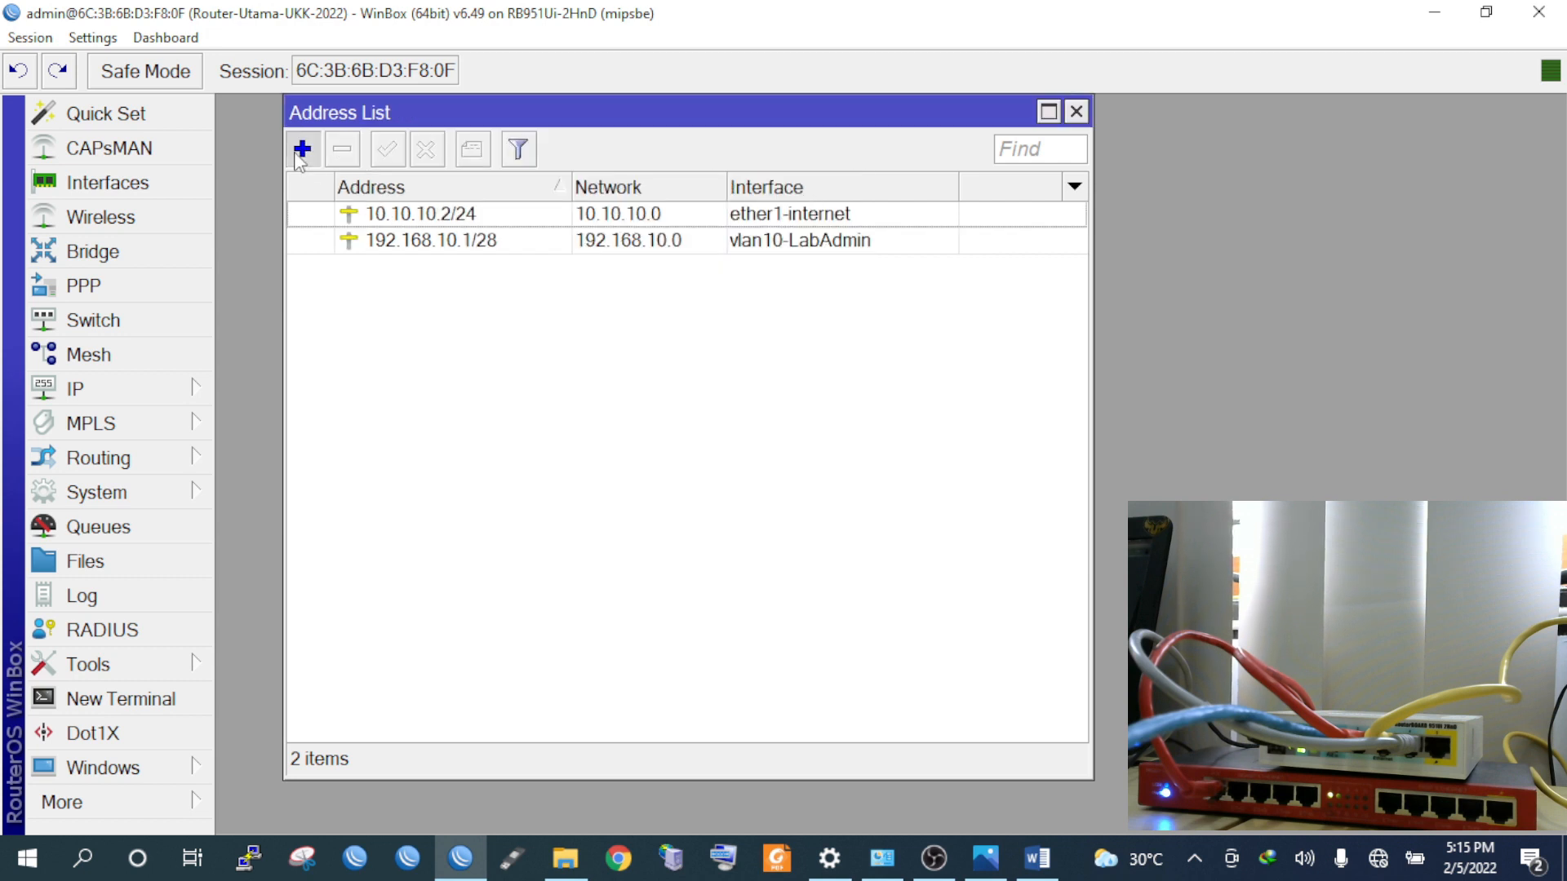
# Add address 192.168.20.1/28 on vlan20-LabJaringan
pyautogui.write('192.1')
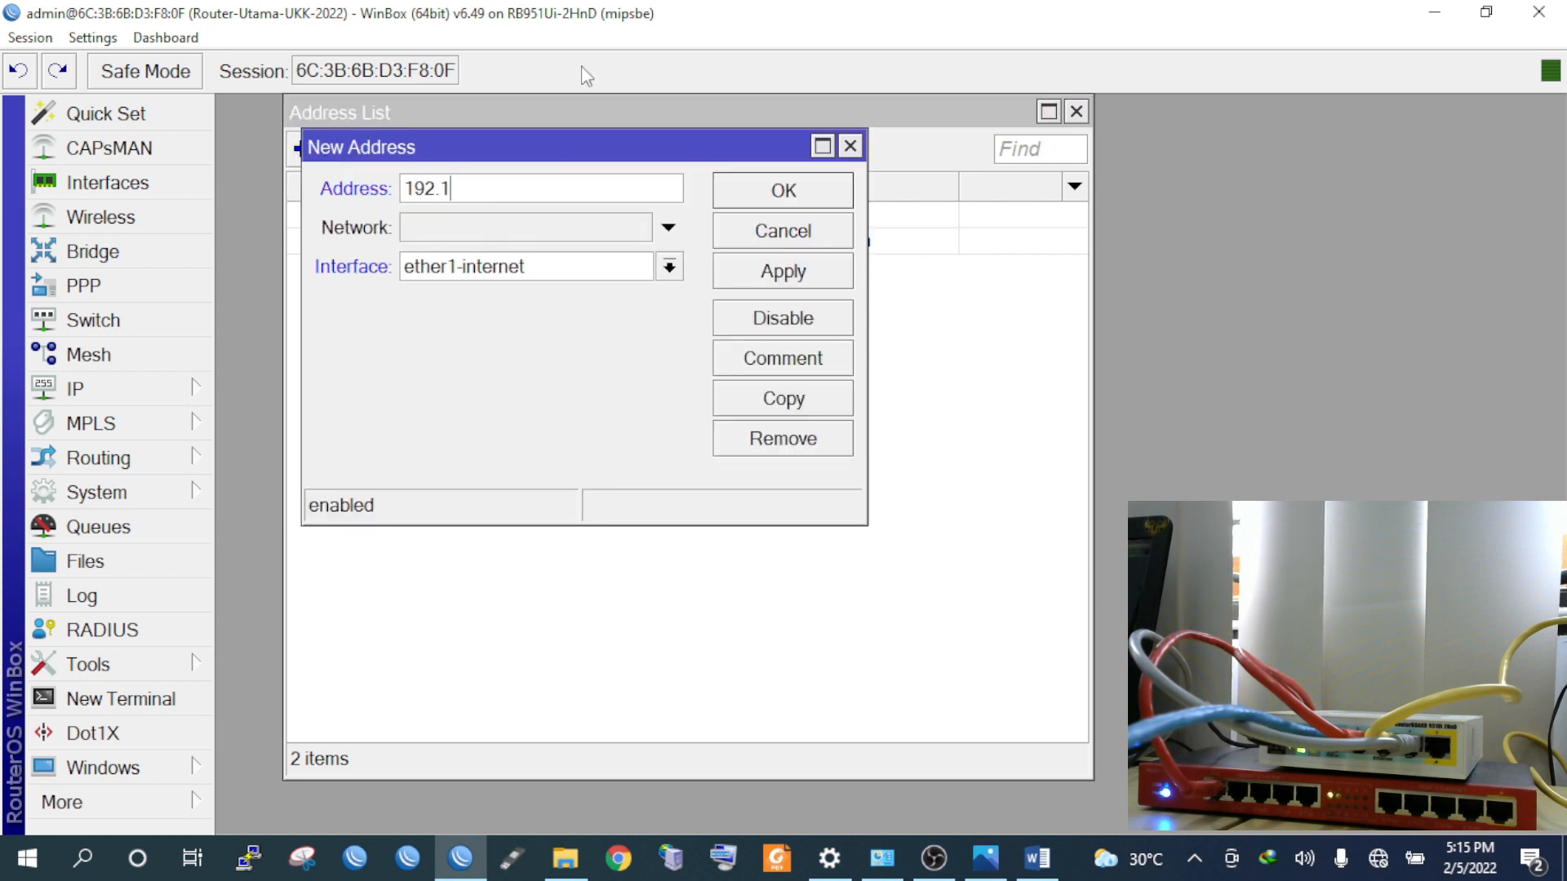
pyautogui.write('68.20.1/28')
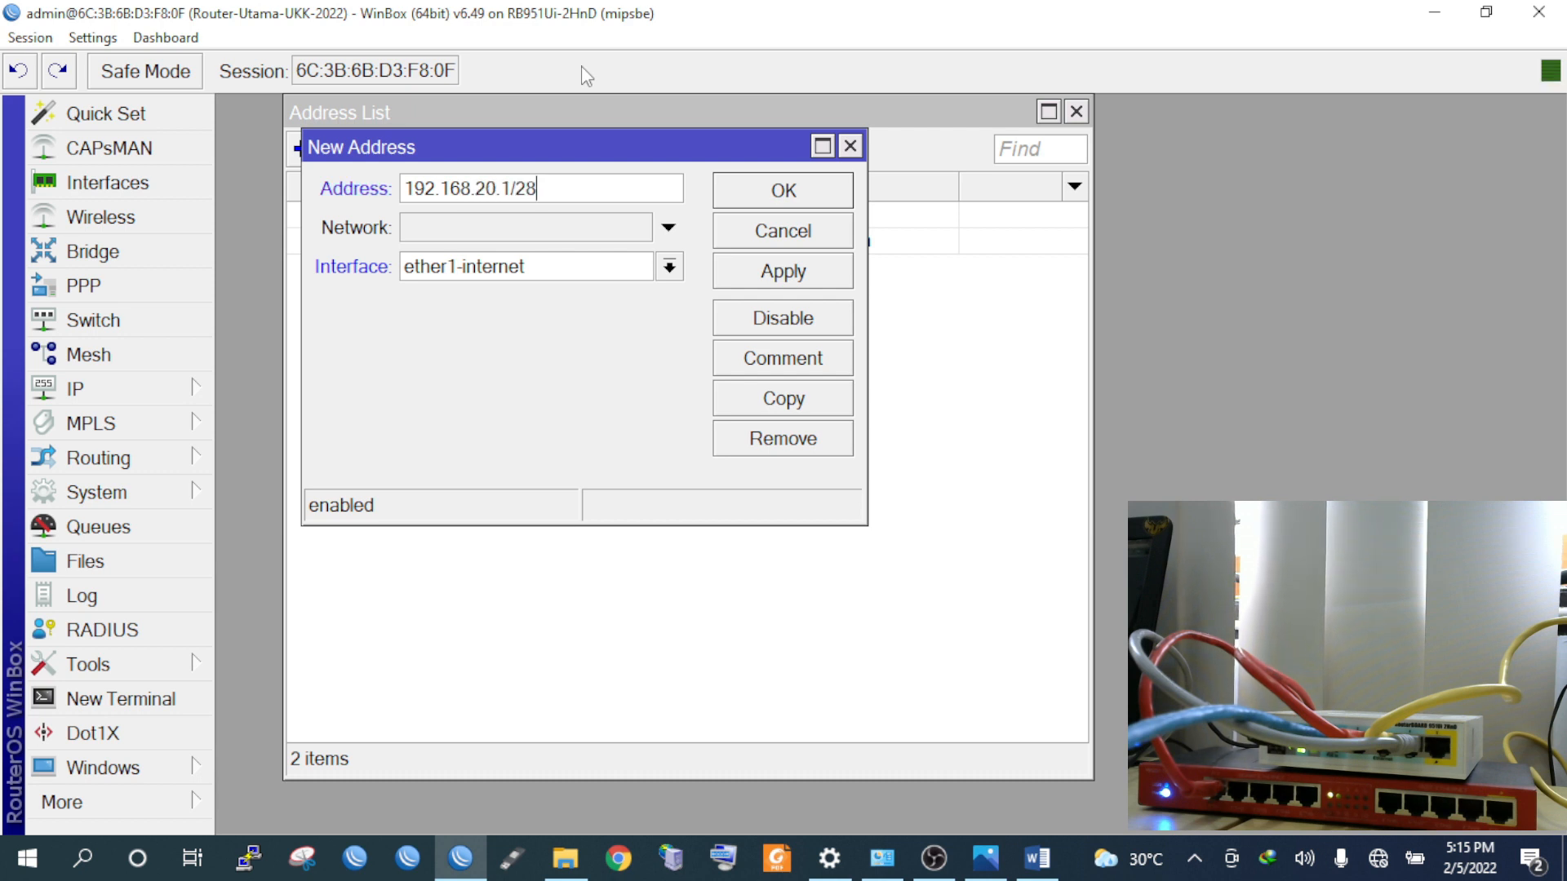
pyautogui.click(494, 267)
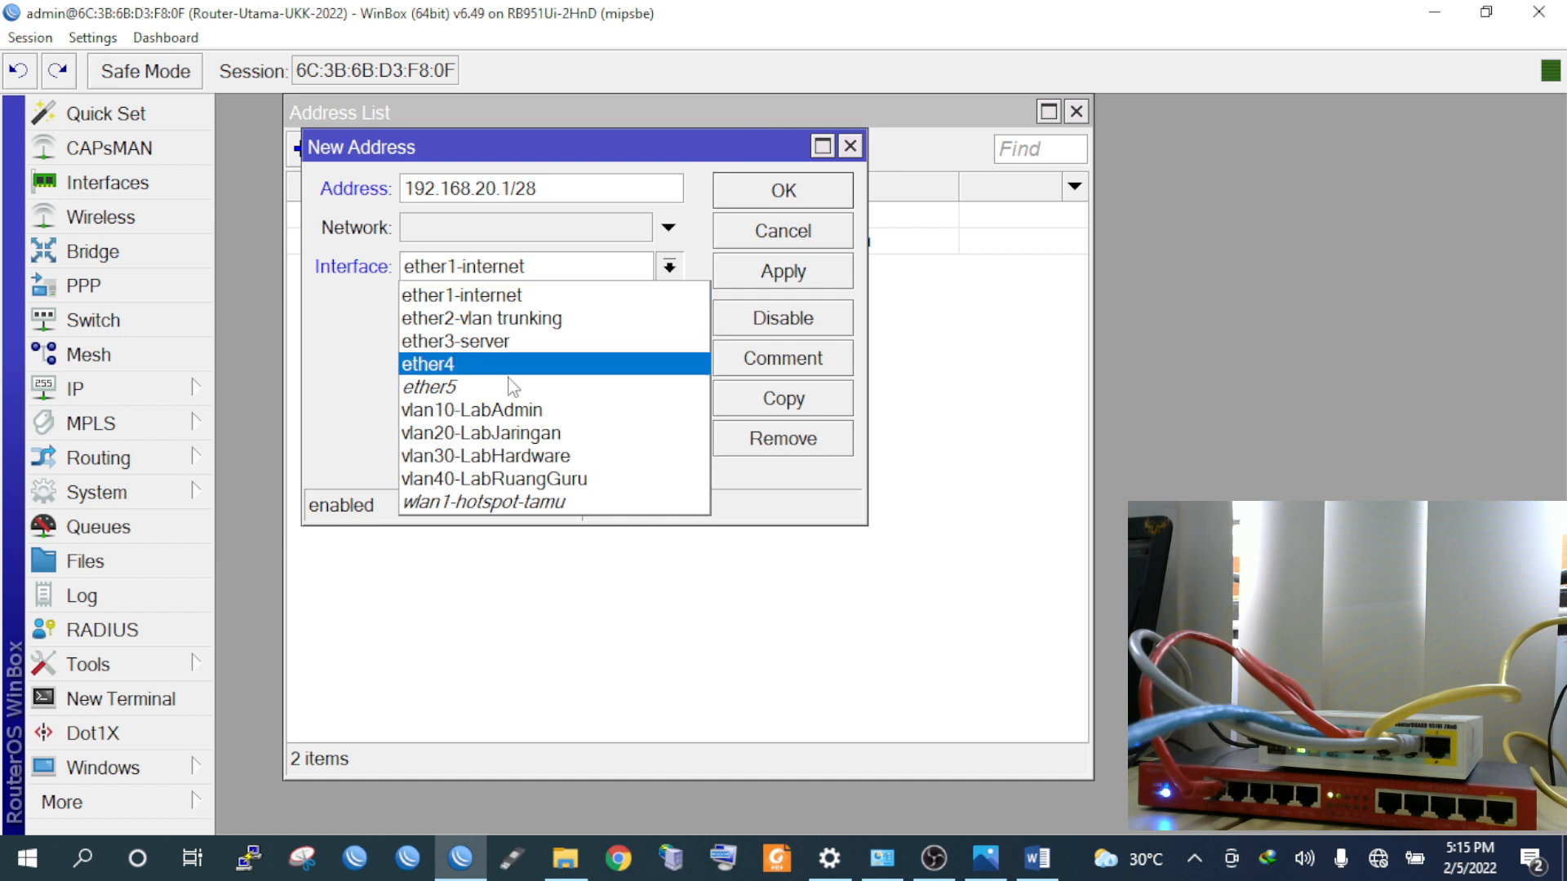
pyautogui.click(519, 433)
pyautogui.click(783, 274)
pyautogui.click(777, 200)
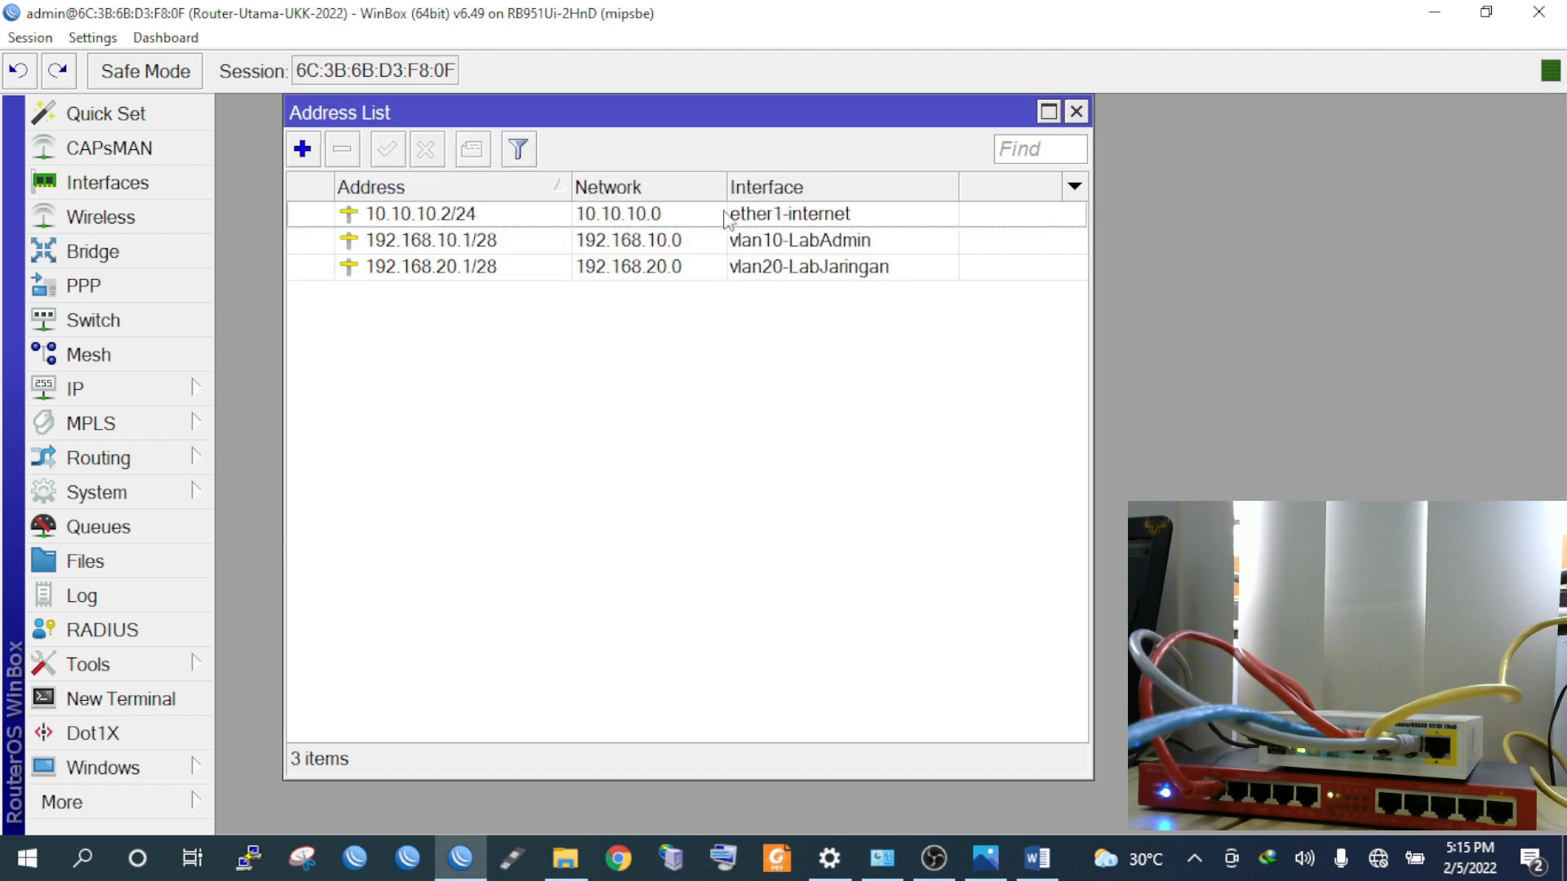
# Add address 192.168.30.1/28 on vlan30-LabHardware
pyautogui.click(309, 160)
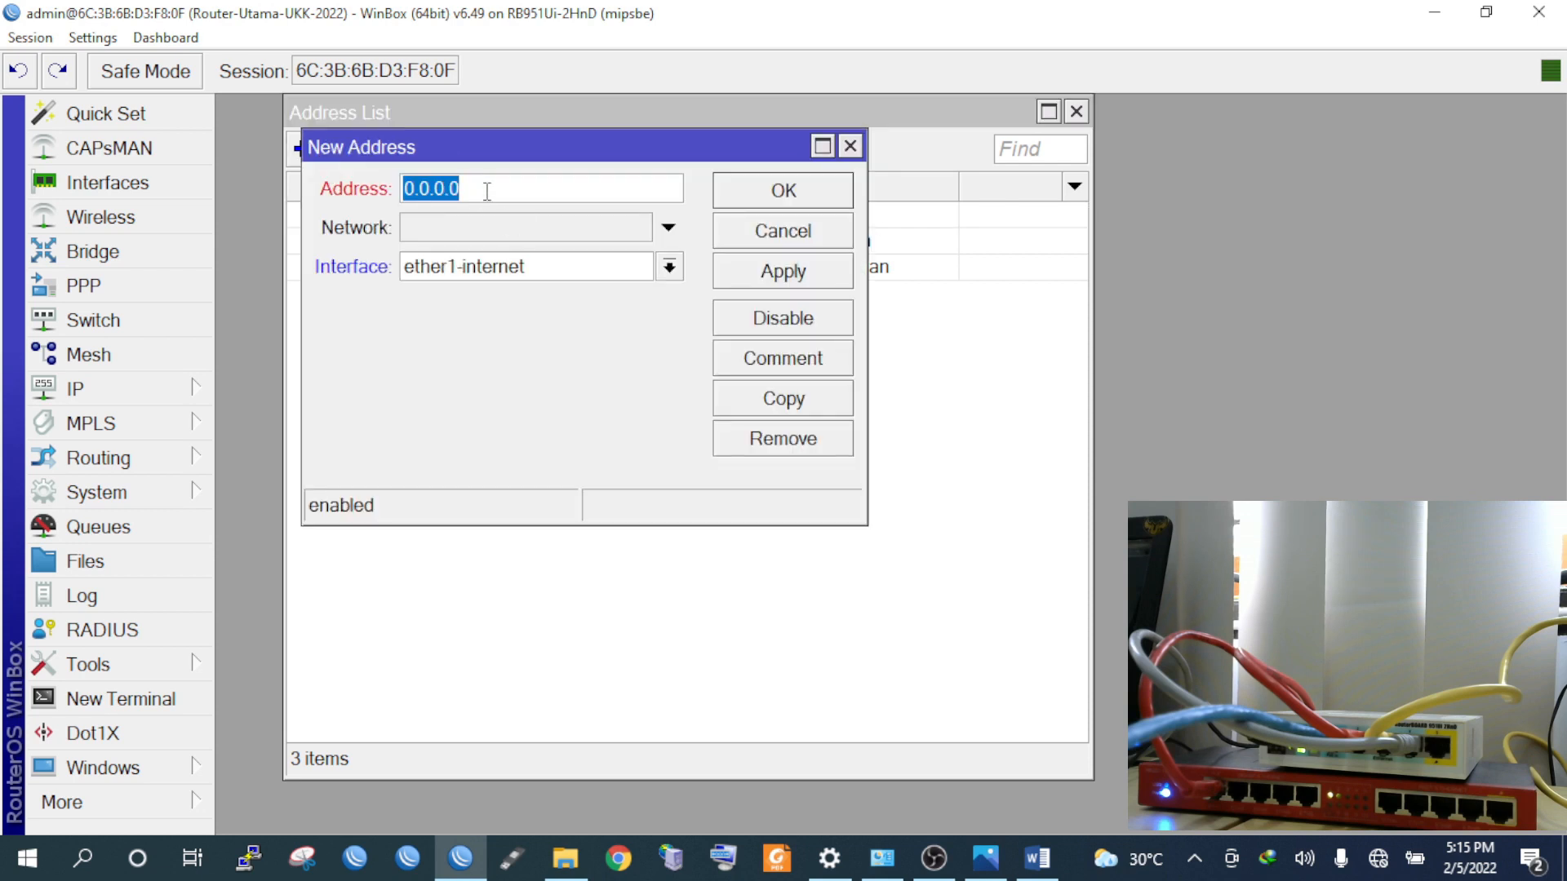
pyautogui.write('192.168.3')
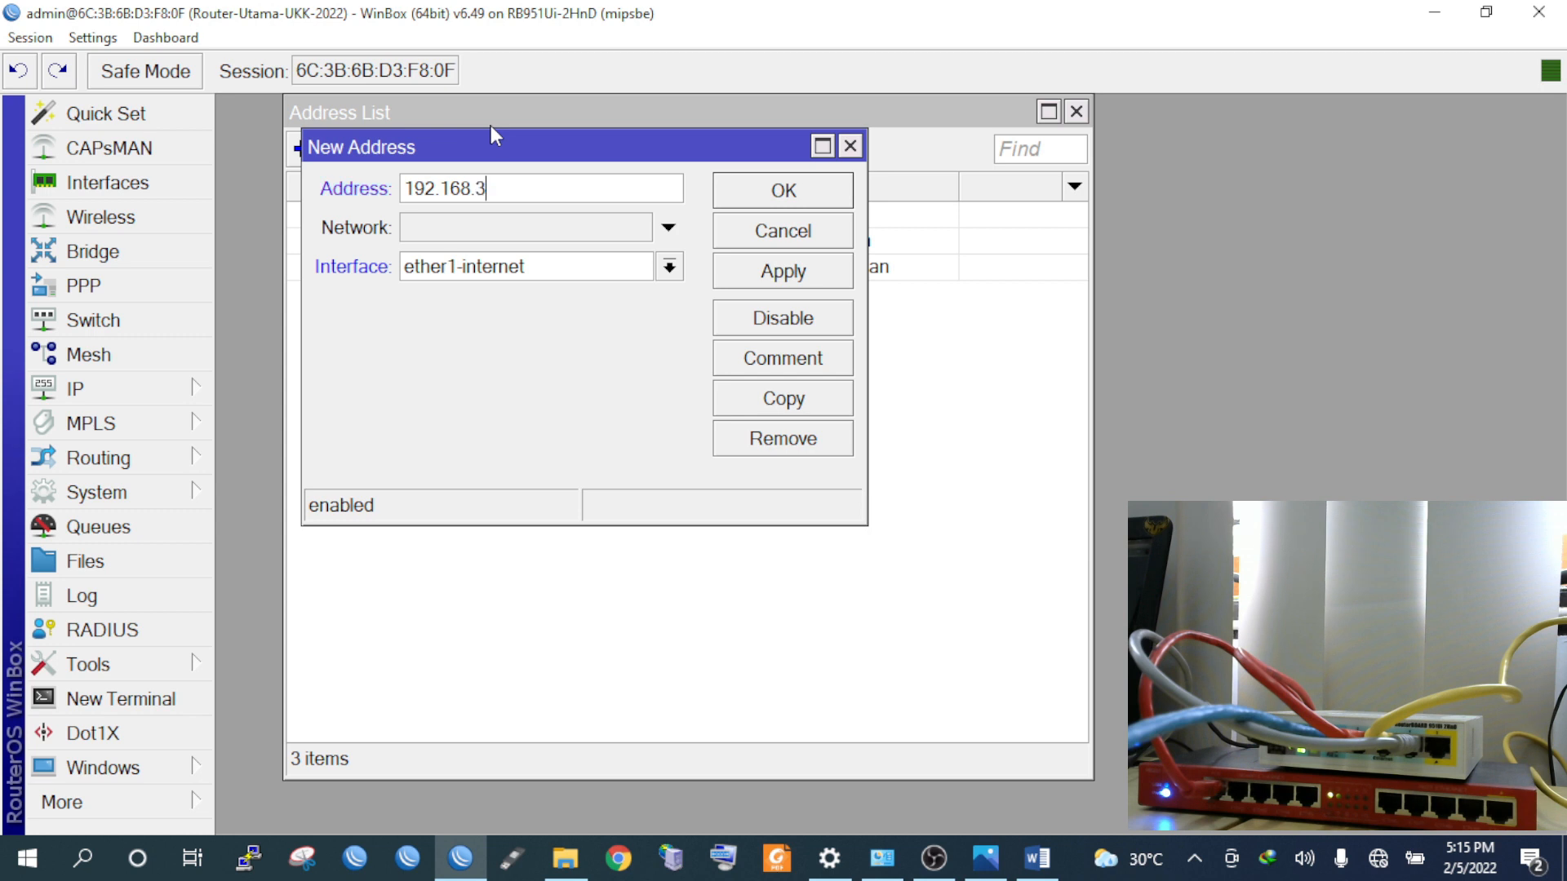
pyautogui.write('0.1/28')
pyautogui.click(530, 267)
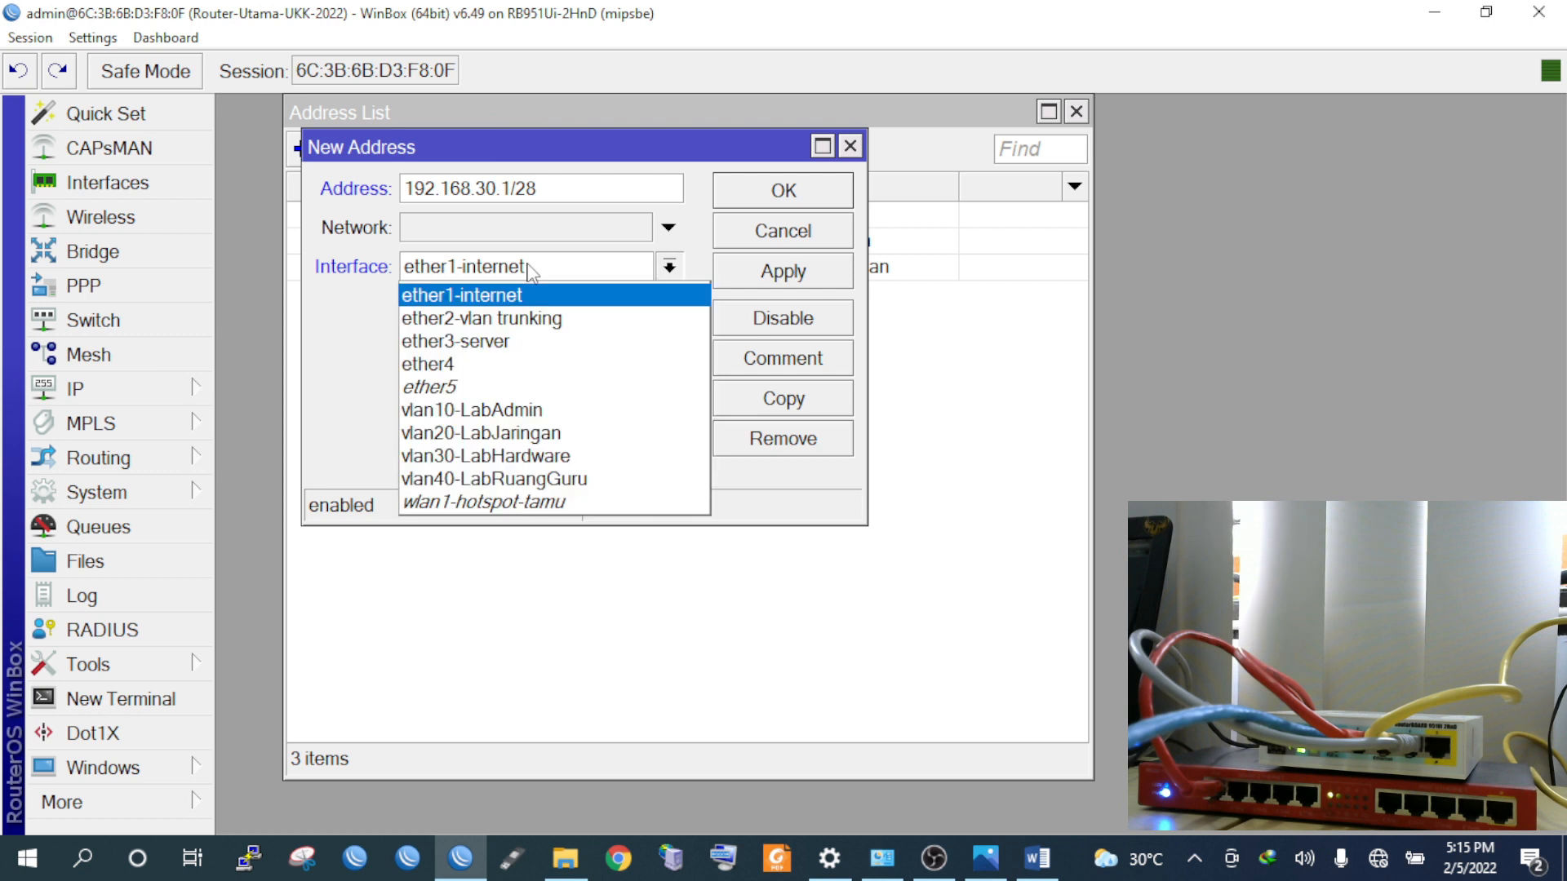
pyautogui.click(555, 457)
pyautogui.moveTo(482, 146); pyautogui.dragTo(470, 333)
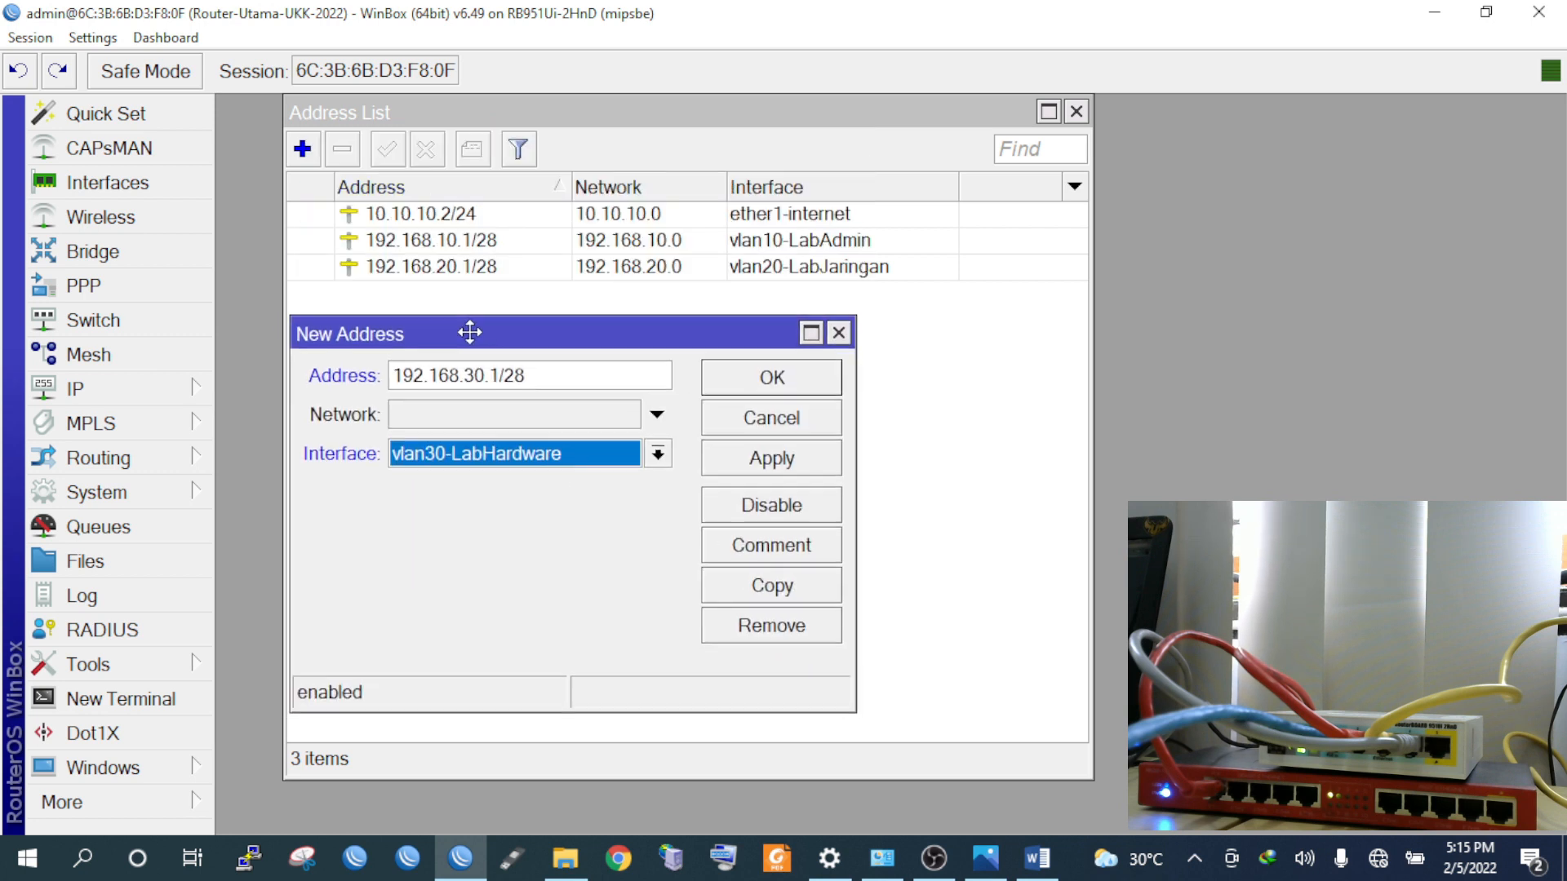
pyautogui.click(800, 468)
pyautogui.click(786, 384)
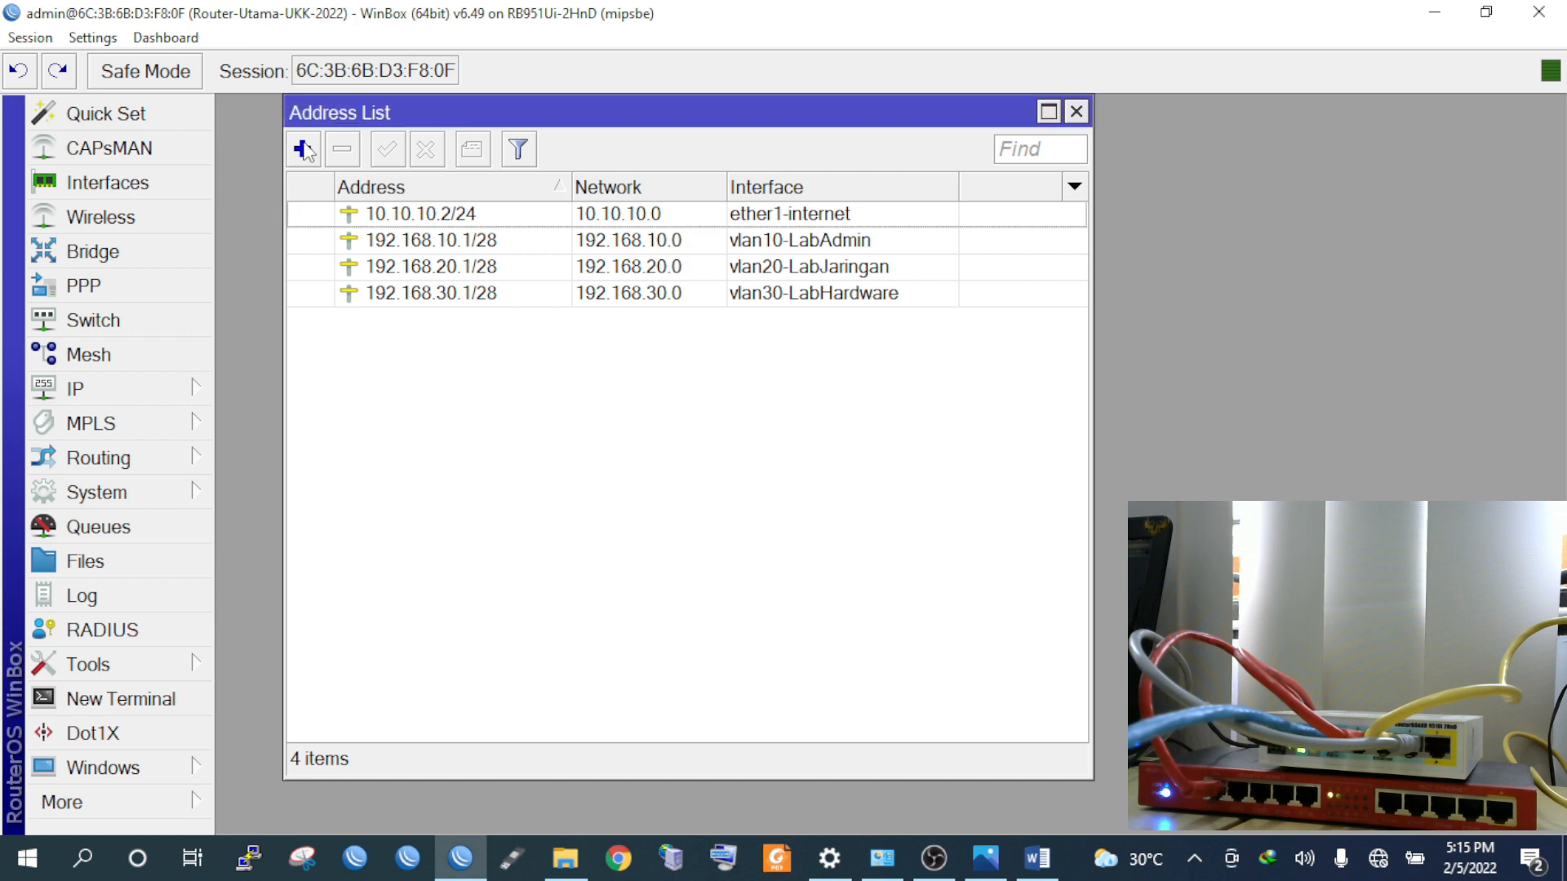
# Add address 192.168.40.1/28 on vlan40-LabRuangGuru
pyautogui.click(303, 149)
pyautogui.write('192.168.40.1/28')
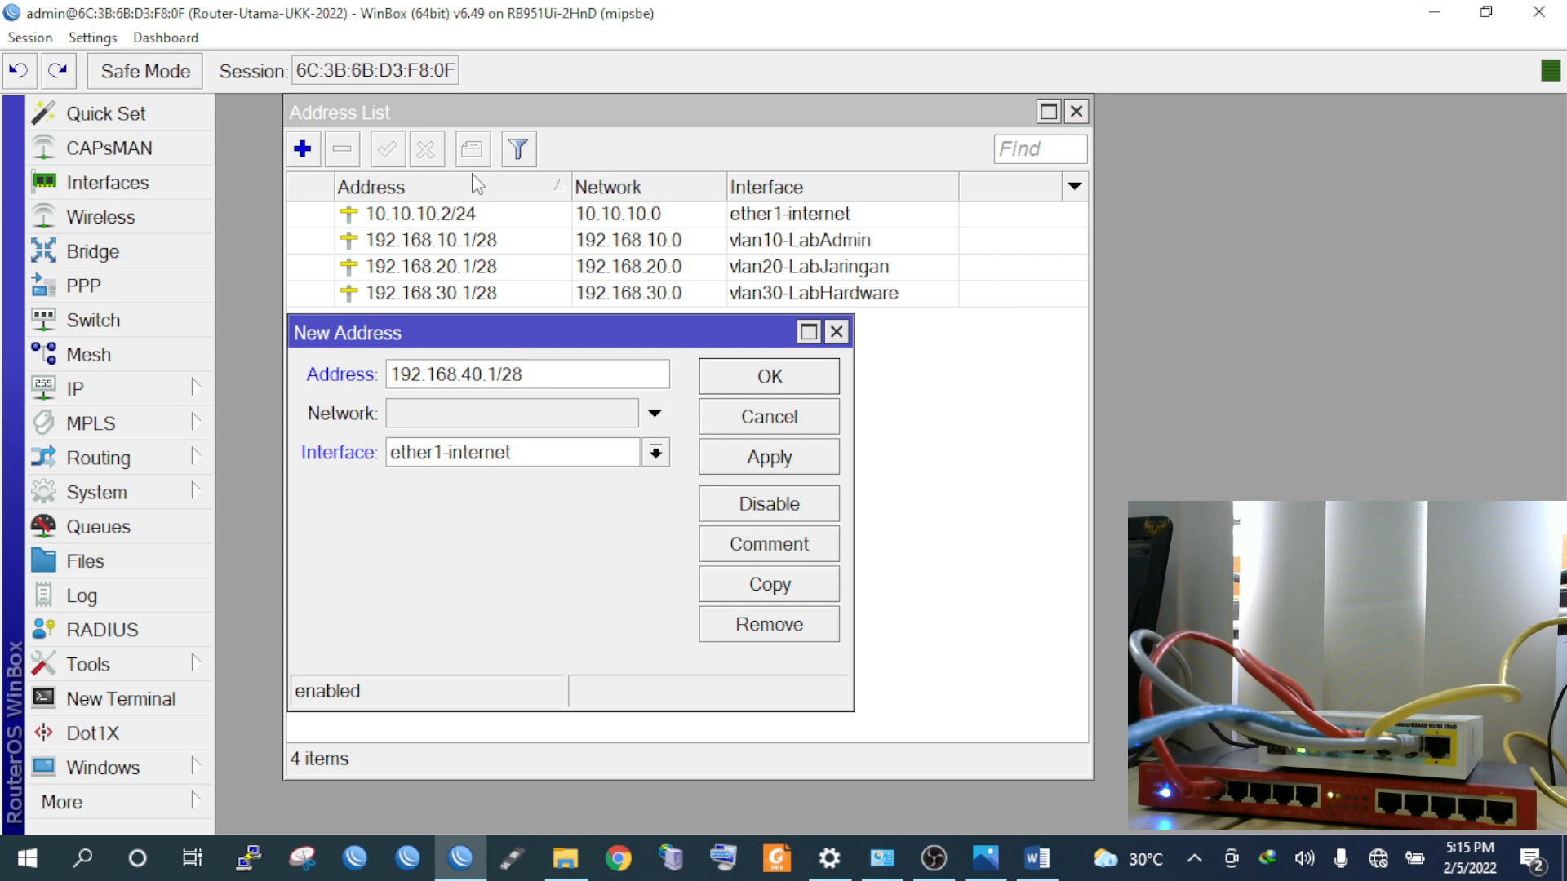
pyautogui.click(481, 452)
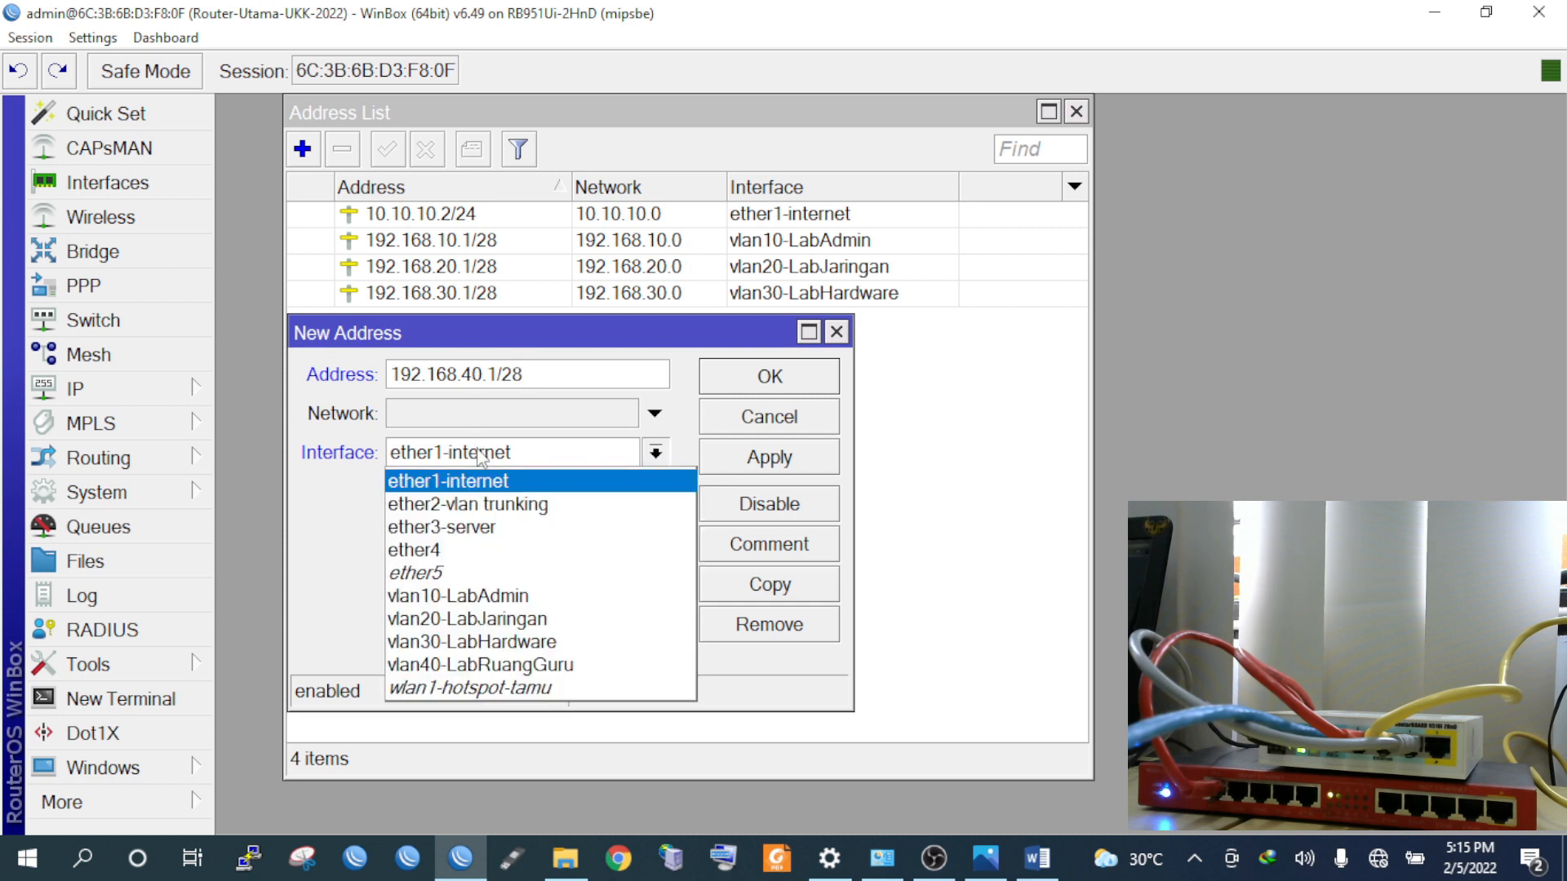
pyautogui.click(482, 665)
pyautogui.click(731, 463)
pyautogui.click(741, 387)
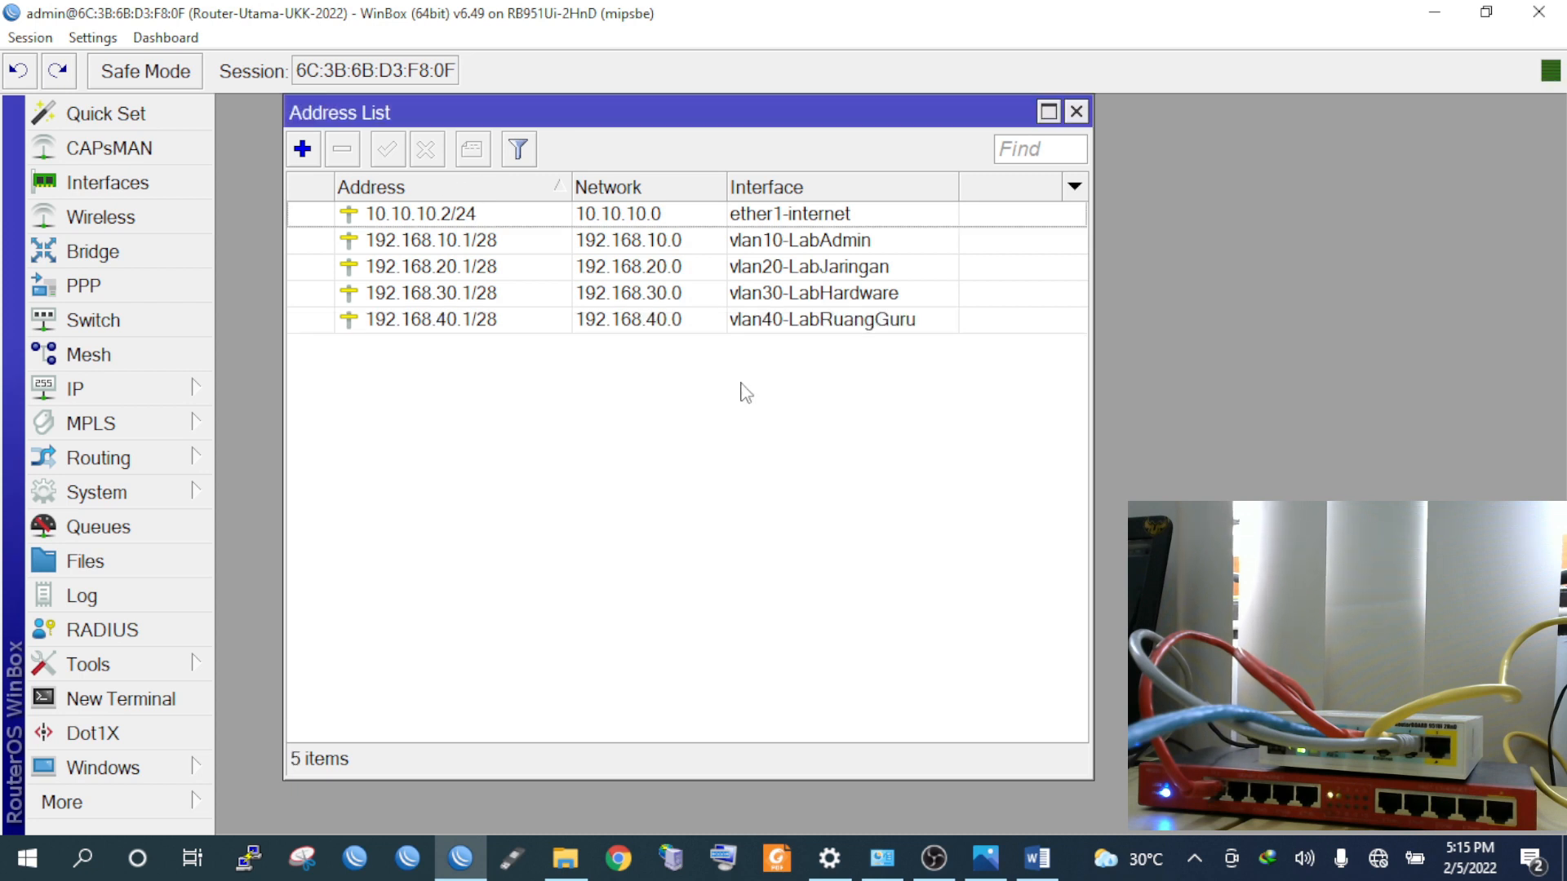
# Add server address 192.168.50.1/30 on ether3-server after checking the network diagram
pyautogui.click(302, 149)
pyautogui.moveTo(536, 325); pyautogui.dragTo(599, 304)
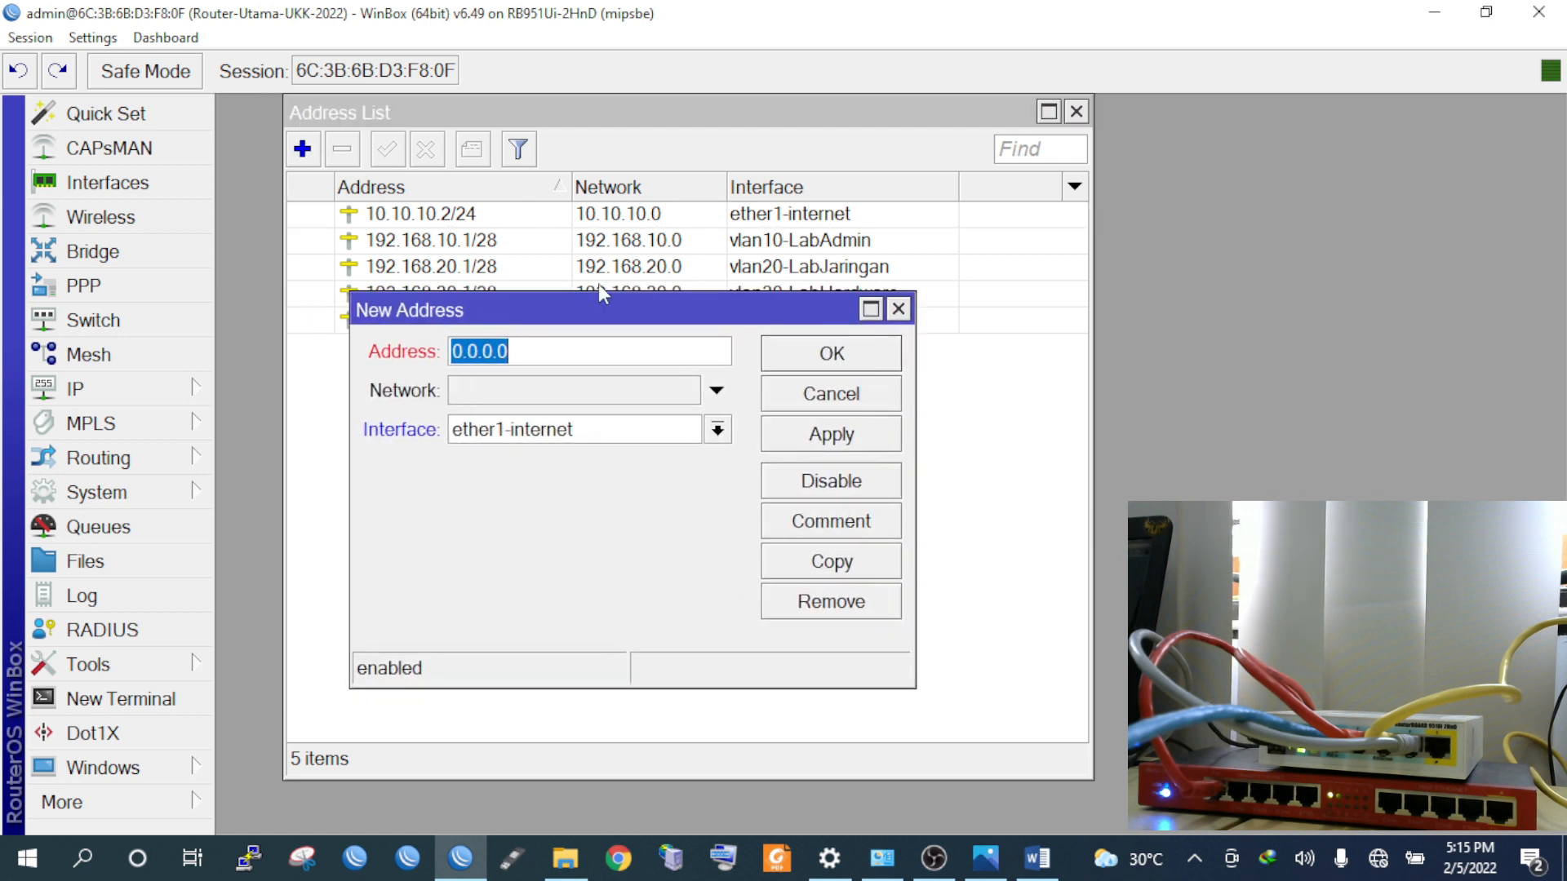
pyautogui.write('192.16')
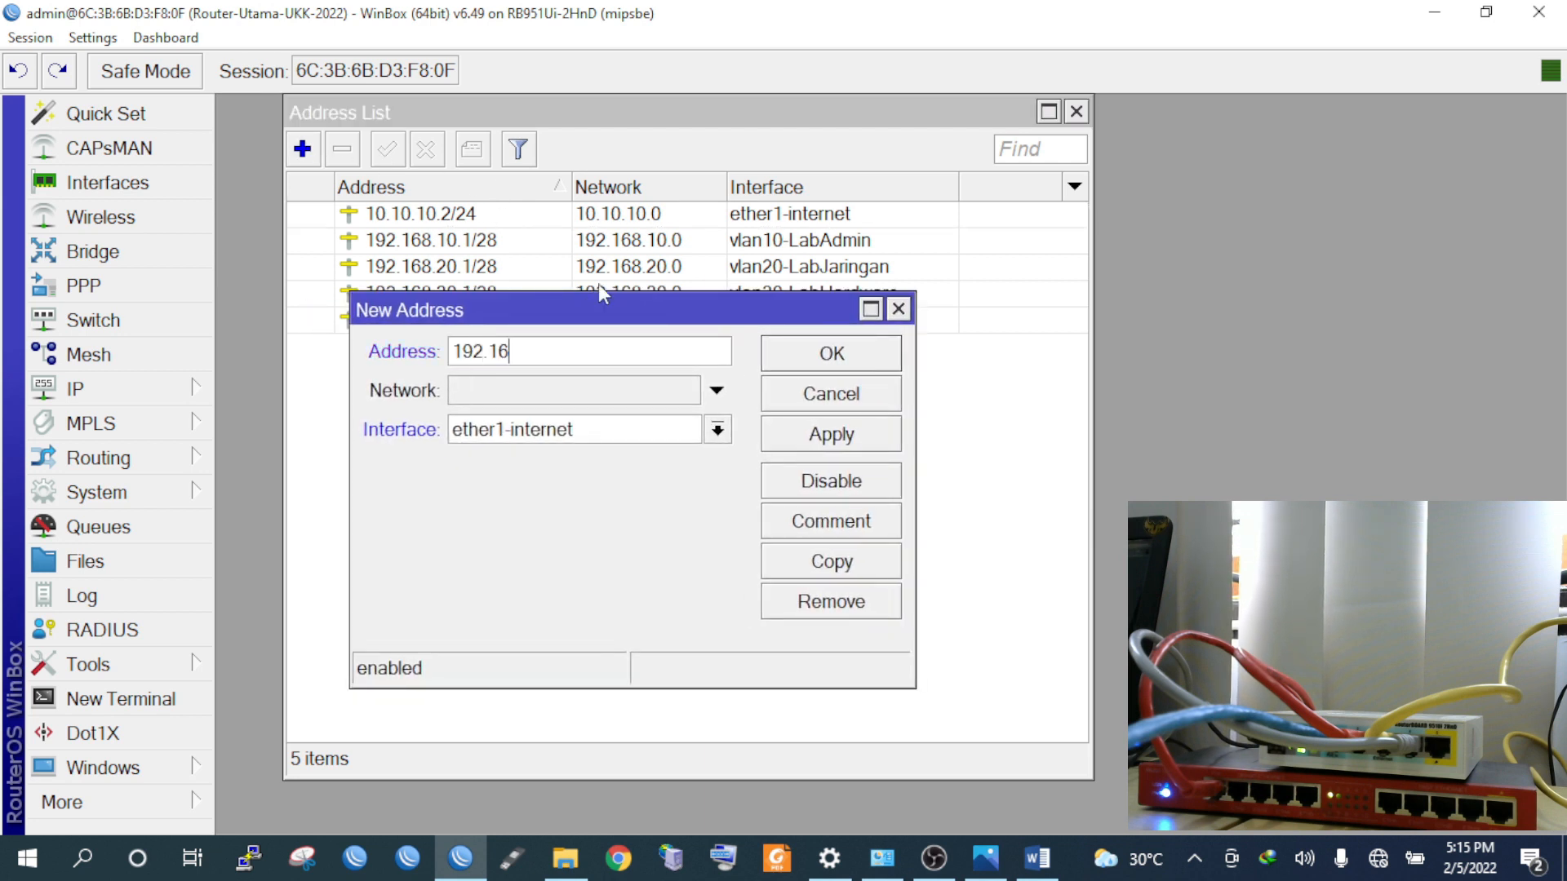
pyautogui.write('8.50.1/30')
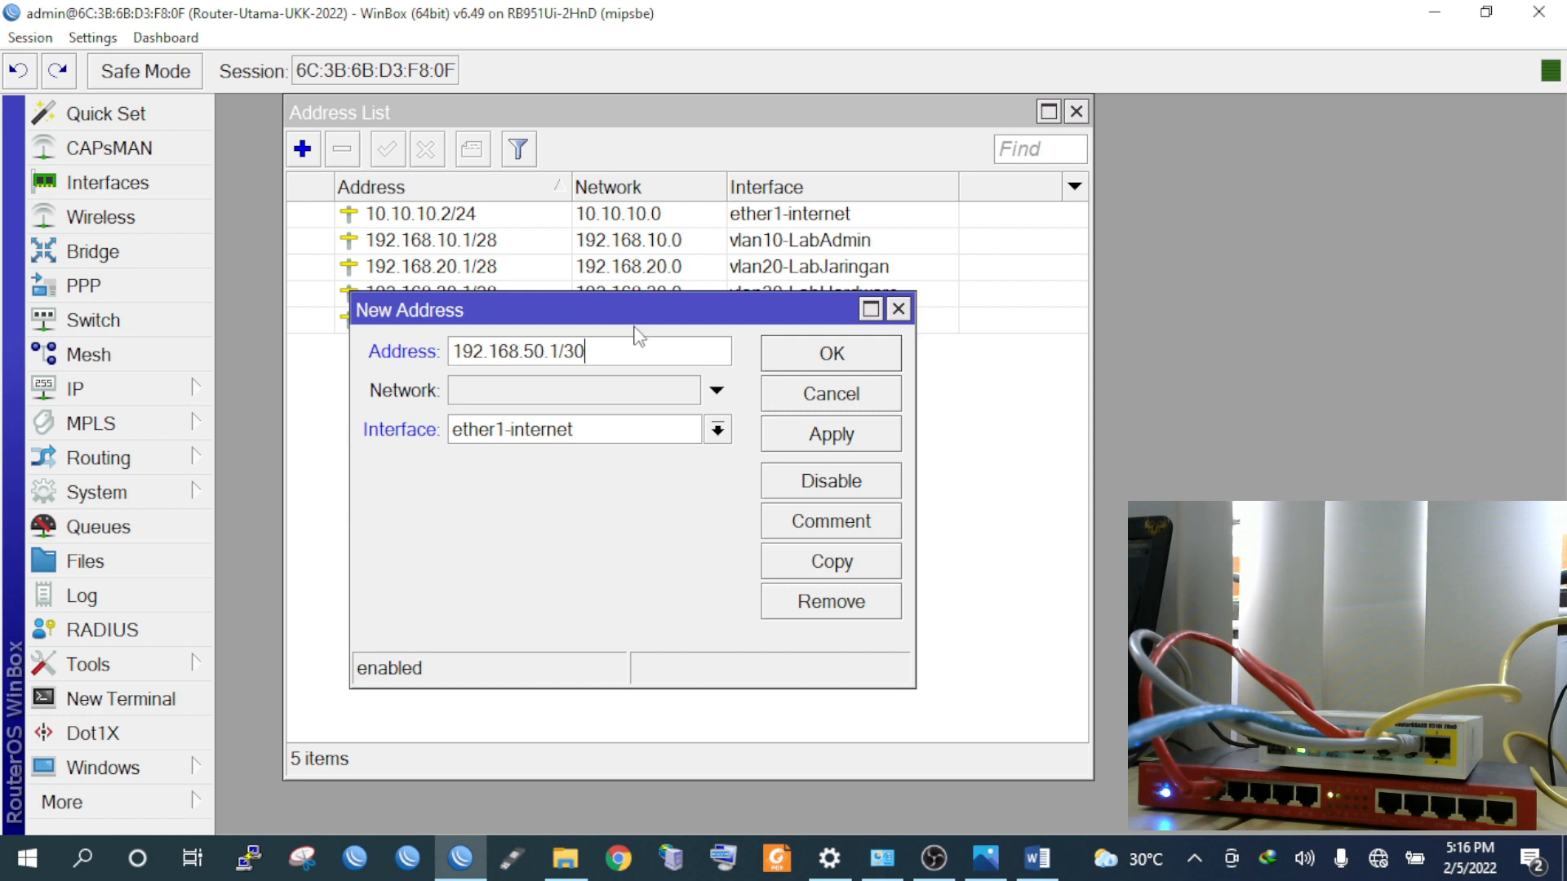
pyautogui.click(990, 859)
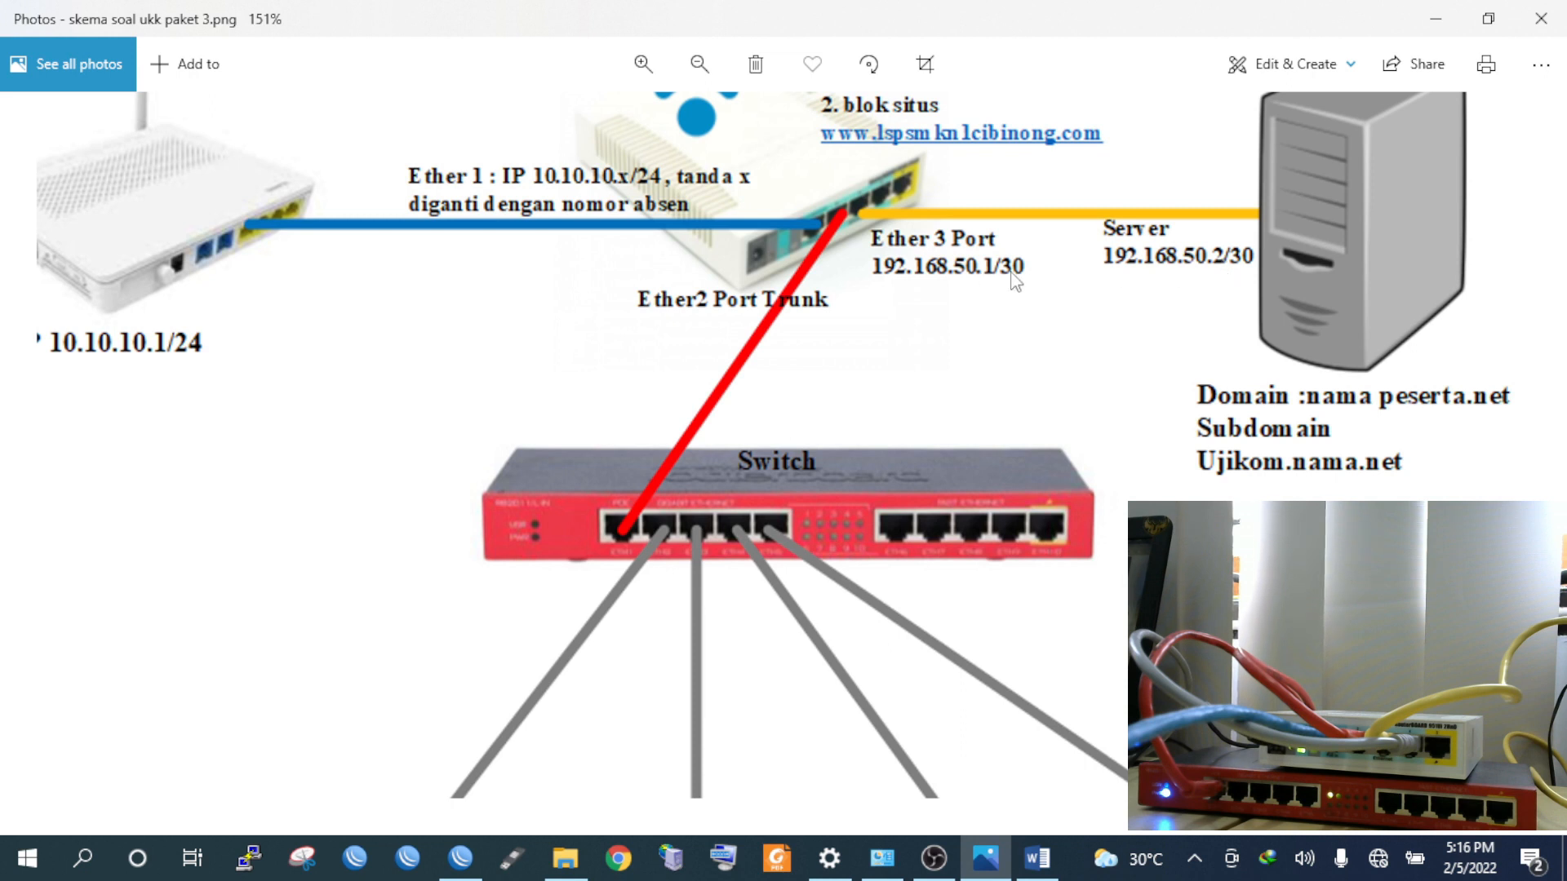
pyautogui.click(462, 859)
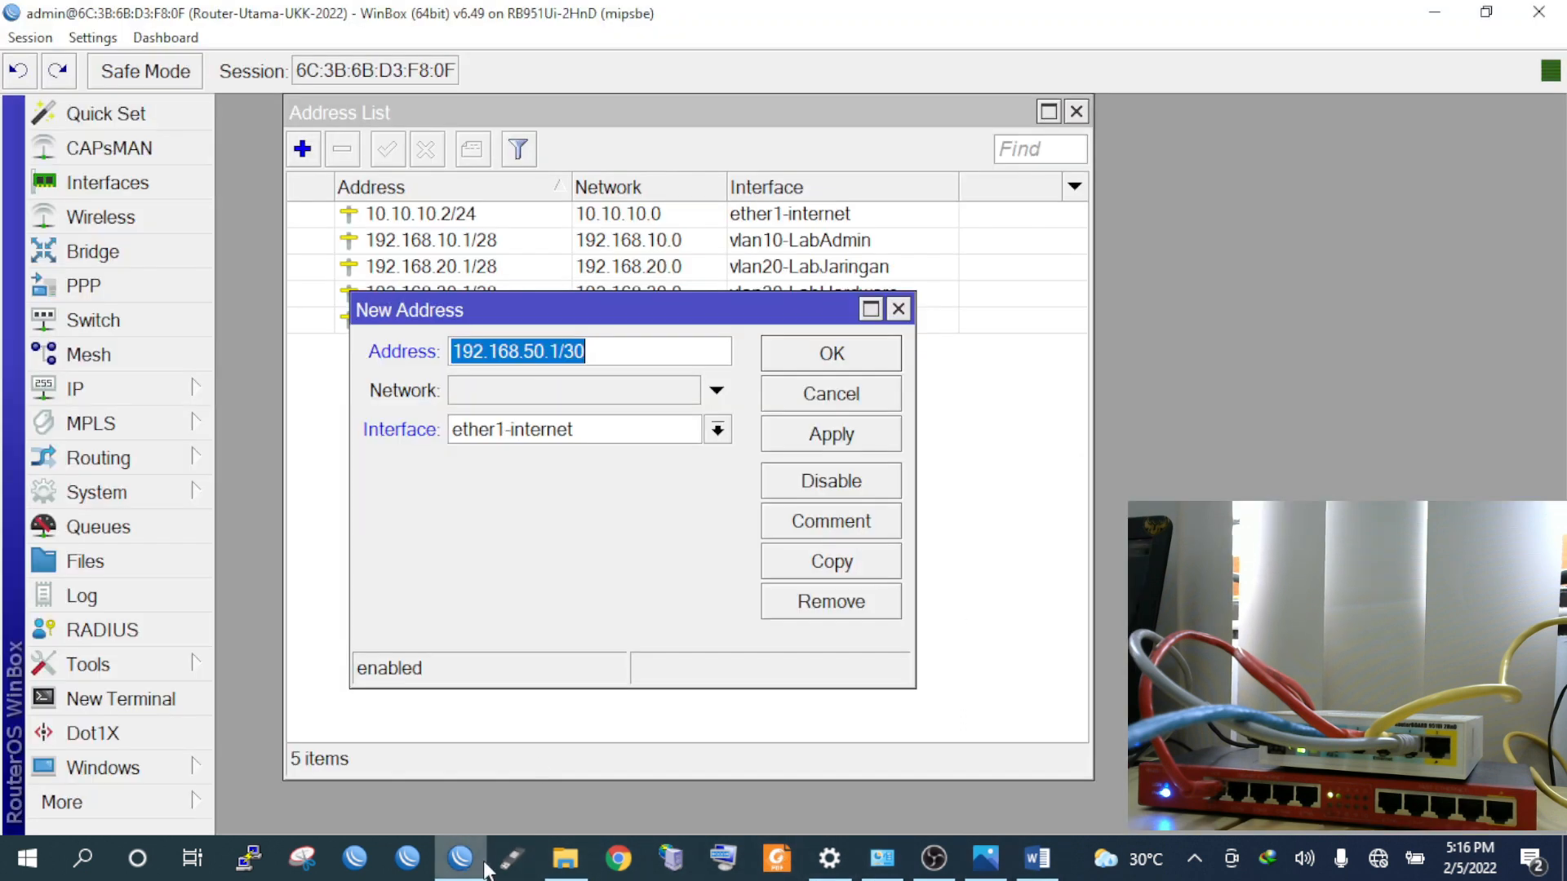
pyautogui.click(600, 439)
pyautogui.click(653, 503)
pyautogui.click(831, 434)
pyautogui.click(831, 359)
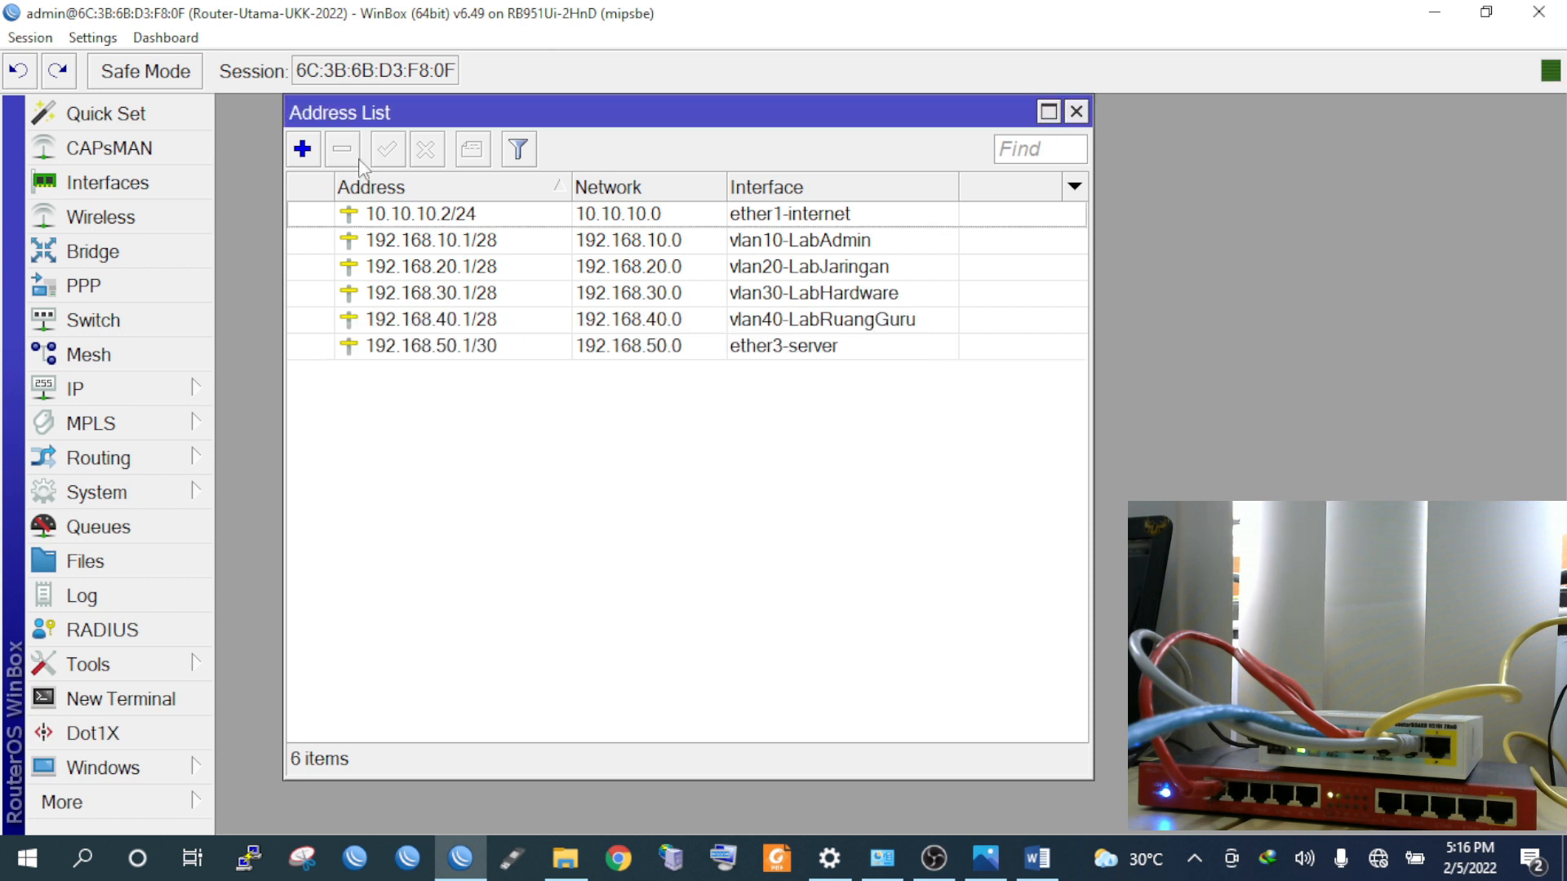
pyautogui.click(313, 154)
# Add 192.168.60.1/24 on wlan1-hotspot-tamu, verifying the hotspot network in the task sheet
pyautogui.write('1')
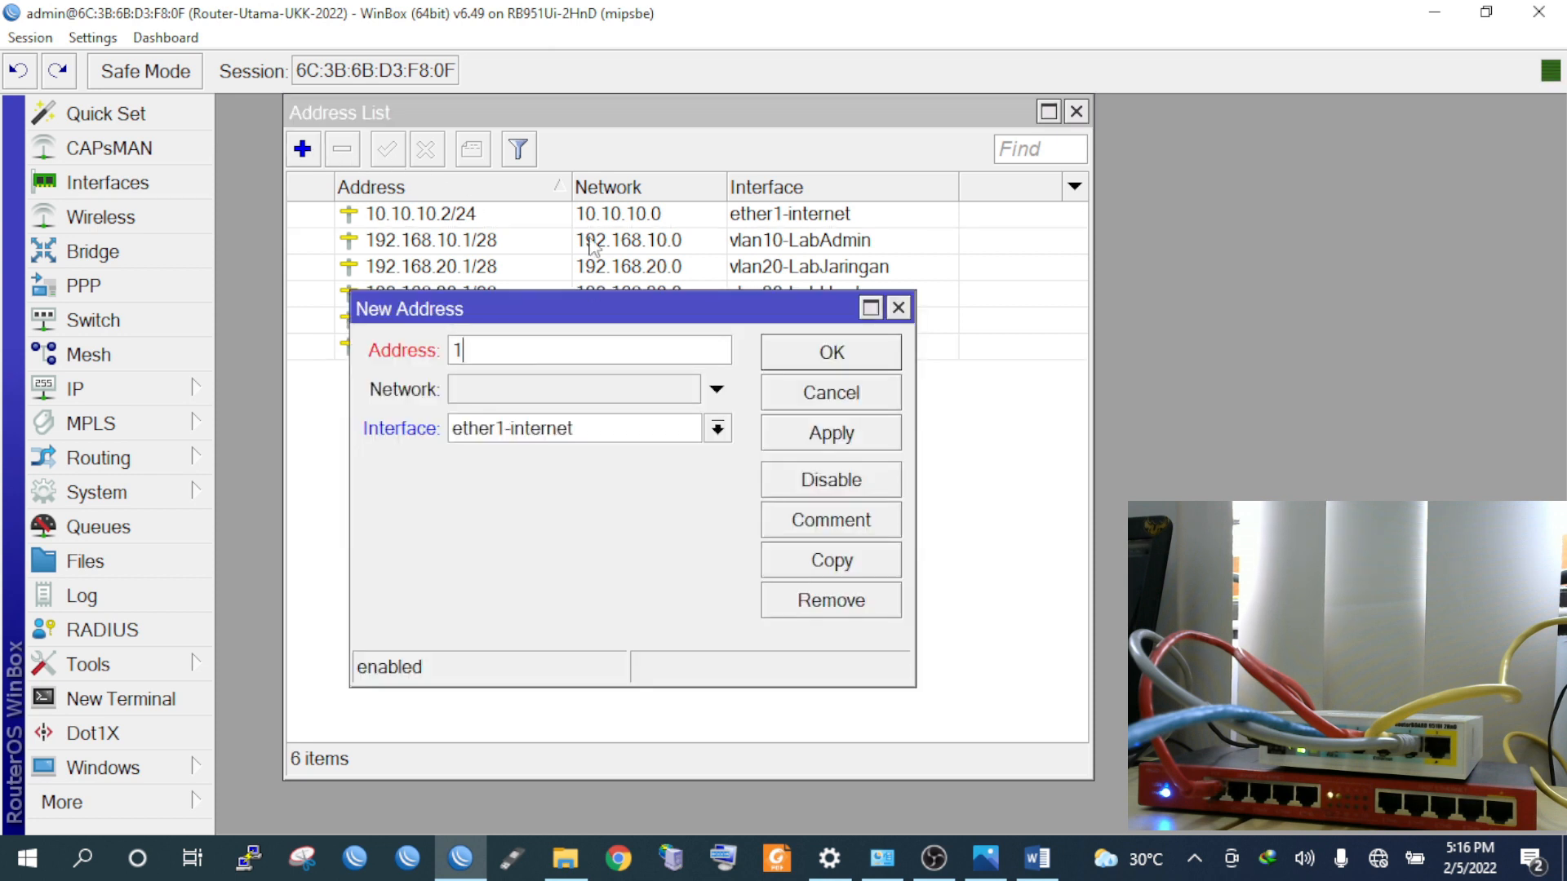
pyautogui.write('92.168.60.1/24')
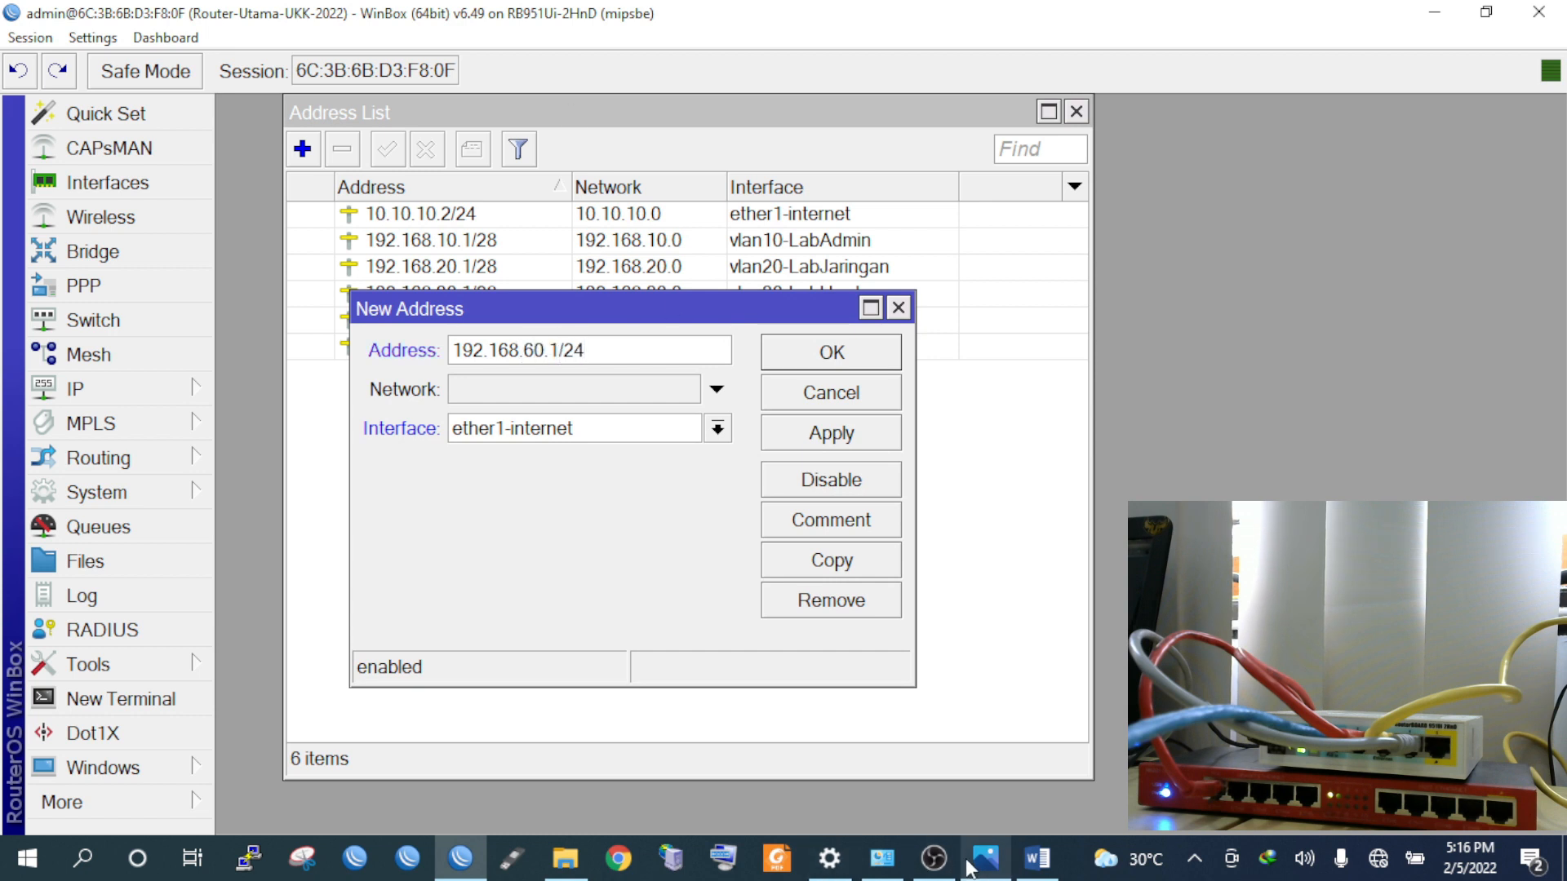
pyautogui.click(1038, 857)
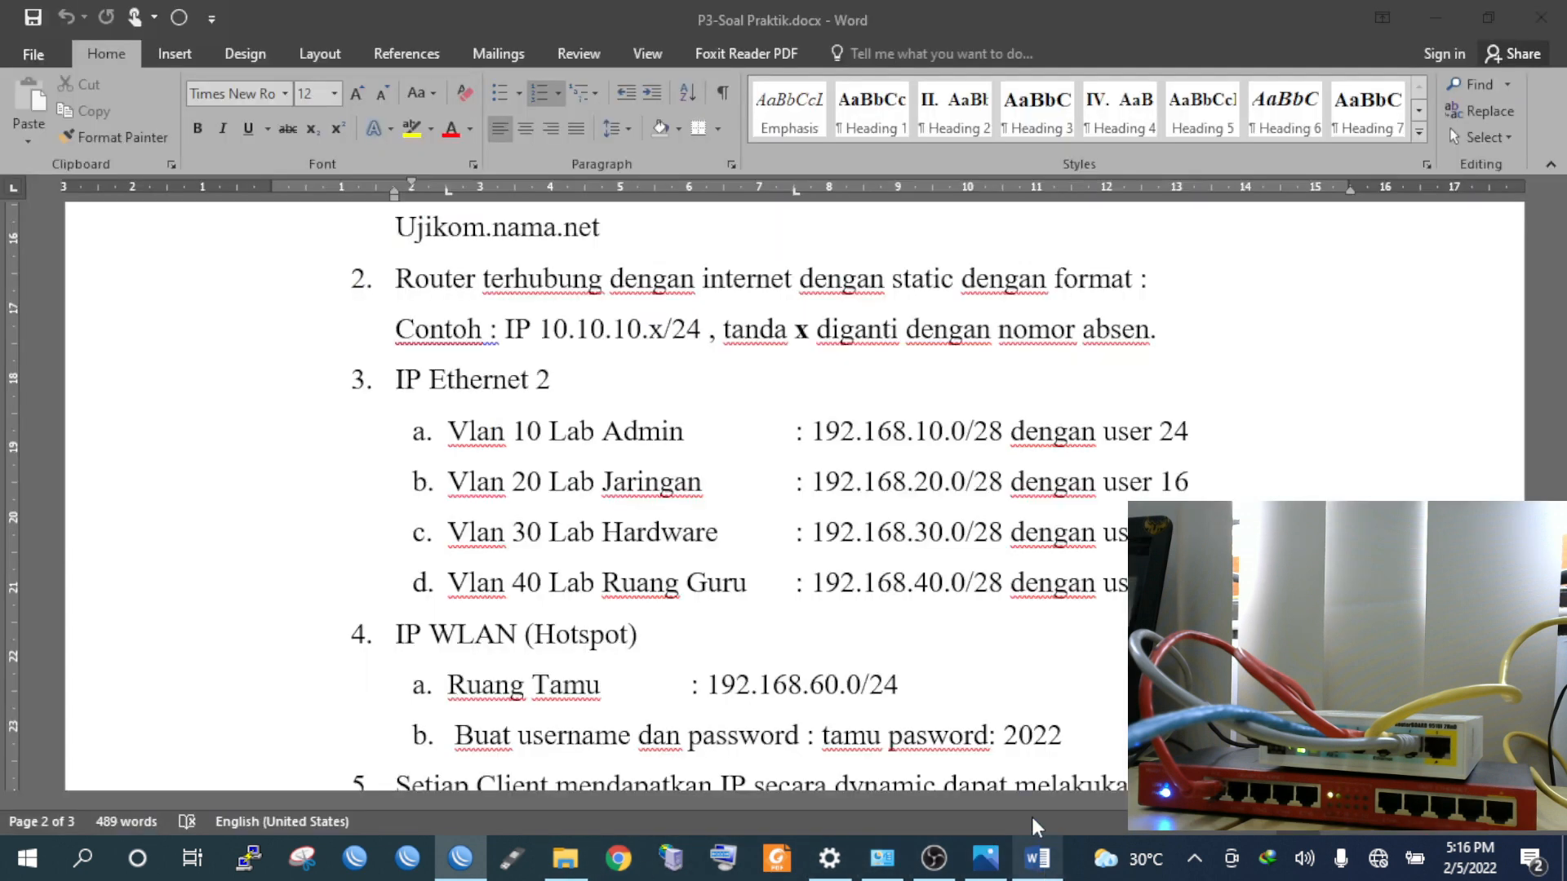
pyautogui.scroll(-3, 749, 538)
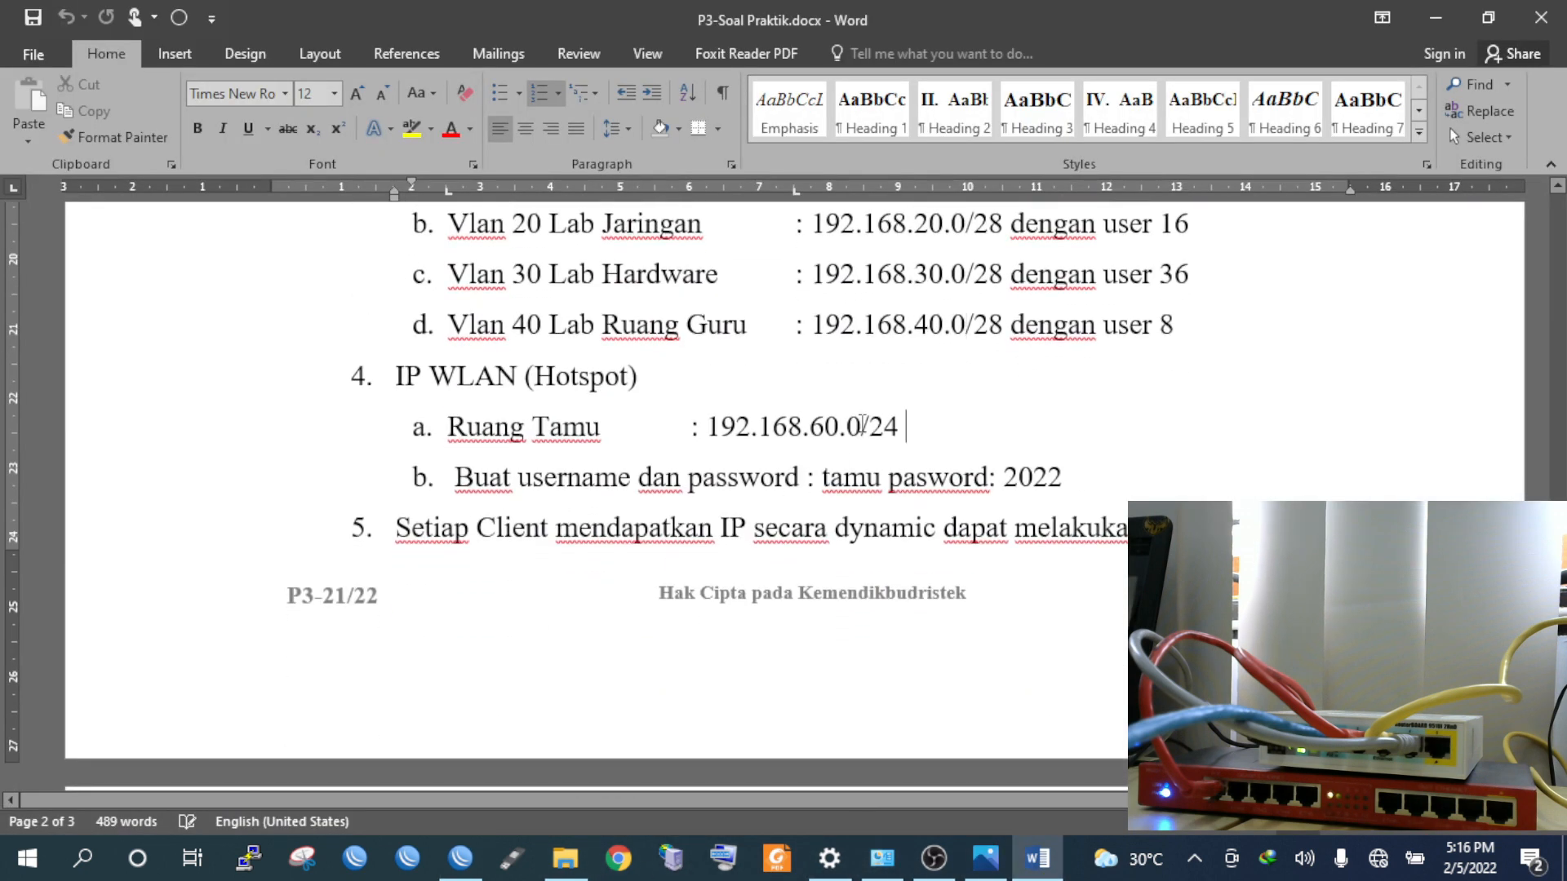
pyautogui.moveTo(904, 428); pyautogui.dragTo(759, 427)
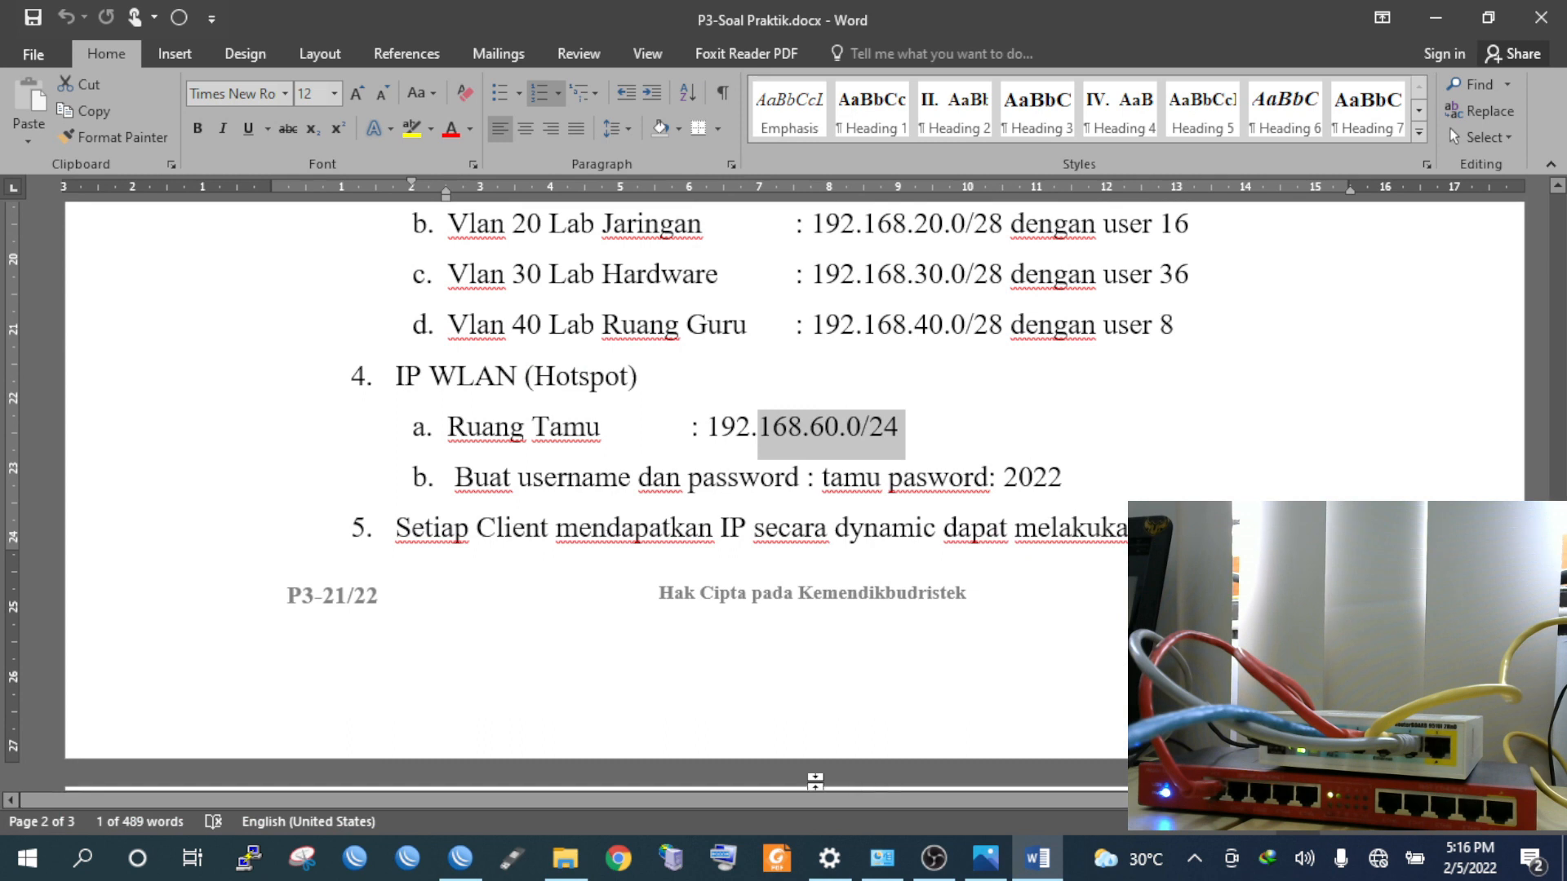
pyautogui.click(460, 857)
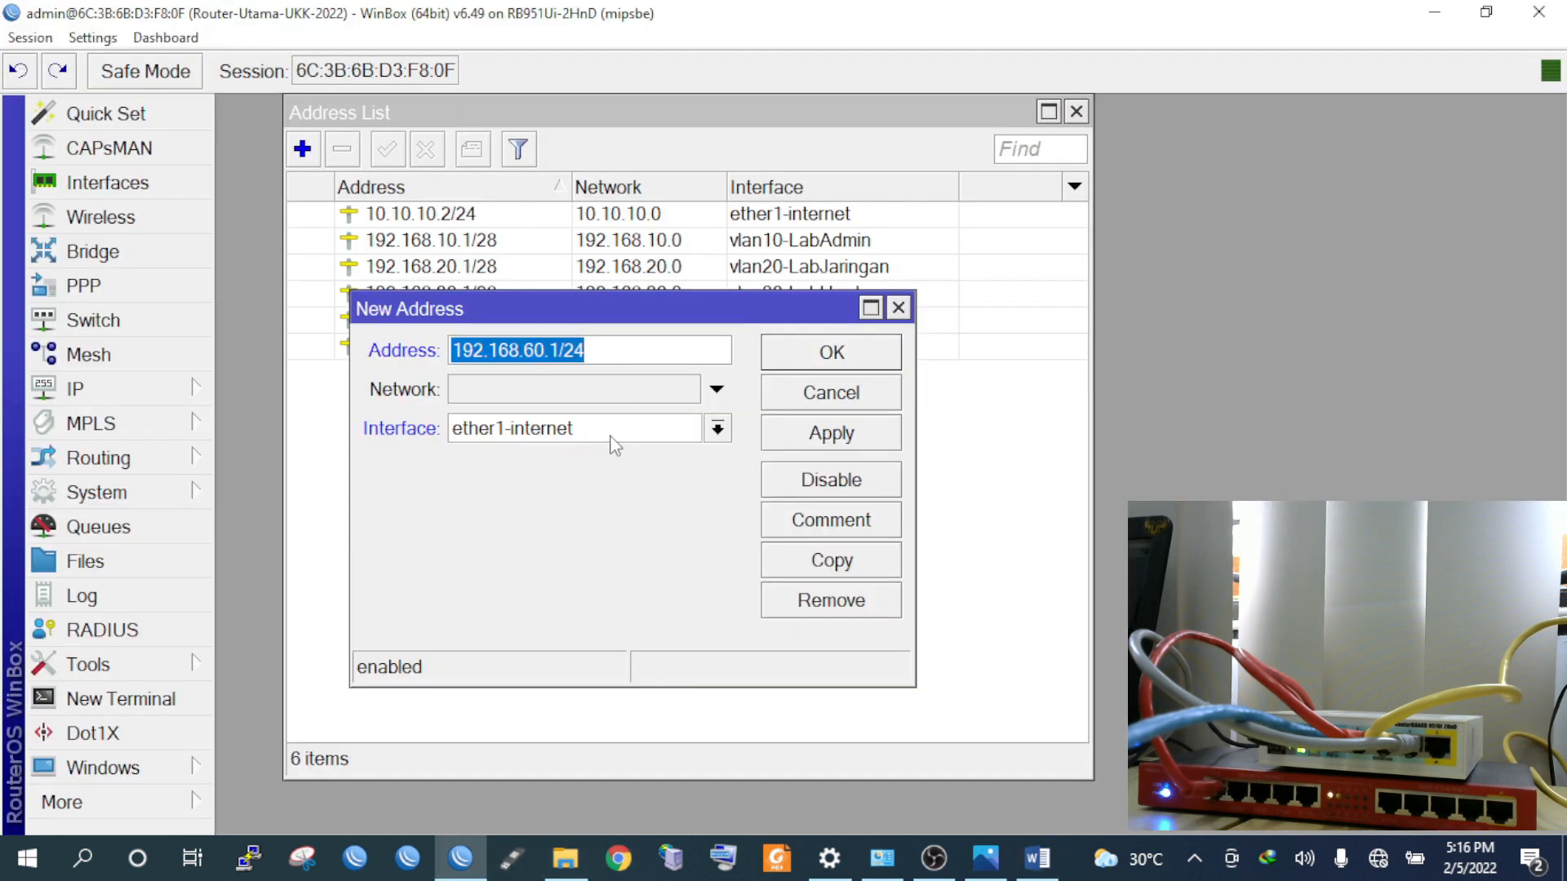
pyautogui.click(617, 445)
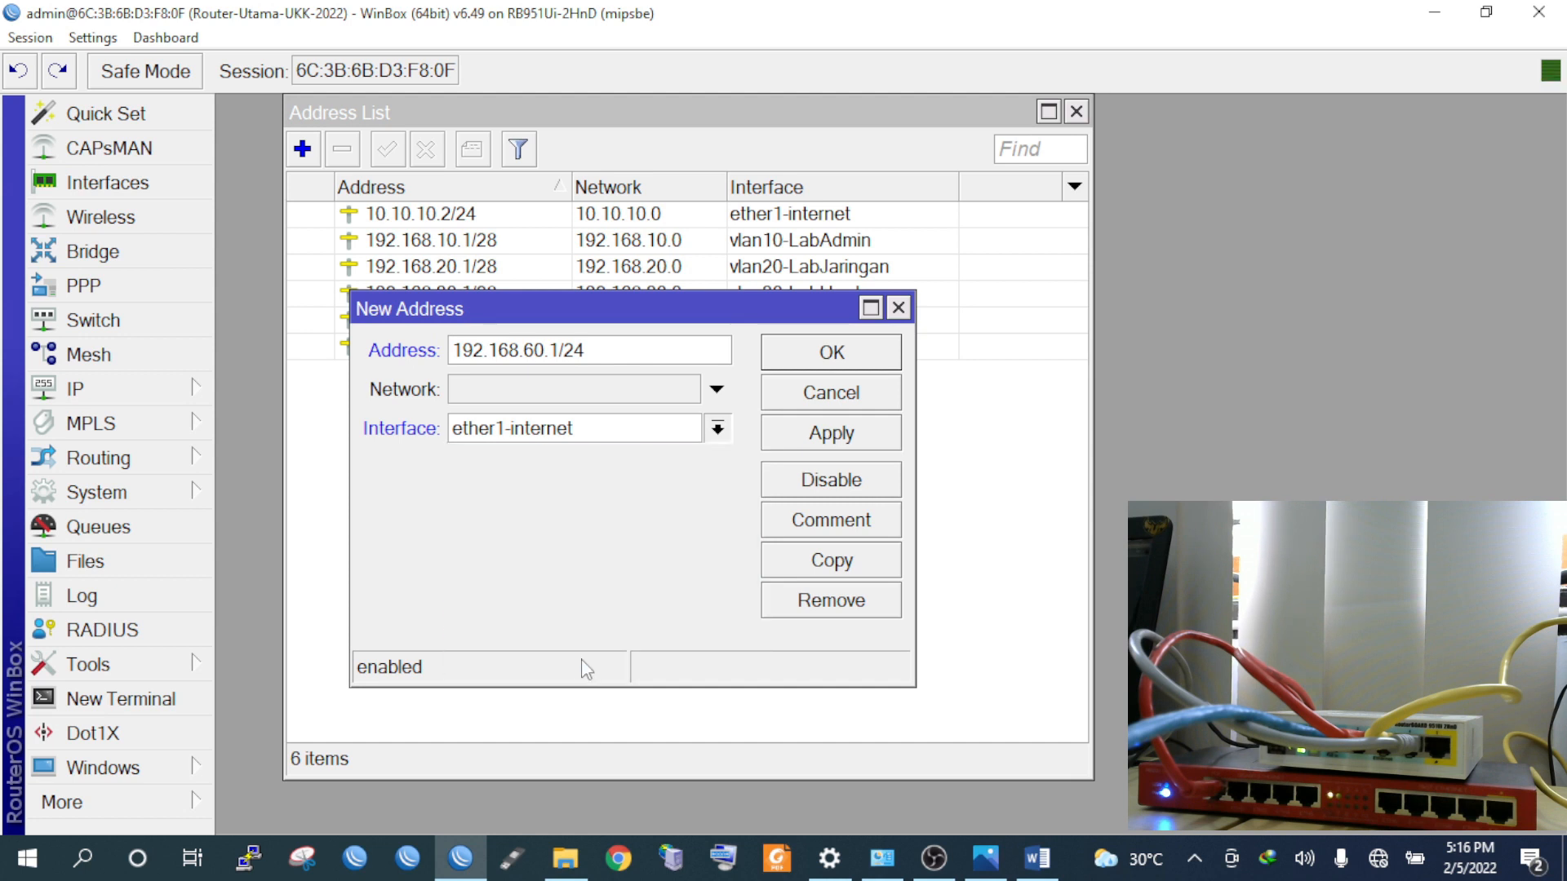
pyautogui.click(582, 663)
pyautogui.click(861, 446)
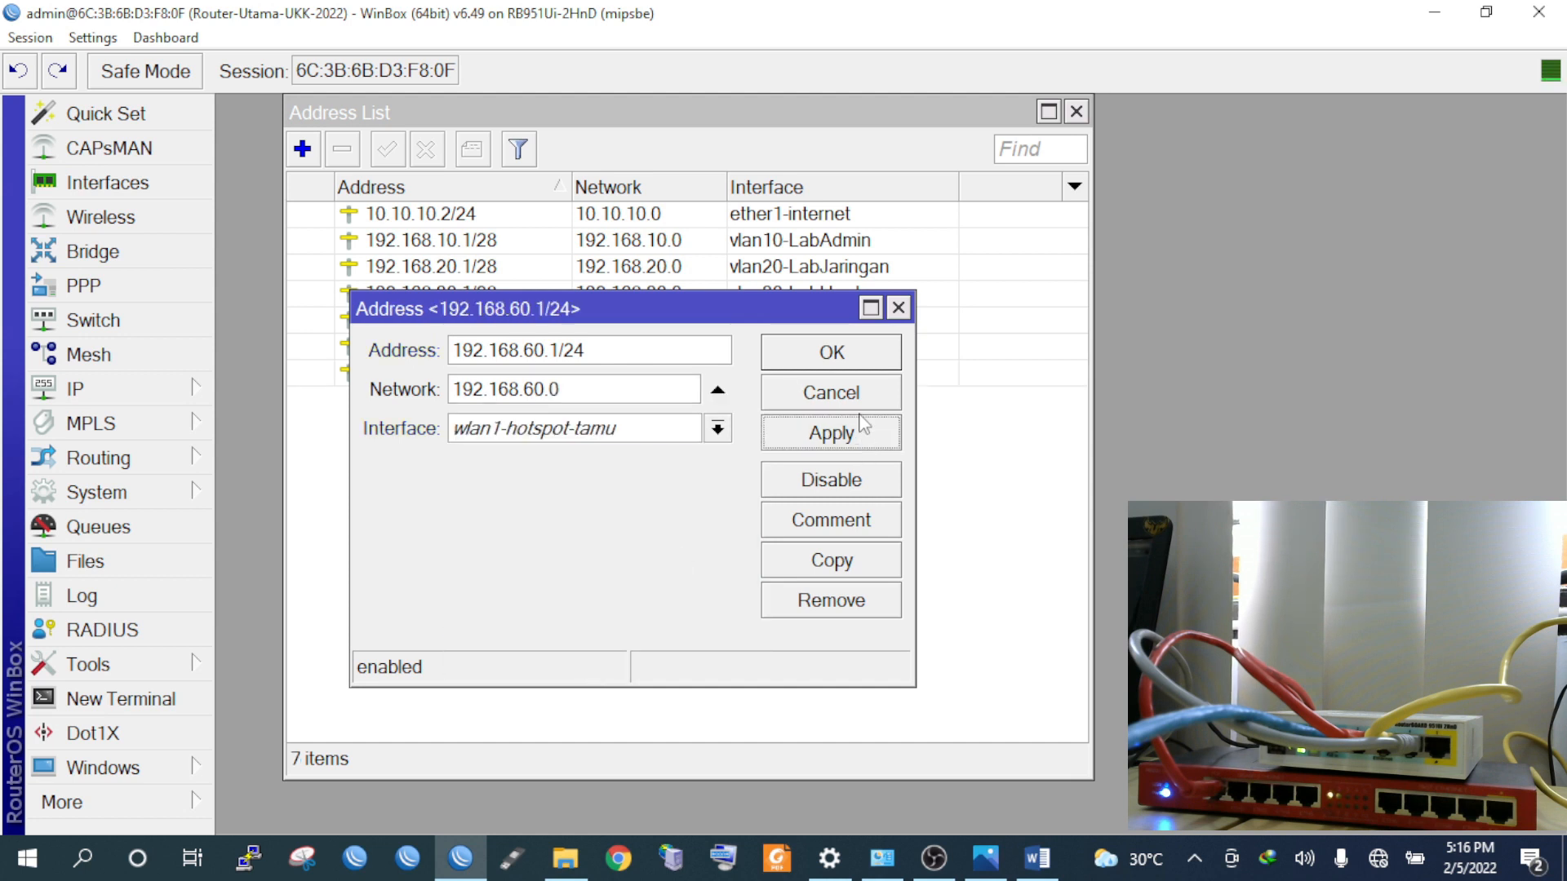
pyautogui.click(843, 359)
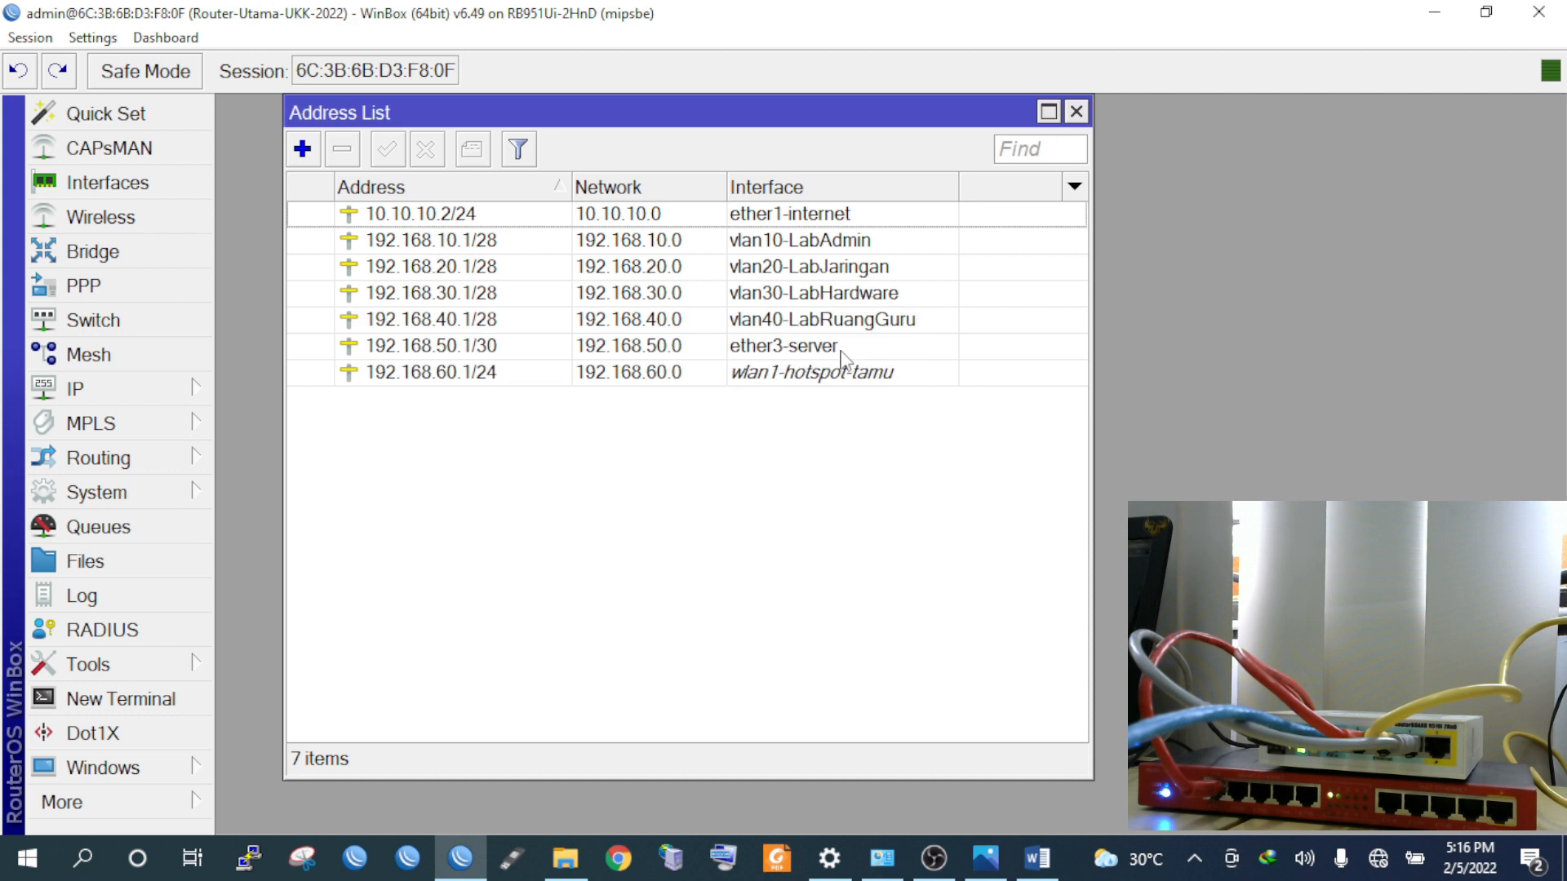
pyautogui.moveTo(851, 112); pyautogui.dragTo(809, 112)
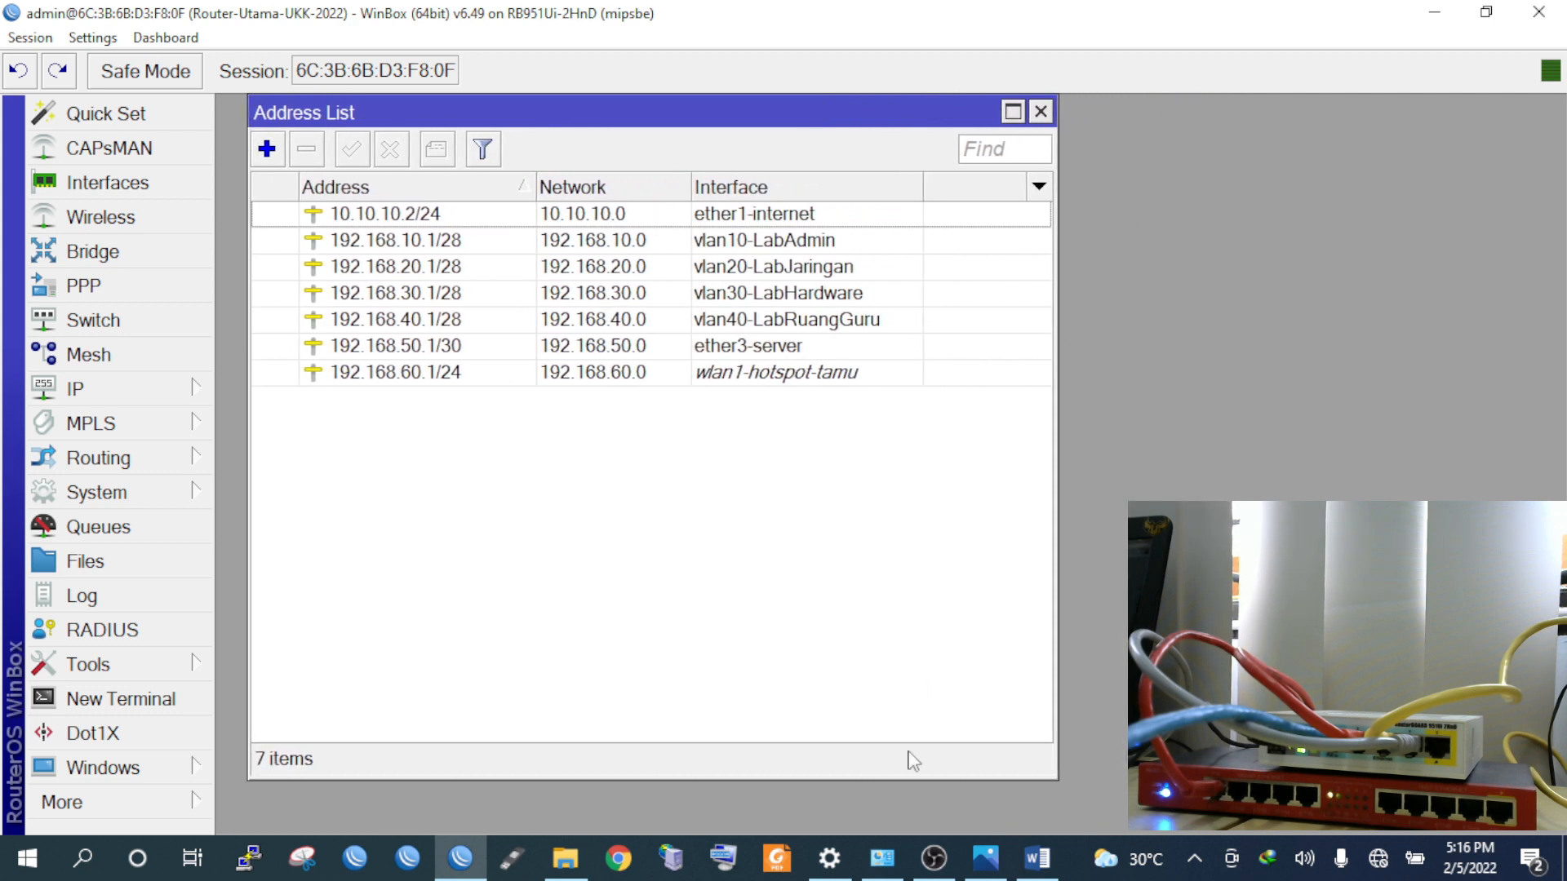
pyautogui.click(1038, 857)
pyautogui.scroll(4, 609, 490)
pyautogui.scroll(-4, 608, 490)
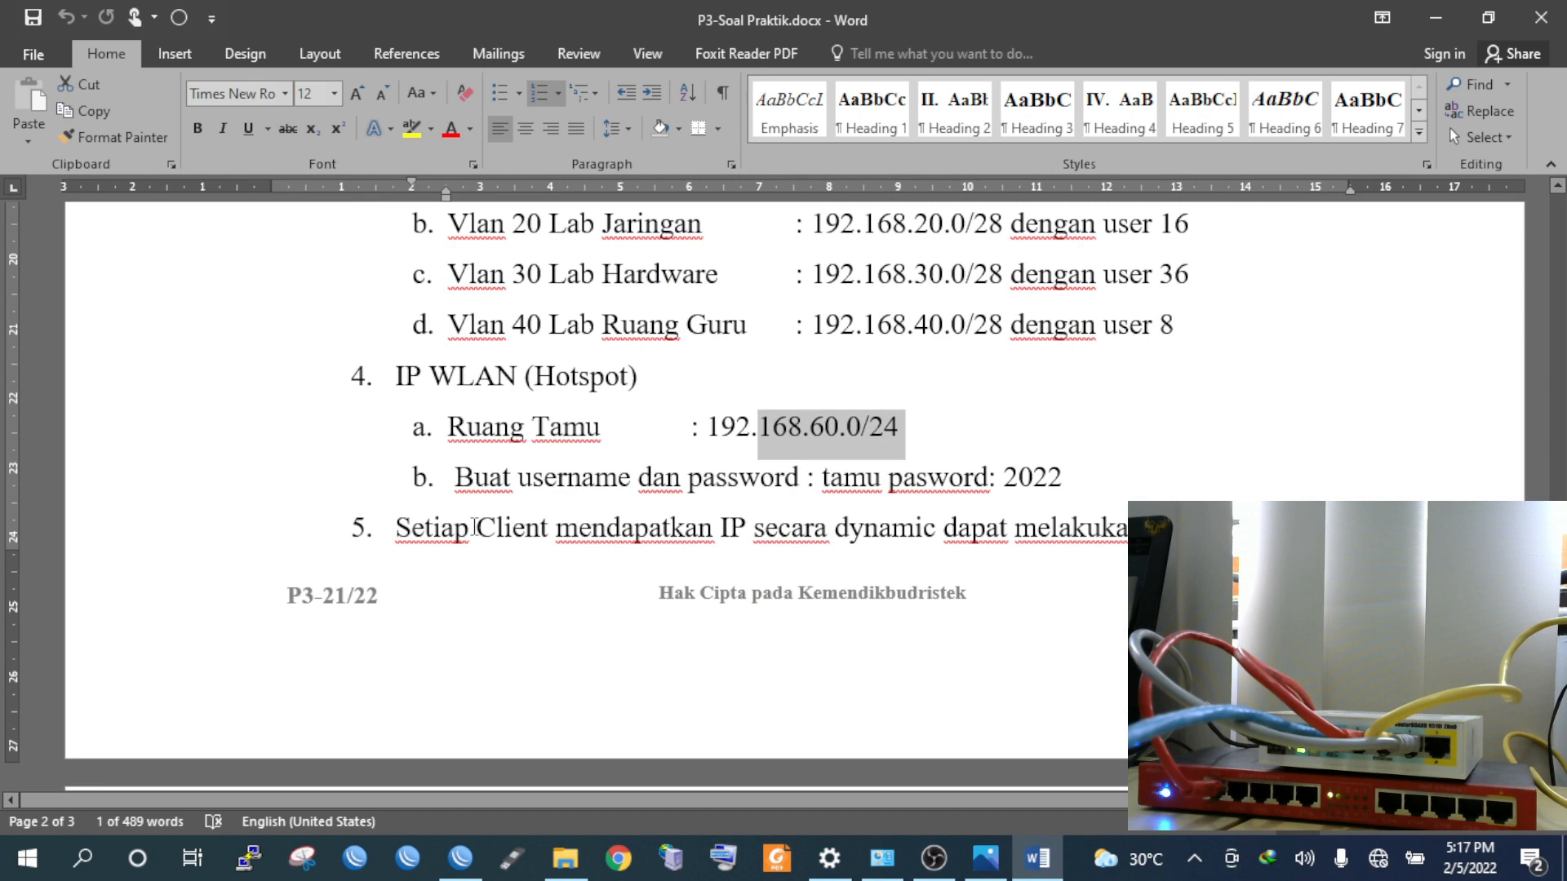
pyautogui.moveTo(770, 535); pyautogui.dragTo(896, 537)
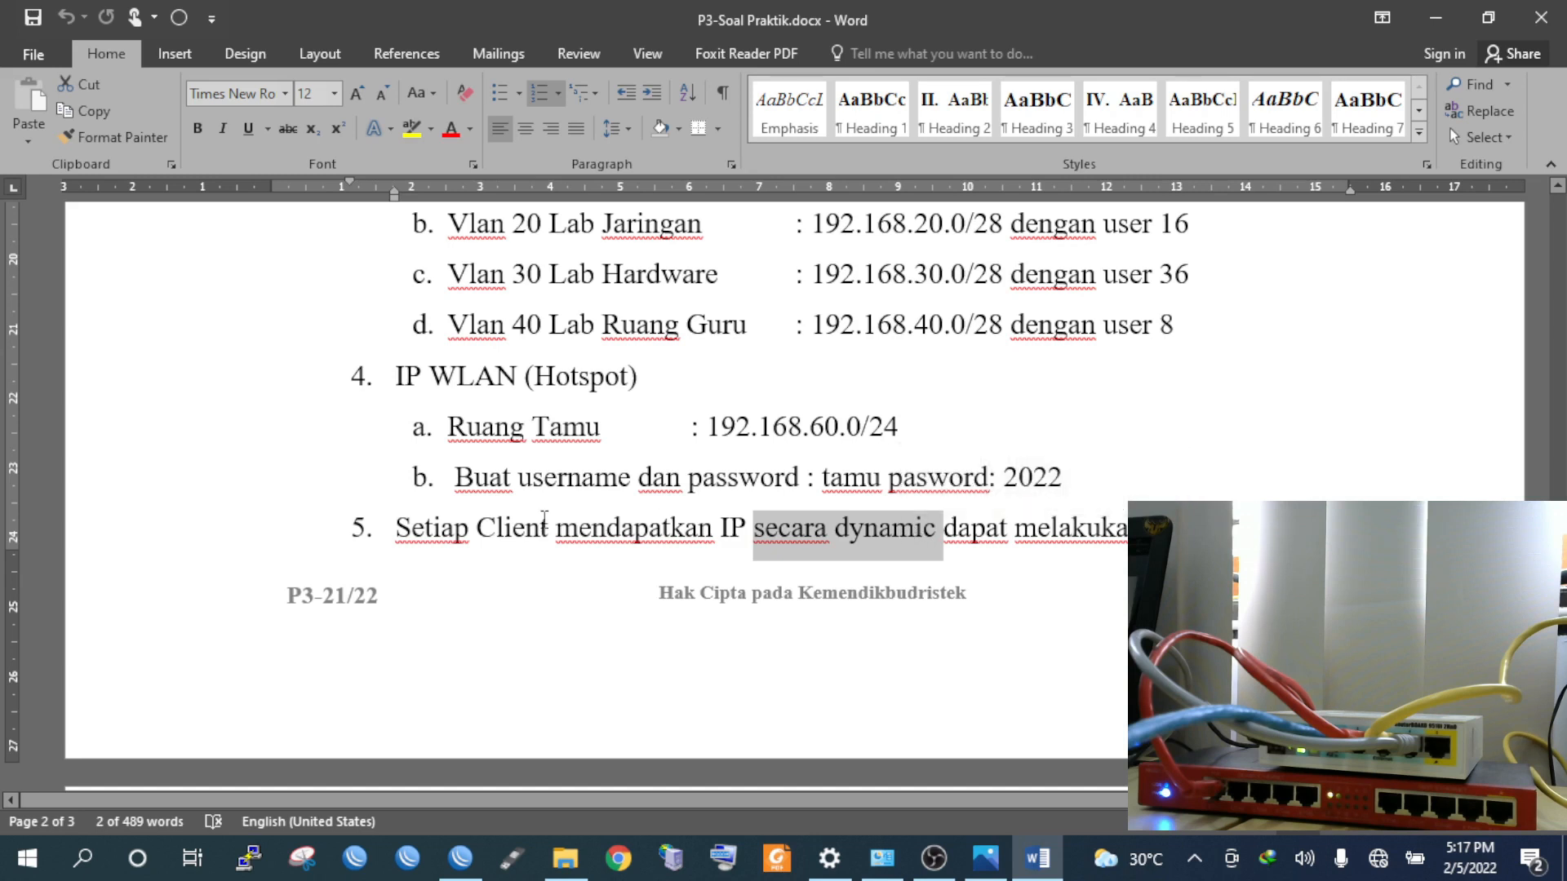
pyautogui.scroll(-2, 584, 477)
pyautogui.scroll(-2, 645, 456)
pyautogui.scroll(5, 669, 466)
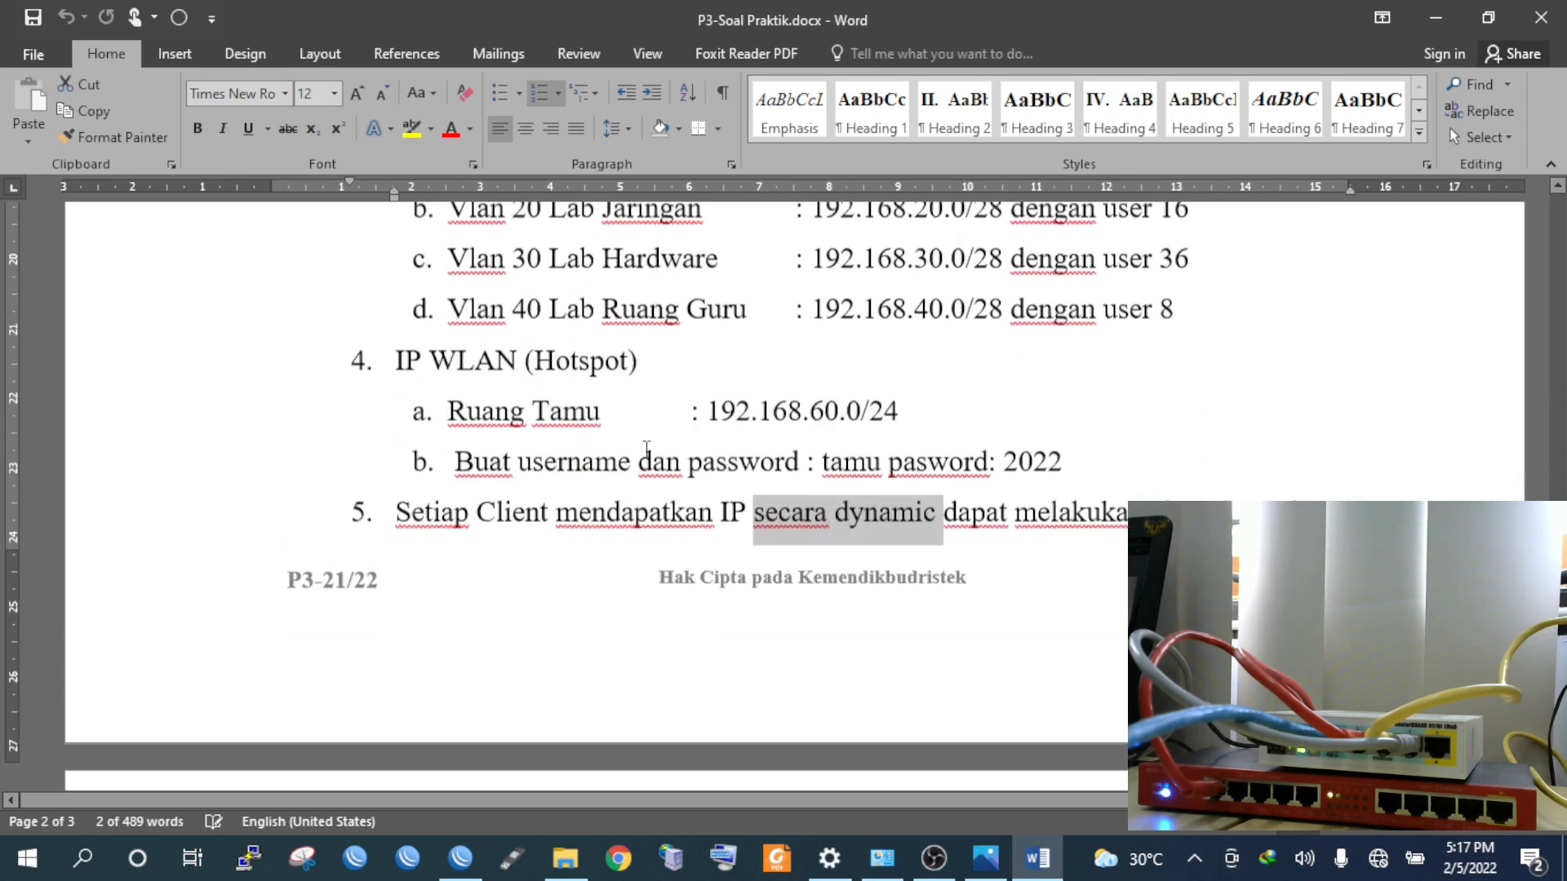
pyautogui.scroll(5, 702, 485)
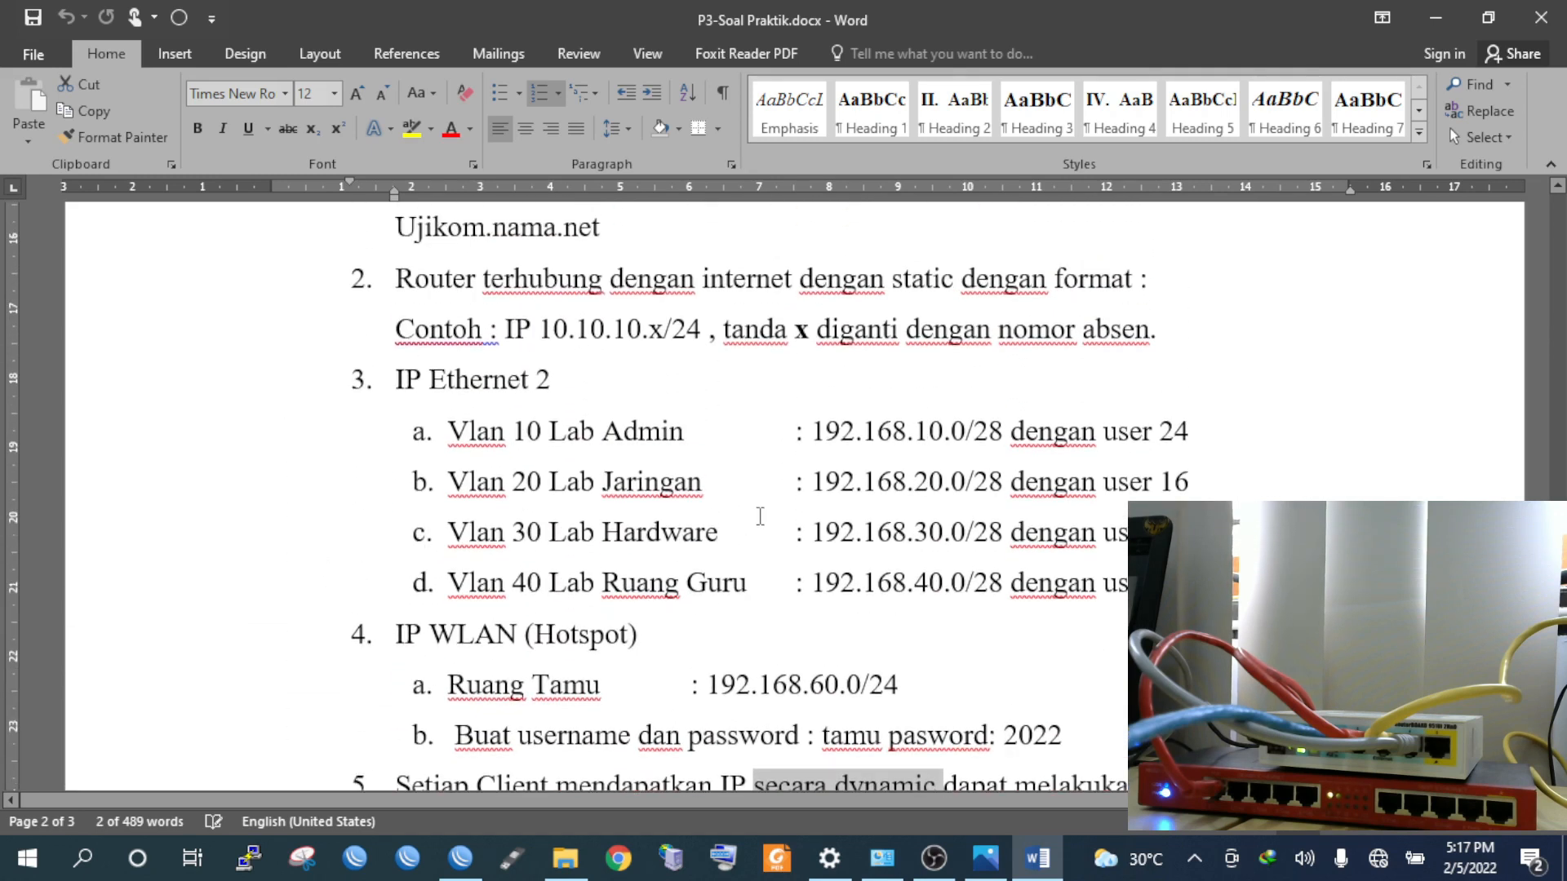
pyautogui.scroll(-9, 760, 516)
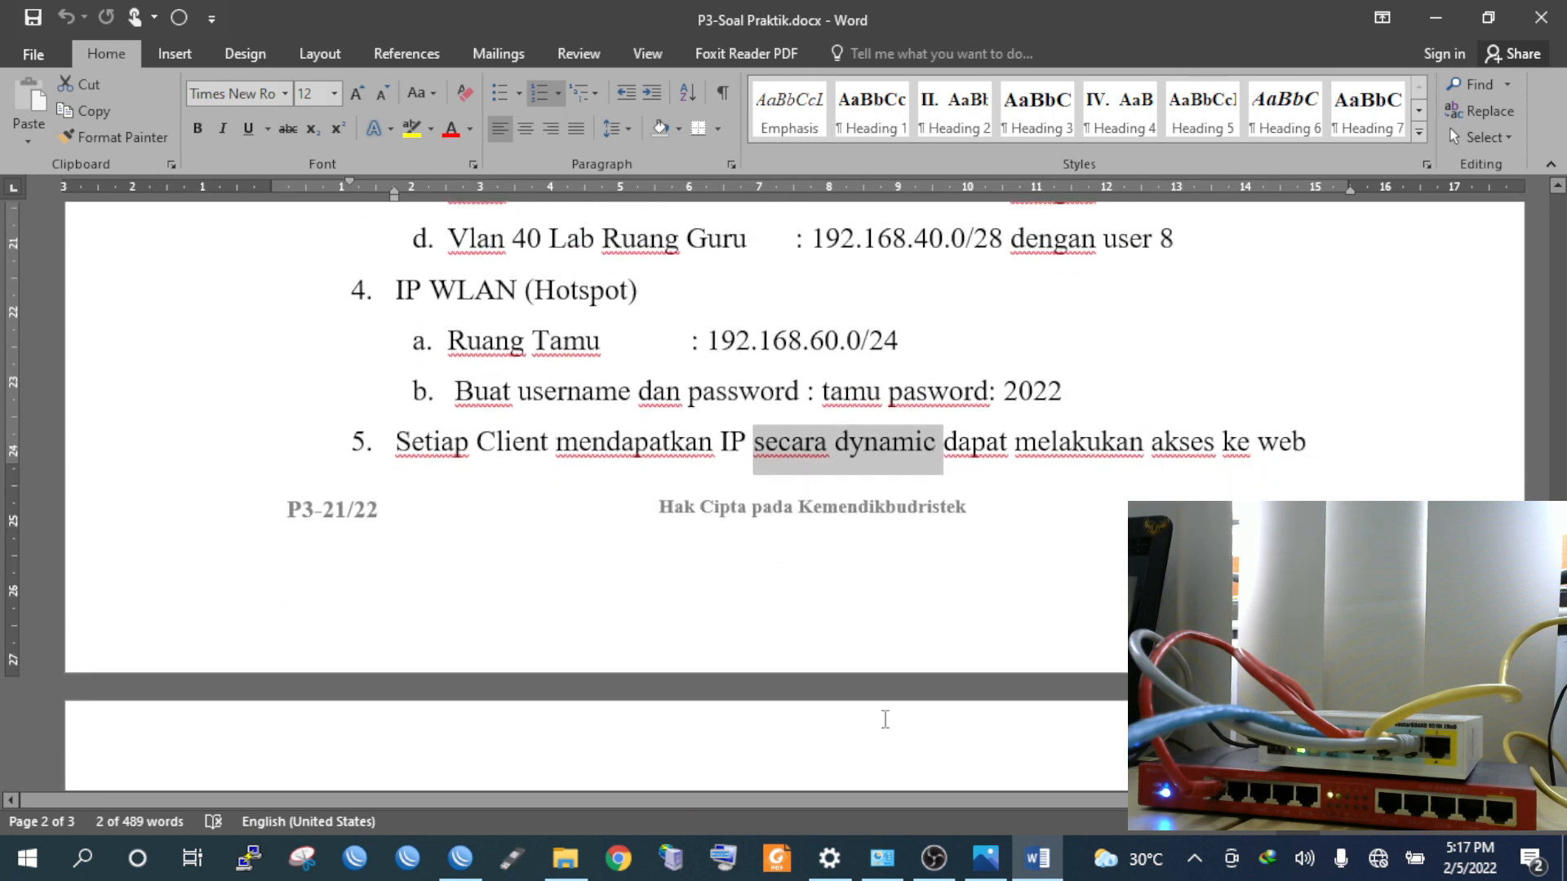
pyautogui.click(460, 859)
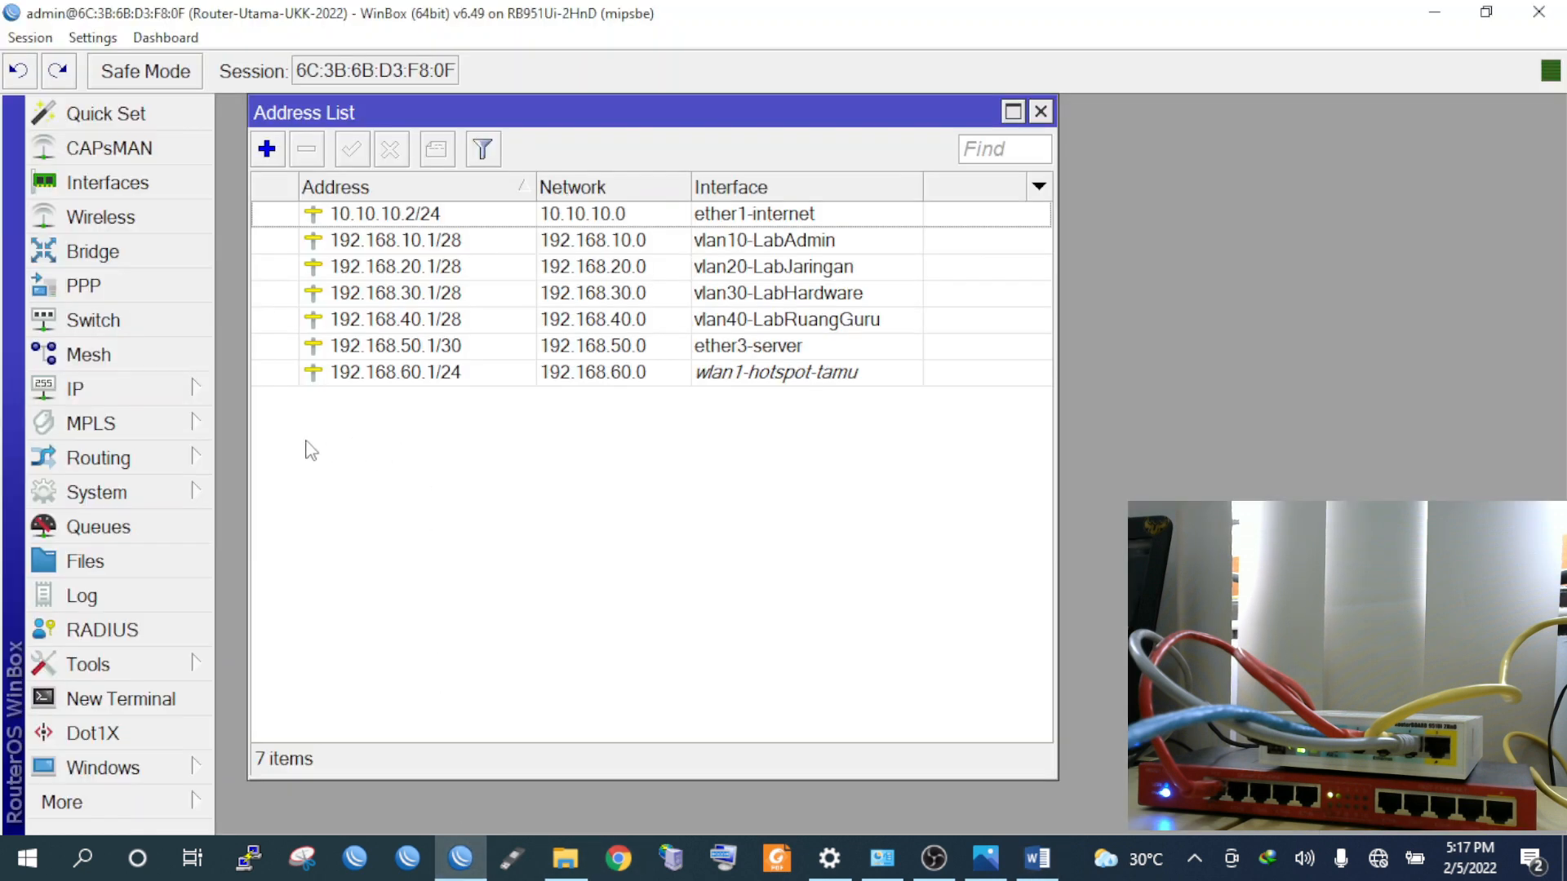
# Create dhcp1 on vlan10-LabAdmin with pool 192.168.10.2-192.168.10.14 and 00:10:00 lease
pyautogui.click(137, 390)
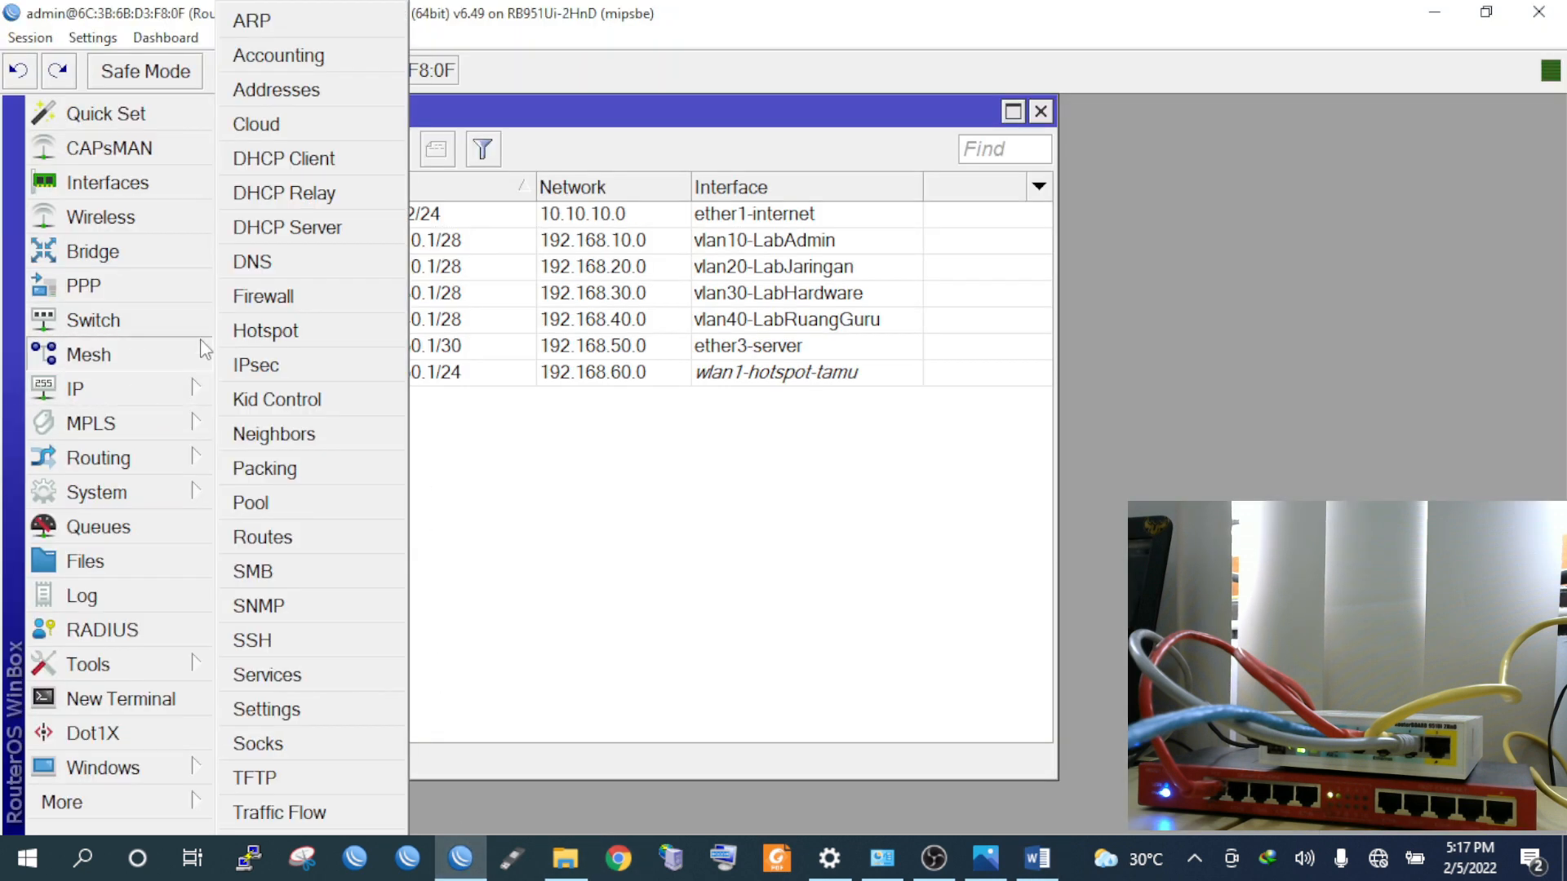
pyautogui.click(294, 236)
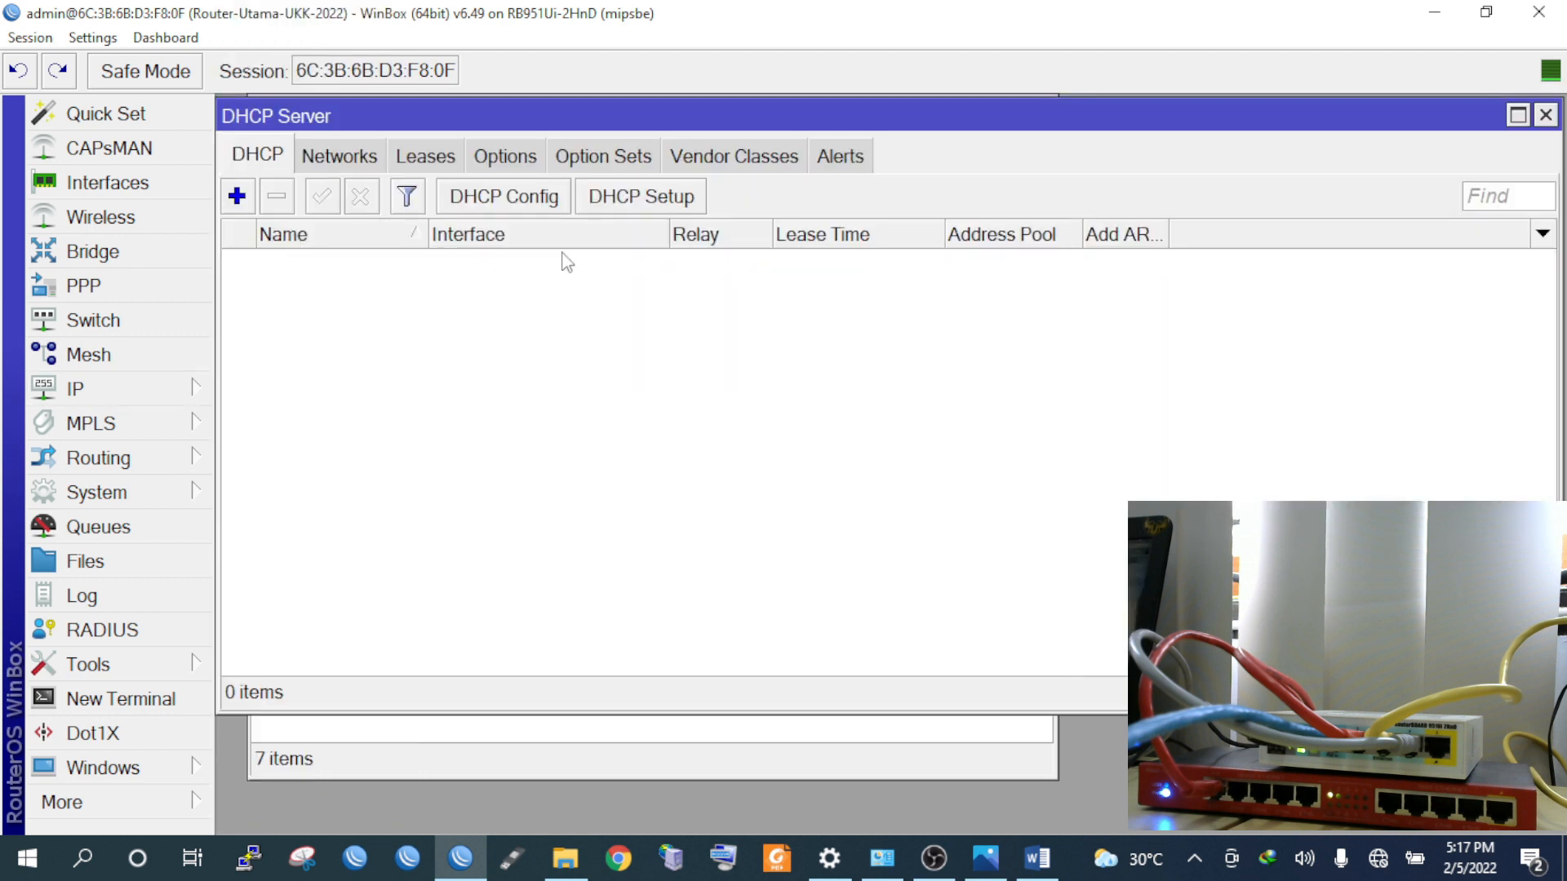
pyautogui.click(628, 202)
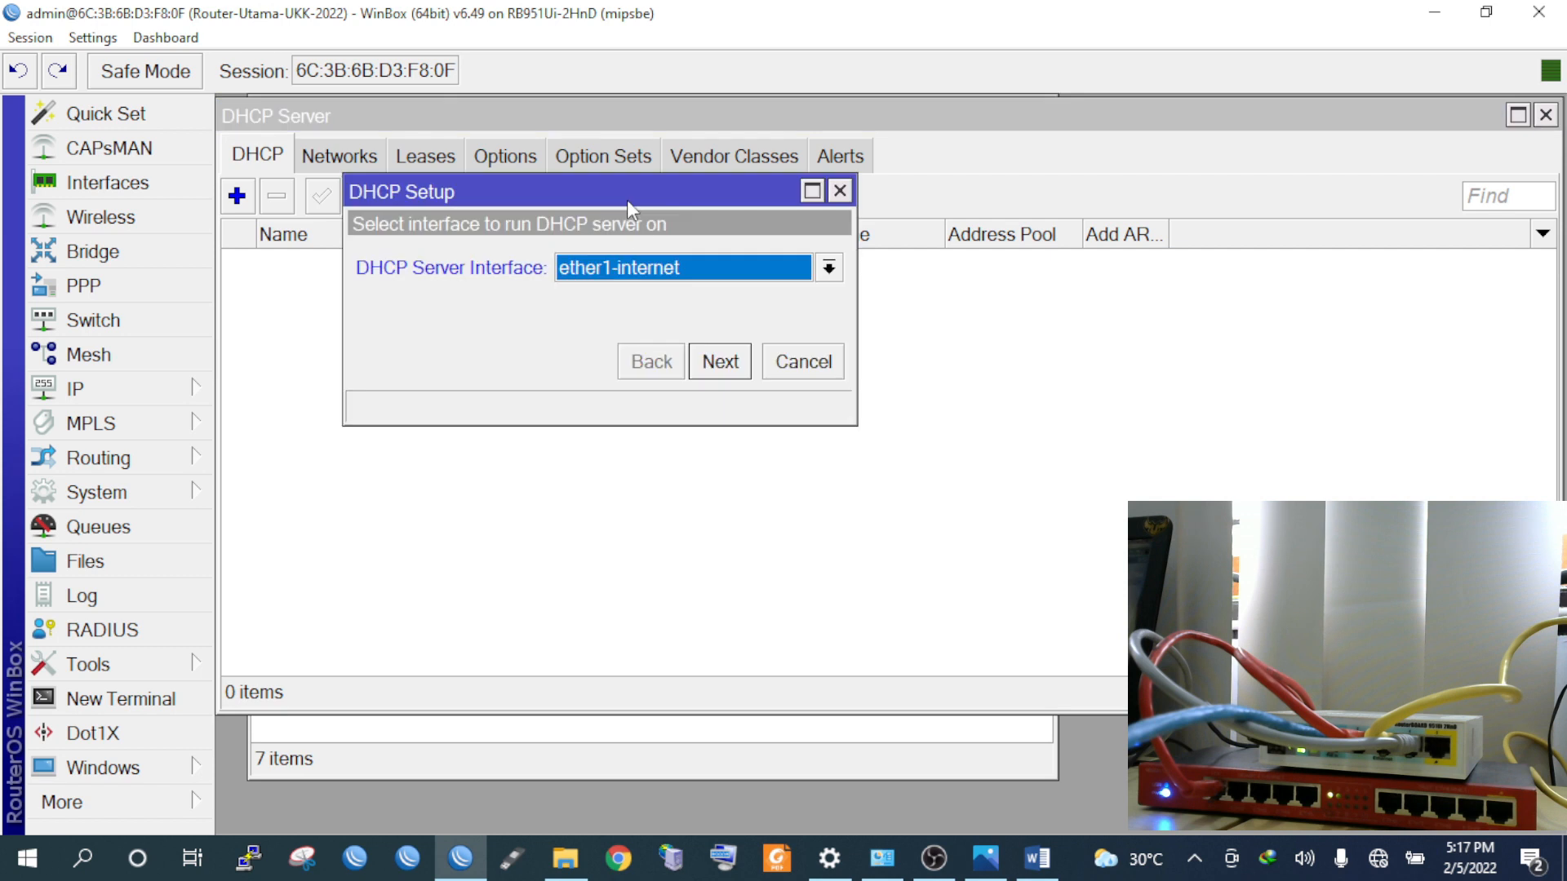
pyautogui.click(639, 269)
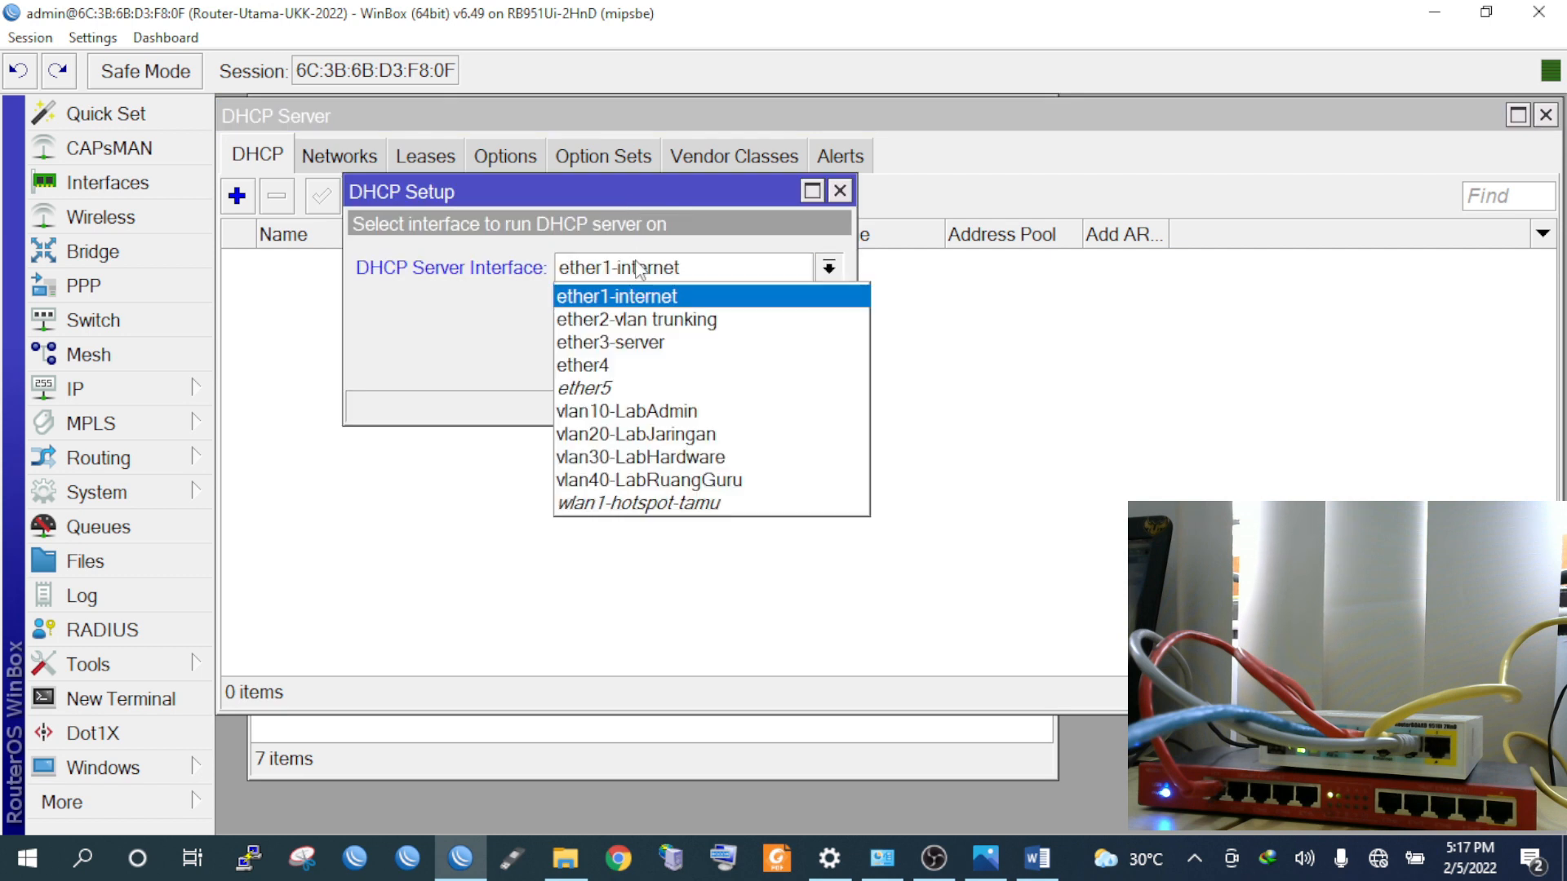
pyautogui.click(652, 411)
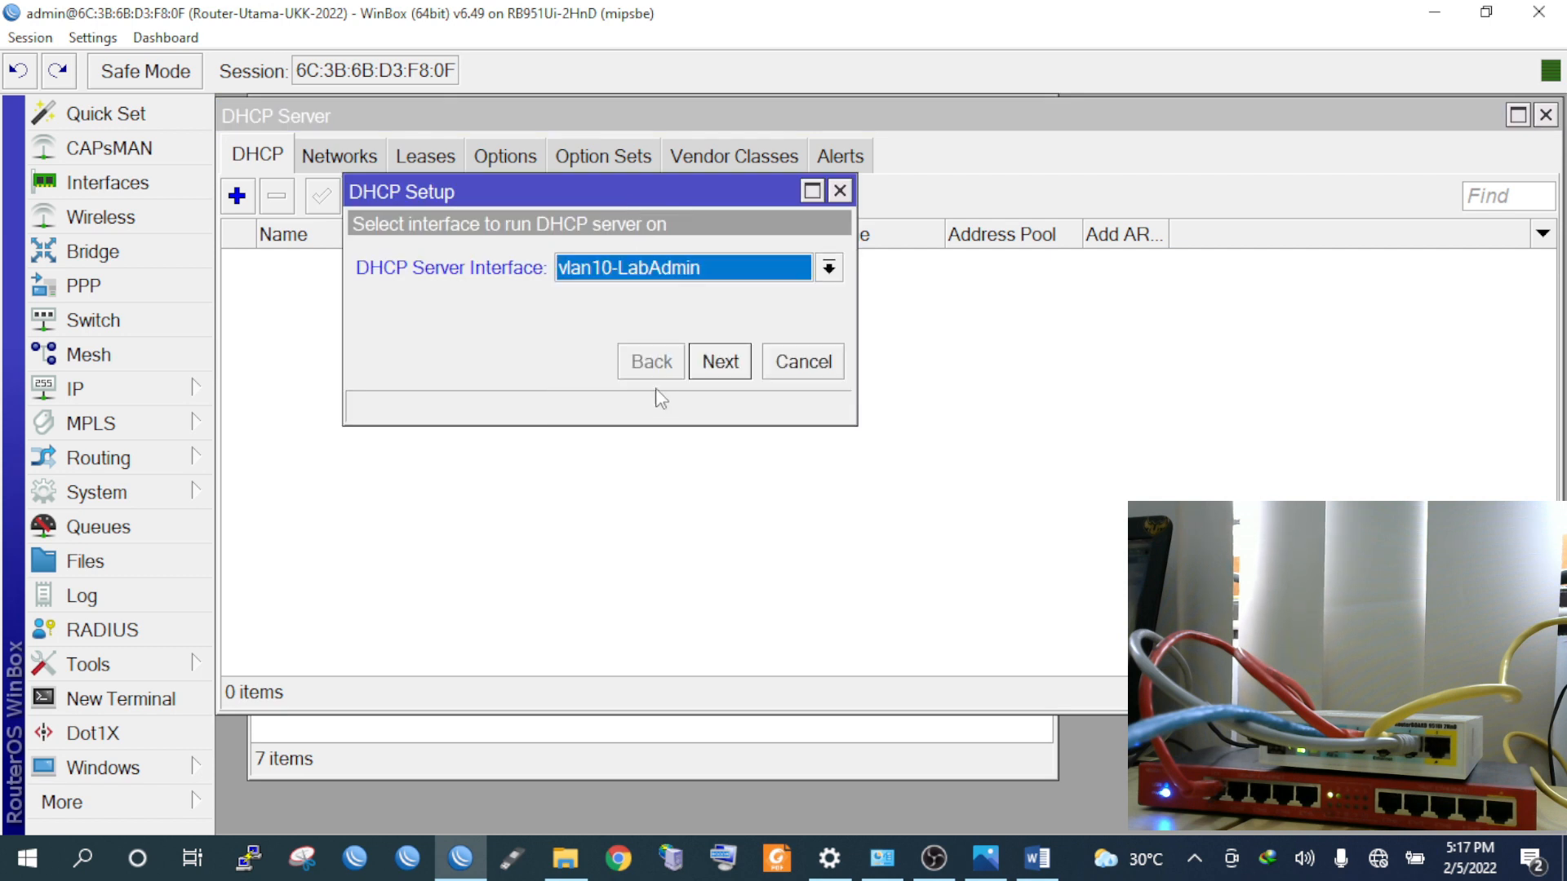
pyautogui.click(718, 364)
pyautogui.click(717, 366)
pyautogui.click(720, 366)
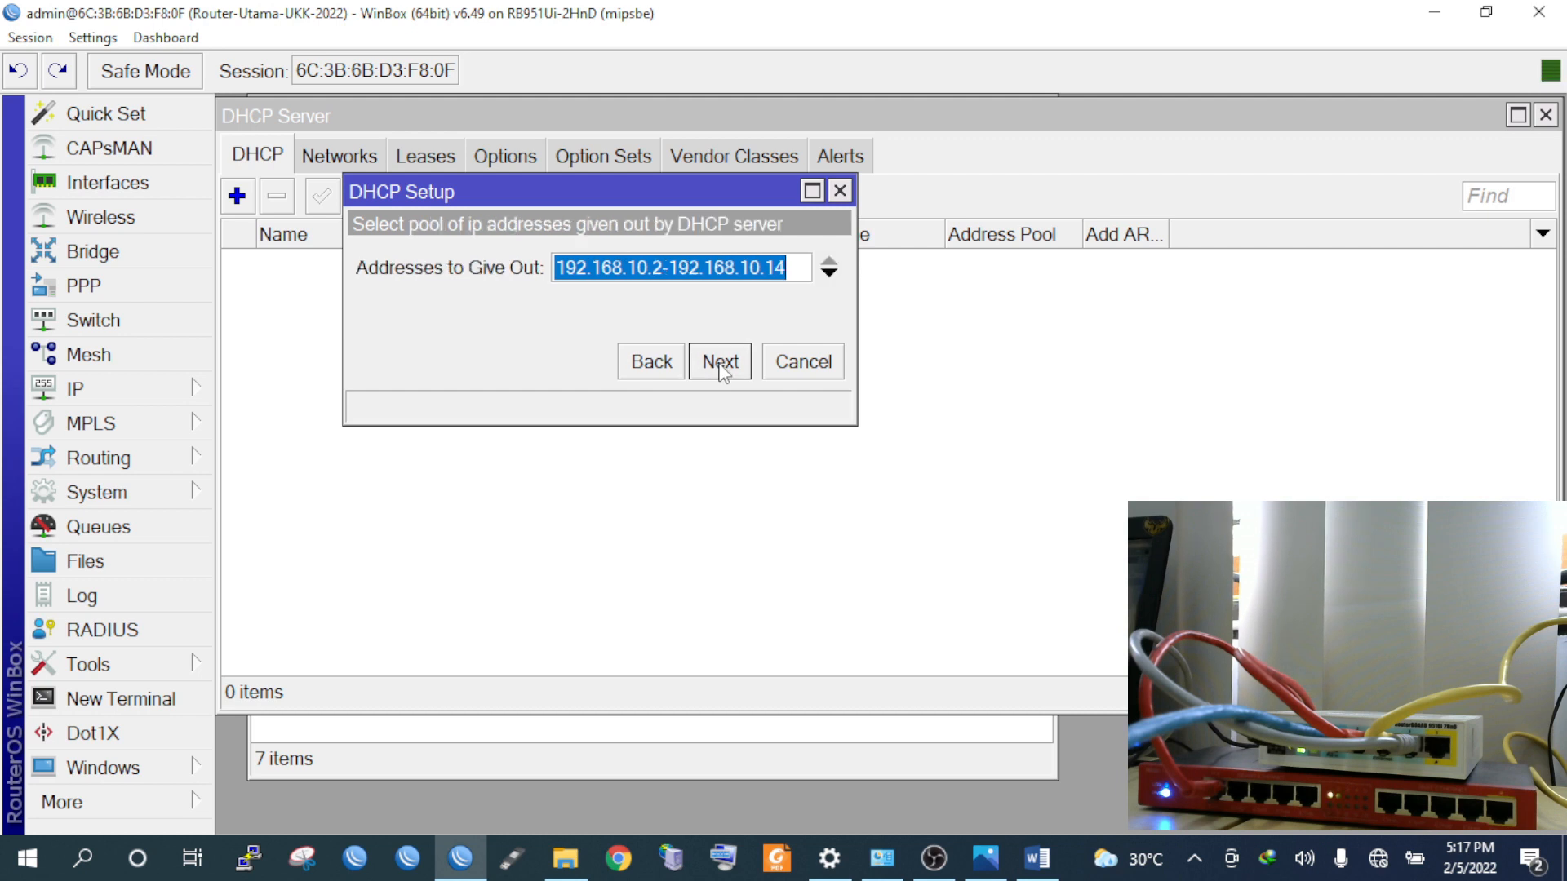
pyautogui.click(720, 367)
pyautogui.click(720, 367)
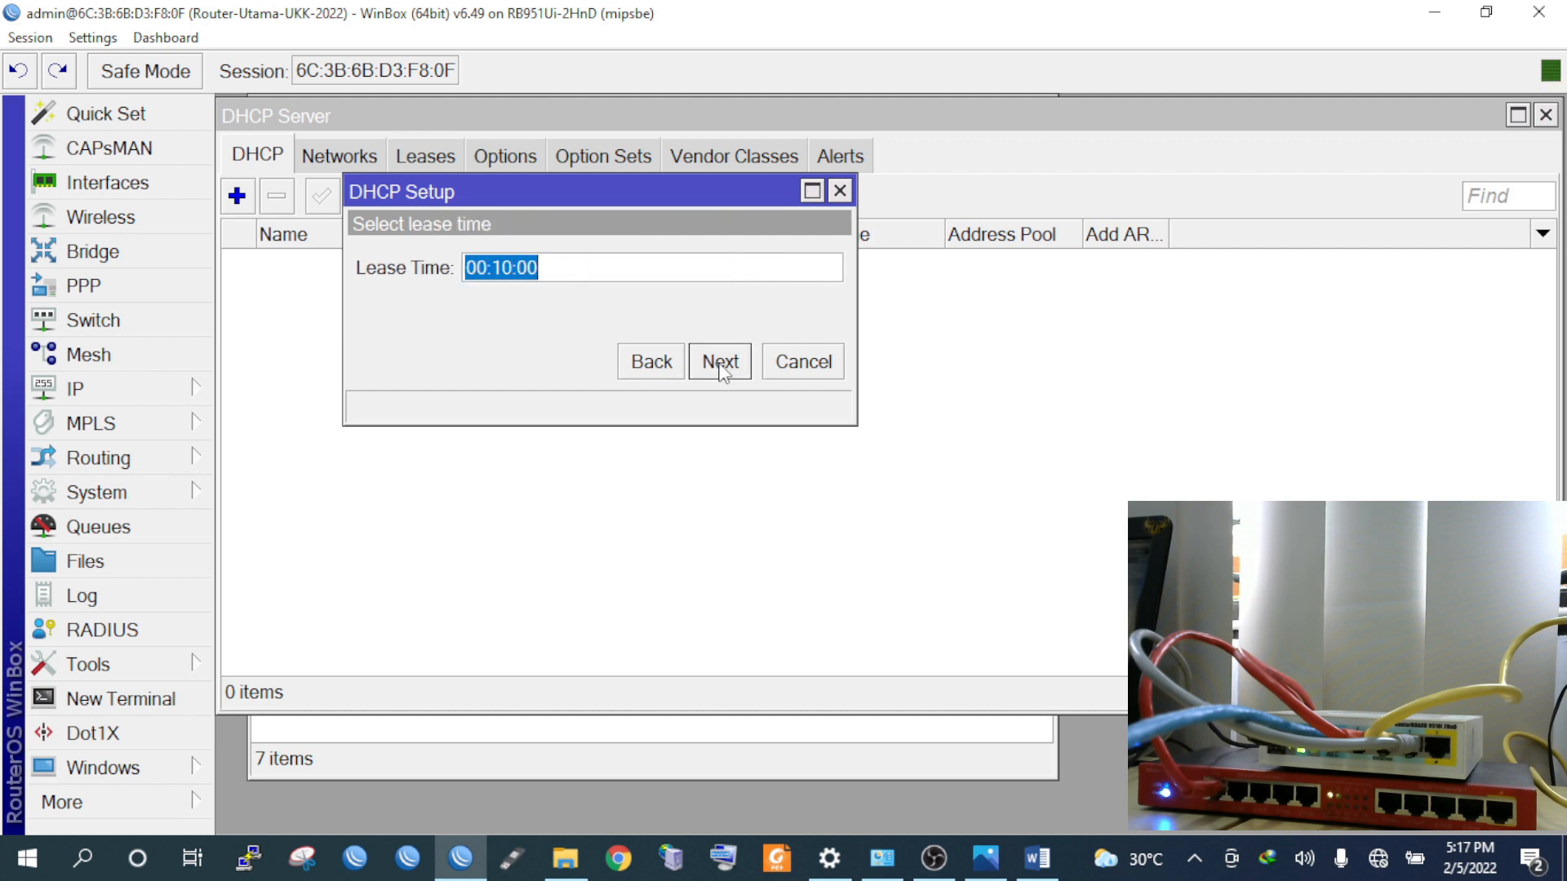
pyautogui.click(720, 366)
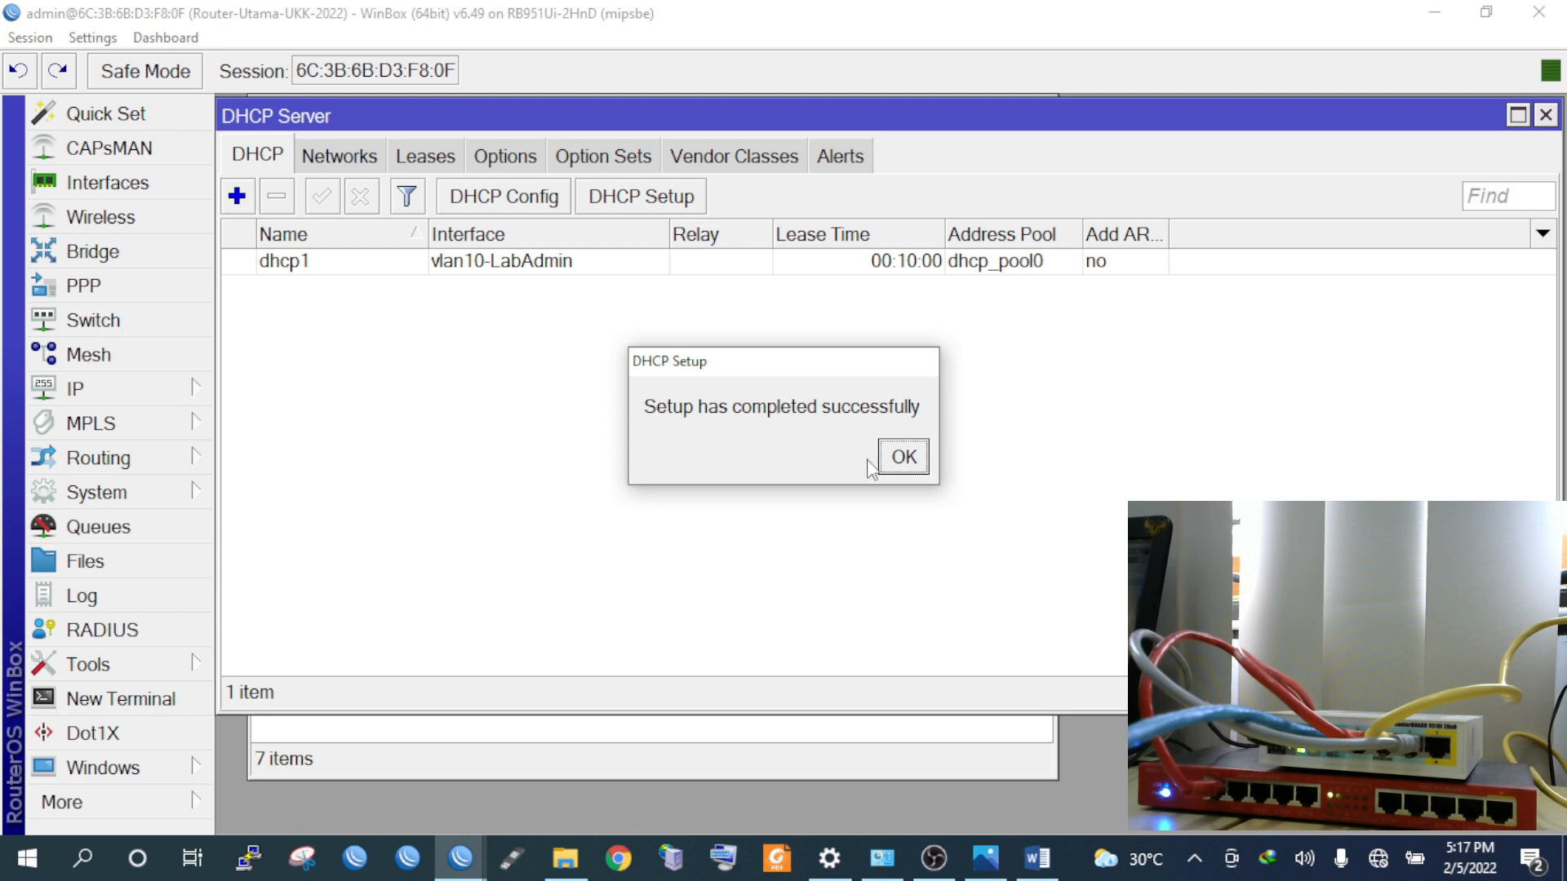
pyautogui.click(896, 454)
# Create dhcp2 on vlan20-LabJaringan with pool 192.168.20.2-192.168.20.14 and 00:10:00 lease
pyautogui.click(641, 200)
pyautogui.click(669, 269)
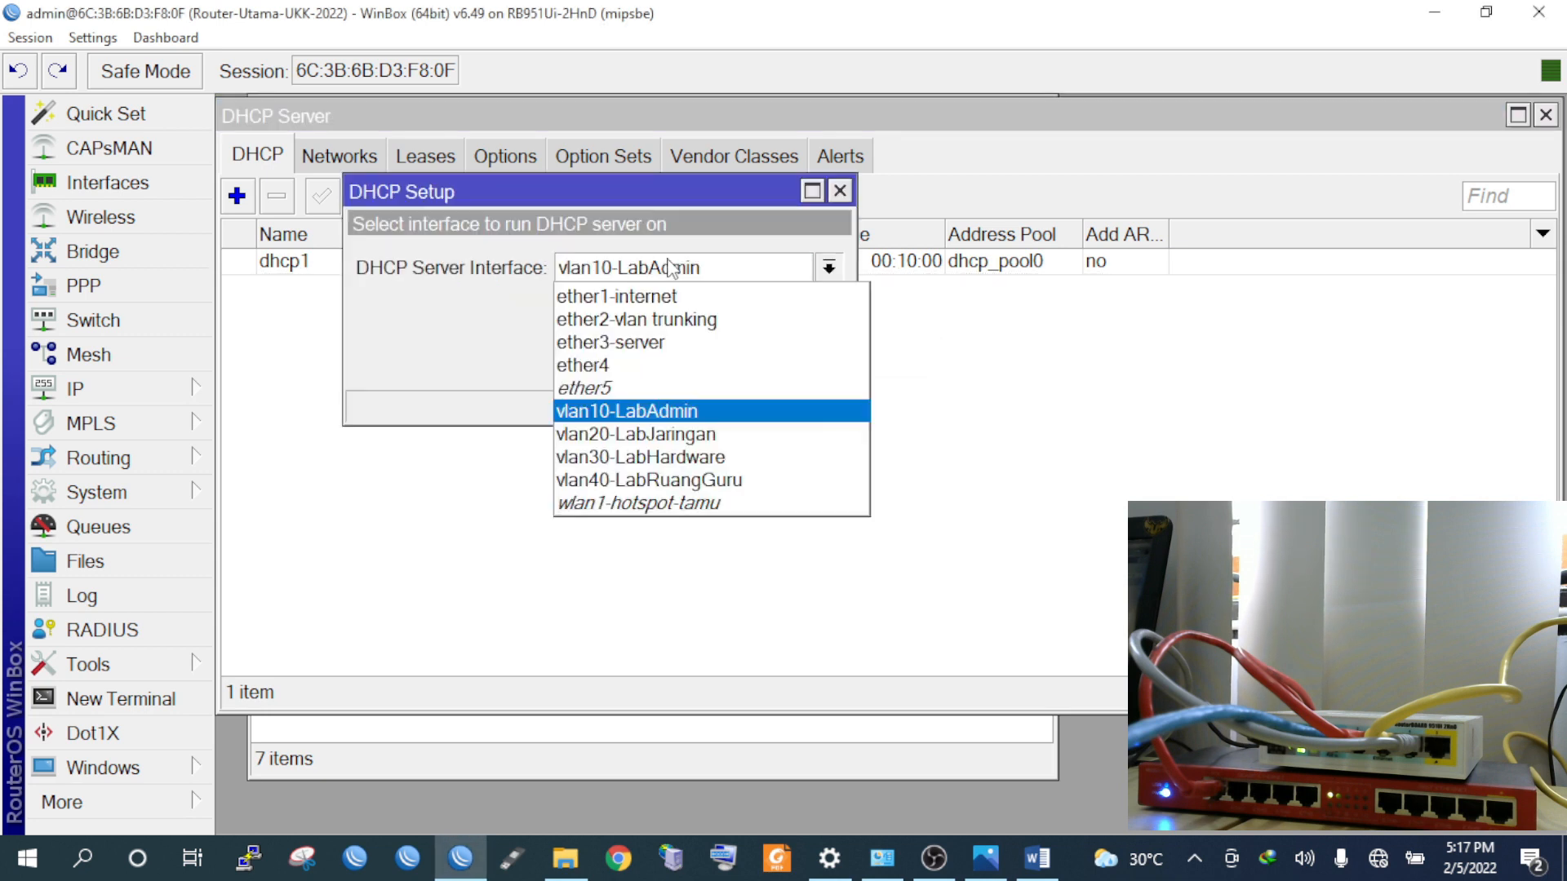
pyautogui.click(668, 435)
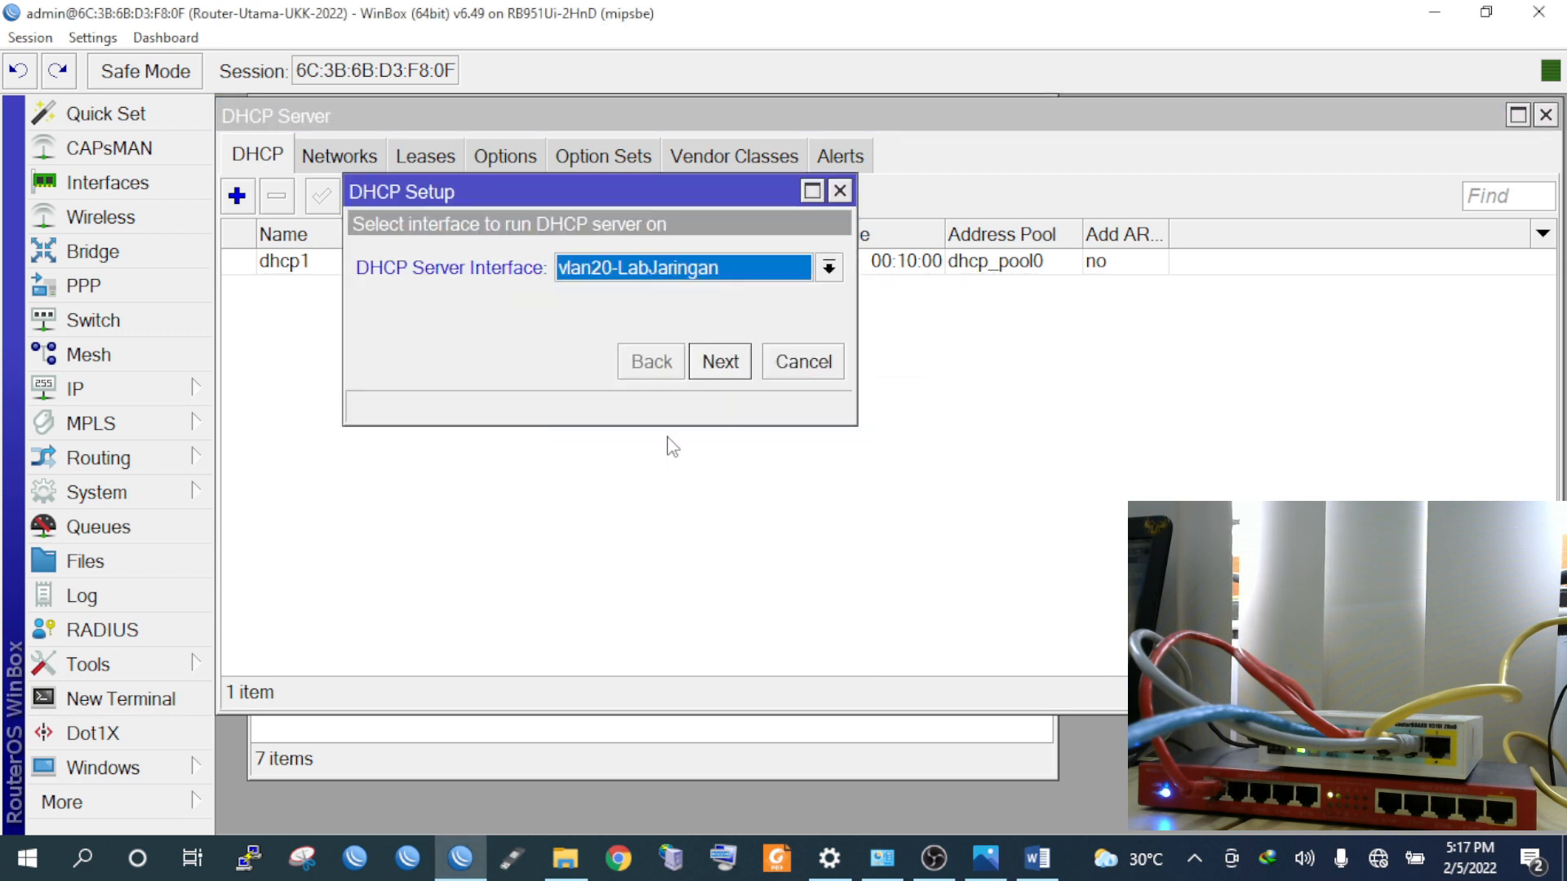
pyautogui.click(720, 363)
pyautogui.click(721, 369)
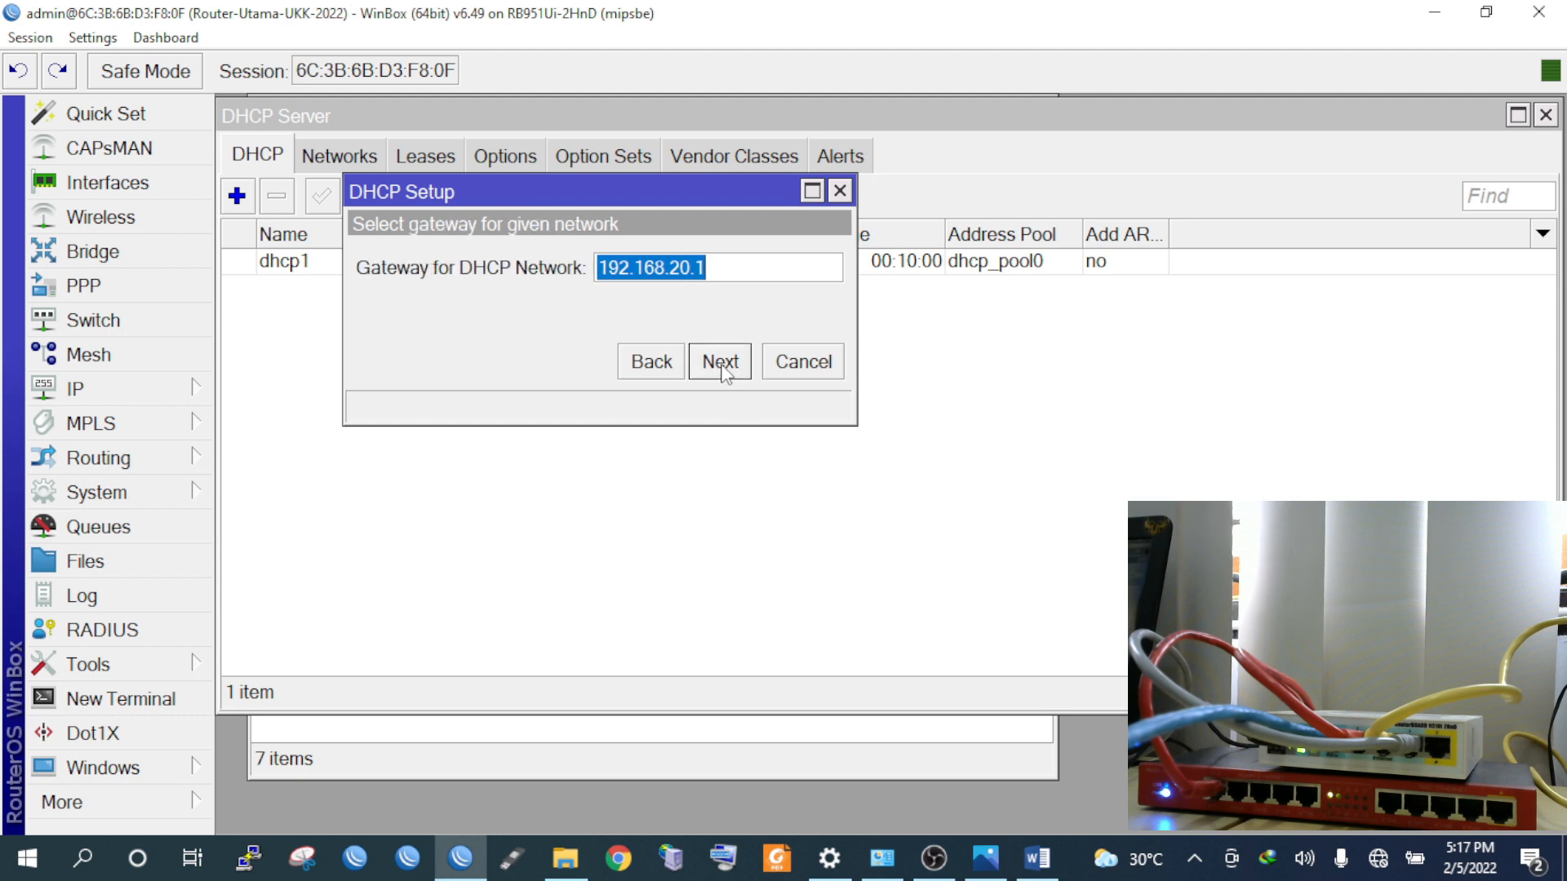
pyautogui.click(723, 372)
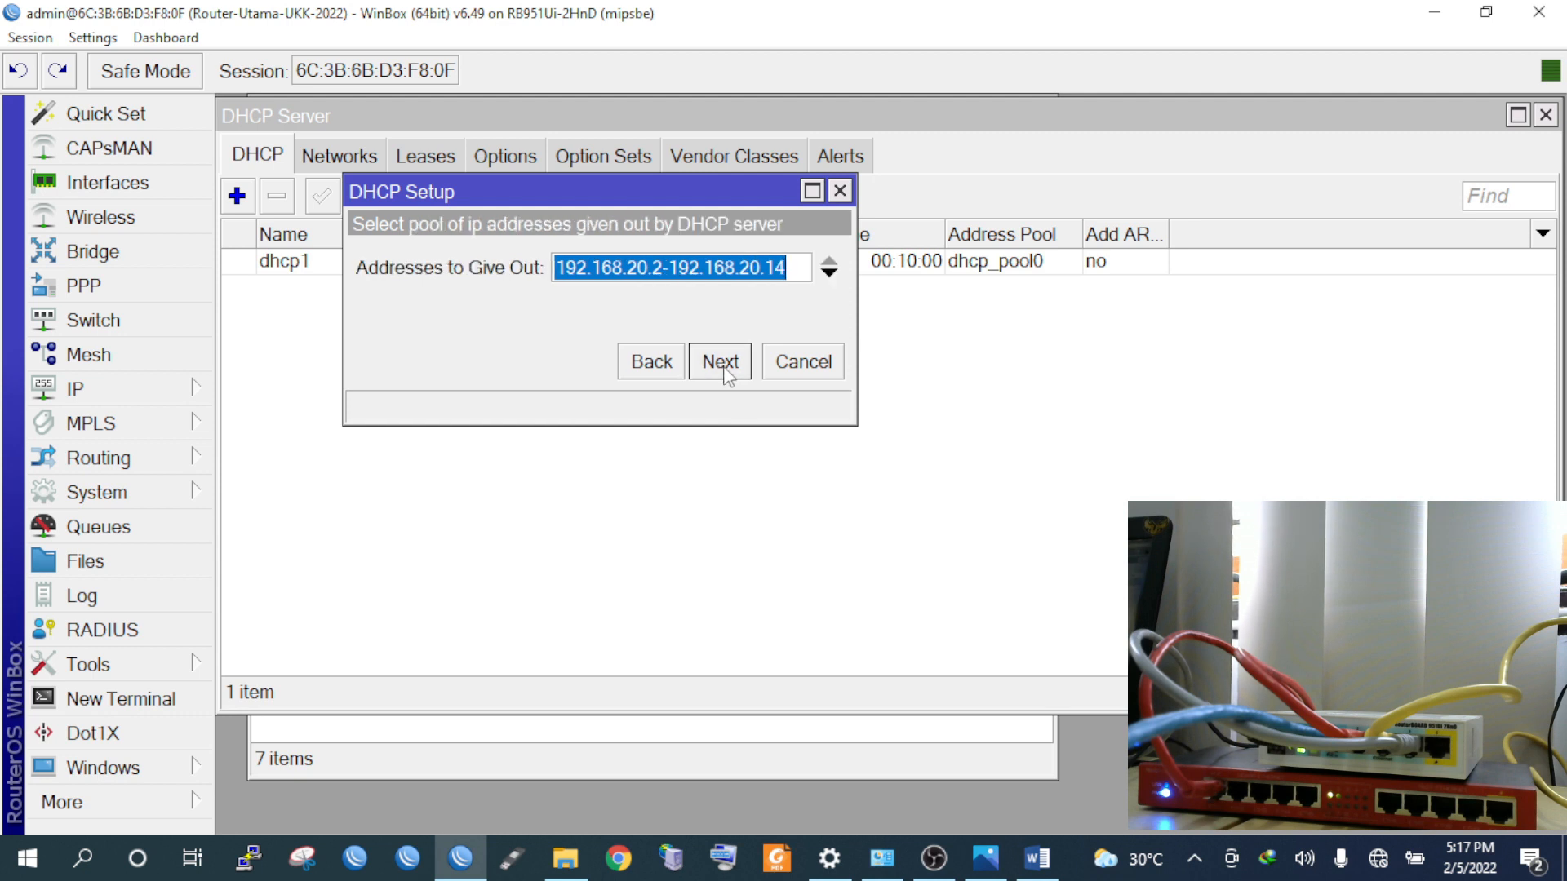
pyautogui.click(722, 366)
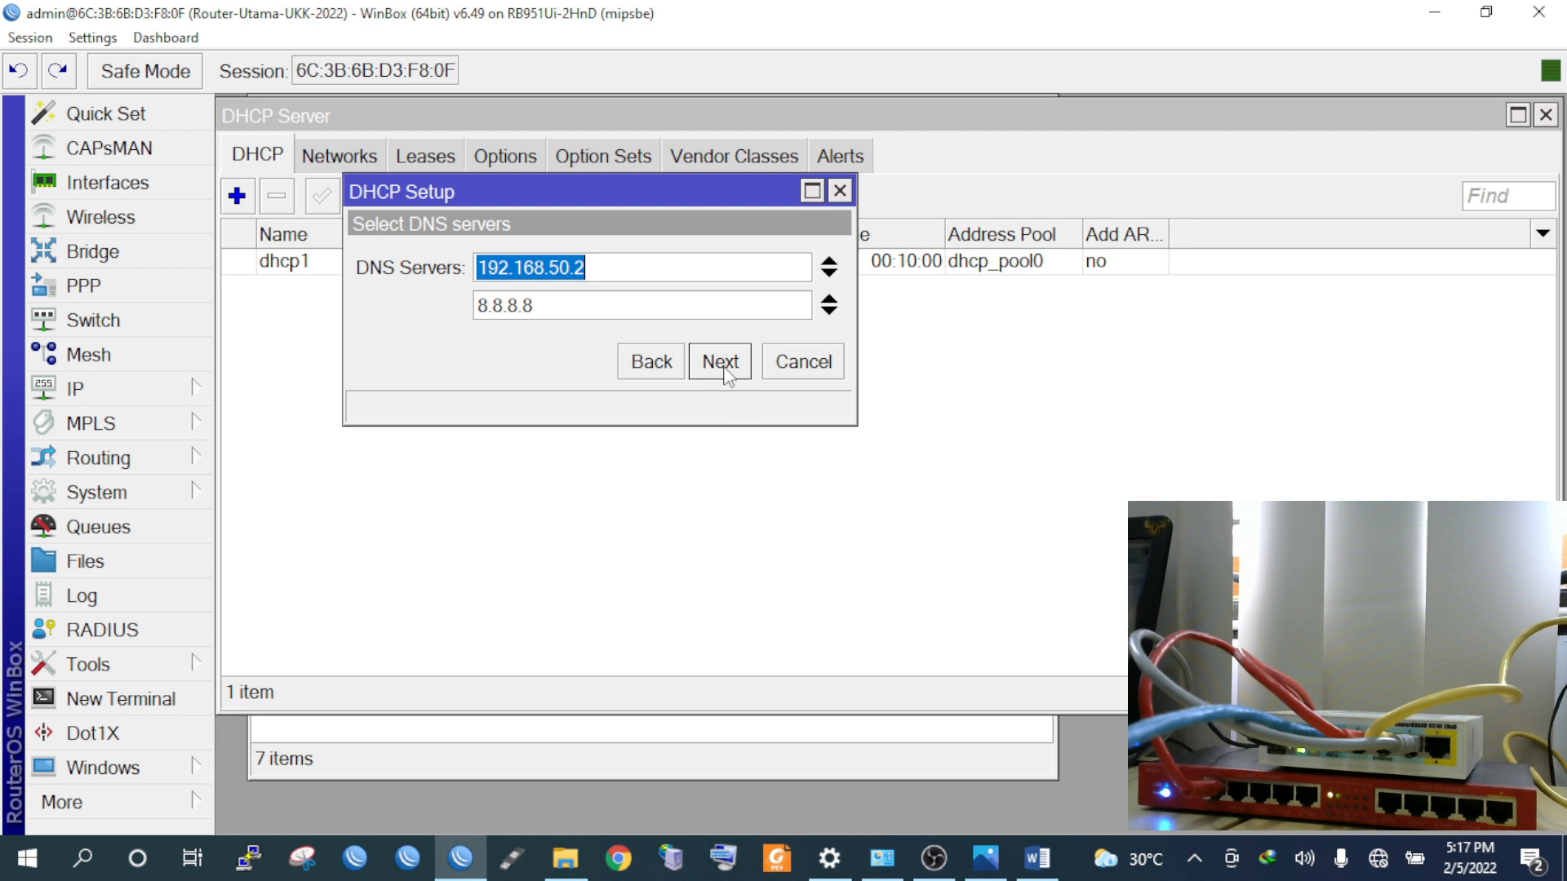
pyautogui.click(725, 368)
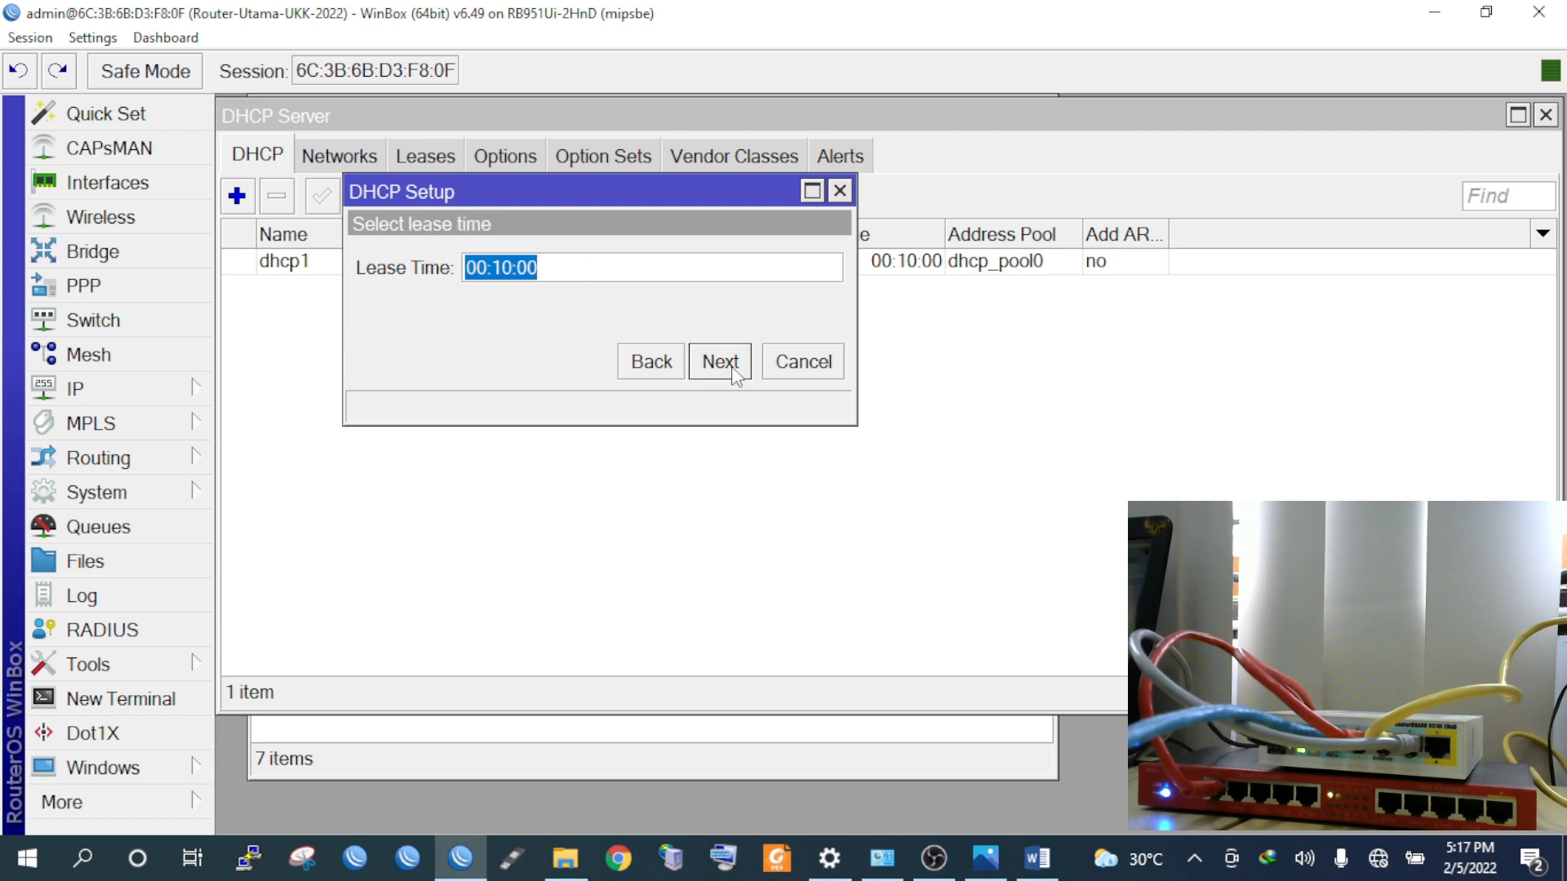
pyautogui.click(720, 362)
pyautogui.click(901, 457)
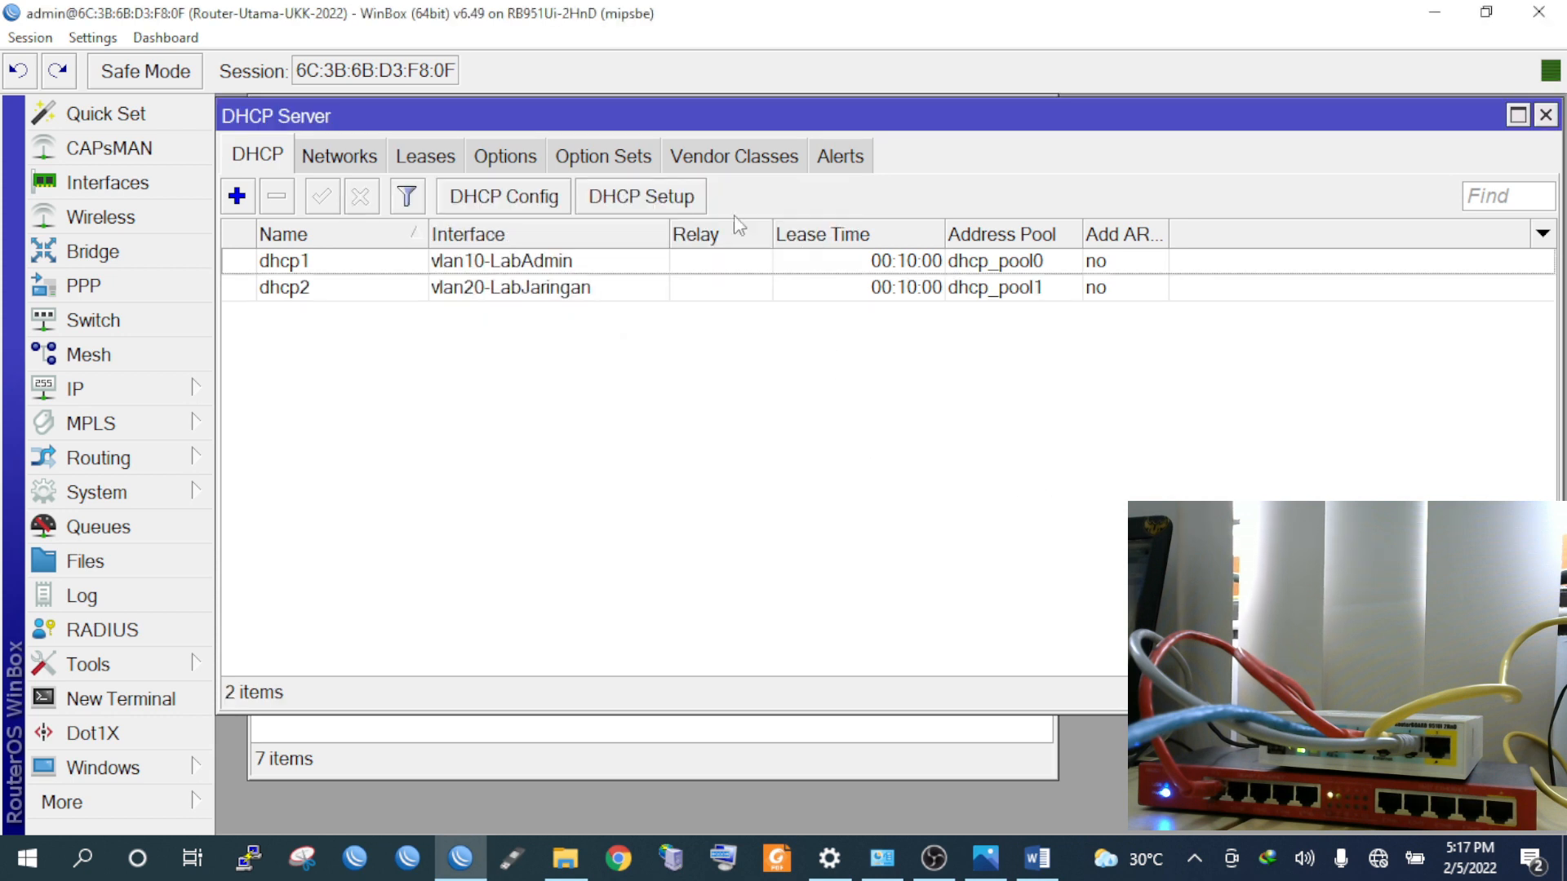
pyautogui.click(663, 200)
# Create dhcp3 on vlan30-LabHardware with pool 192.168.30.2-192.168.30.14 and 00:10:00 lease
pyautogui.click(694, 271)
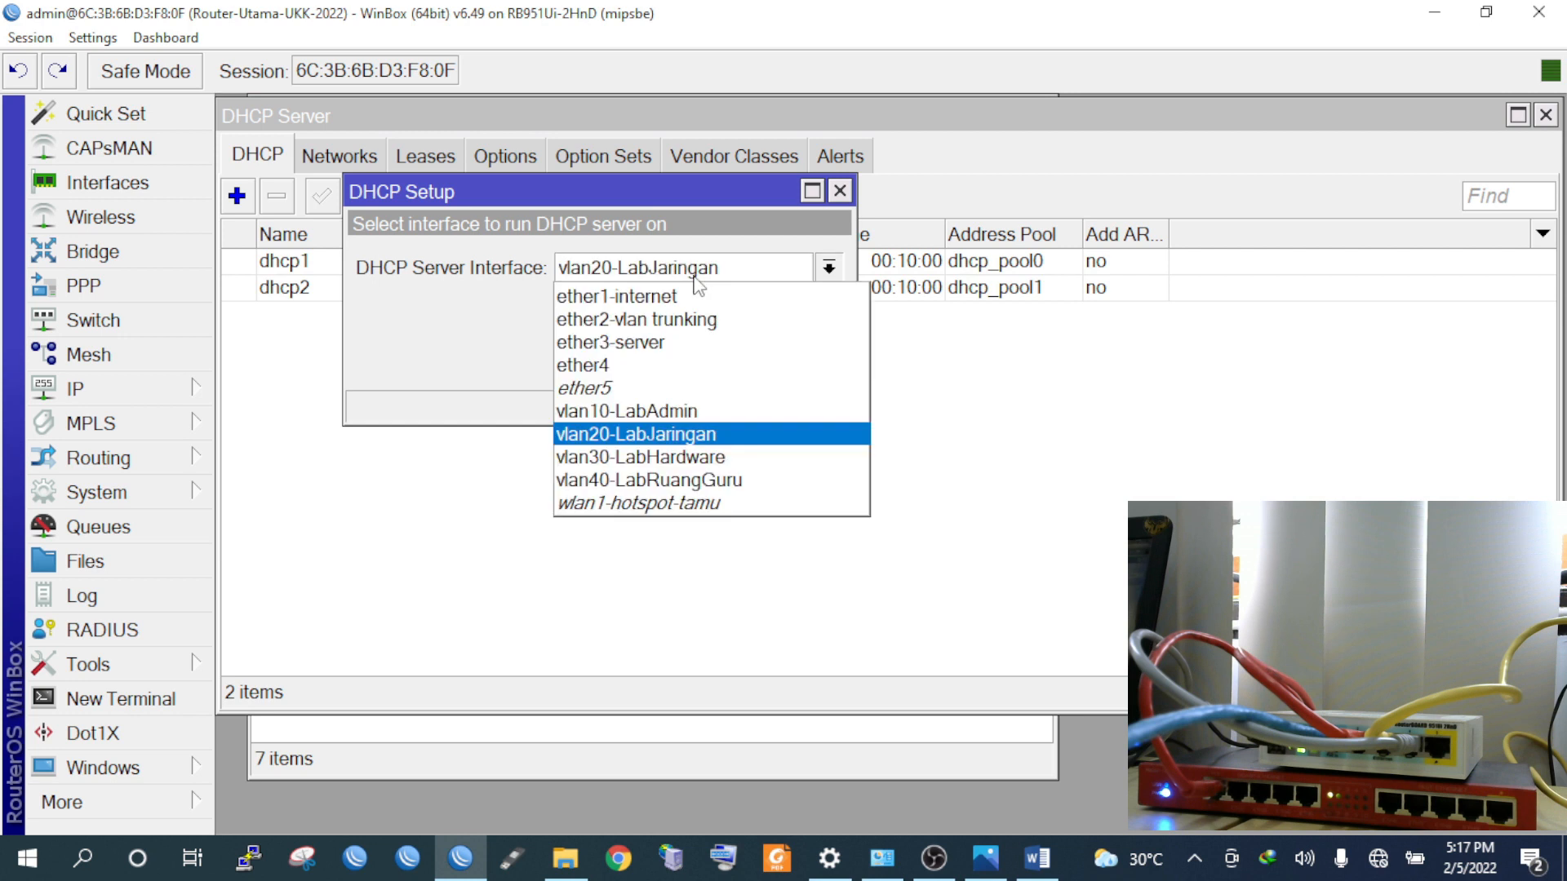
pyautogui.click(682, 457)
pyautogui.click(722, 362)
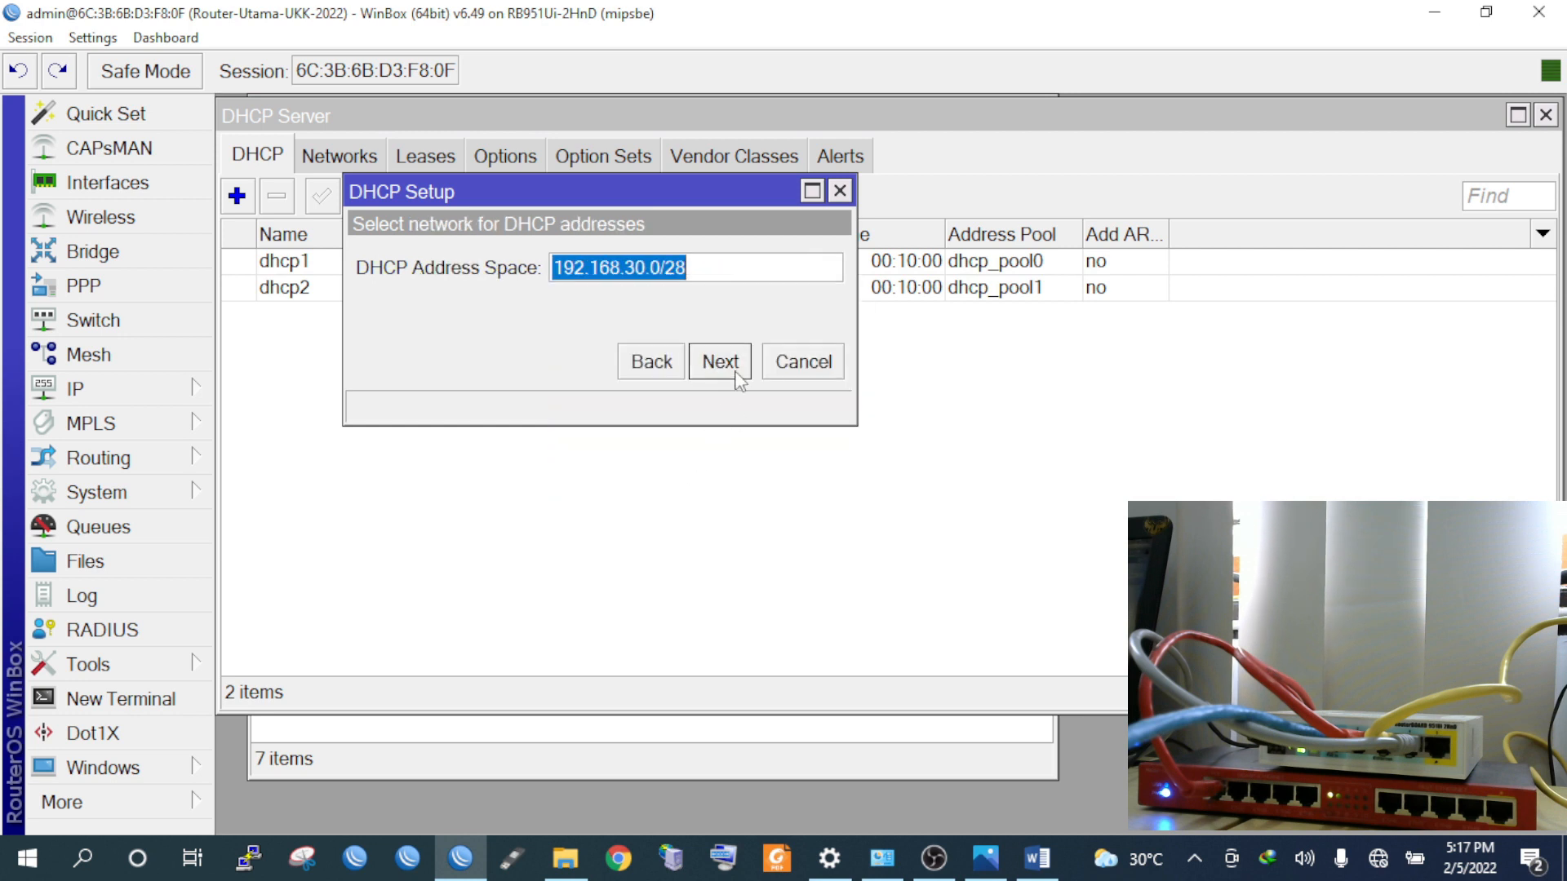
pyautogui.click(719, 362)
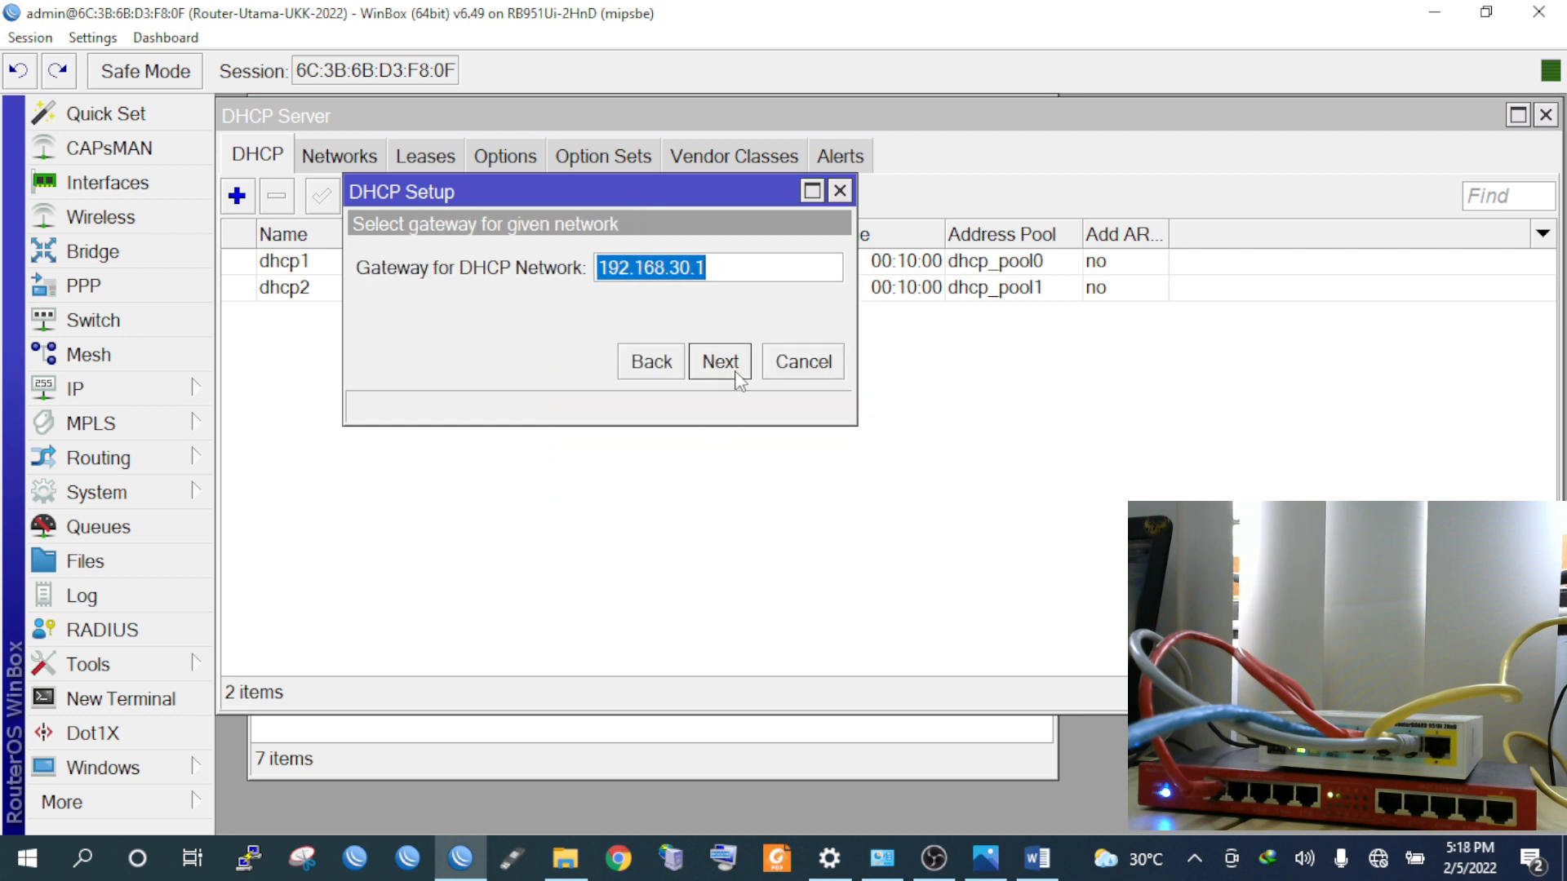
pyautogui.click(719, 361)
pyautogui.click(737, 374)
pyautogui.click(737, 374)
pyautogui.click(720, 362)
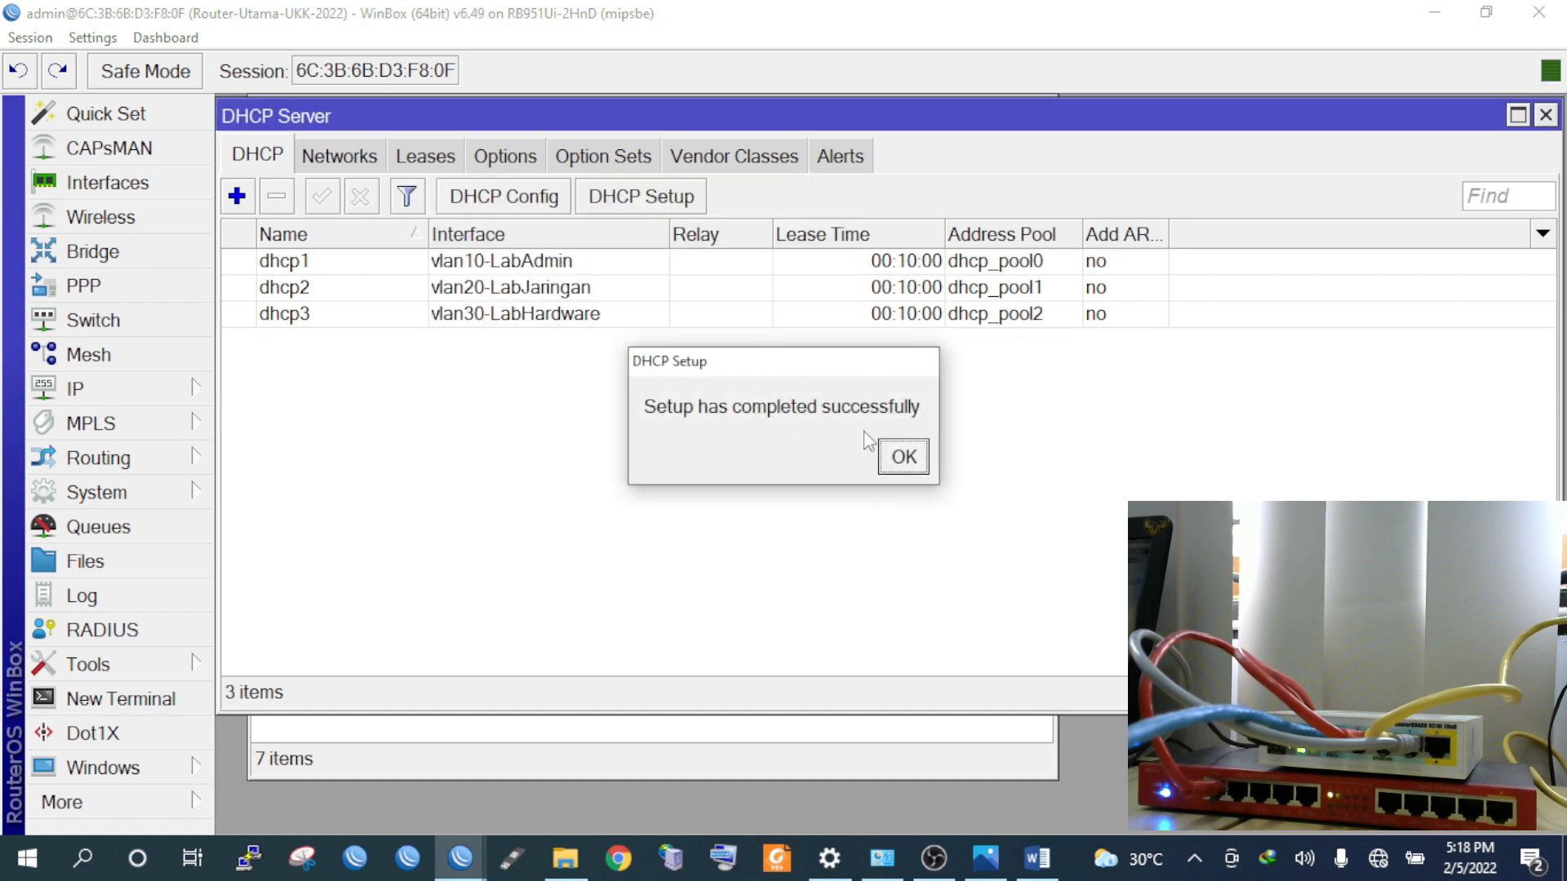
pyautogui.click(899, 455)
# Create dhcp4 on vlan40-LabRuangGuru with pool 192.168.40.2-192.168.40.14 and DNS 192.168.50.2, 8.8.8.8
pyautogui.click(652, 197)
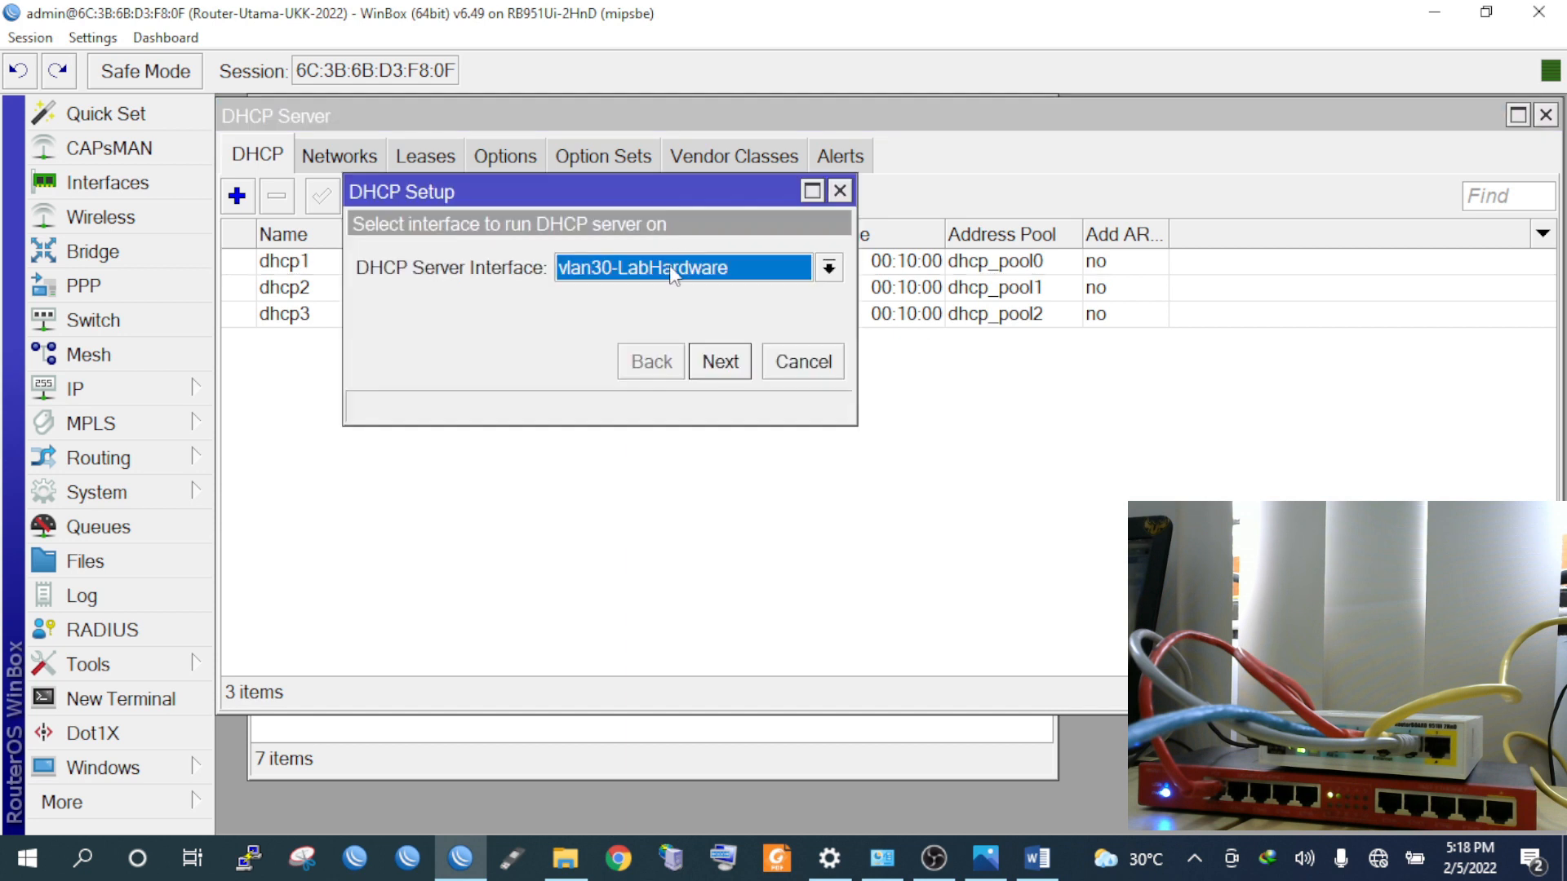
pyautogui.click(674, 270)
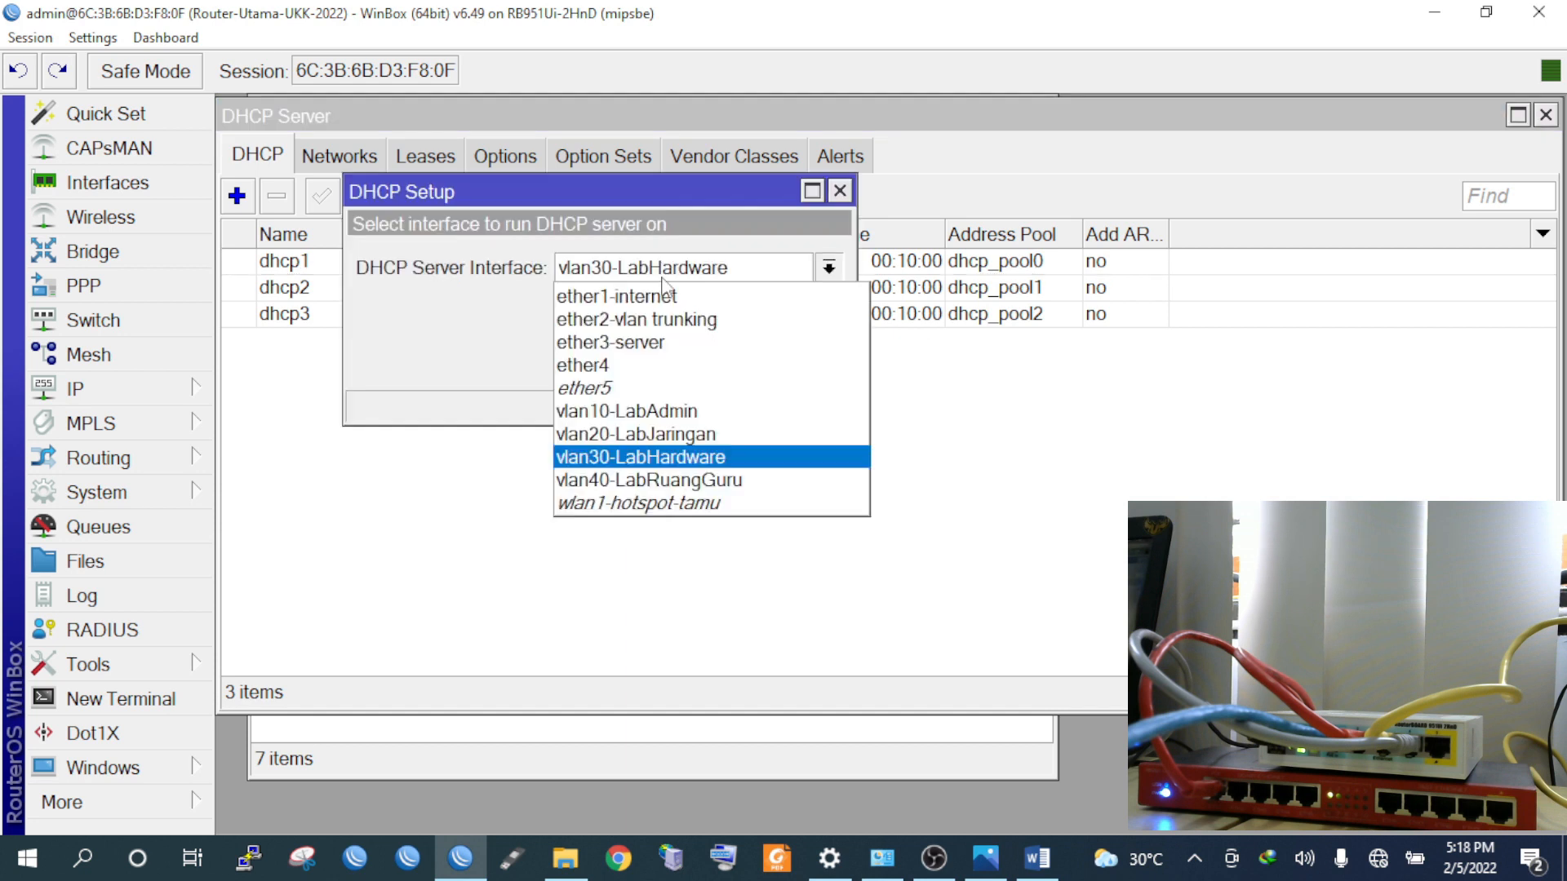
pyautogui.click(672, 481)
pyautogui.click(720, 364)
pyautogui.click(722, 365)
pyautogui.click(722, 365)
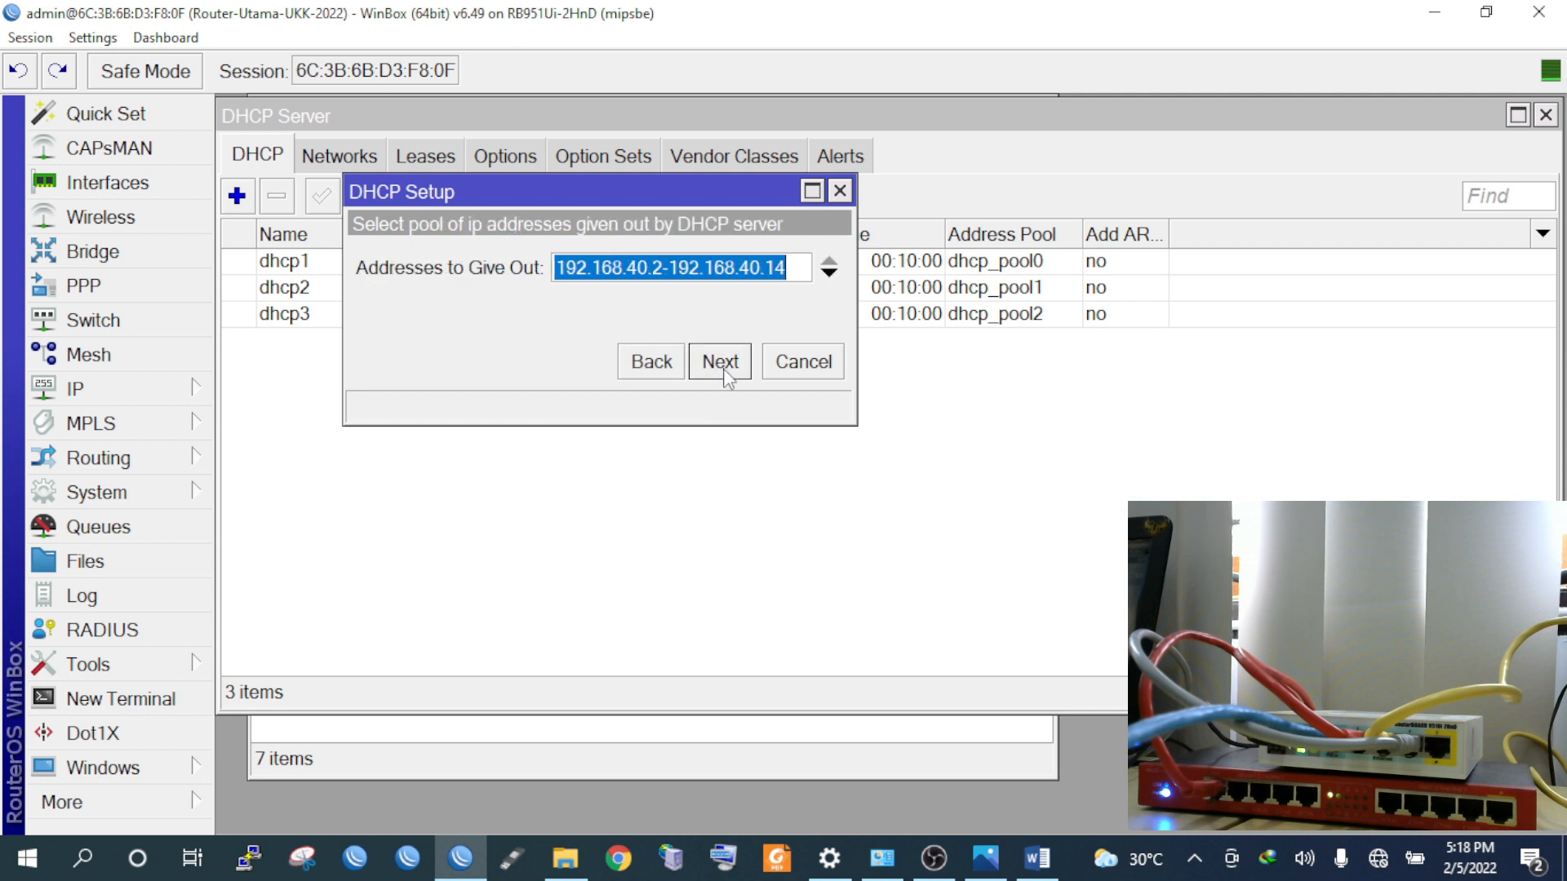
pyautogui.click(724, 365)
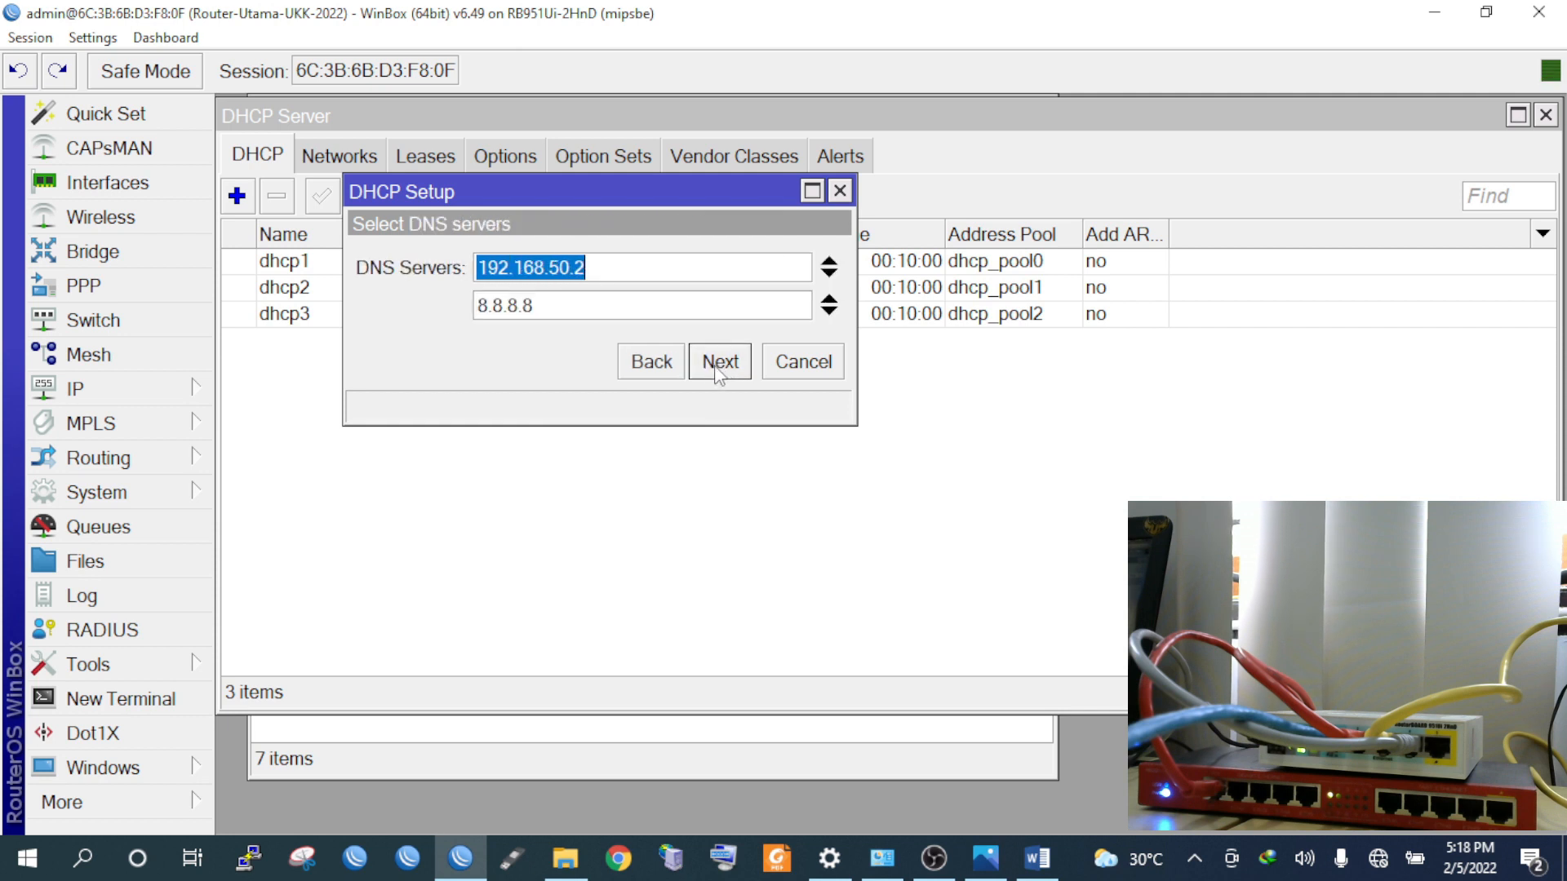
pyautogui.click(723, 365)
pyautogui.click(724, 366)
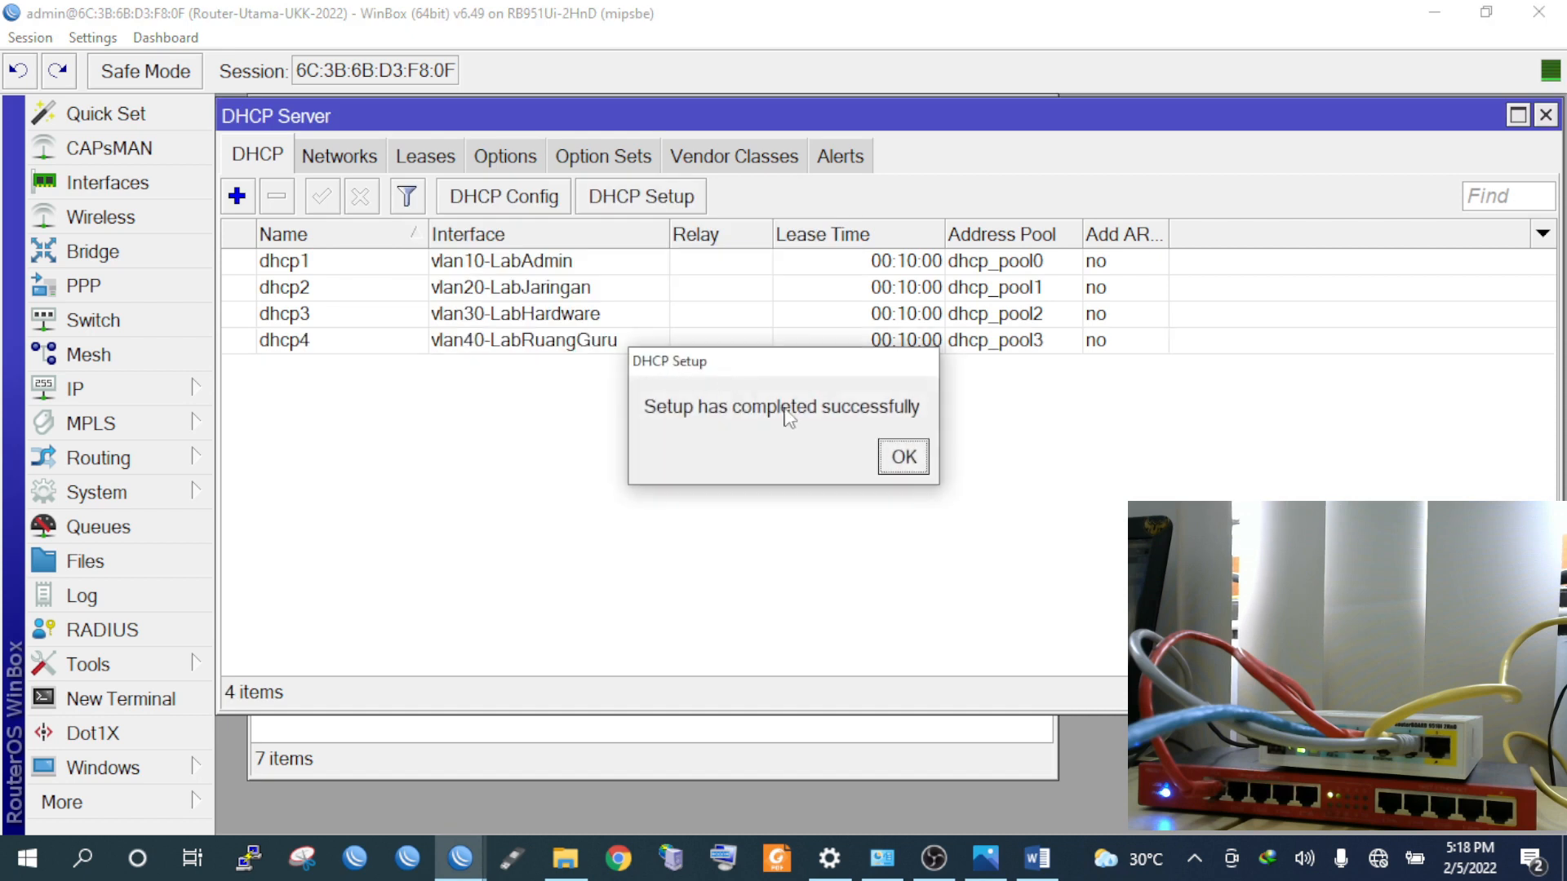
pyautogui.click(905, 458)
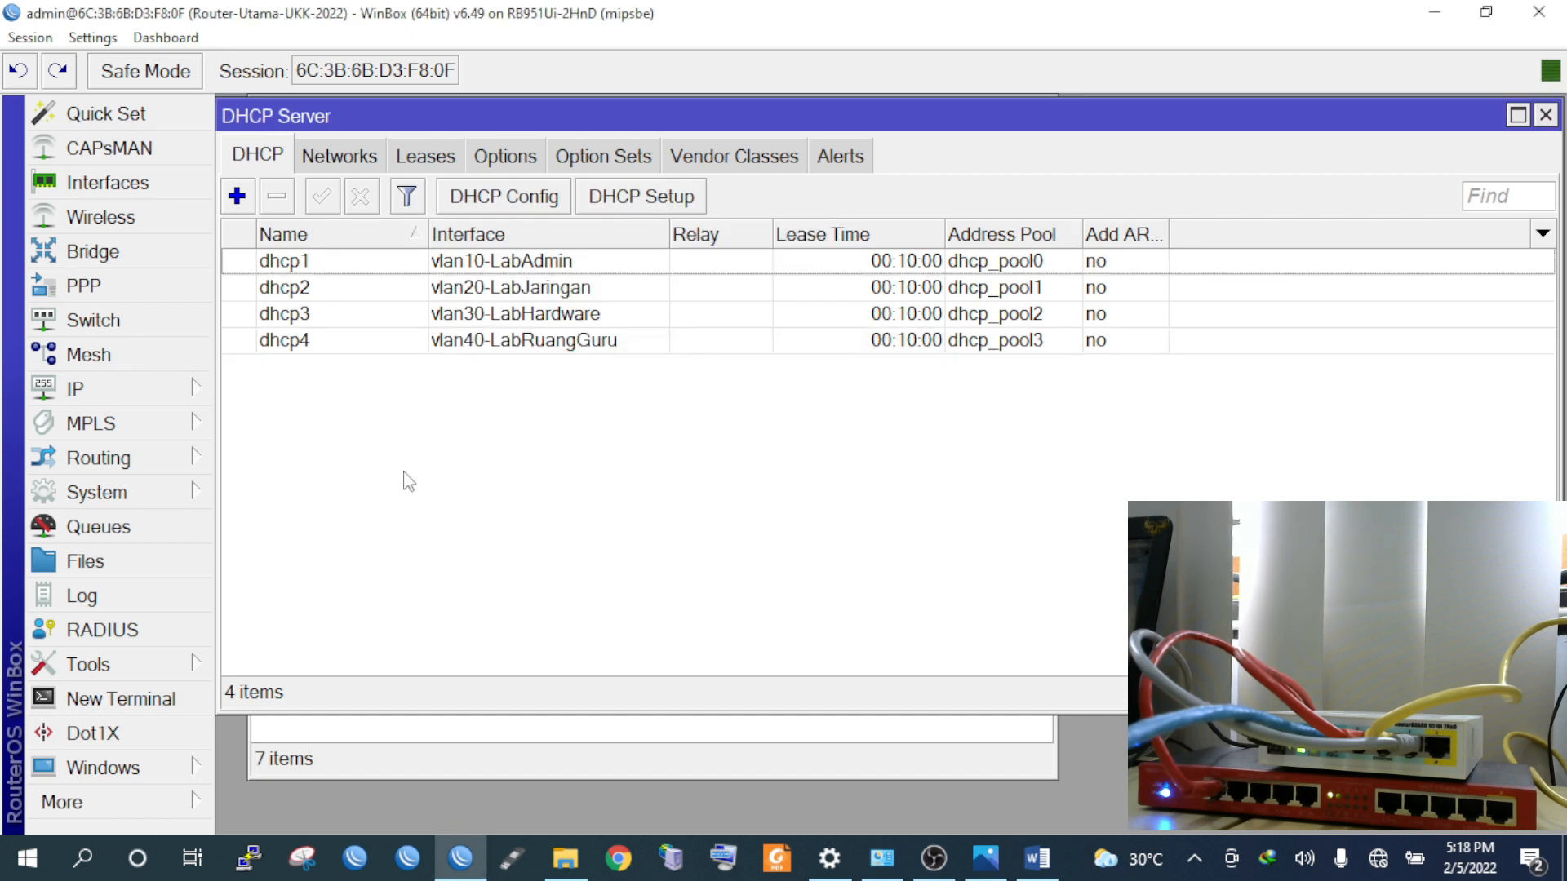
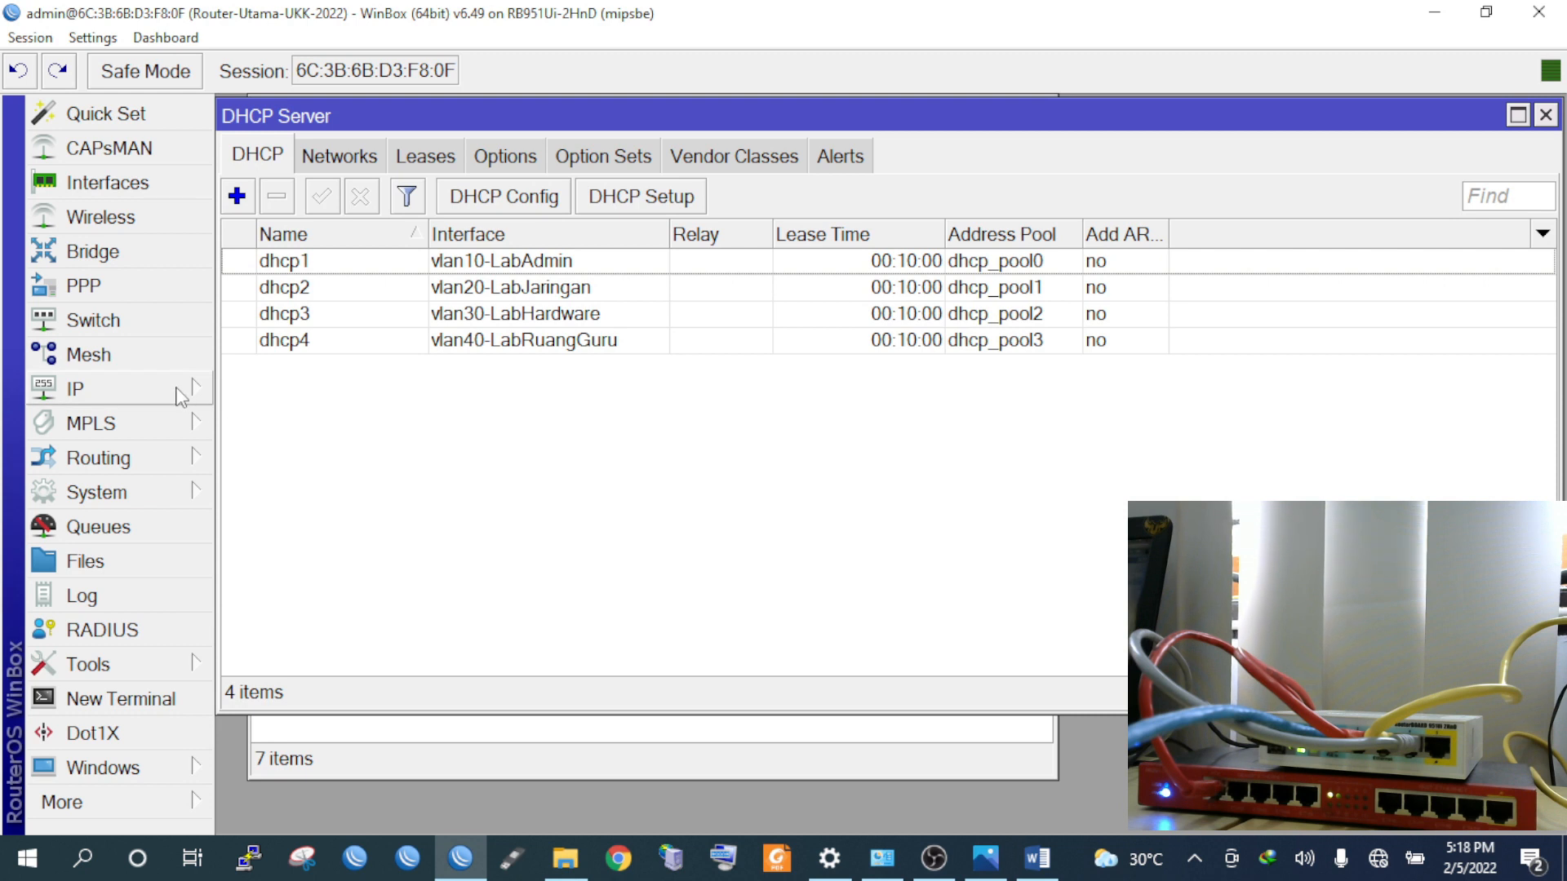
# Start the Hotspot Setup wizard on interface wlan1-hotspot-tamu
pyautogui.click(181, 398)
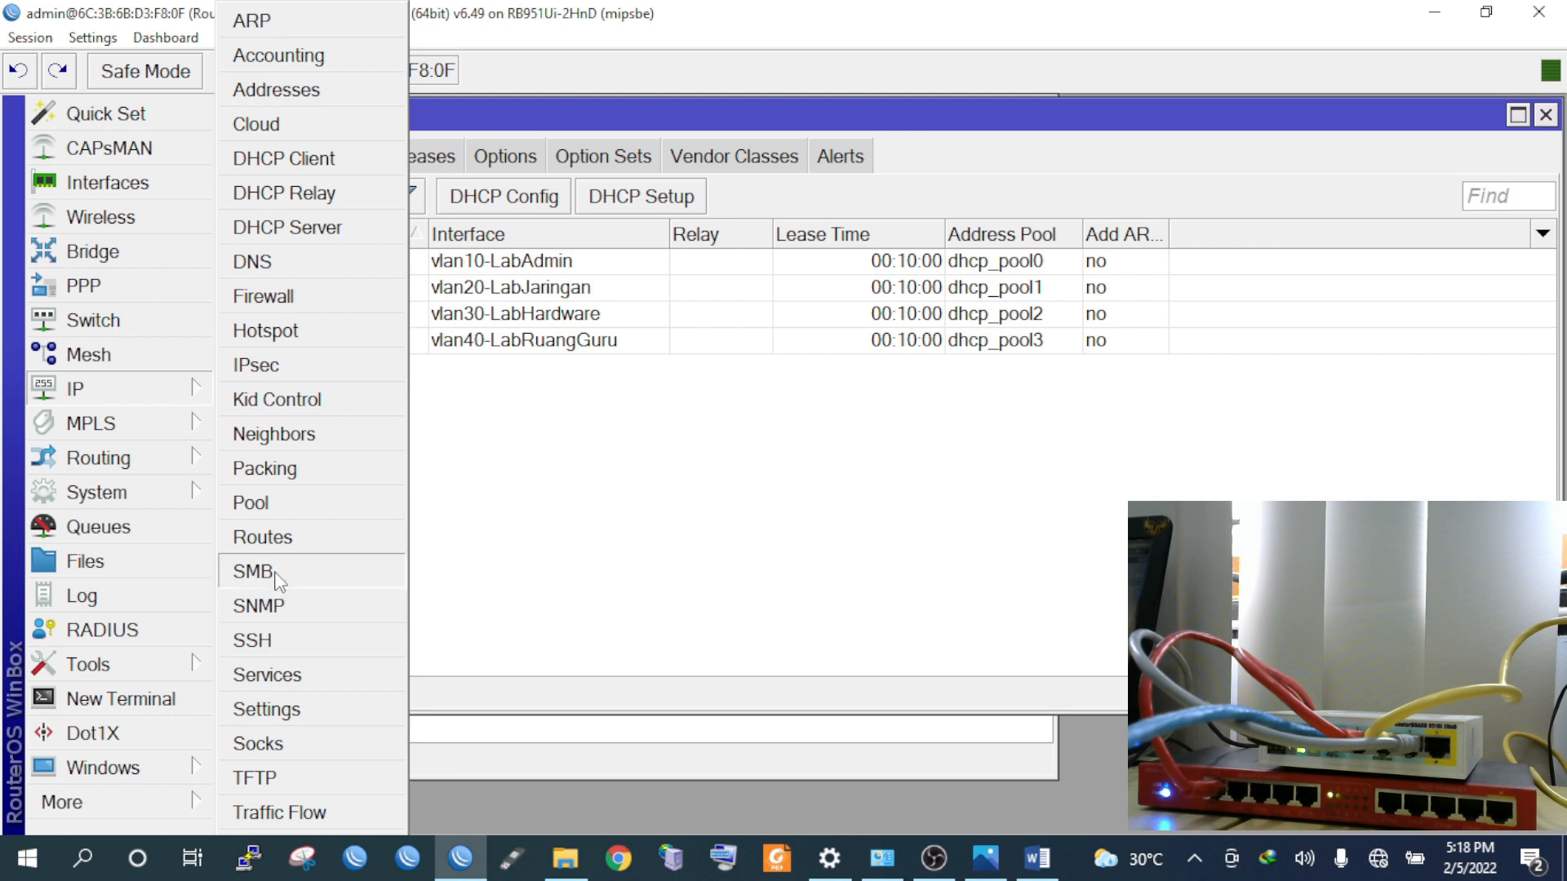
pyautogui.click(287, 341)
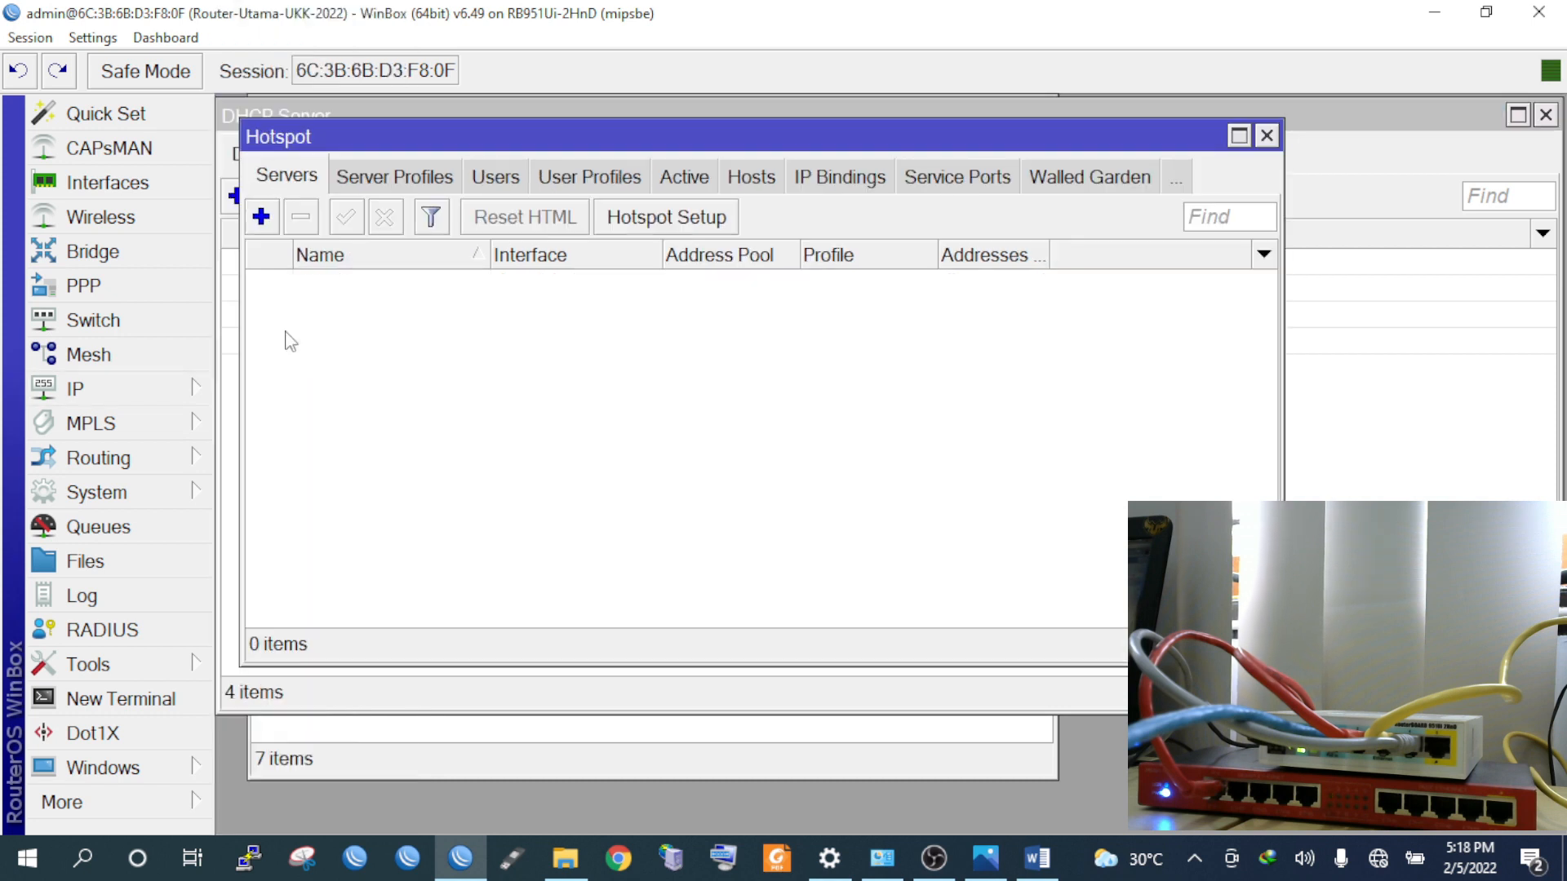
pyautogui.click(653, 219)
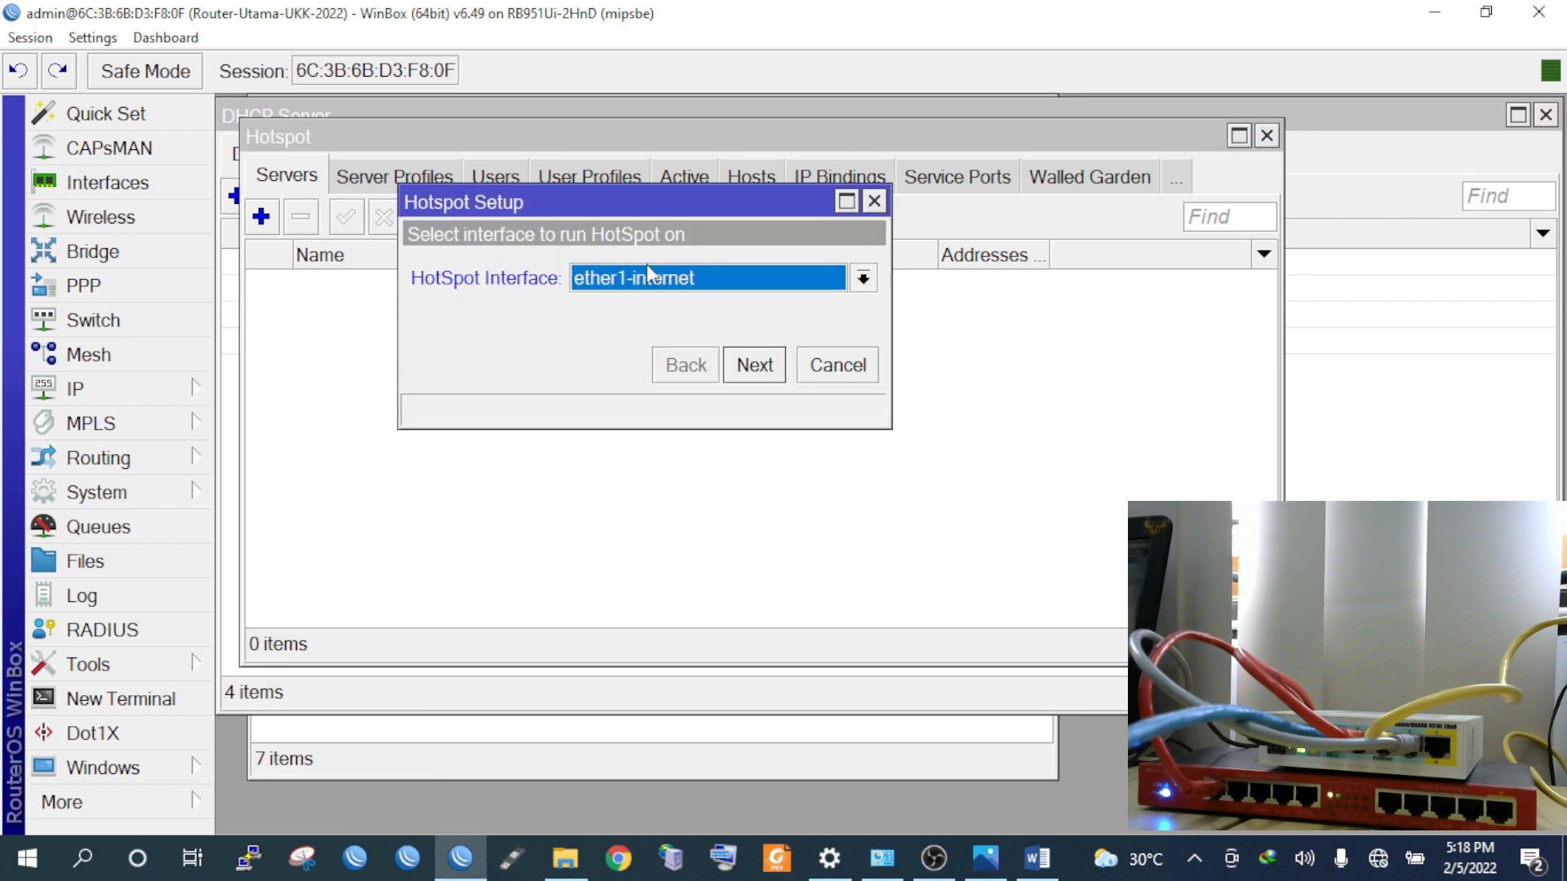
pyautogui.click(653, 279)
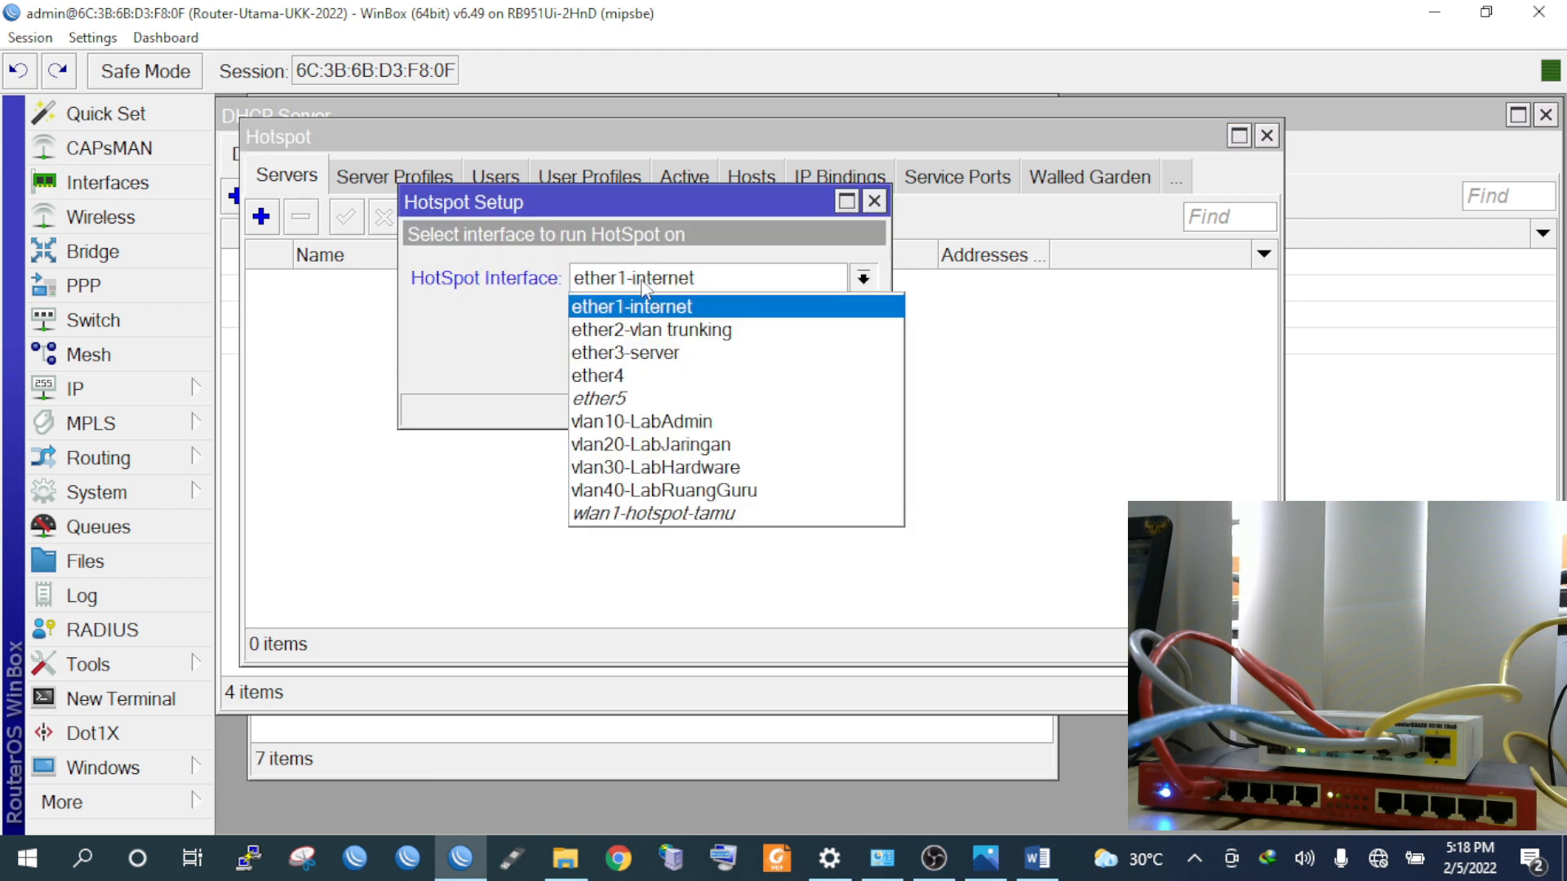
pyautogui.click(680, 515)
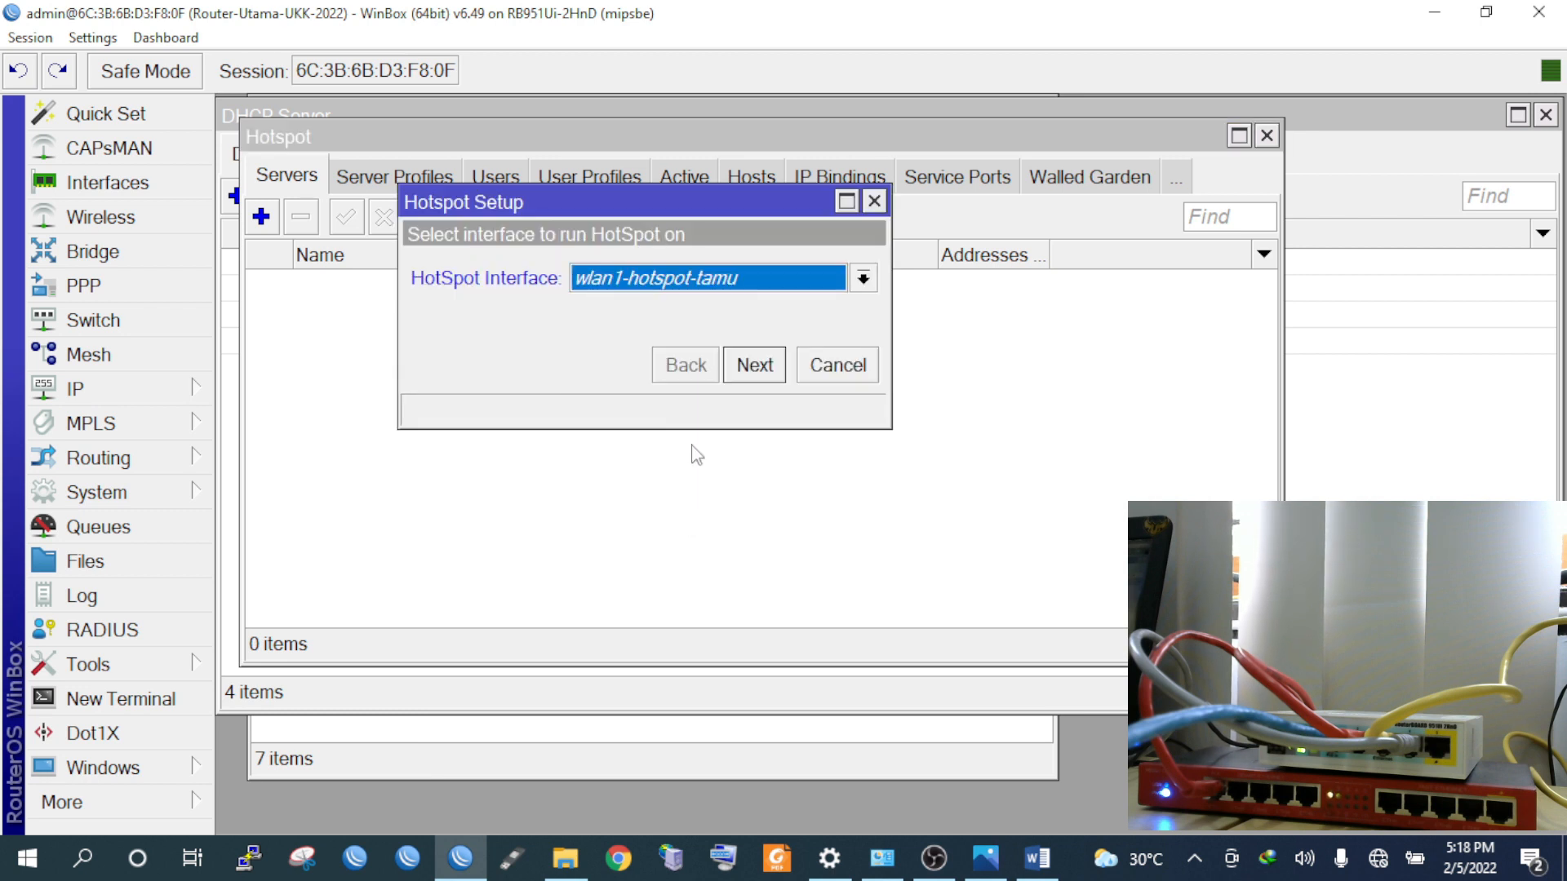
pyautogui.click(755, 365)
# Accept address 192.168.60.1/24, pool and DNS defaults, skip certificate and SMTP, and set DNS name login.ukktkj2022.net
pyautogui.click(755, 365)
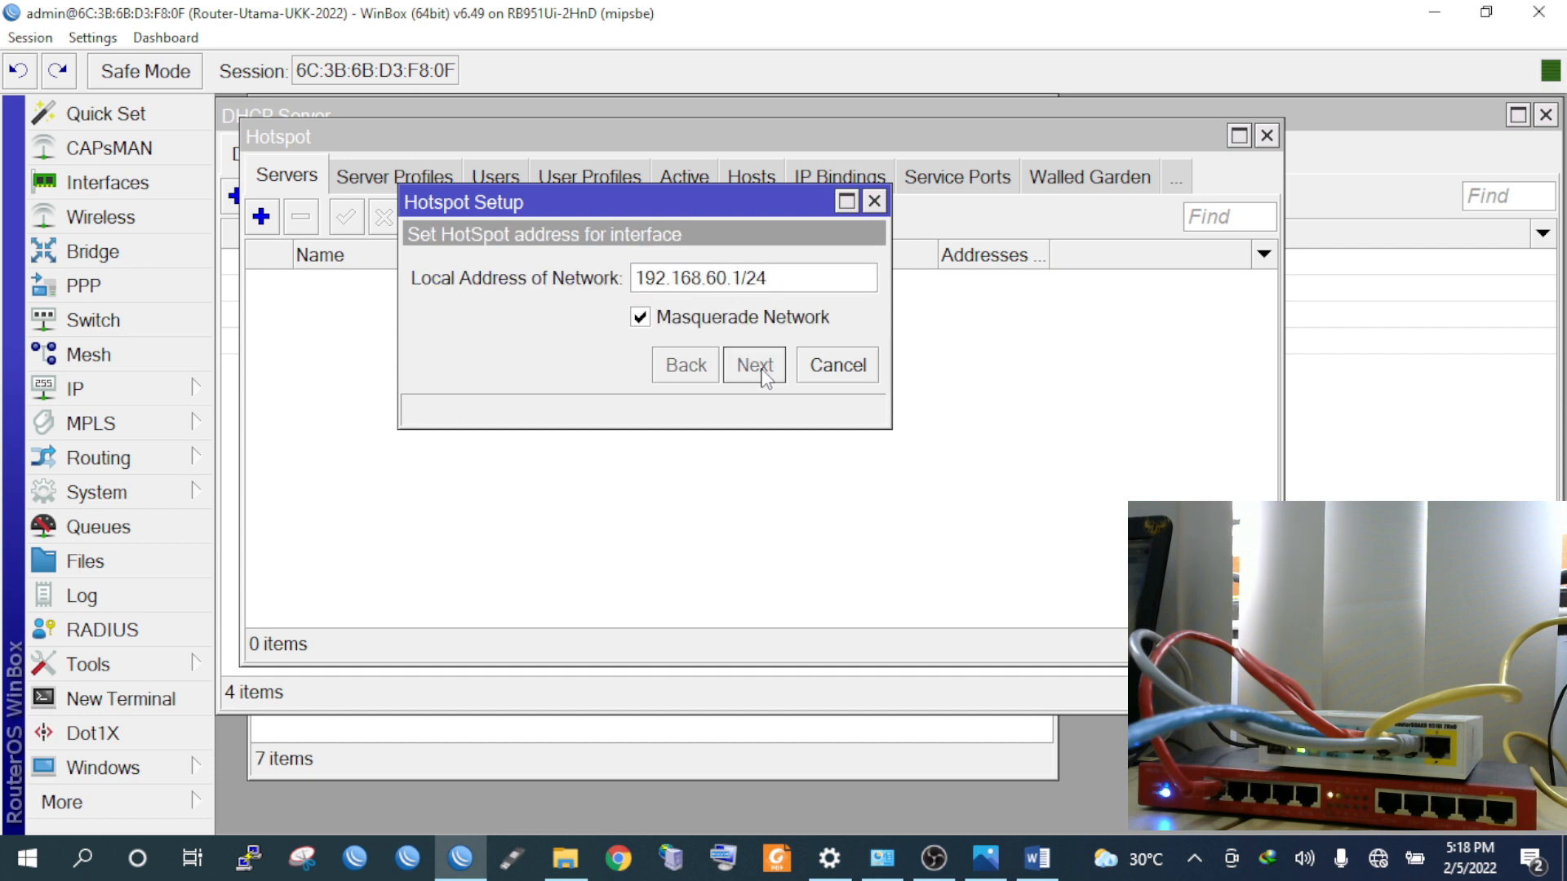
pyautogui.click(755, 365)
pyautogui.click(755, 366)
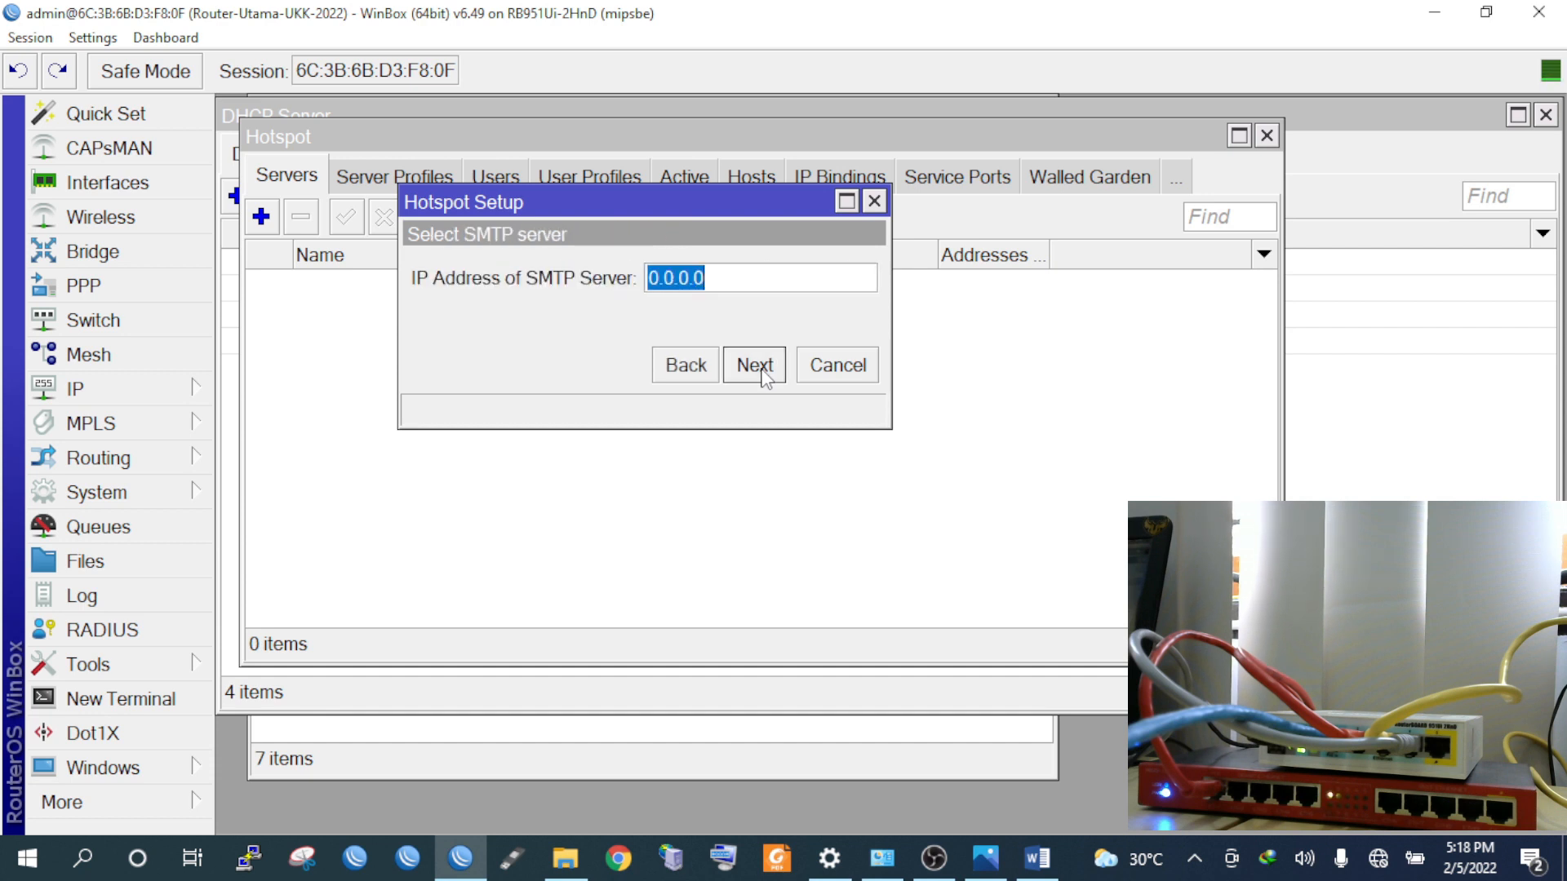
pyautogui.click(755, 365)
pyautogui.click(762, 369)
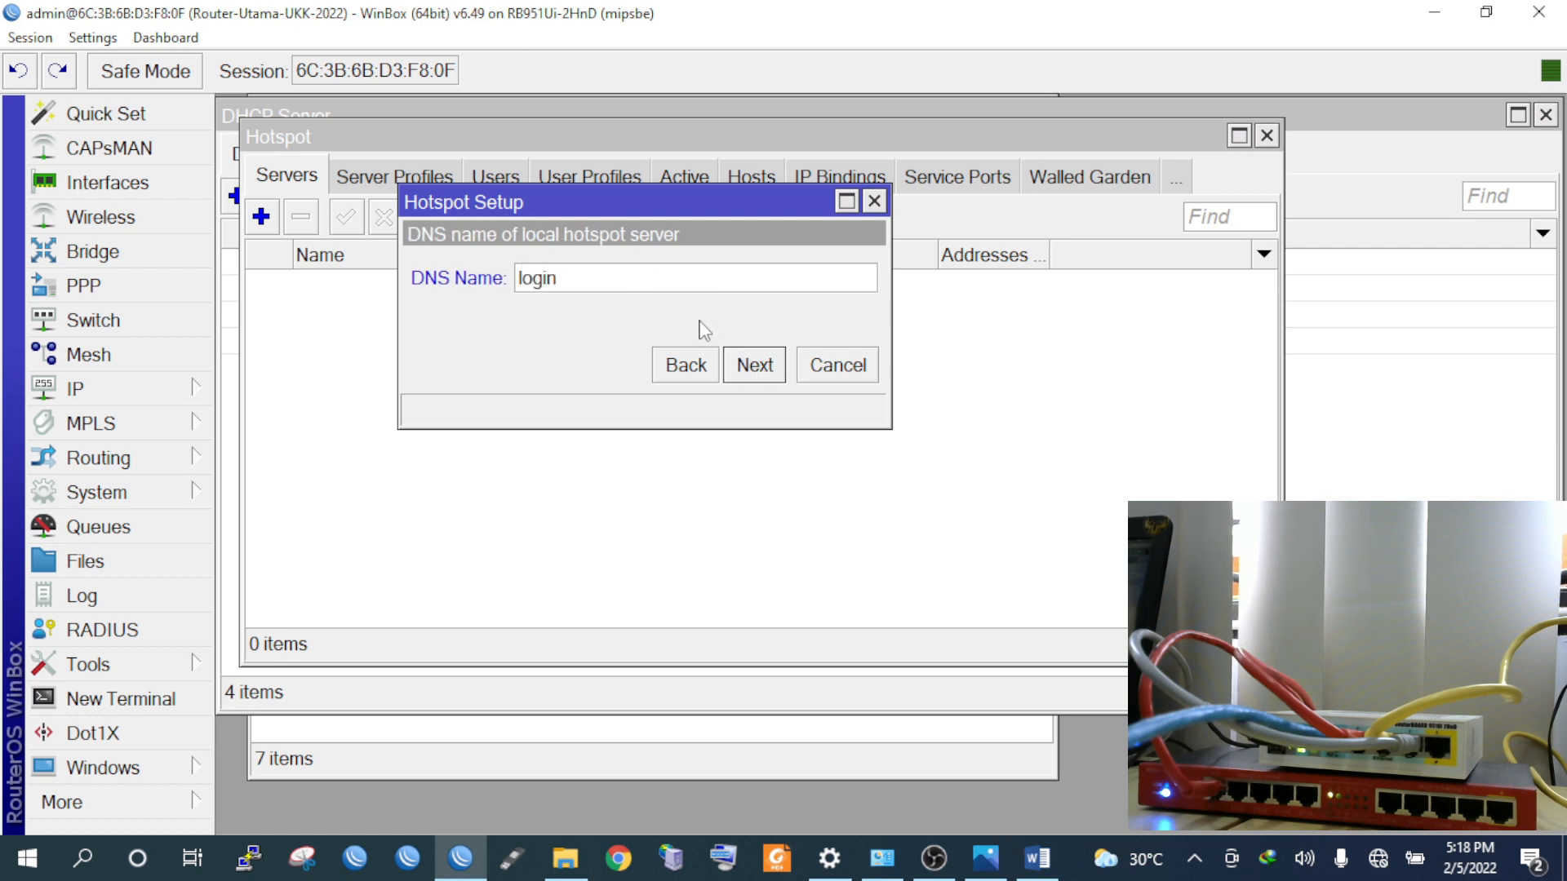
pyautogui.write('login.ukktkj2022.net')
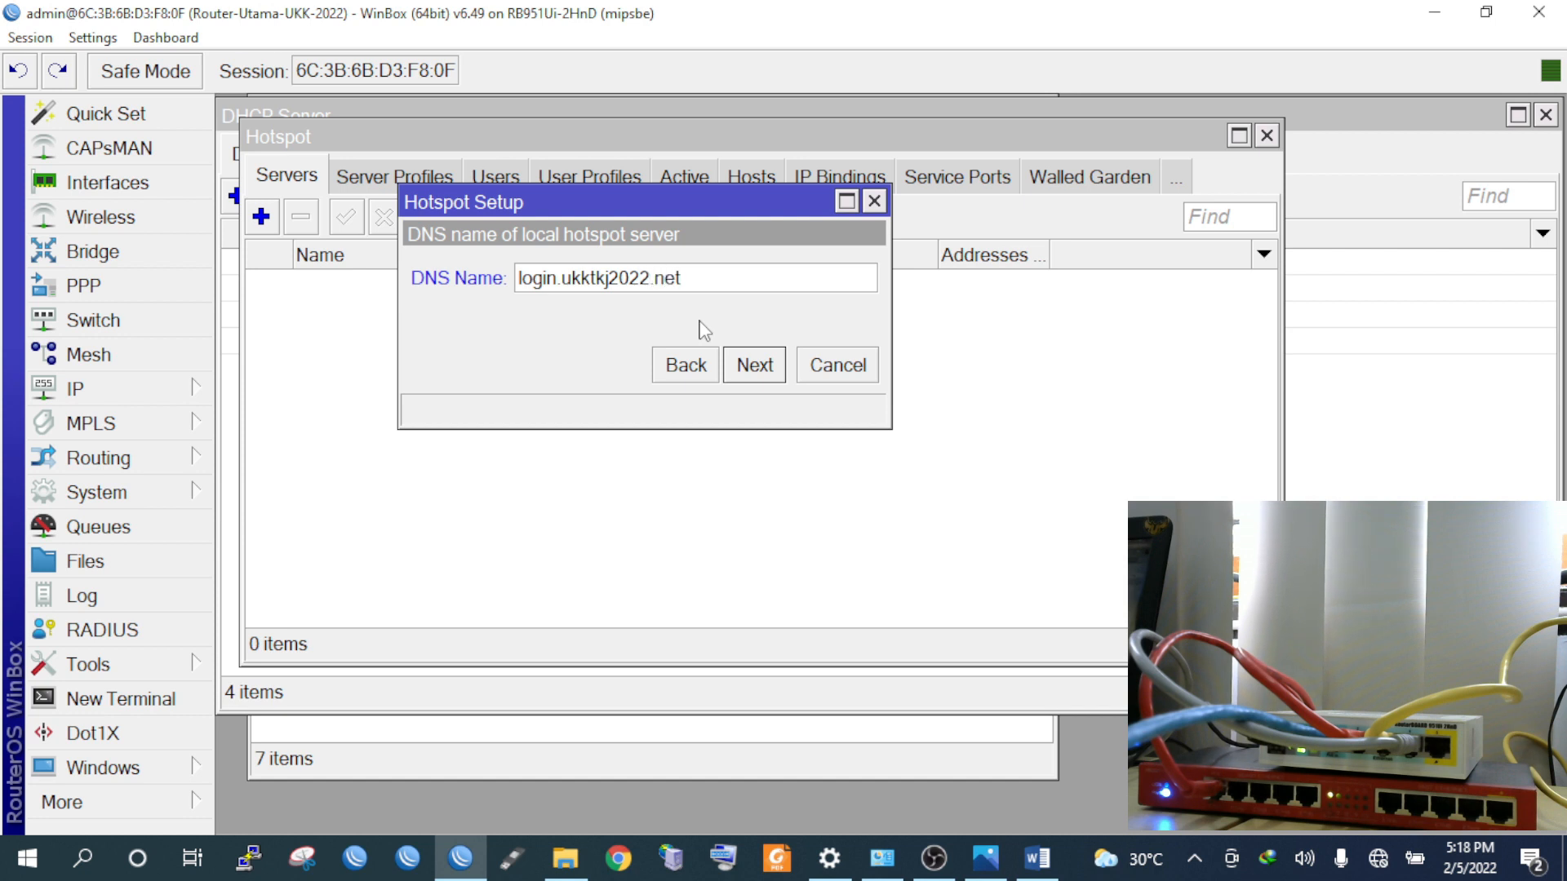
pyautogui.click(755, 366)
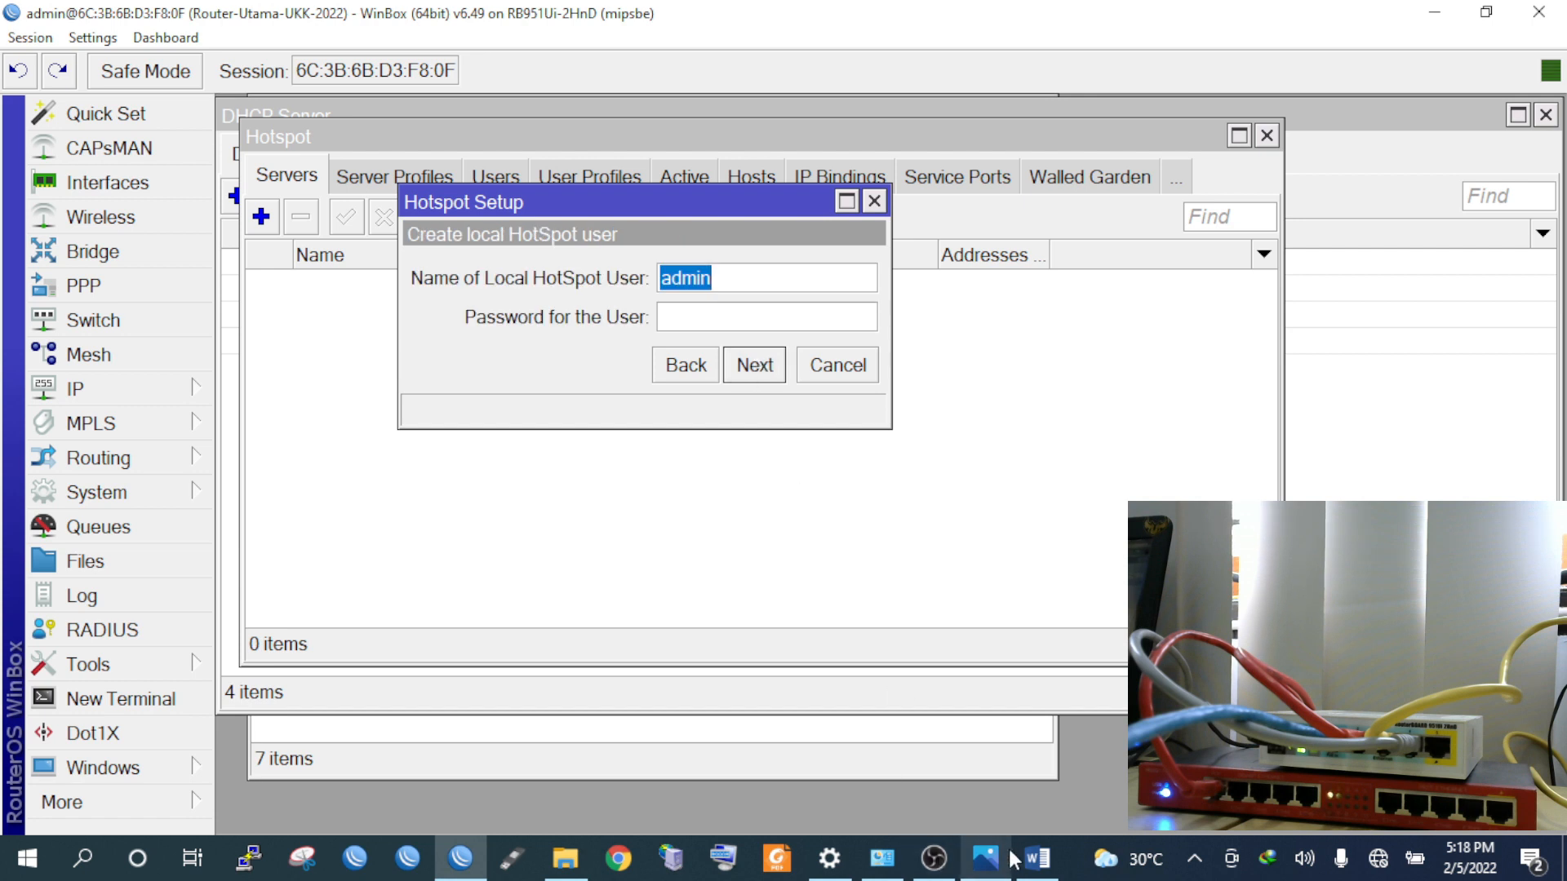
# Look up the required hotspot user name and password in the Word task sheet
pyautogui.click(1035, 859)
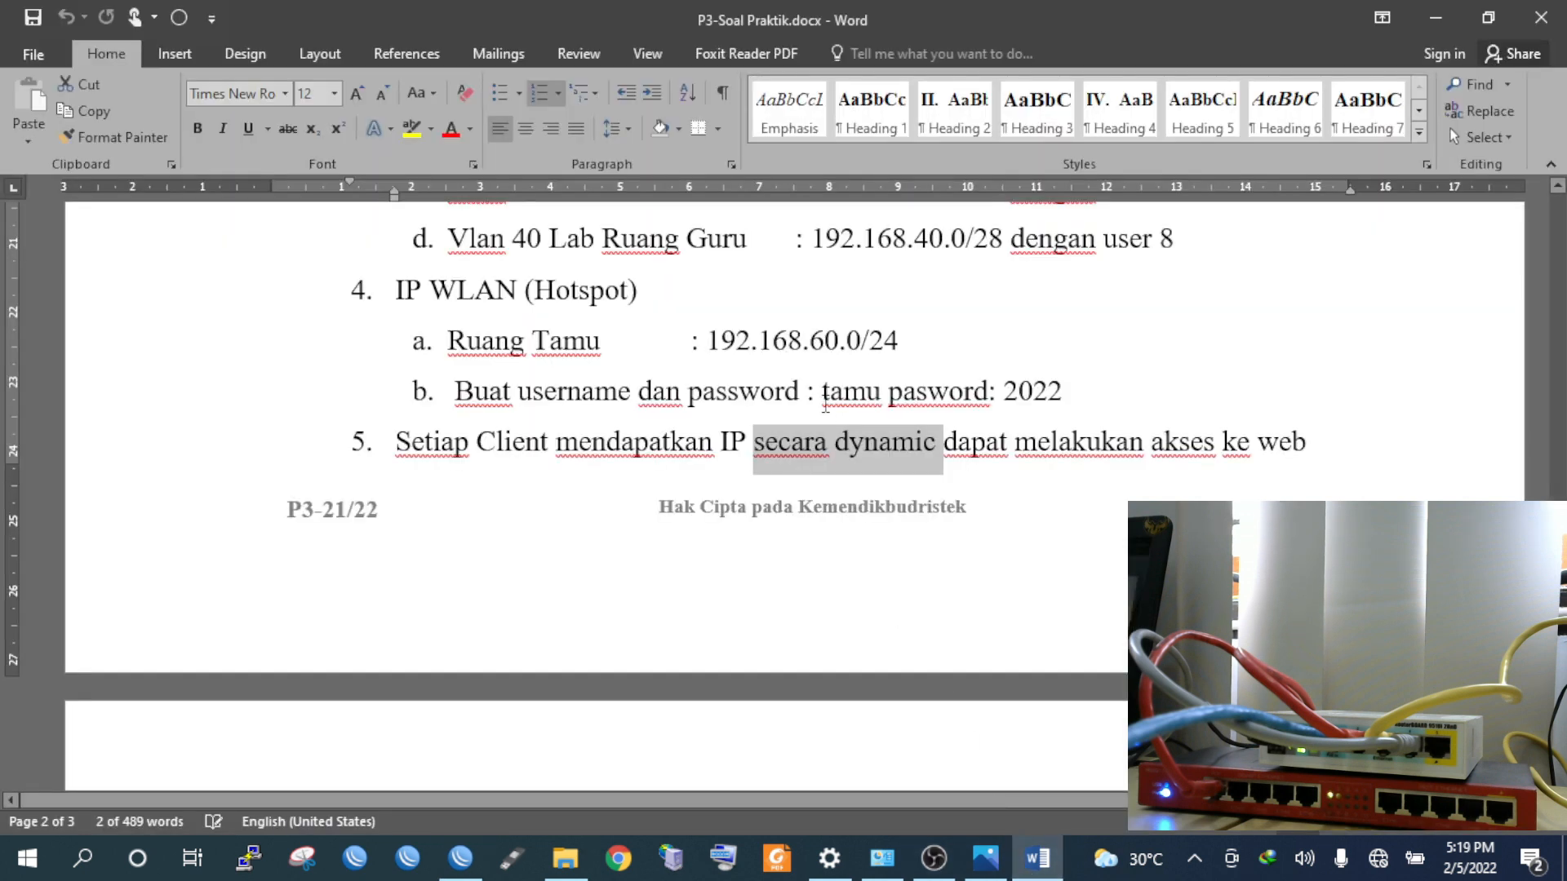
pyautogui.doubleClick(856, 394)
pyautogui.click(1030, 394)
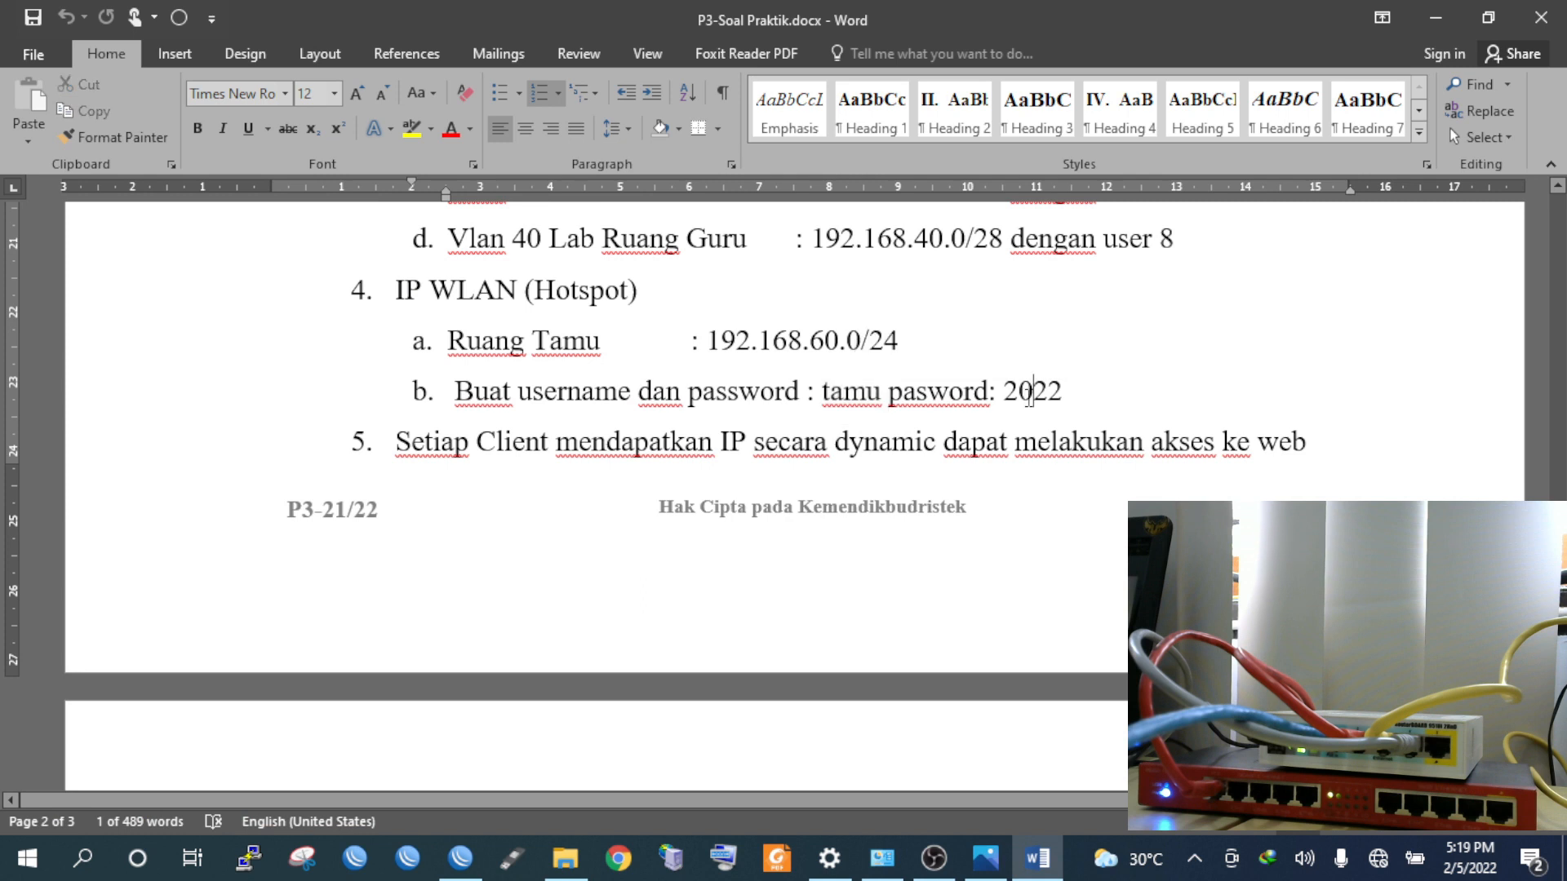
pyautogui.doubleClick(1034, 395)
pyautogui.click(460, 859)
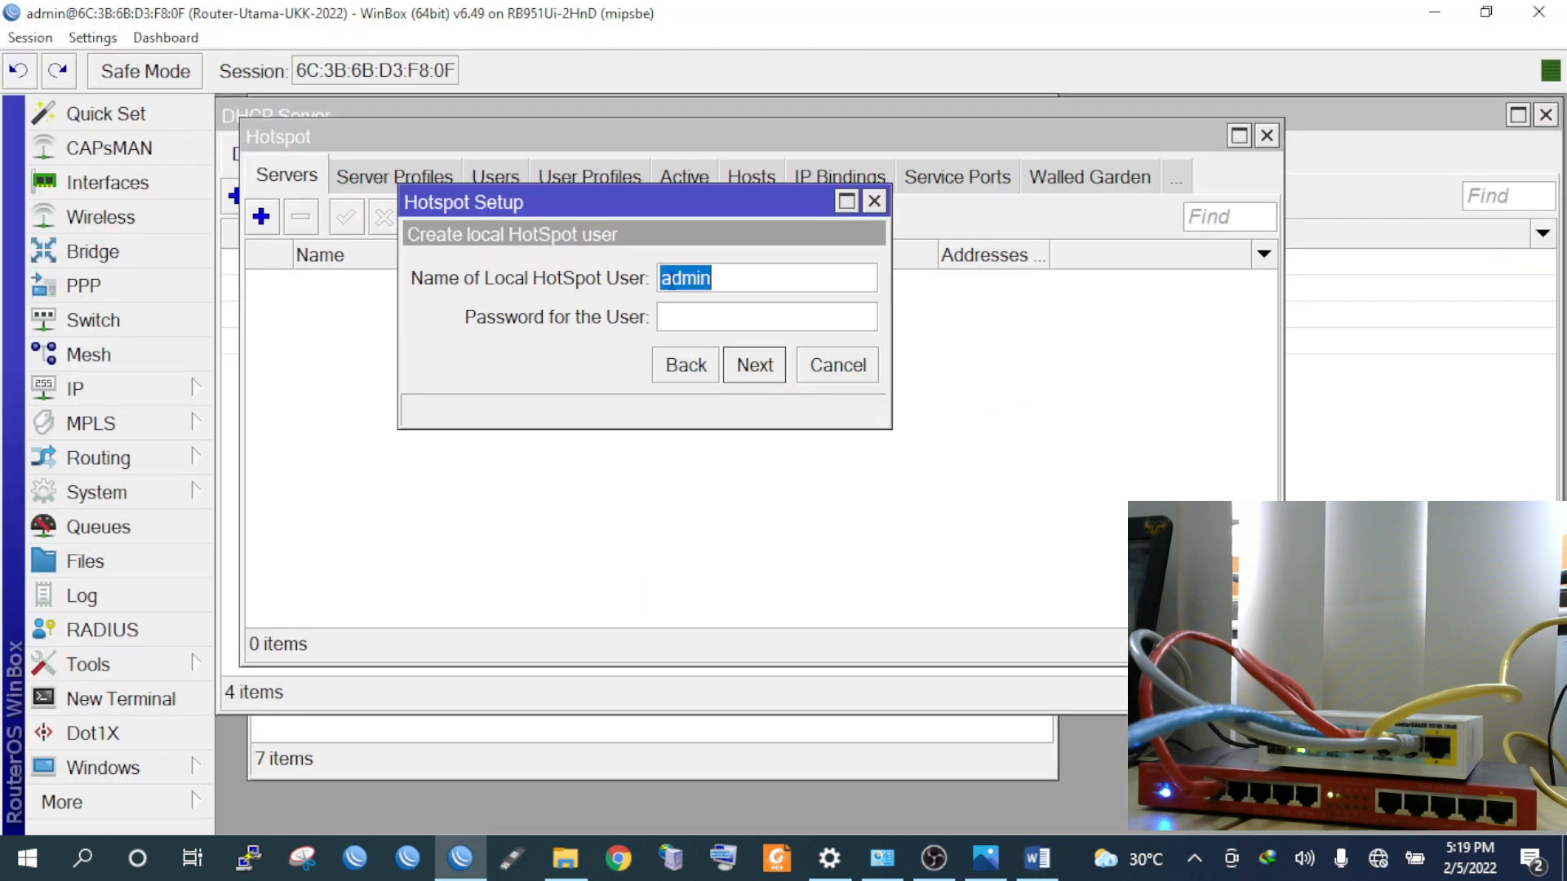
# Enter the guest user's password and complete setup so hotspot1 runs on wlan1-hotspot-tamu
pyautogui.write('t')
pyautogui.write('2022')
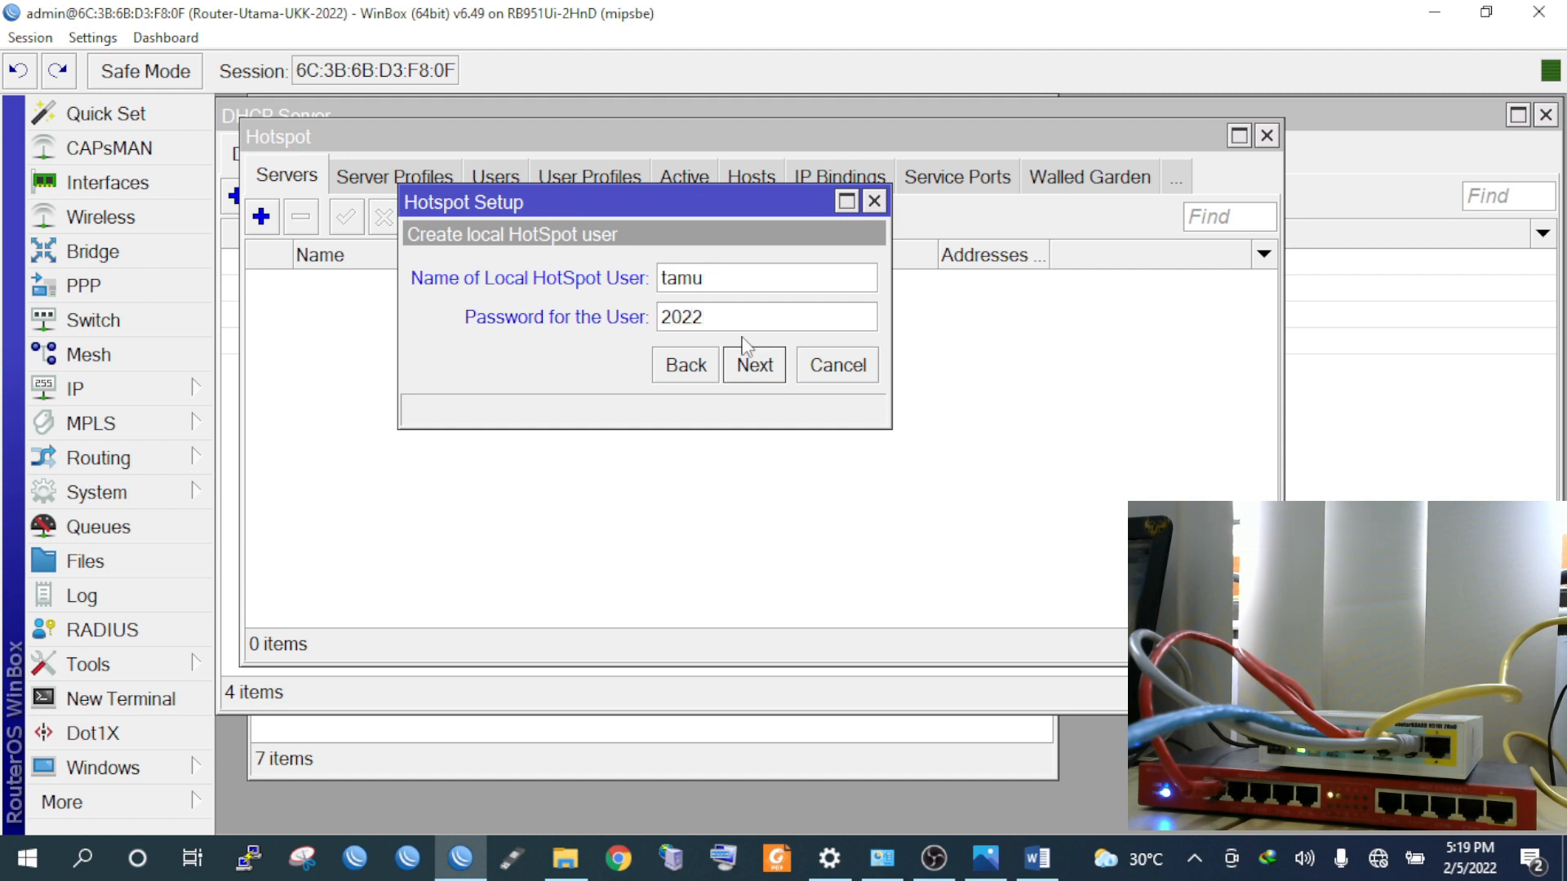
pyautogui.click(732, 377)
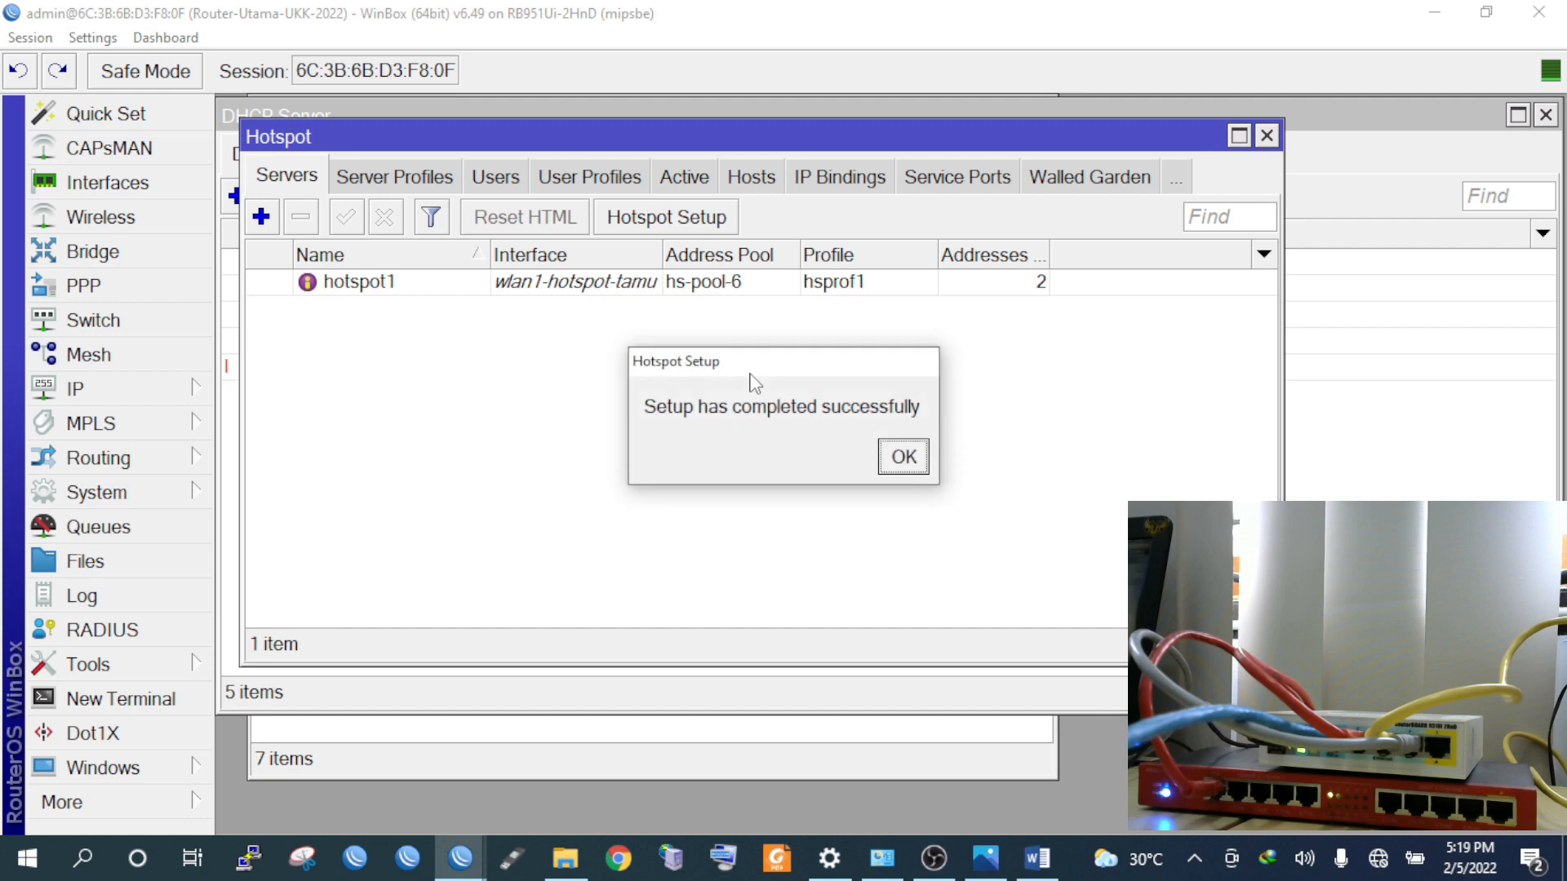
pyautogui.click(896, 459)
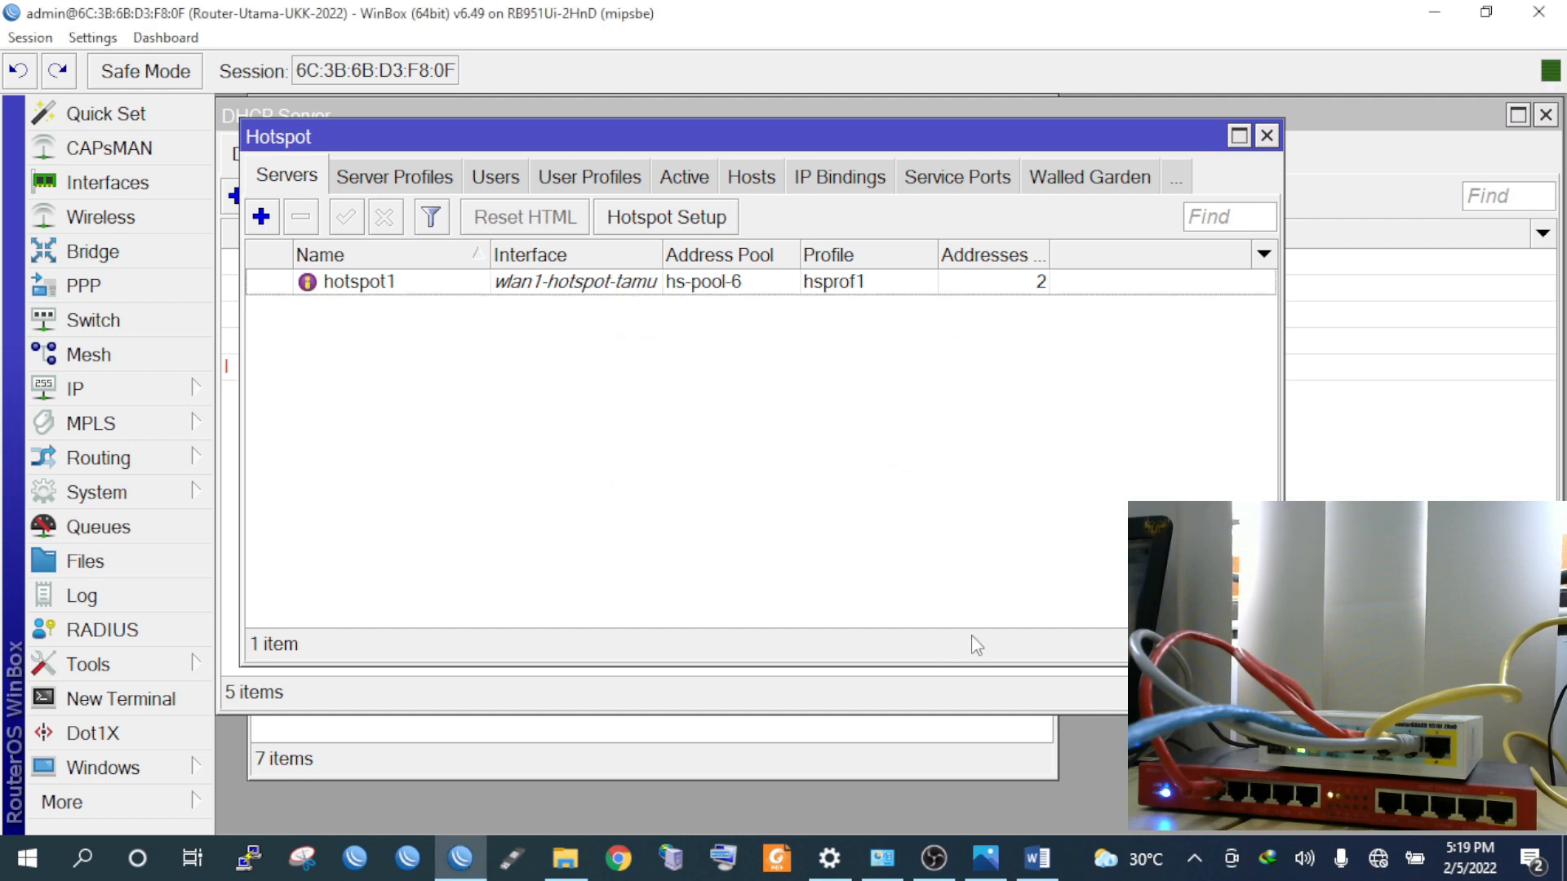
pyautogui.click(991, 871)
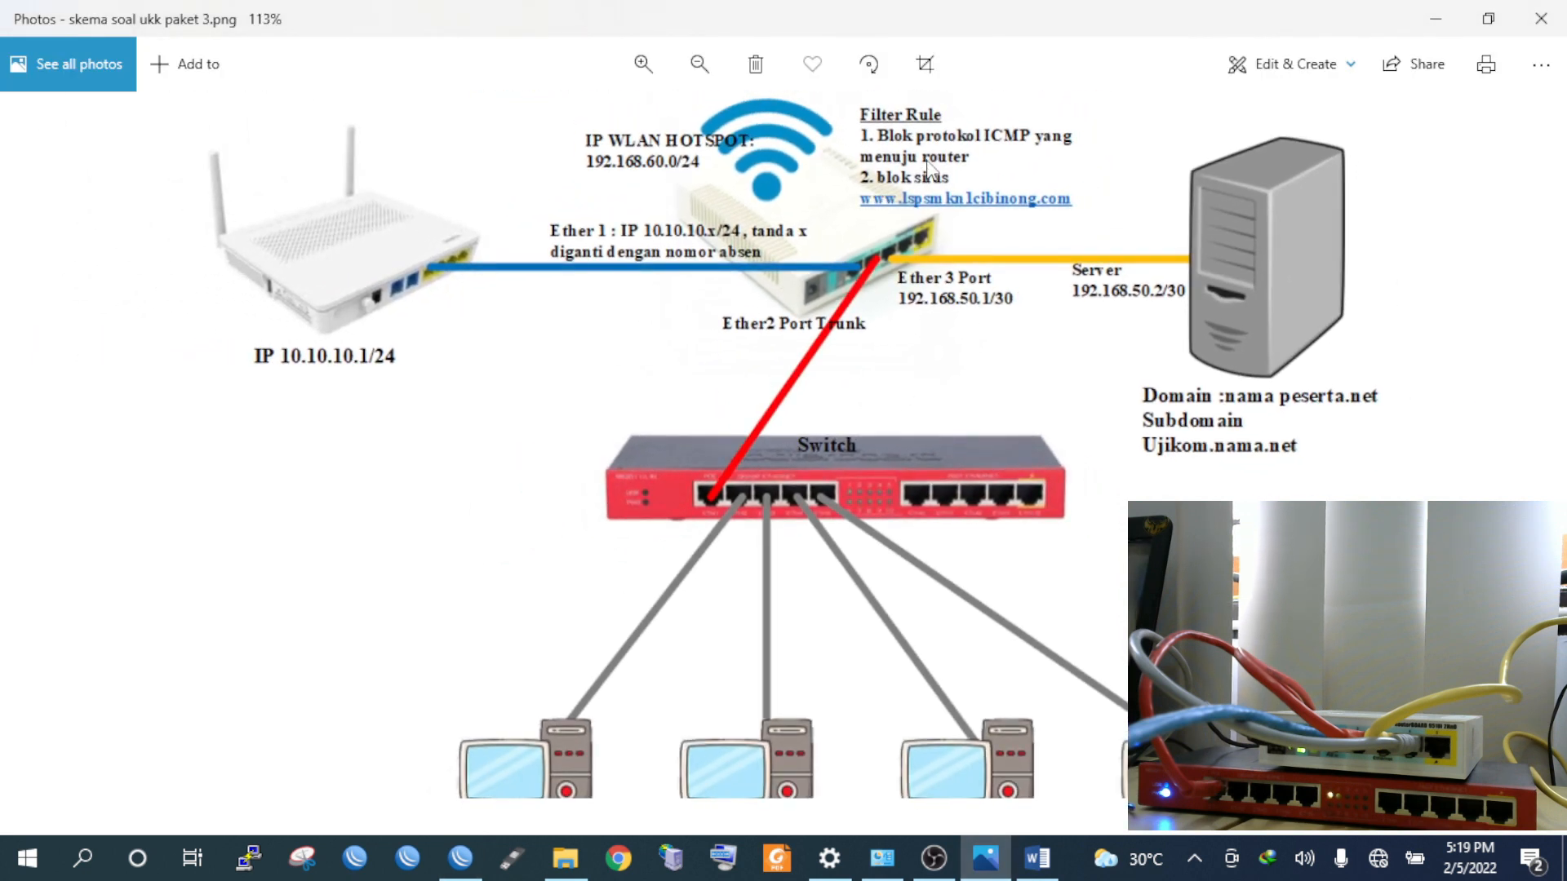
# Zoom around the network diagram to review the hotspot subnet, filter requirements and VLAN addressing
pyautogui.scroll(1, 882, 194)
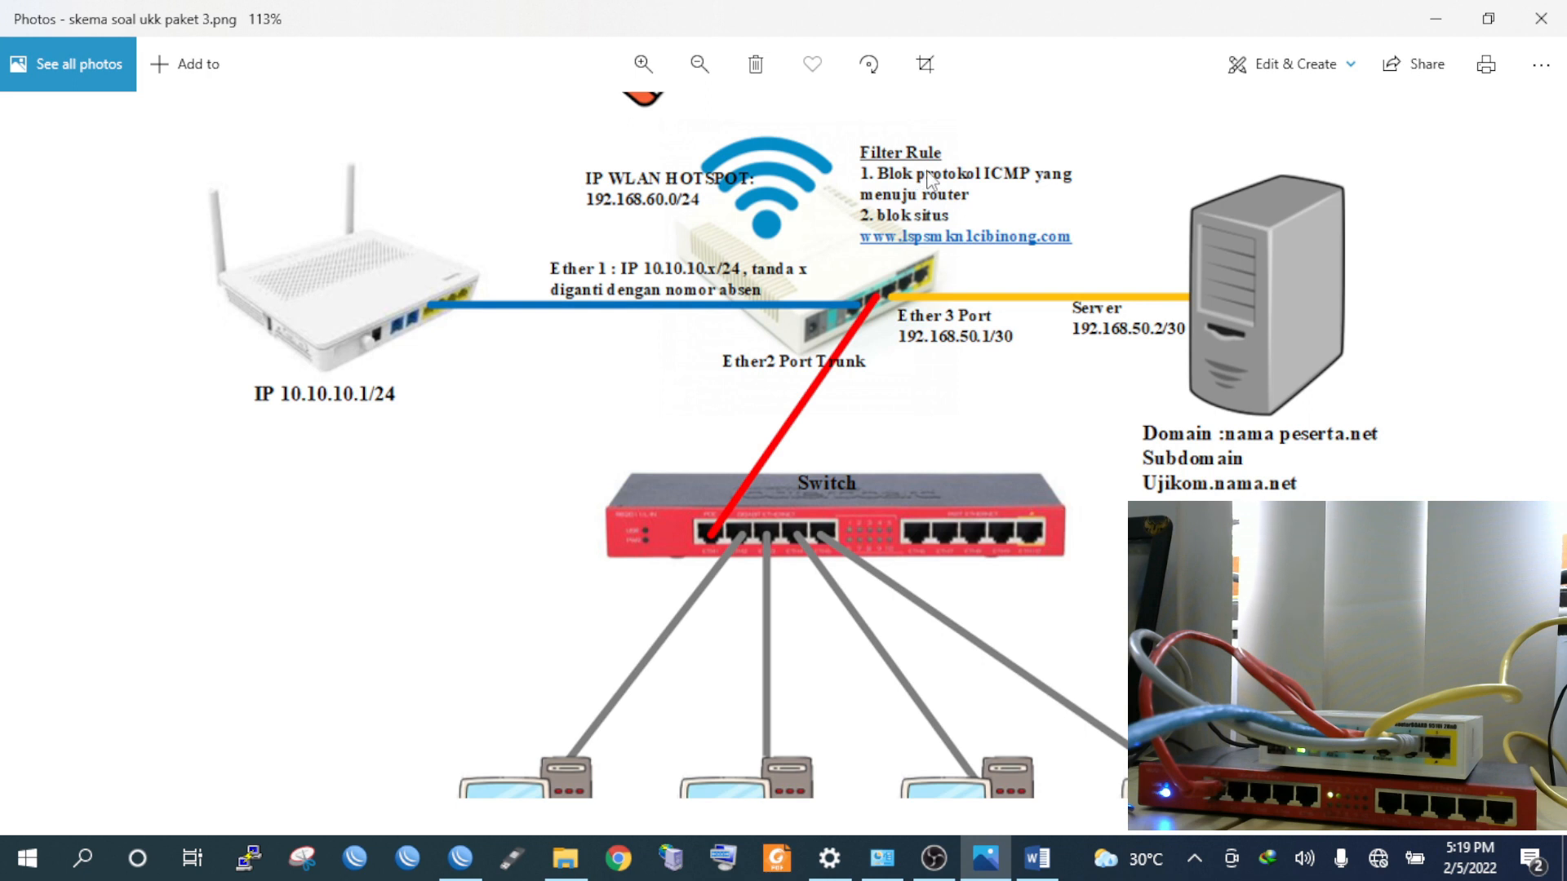
pyautogui.scroll(1, 917, 243)
pyautogui.scroll(4, 918, 243)
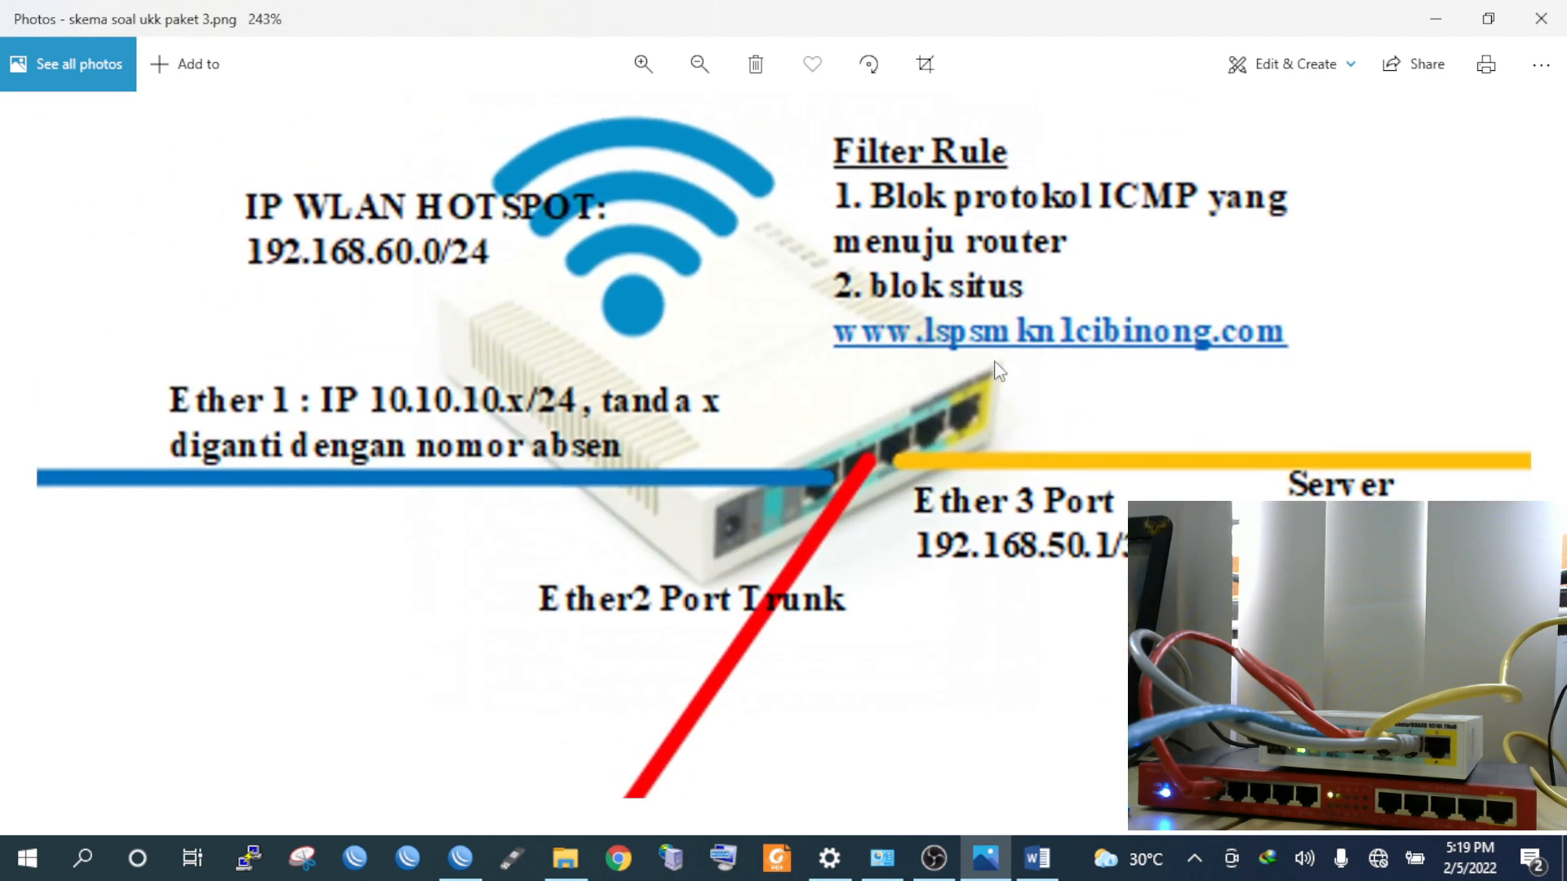
pyautogui.scroll(-4, 1015, 362)
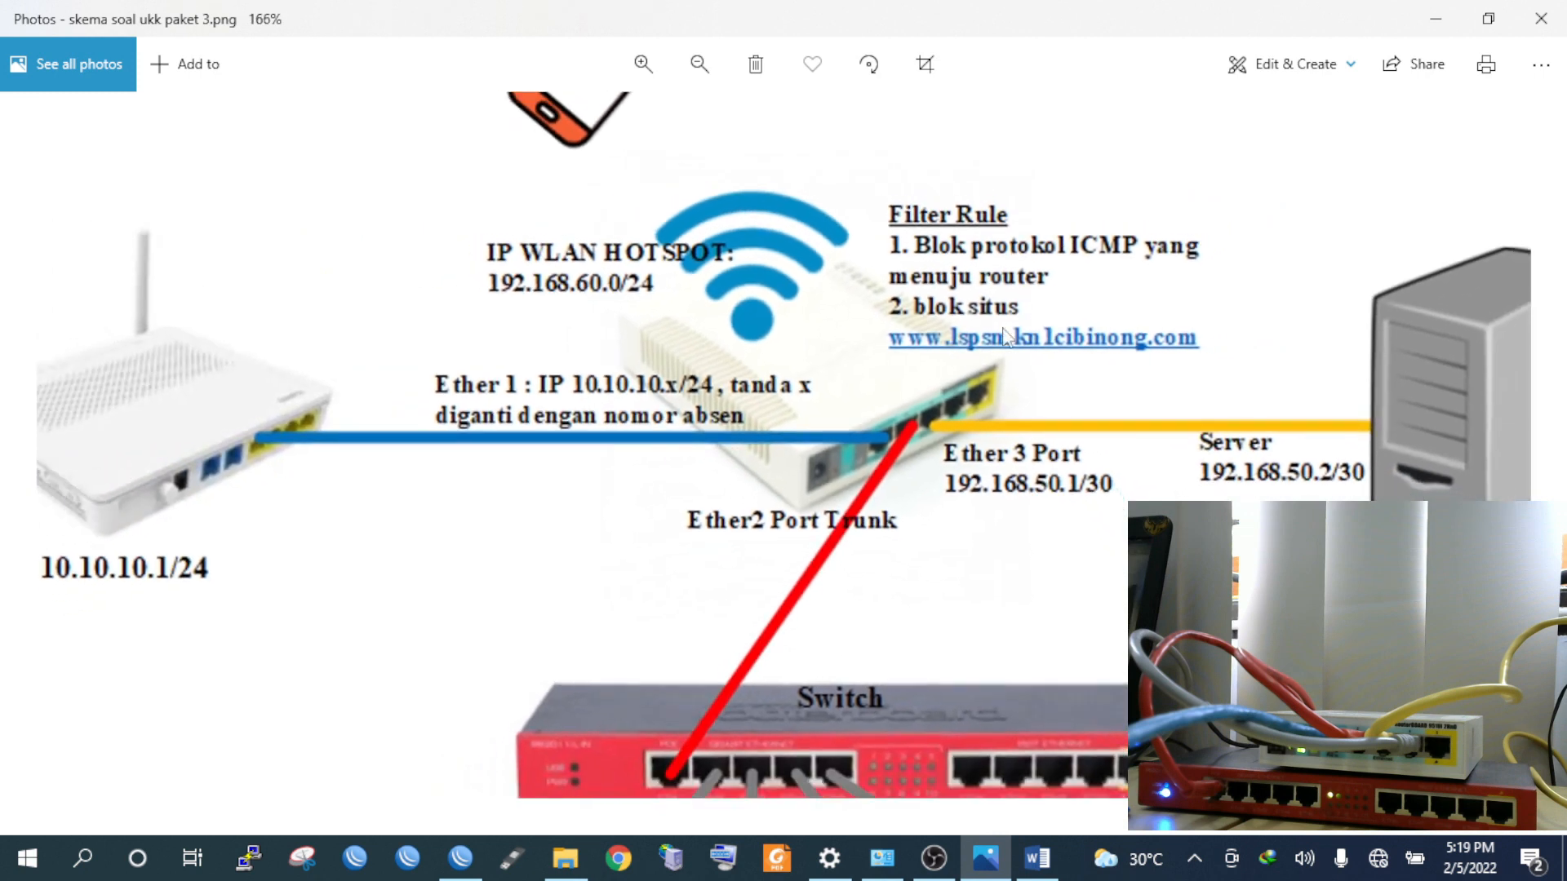
pyautogui.scroll(-1, 992, 304)
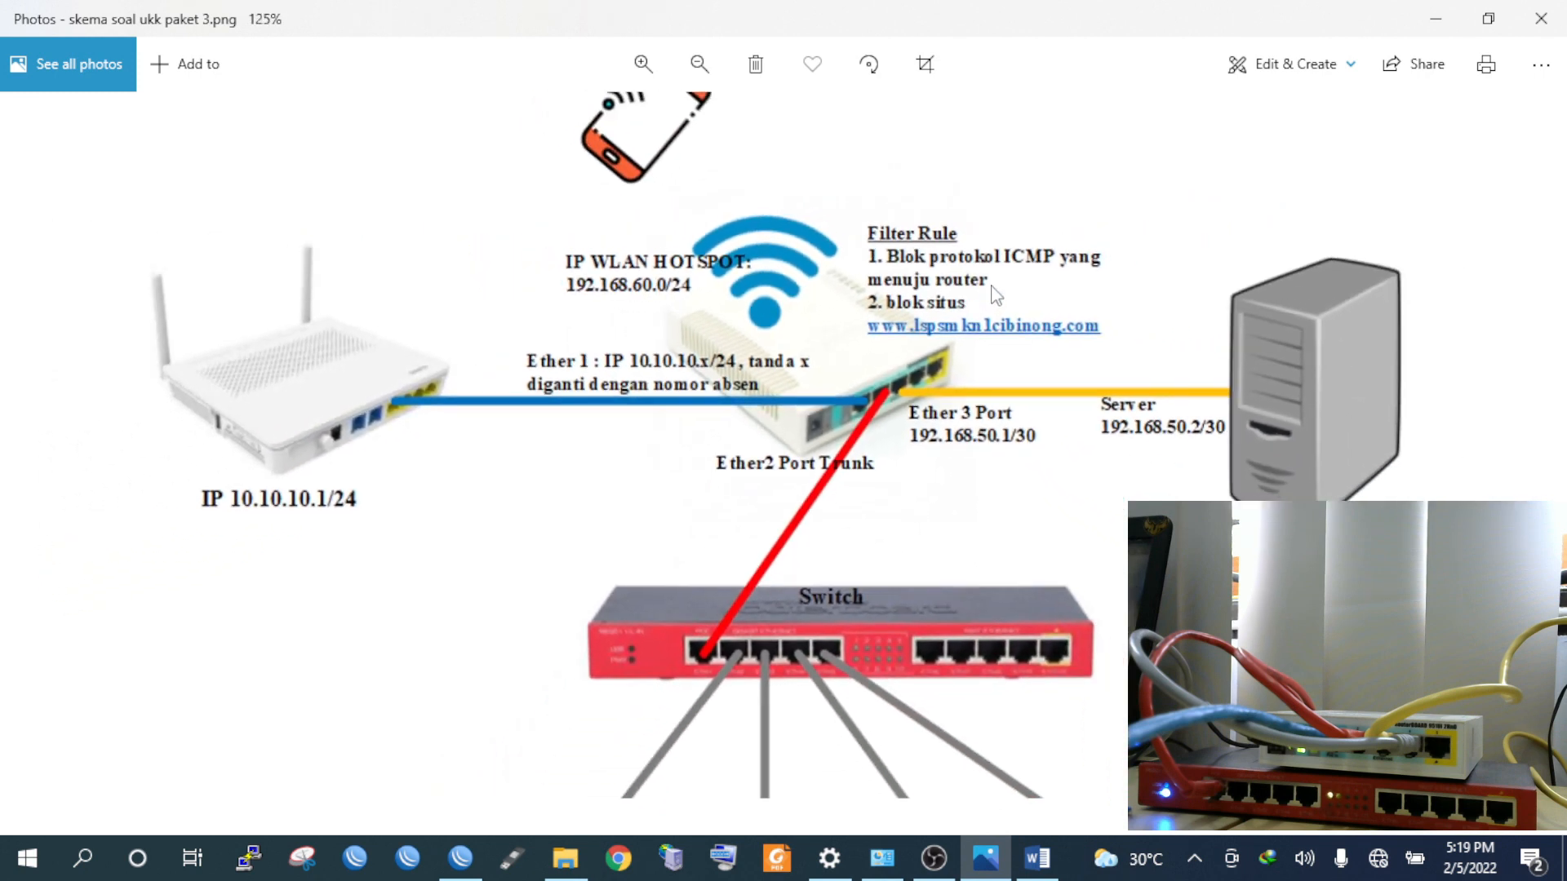
pyautogui.scroll(-4, 996, 295)
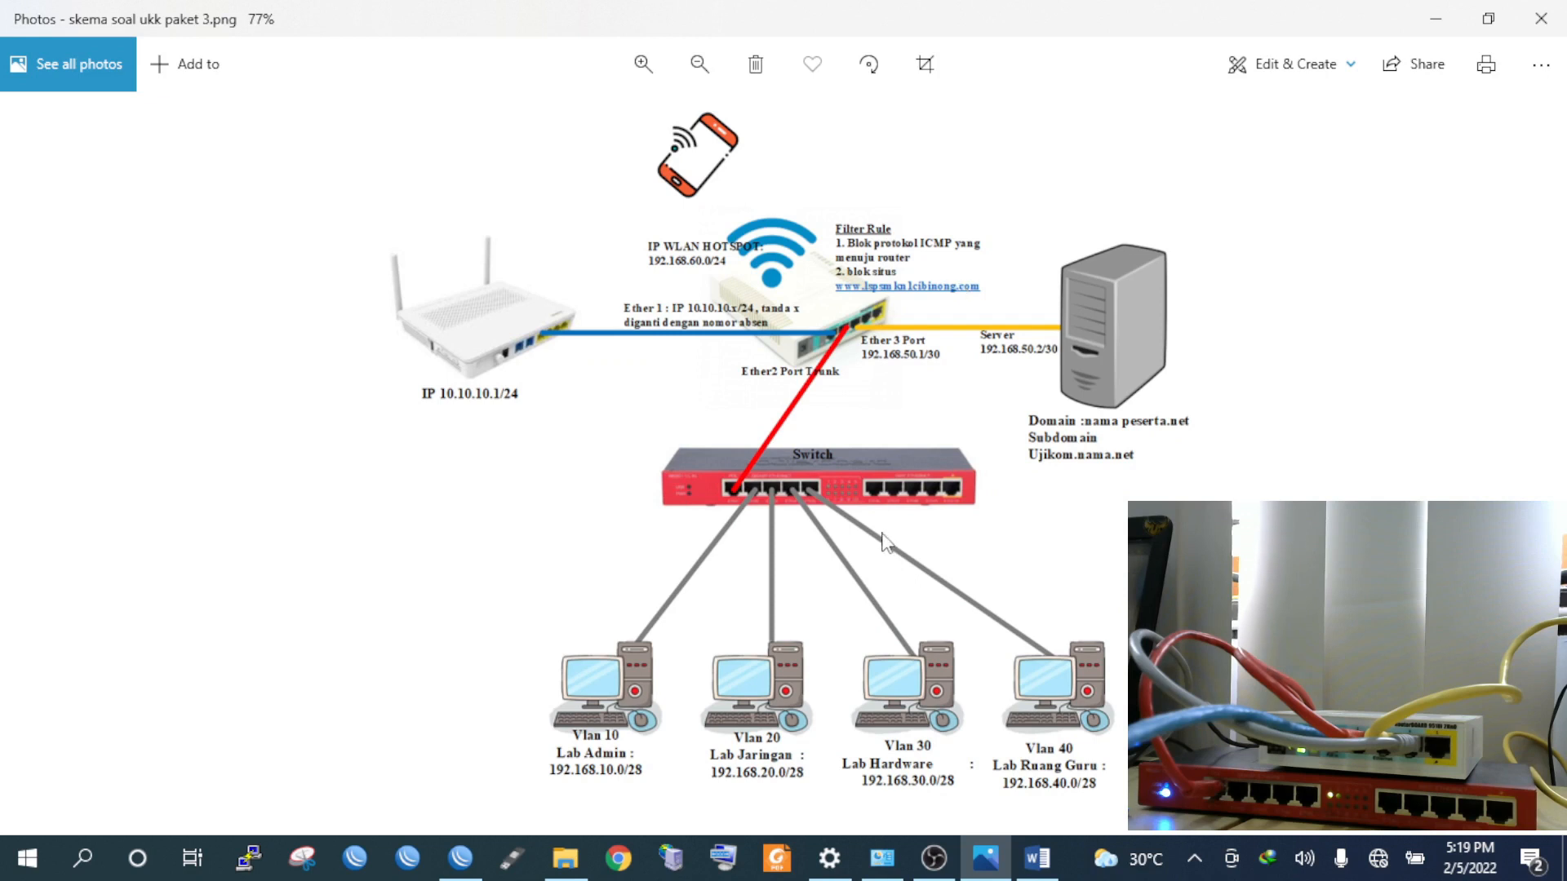
pyautogui.click(461, 857)
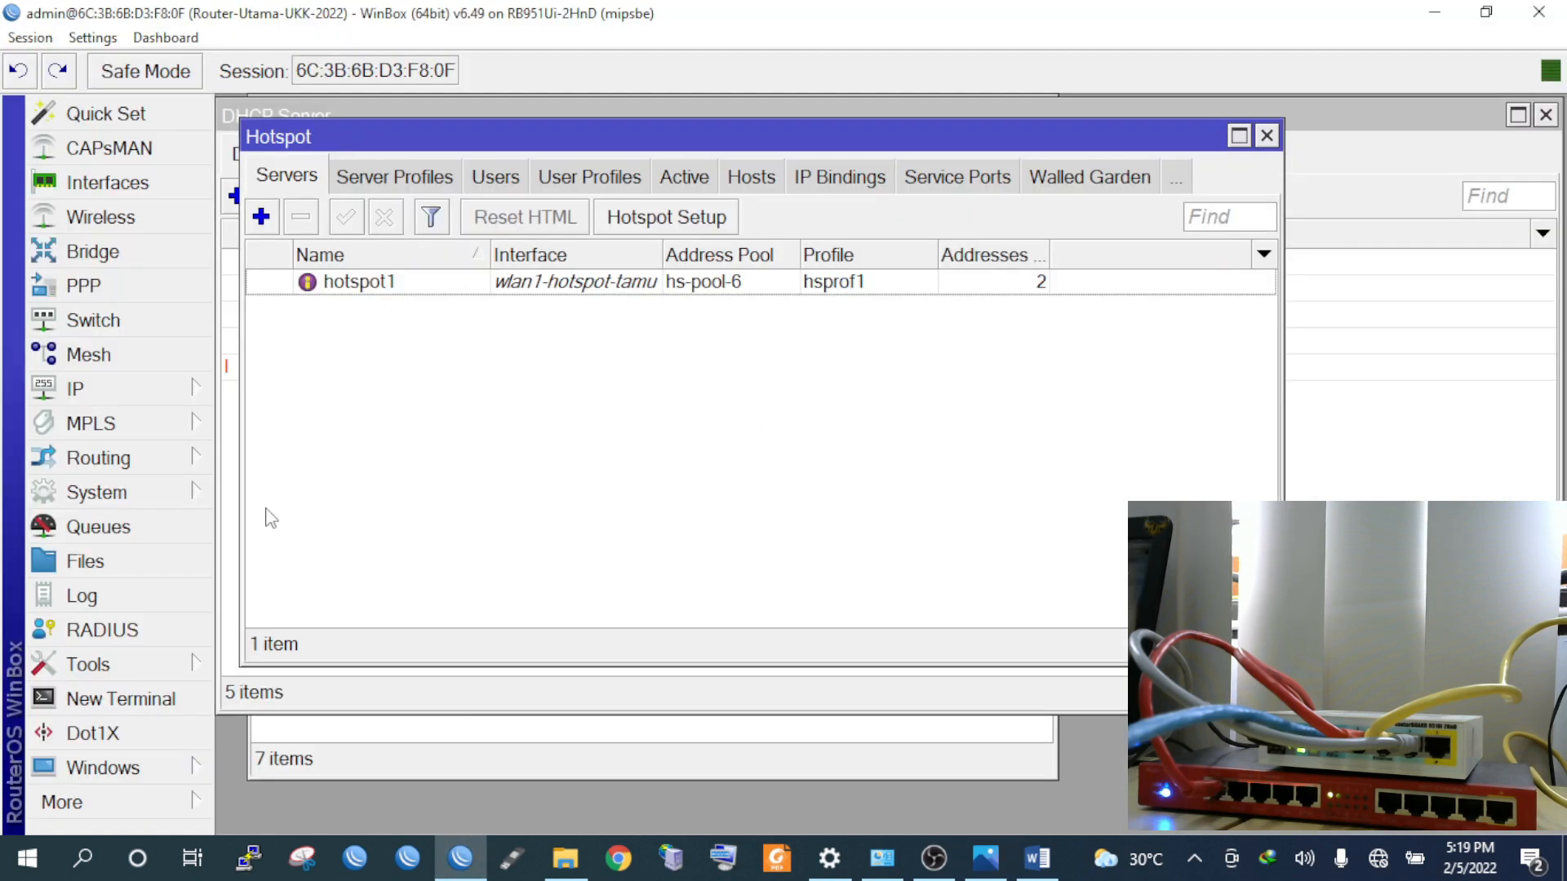
# Close all WinBox windows and bring up the Firewall Filter Rules list
pyautogui.click(93, 38)
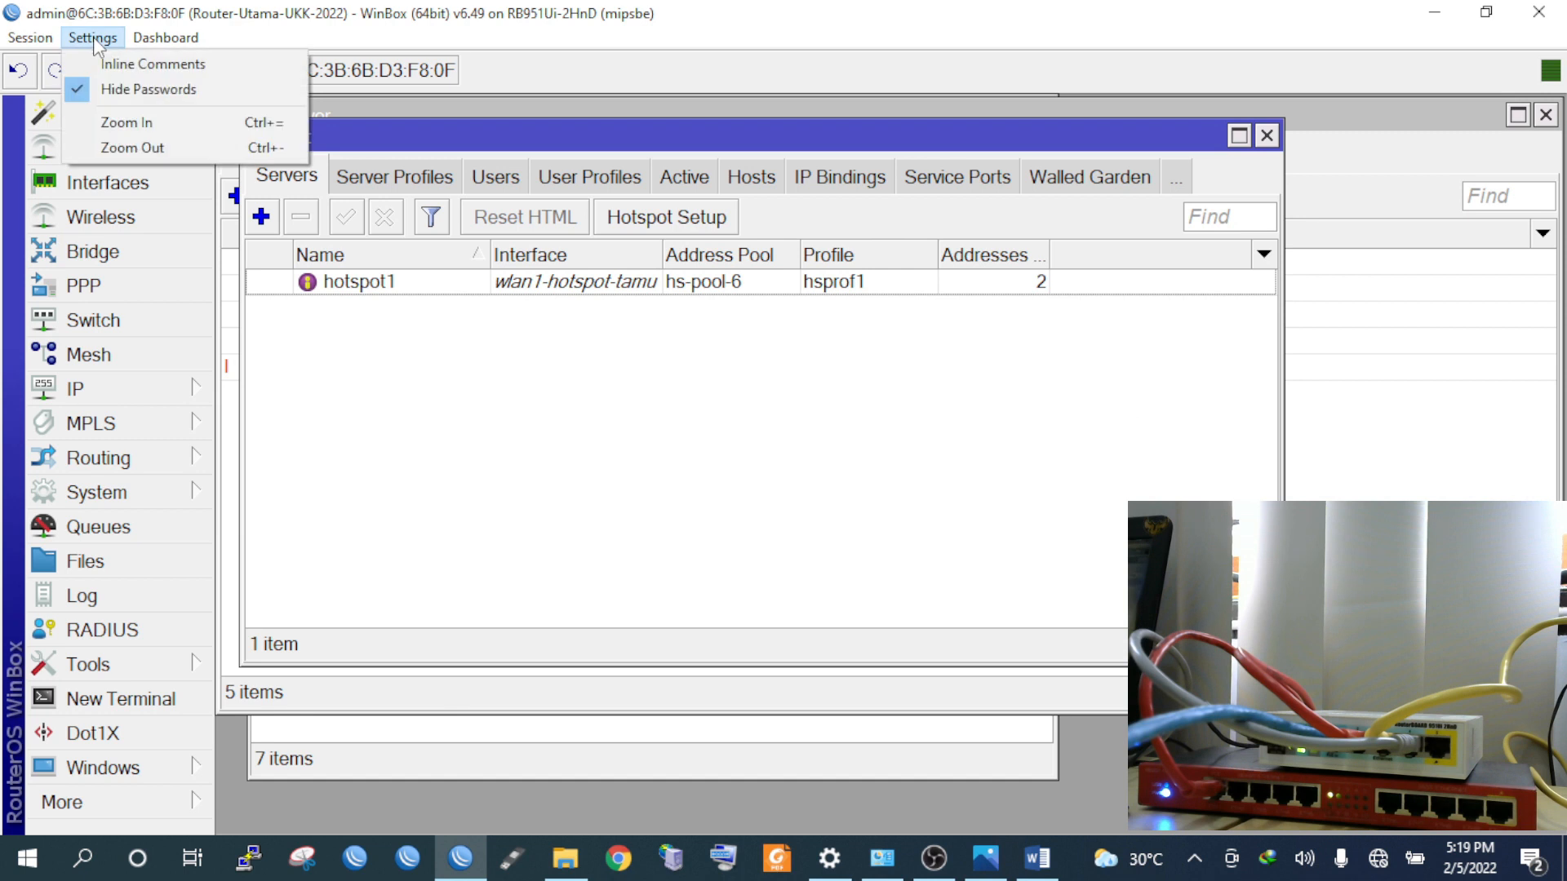
pyautogui.moveTo(30, 38)
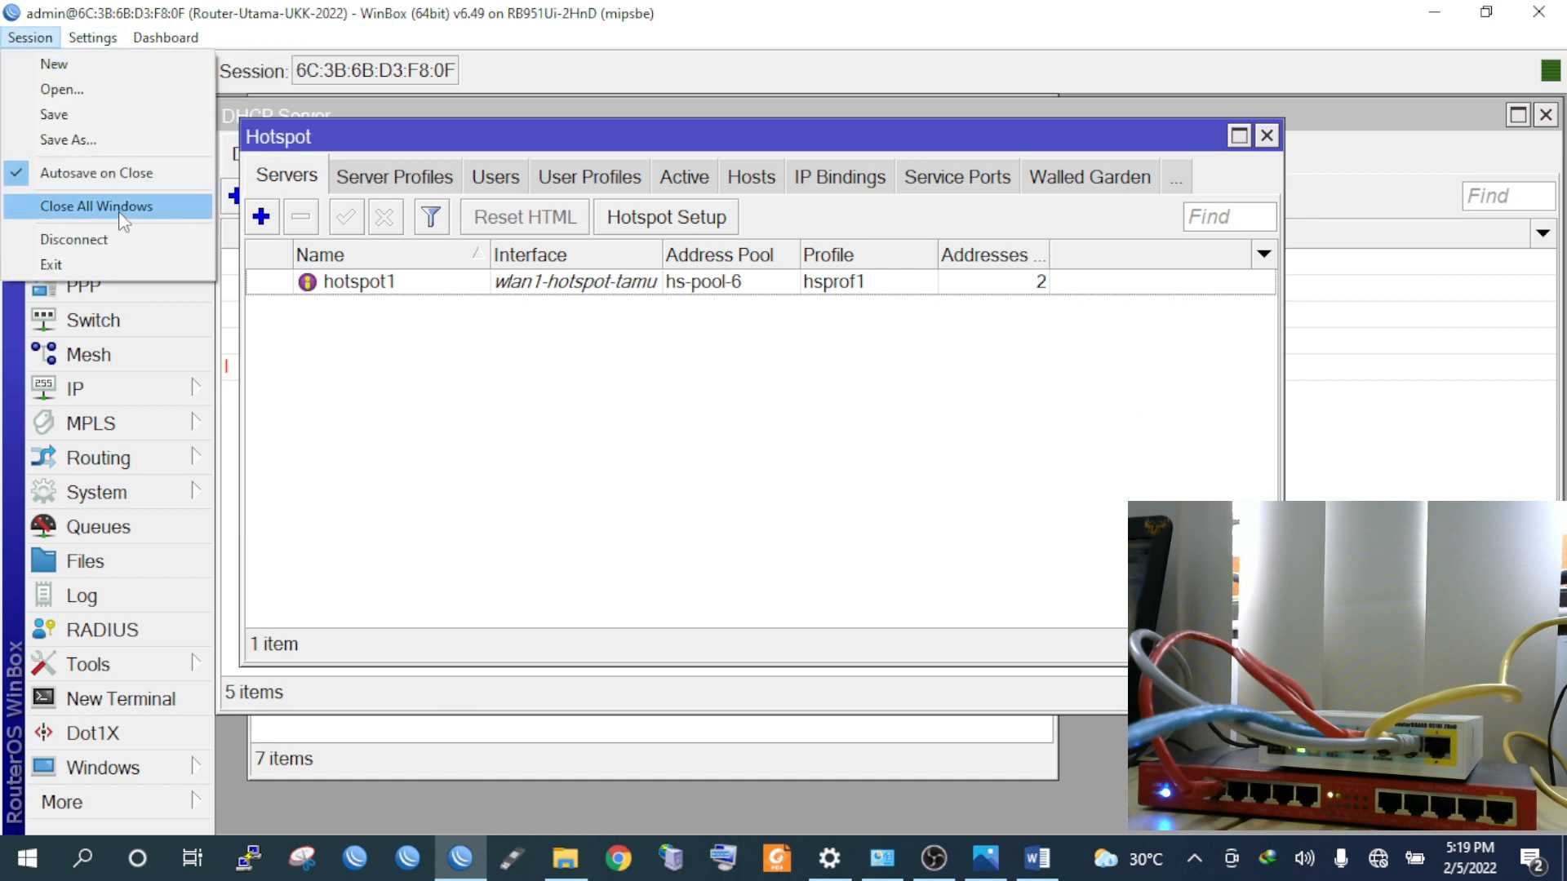
pyautogui.click(123, 214)
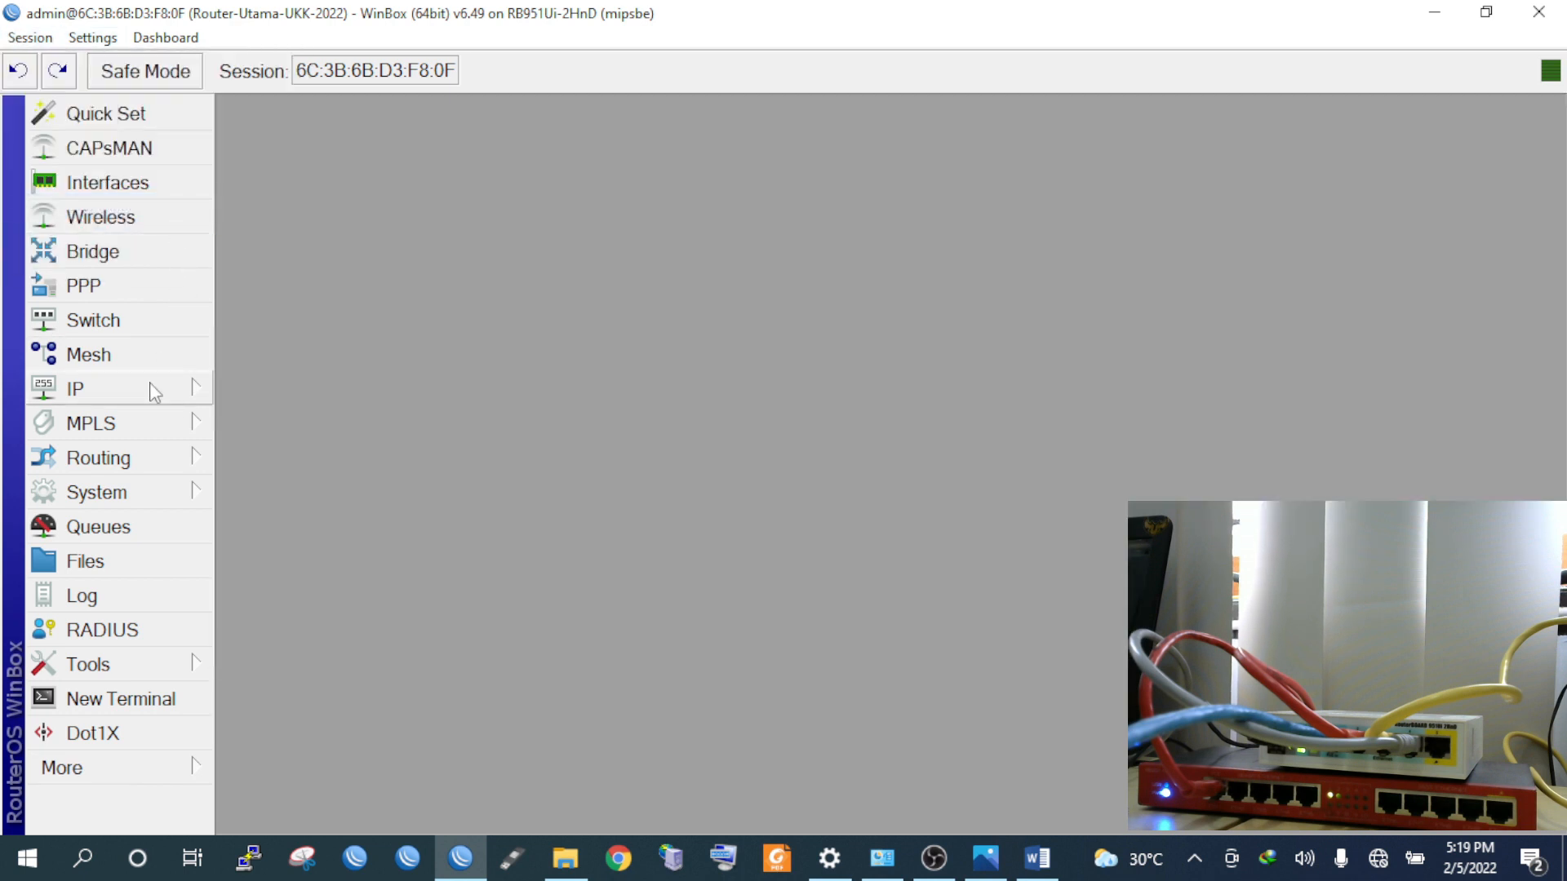
pyautogui.click(150, 386)
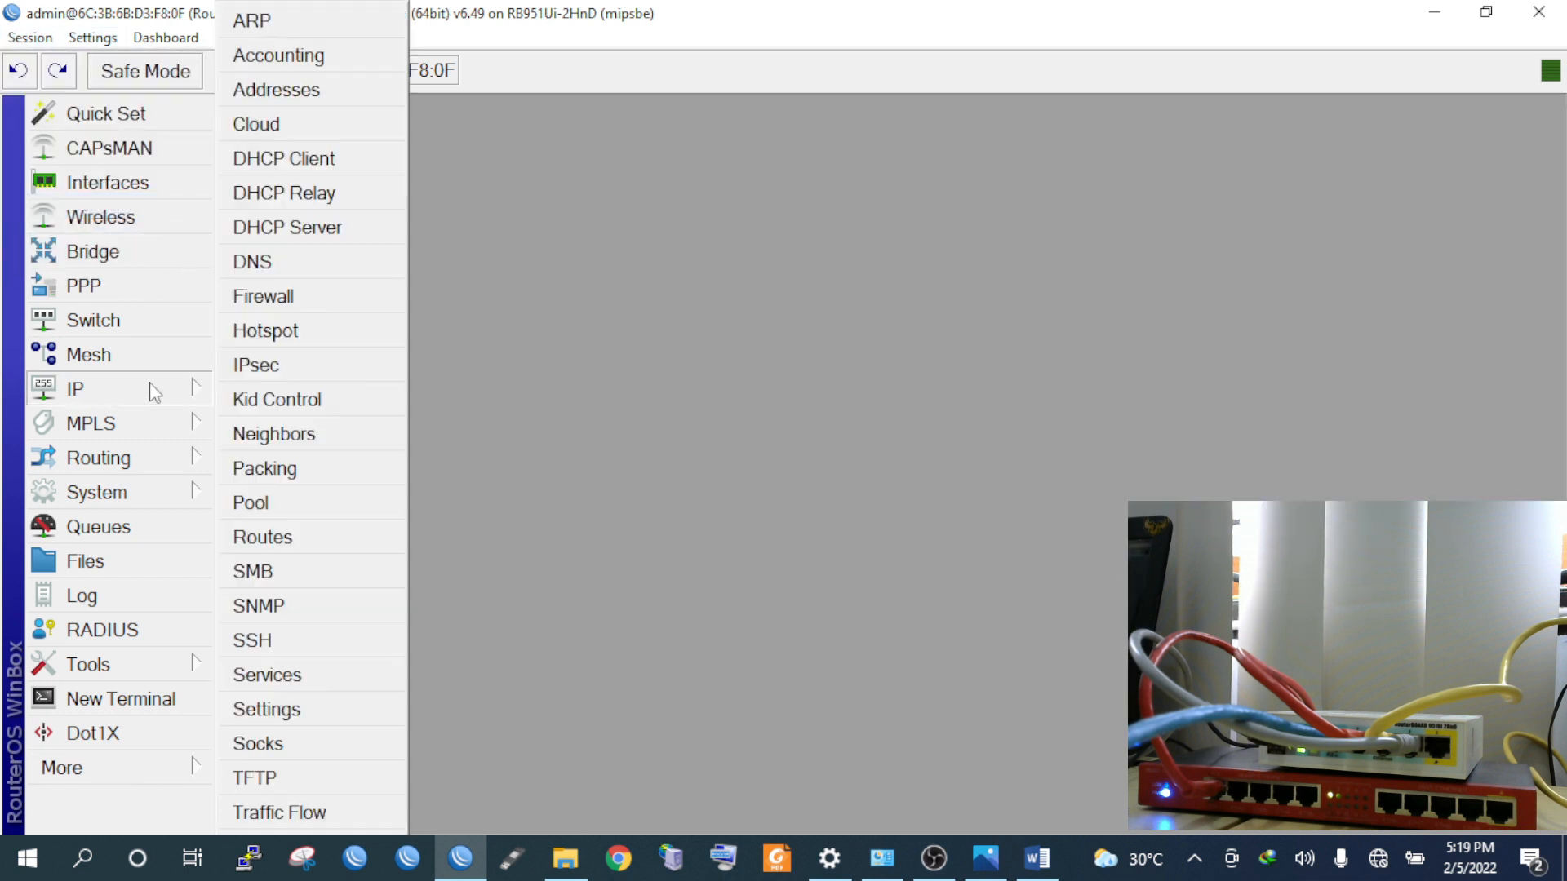
pyautogui.click(278, 302)
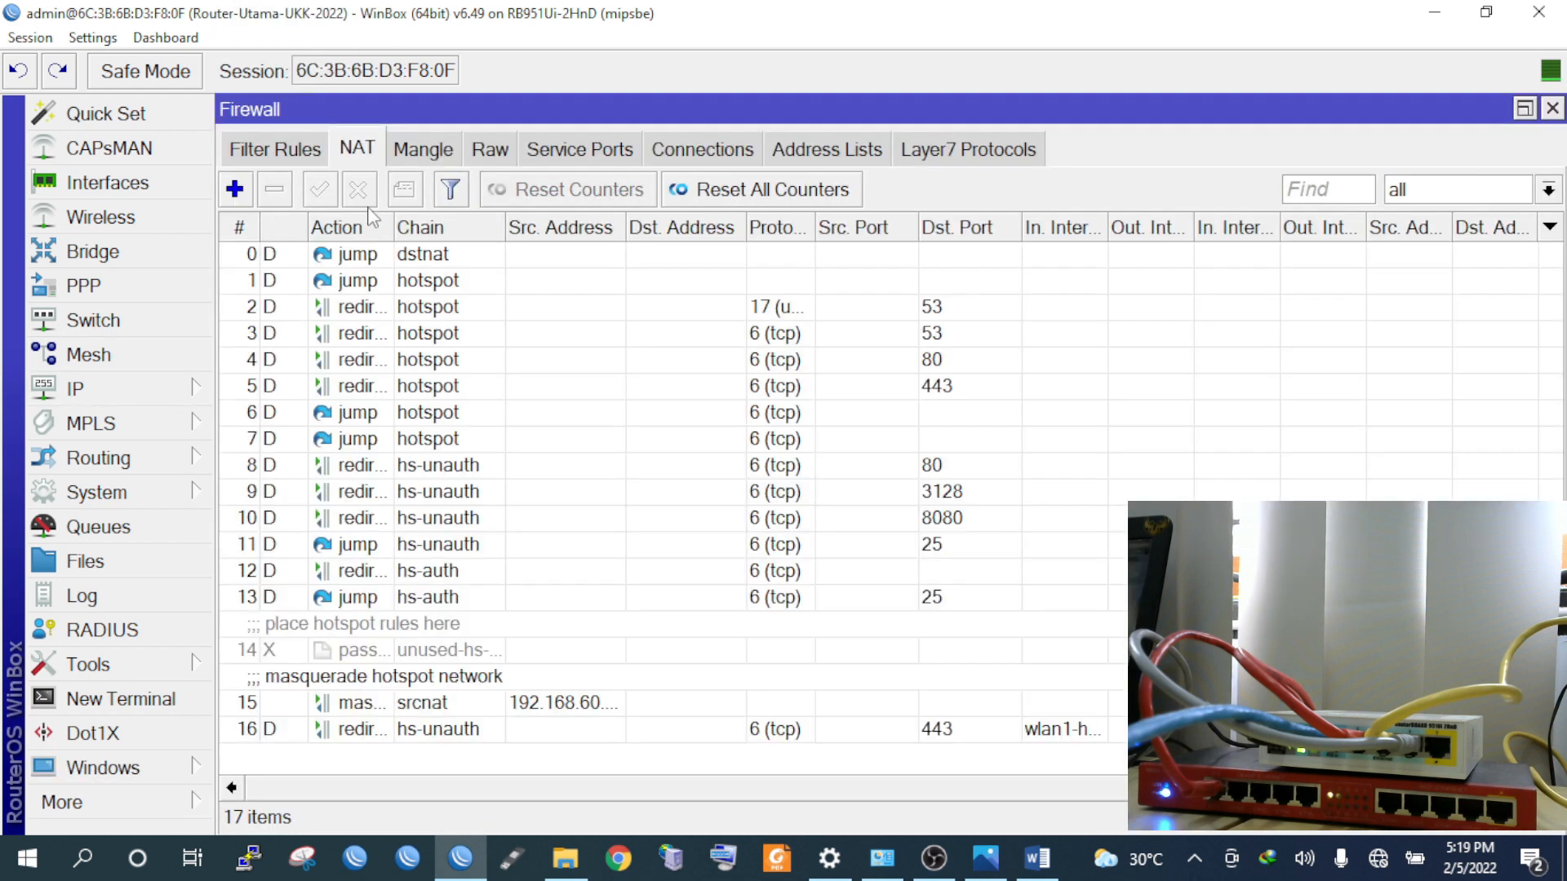
pyautogui.click(299, 153)
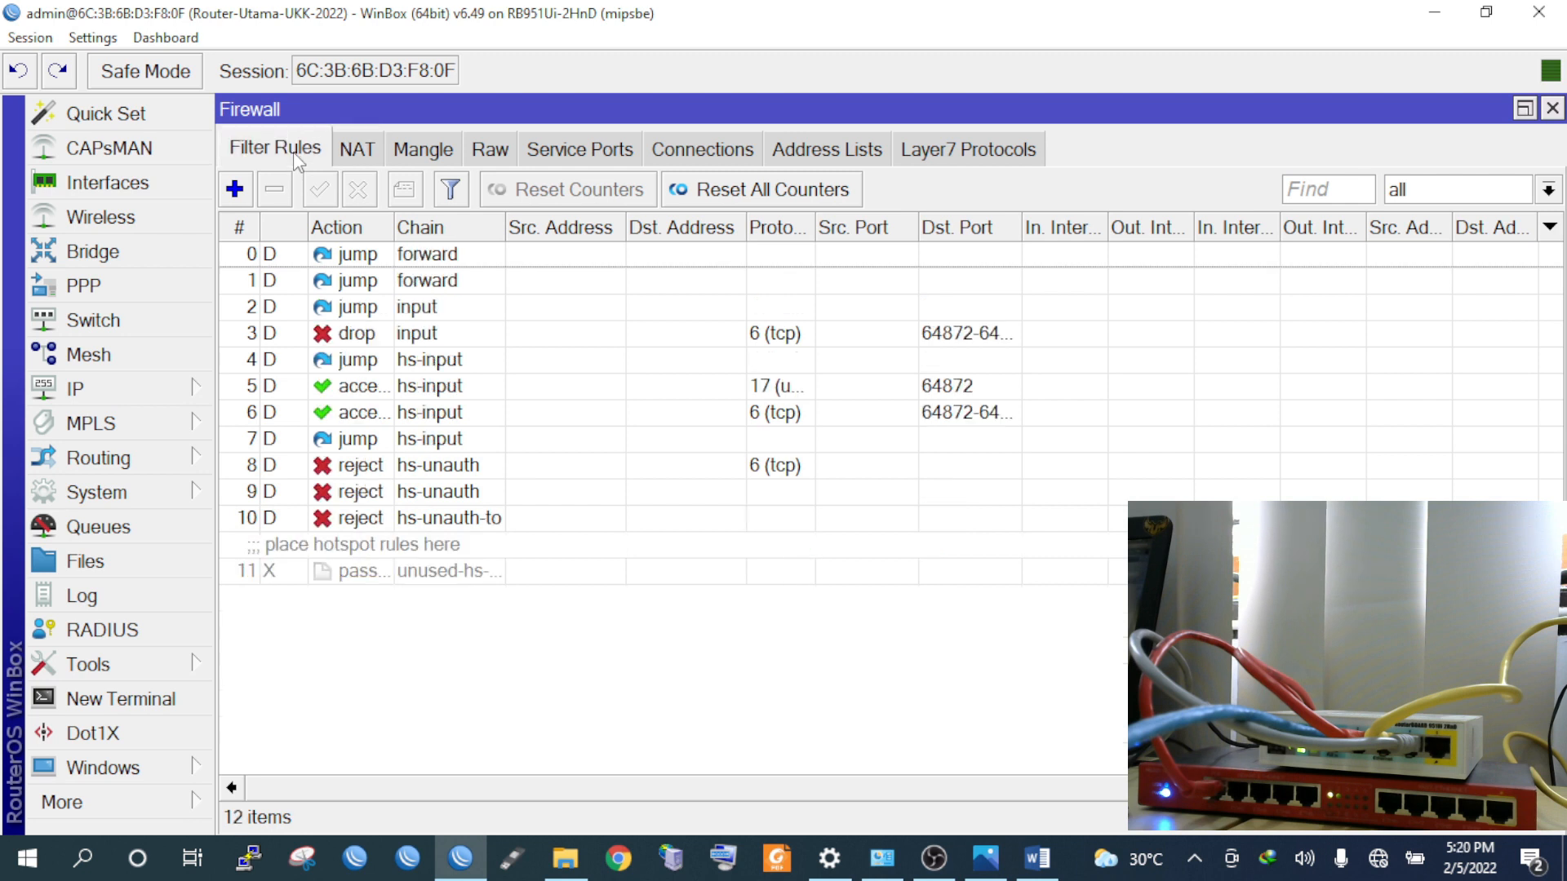
# Set up a new filter rule on the input chain matching icmp with action drop
pyautogui.click(234, 190)
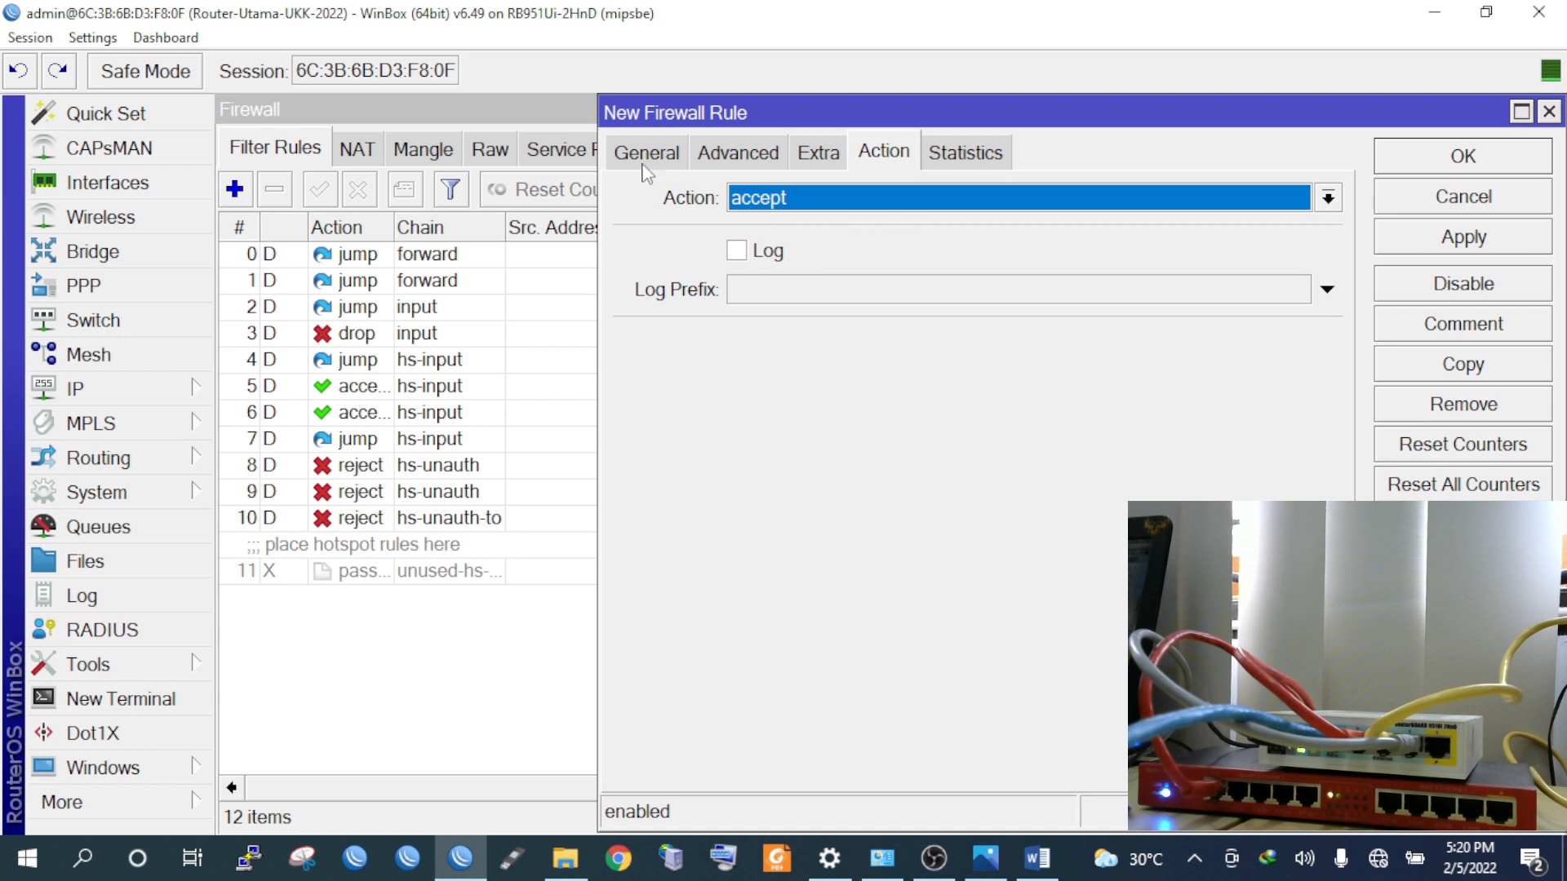
pyautogui.click(646, 154)
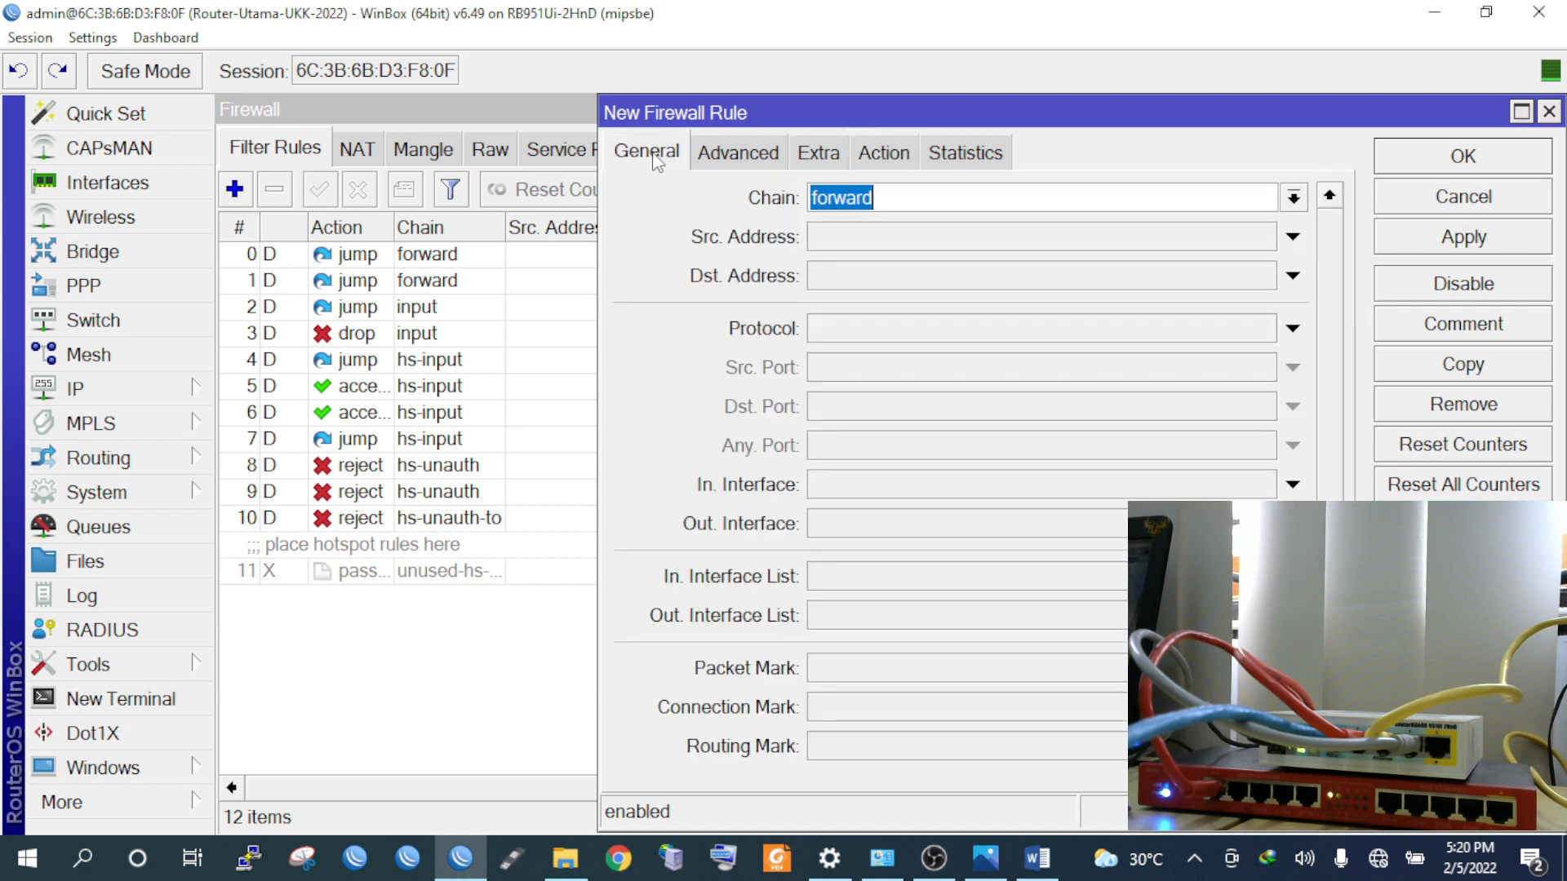
pyautogui.click(1291, 200)
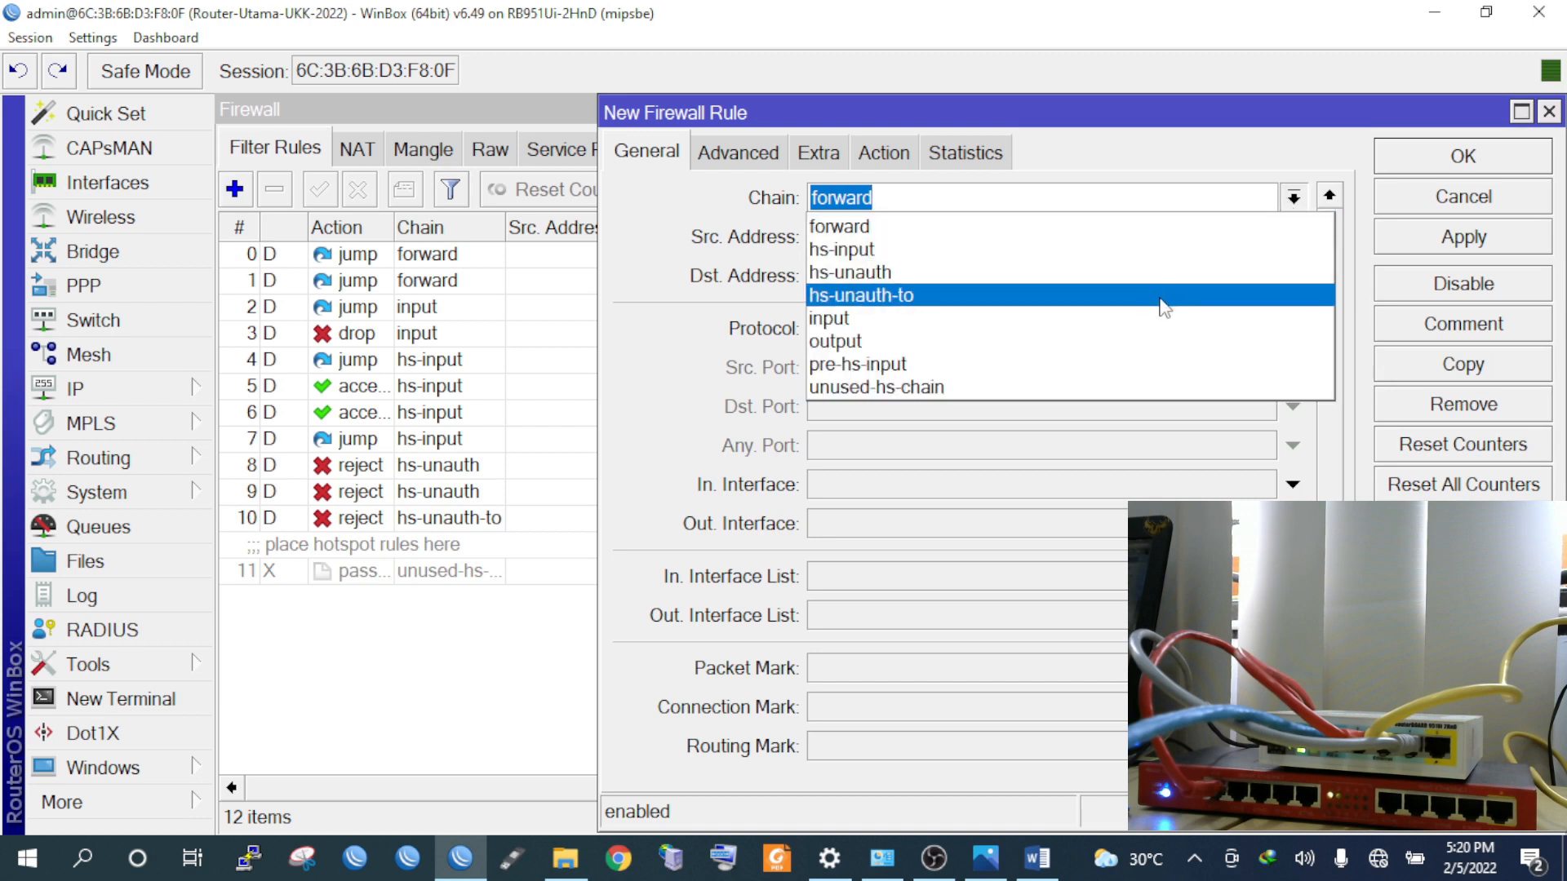
pyautogui.click(1068, 319)
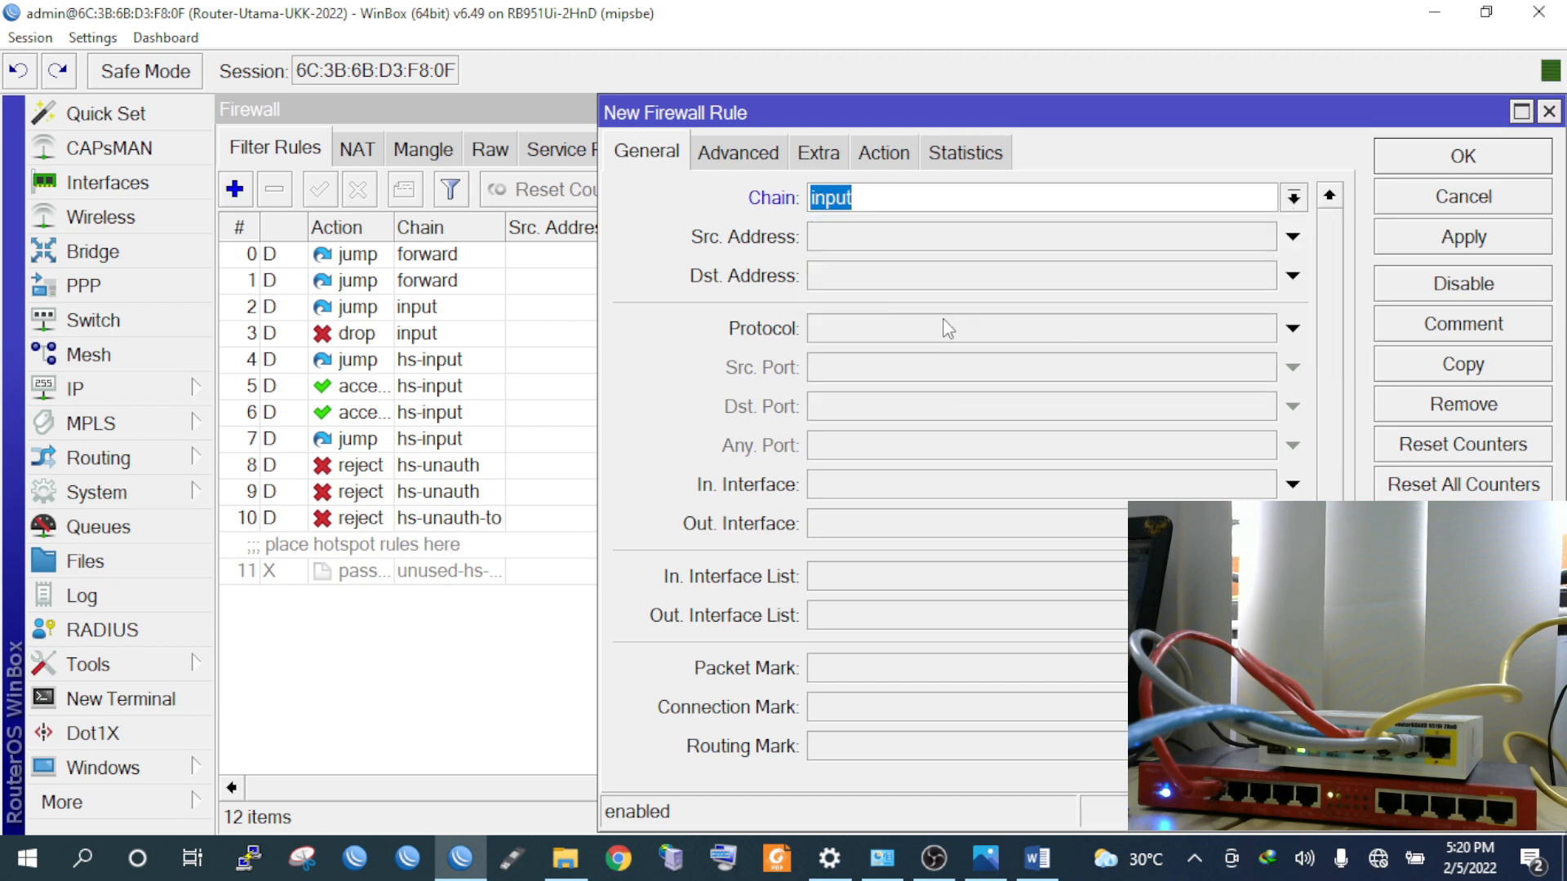
pyautogui.click(863, 333)
pyautogui.click(1262, 330)
pyautogui.click(988, 364)
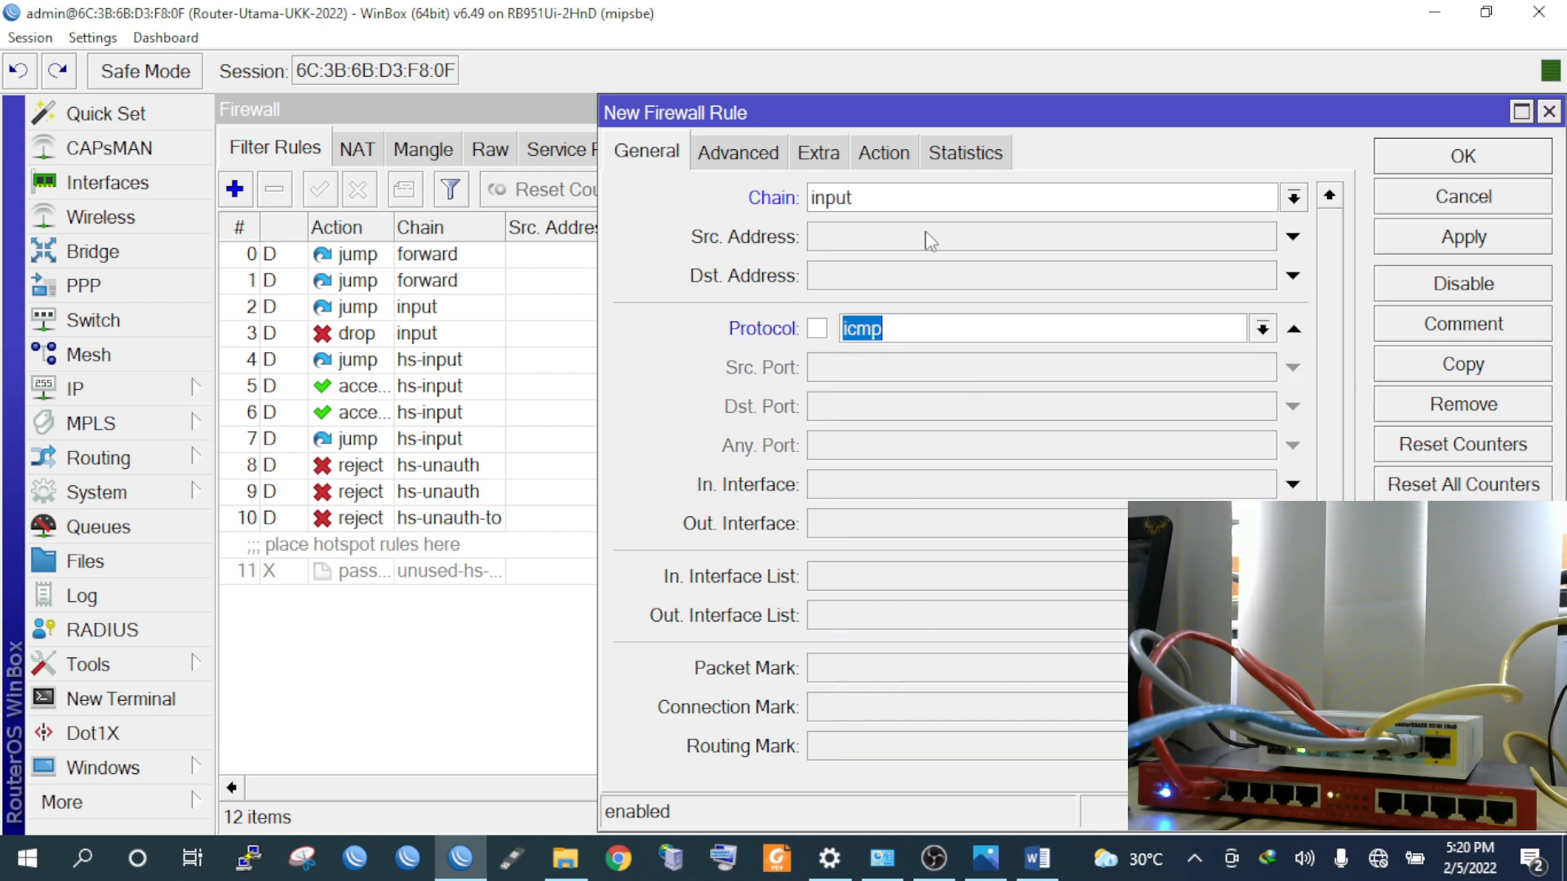
pyautogui.click(893, 158)
pyautogui.click(891, 197)
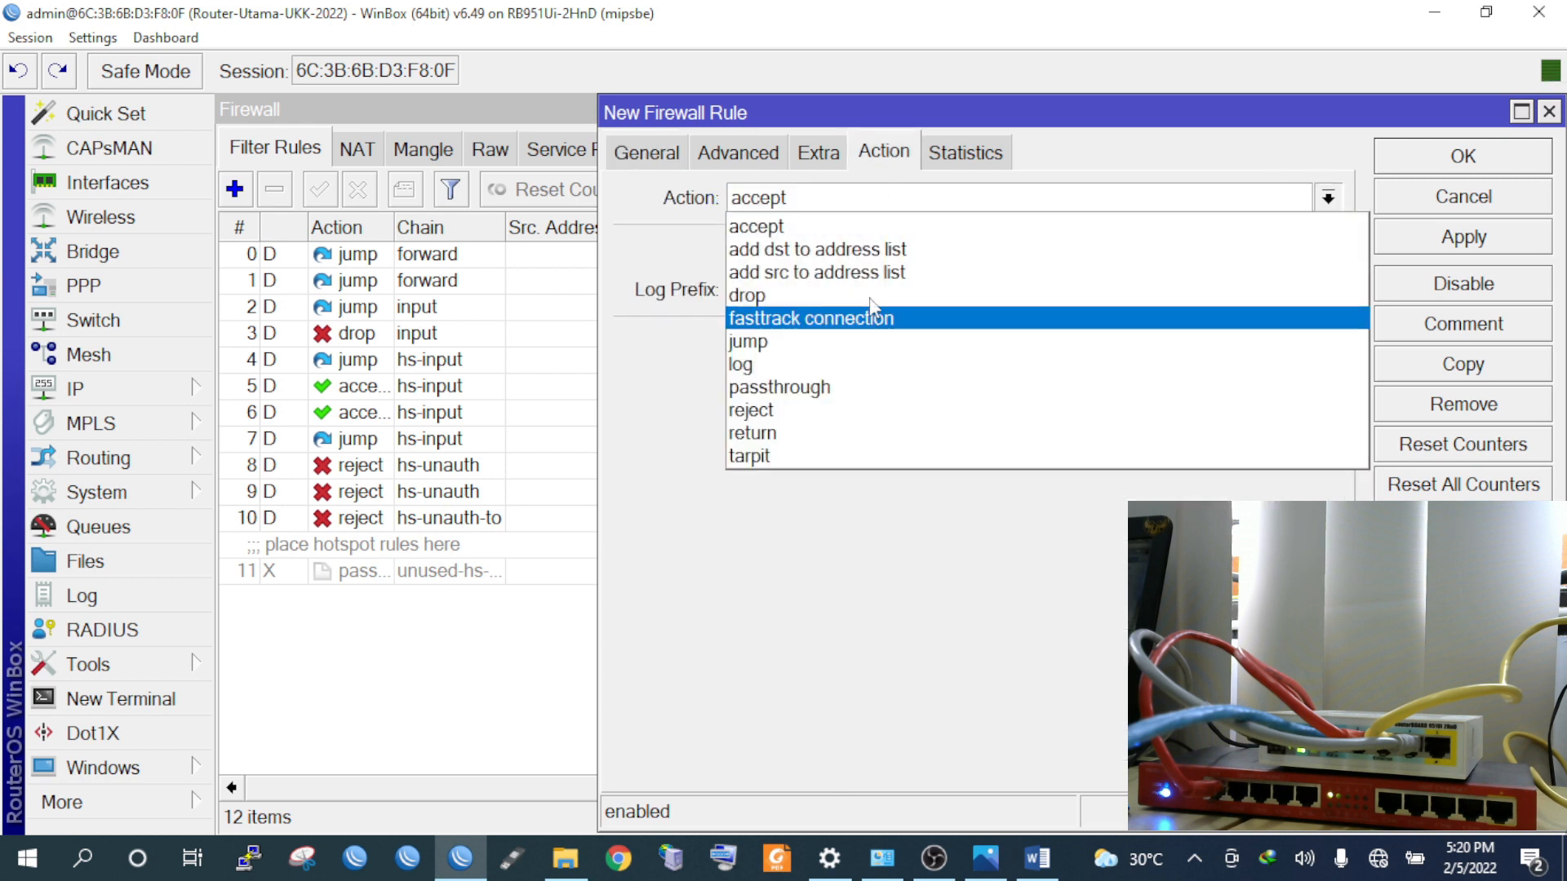
pyautogui.click(877, 295)
# Comment the rule 'blokir ping ke router utama', save it, and check rule 12 in the list
pyautogui.click(1466, 324)
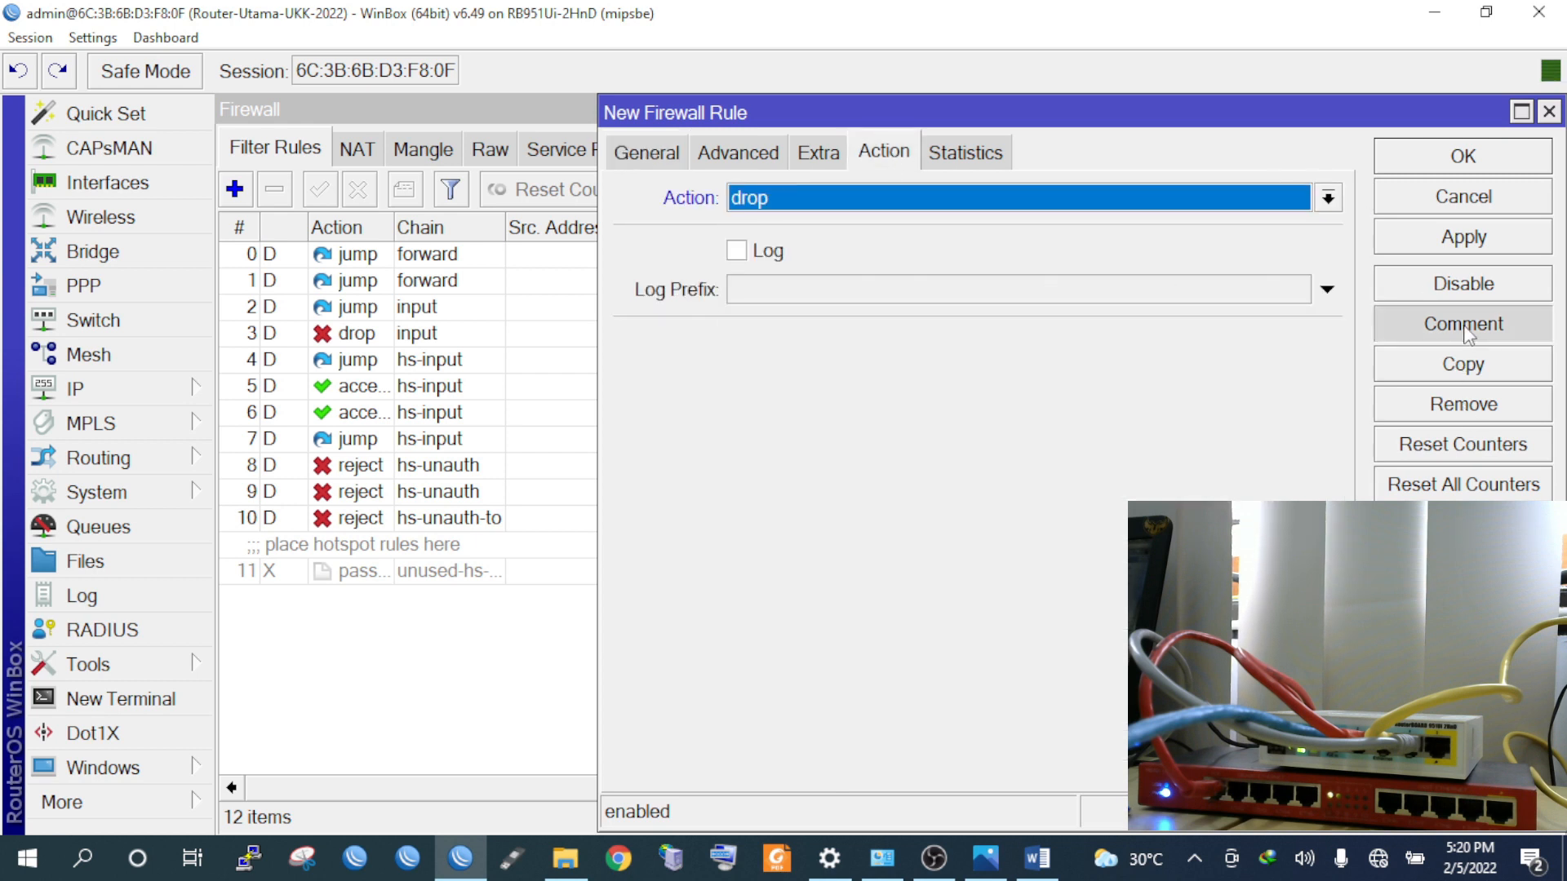
pyautogui.write('blokir ping ke r')
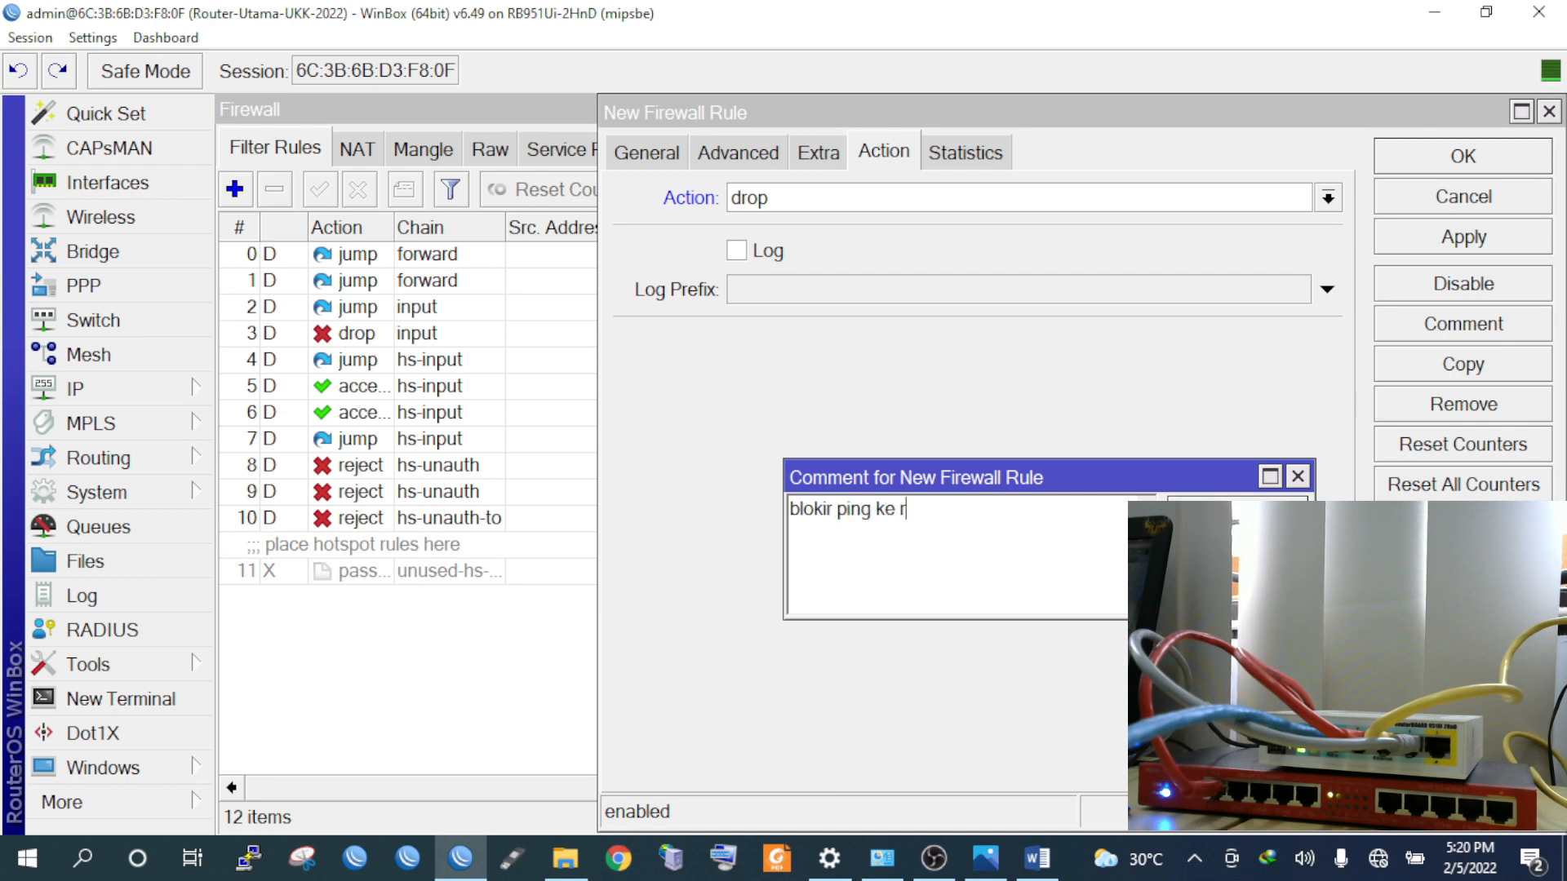
pyautogui.write('outer utama')
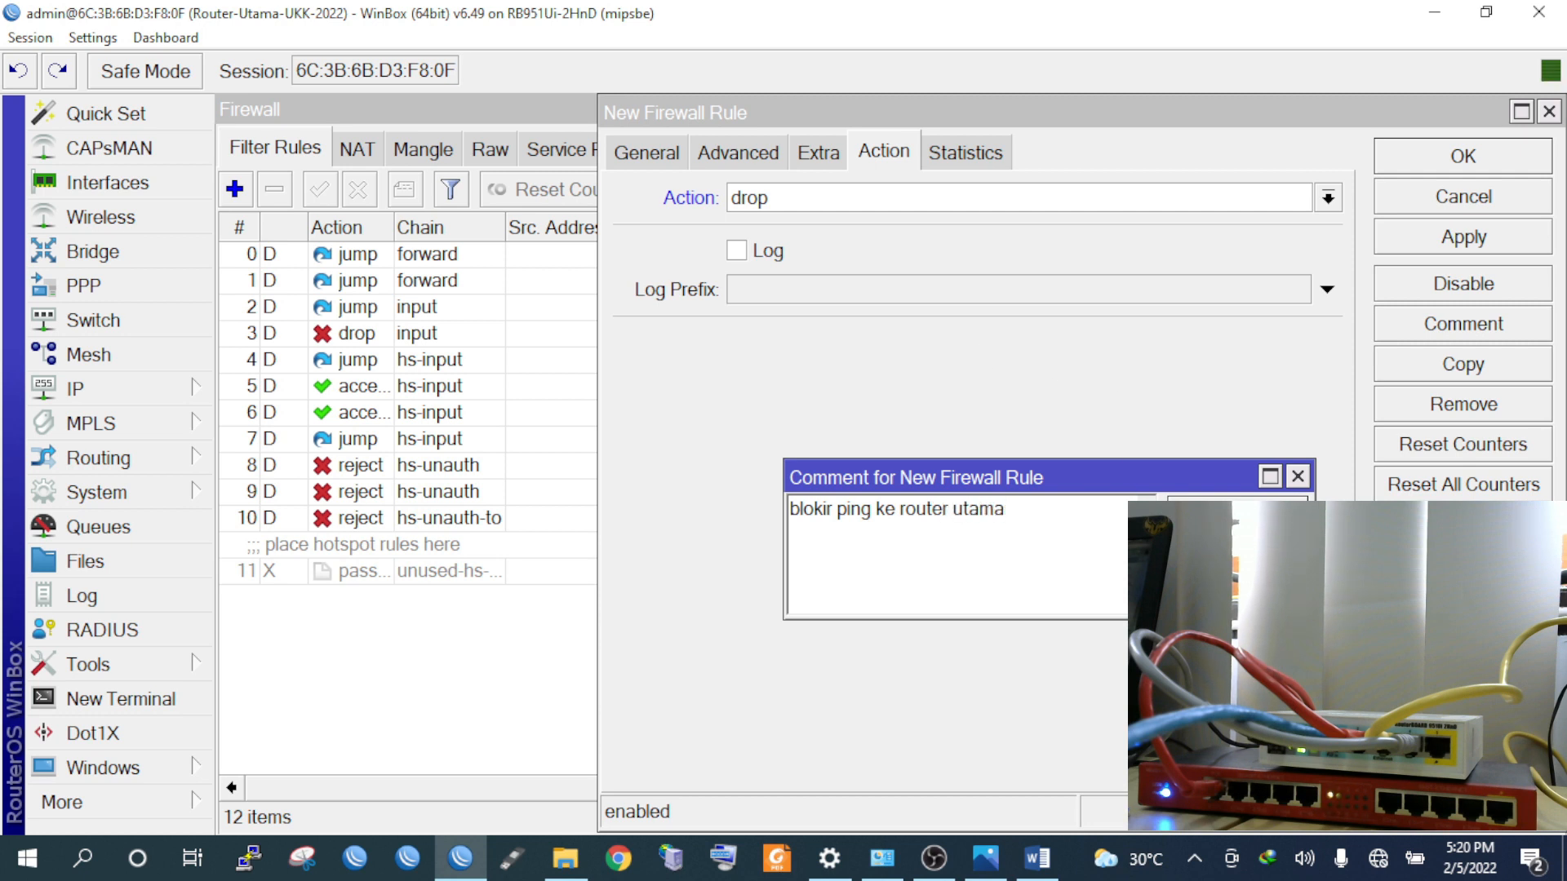
pyautogui.click(1236, 507)
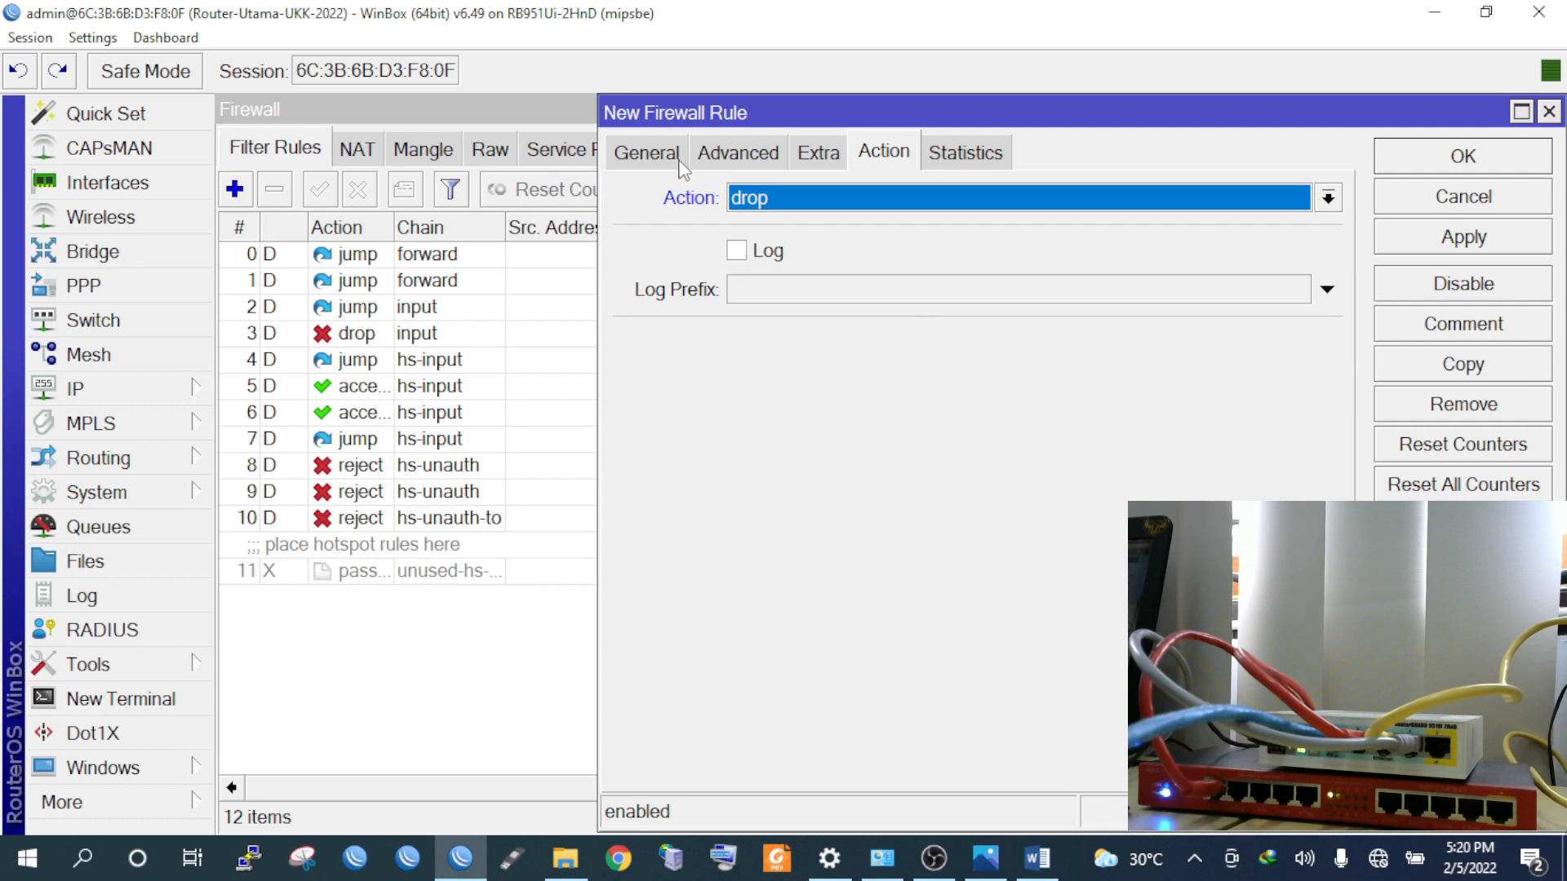
pyautogui.click(1474, 239)
pyautogui.click(1465, 162)
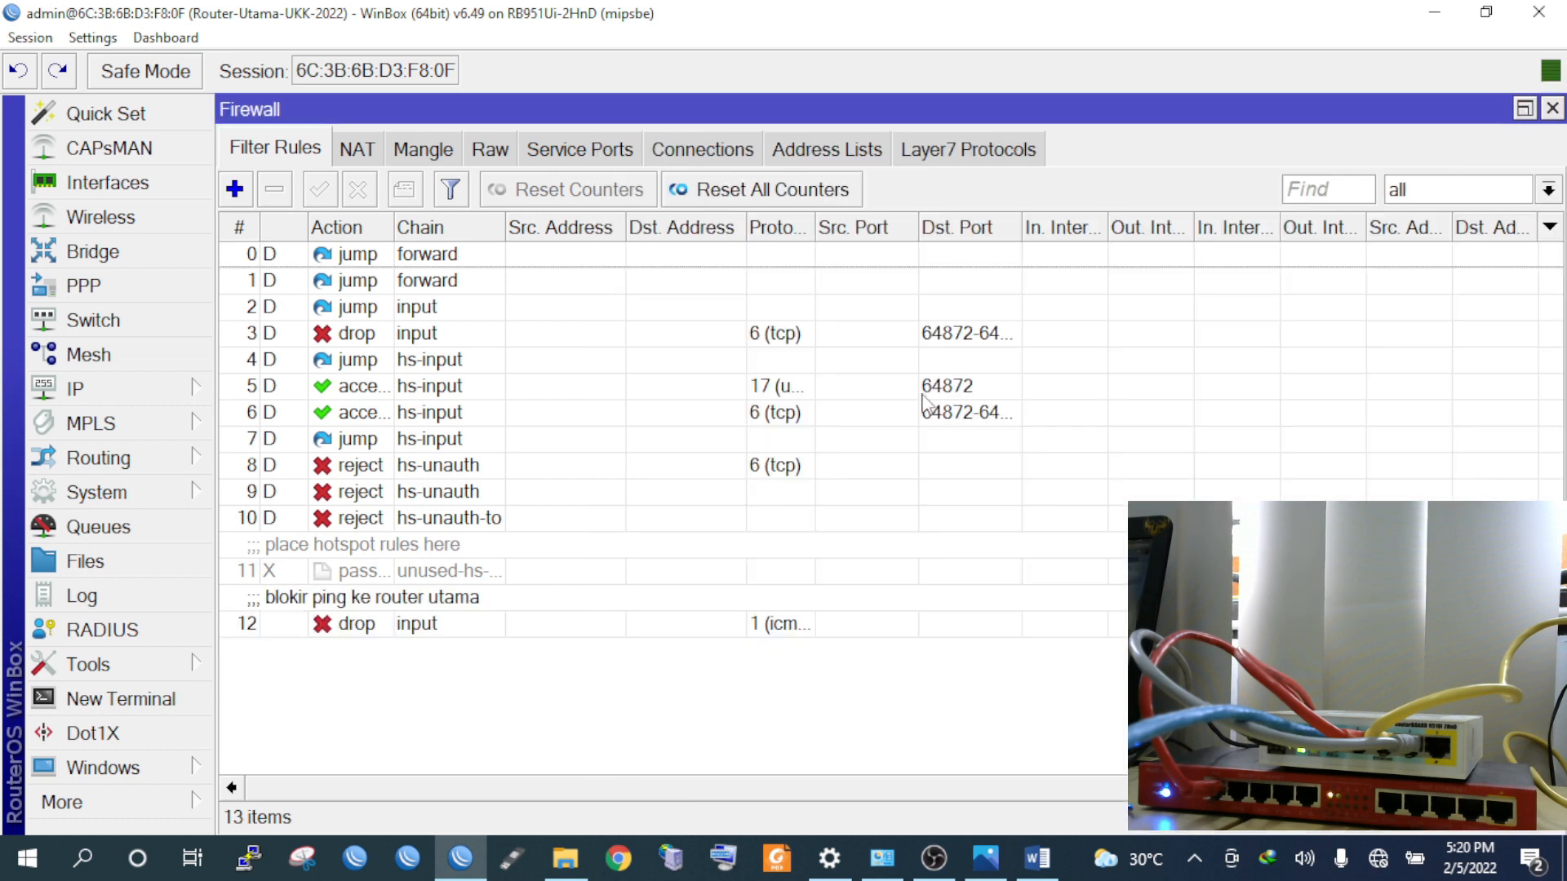
pyautogui.click(462, 630)
pyautogui.moveTo(816, 230); pyautogui.dragTo(903, 237)
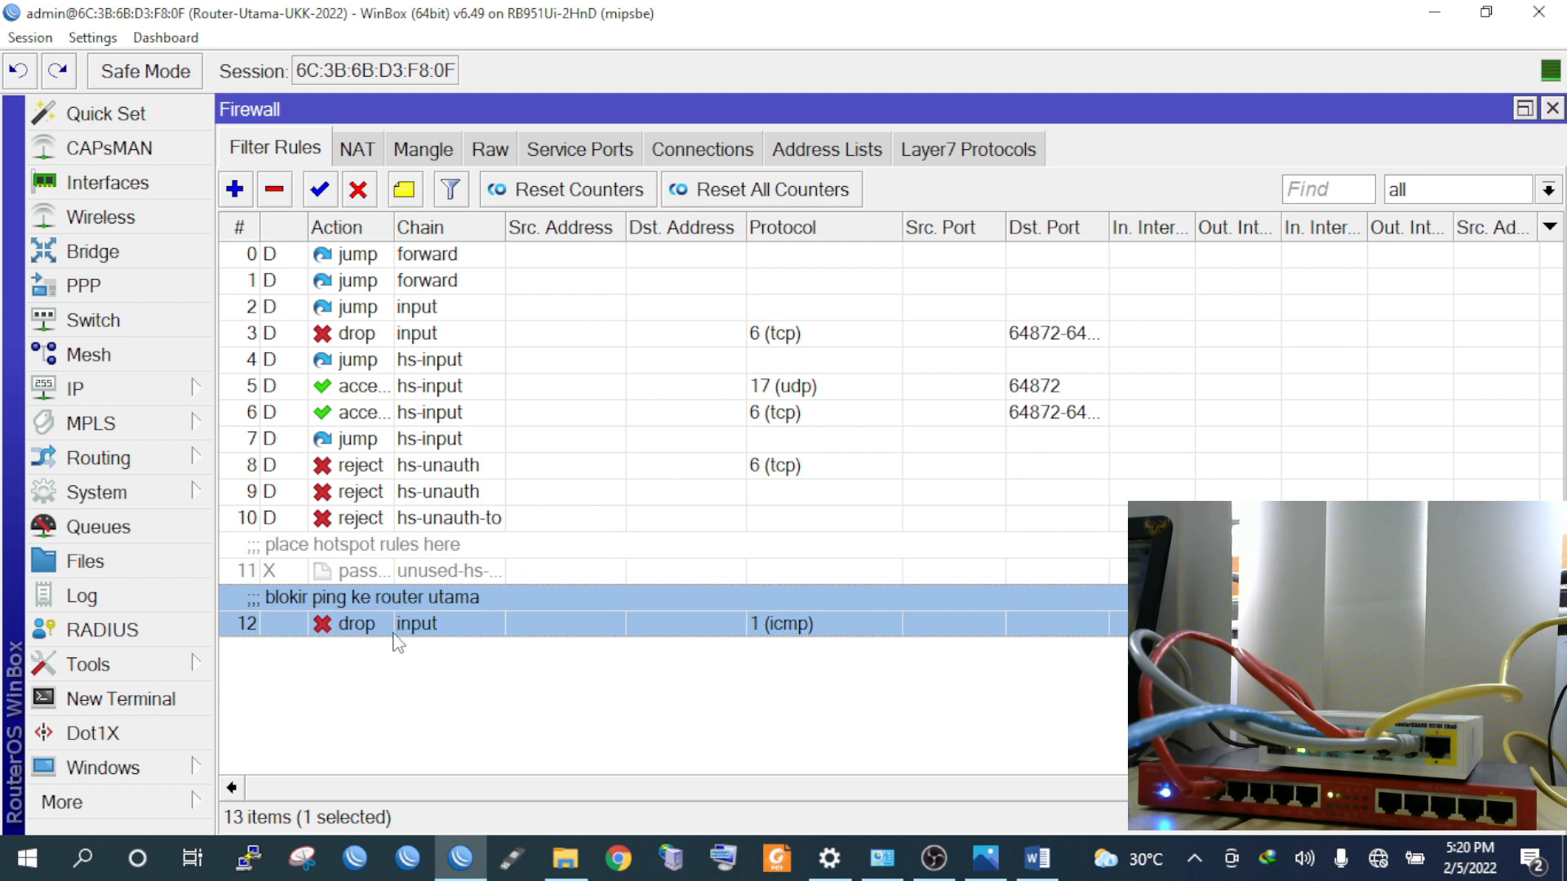
# Start a new forward rule matching tcp, destination ports 80,443, out-interface ether1-internet
pyautogui.click(231, 199)
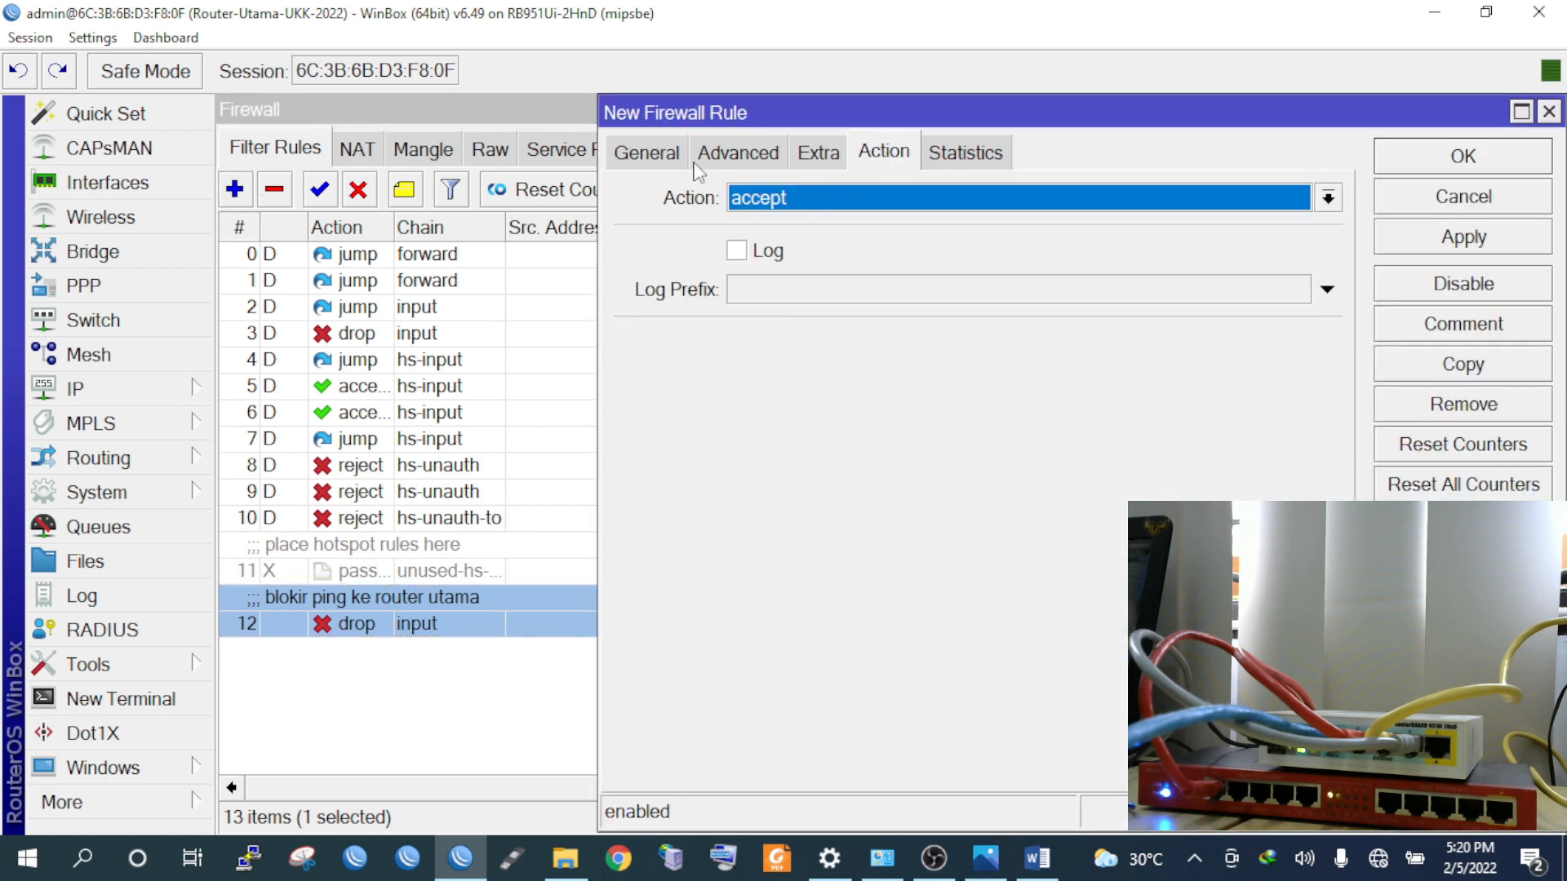
pyautogui.click(633, 149)
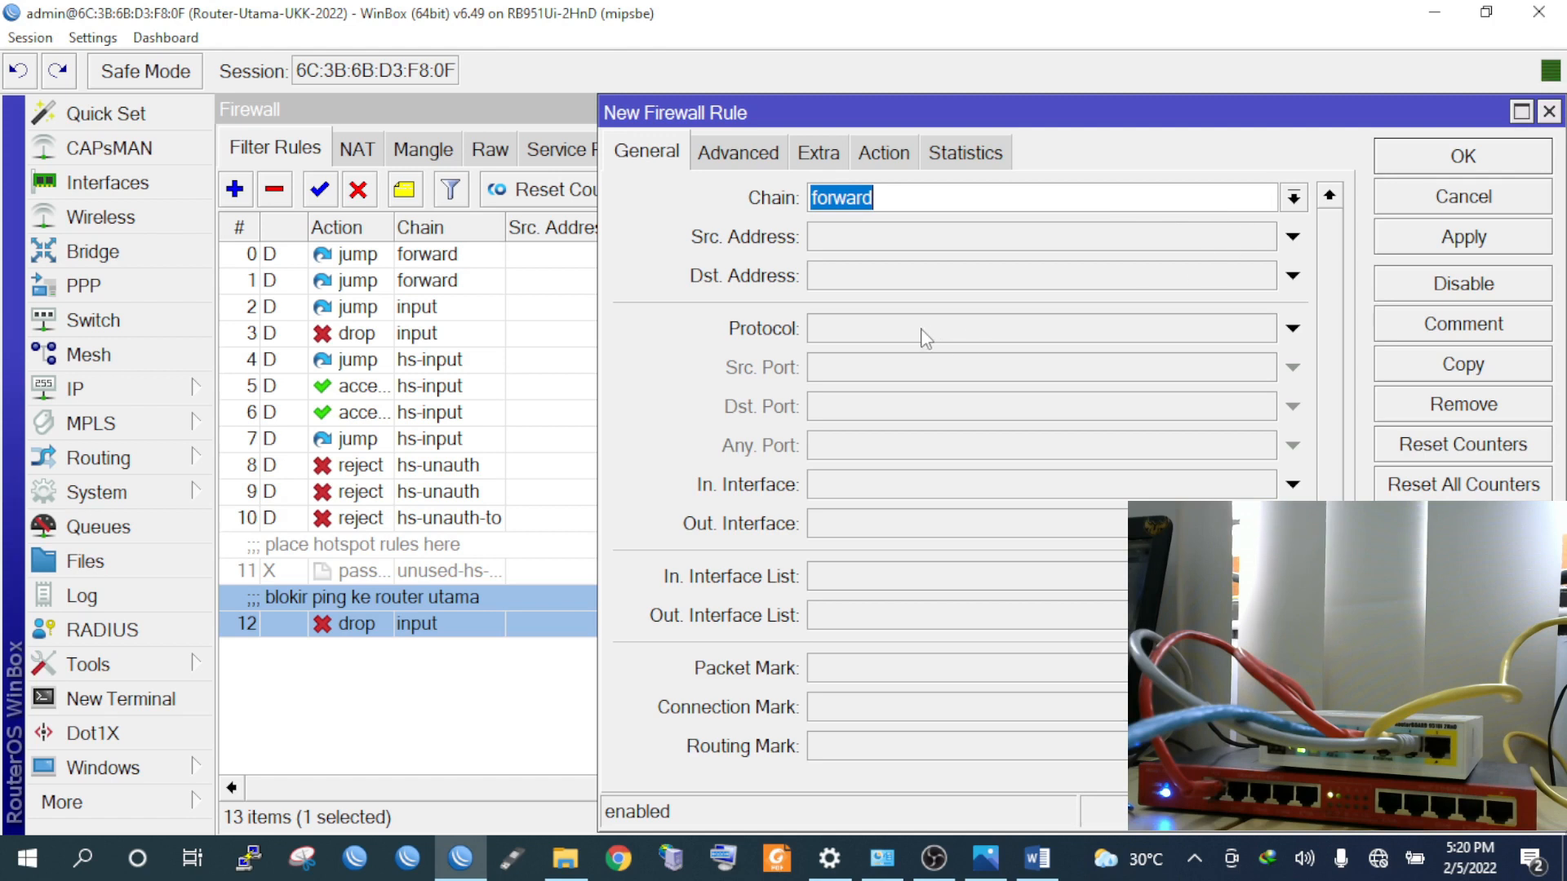
pyautogui.click(889, 331)
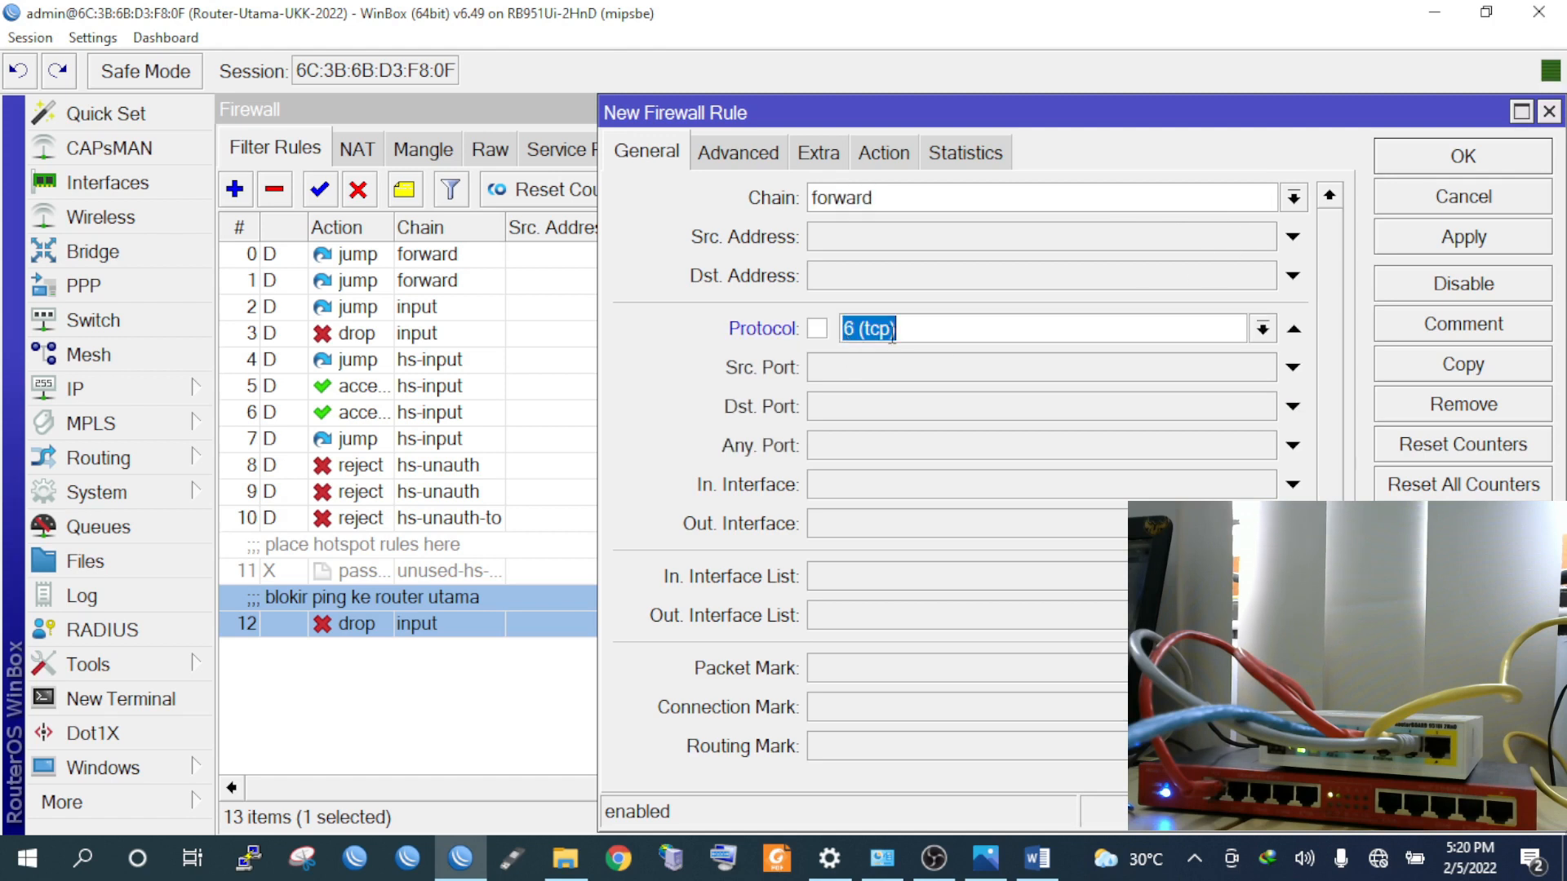
pyautogui.click(848, 415)
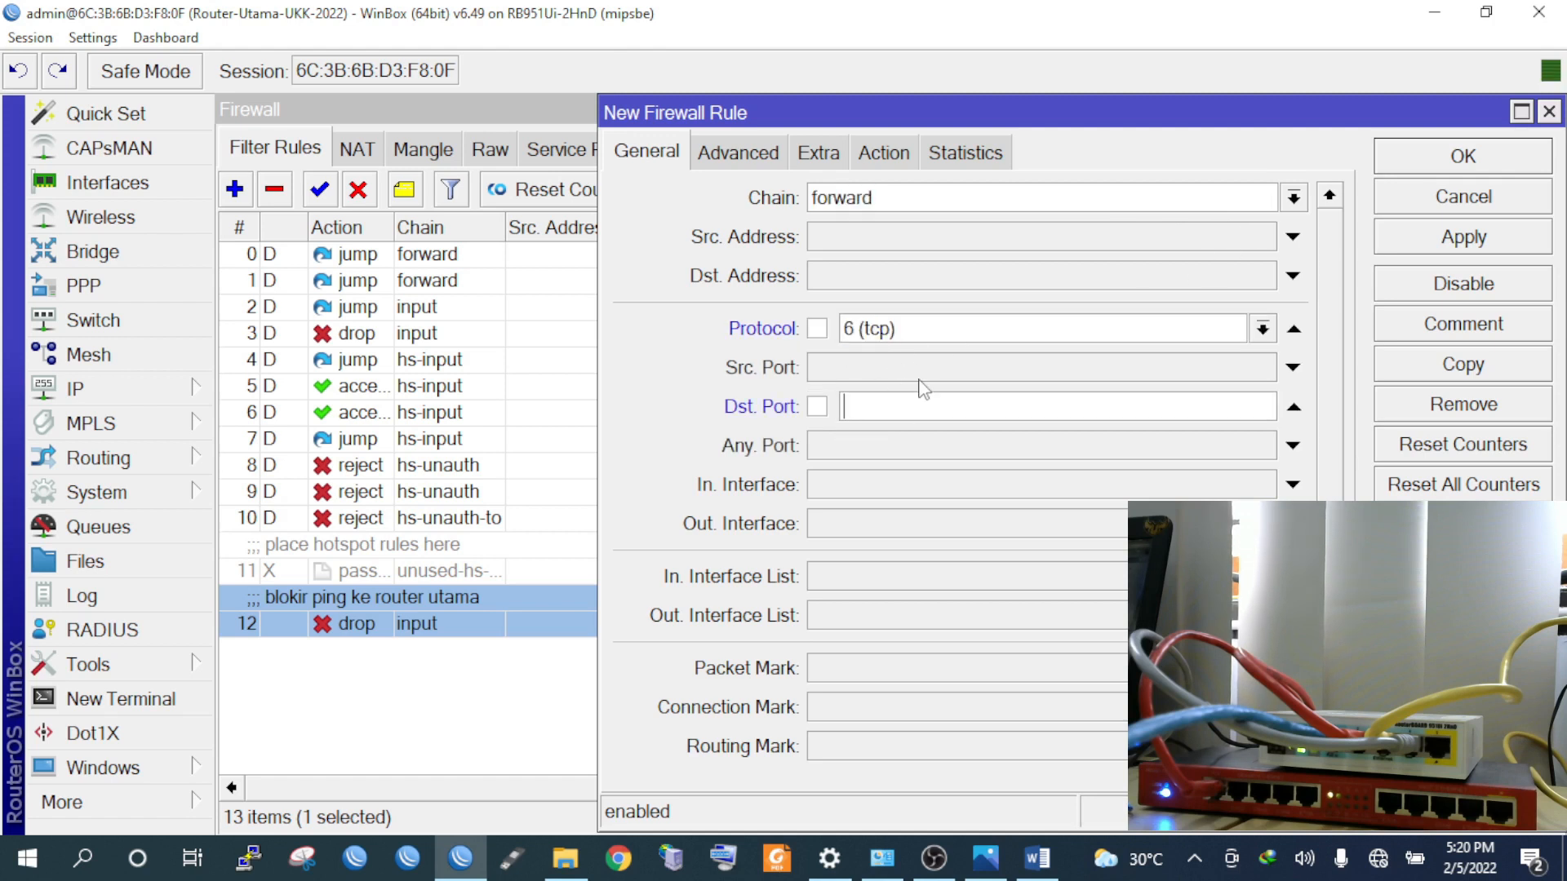
pyautogui.write('80,44')
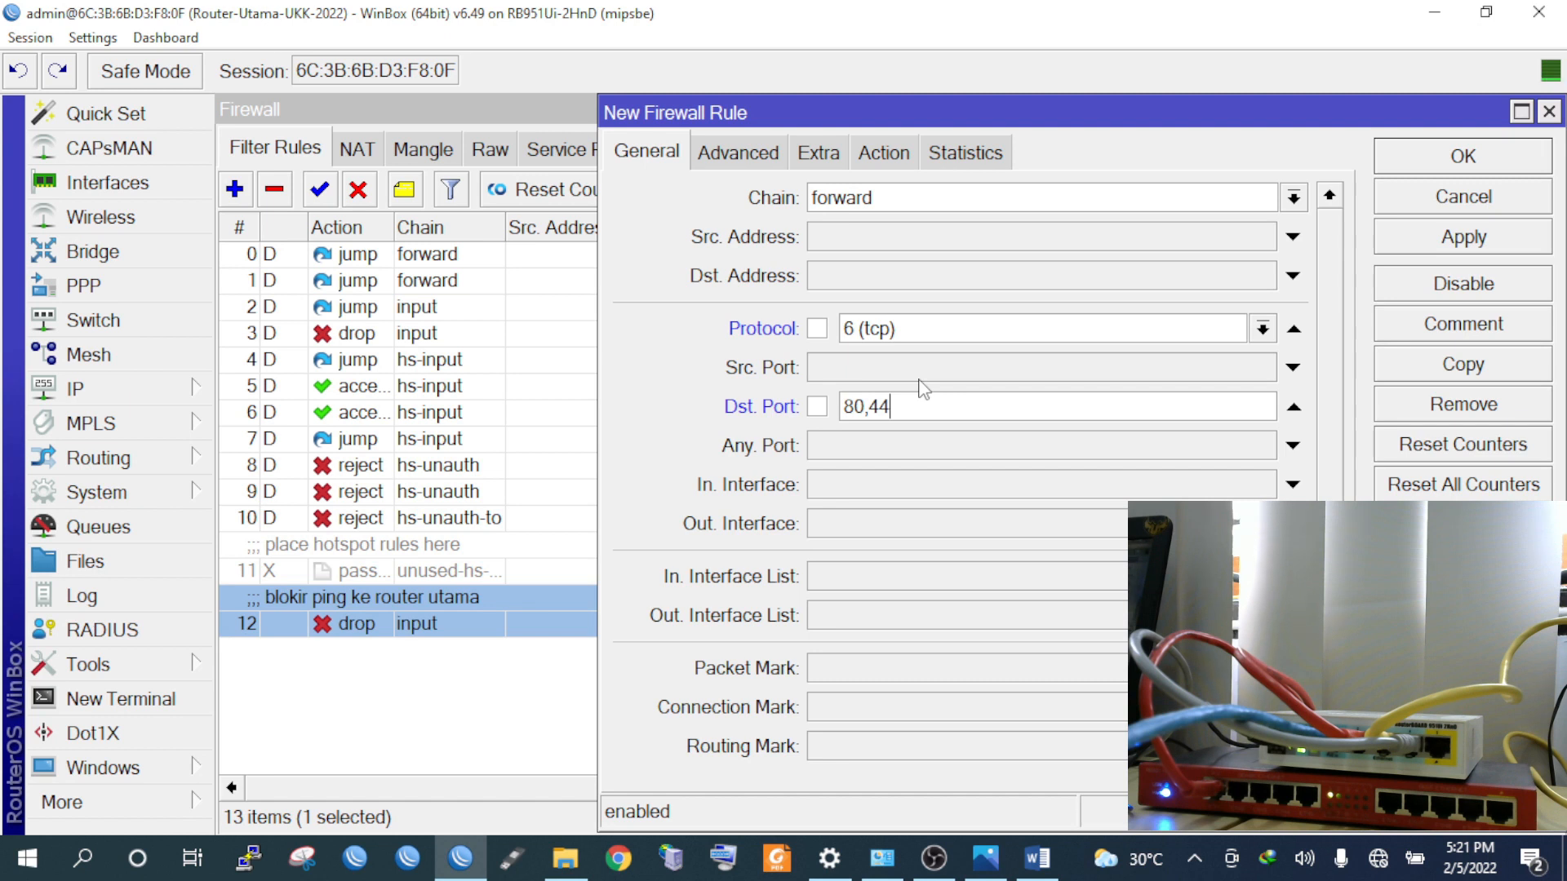
pyautogui.write('3')
pyautogui.click(898, 522)
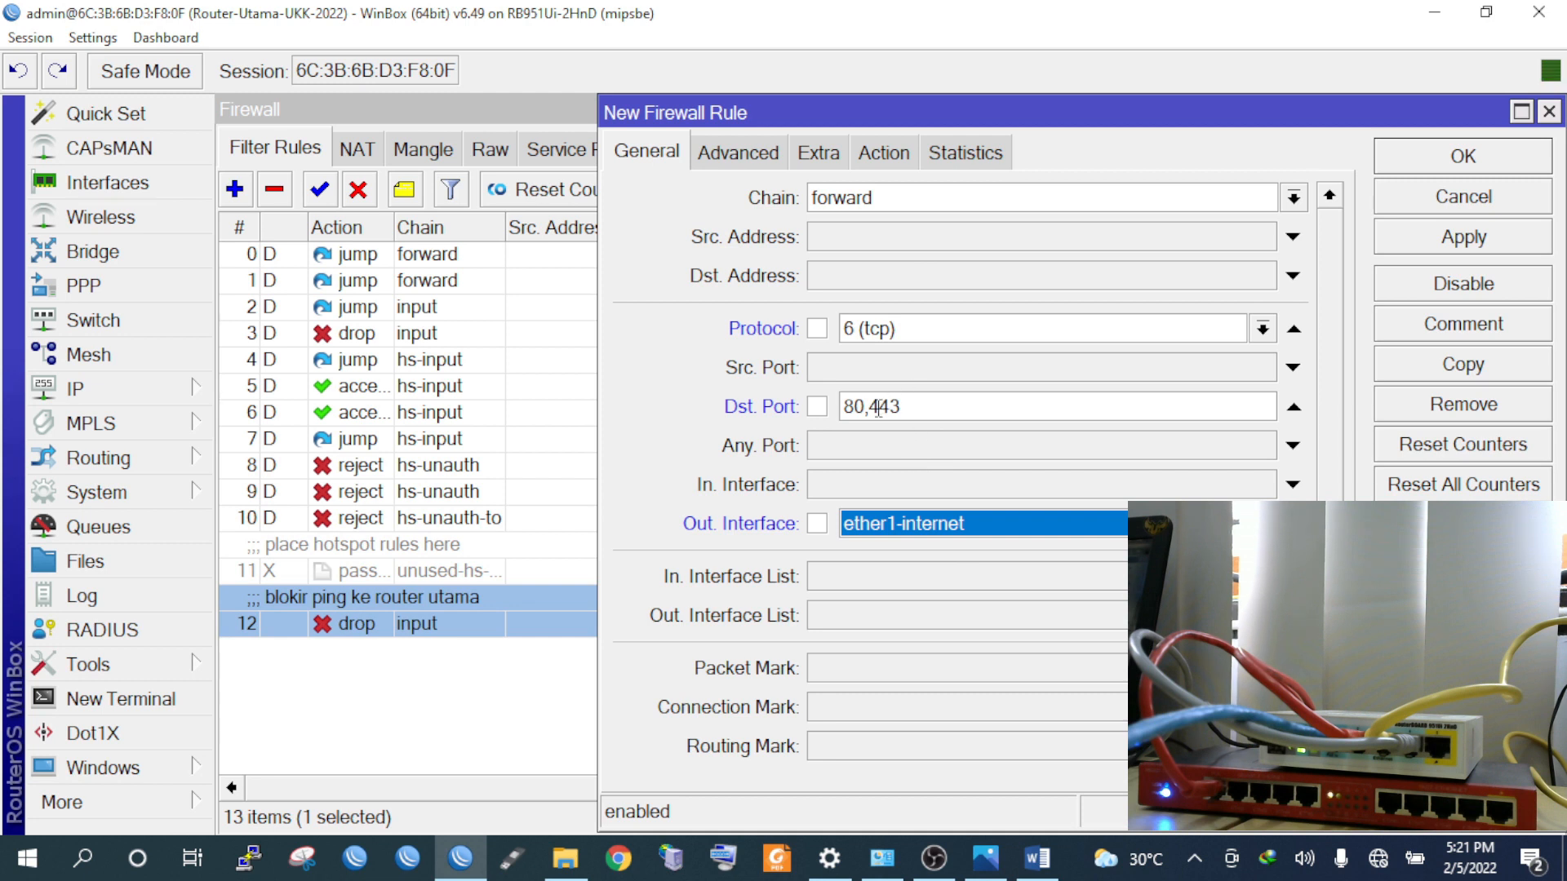
pyautogui.moveTo(935, 410); pyautogui.dragTo(839, 406)
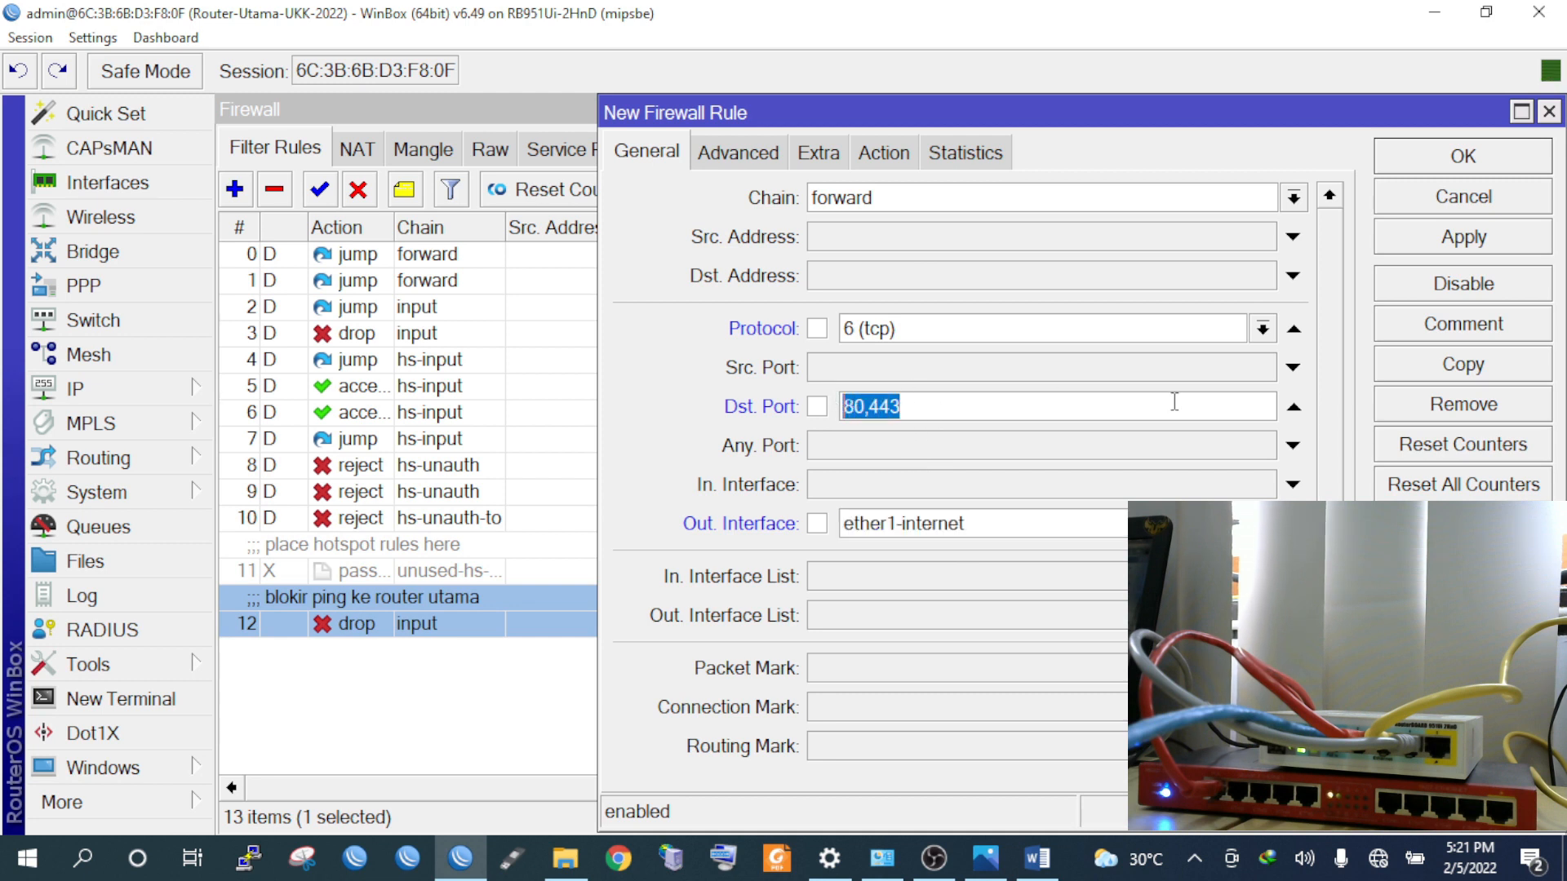
pyautogui.write('80')
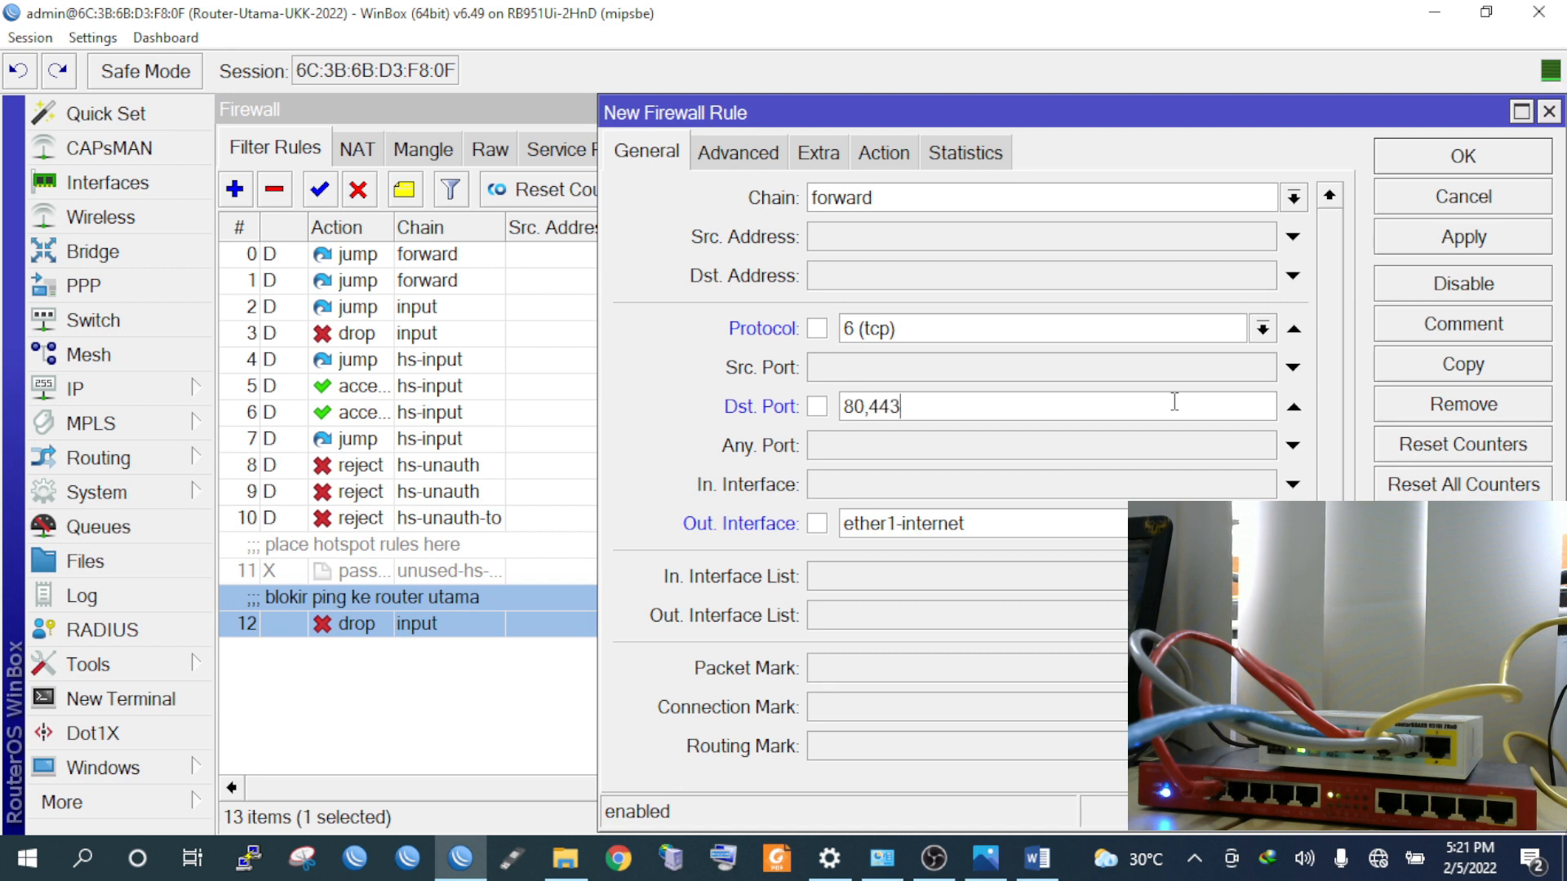
# Set the rule's action to drop and enable Advanced content matching
pyautogui.click(887, 152)
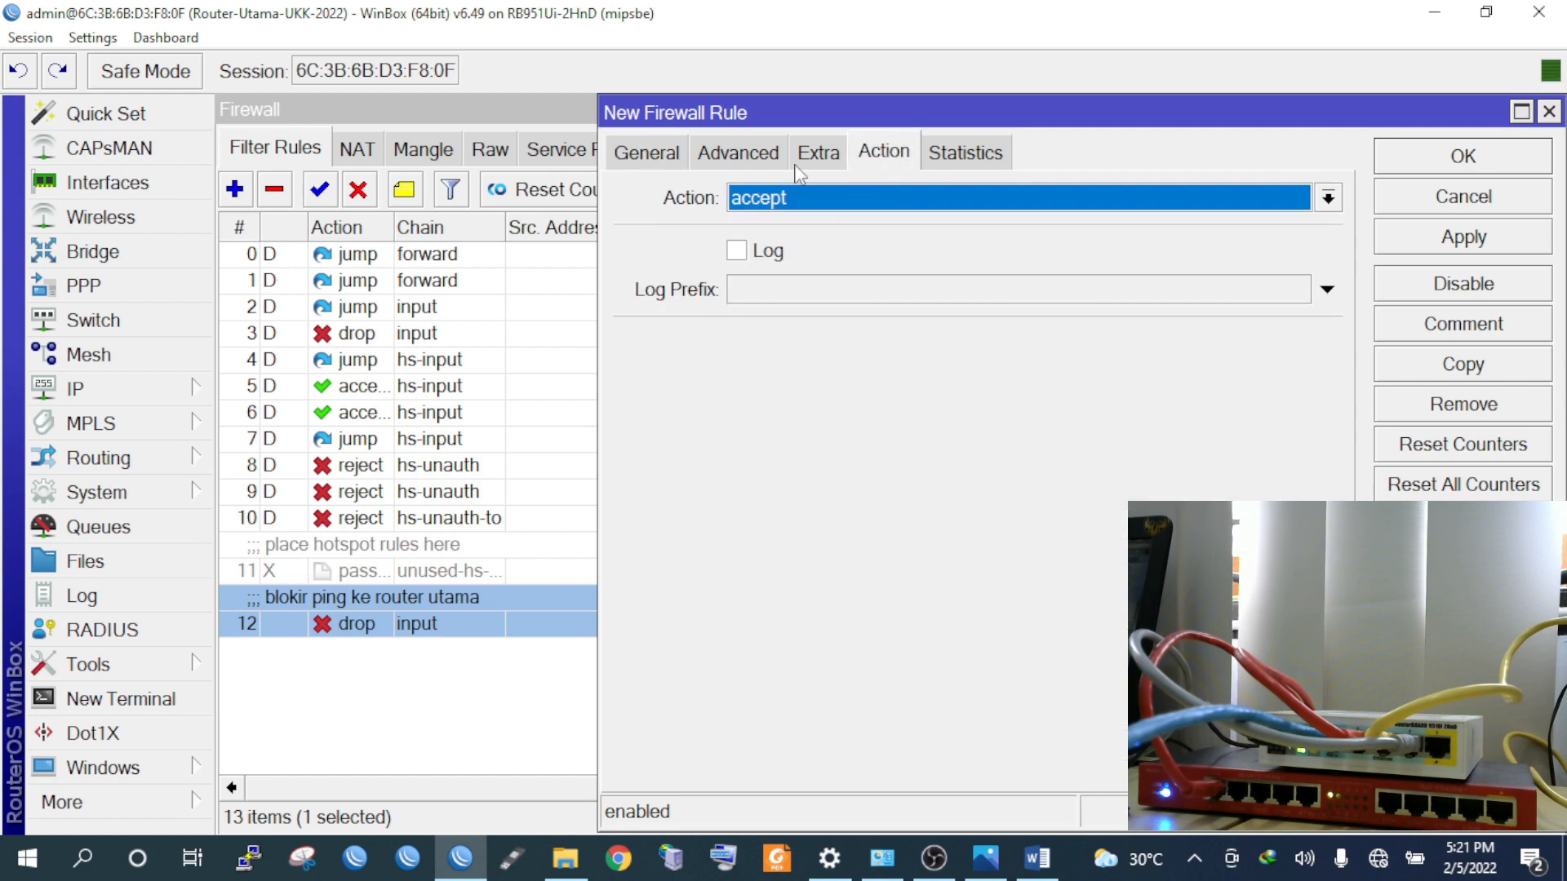
pyautogui.click(829, 198)
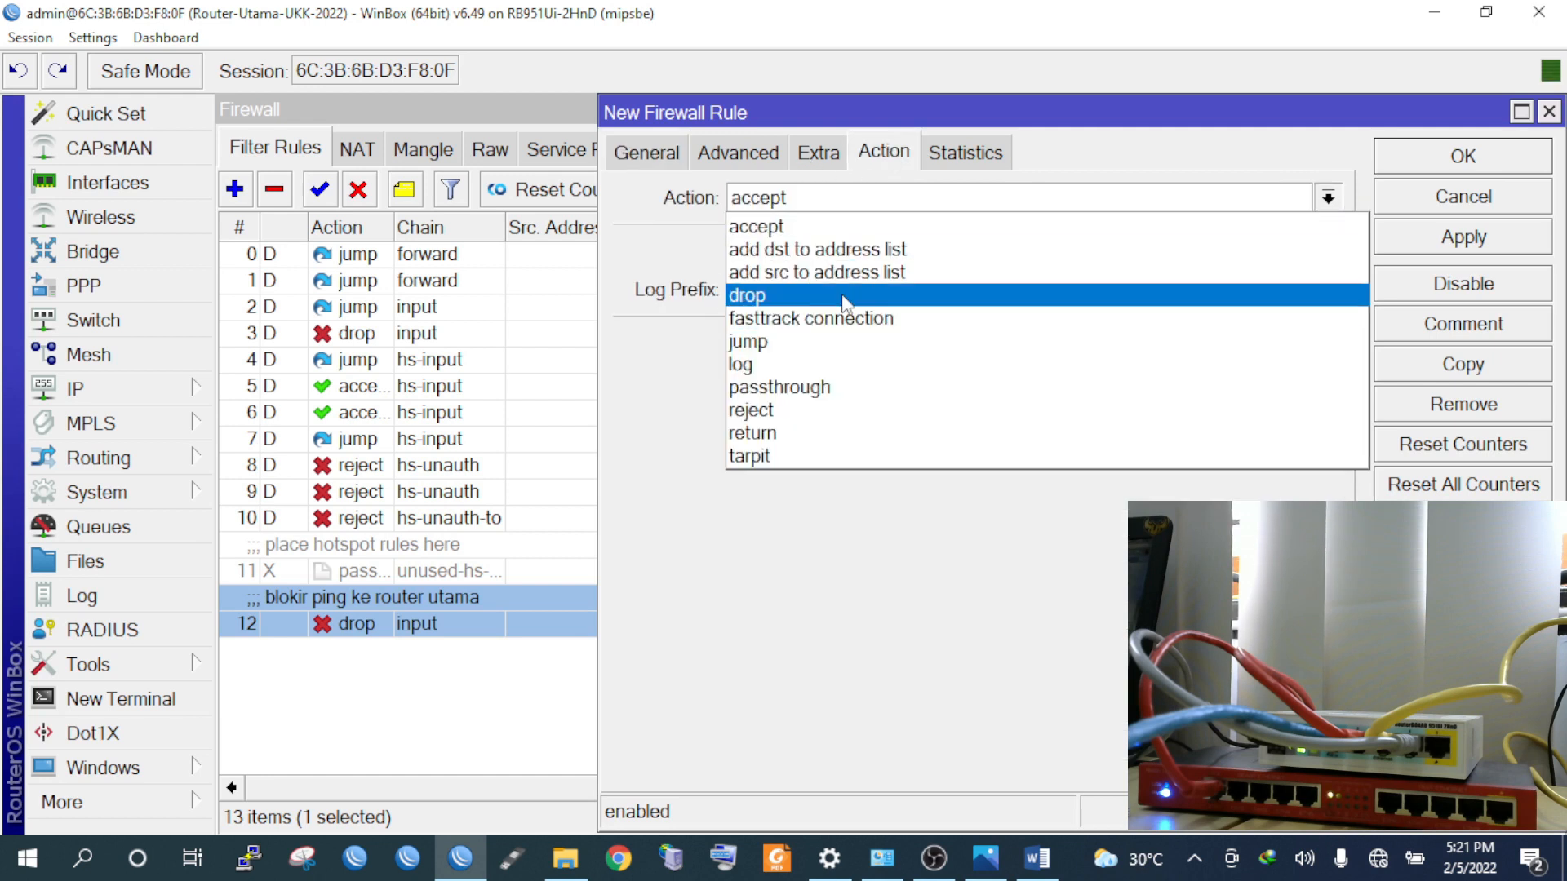
pyautogui.click(816, 295)
pyautogui.click(756, 157)
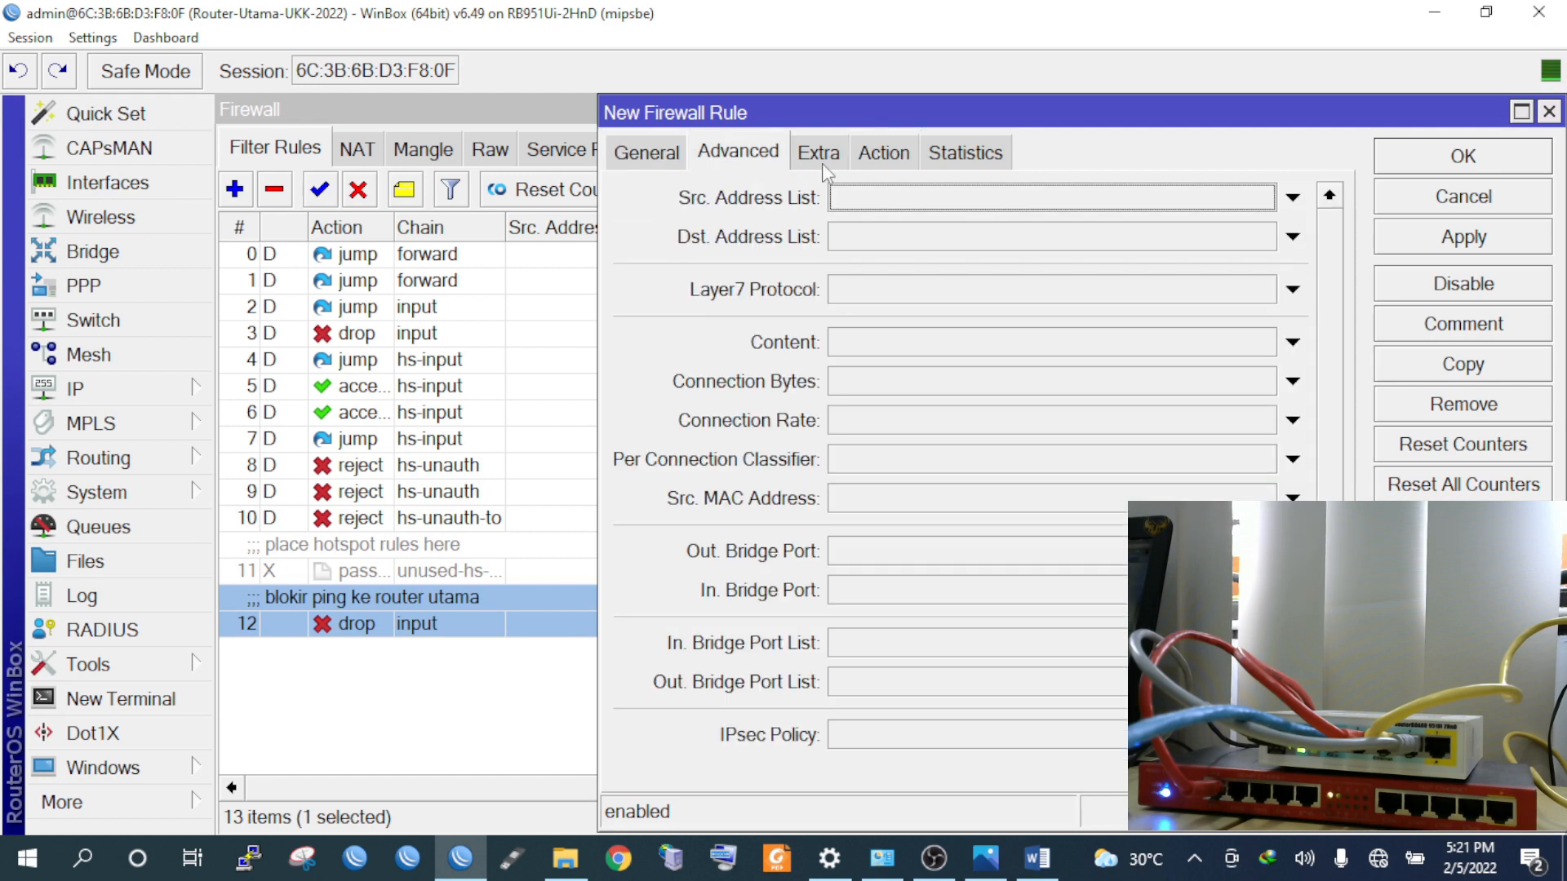
pyautogui.click(850, 345)
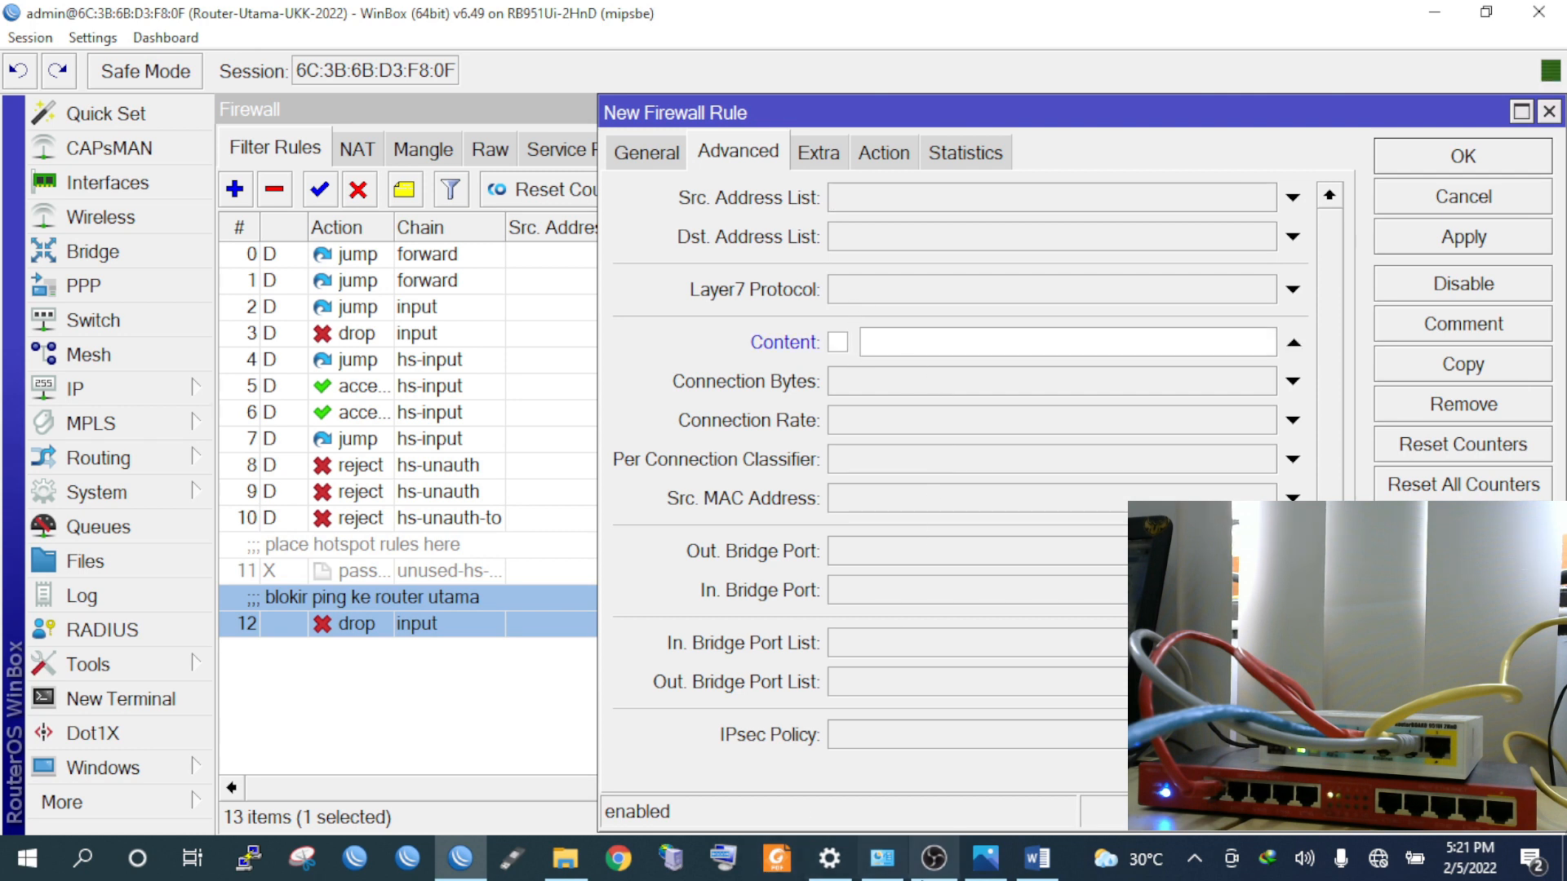
pyautogui.click(1037, 857)
# Copy the site address lspsmkn1cibinong.com from task 6 of the exam sheet
pyautogui.scroll(8, 779, 480)
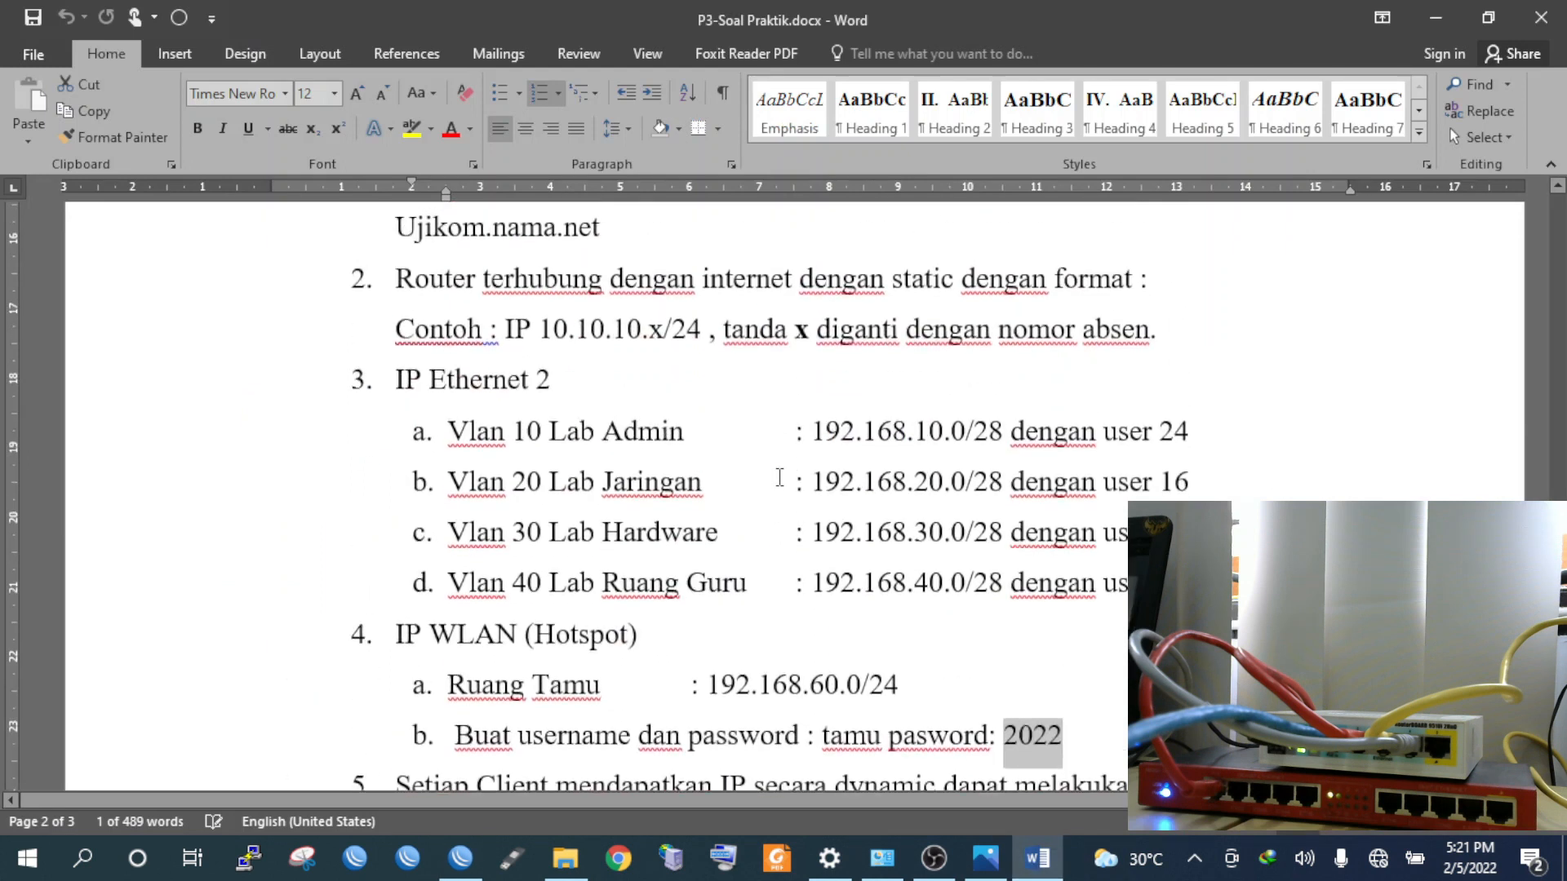
pyautogui.scroll(2, 779, 480)
pyautogui.scroll(-15, 776, 482)
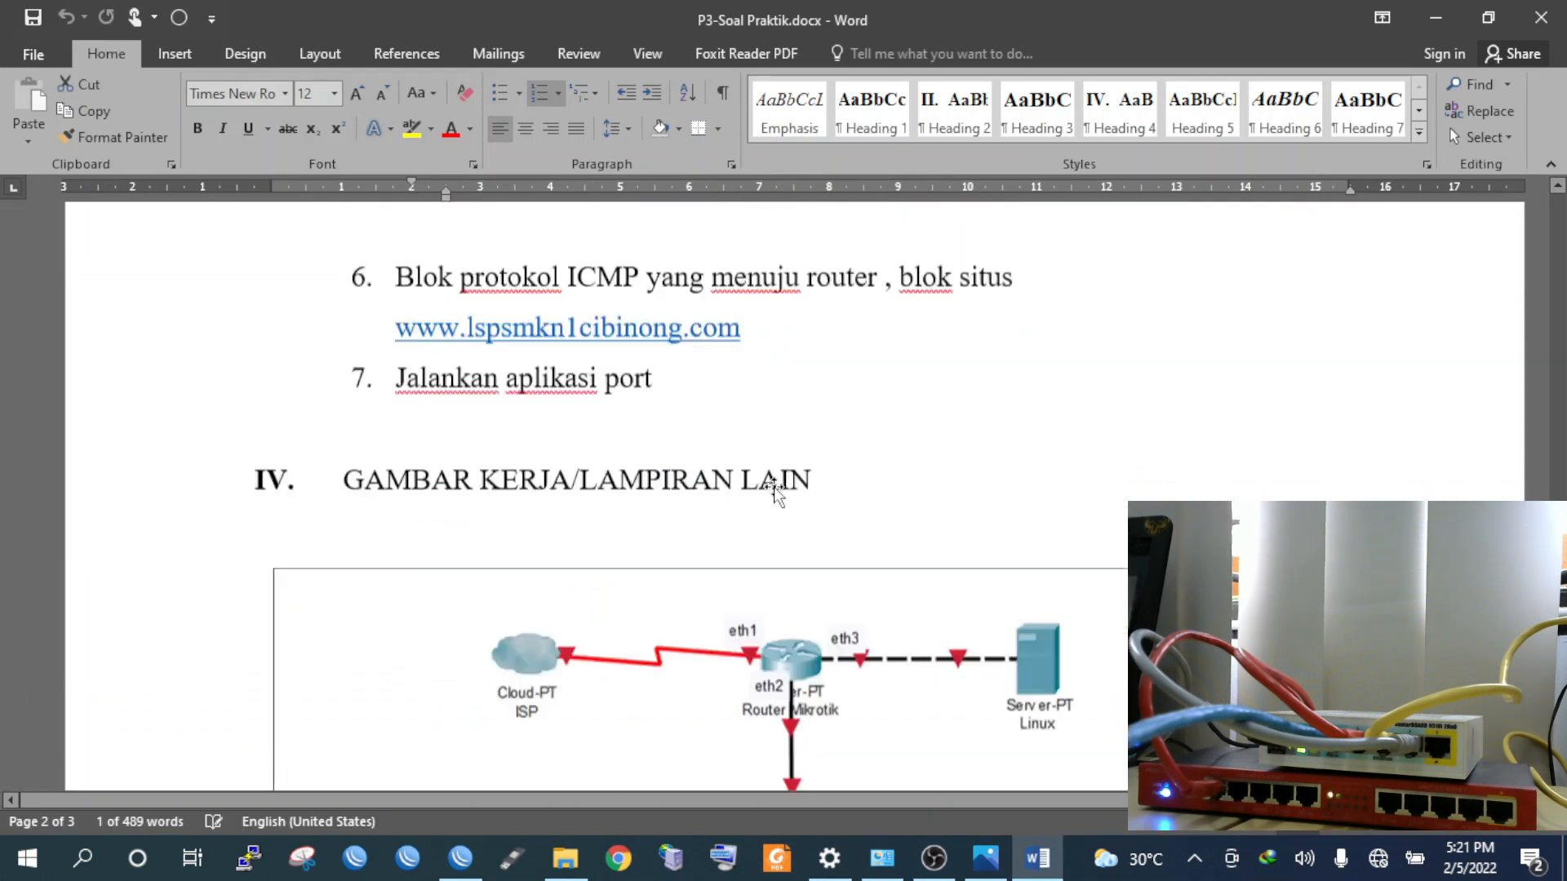
pyautogui.scroll(2, 773, 469)
pyautogui.moveTo(743, 512); pyautogui.dragTo(466, 512)
pyautogui.hotkey('ctrl', 'c')
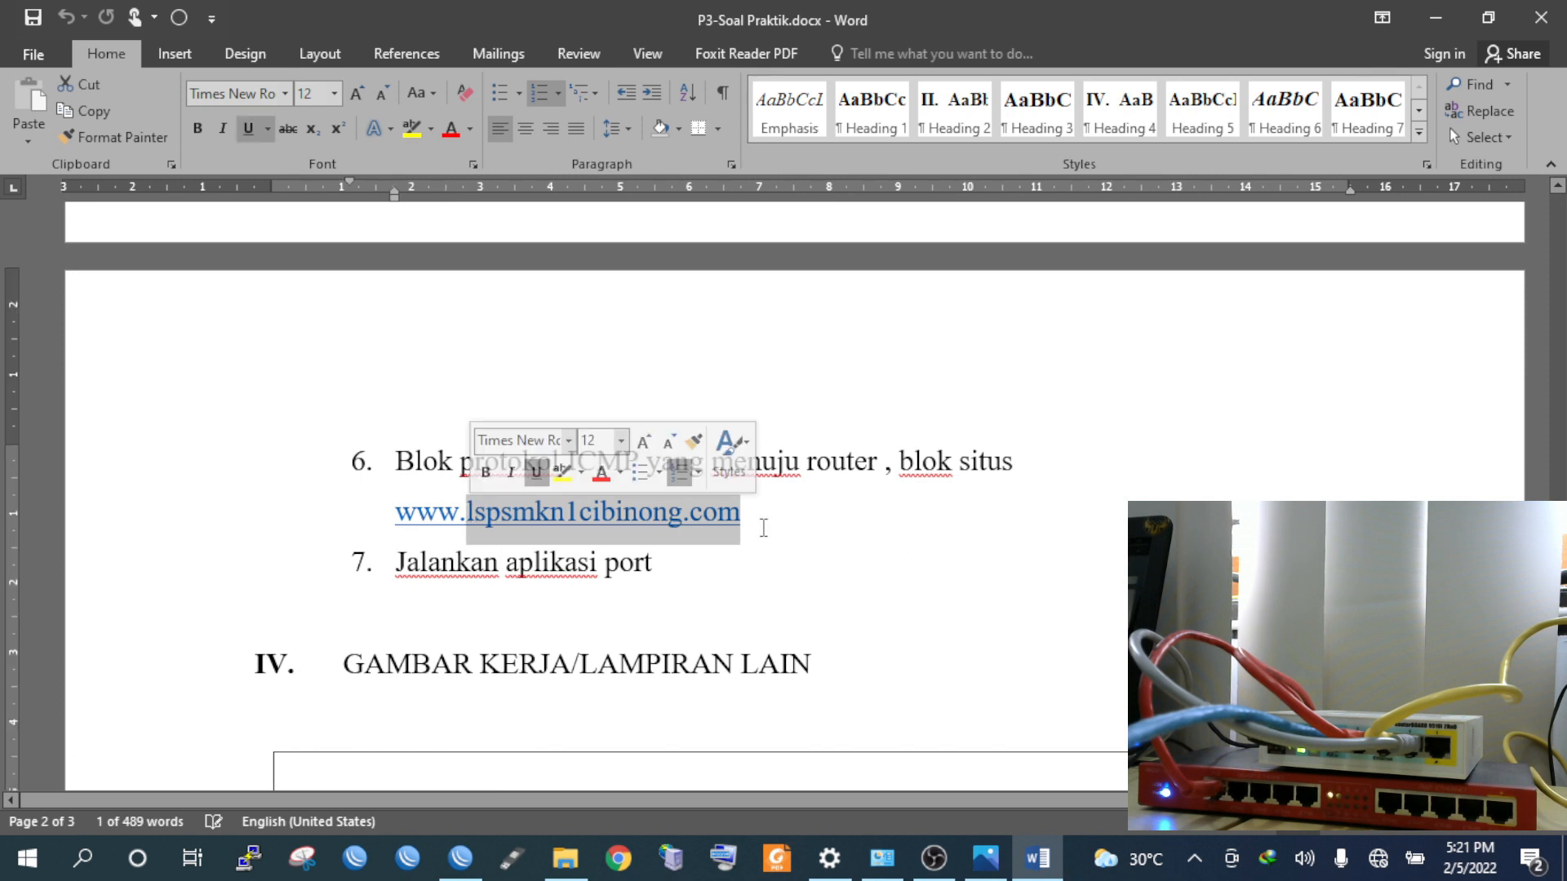
pyautogui.hotkey('alt', 'Tab')
pyautogui.click(940, 340)
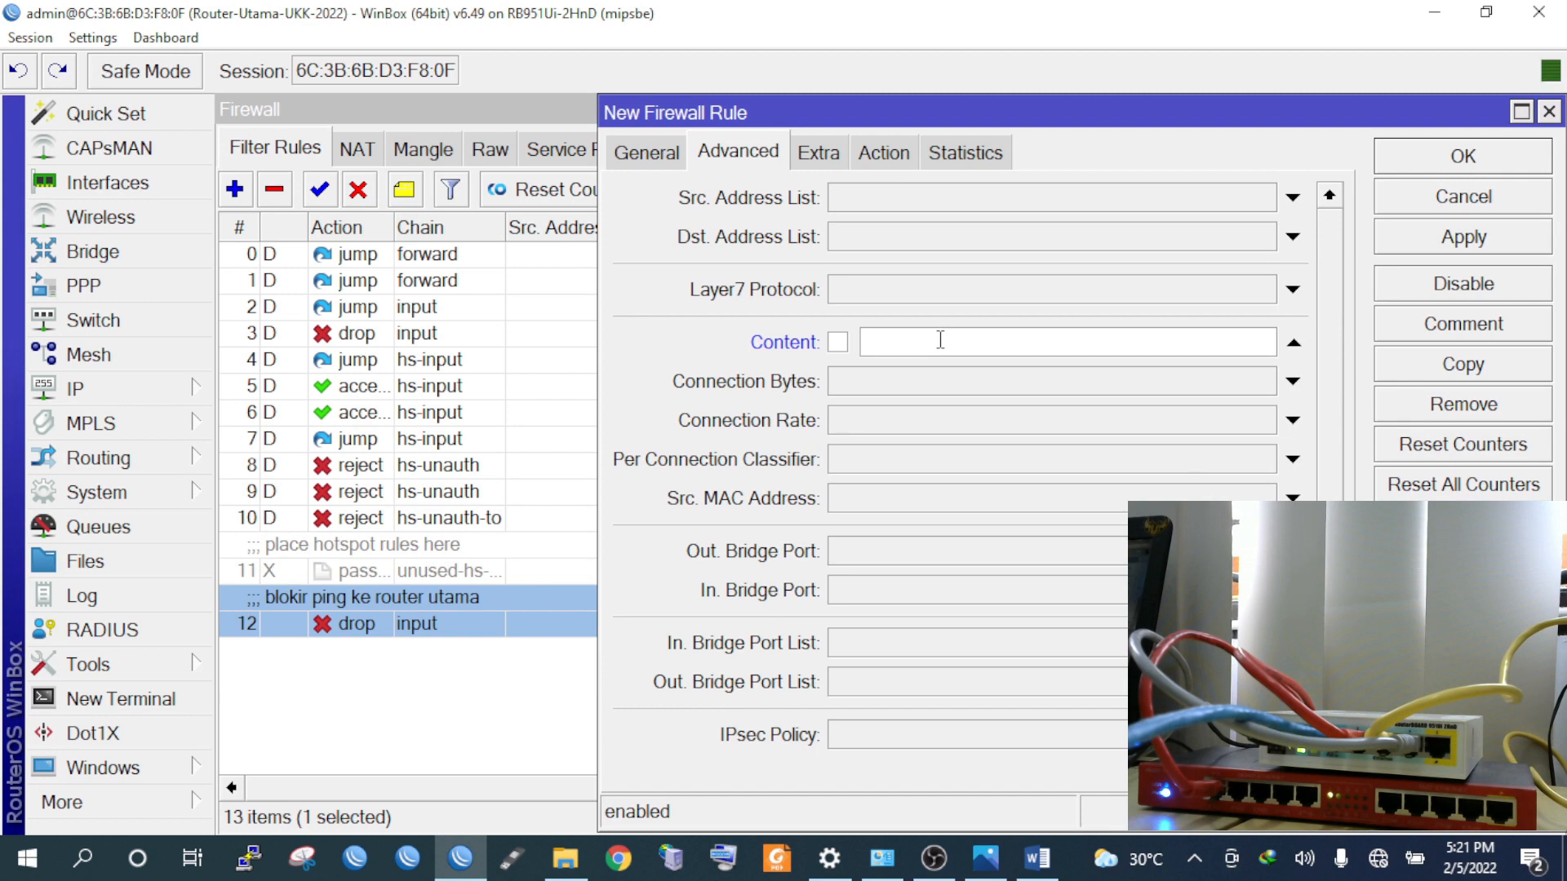
# Paste lspsmkn1cibinong.com as the content match and comment the rule 'blokir alamat situs'
pyautogui.rightClick(949, 343)
pyautogui.click(976, 409)
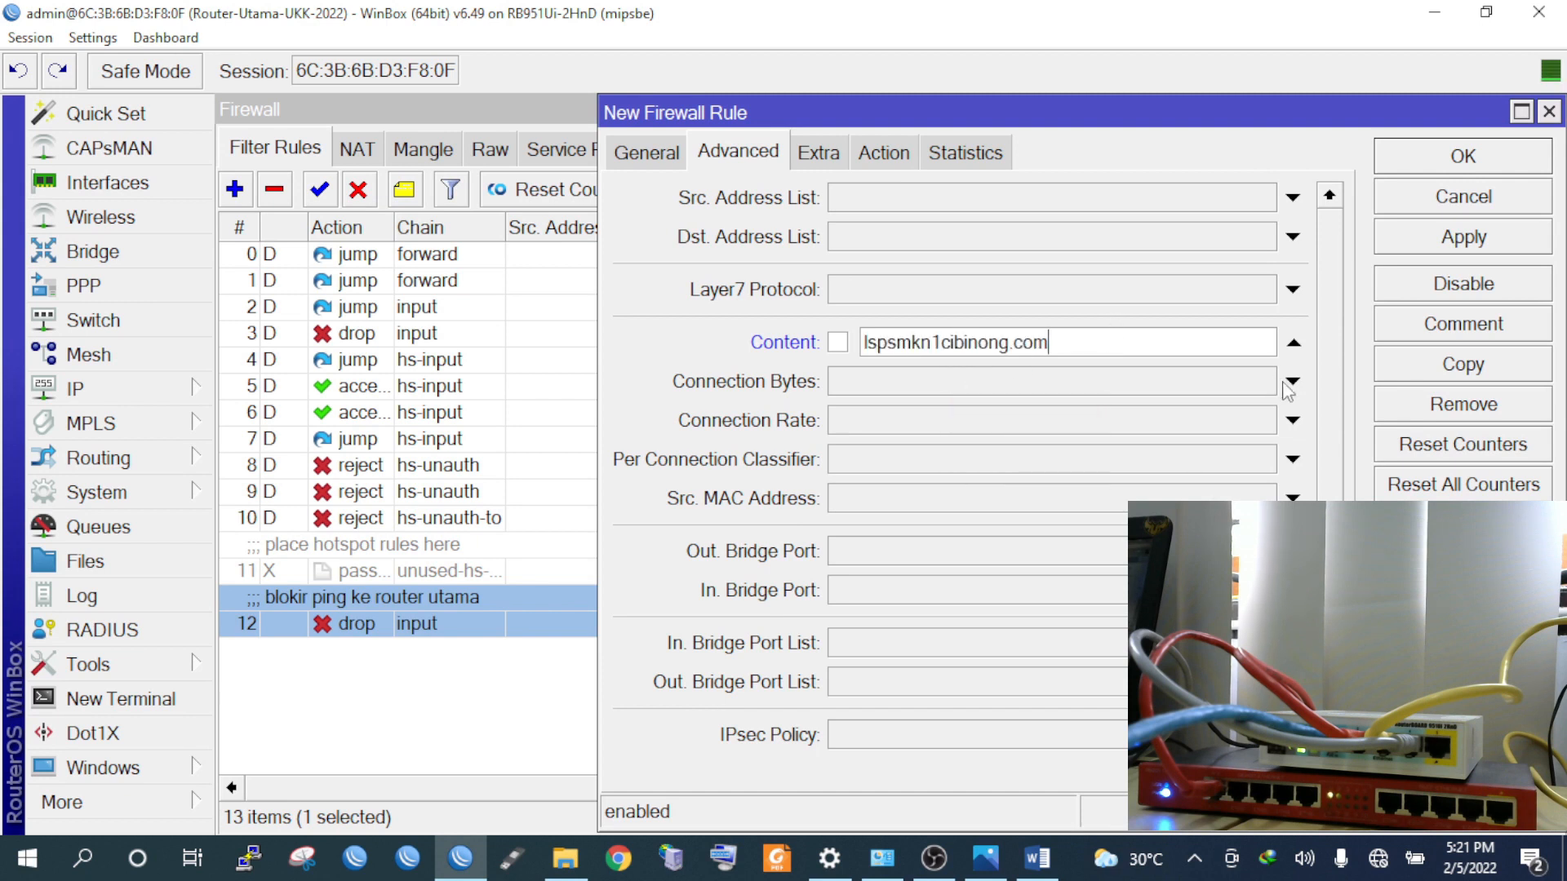
pyautogui.click(1466, 336)
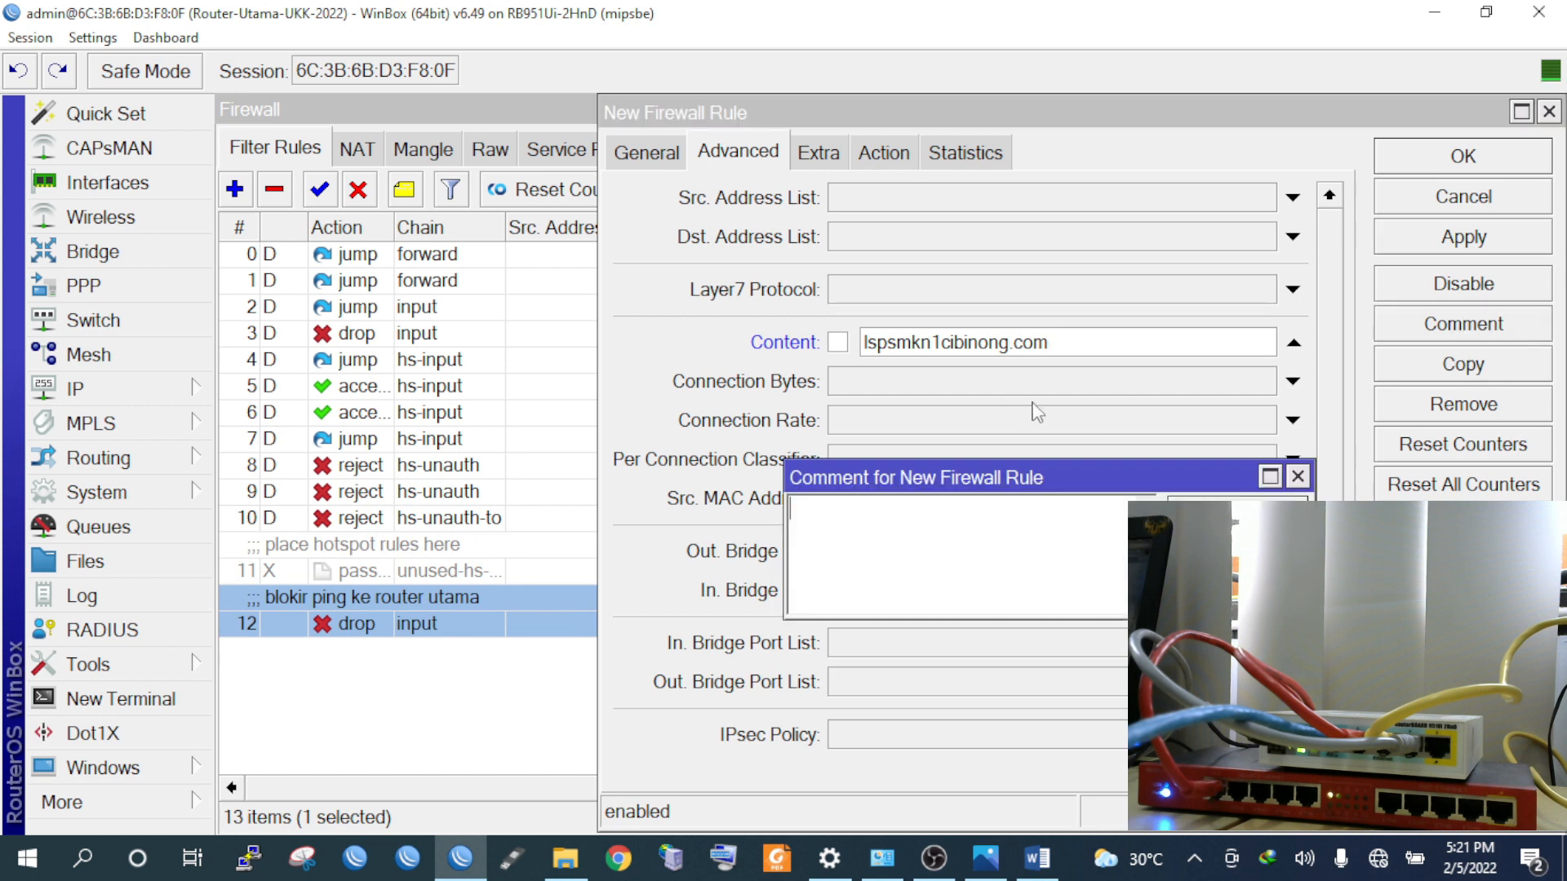
pyautogui.write('blokir alamt')
pyautogui.press('BackSpace')
pyautogui.press('BackSpace')
pyautogui.write('art')
pyautogui.press('BackSpace')
pyautogui.press('BackSpace')
pyautogui.write('t ')
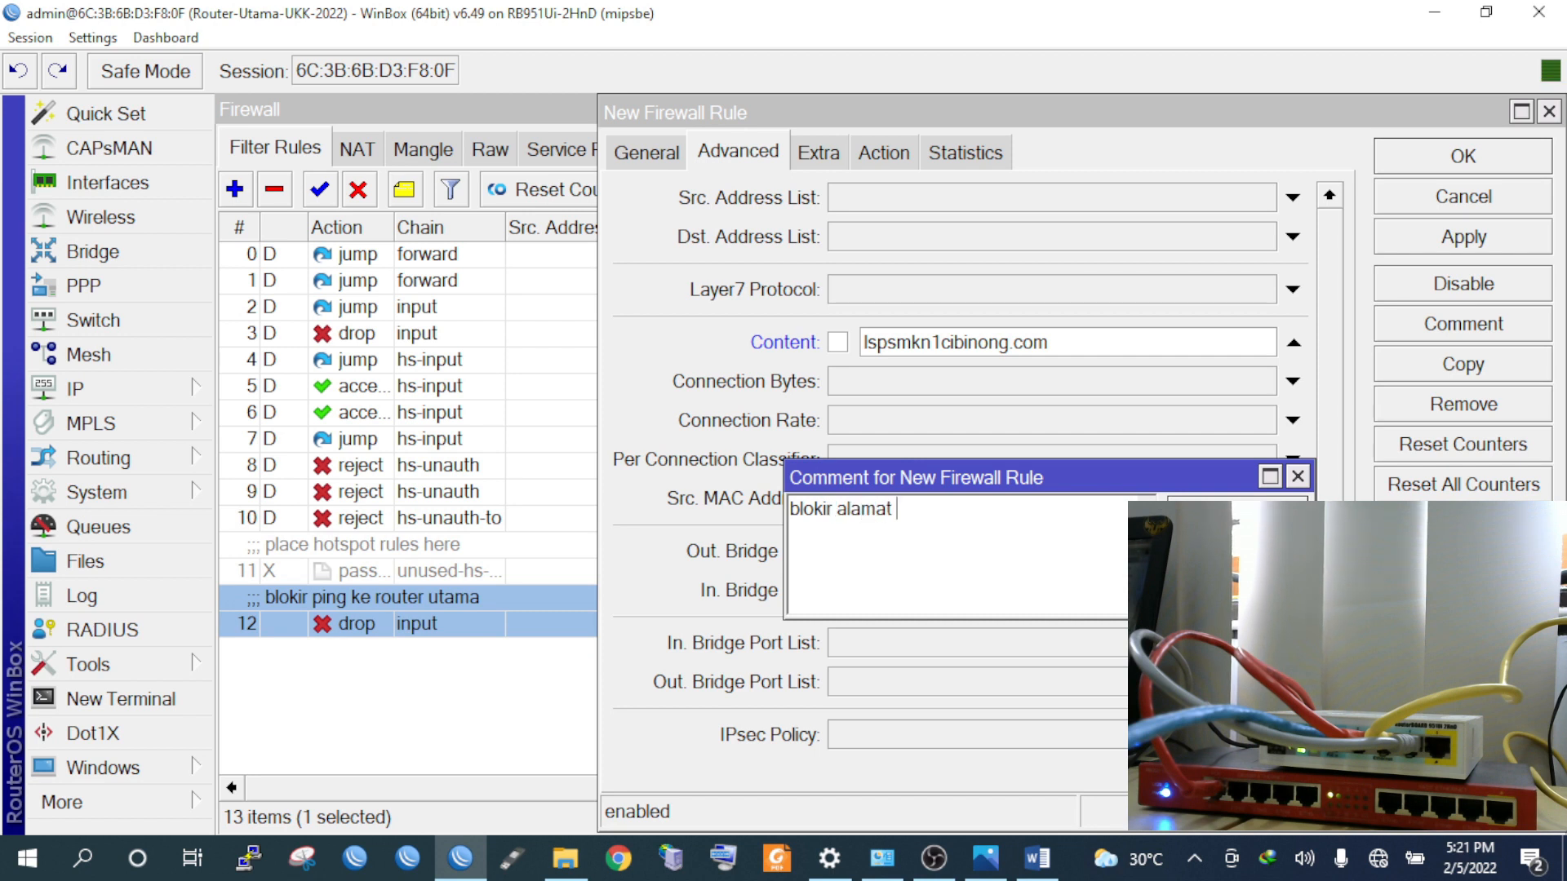
pyautogui.write('w')
pyautogui.press('BackSpace')
pyautogui.write('situs')
pyautogui.click(1213, 500)
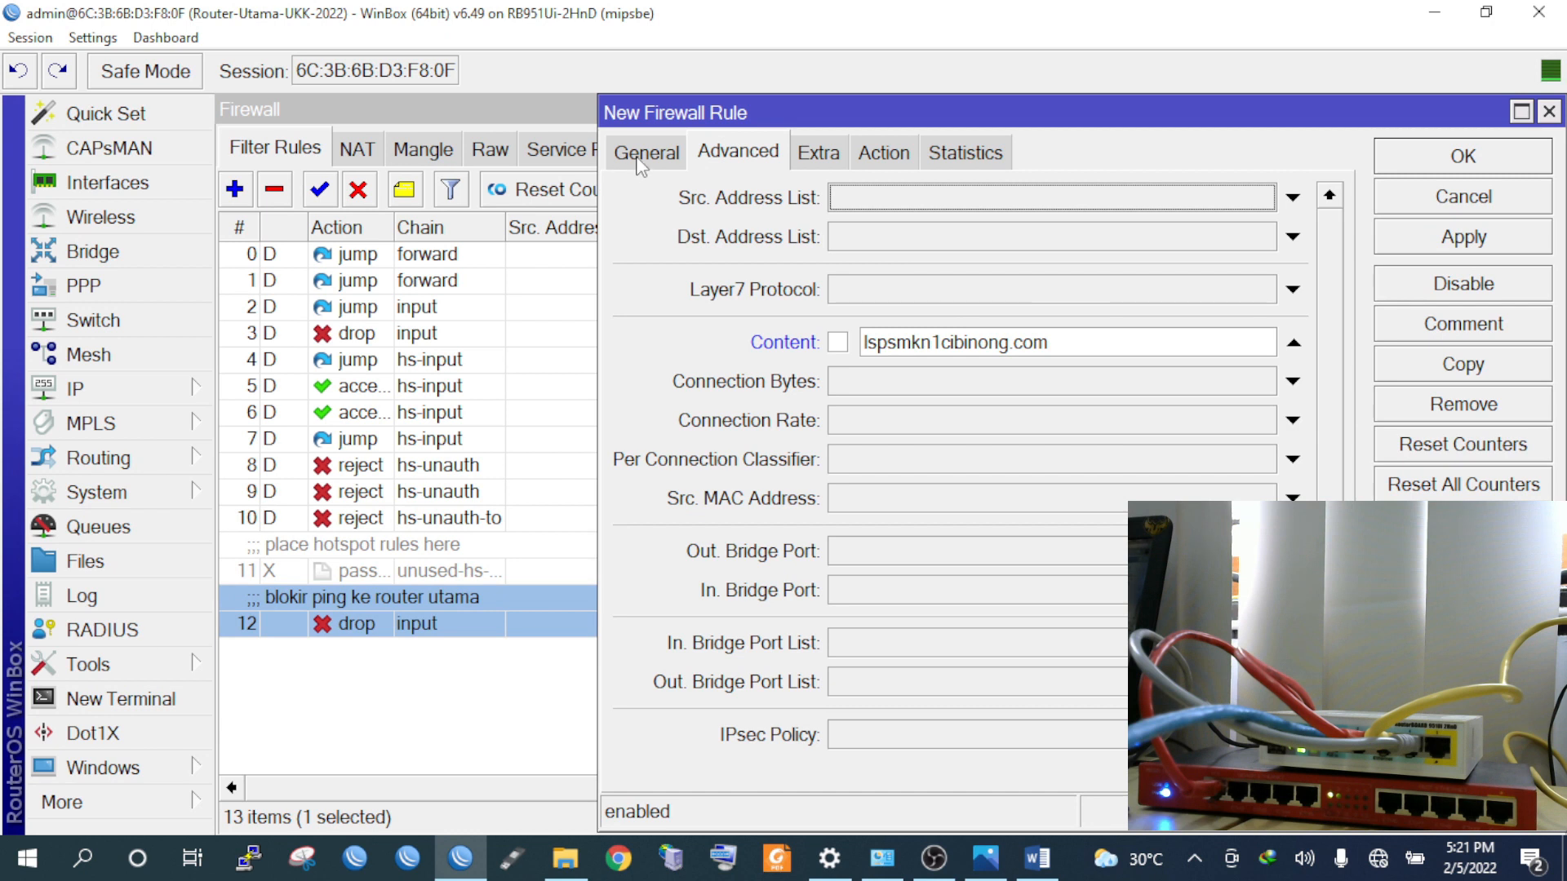
# Review the rule's general, advanced and action settings and save it as rule 13
pyautogui.click(642, 159)
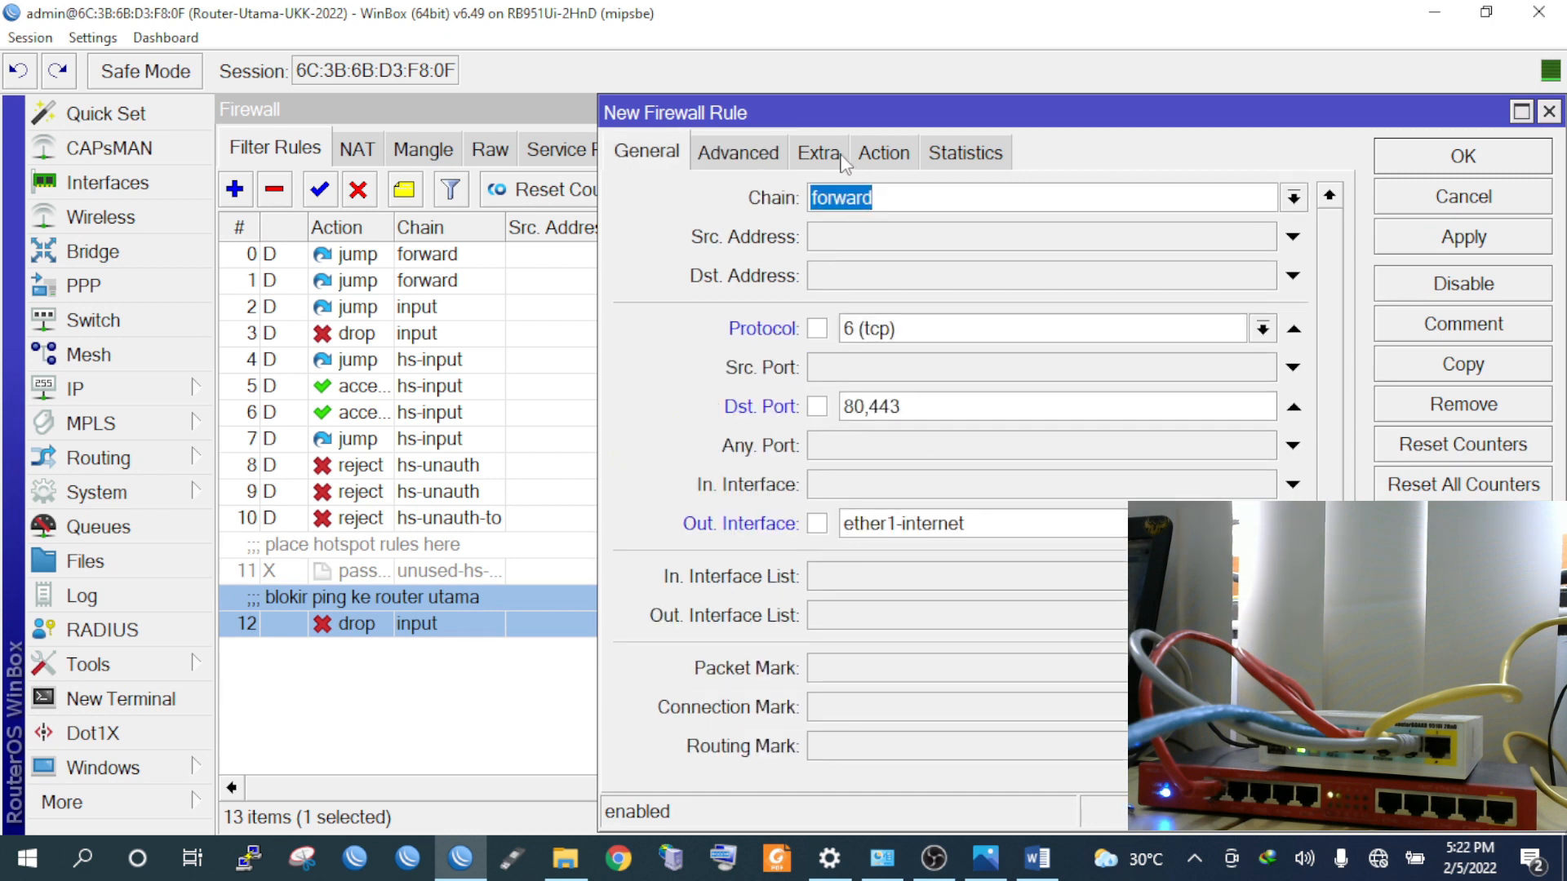
pyautogui.click(783, 159)
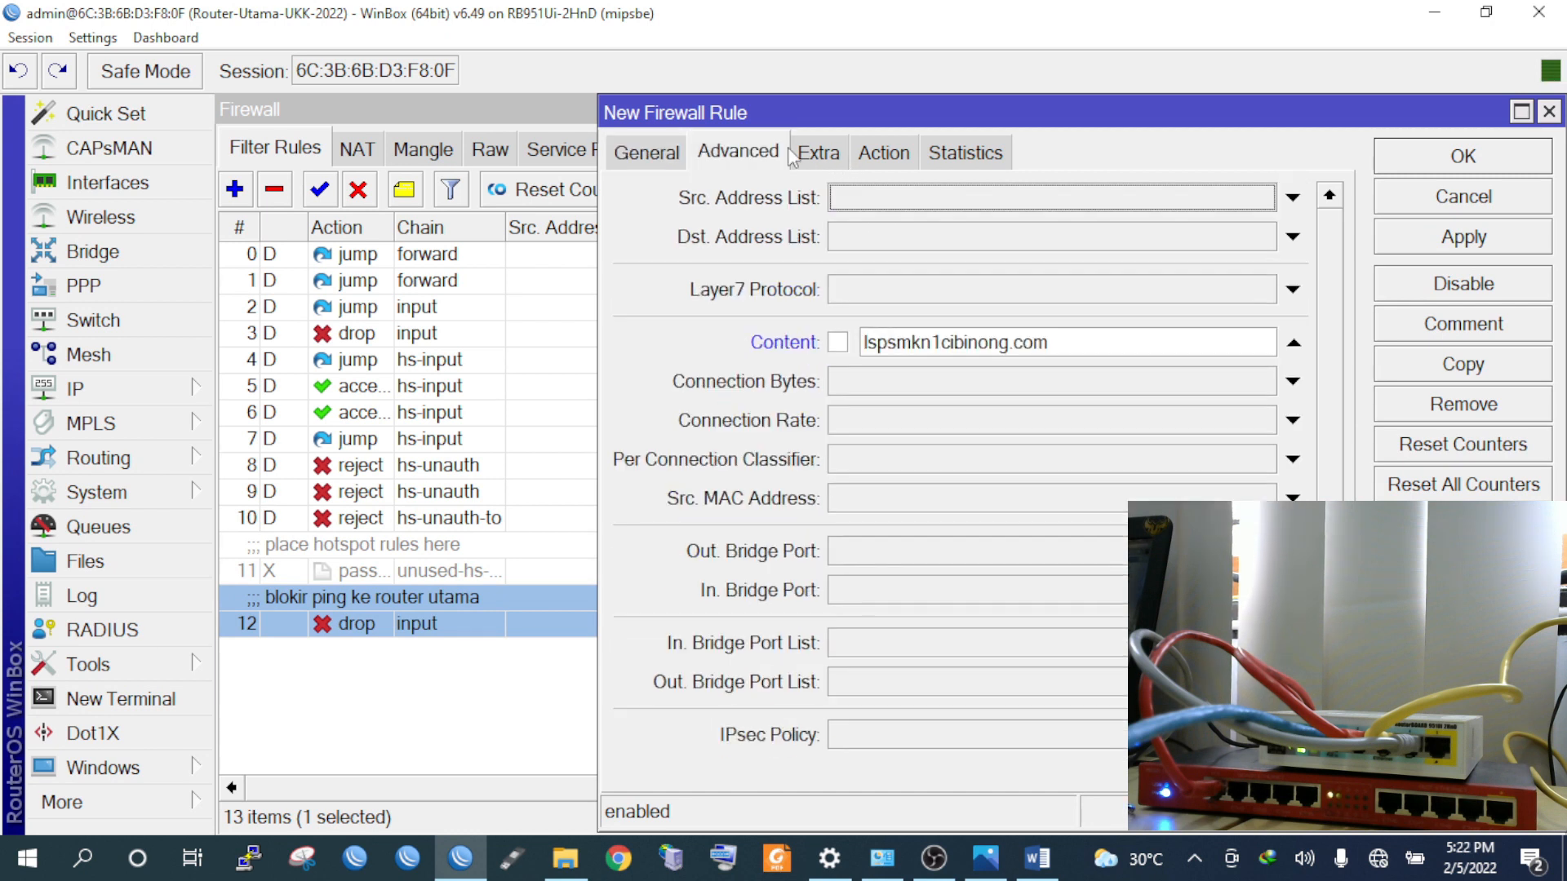
pyautogui.click(898, 155)
pyautogui.click(1433, 248)
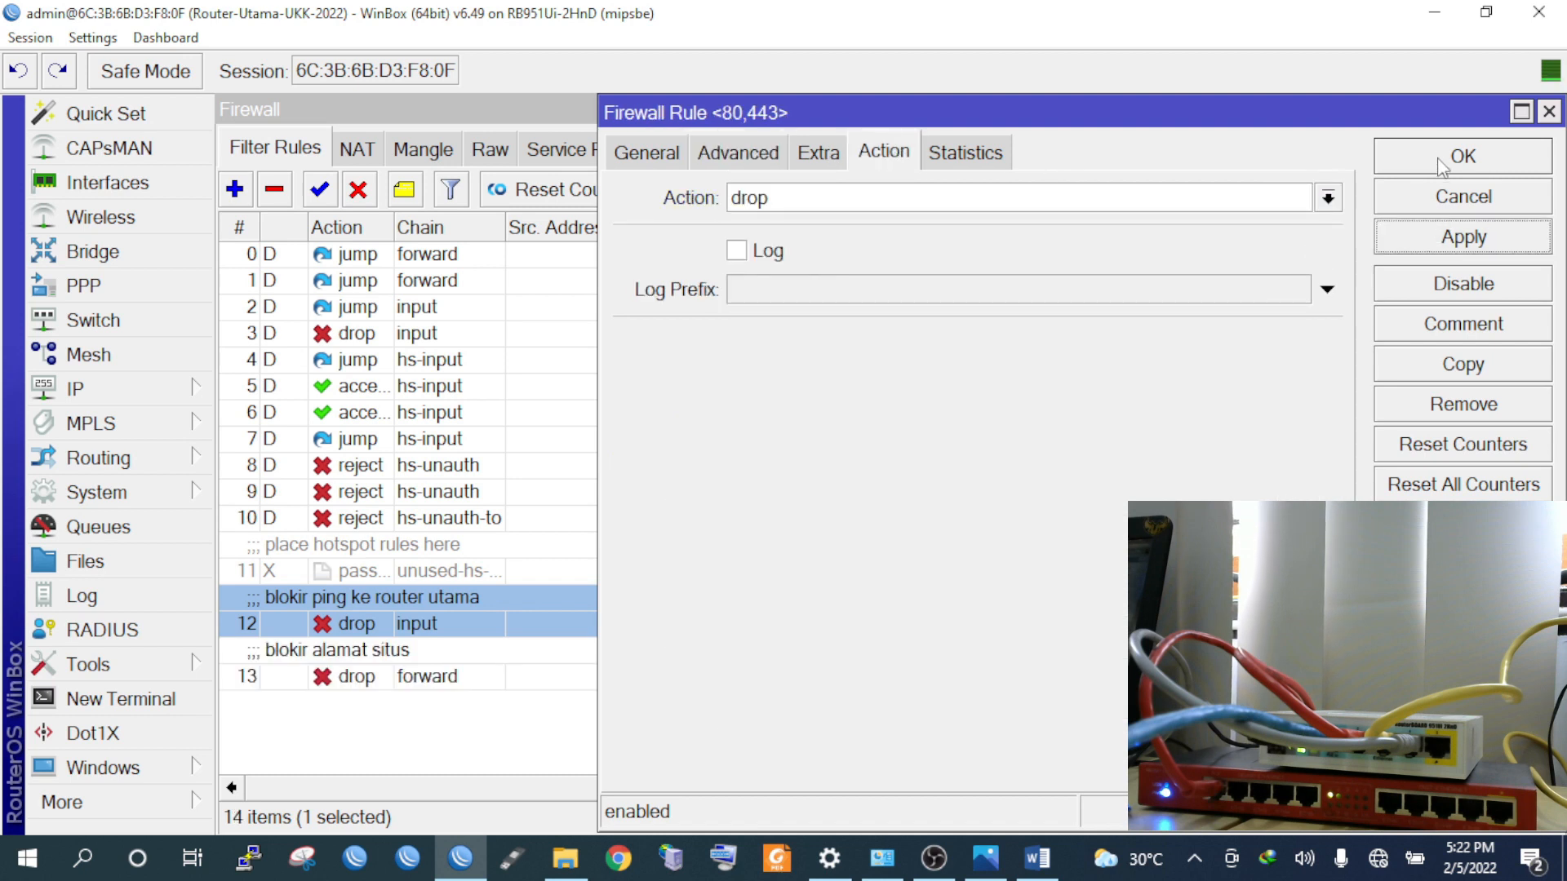
pyautogui.click(1442, 168)
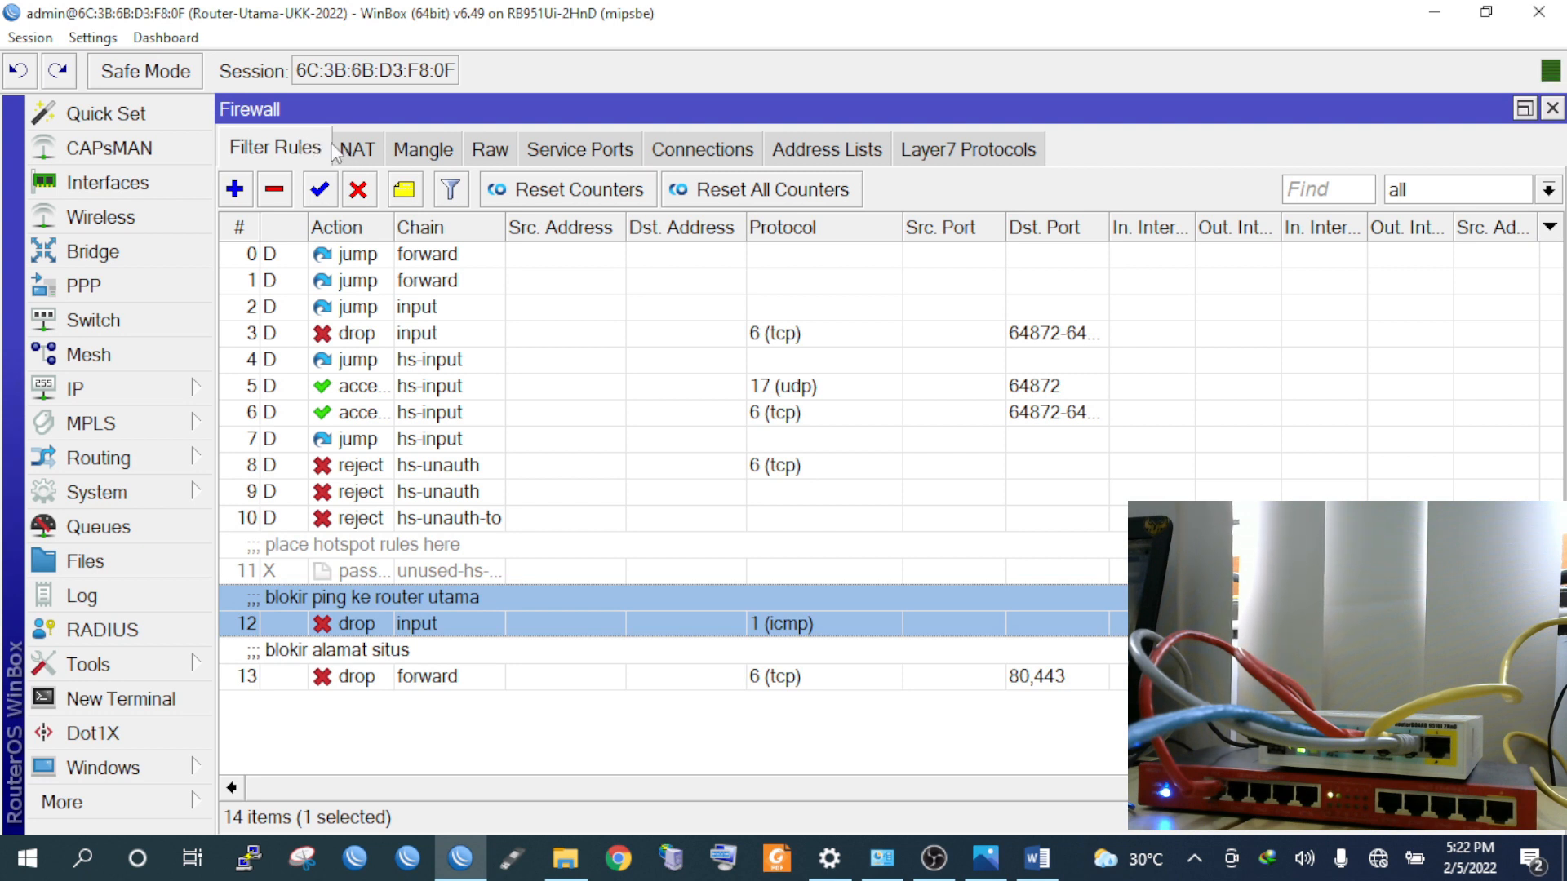
pyautogui.click(359, 153)
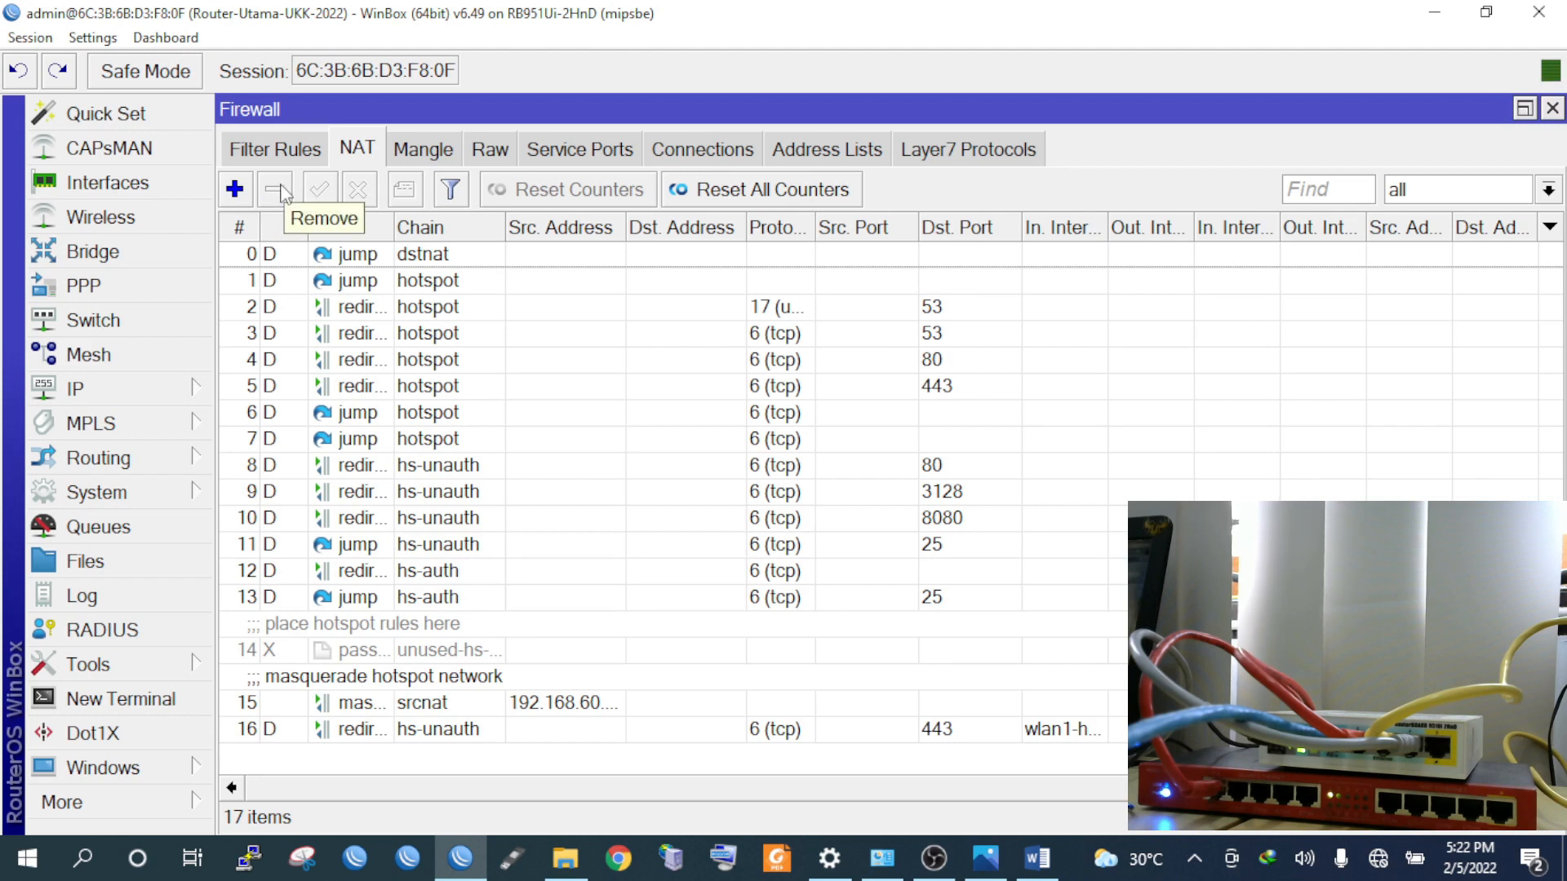
# Add a srcnat masquerade NAT rule for ether1-internet, save it, and close the Firewall window
pyautogui.click(239, 198)
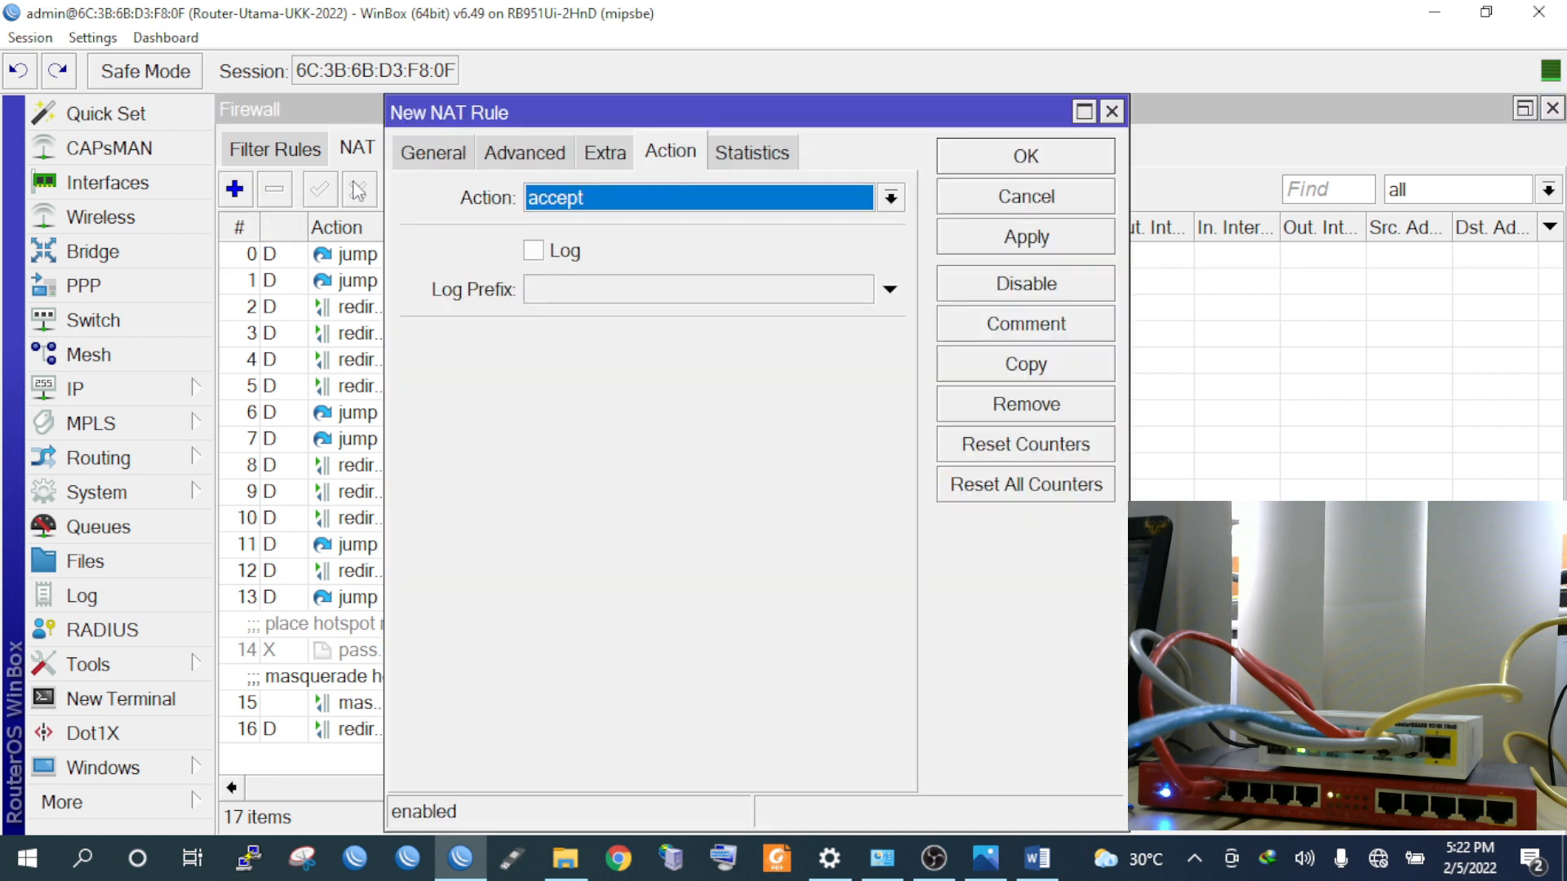
pyautogui.click(451, 164)
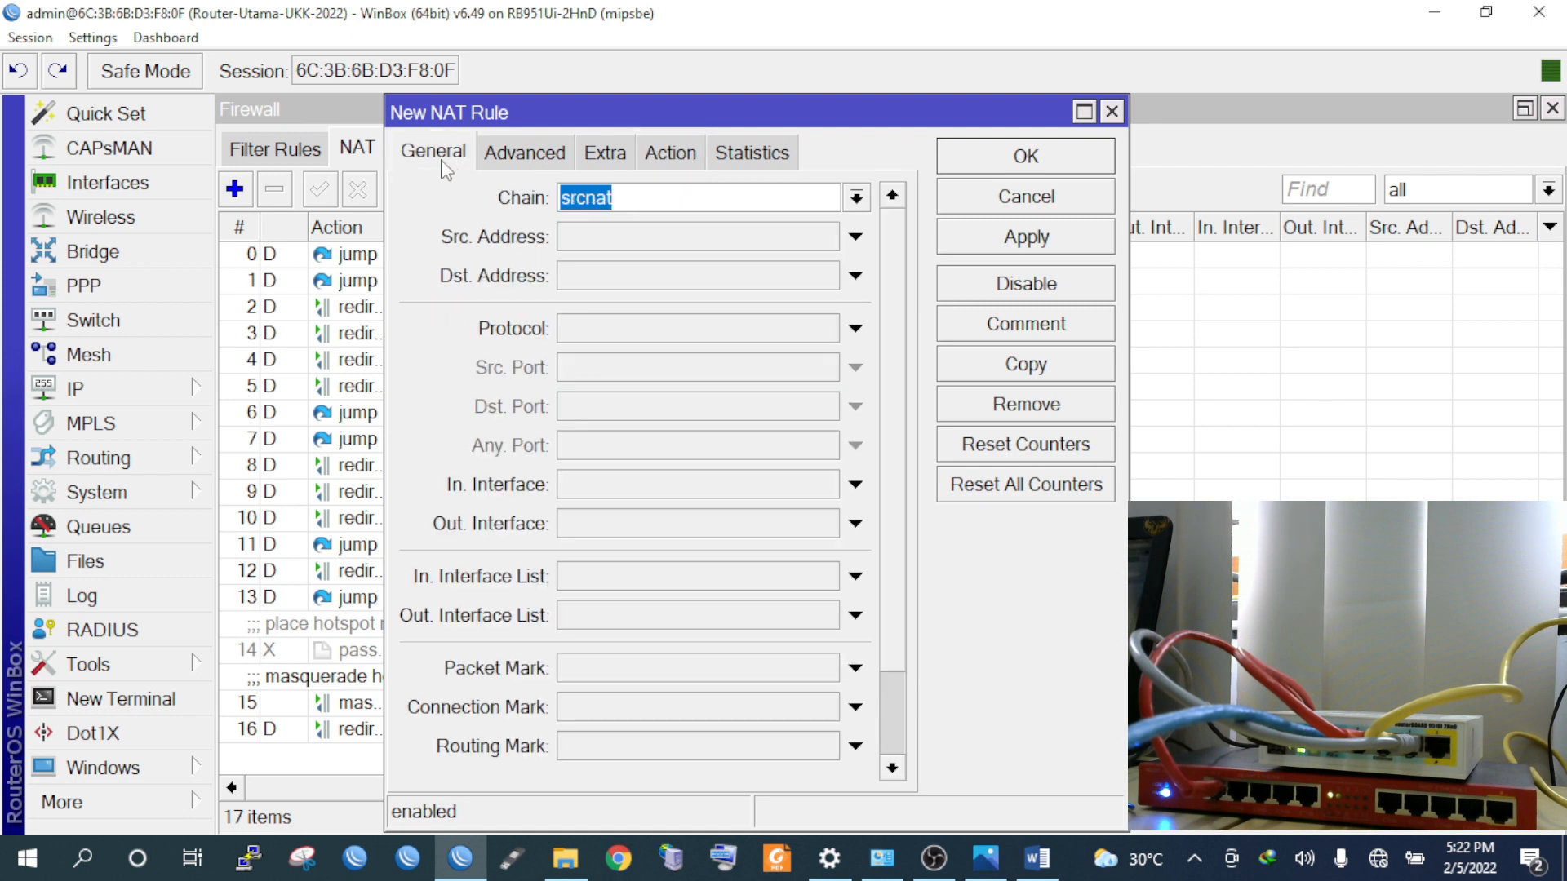
pyautogui.click(856, 197)
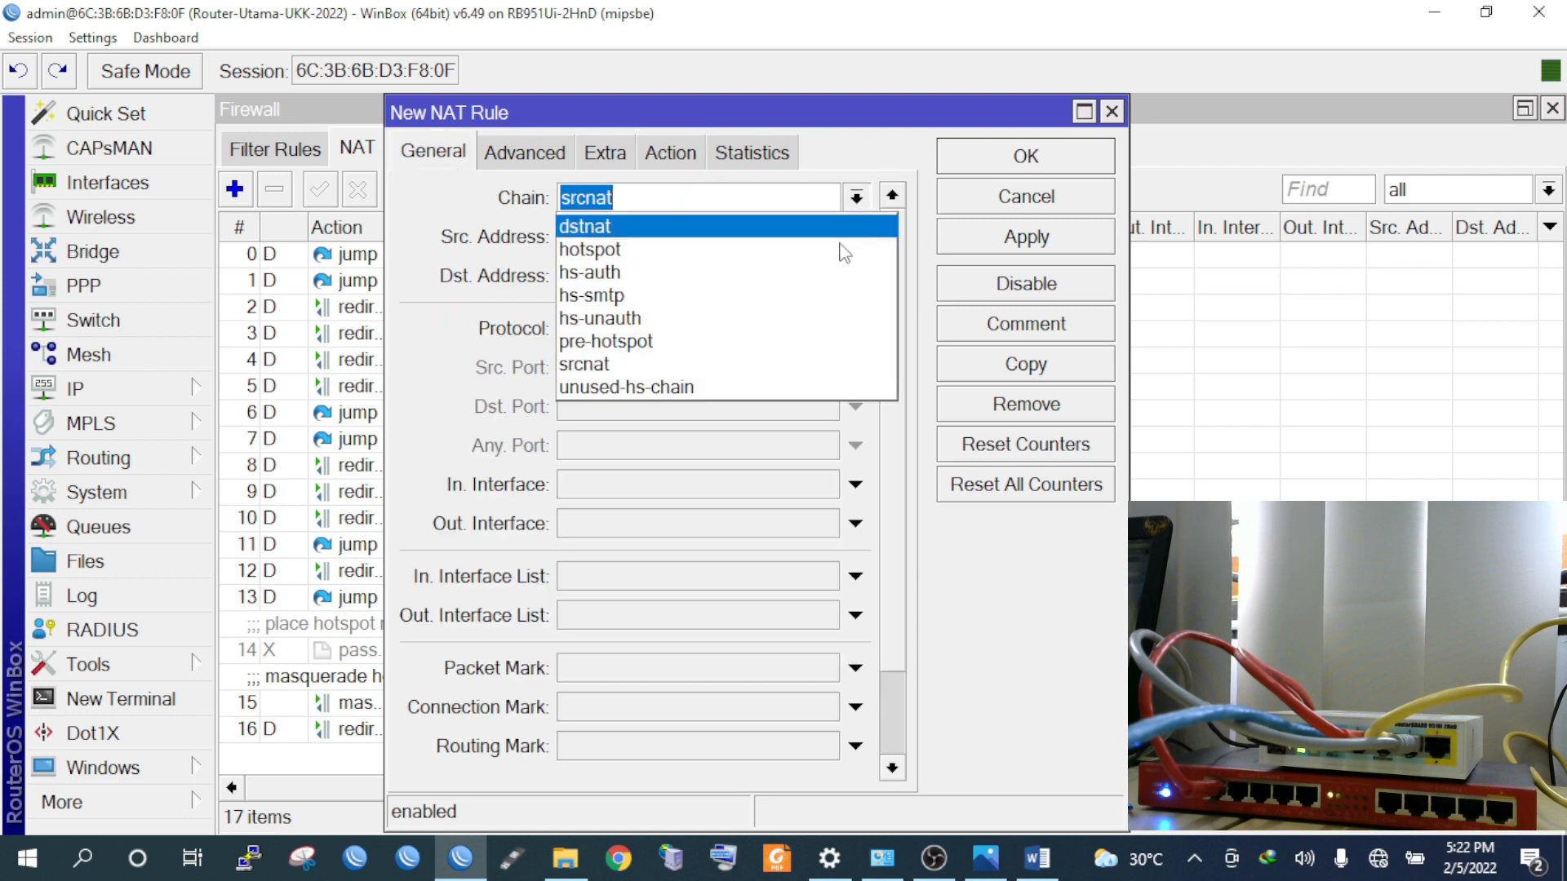
pyautogui.click(785, 363)
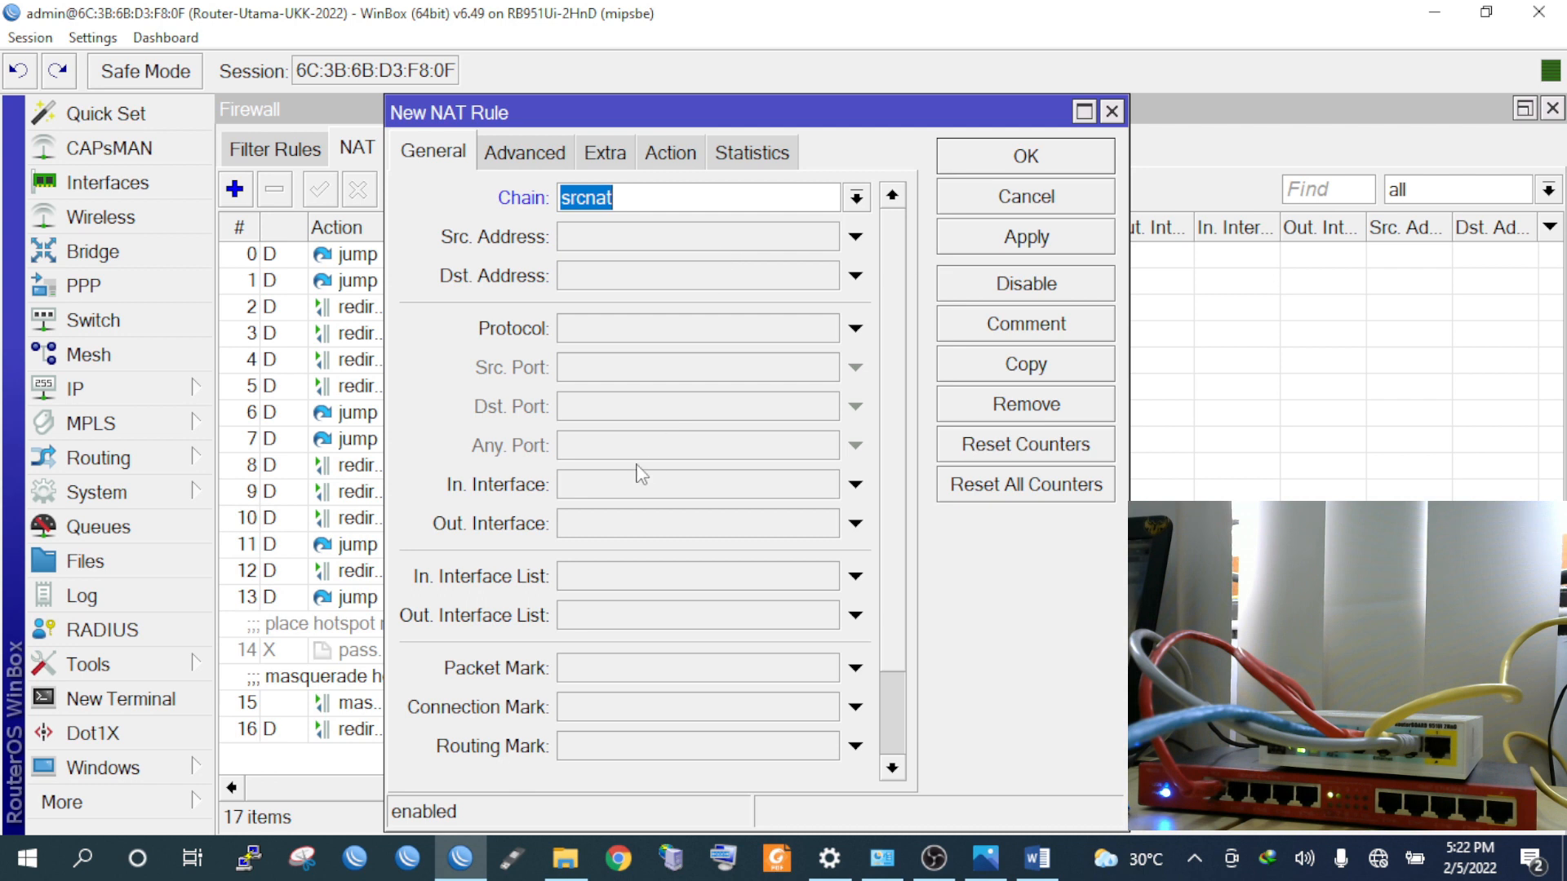
pyautogui.click(614, 529)
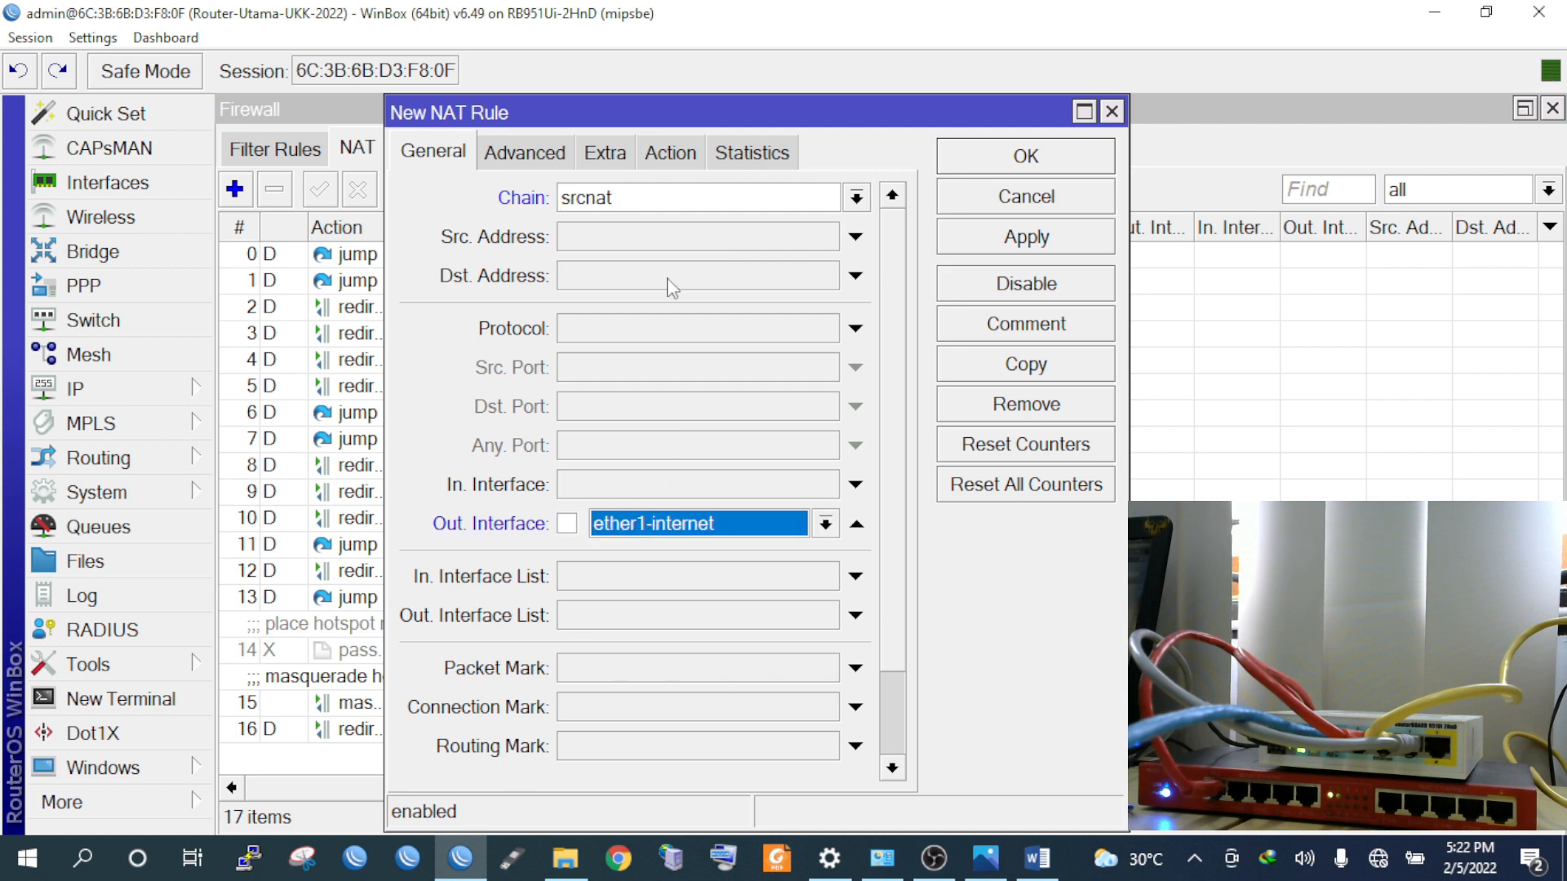
pyautogui.click(669, 154)
pyautogui.click(661, 214)
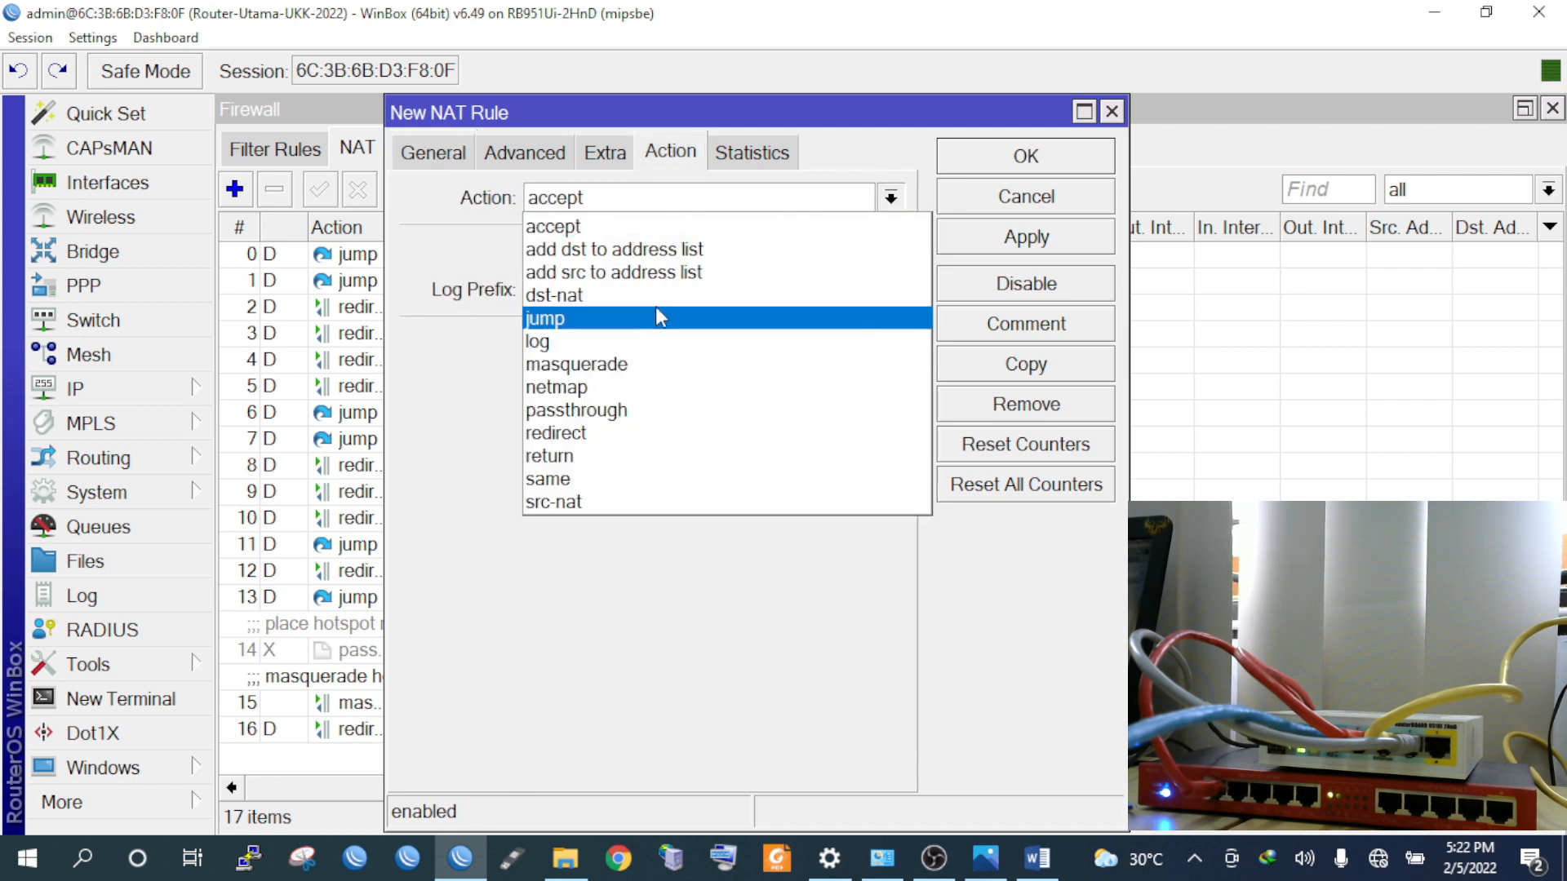
pyautogui.click(689, 364)
pyautogui.click(990, 236)
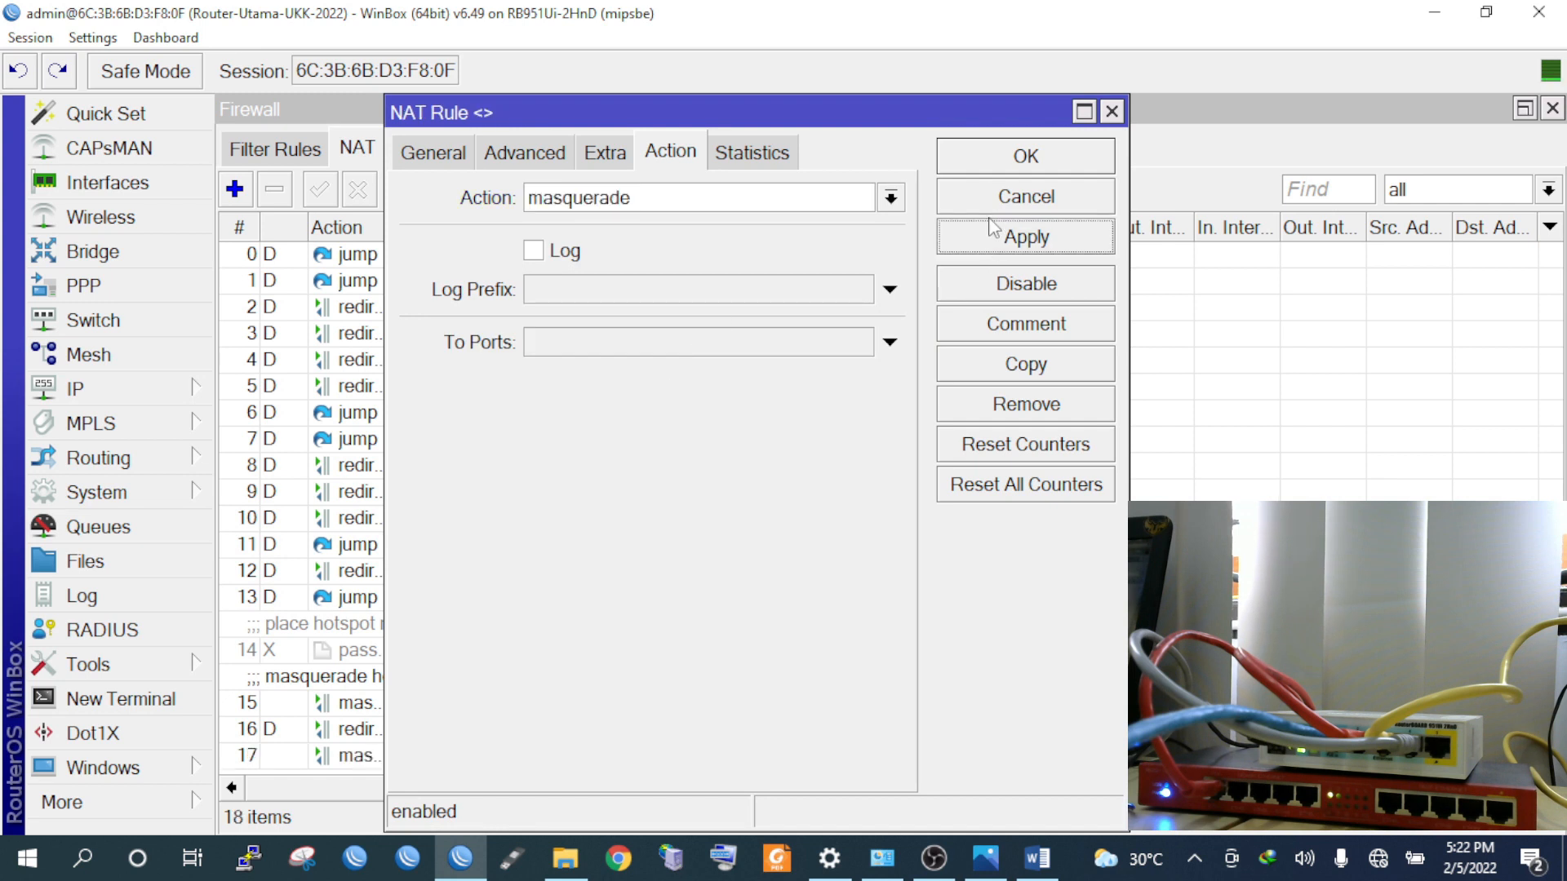
pyautogui.click(1002, 168)
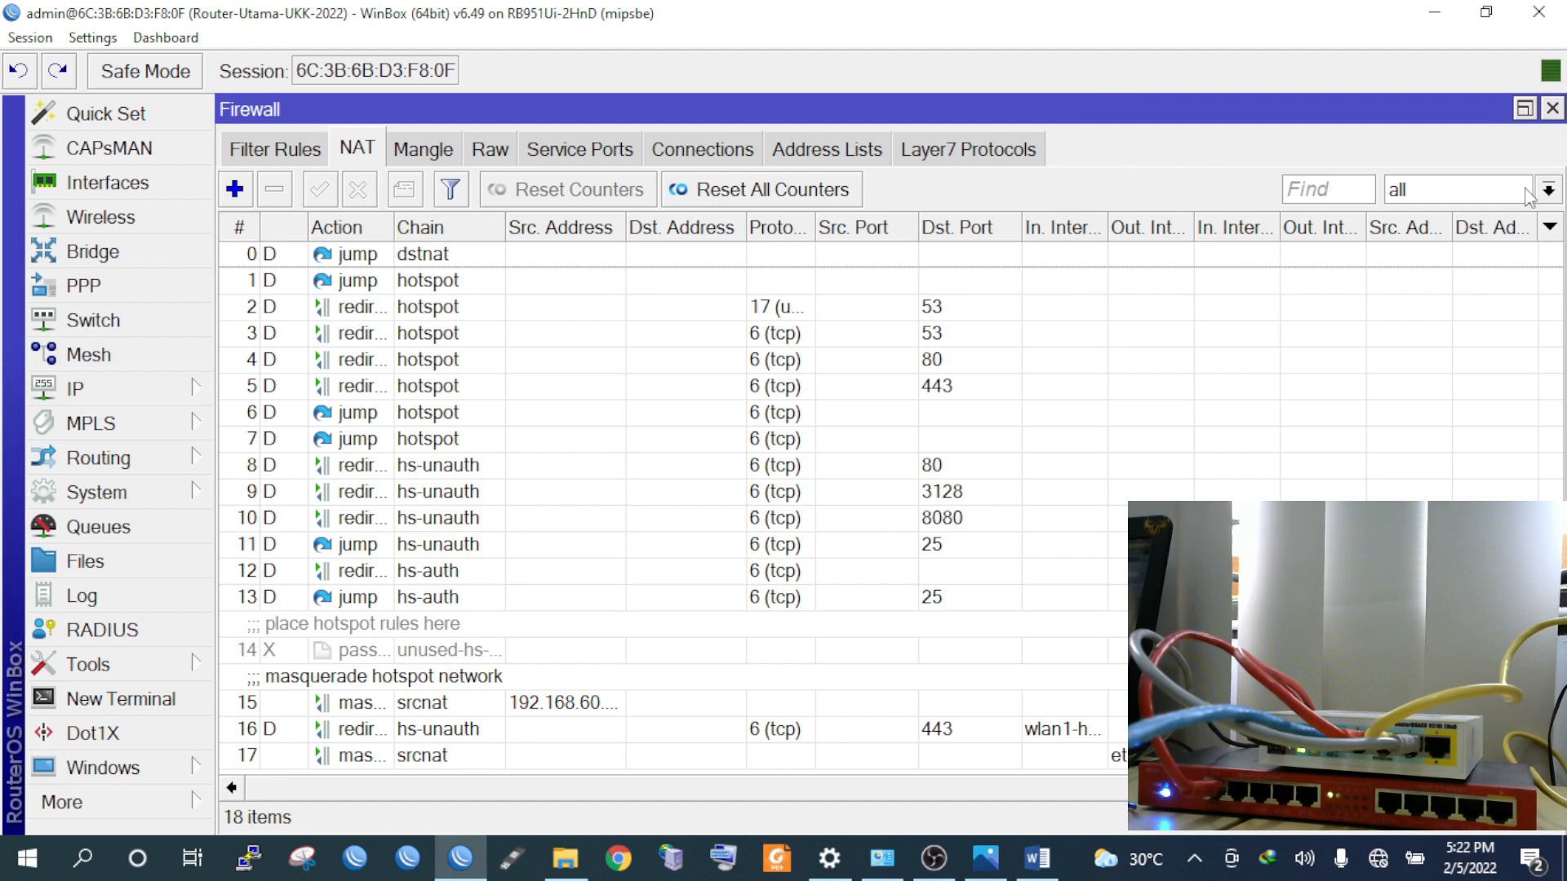
pyautogui.click(1552, 109)
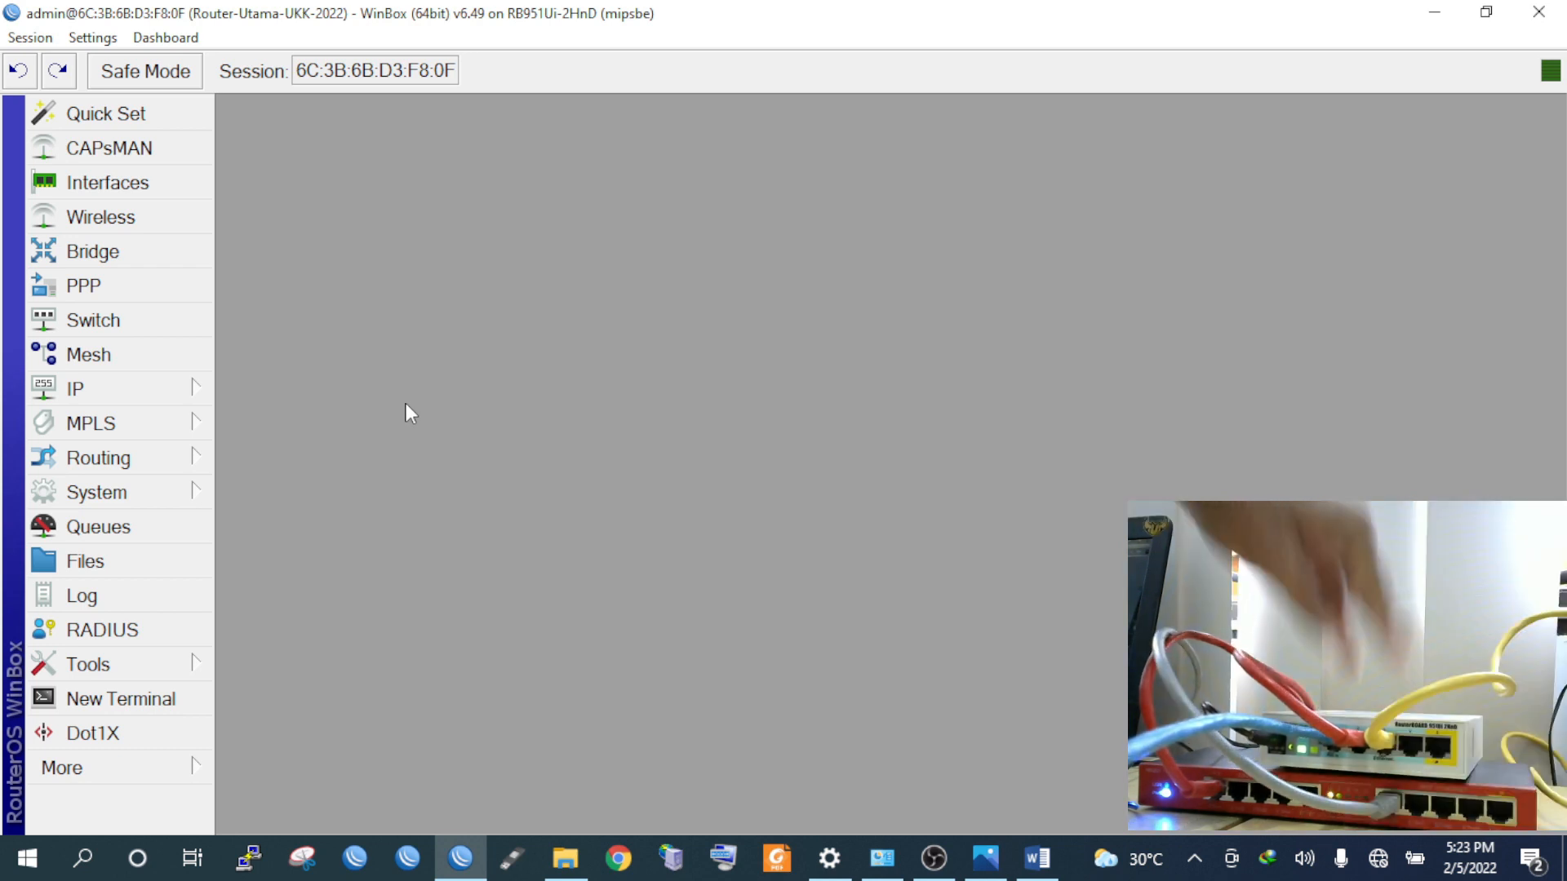
# Switch to the P3-Soal Praktik.docx task sheet in Word
pyautogui.hotkey('alt', 'Tab')
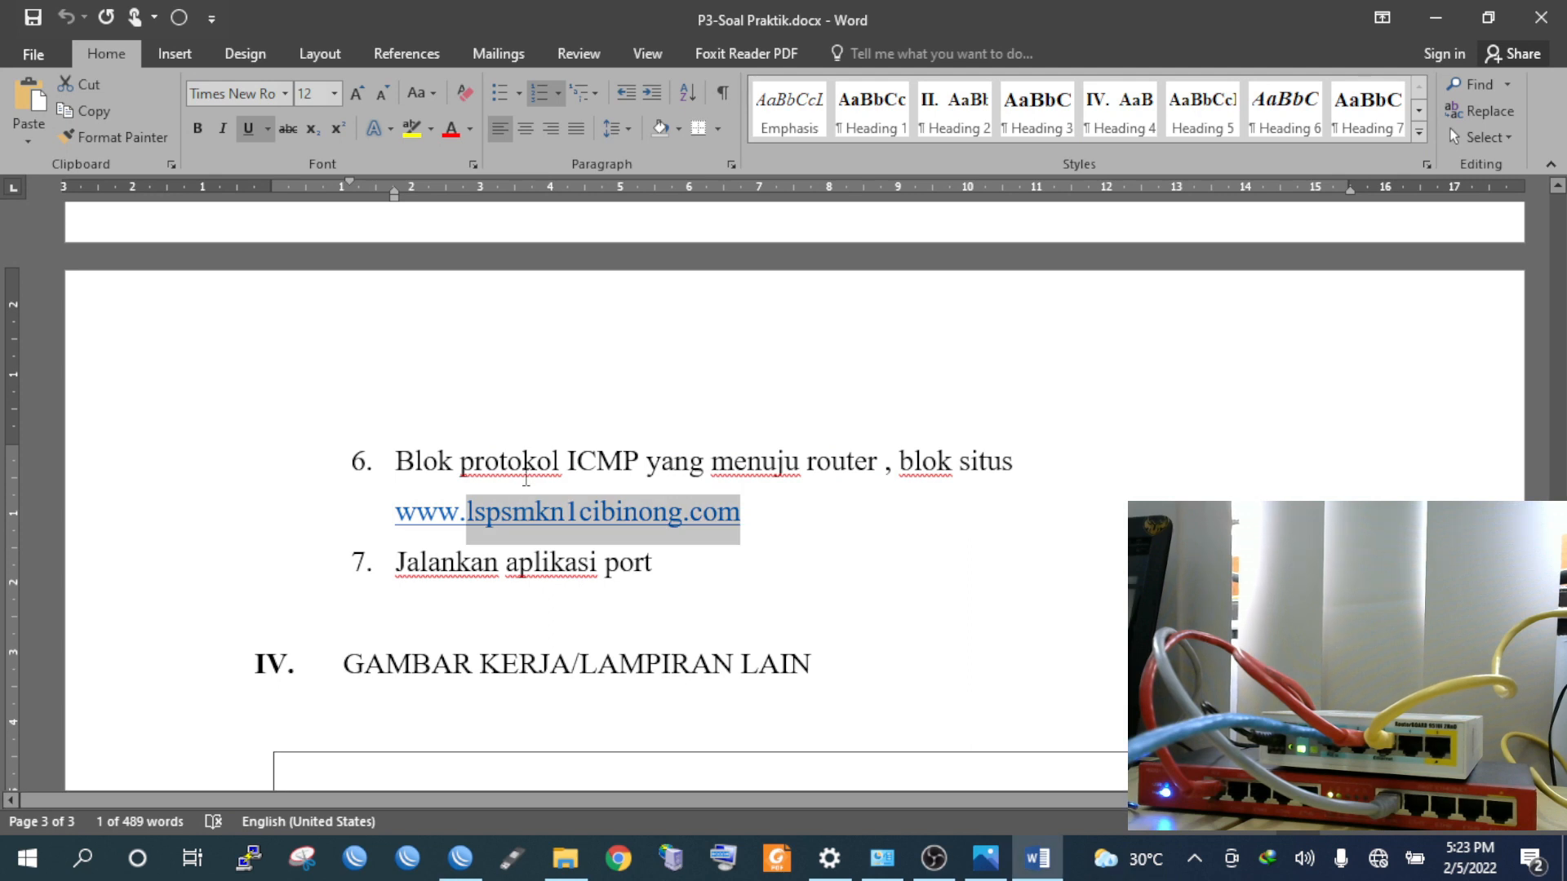
# Bring the disconnected WinBox window back in front of Word
pyautogui.click(460, 858)
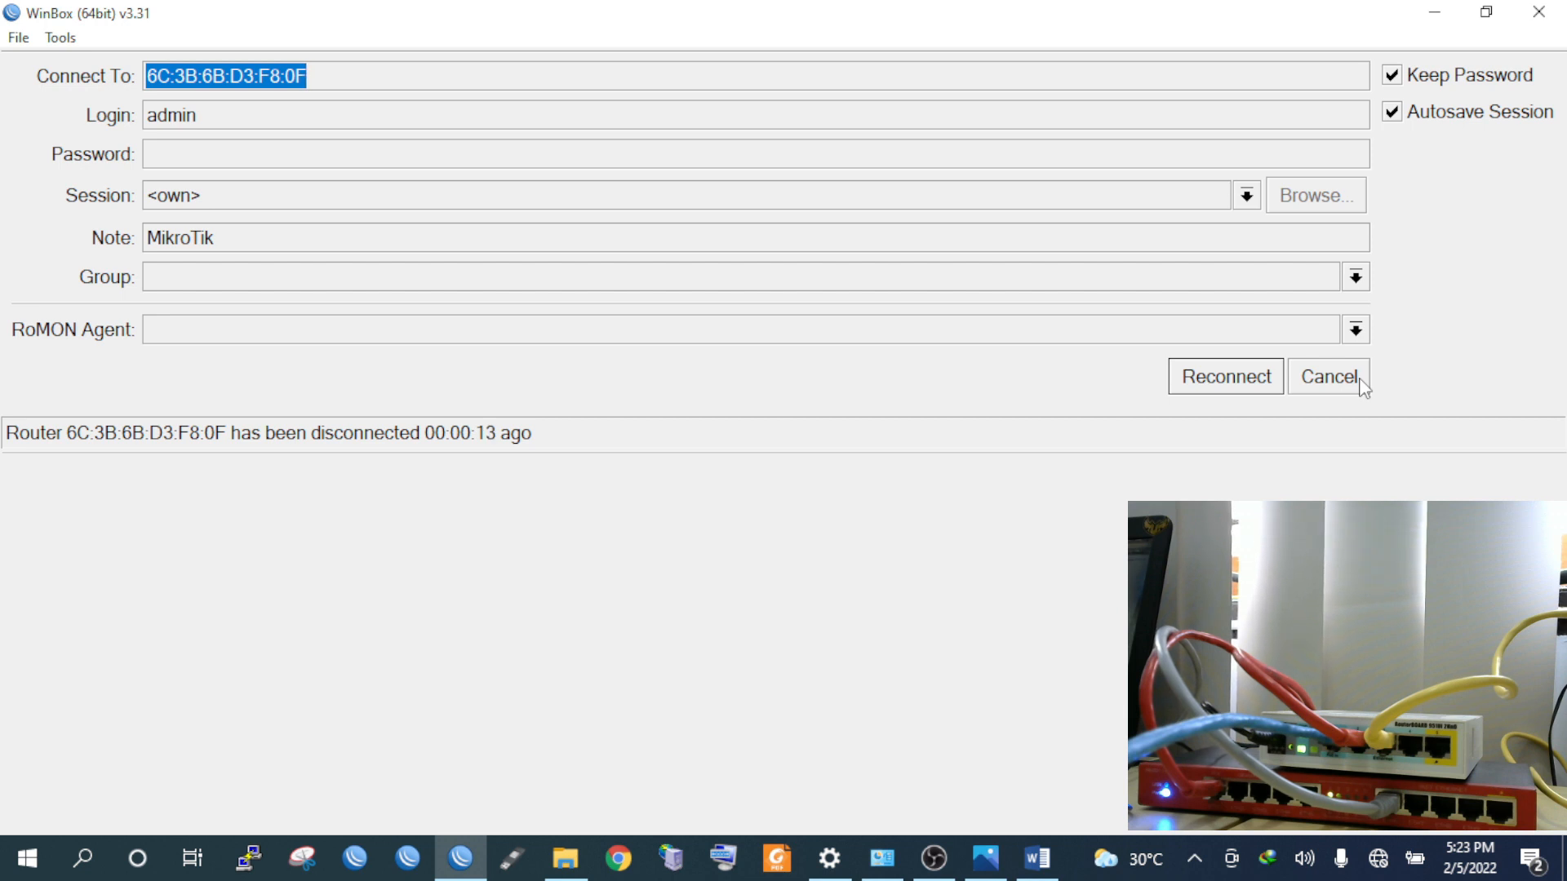
# Connect to neighbour Switch-UKK-TKJ from the refreshed Neighbors list and close its Bridge window
pyautogui.click(1359, 383)
pyautogui.click(98, 535)
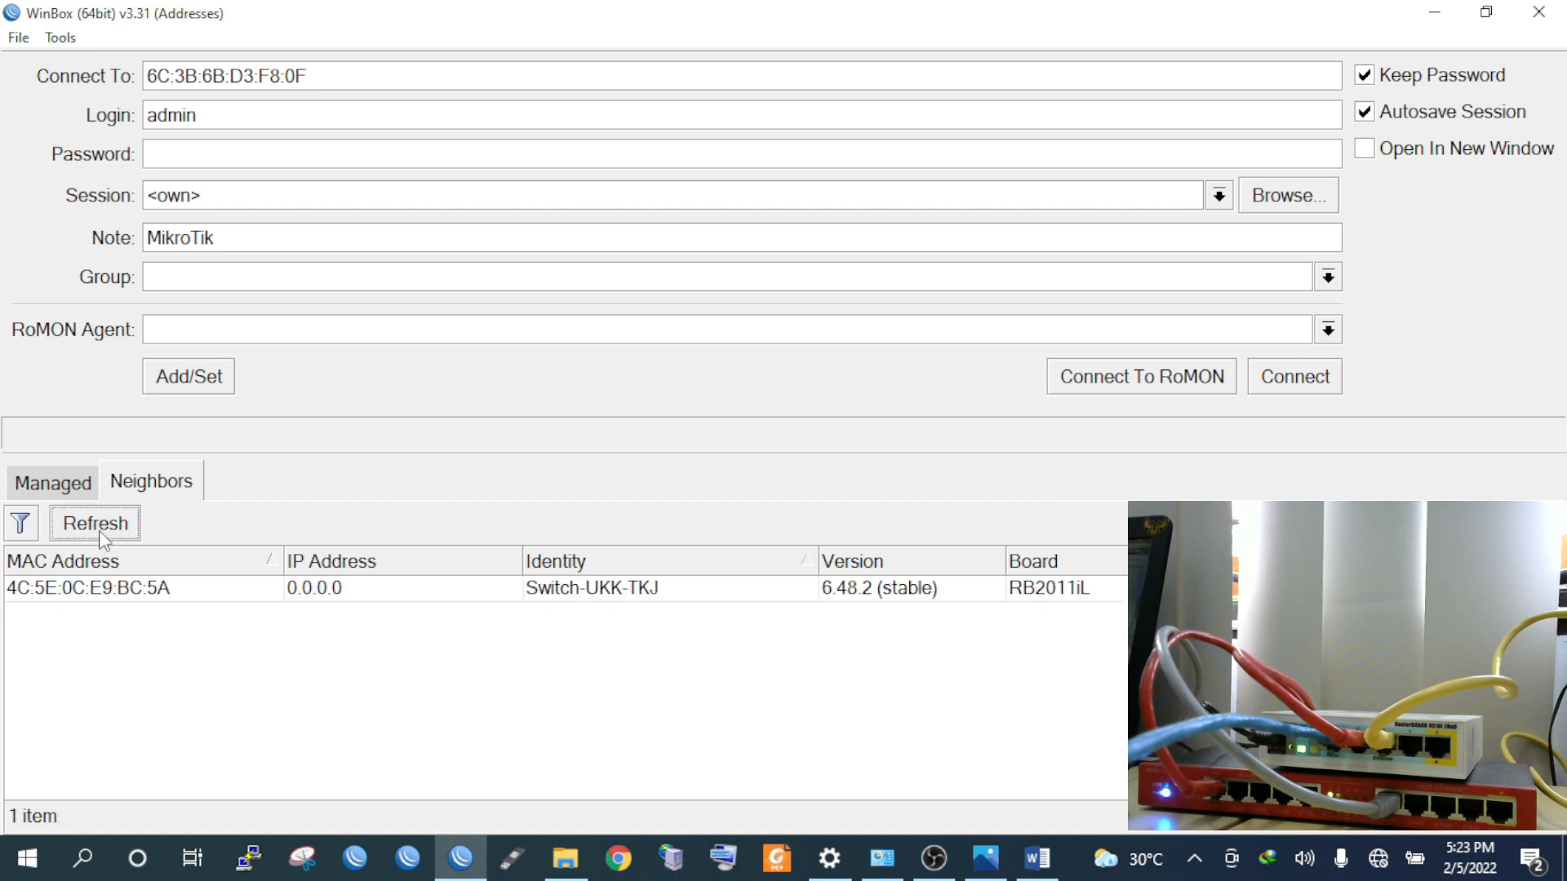
pyautogui.click(99, 589)
pyautogui.doubleClick(102, 589)
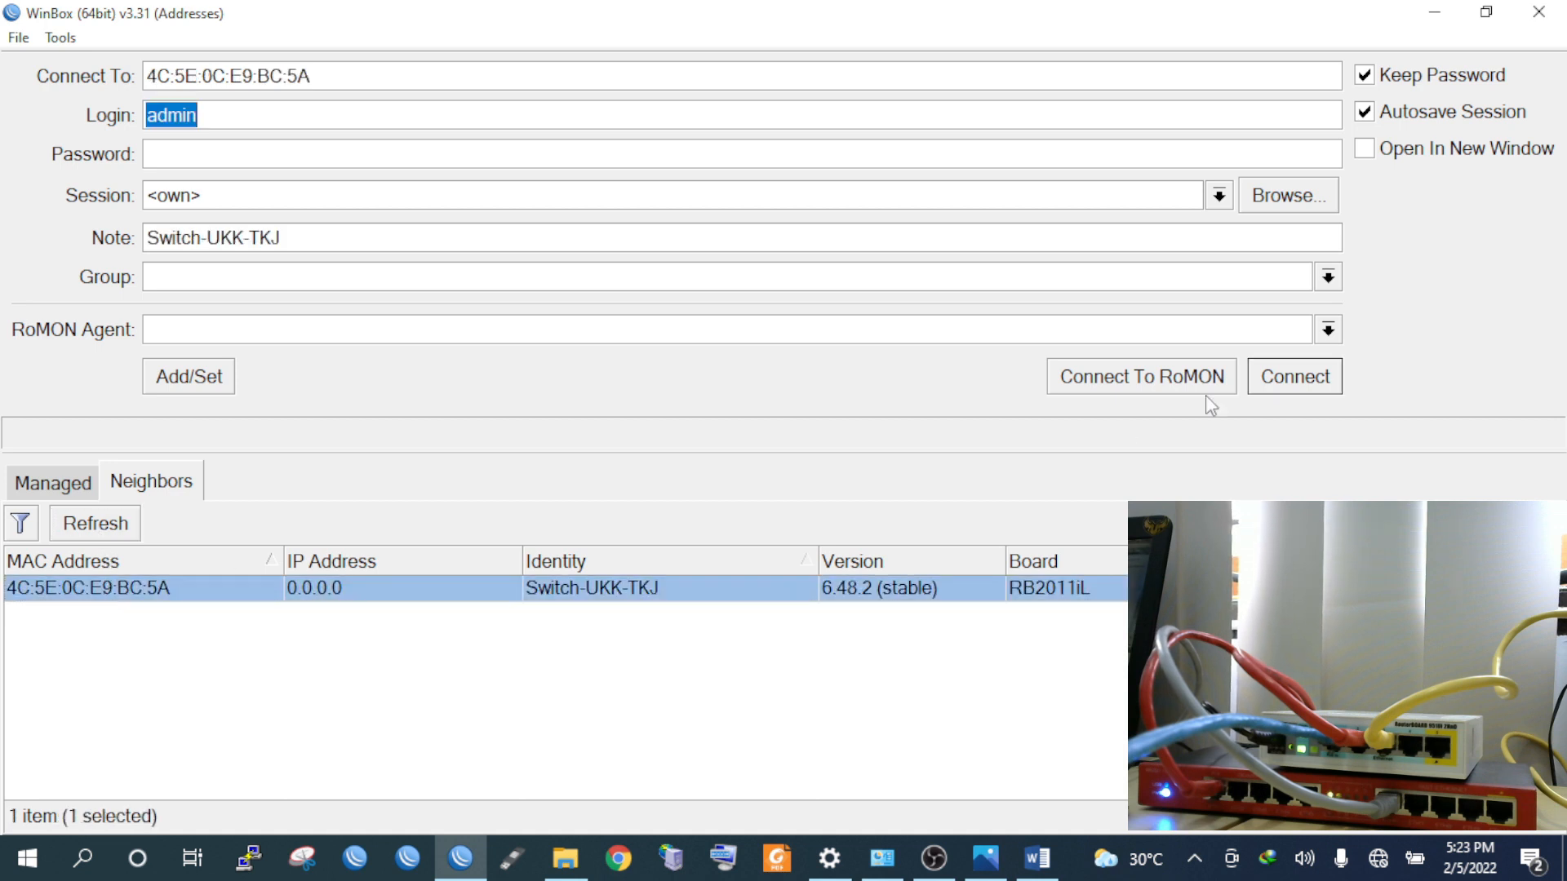
pyautogui.click(1305, 385)
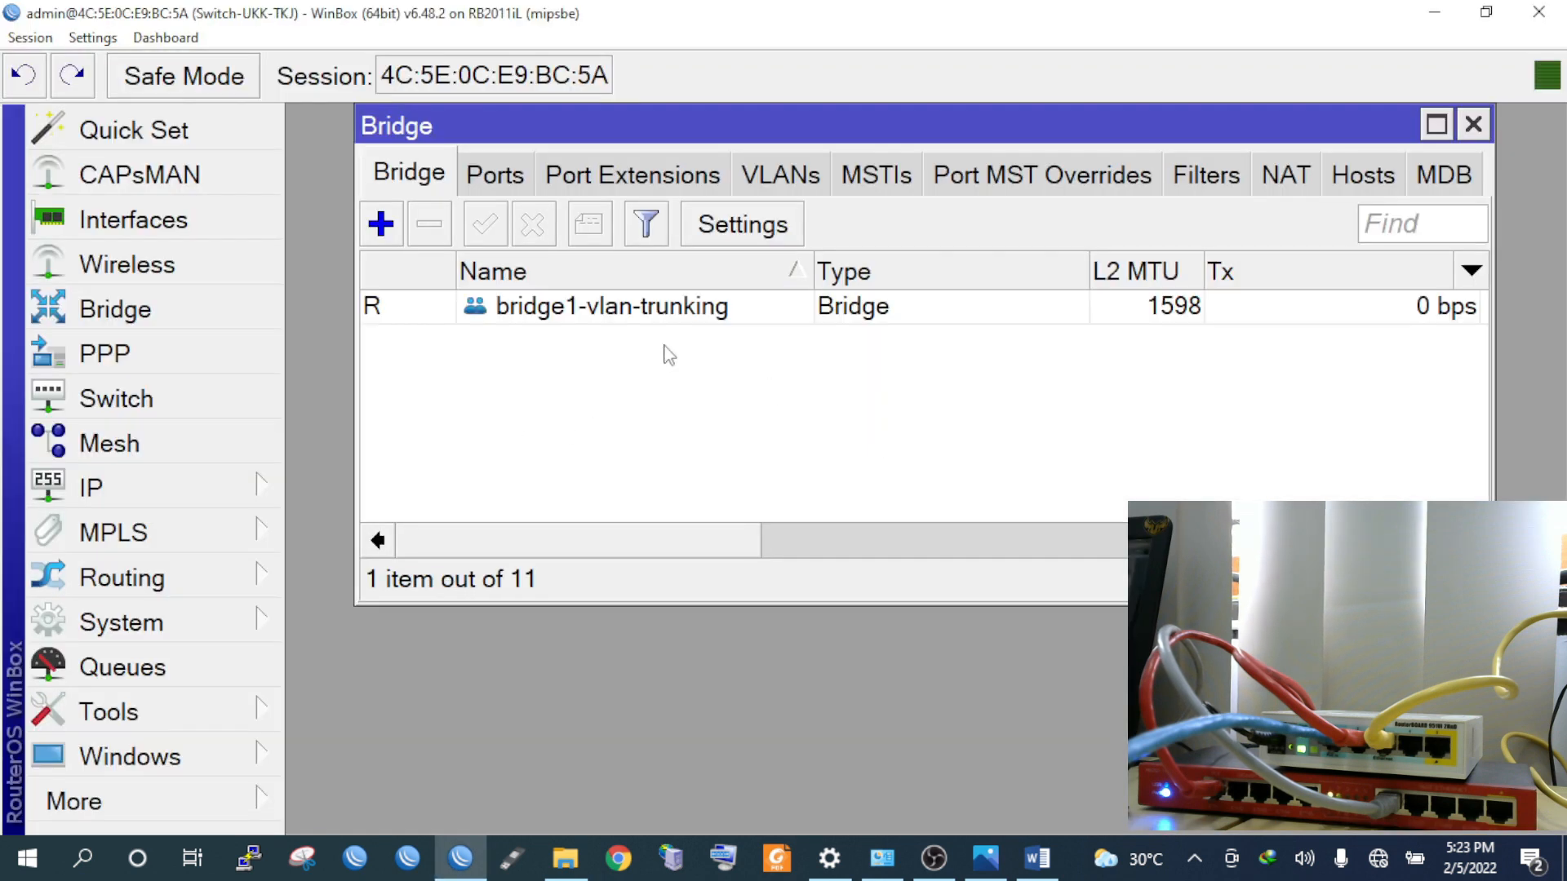
pyautogui.click(1470, 126)
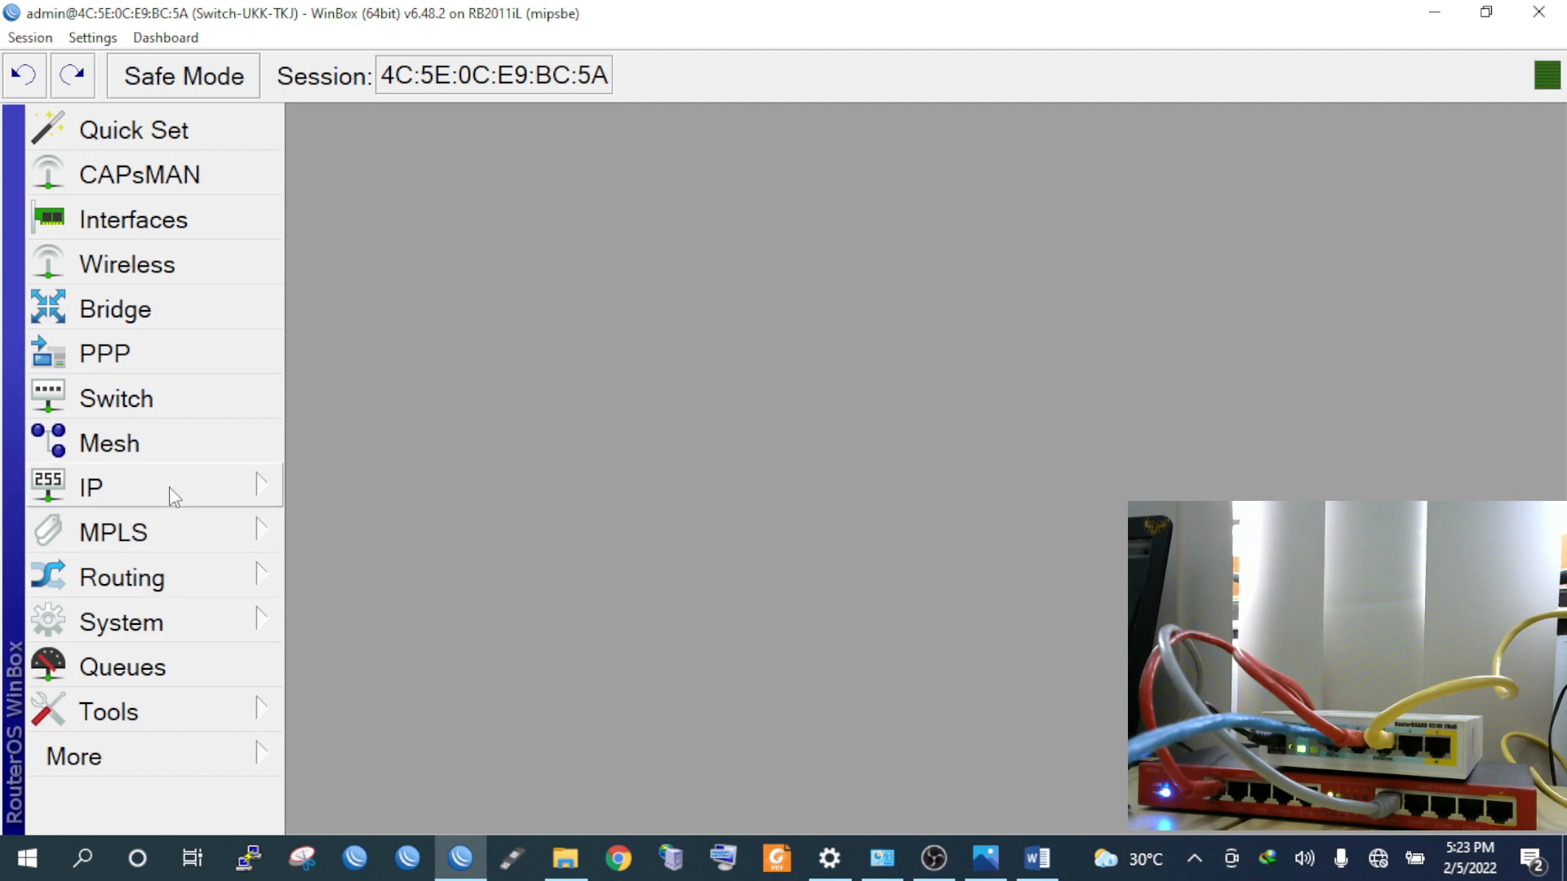
# Reset the switch configuration with No Default Configuration and Do Not Backup, confirming Yes
pyautogui.click(193, 620)
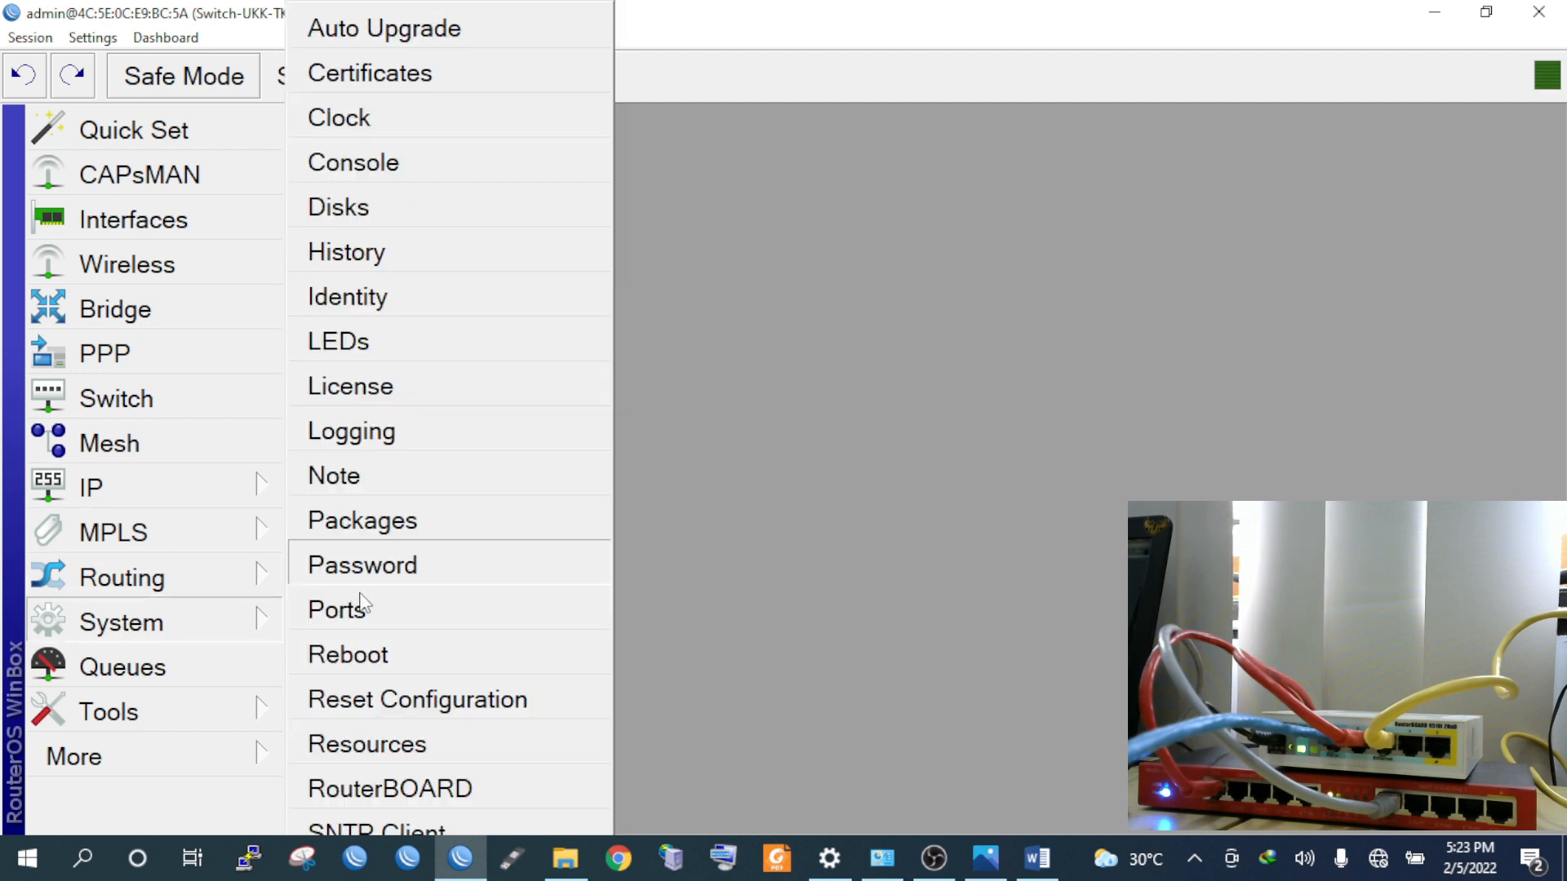
pyautogui.click(388, 695)
pyautogui.click(658, 418)
pyautogui.click(658, 466)
pyautogui.click(991, 318)
pyautogui.click(975, 462)
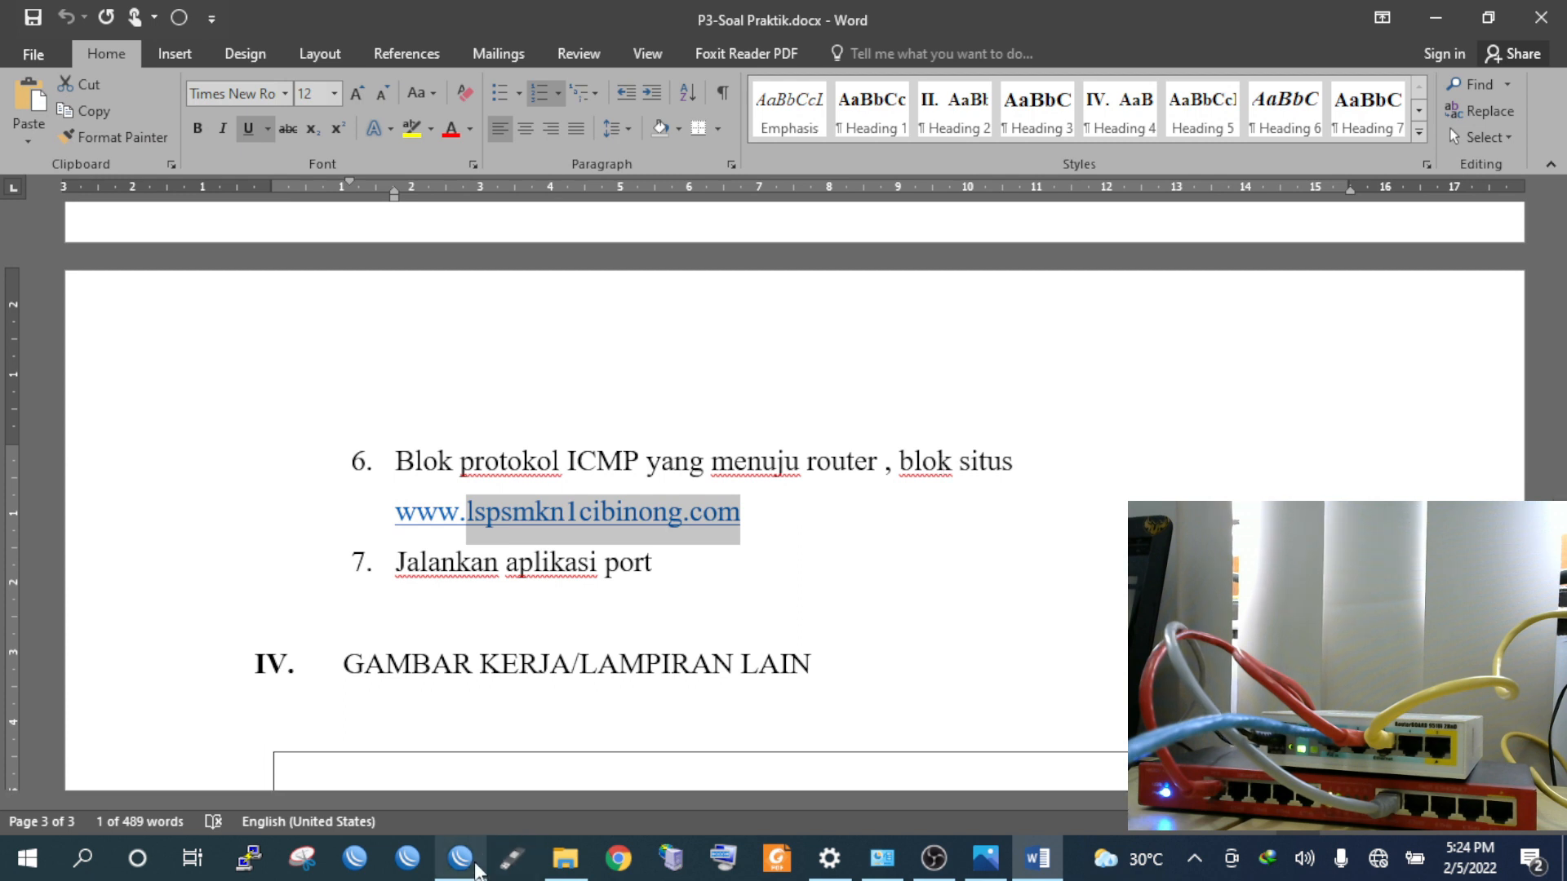
# Rescan neighbours and connect to the reset switch, now listed as MikroTik
pyautogui.click(475, 870)
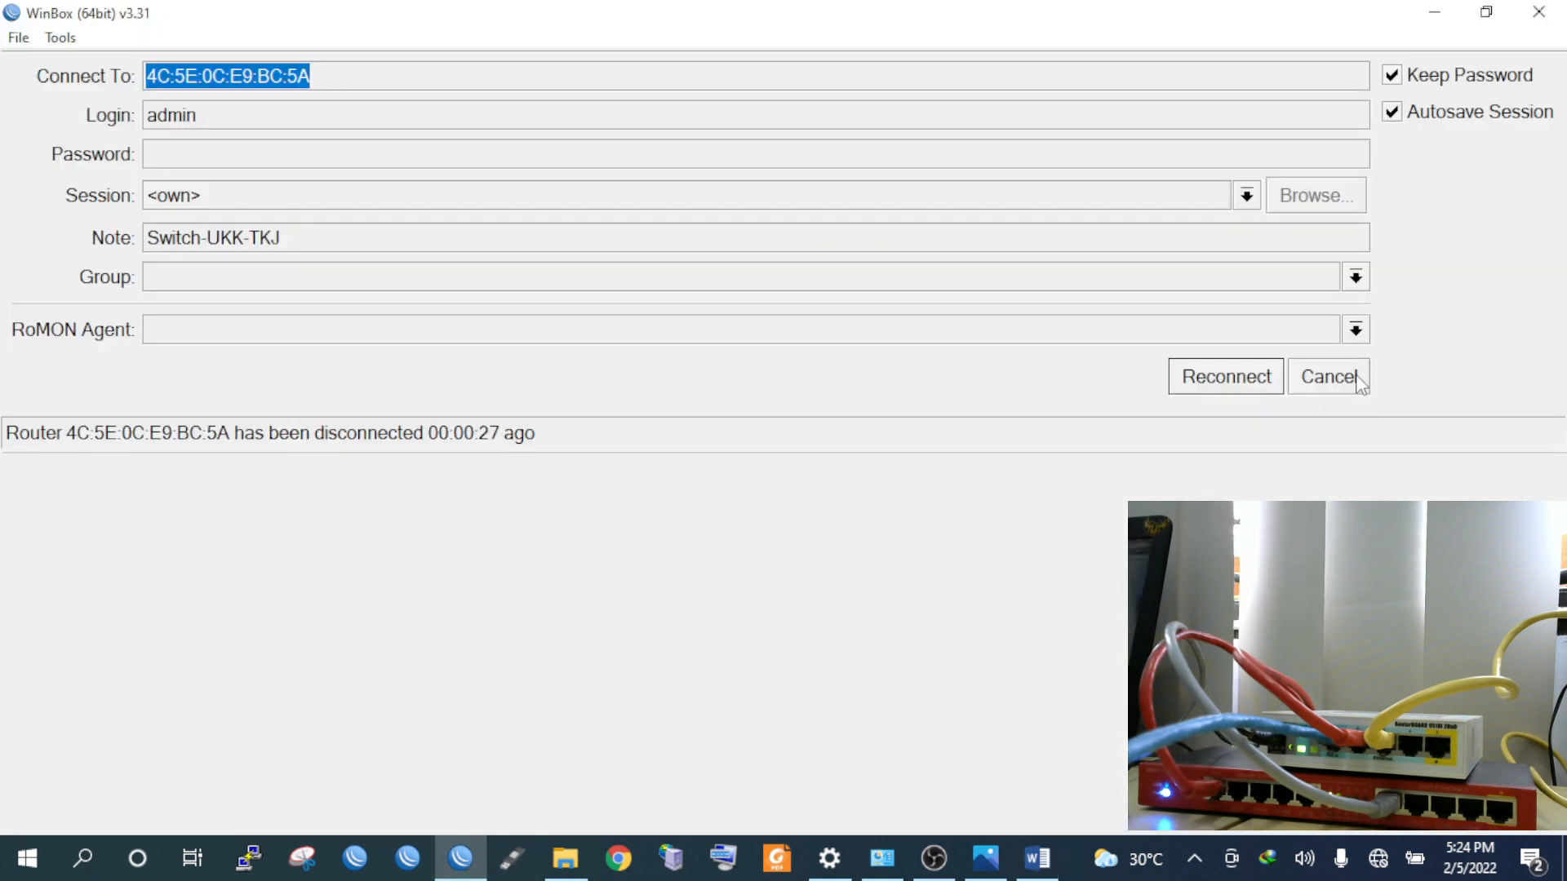
pyautogui.click(1357, 377)
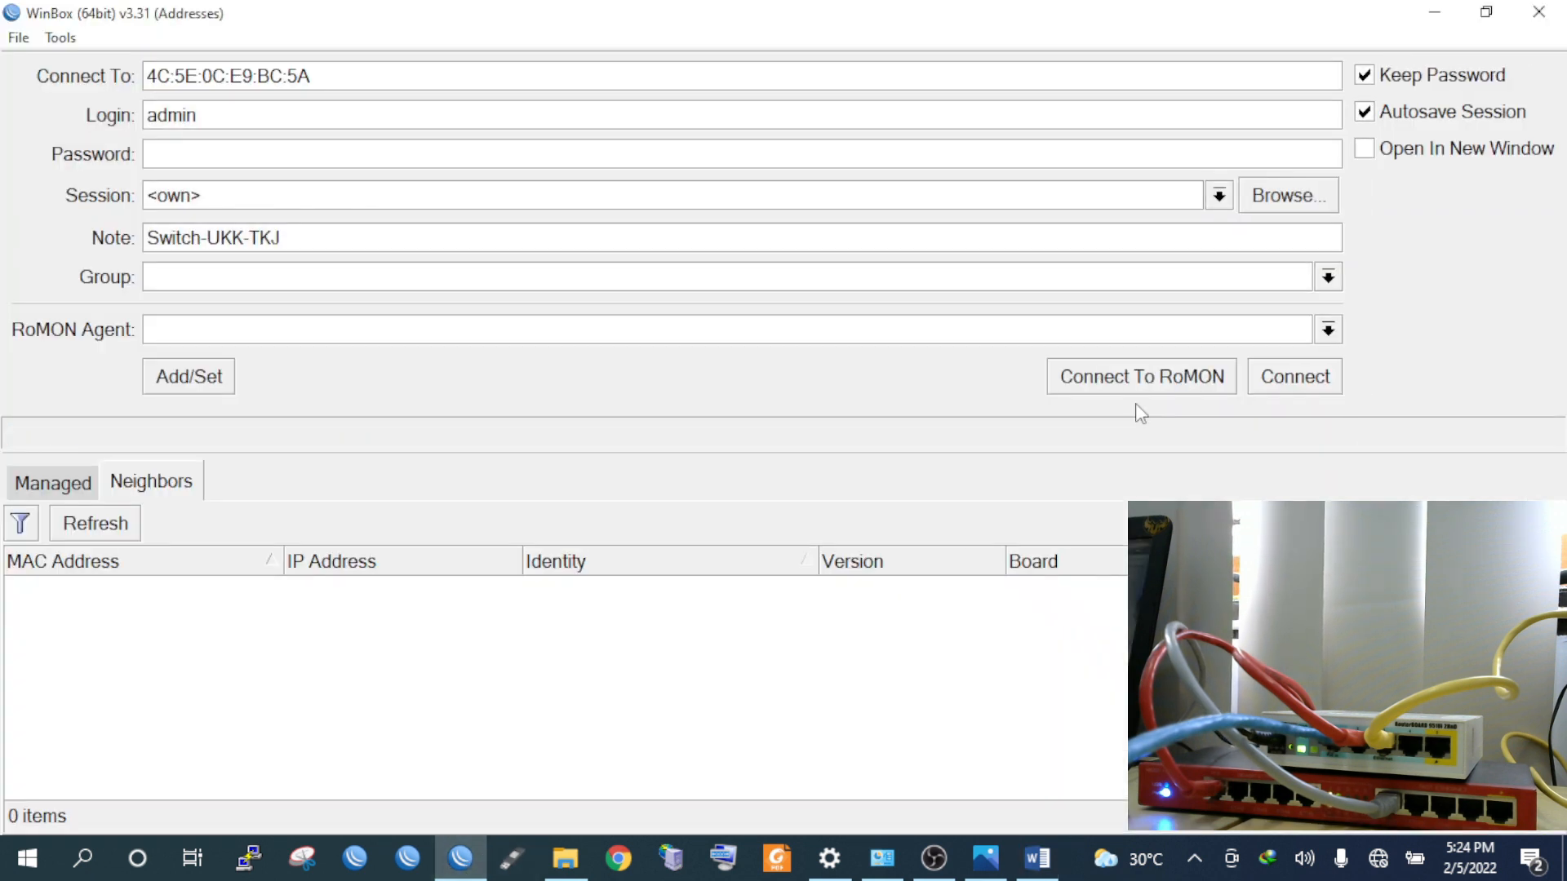
pyautogui.click(118, 529)
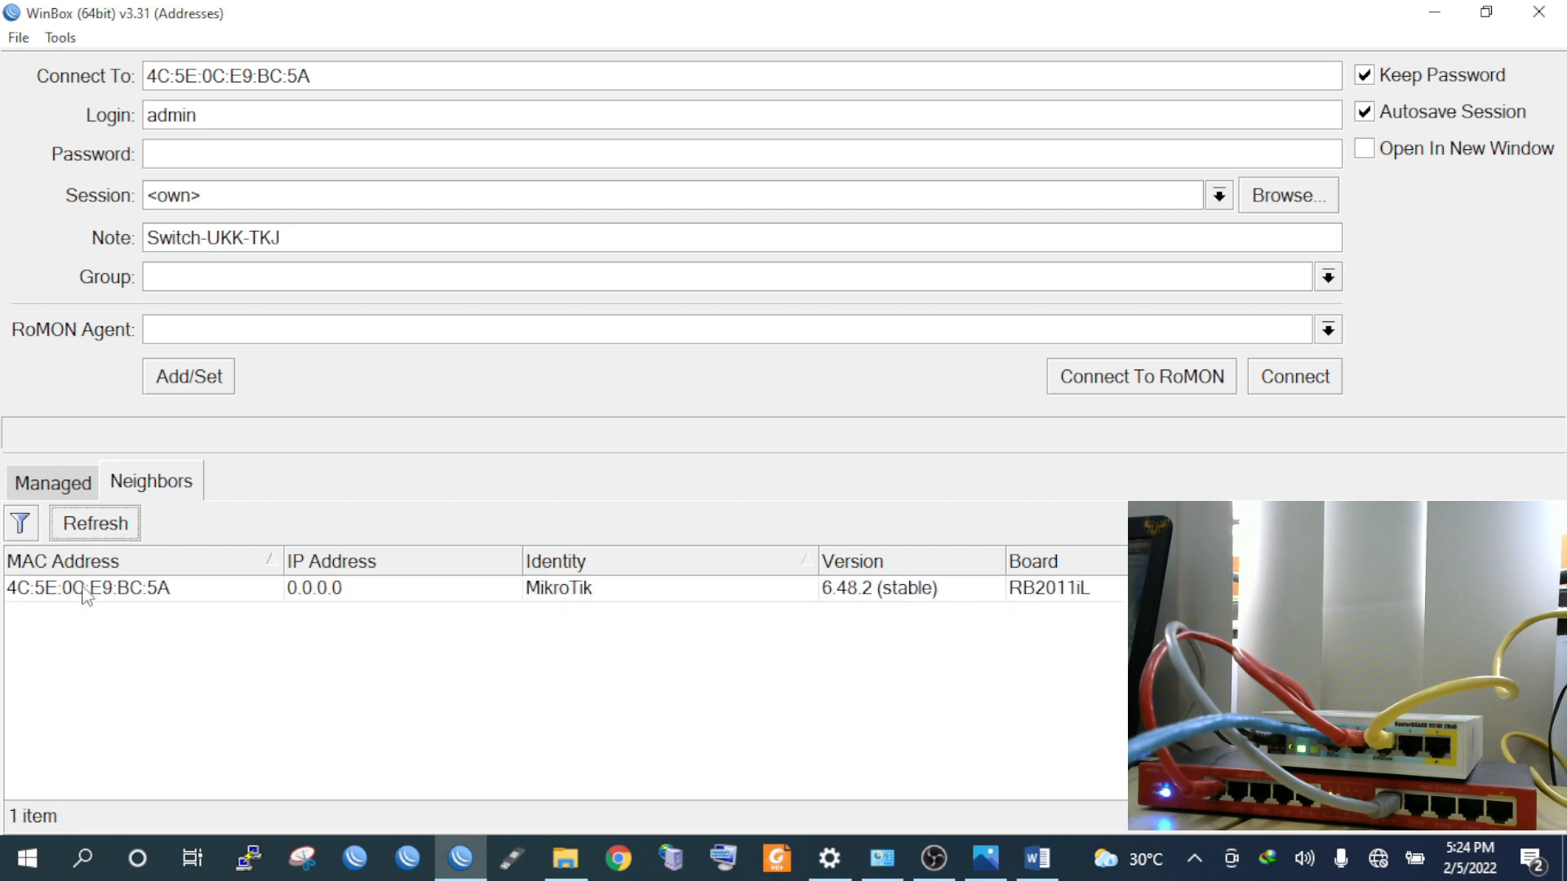
pyautogui.click(87, 589)
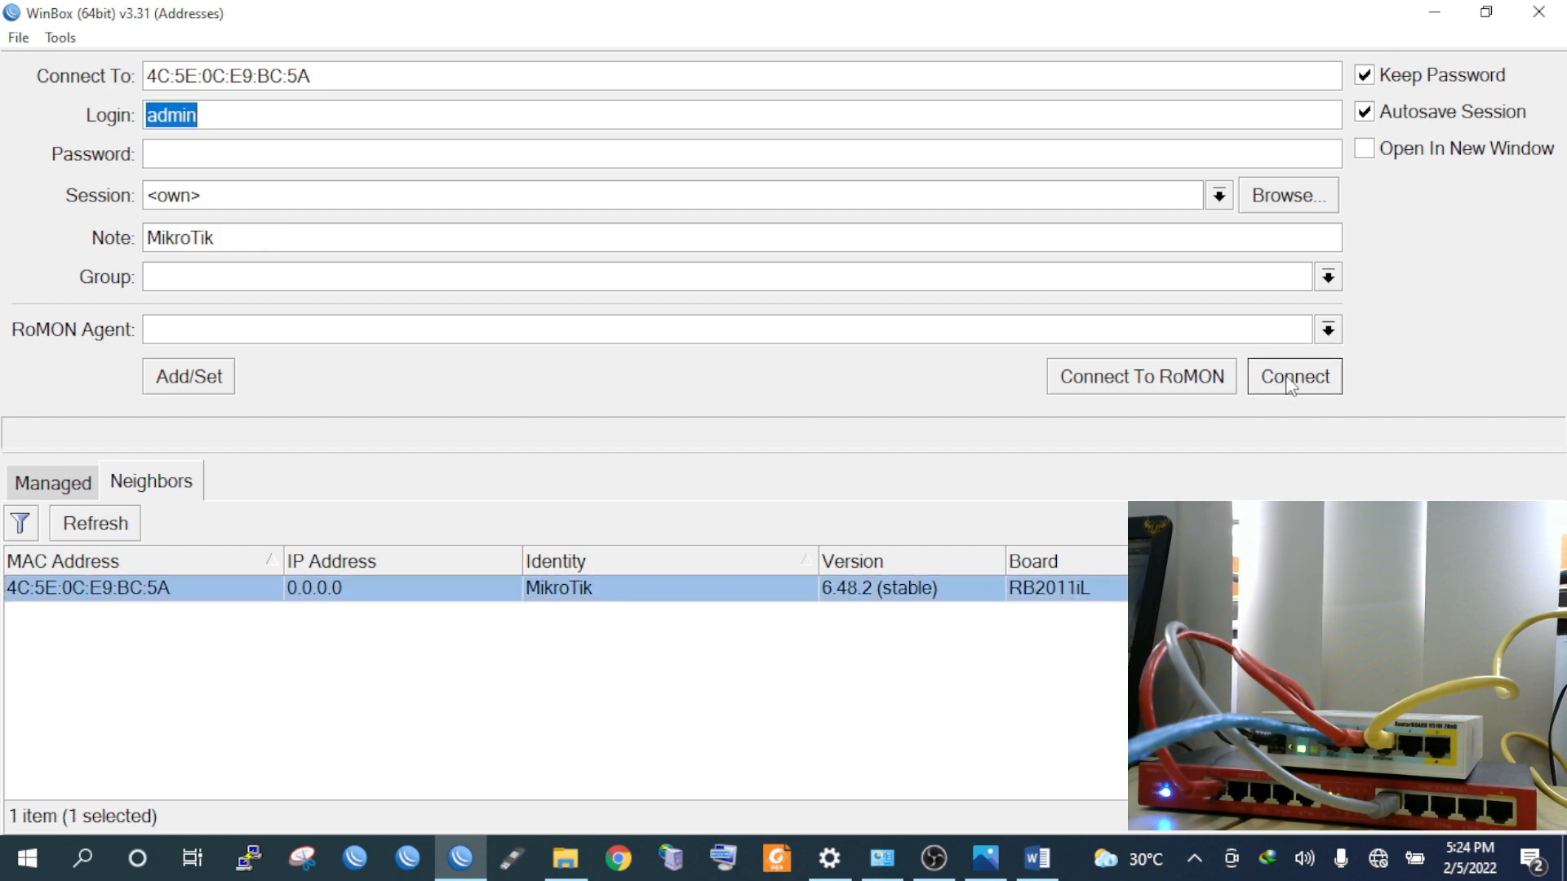
pyautogui.click(1291, 382)
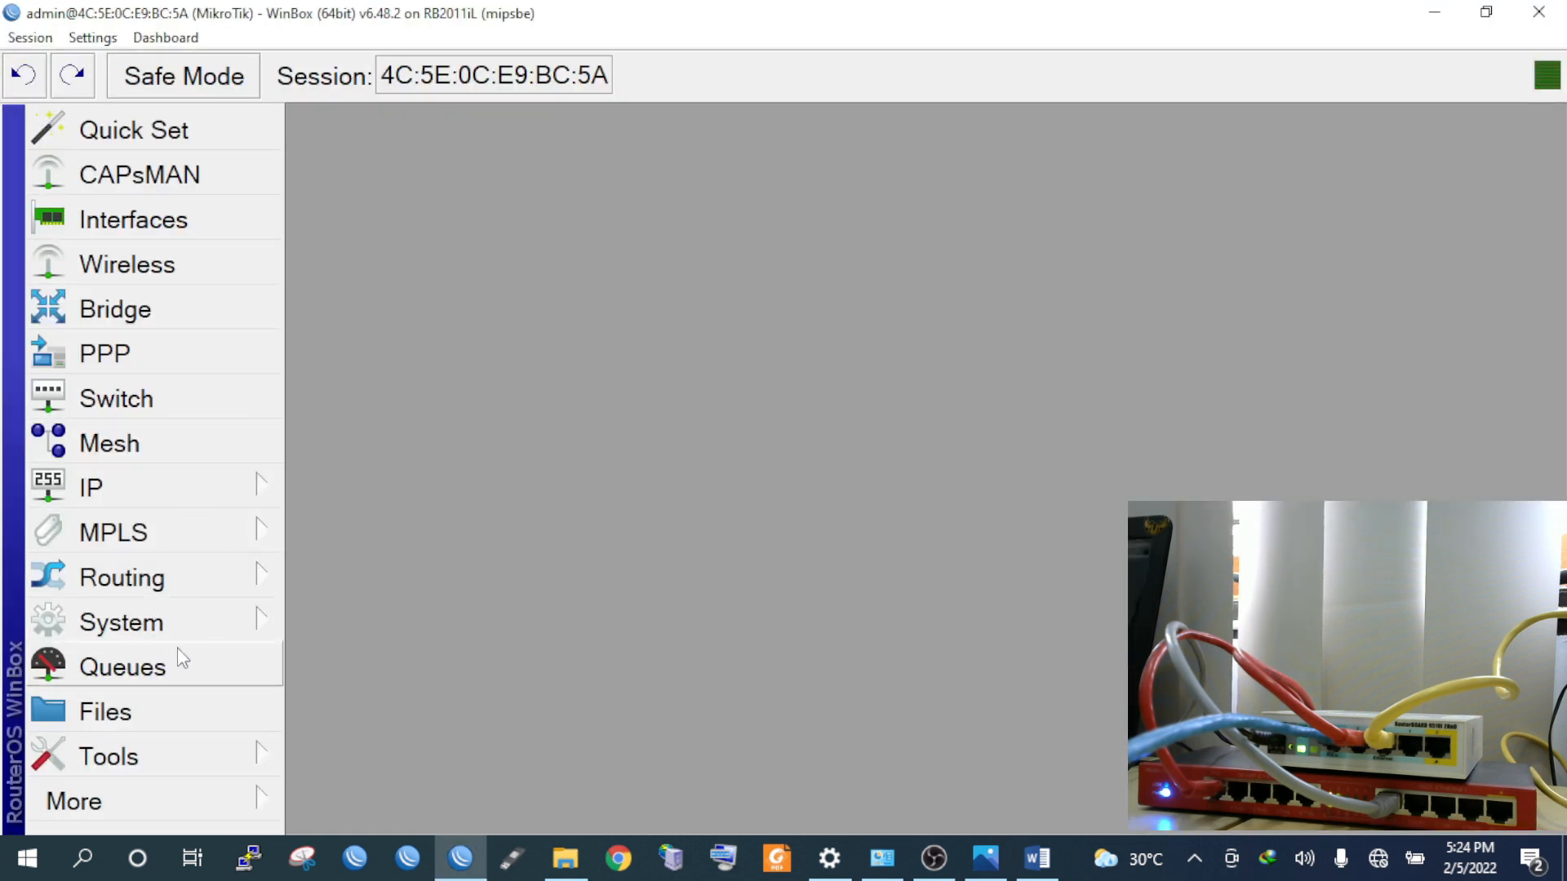
# Set the switch's System Identity to Switch-UKKTKJ2022, fixing the mistyped digits before applying
pyautogui.click(181, 624)
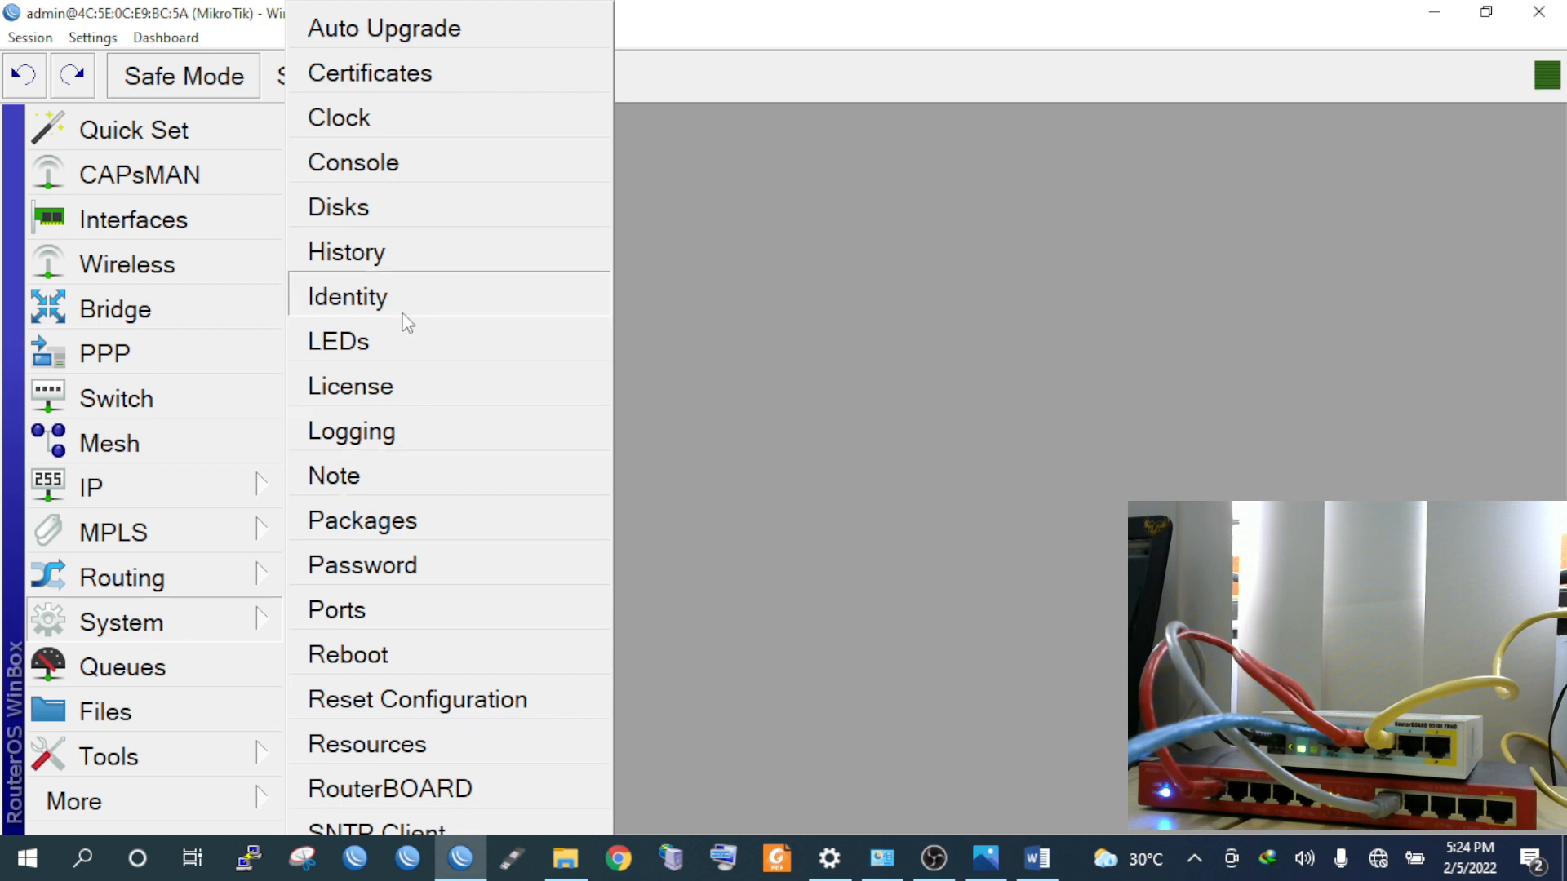
pyautogui.click(402, 311)
pyautogui.write('Sw')
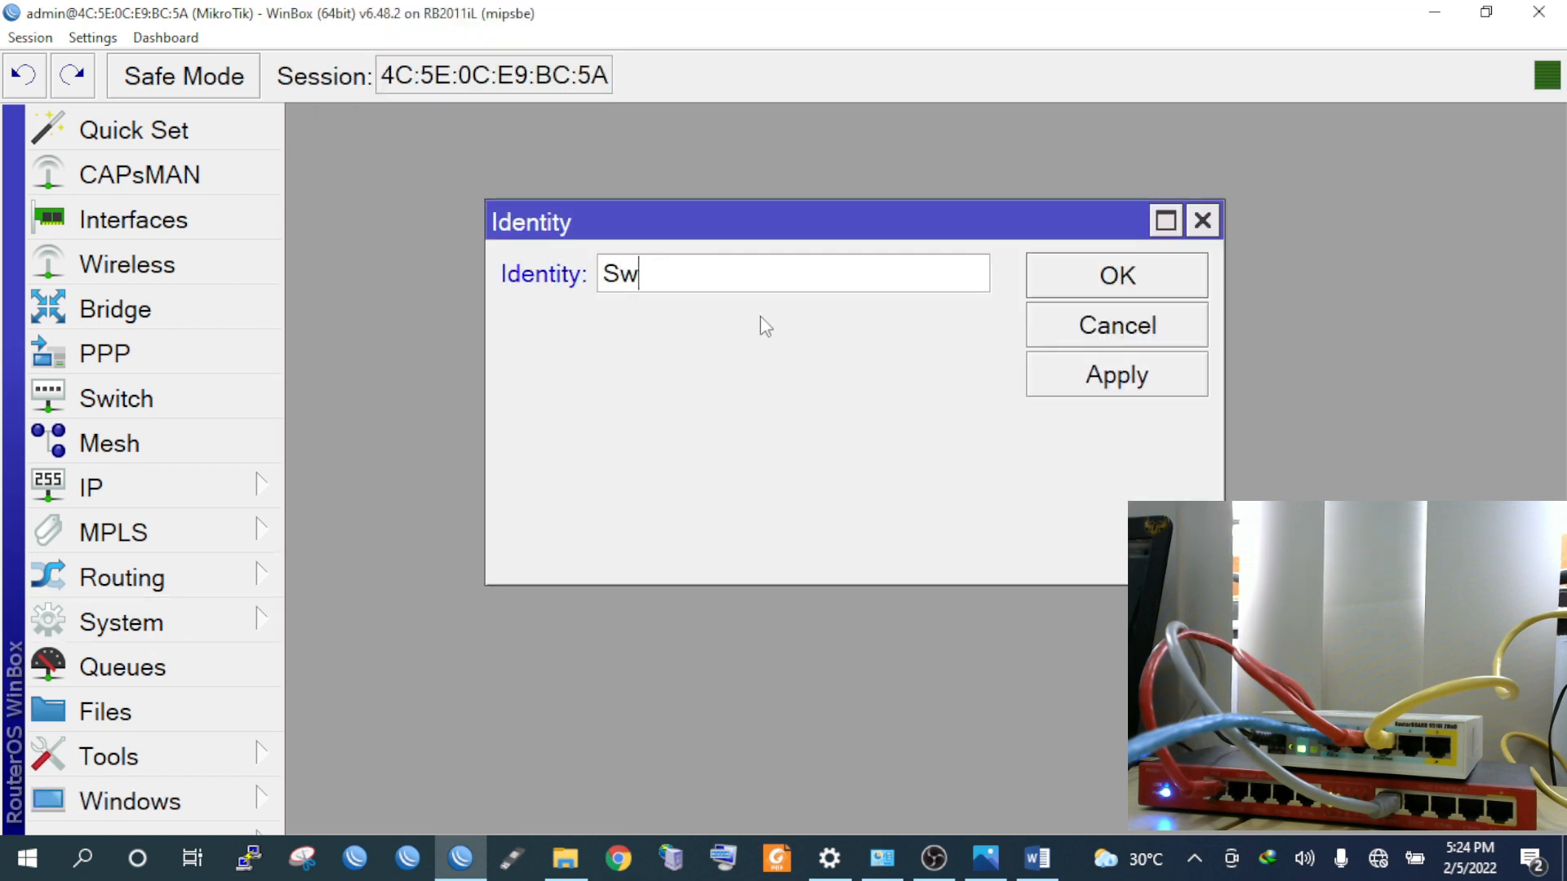
pyautogui.write('uittch-UKK')
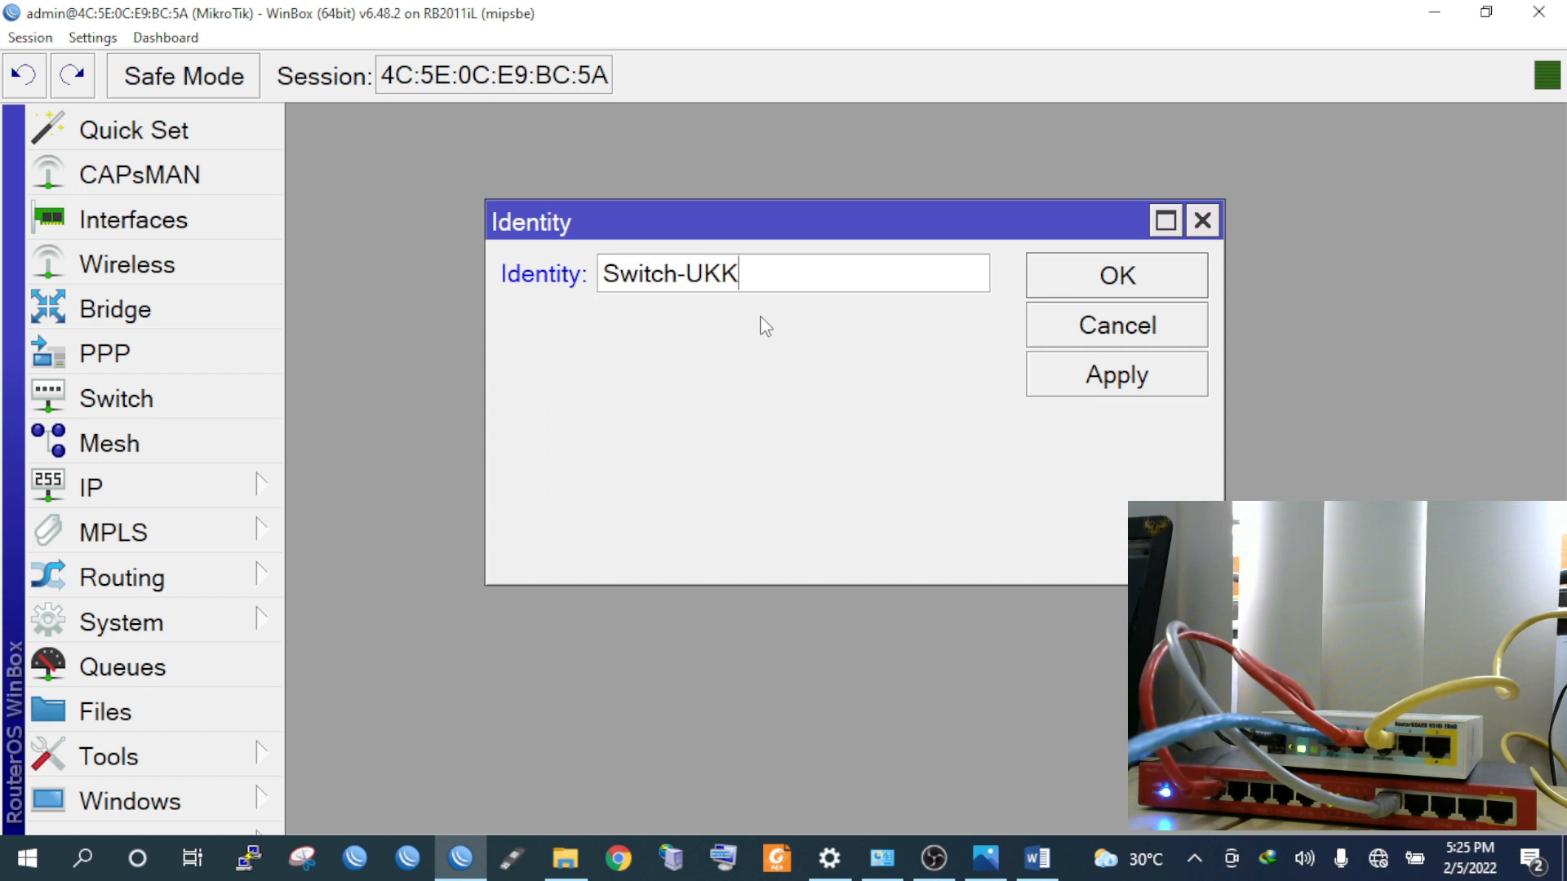
pyautogui.write('TKJ')
pyautogui.write('303')
pyautogui.press('BackSpace')
pyautogui.press('BackSpace')
pyautogui.write('2022')
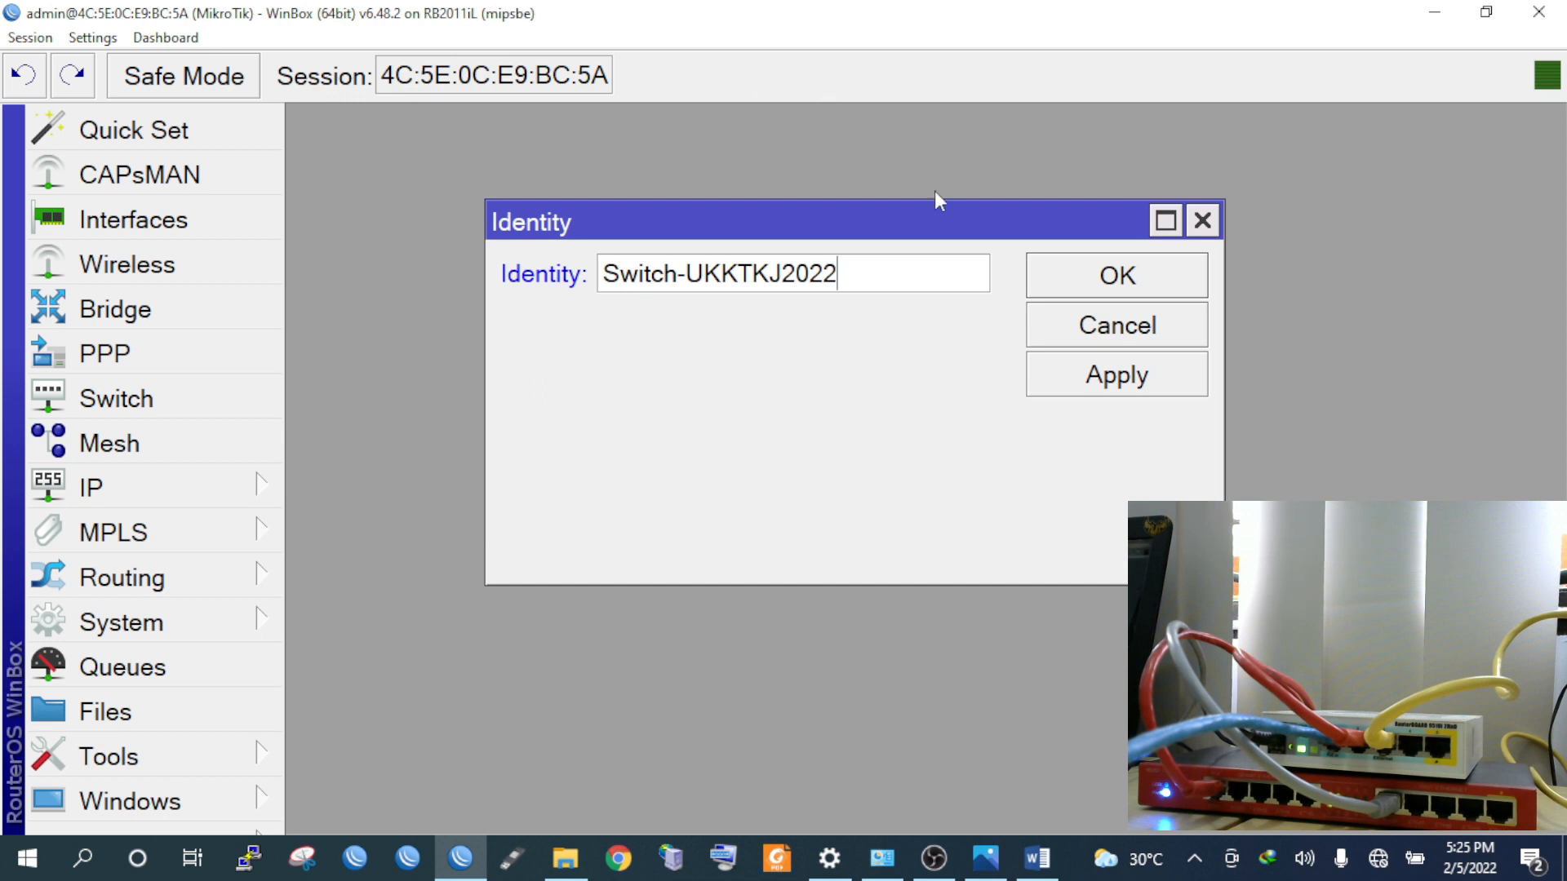
pyautogui.click(1099, 393)
pyautogui.click(1102, 279)
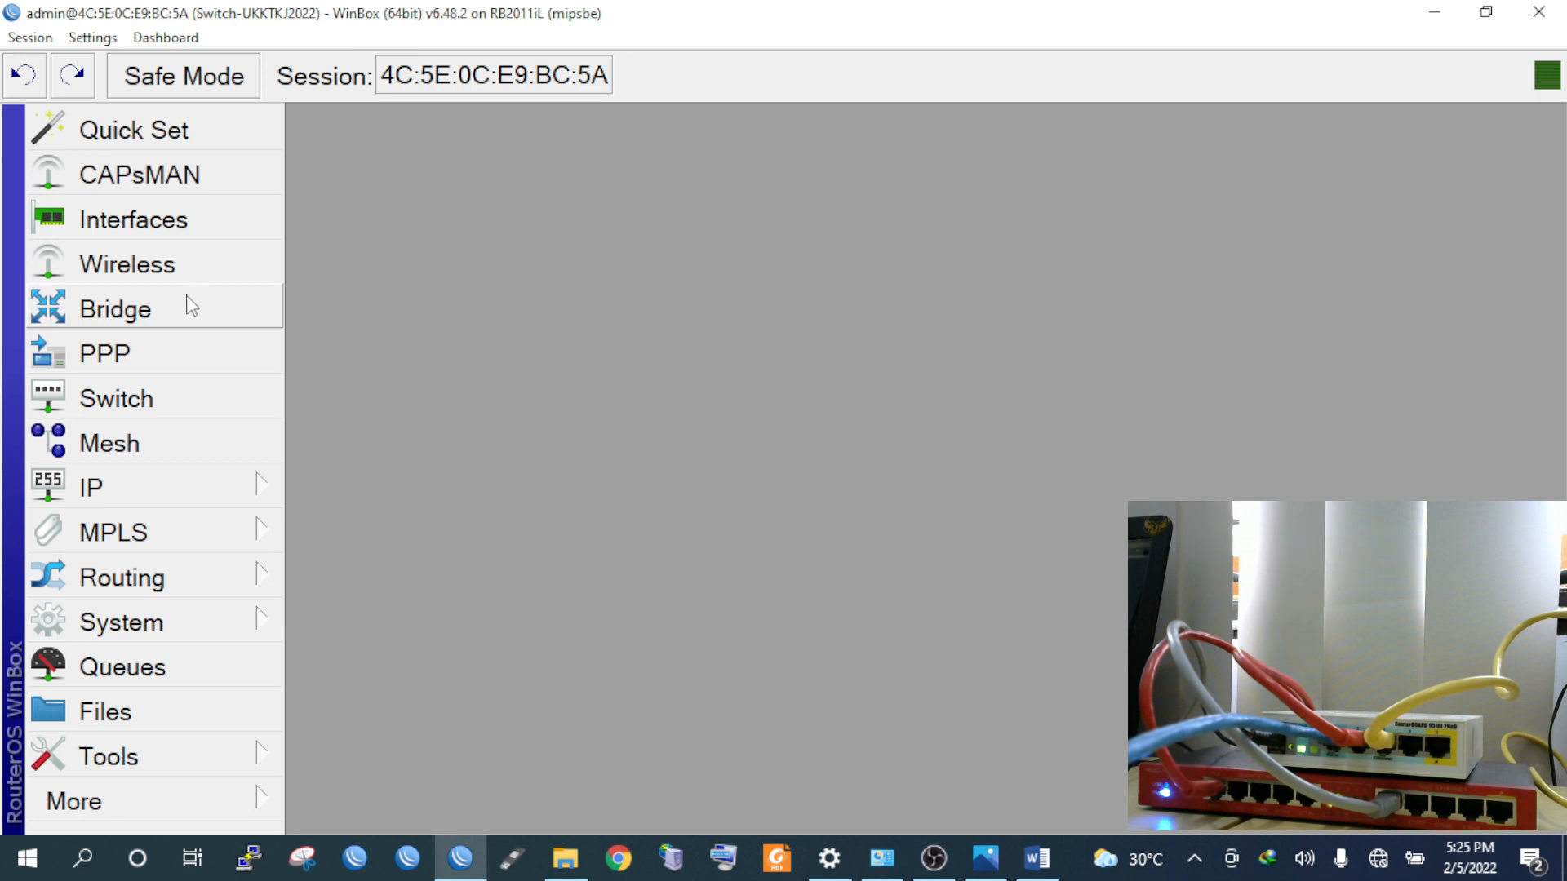
# Close the Switch and Bridge windows that were opened by mistake
pyautogui.click(140, 309)
pyautogui.click(137, 400)
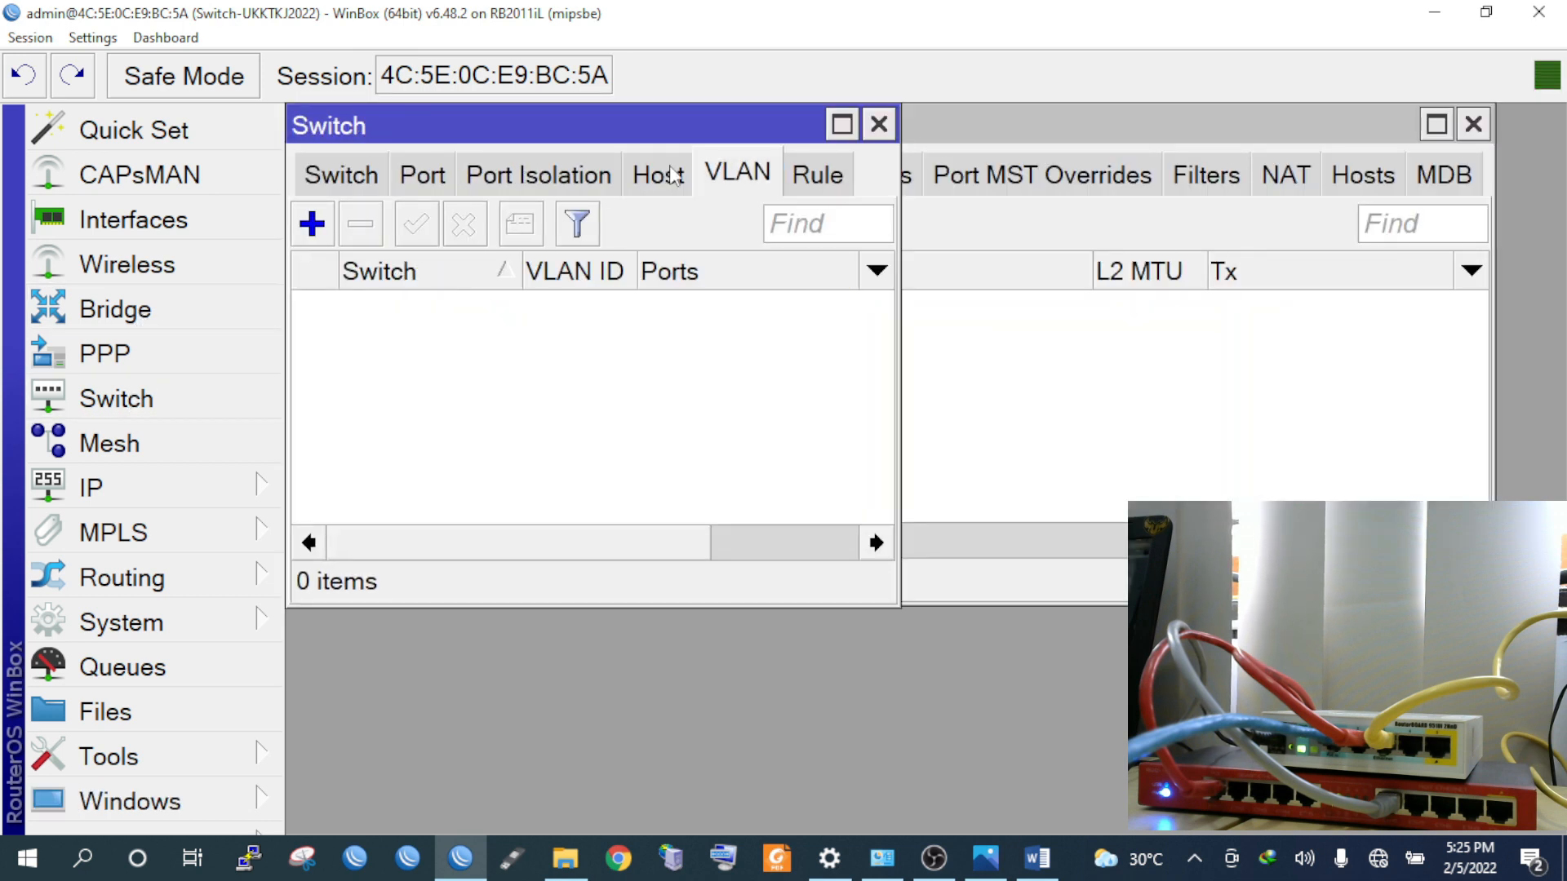
pyautogui.click(879, 124)
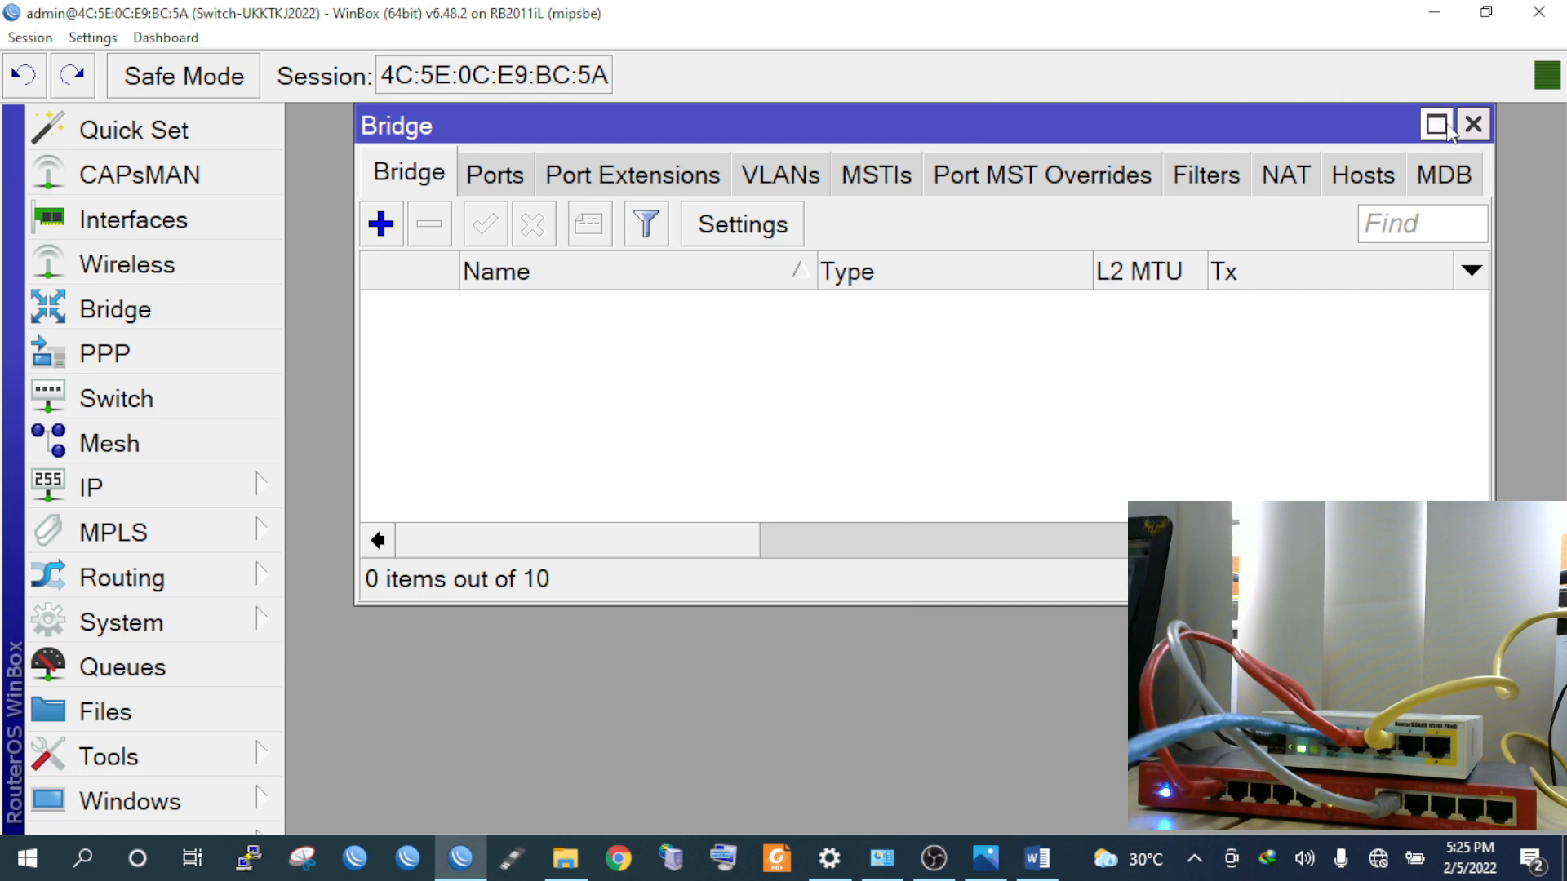
pyautogui.click(1474, 126)
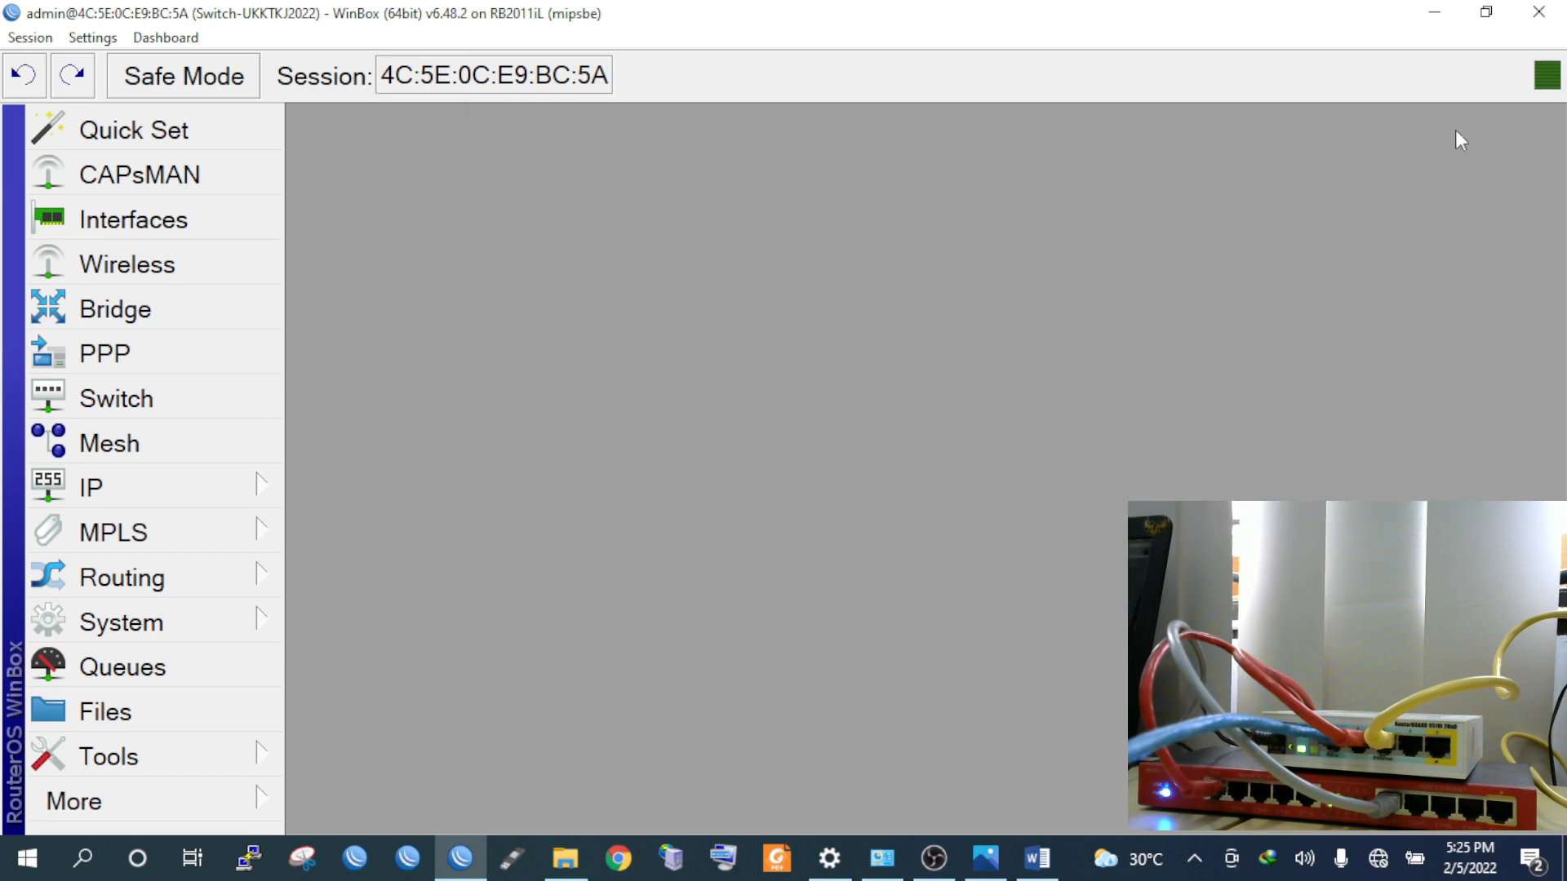
pyautogui.click(161, 305)
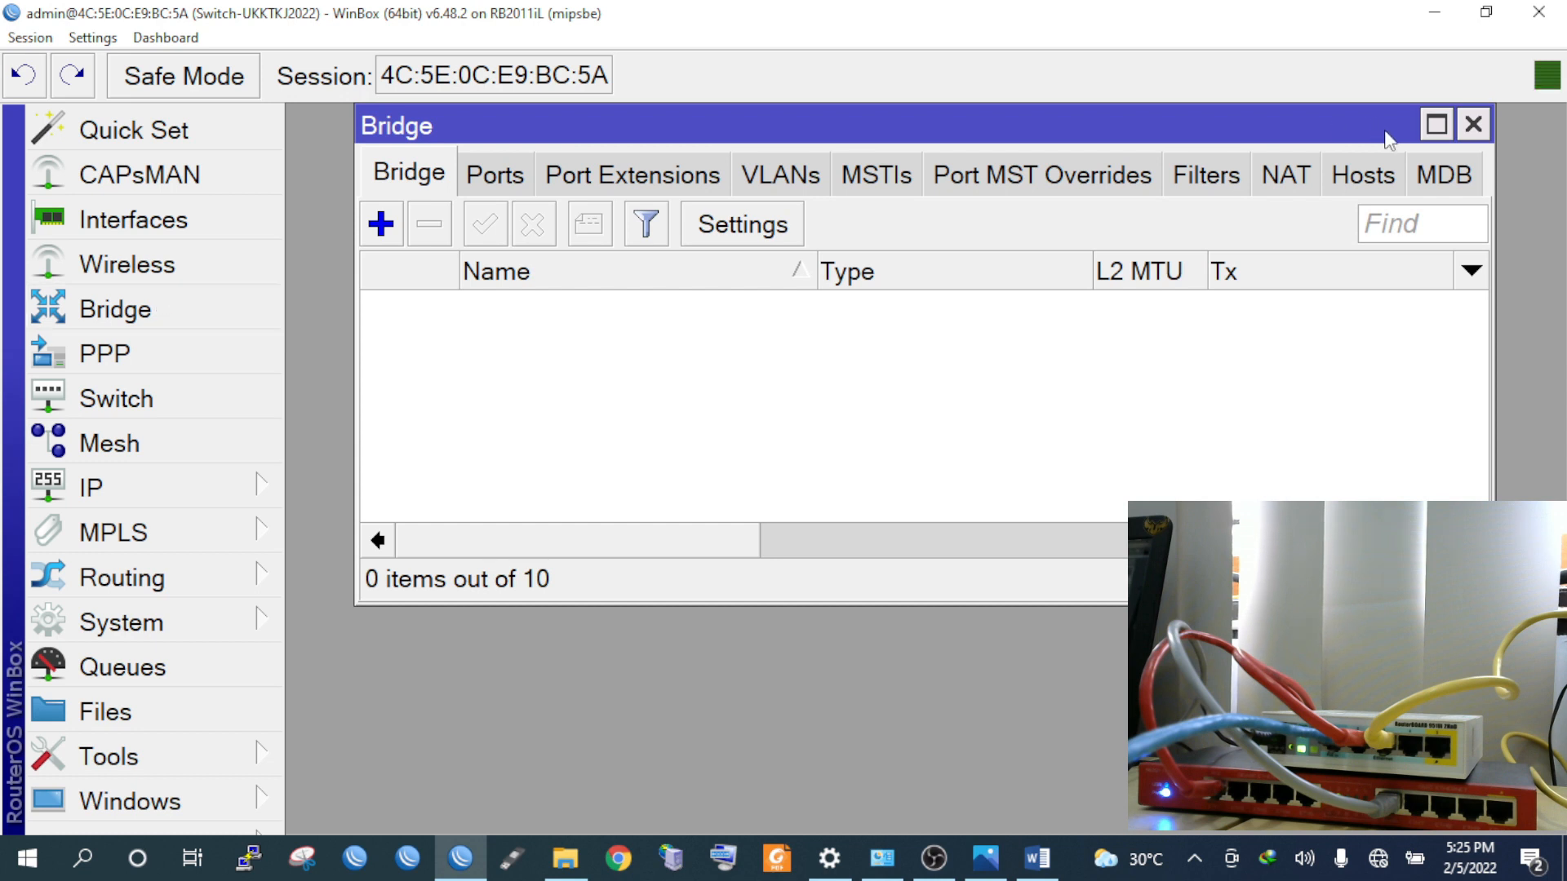
pyautogui.click(1474, 125)
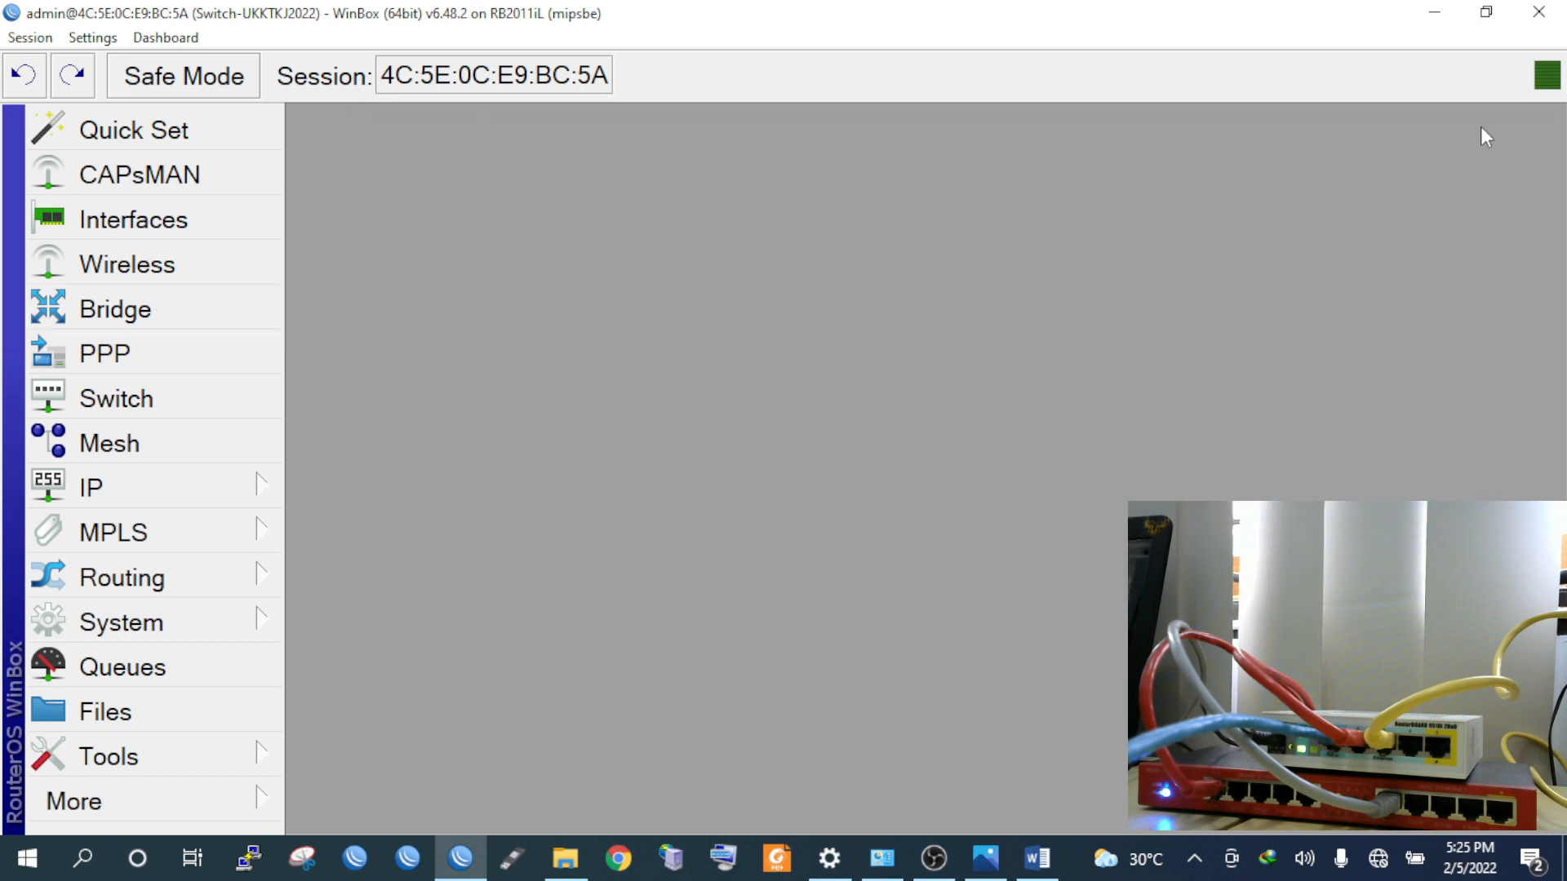
# Add a new bridge named vlan-trunking in place of the default bridge1
pyautogui.click(123, 320)
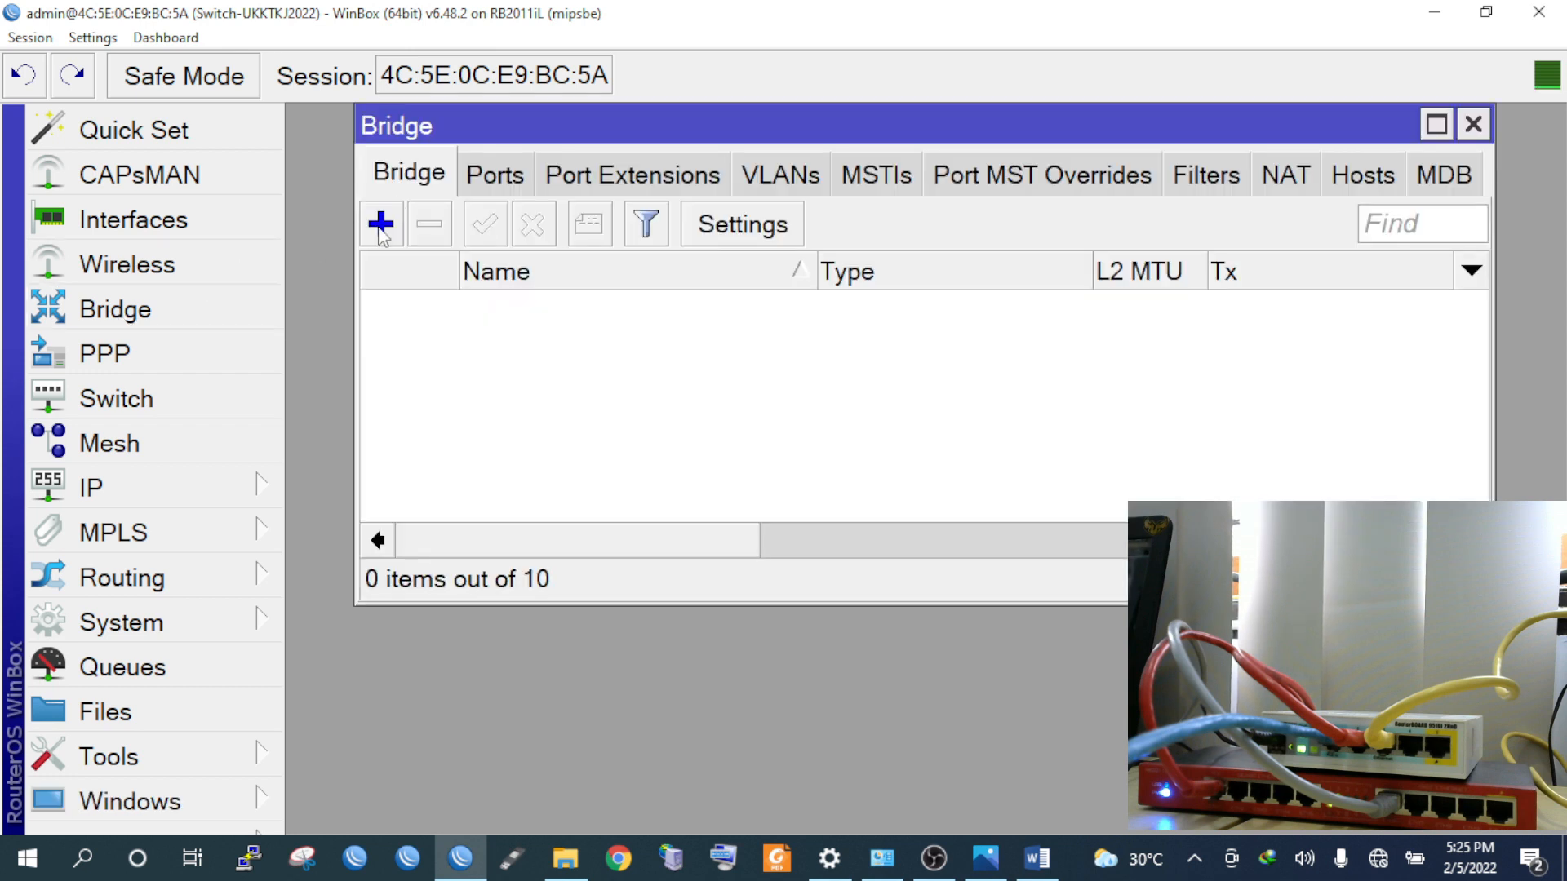
pyautogui.click(380, 226)
pyautogui.click(497, 178)
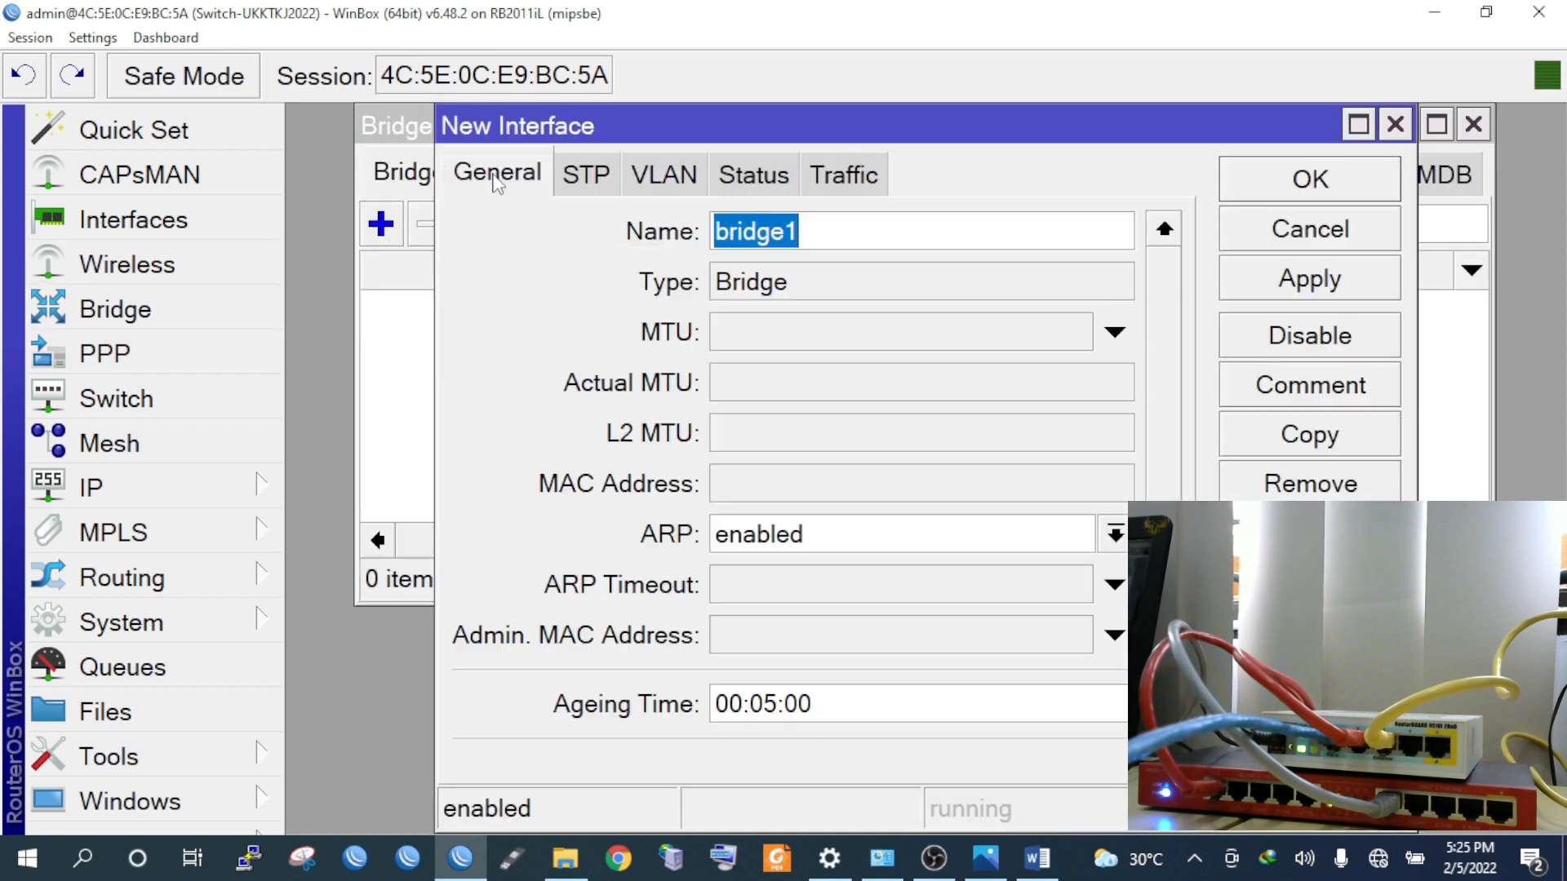
pyautogui.click(864, 236)
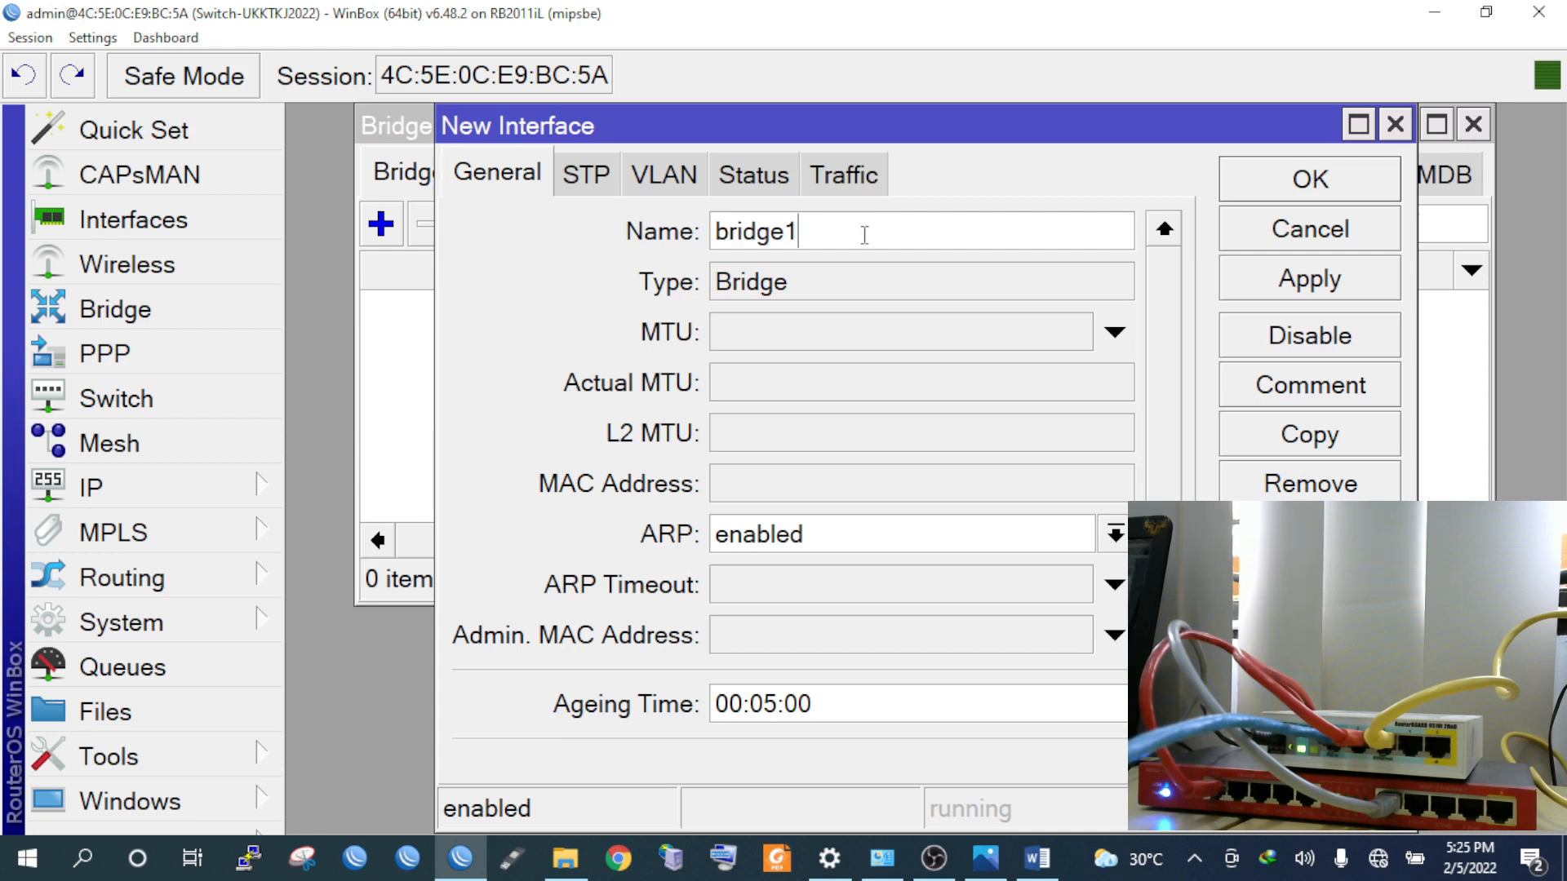
pyautogui.doubleClick(864, 235)
pyautogui.write('vl')
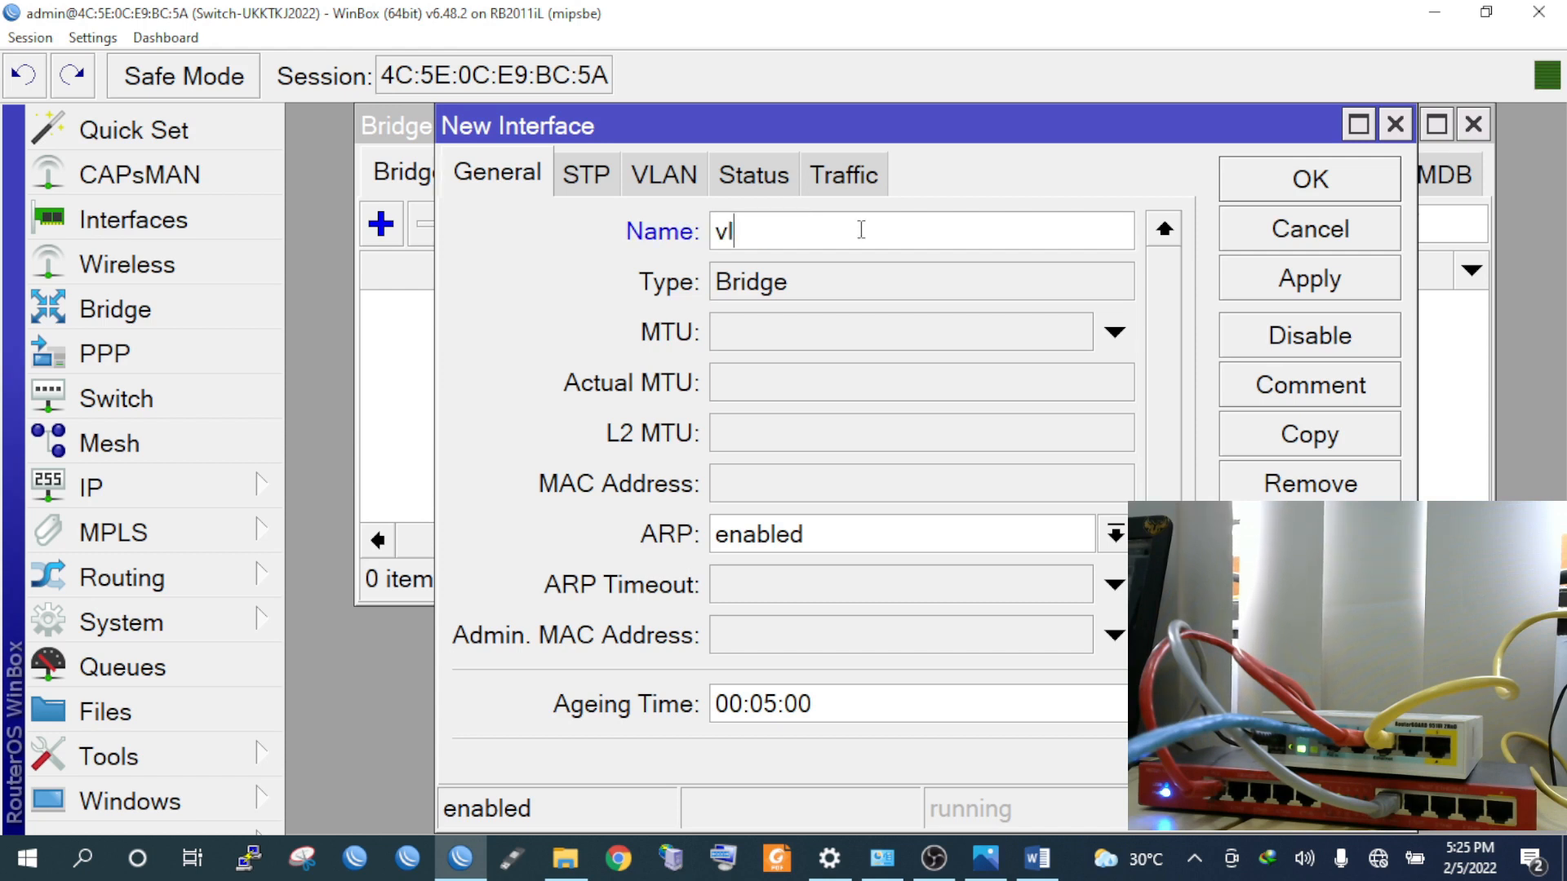
pyautogui.write('an-trunking')
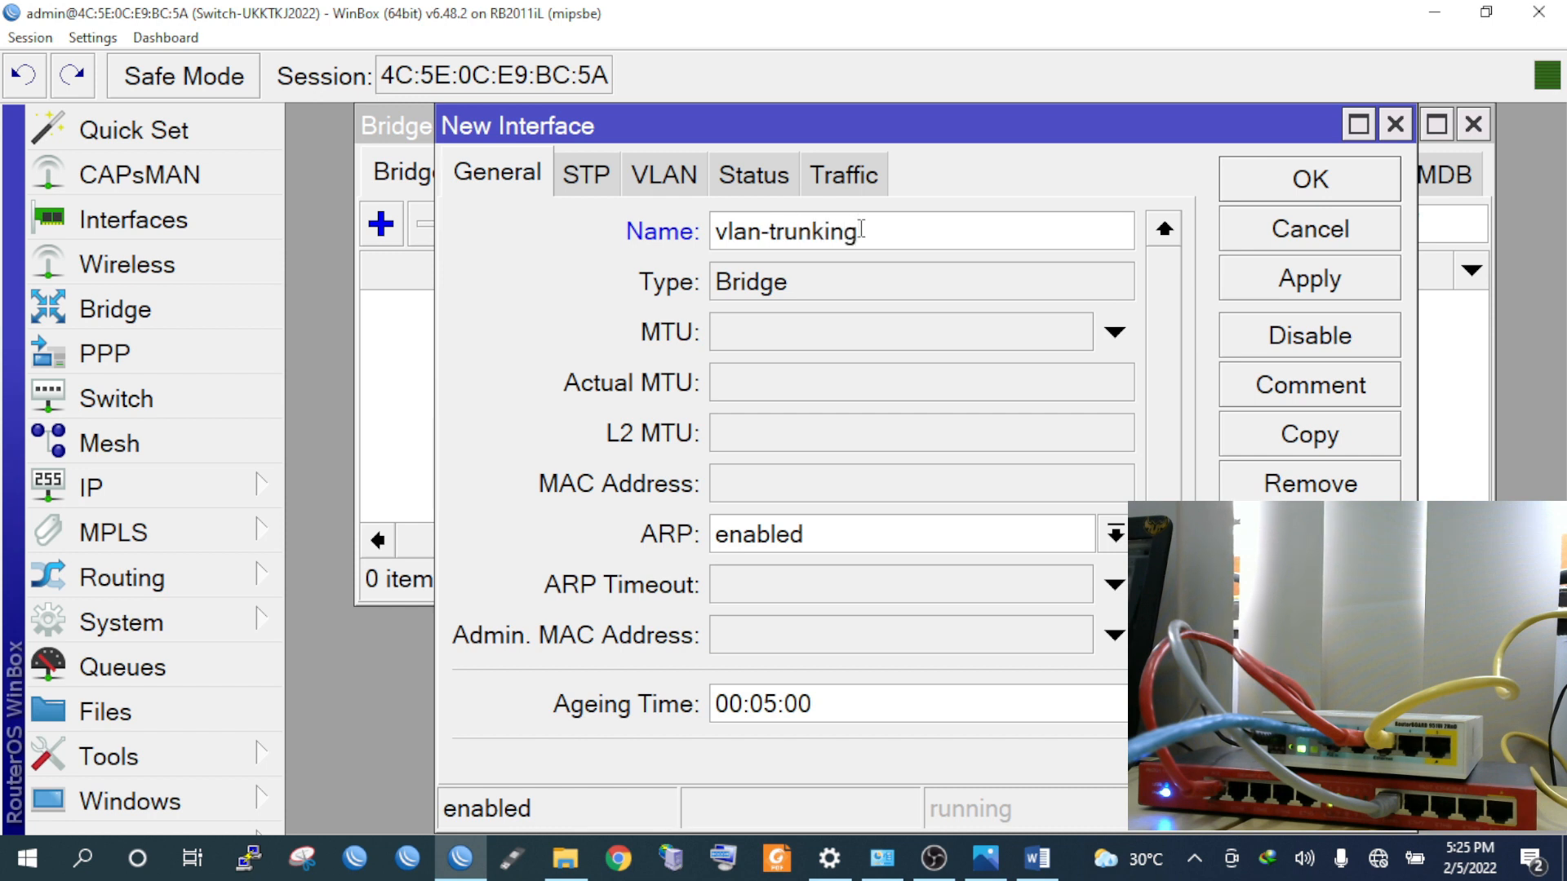
pyautogui.click(1303, 278)
pyautogui.click(1237, 187)
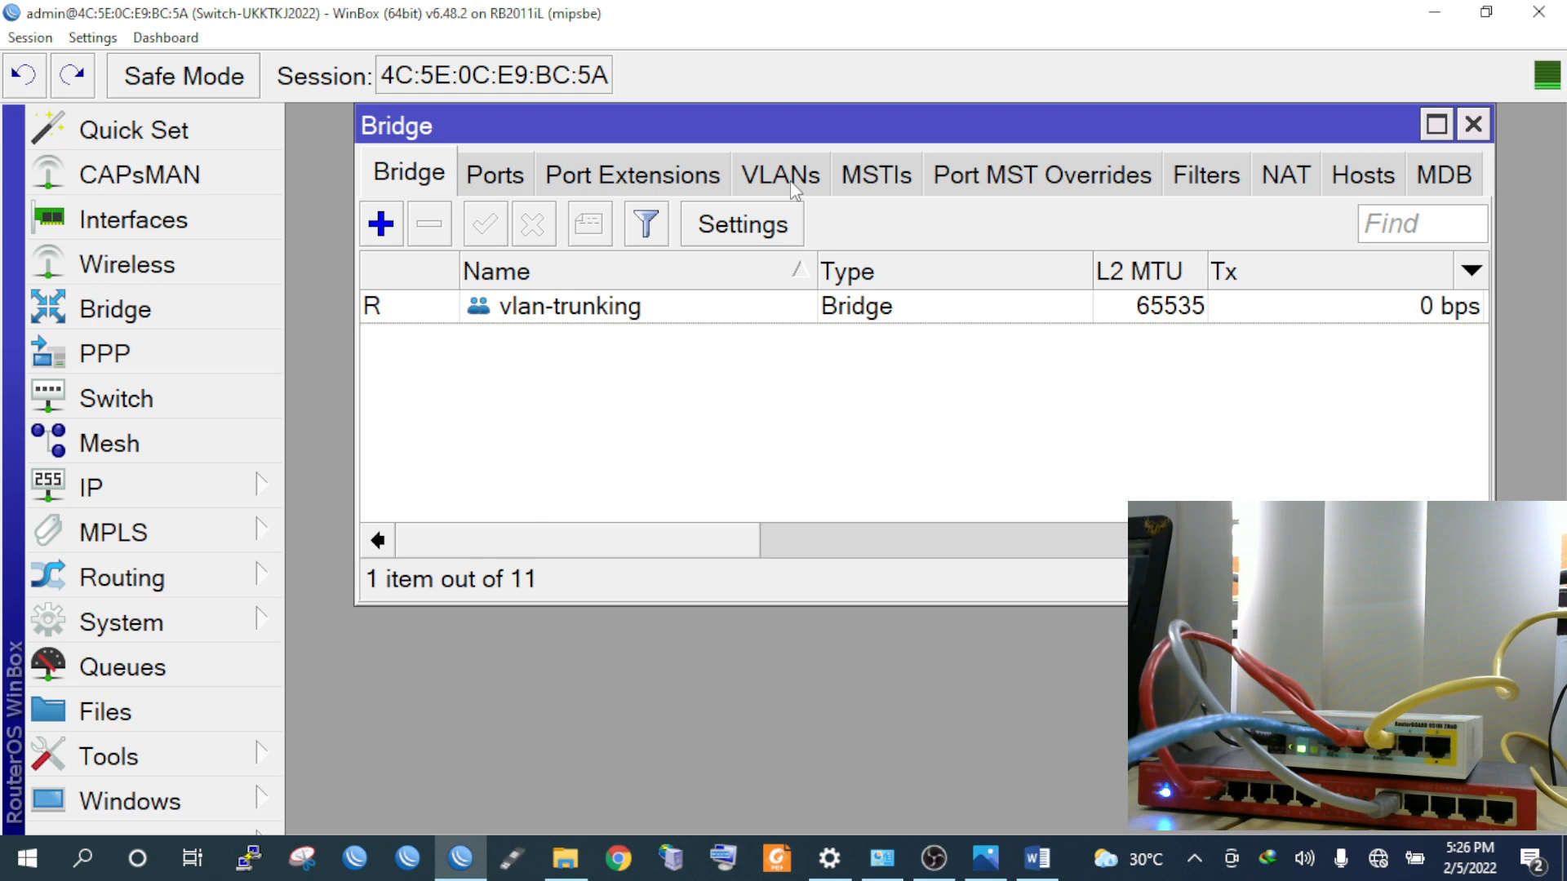
# Start a new bridge VLAN entry and check the network diagram in Photos
pyautogui.click(791, 179)
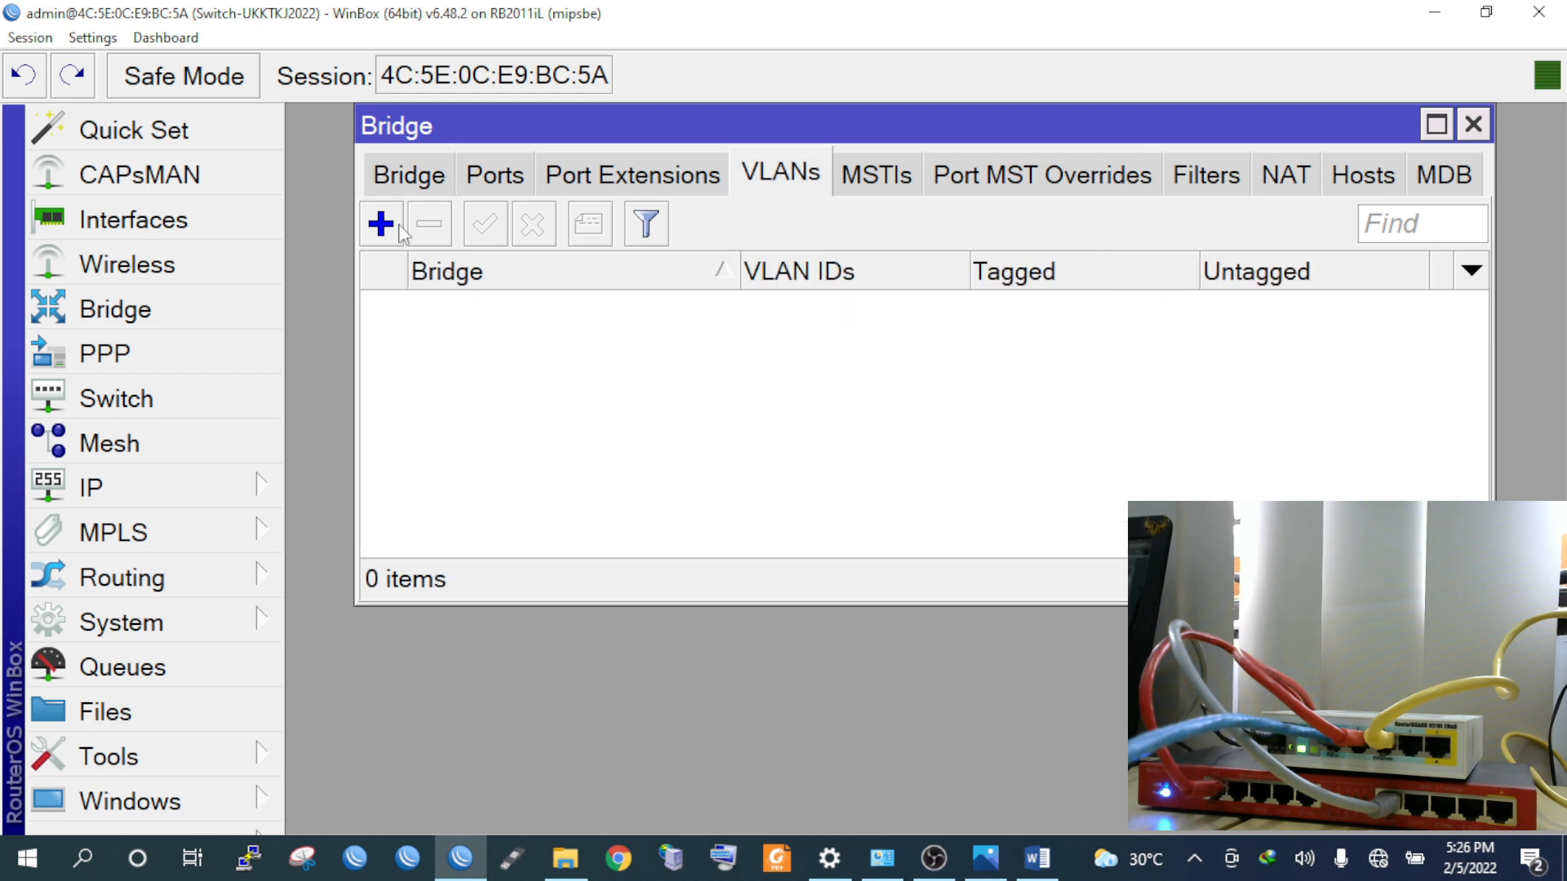
pyautogui.click(398, 227)
pyautogui.moveTo(650, 357); pyautogui.dragTo(658, 244)
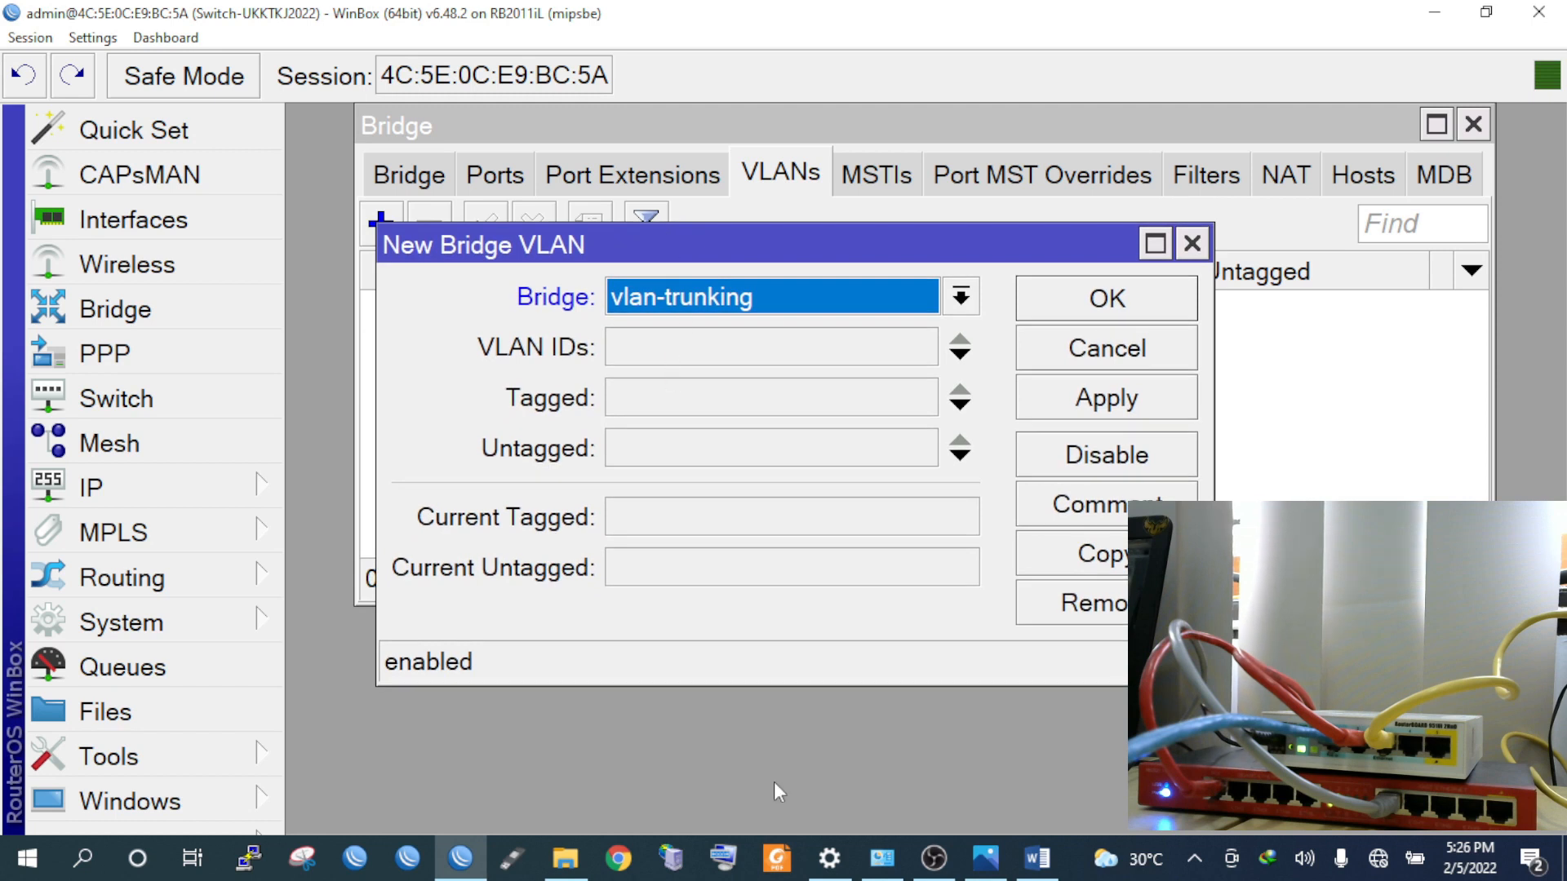
pyautogui.click(986, 857)
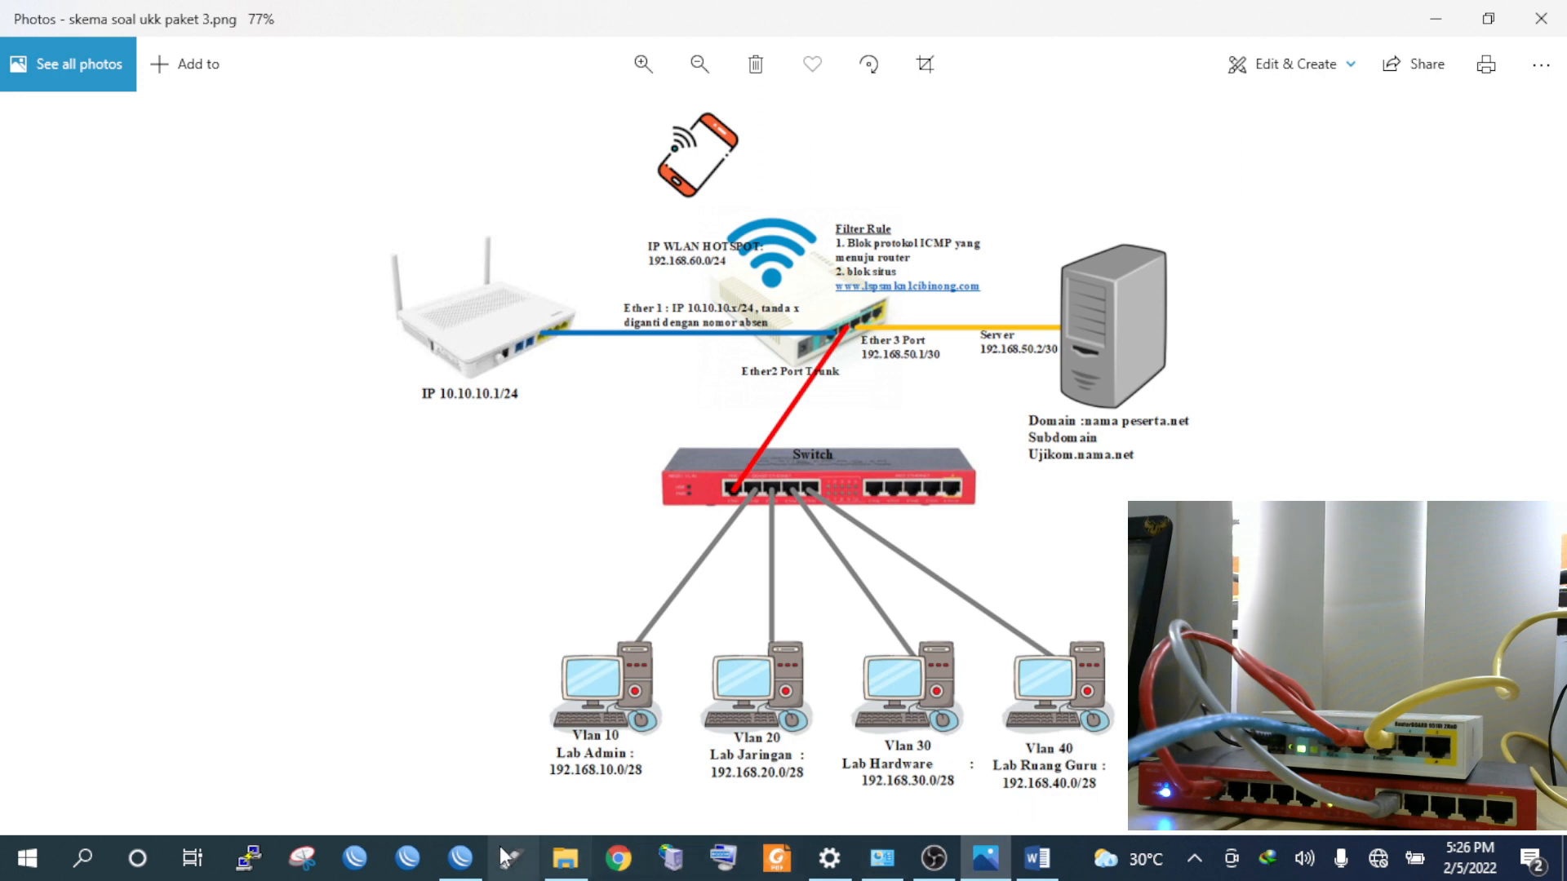
pyautogui.click(460, 857)
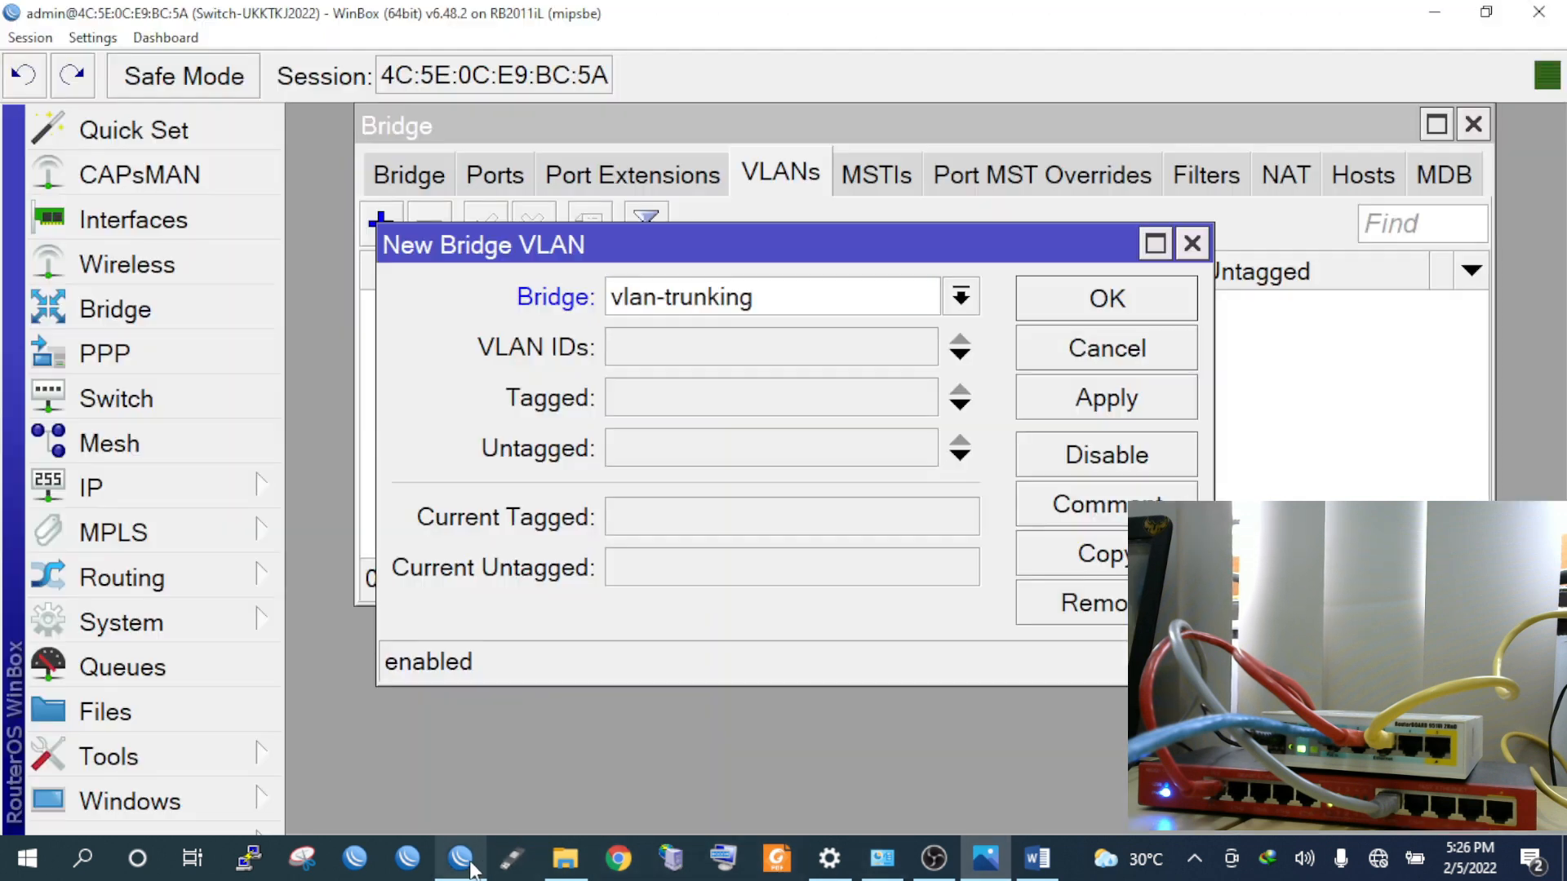
# Give the entry VLAN ID 10, tagged ether1 and untagged ether2, and save it
pyautogui.click(691, 349)
pyautogui.write('10')
pyautogui.click(714, 406)
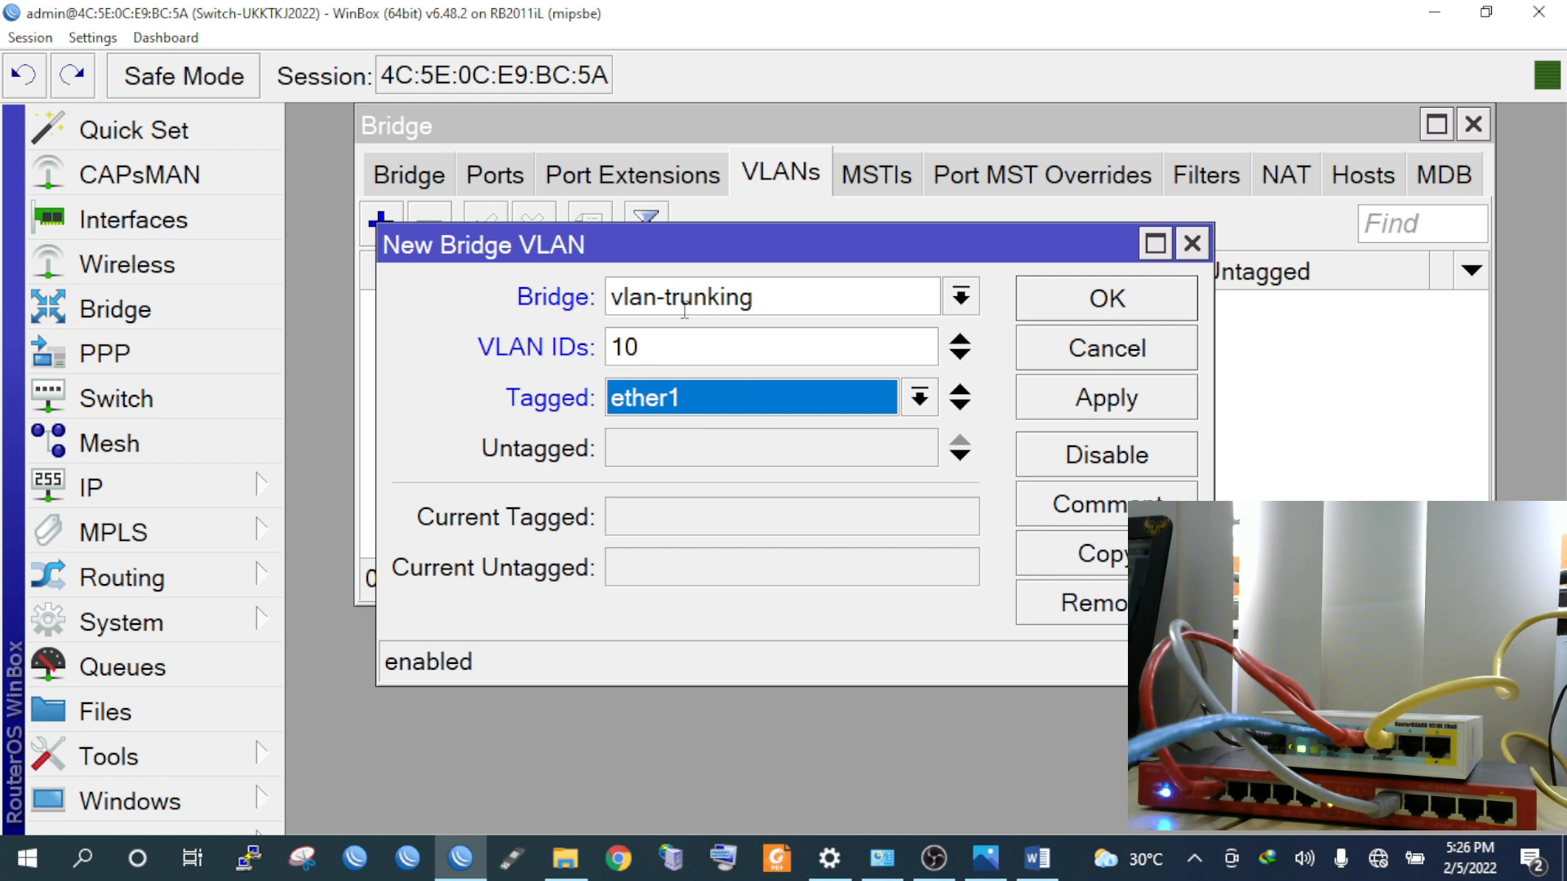
pyautogui.click(772, 463)
pyautogui.click(920, 448)
pyautogui.click(742, 517)
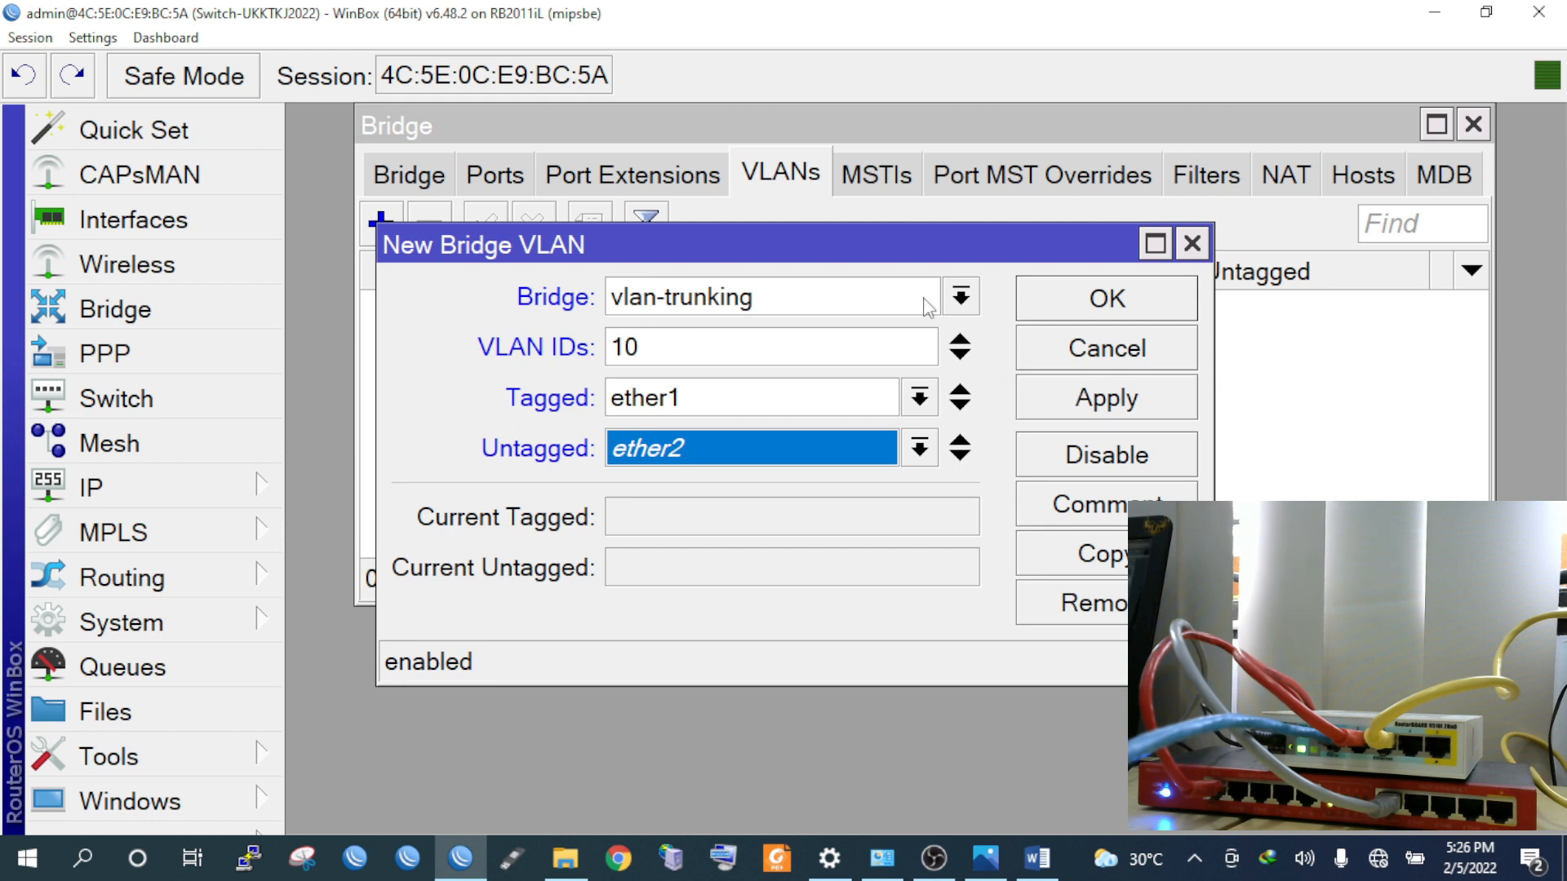
pyautogui.click(1125, 411)
pyautogui.click(1126, 324)
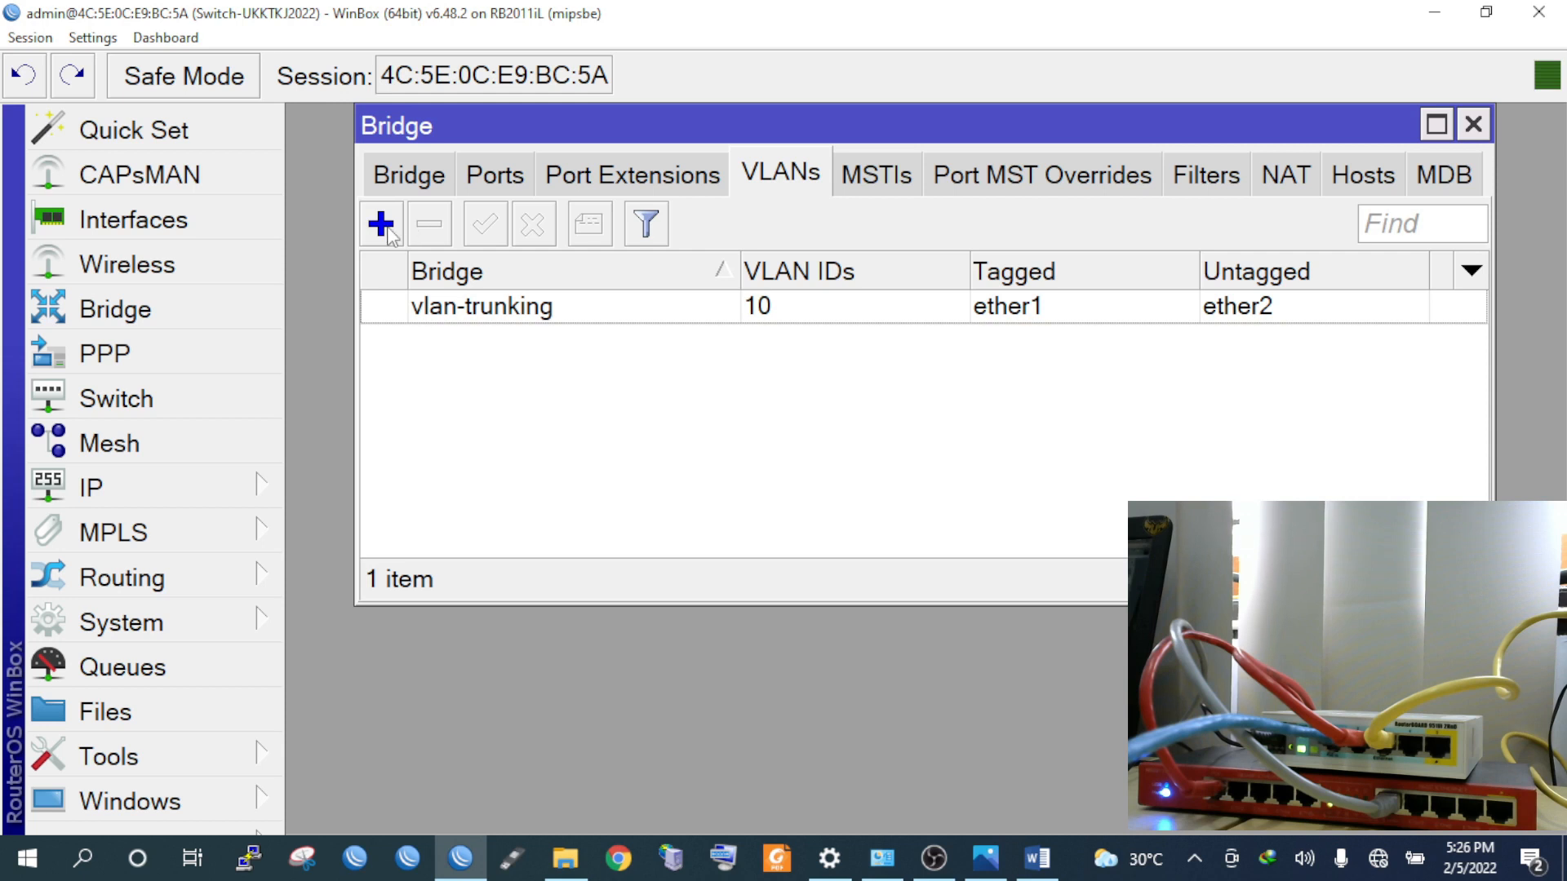
# Add bridge VLAN 20, tagged on ether1 and untagged on ether3, after checking the task sheet
pyautogui.click(390, 235)
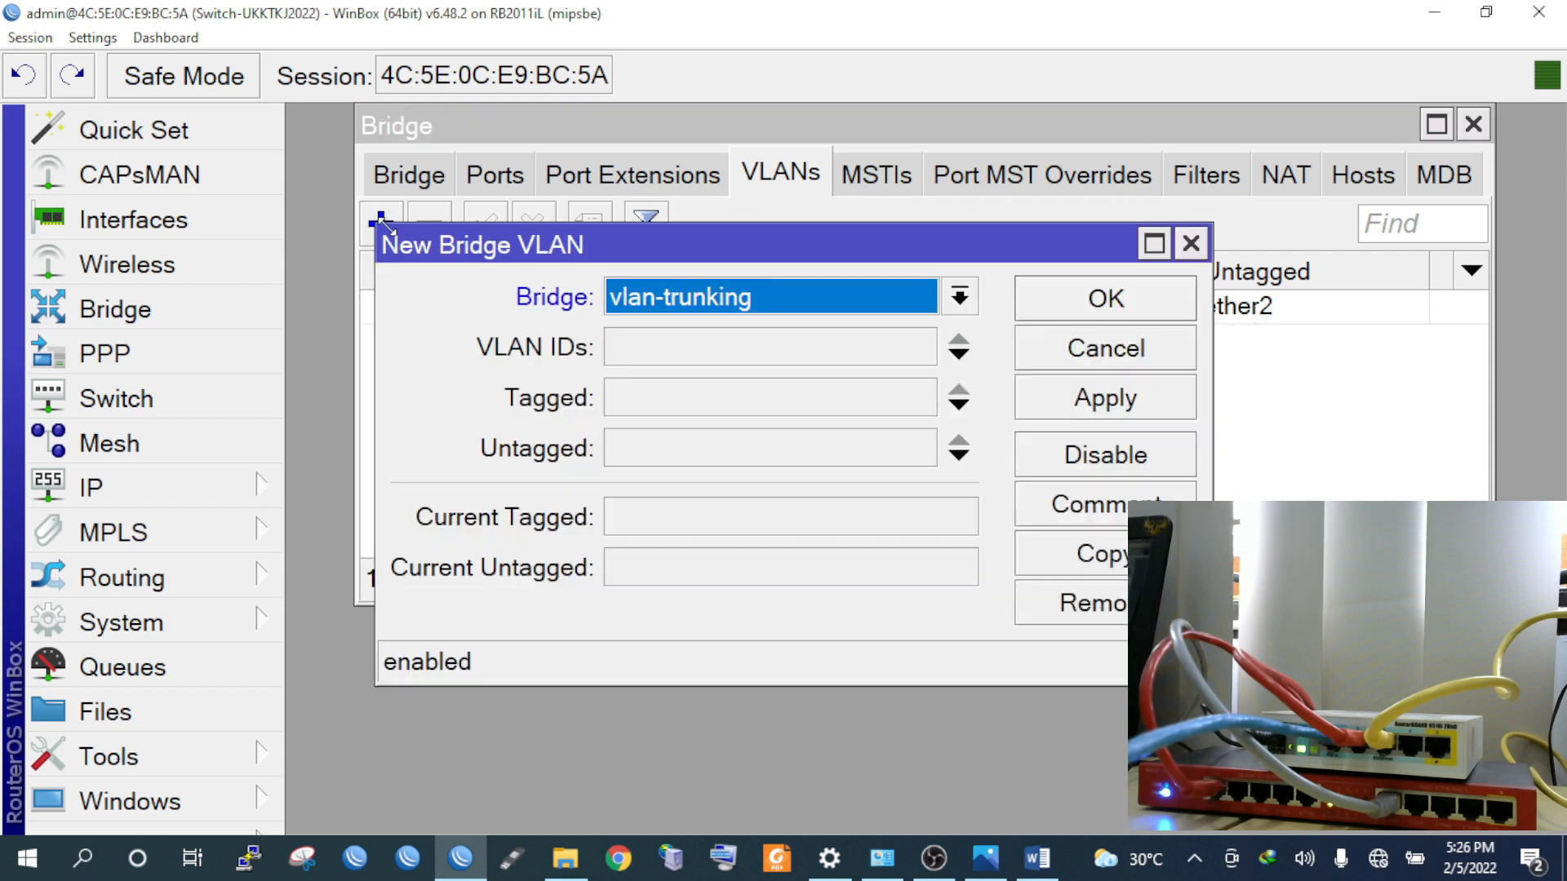
pyautogui.click(666, 347)
pyautogui.write('20')
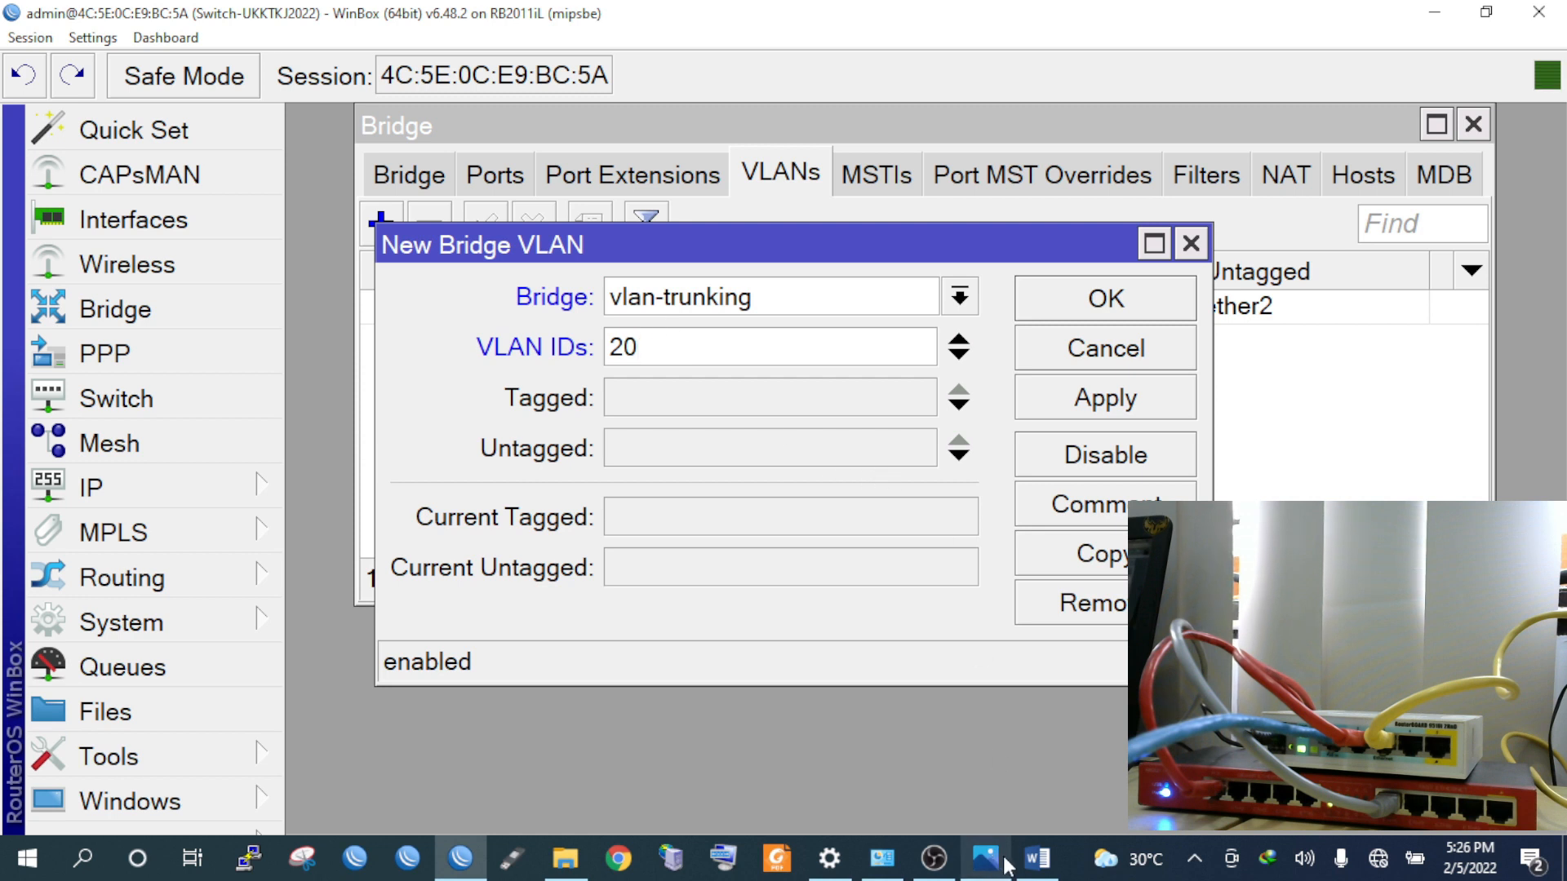
pyautogui.click(1037, 858)
pyautogui.scroll(-5, 446, 597)
pyautogui.scroll(15, 446, 597)
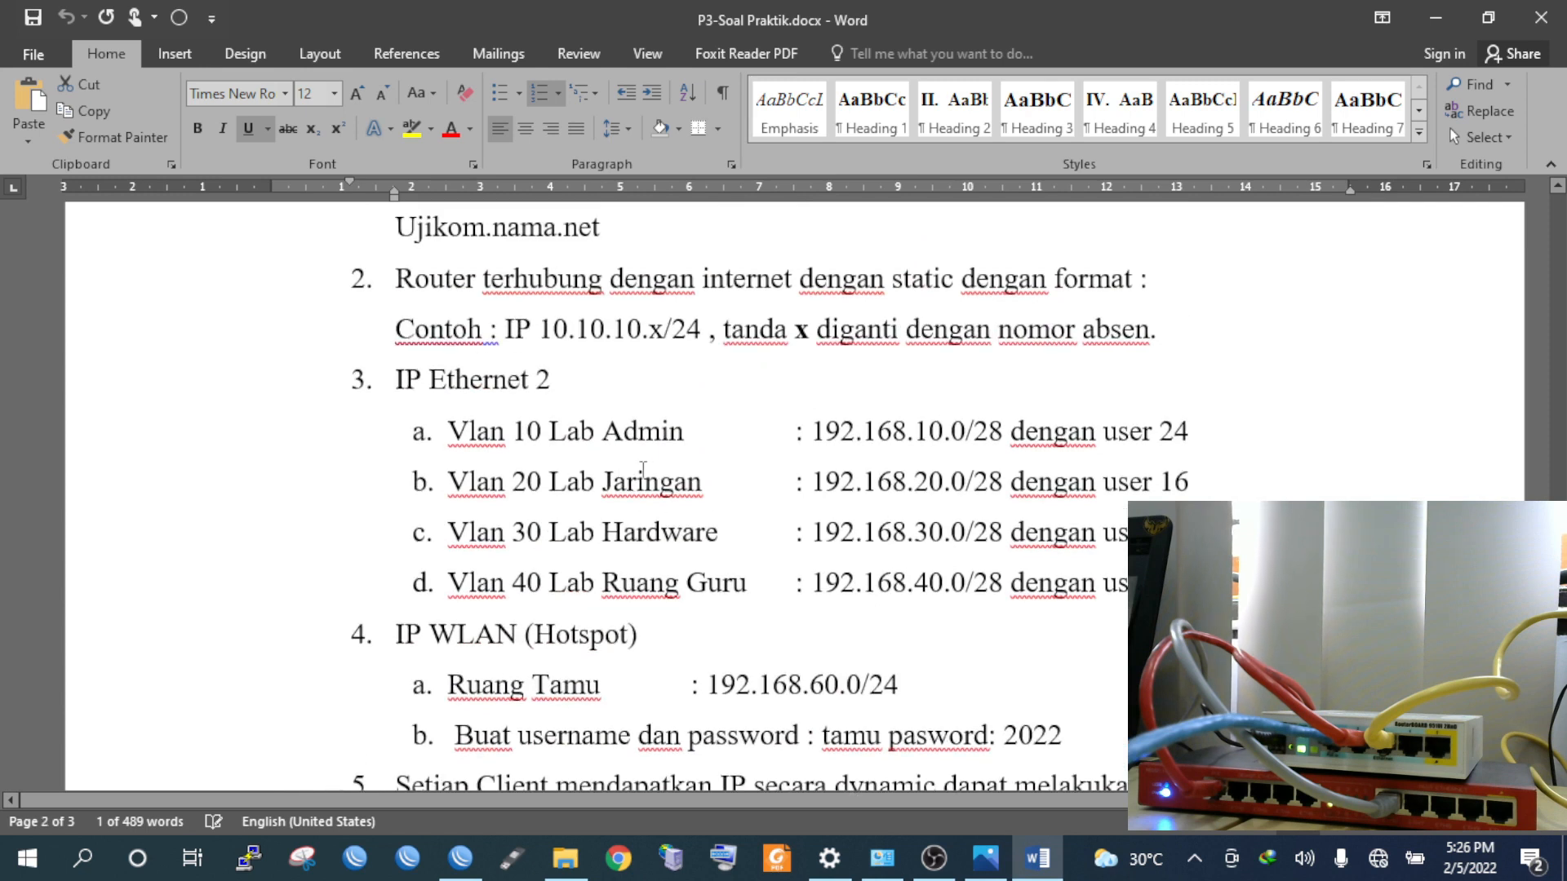
pyautogui.click(460, 857)
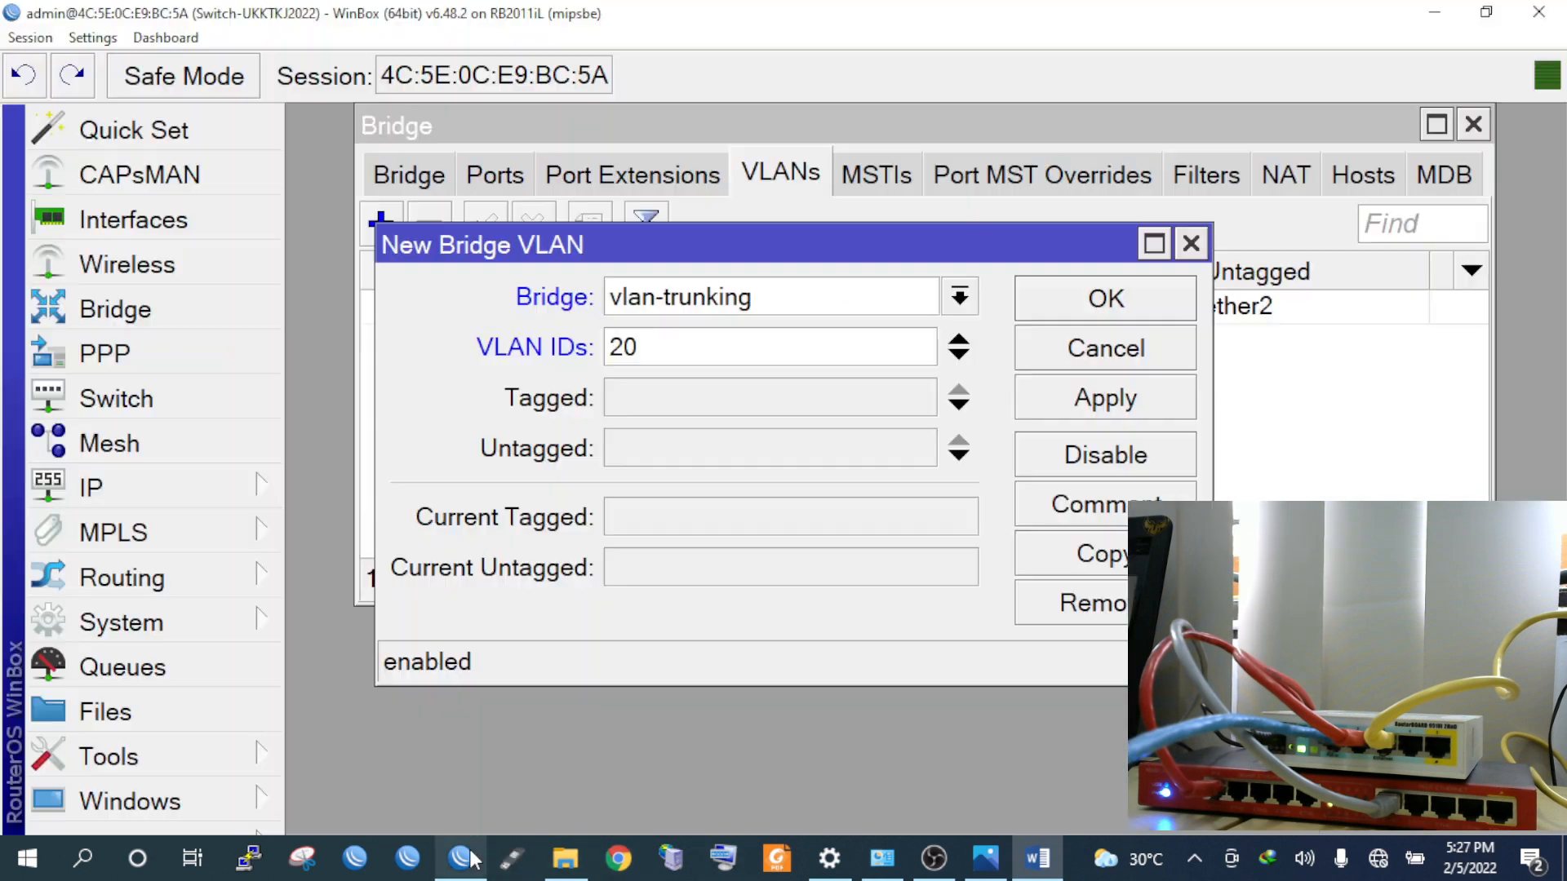
pyautogui.click(661, 398)
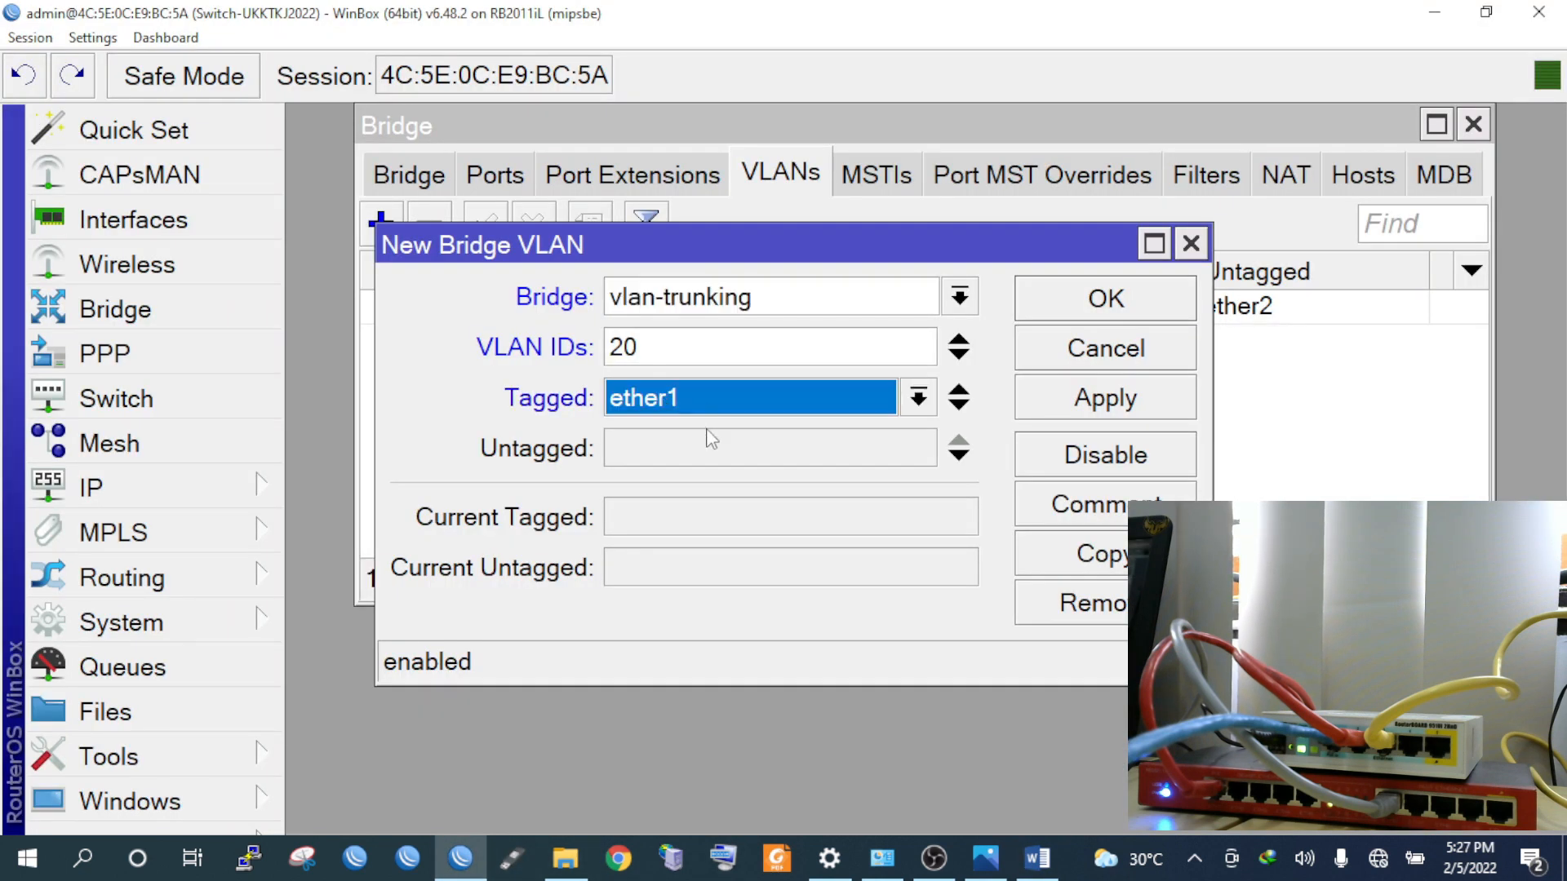
pyautogui.click(755, 453)
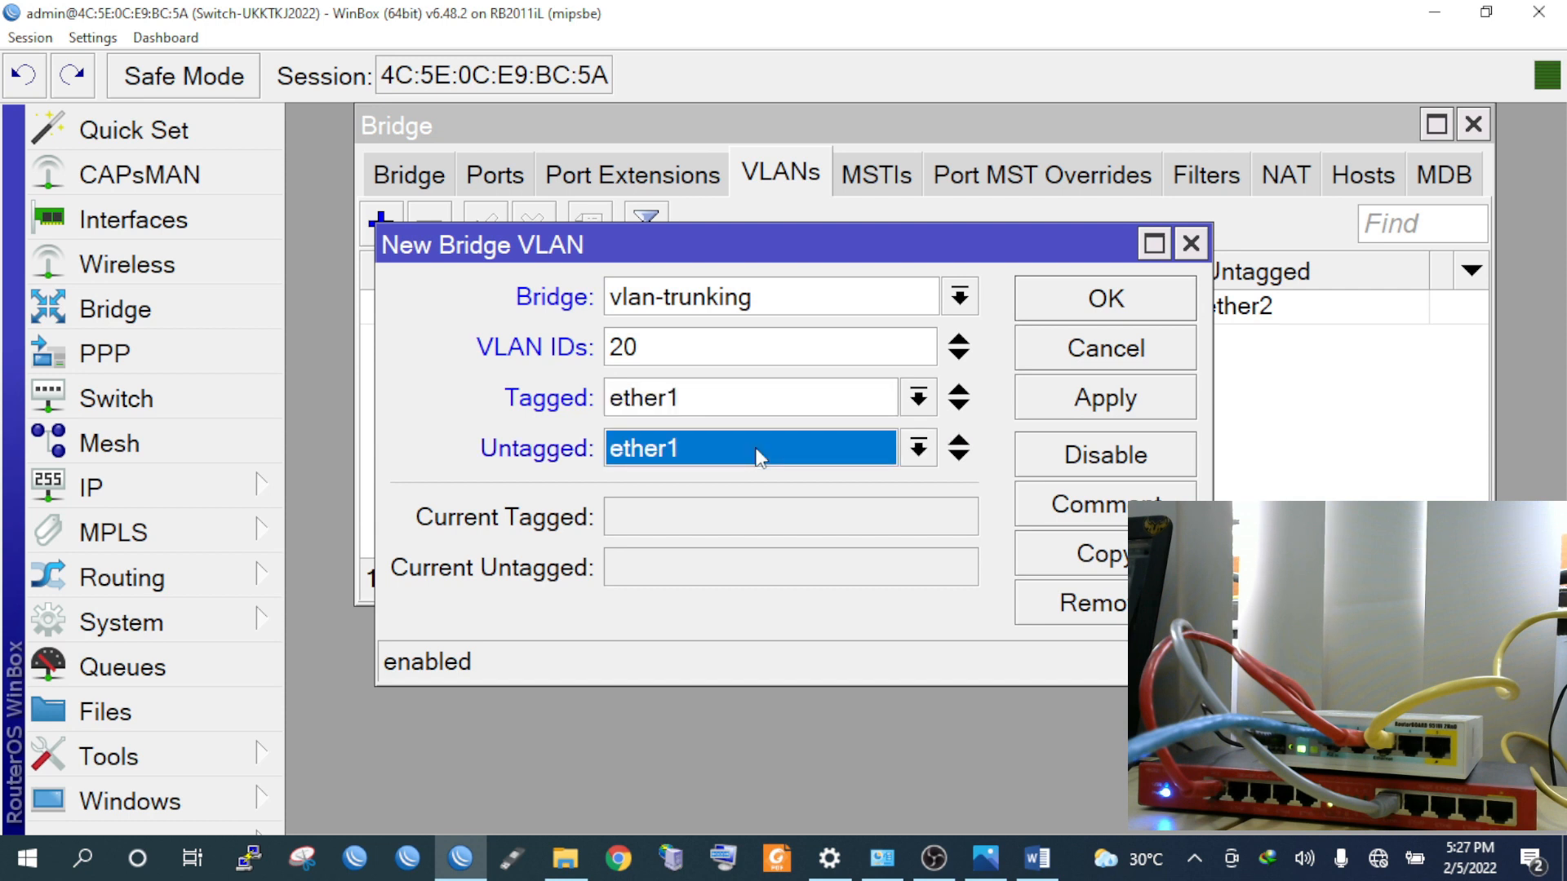
pyautogui.click(759, 456)
pyautogui.click(734, 543)
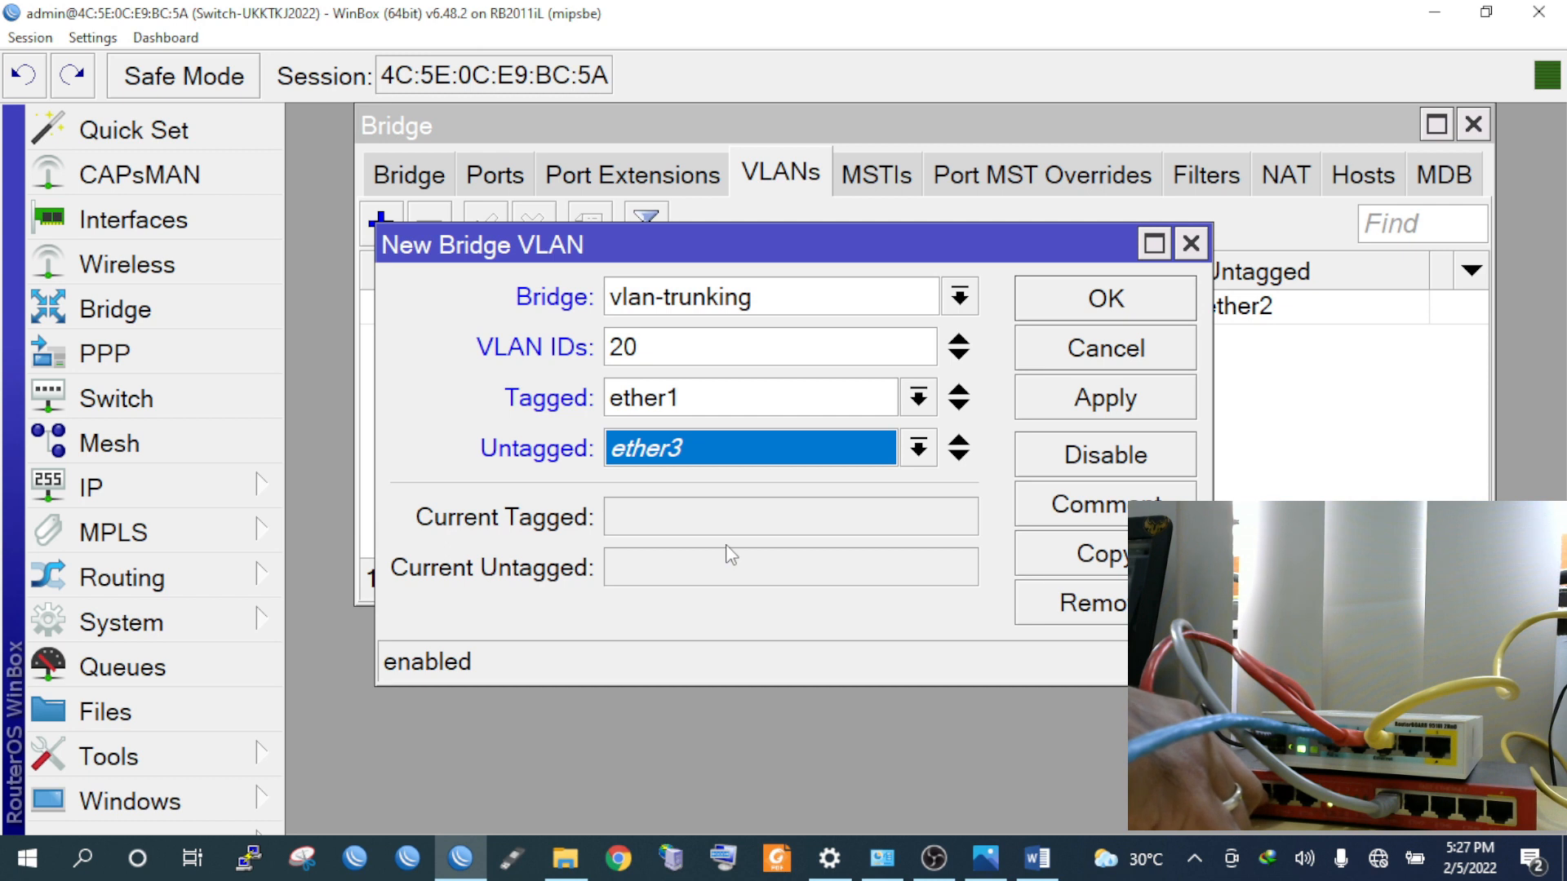
pyautogui.click(1061, 404)
pyautogui.click(1083, 317)
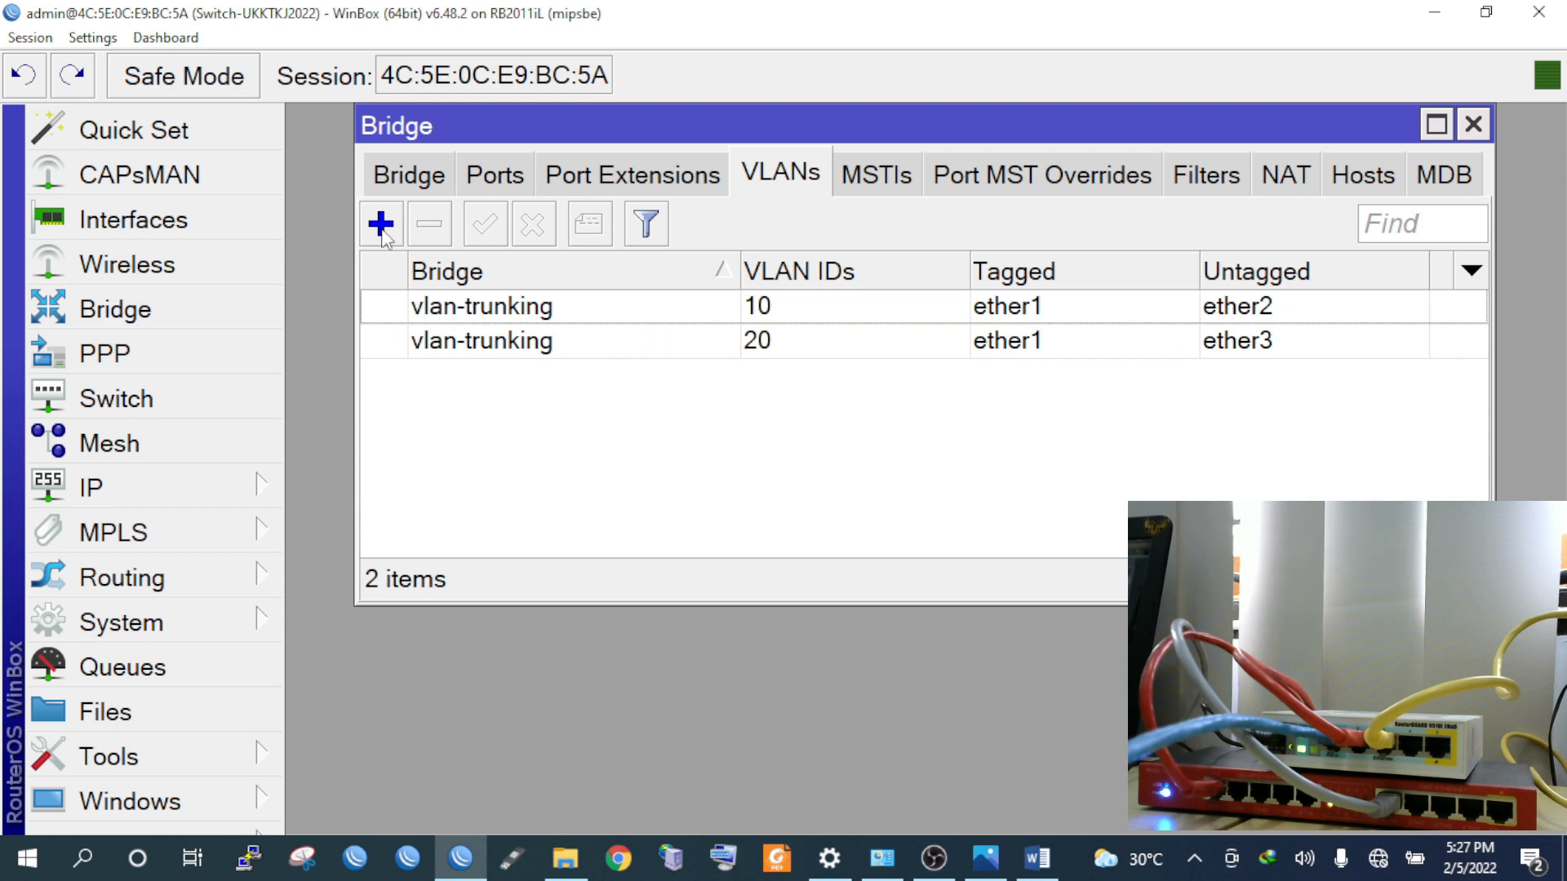
# Add bridge VLAN 30, tagged on ether1 and untagged on ether4
pyautogui.click(380, 222)
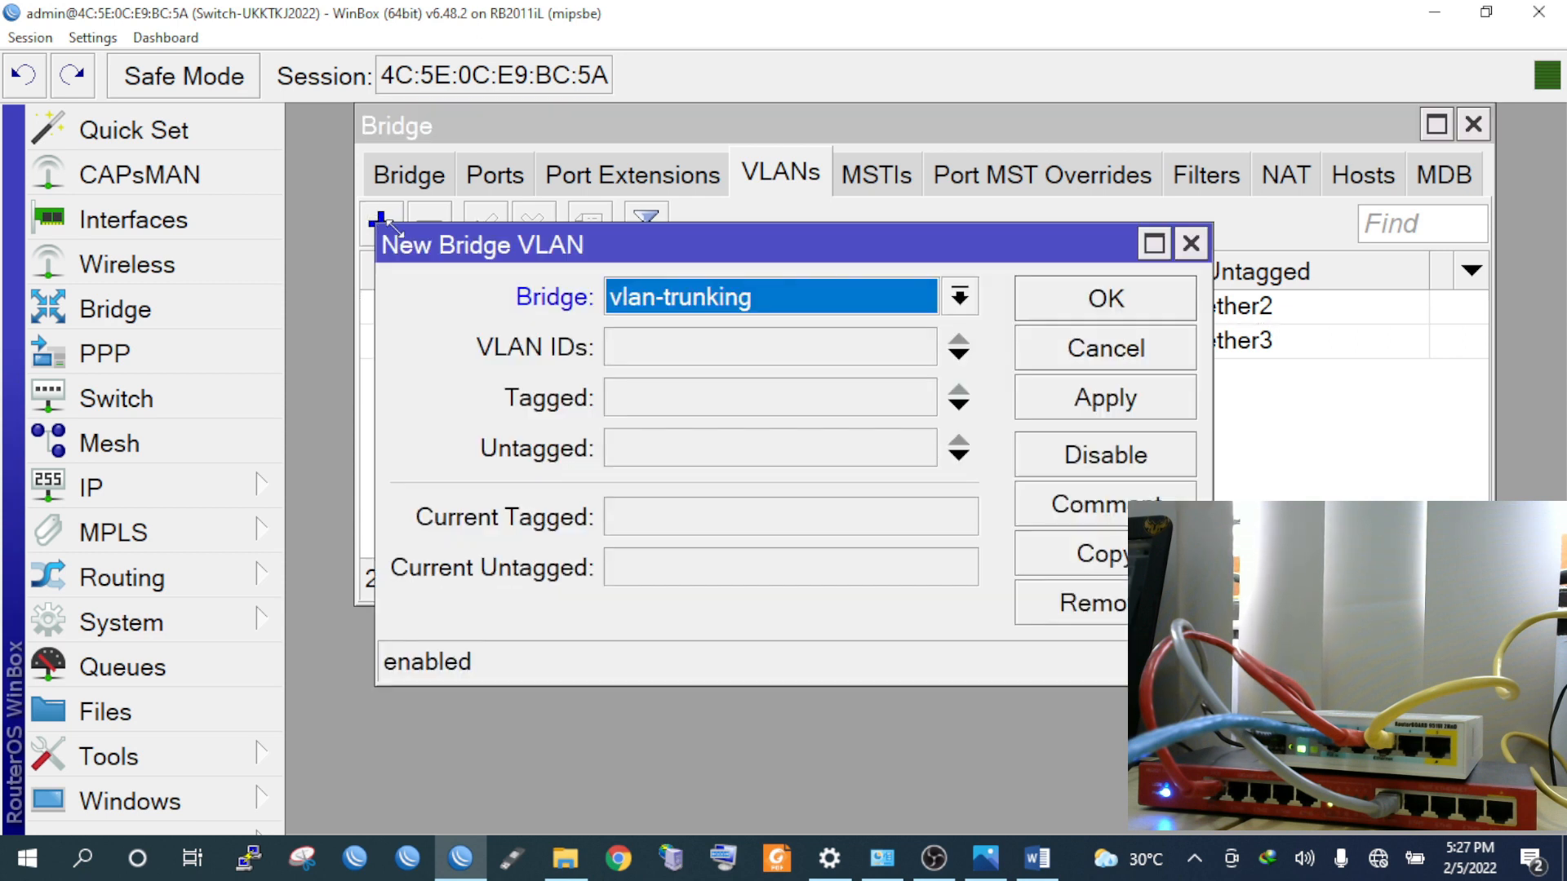
pyautogui.click(624, 349)
pyautogui.write('30')
pyautogui.click(675, 409)
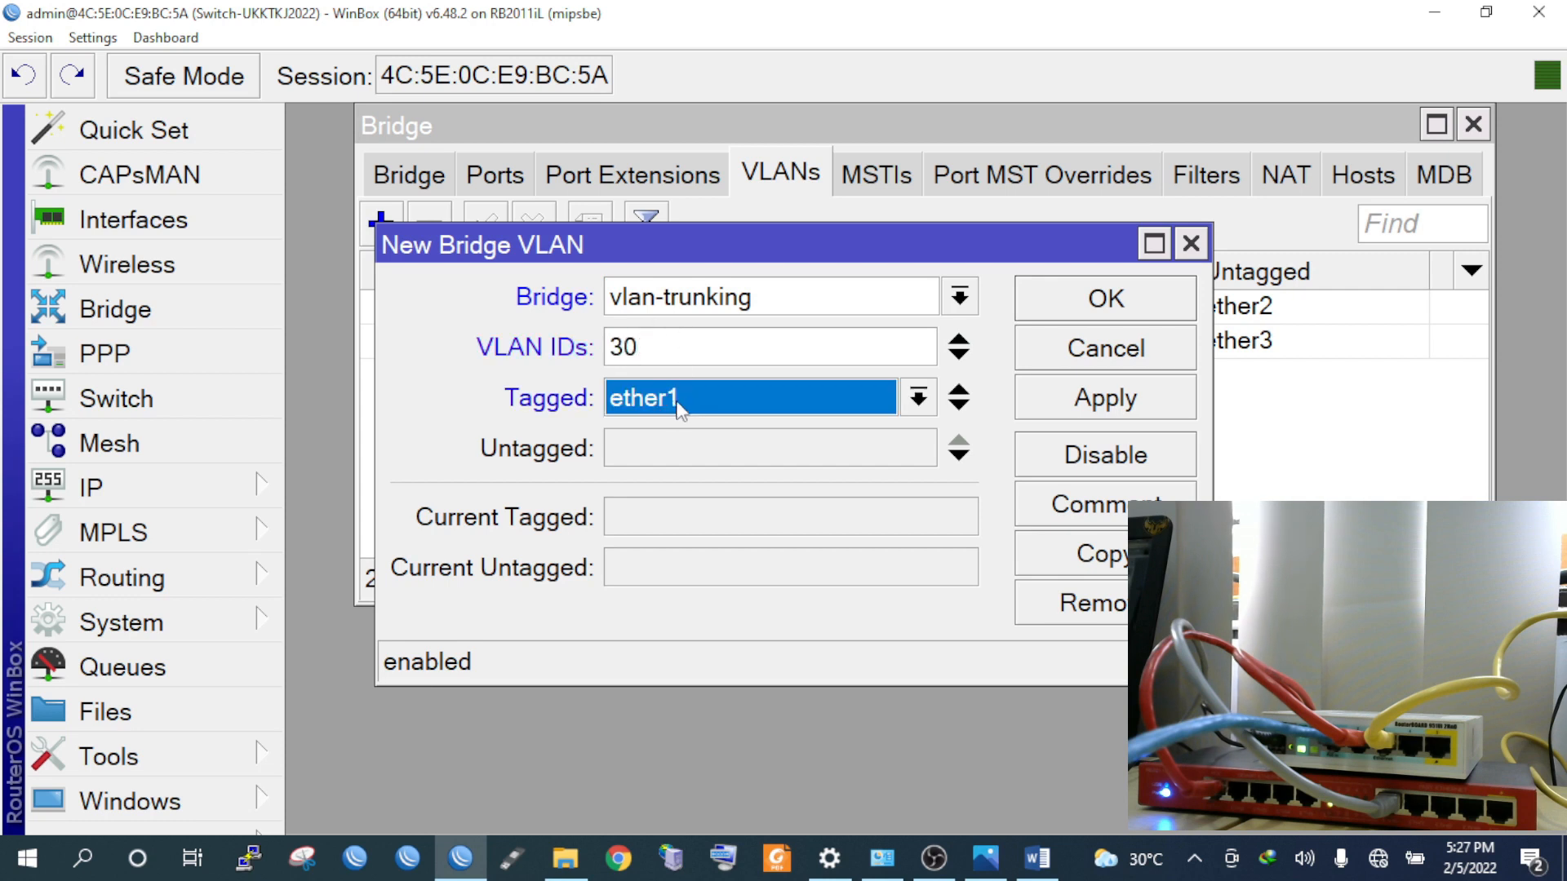
pyautogui.click(688, 446)
pyautogui.click(708, 449)
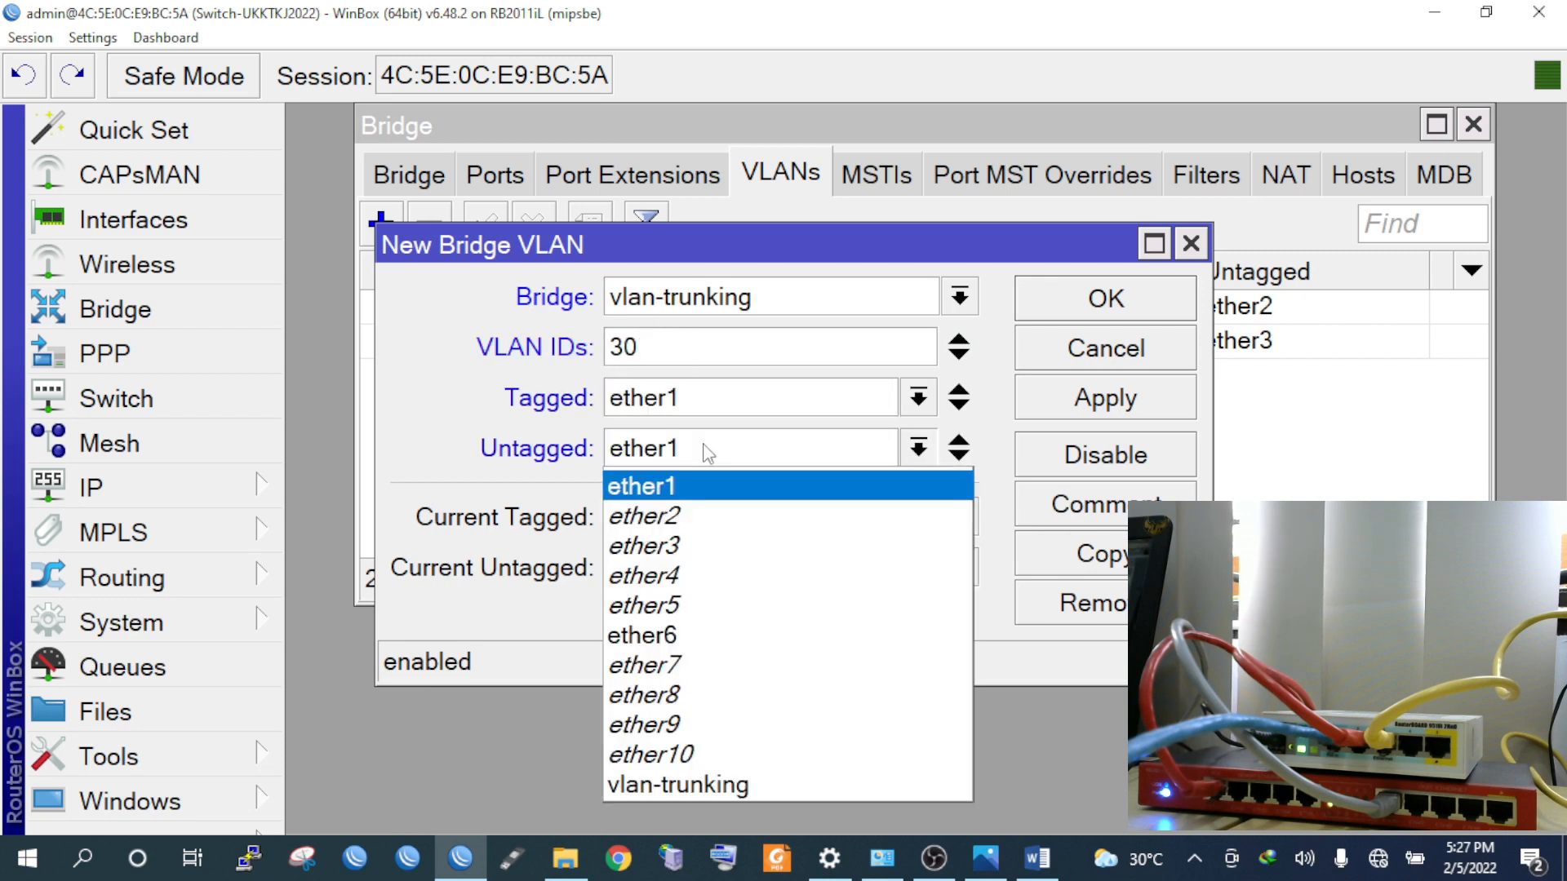
pyautogui.click(724, 577)
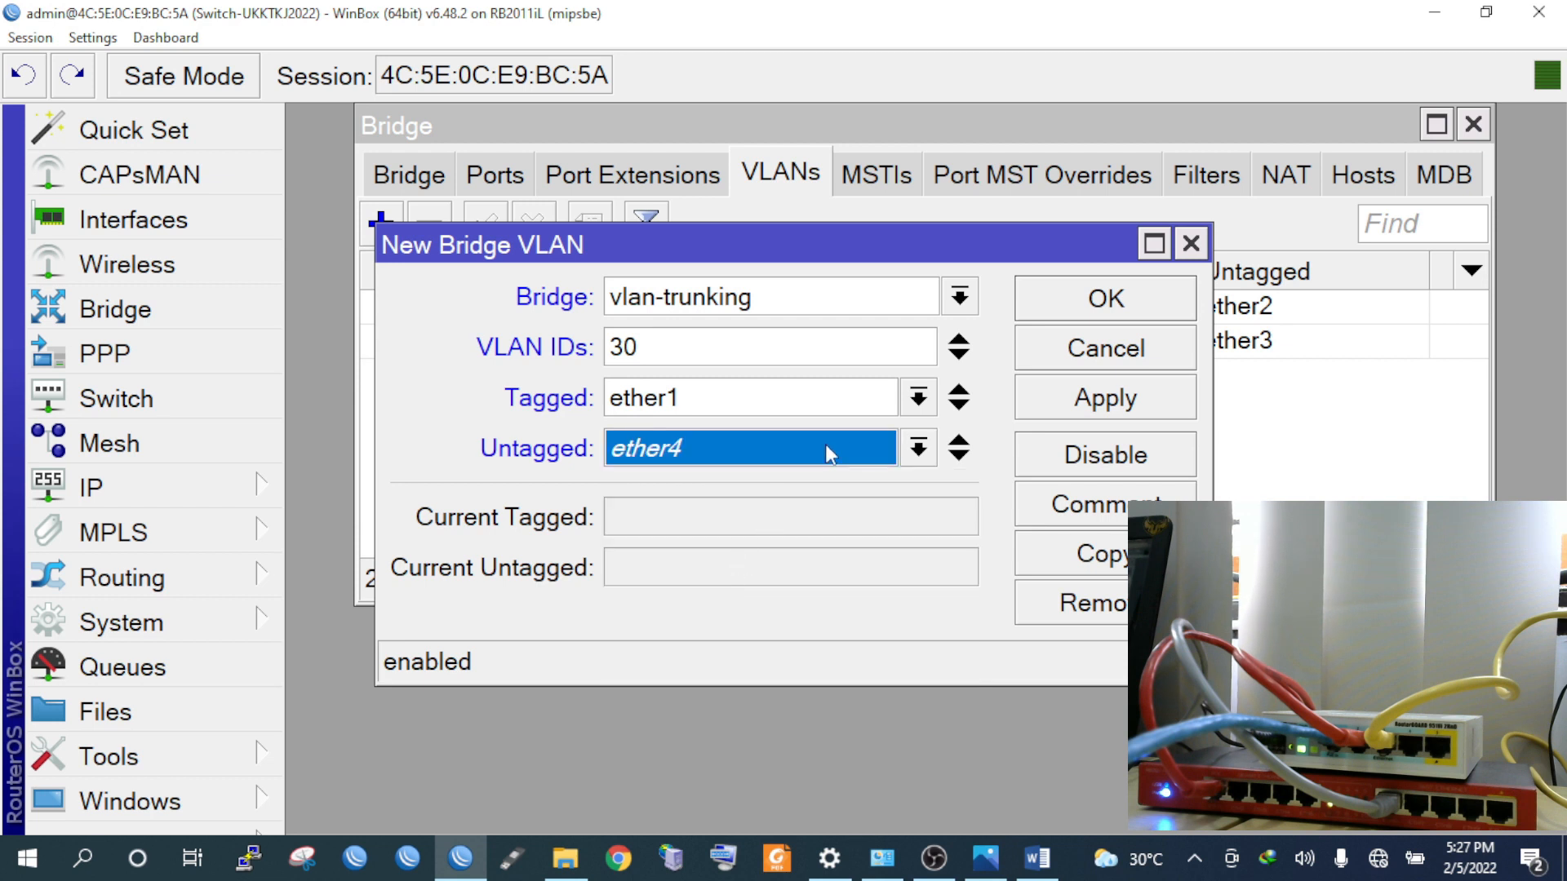
pyautogui.click(1064, 413)
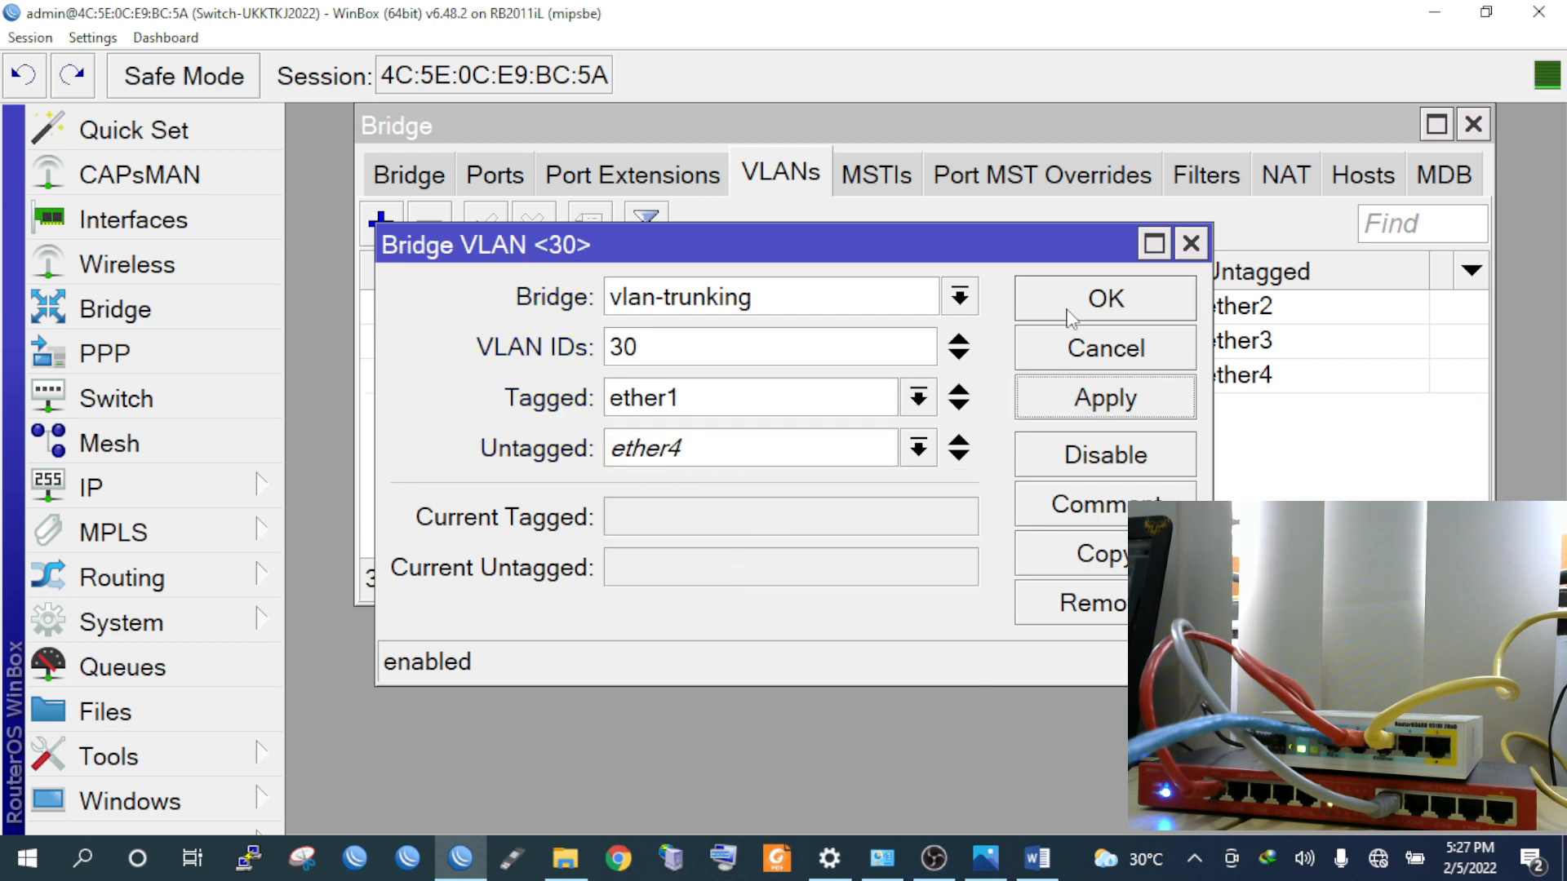
pyautogui.click(1070, 300)
# Add bridge VLAN 40, tagged on ether1 and untagged on ether5
pyautogui.click(385, 227)
pyautogui.click(382, 225)
pyautogui.click(645, 341)
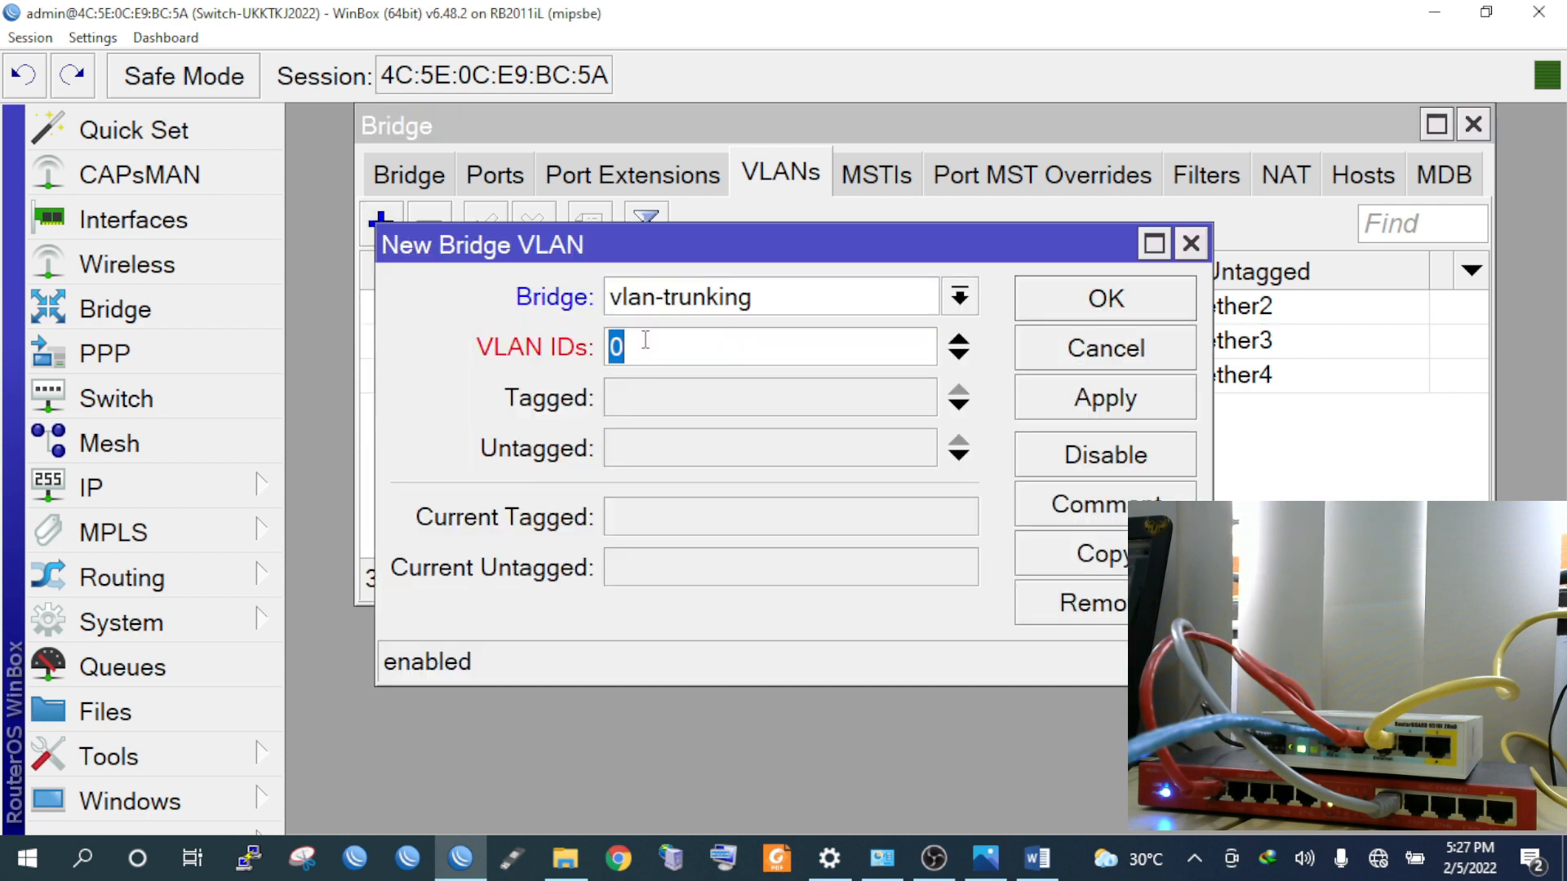
pyautogui.write('4')
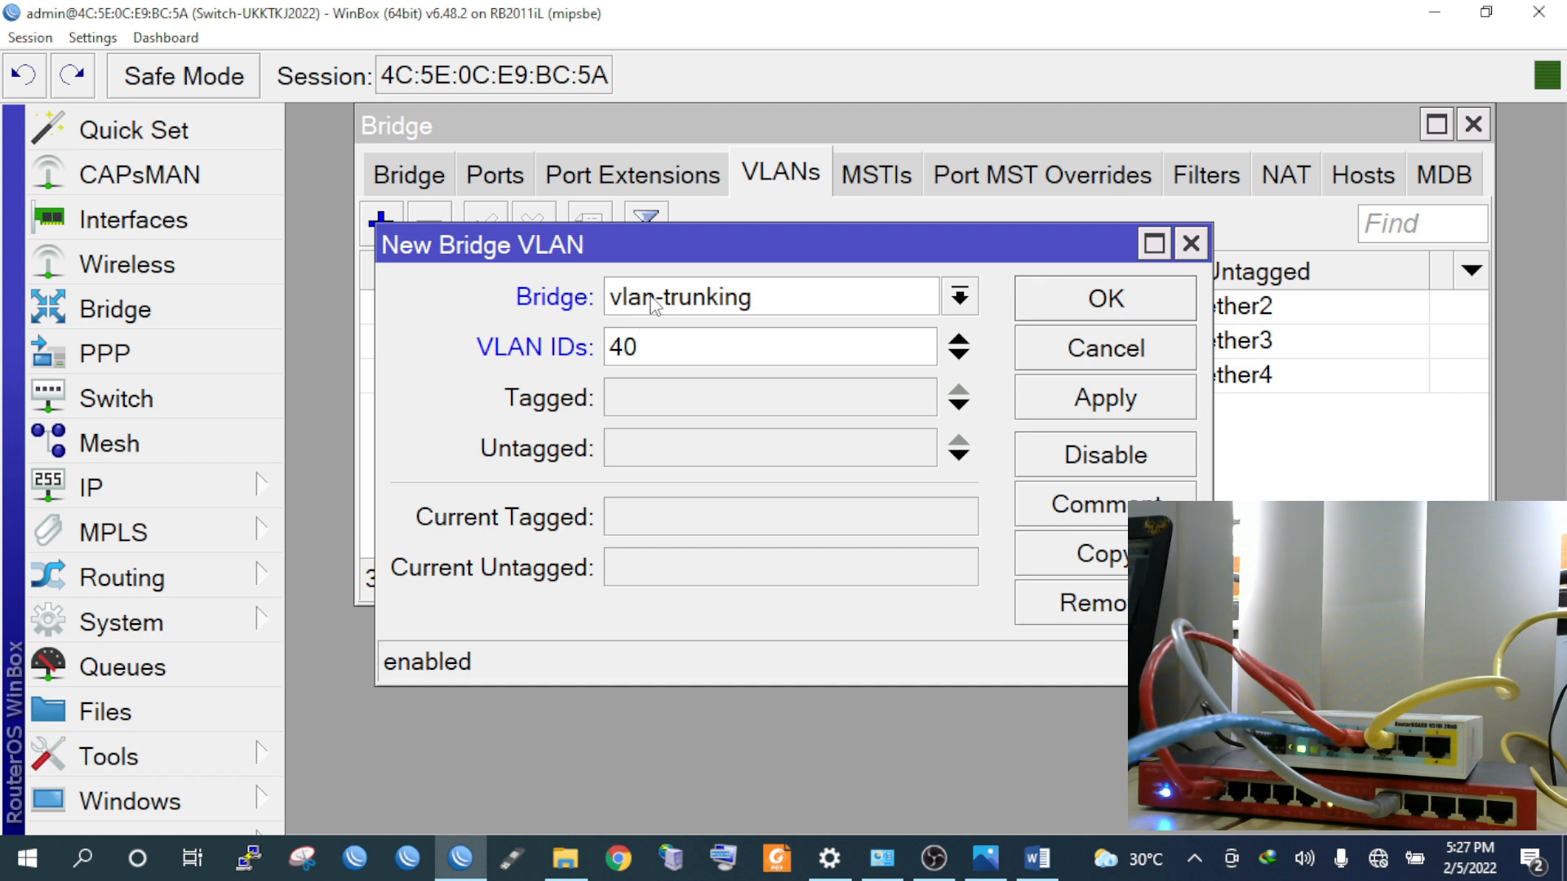
pyautogui.click(661, 410)
pyautogui.click(689, 449)
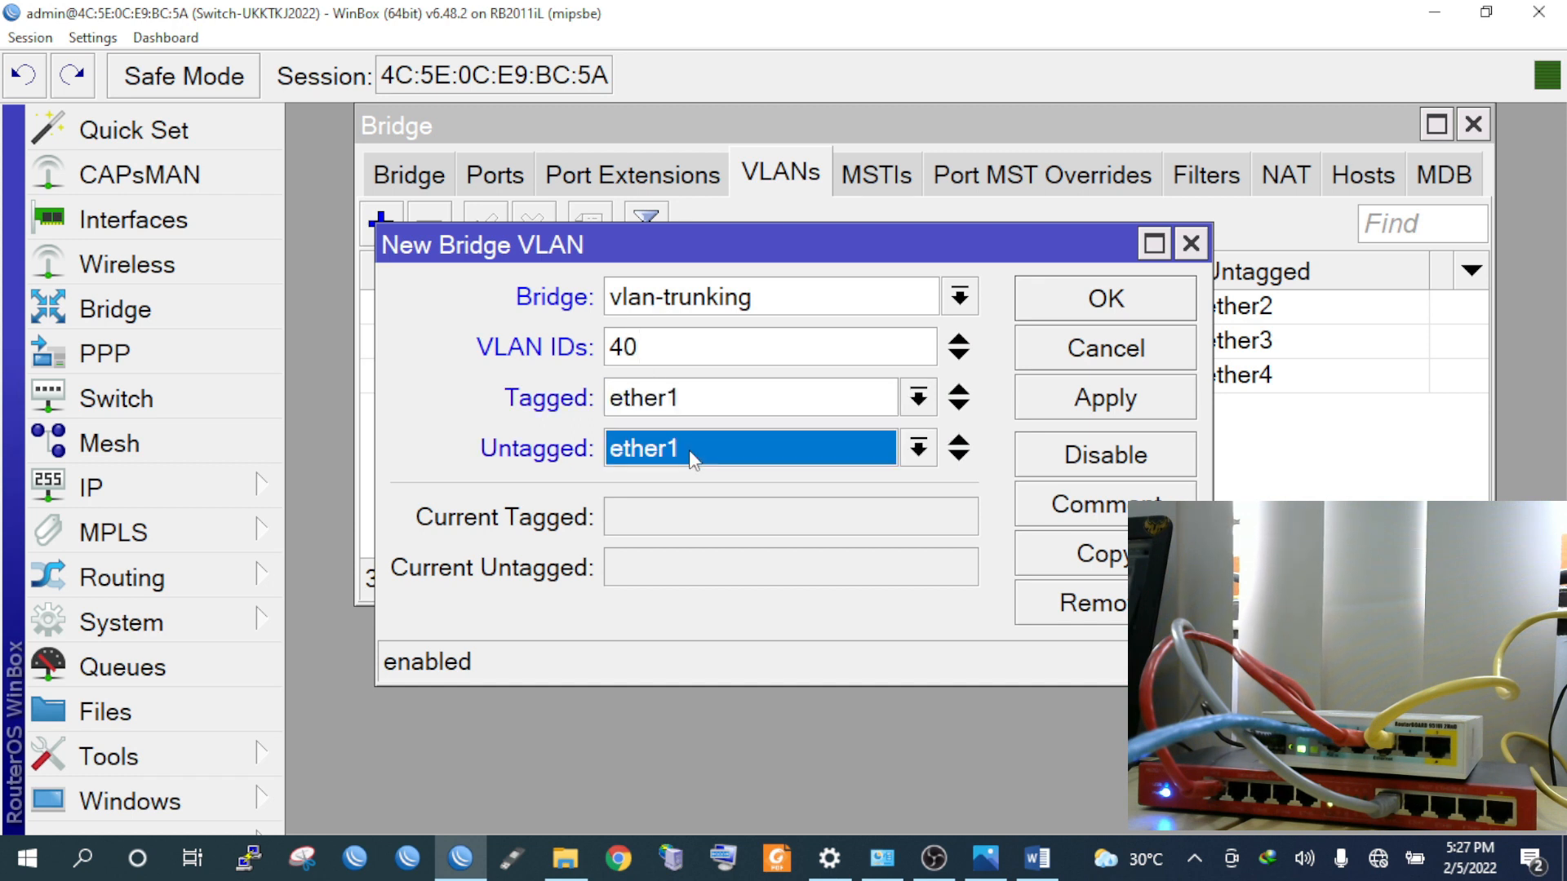
pyautogui.click(688, 449)
pyautogui.click(696, 603)
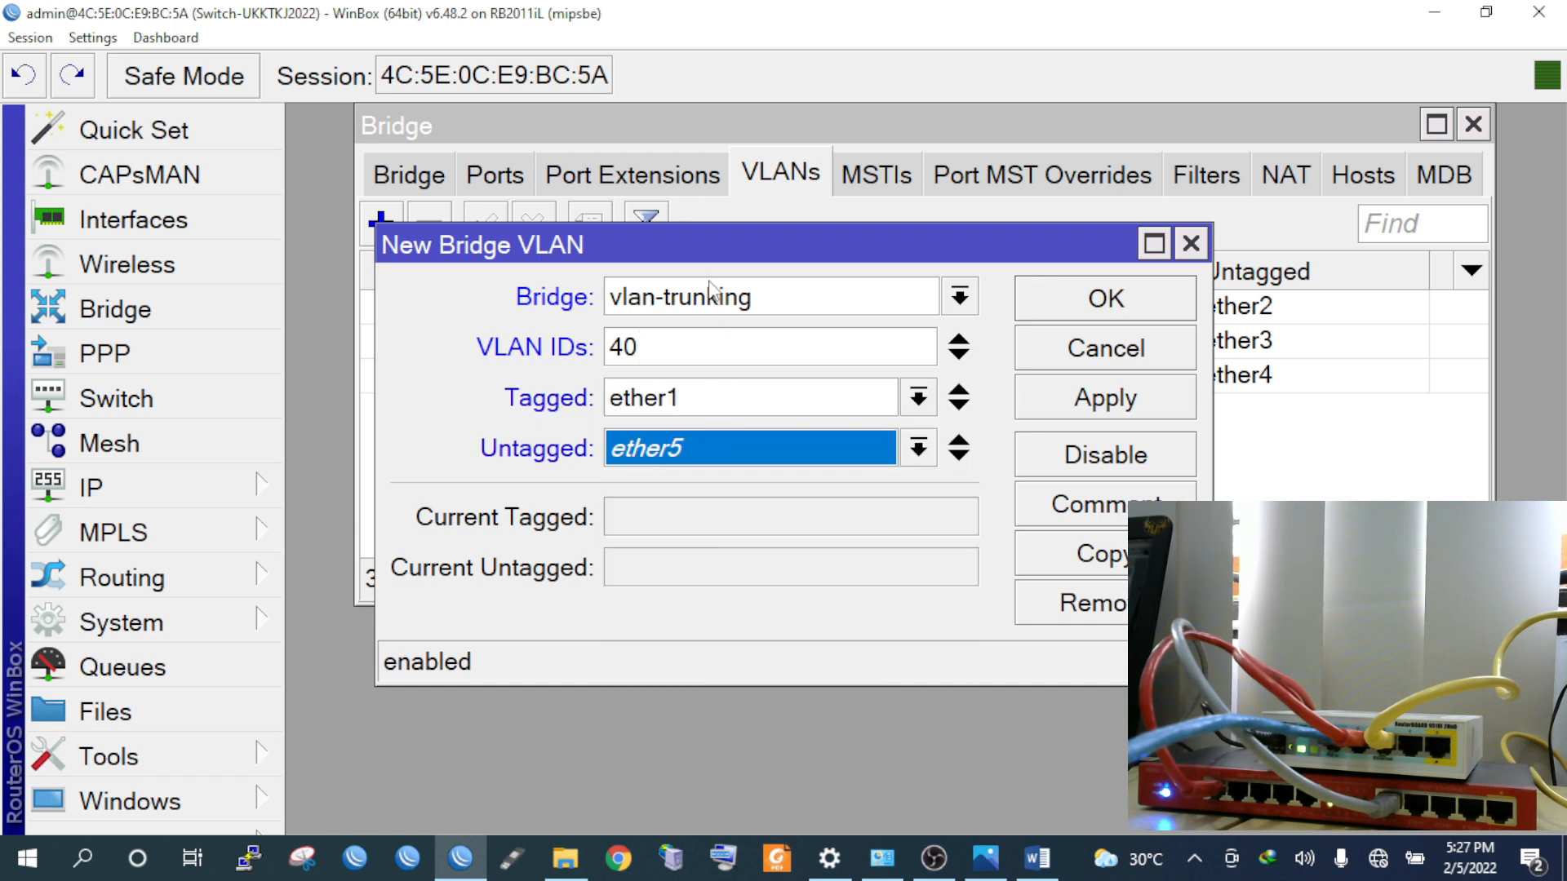
pyautogui.moveTo(704, 248); pyautogui.dragTo(650, 478)
pyautogui.click(1053, 630)
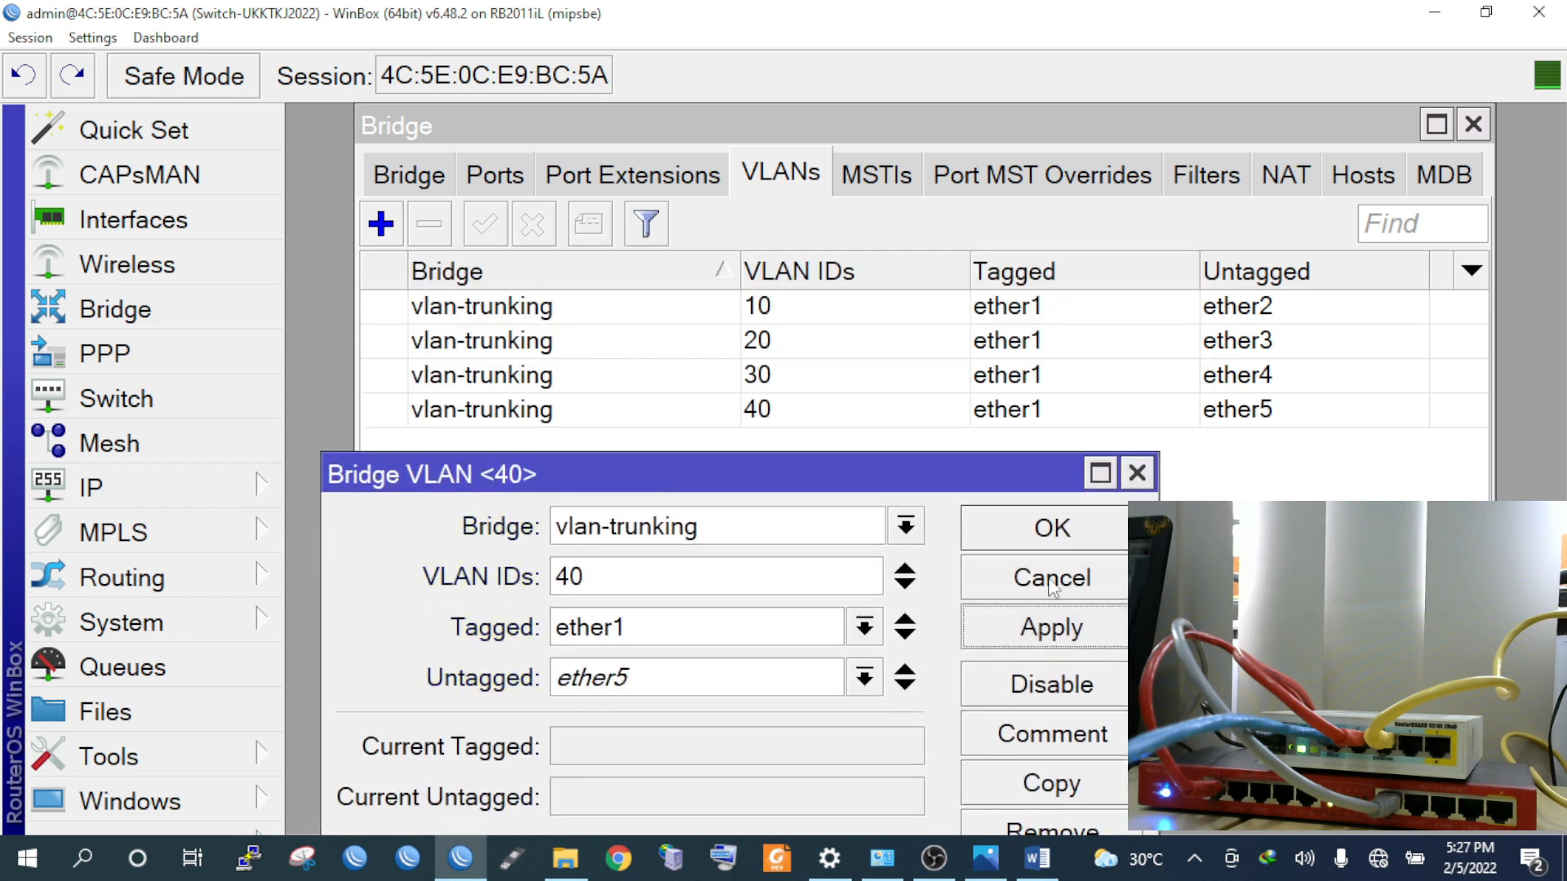
pyautogui.click(1051, 526)
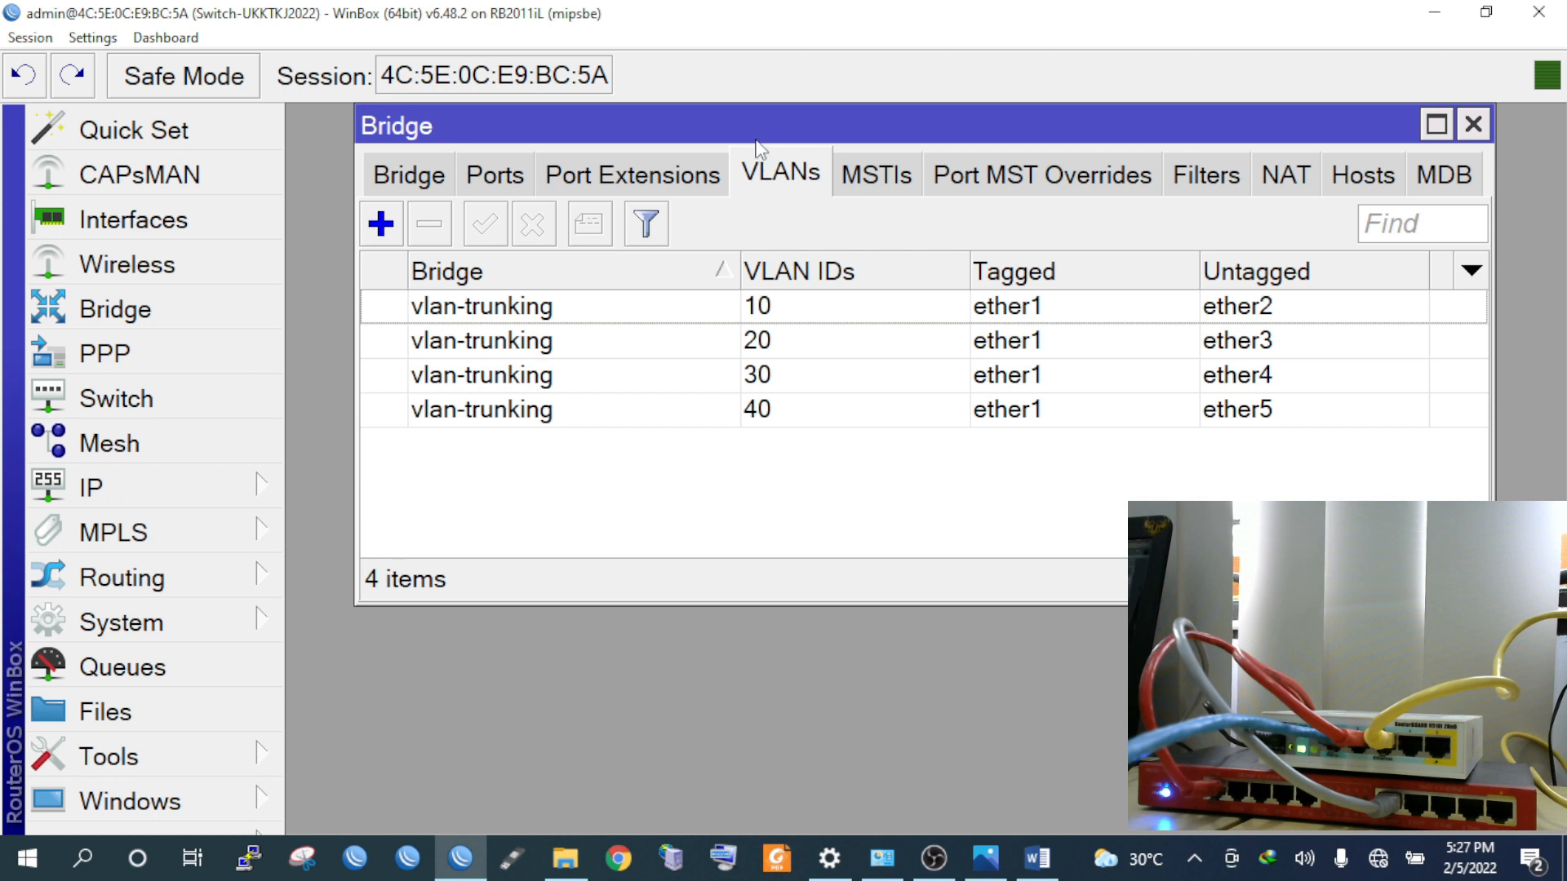
pyautogui.moveTo(634, 124); pyautogui.dragTo(606, 124)
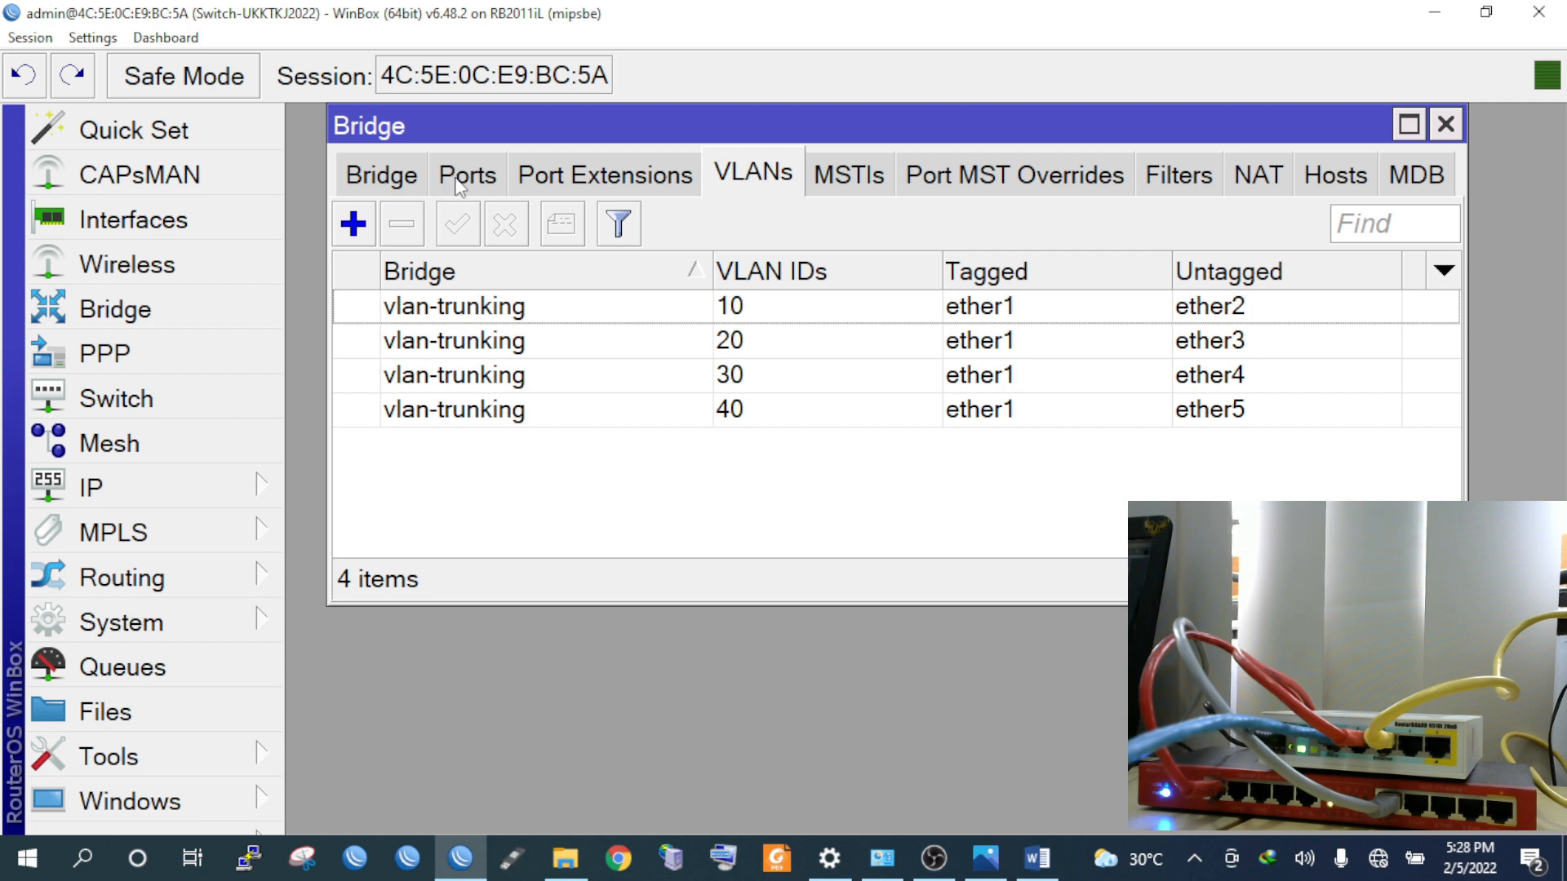
# Add ether1 and ether2 as ports of the vlan-trunking bridge
pyautogui.click(424, 183)
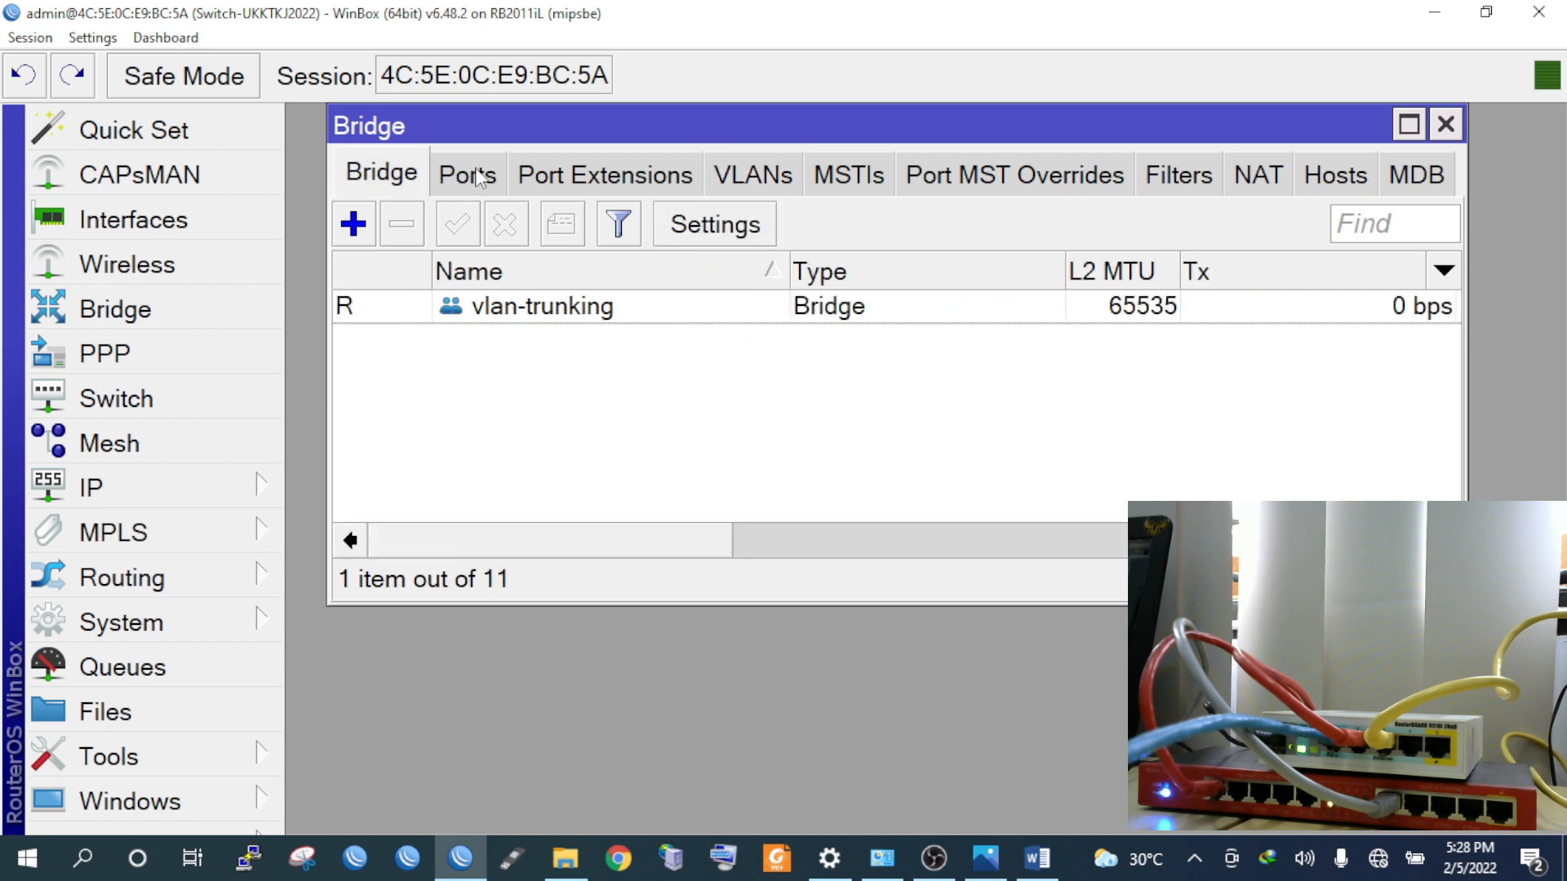
pyautogui.click(479, 180)
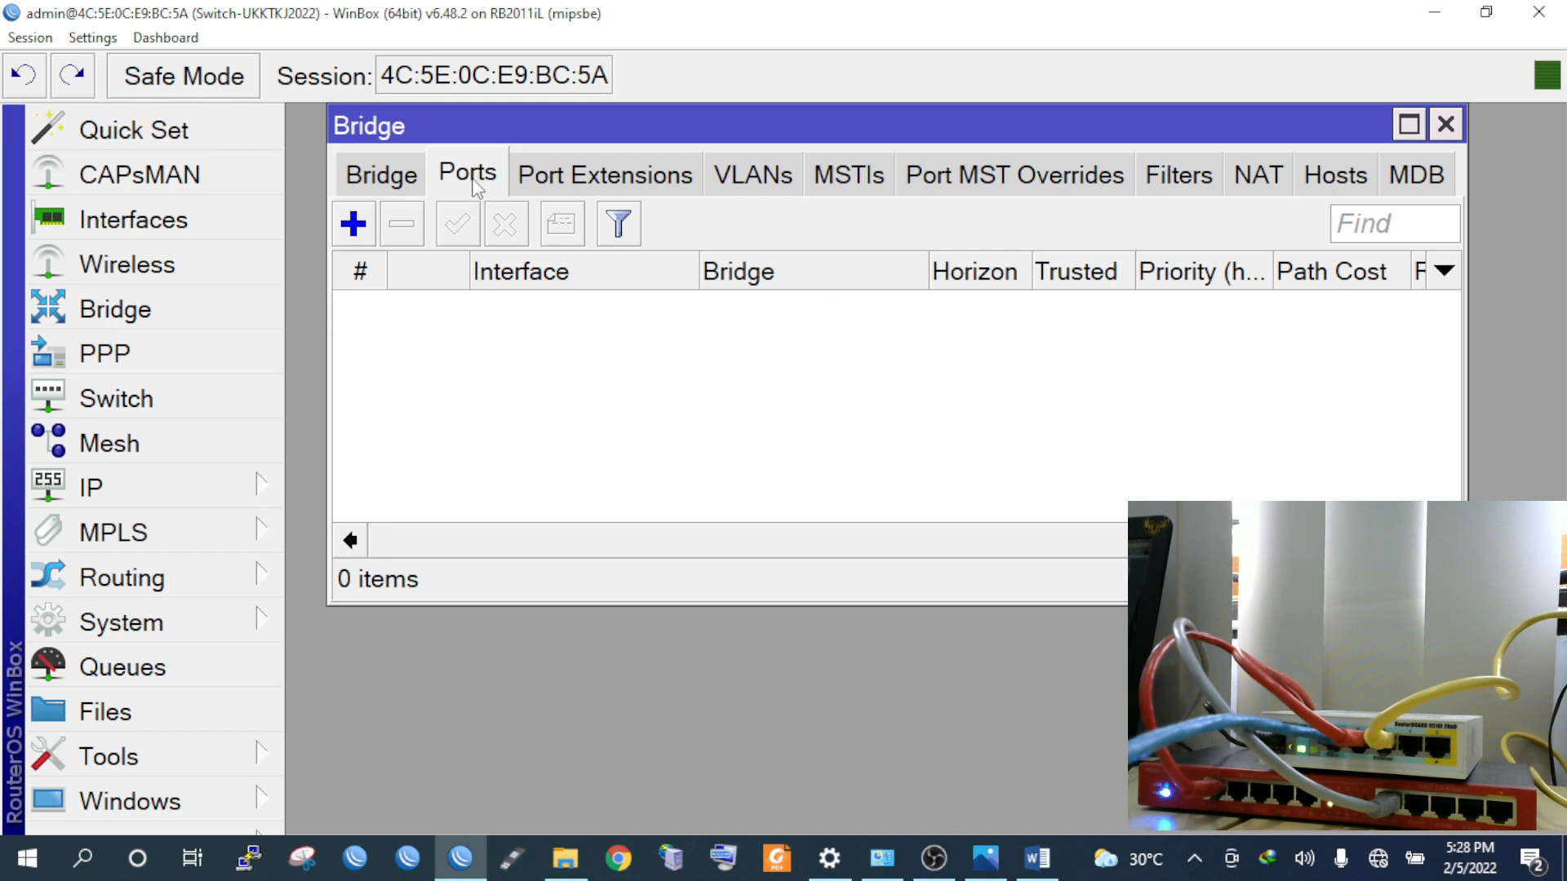
pyautogui.click(354, 224)
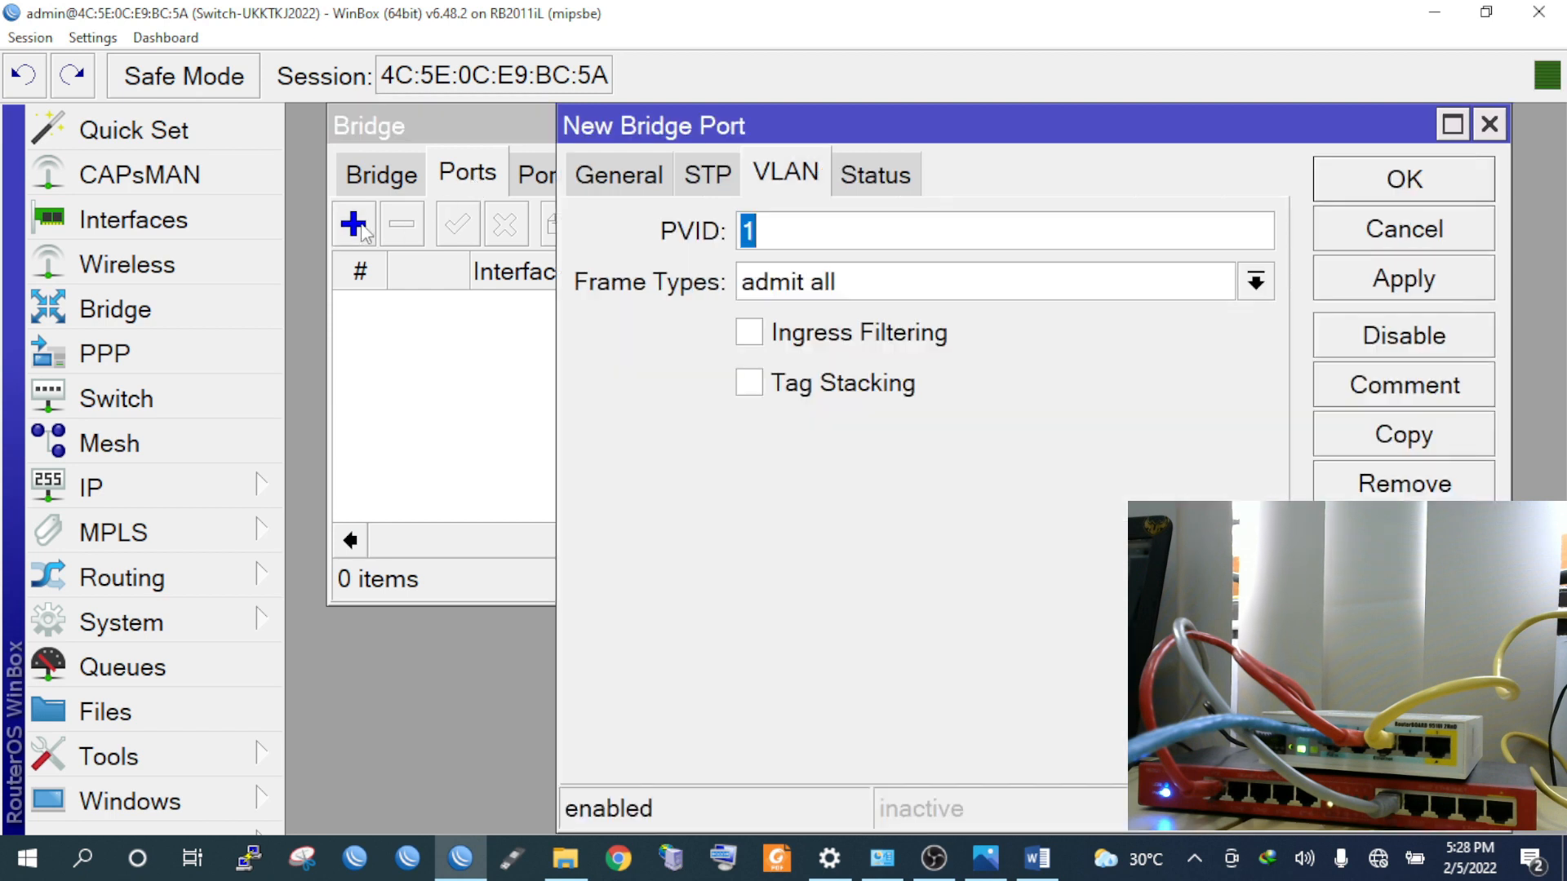
pyautogui.click(605, 178)
pyautogui.click(830, 237)
pyautogui.click(831, 236)
pyautogui.click(1408, 282)
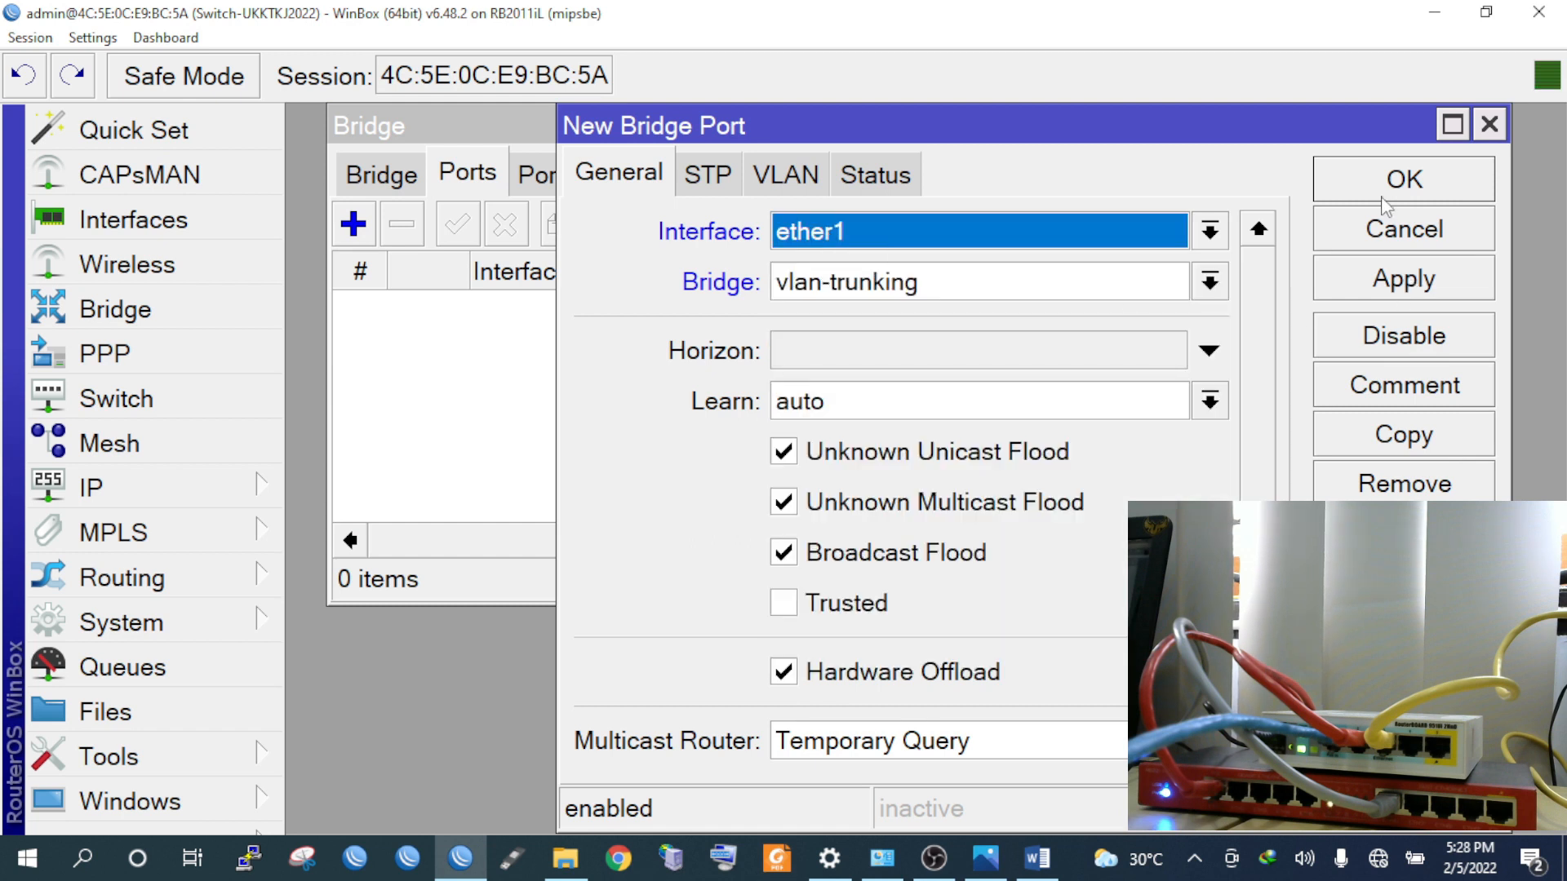
pyautogui.click(1386, 196)
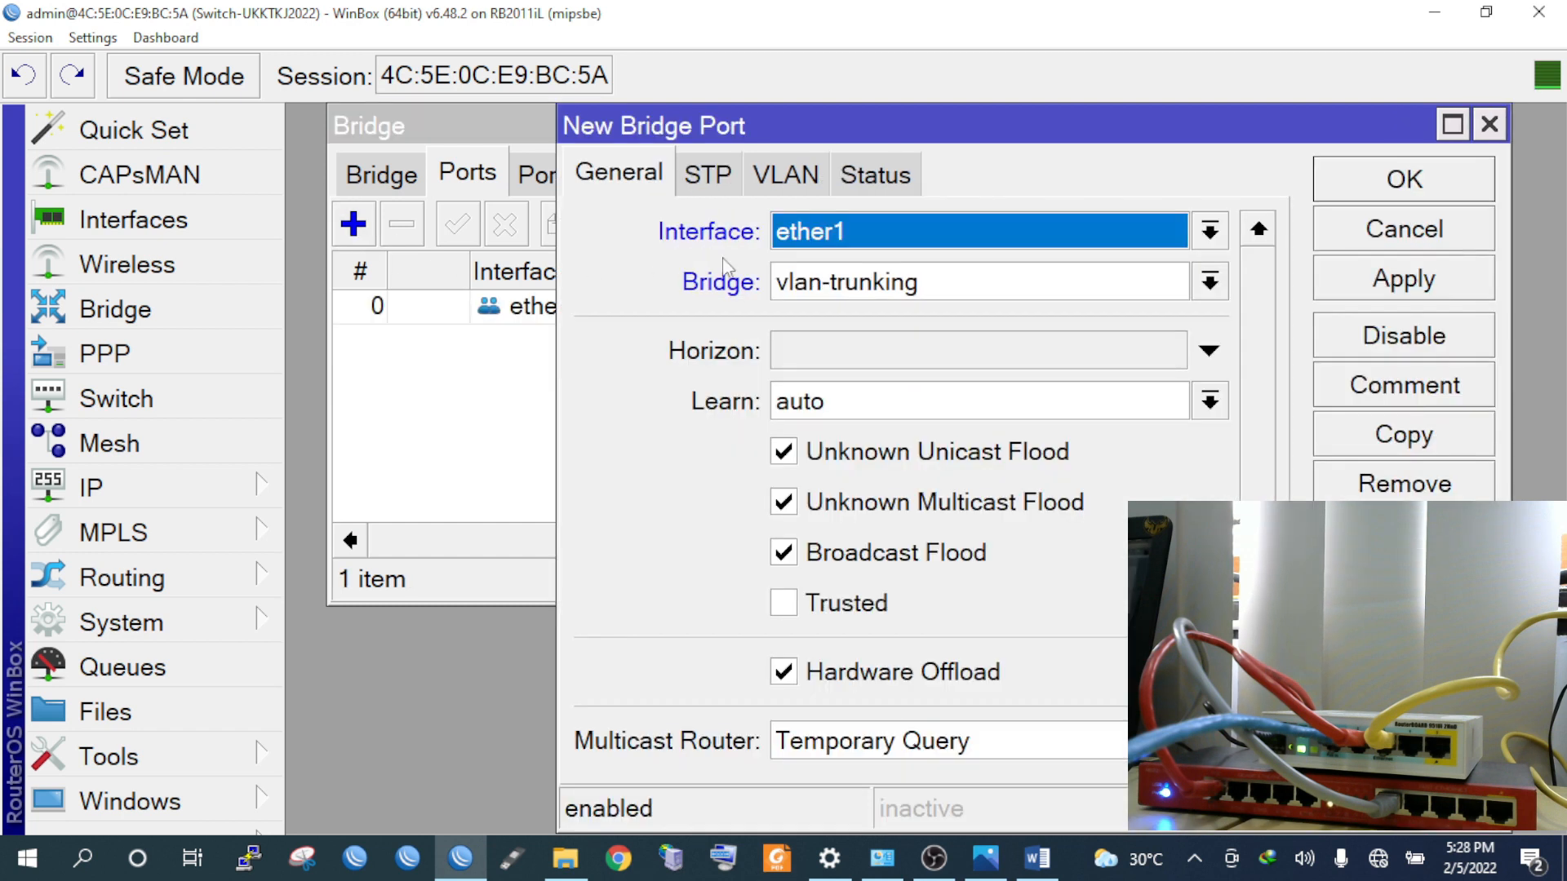
pyautogui.click(847, 241)
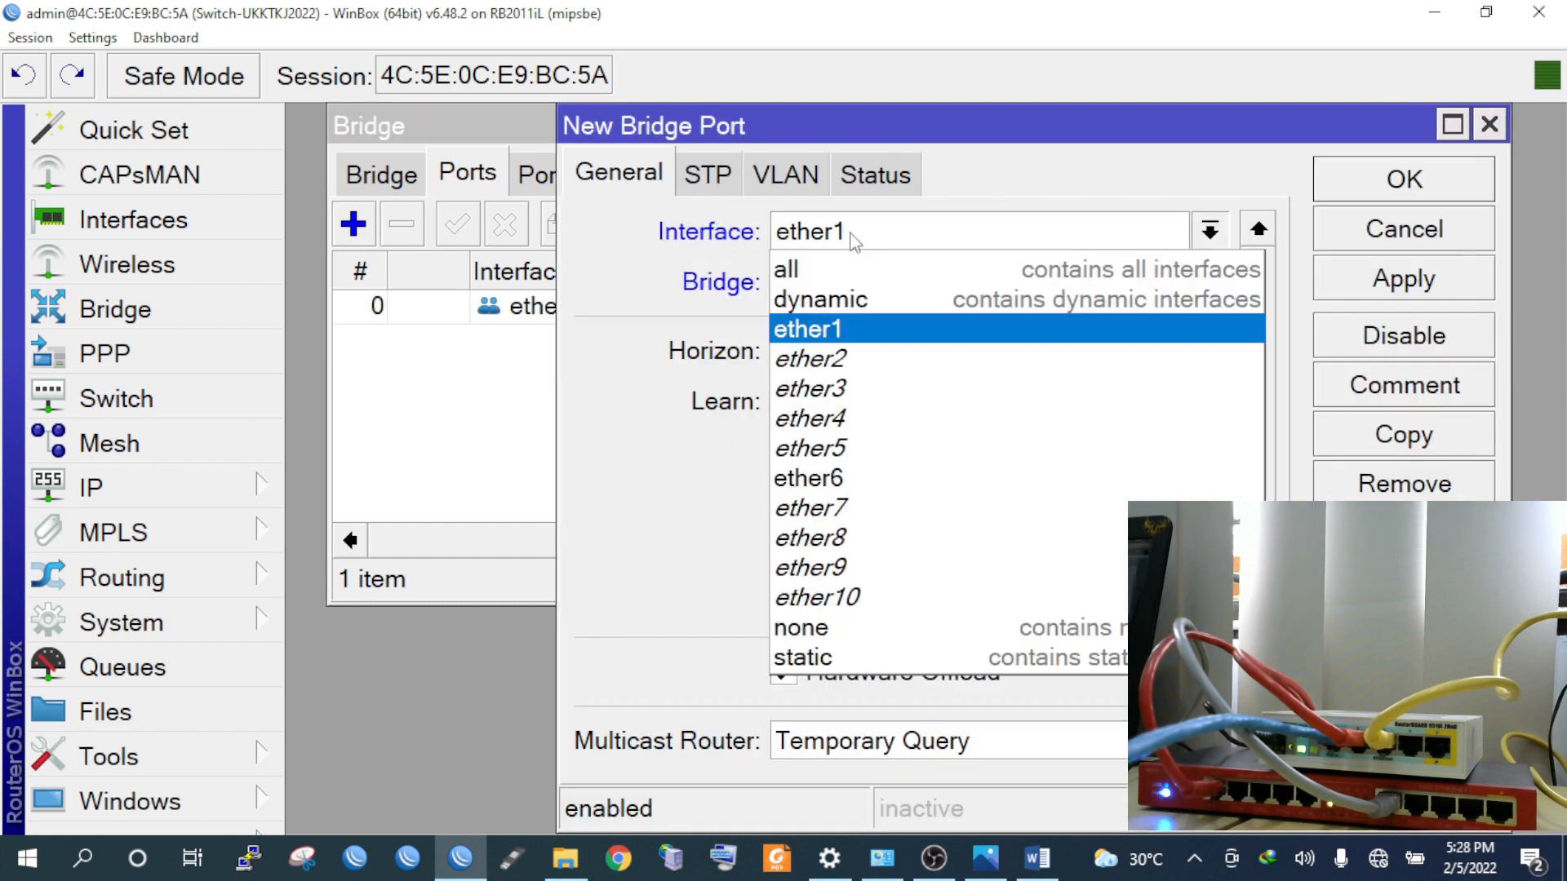
pyautogui.click(735, 356)
pyautogui.click(1443, 198)
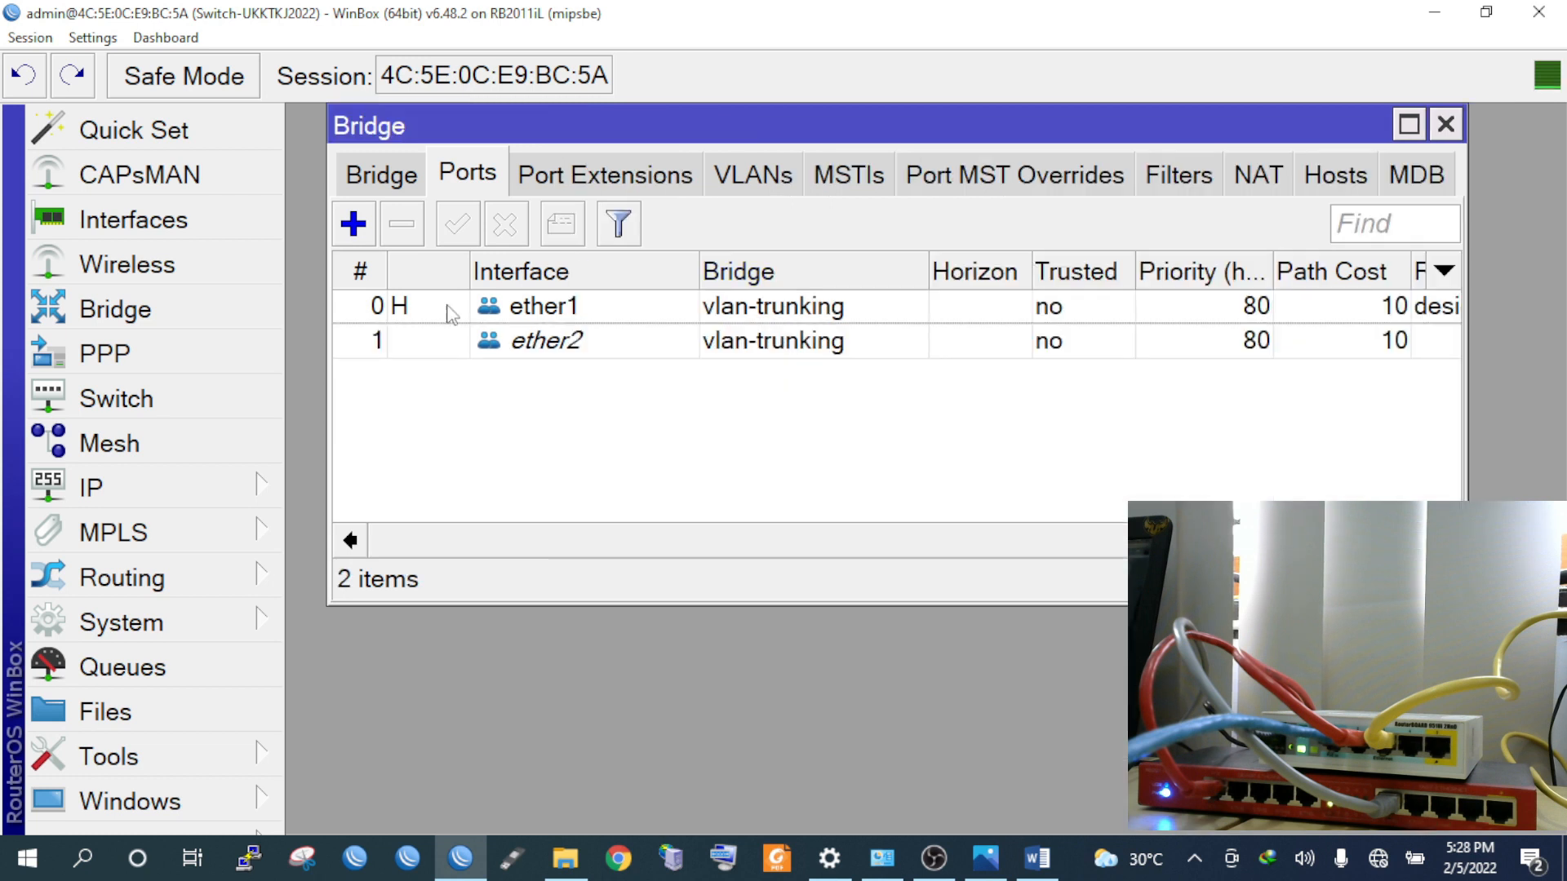
# Add ether3, ether4 and ether5 as vlan-trunking bridge ports
pyautogui.click(354, 224)
pyautogui.click(843, 240)
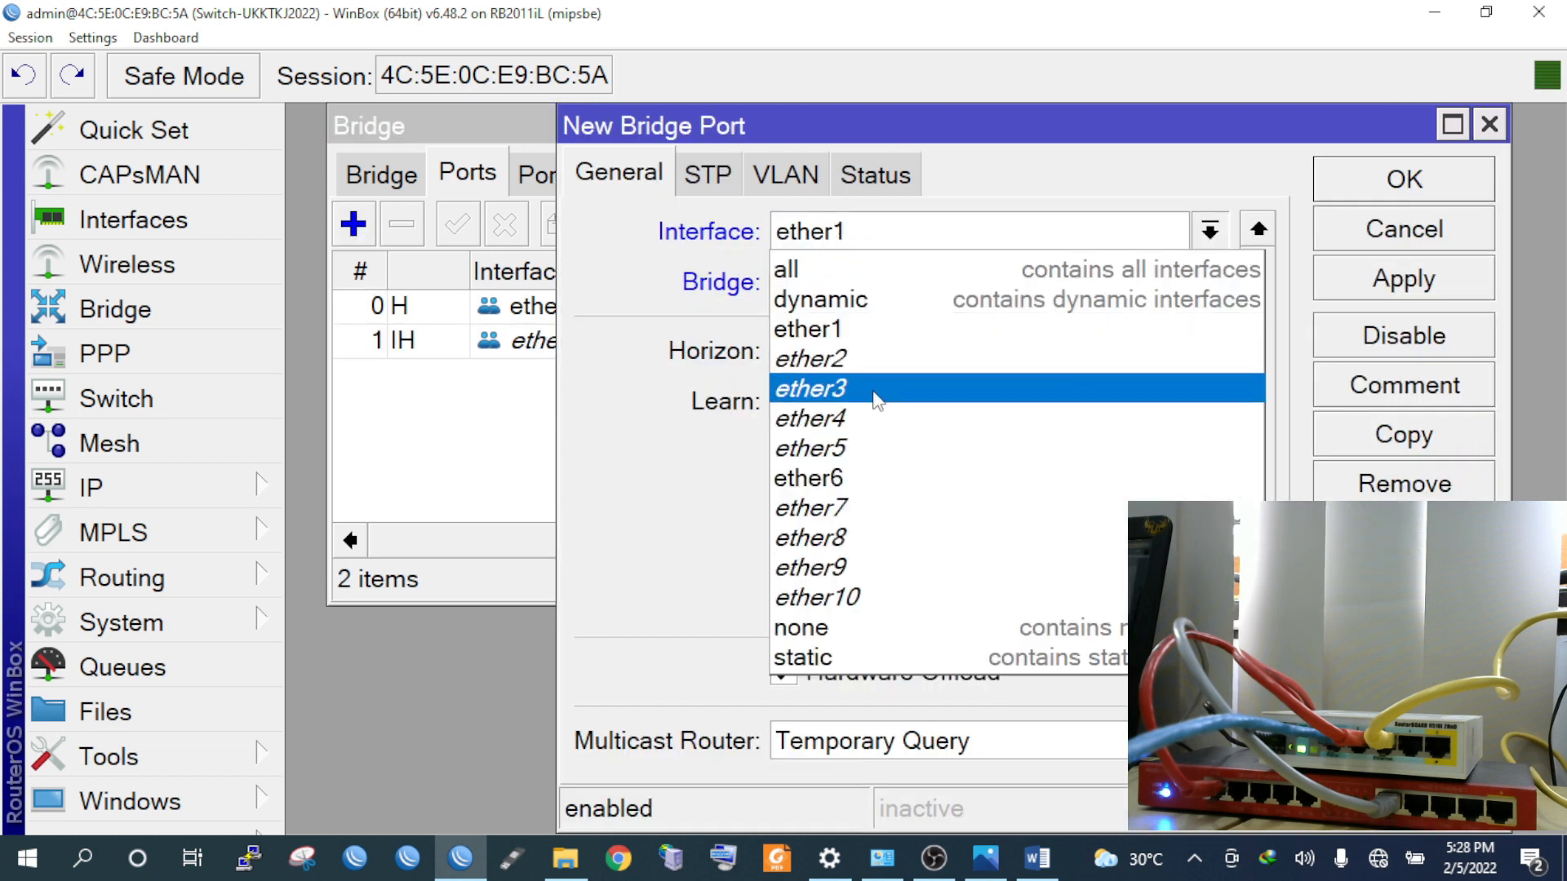
pyautogui.click(874, 396)
pyautogui.click(1429, 194)
pyautogui.click(354, 224)
pyautogui.click(914, 236)
pyautogui.click(873, 419)
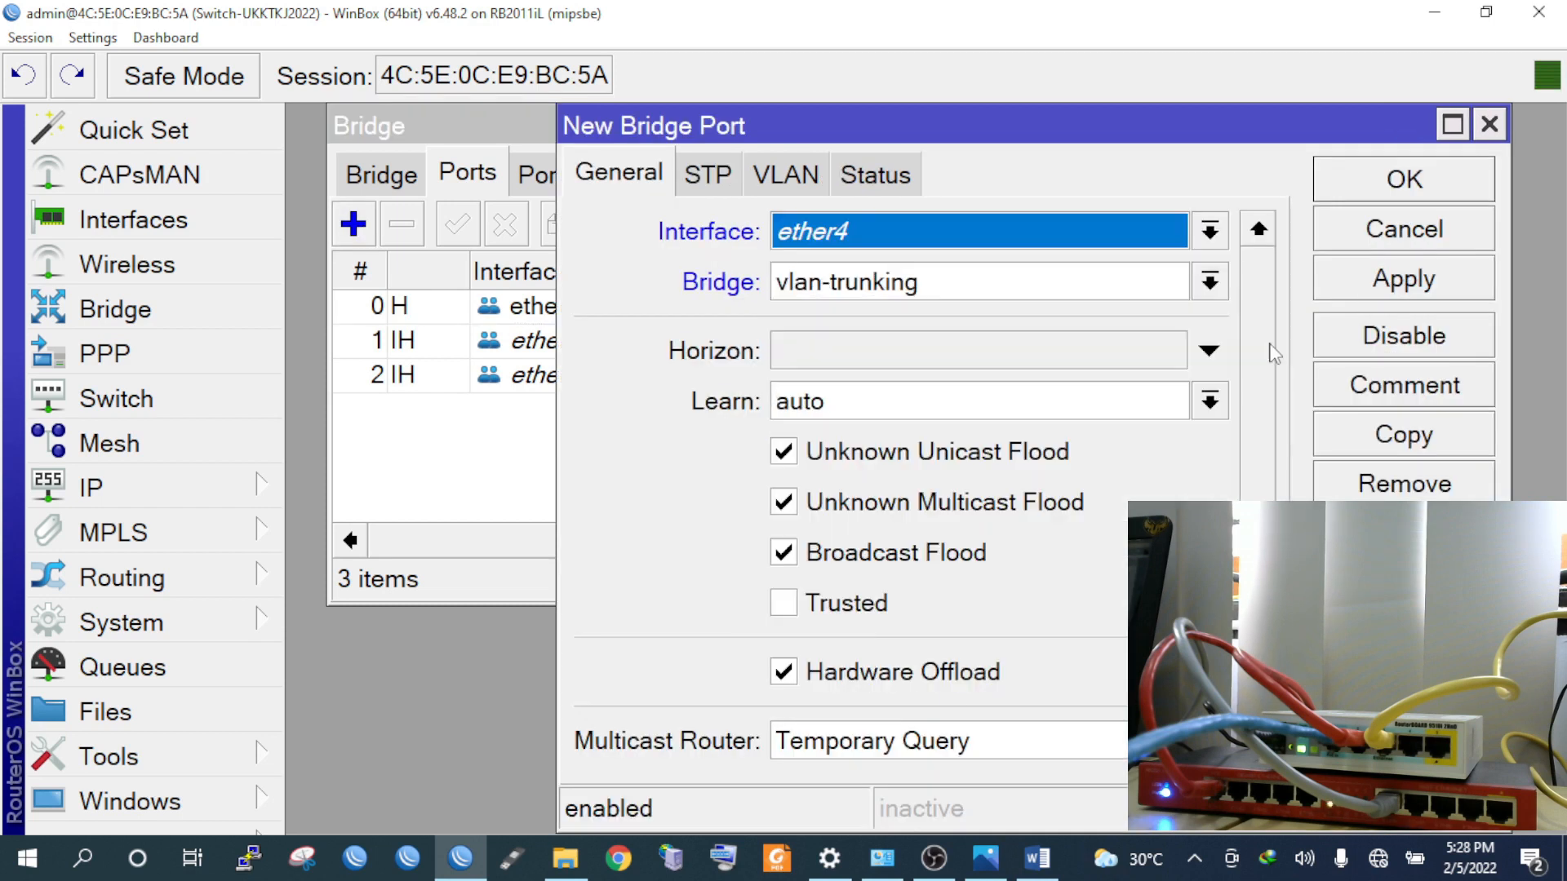
pyautogui.click(1404, 180)
pyautogui.click(354, 224)
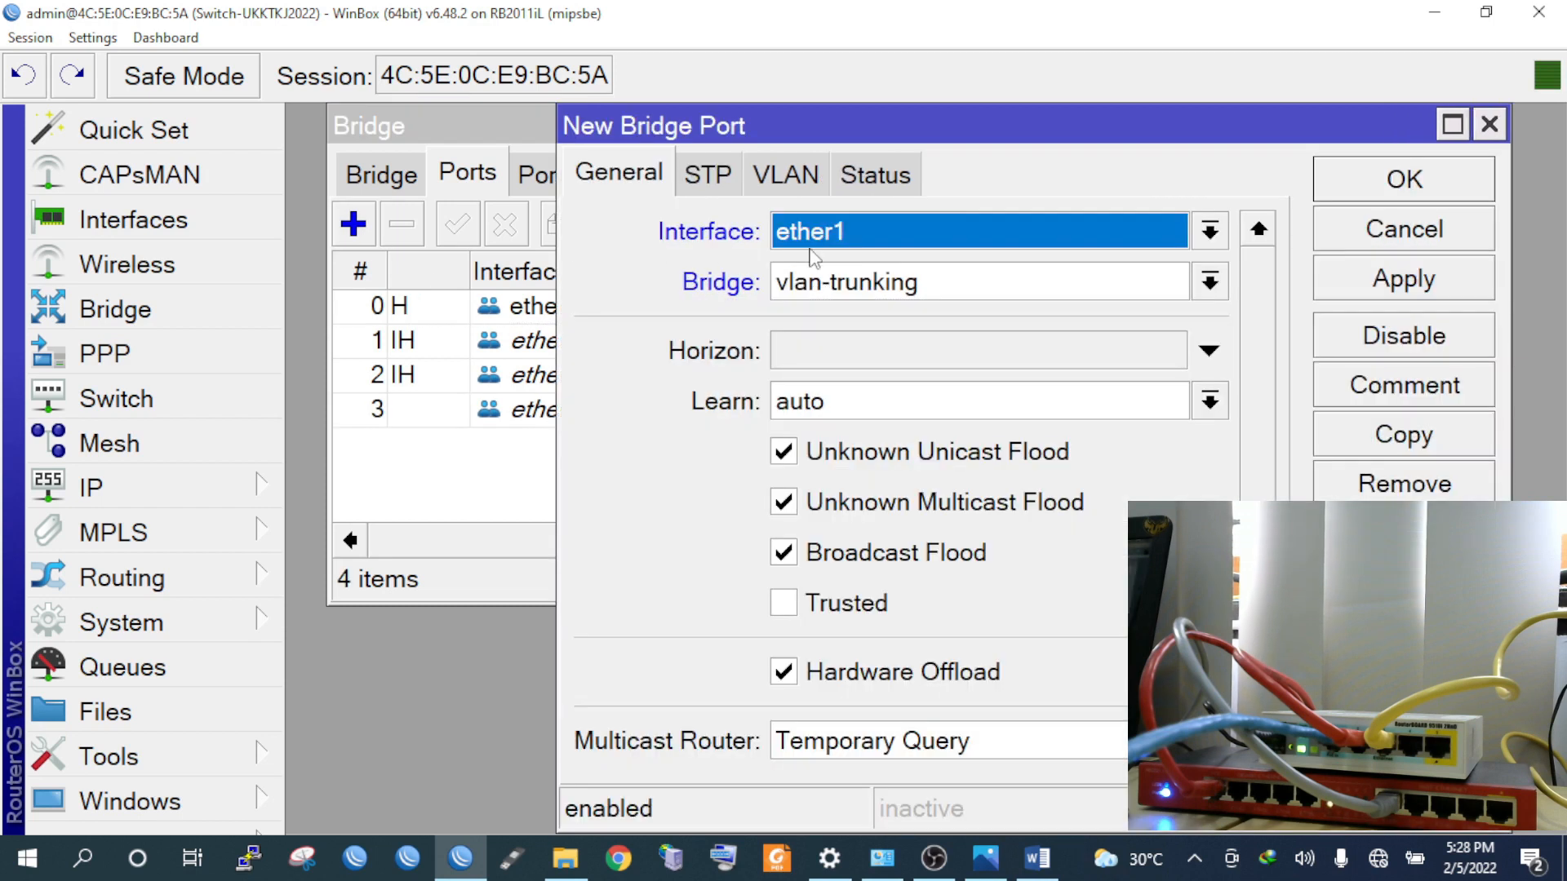
pyautogui.click(898, 232)
pyautogui.click(884, 448)
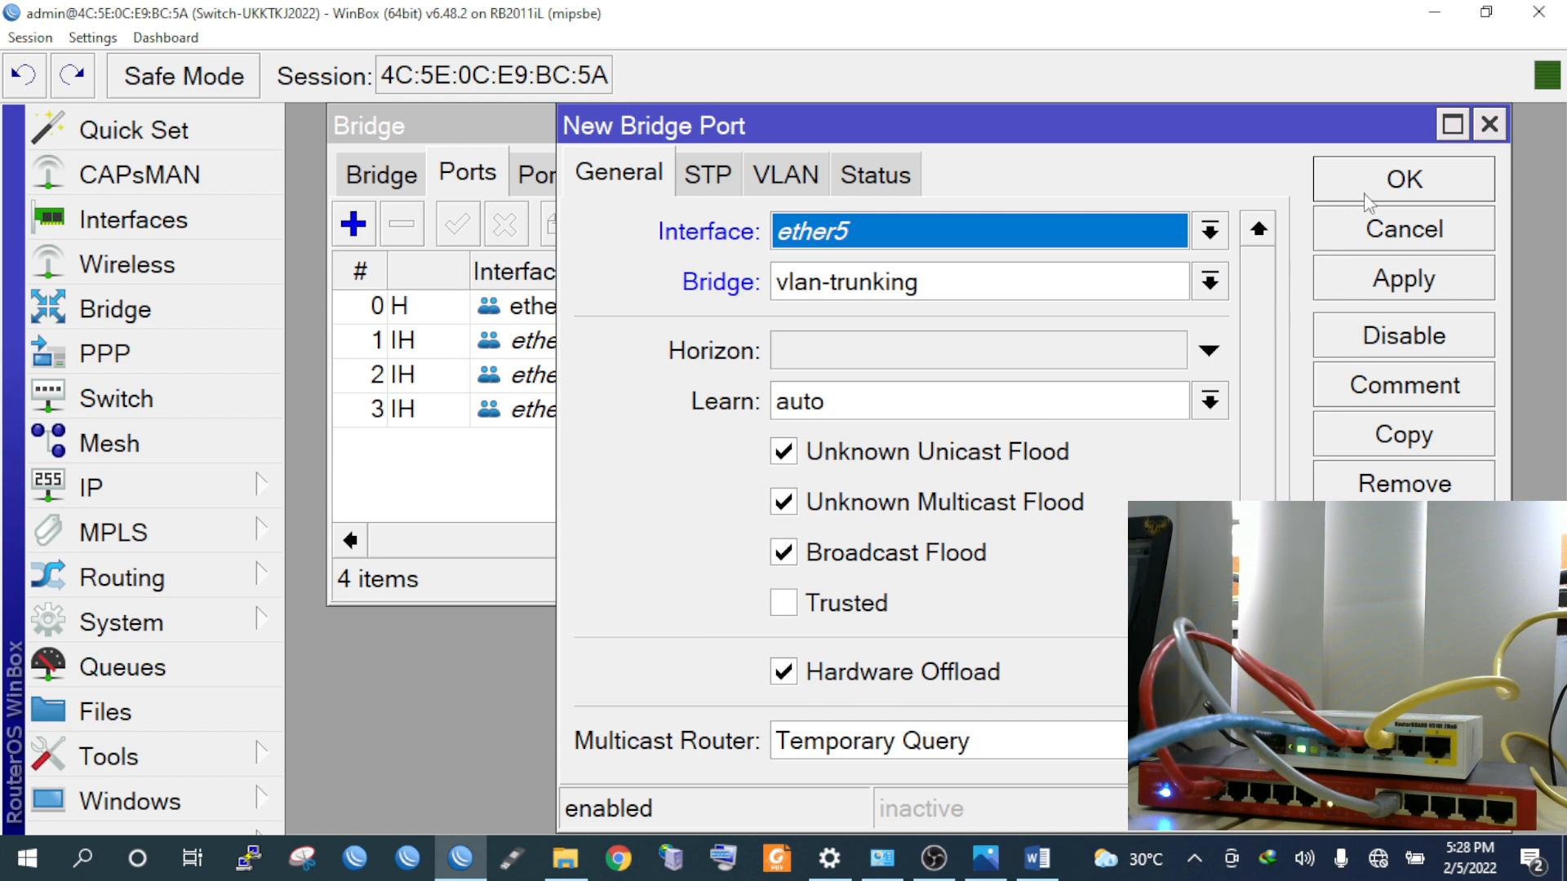
pyautogui.click(1404, 180)
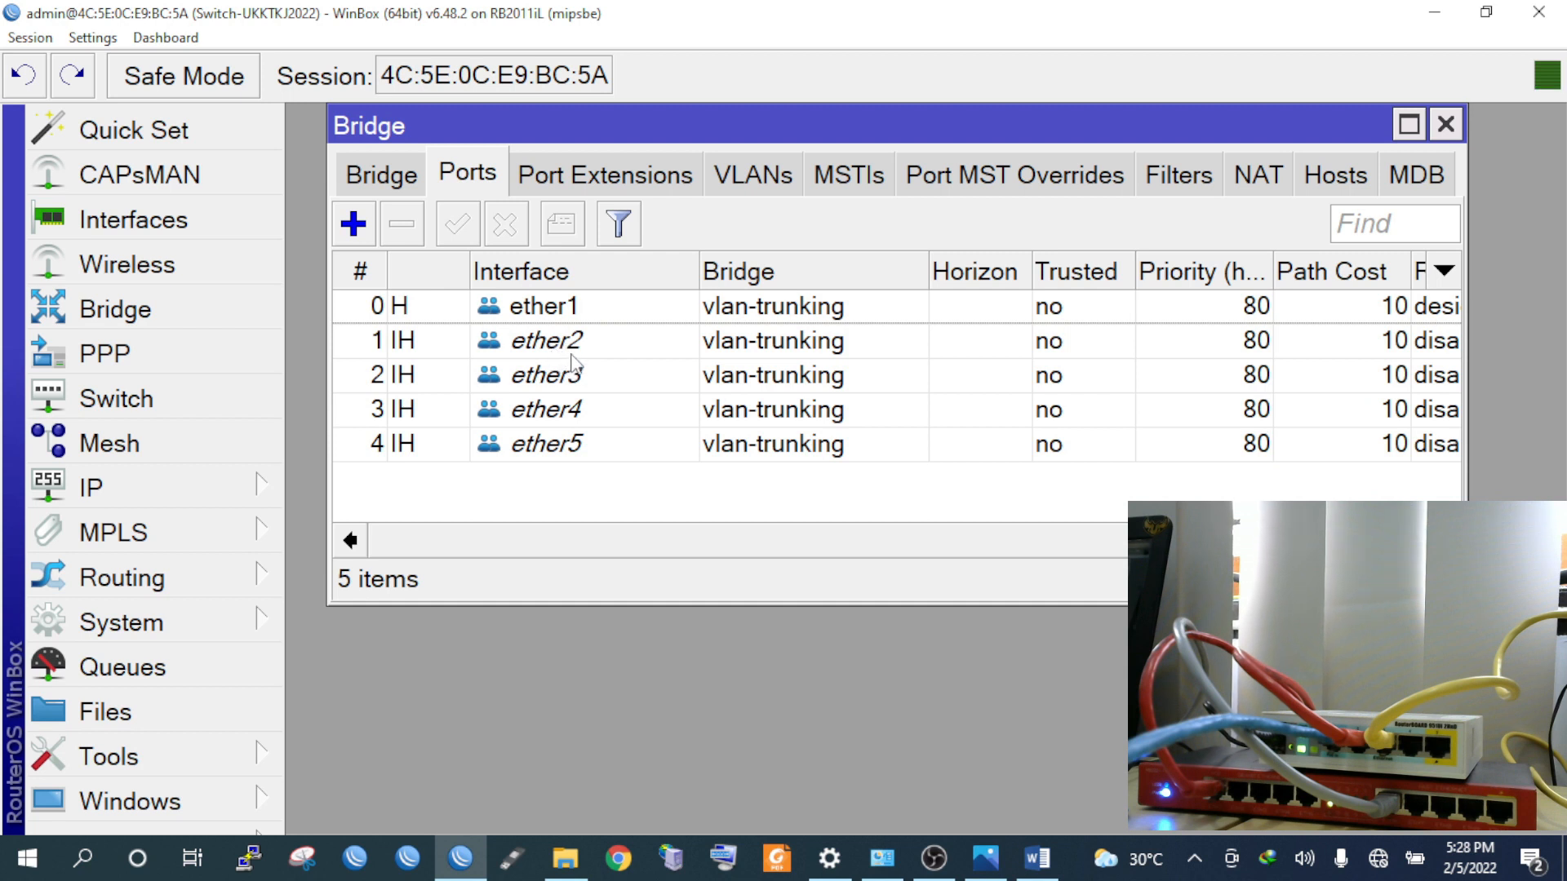
pyautogui.click(573, 353)
# Set PVID 10 on bridge port ether2 and PVID 20 on ether3
pyautogui.click(569, 454)
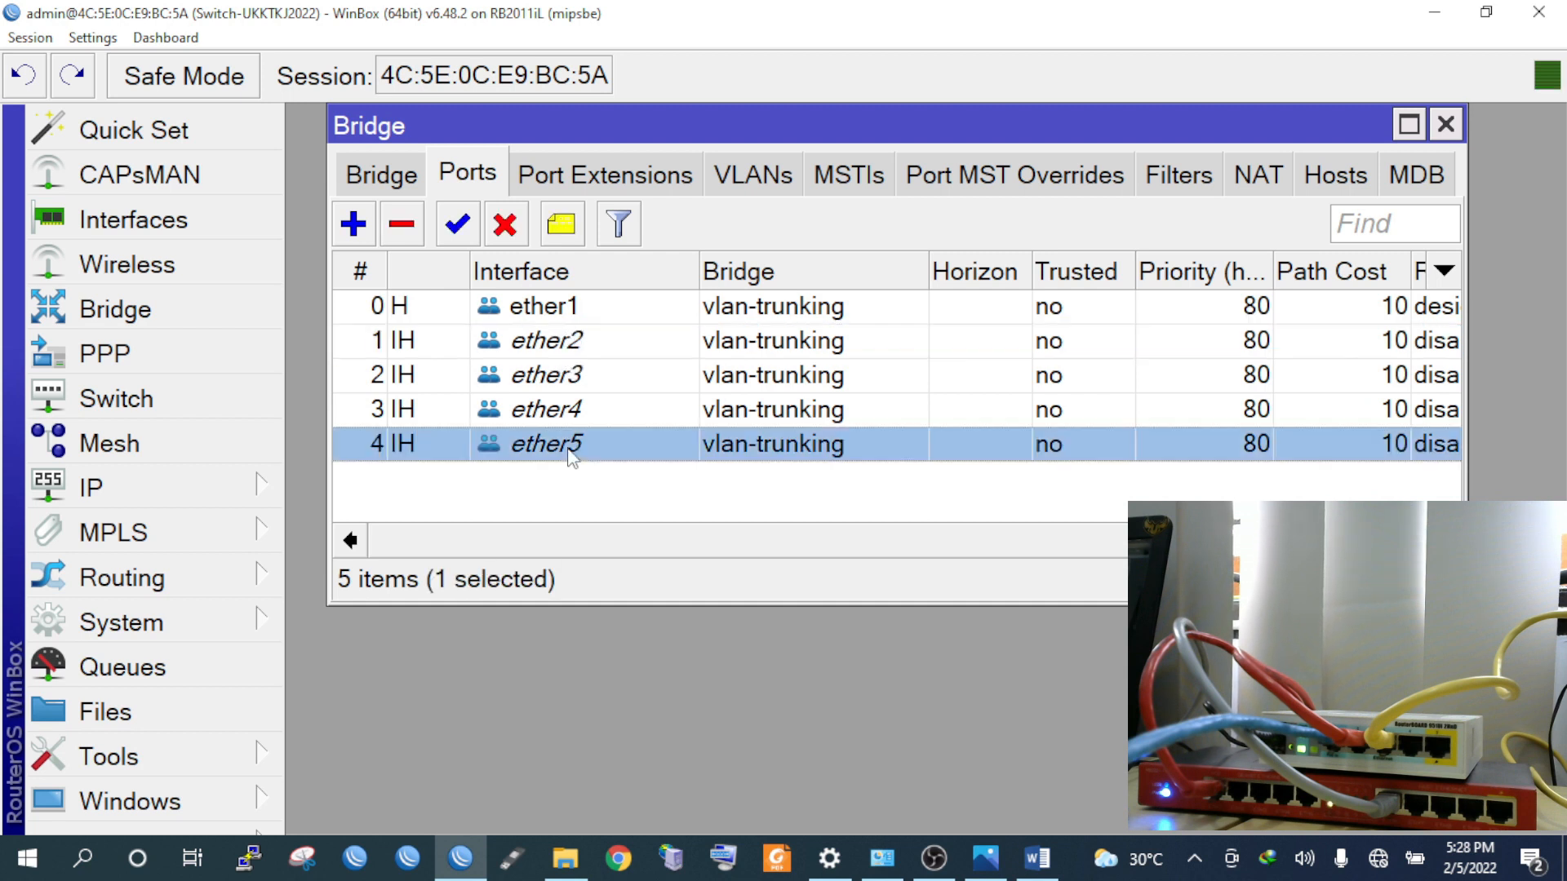
pyautogui.click(572, 351)
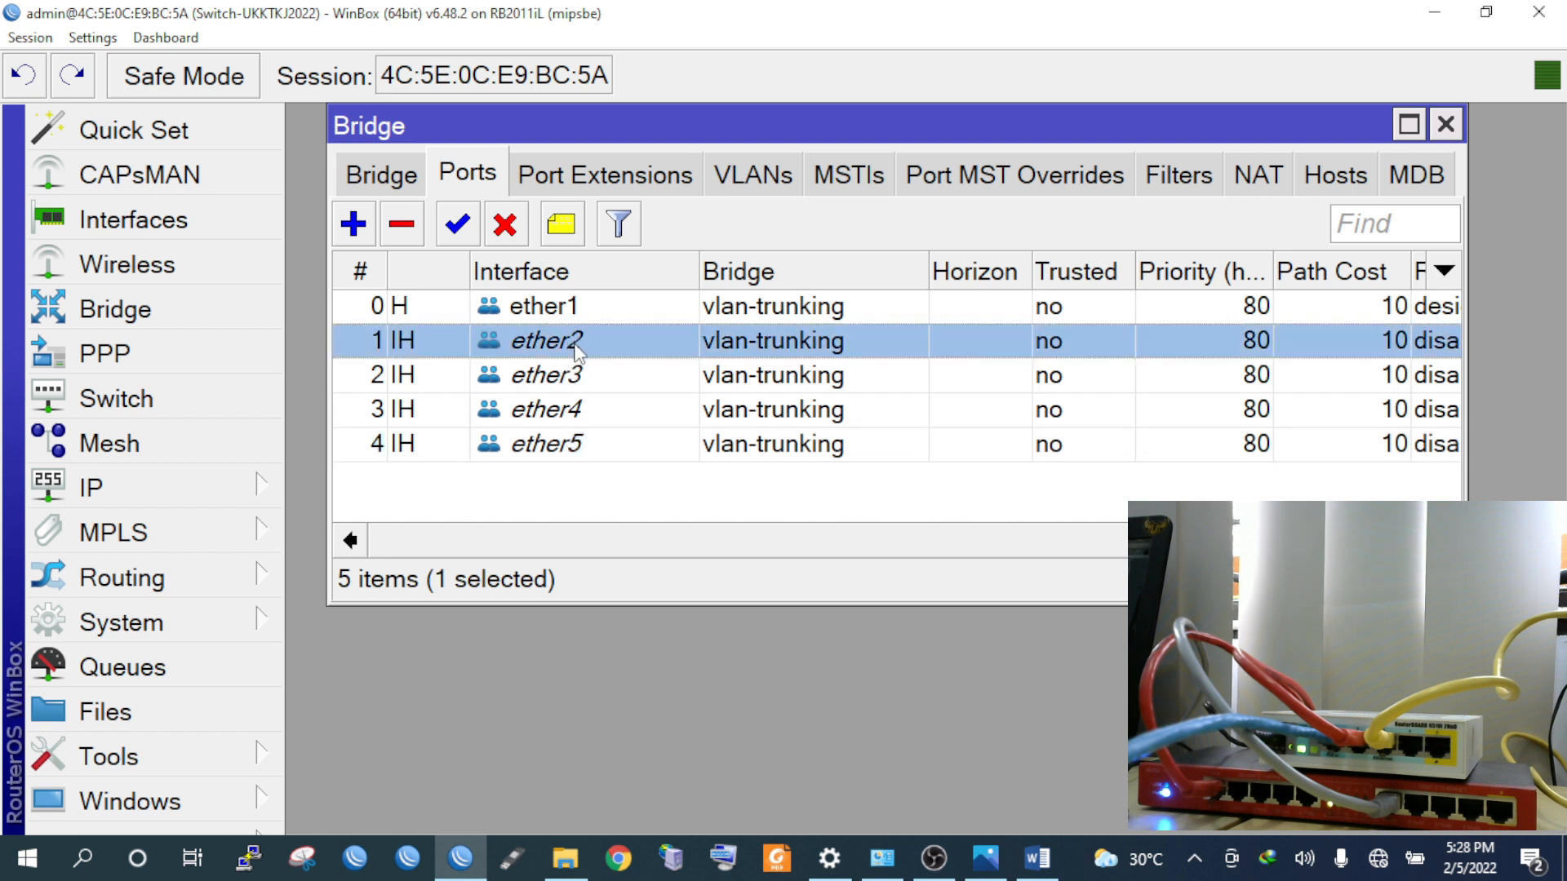
pyautogui.doubleClick(577, 351)
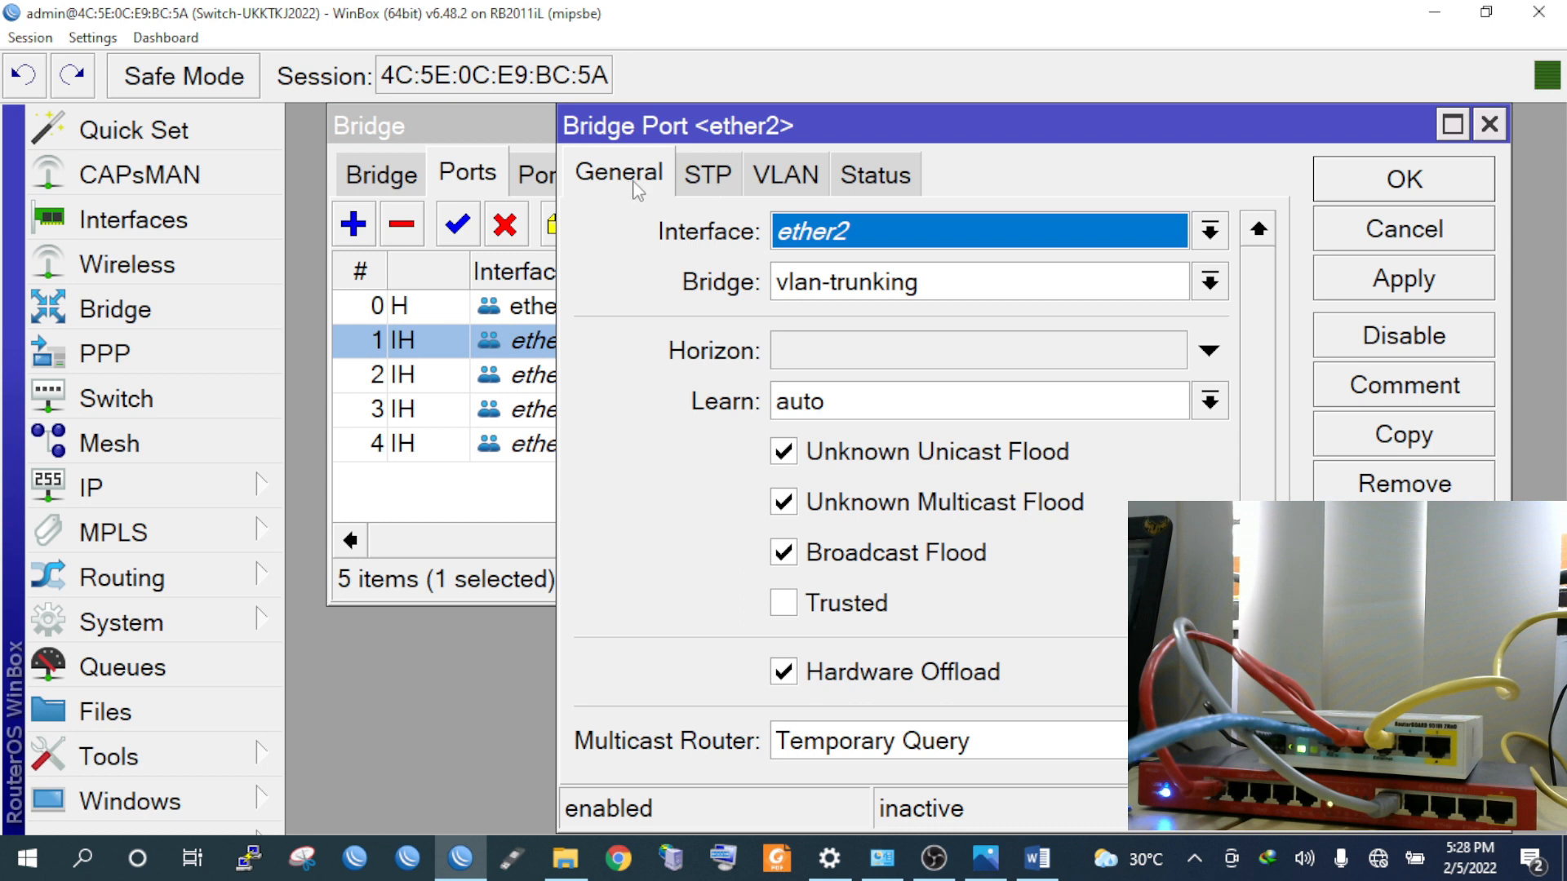
pyautogui.click(767, 179)
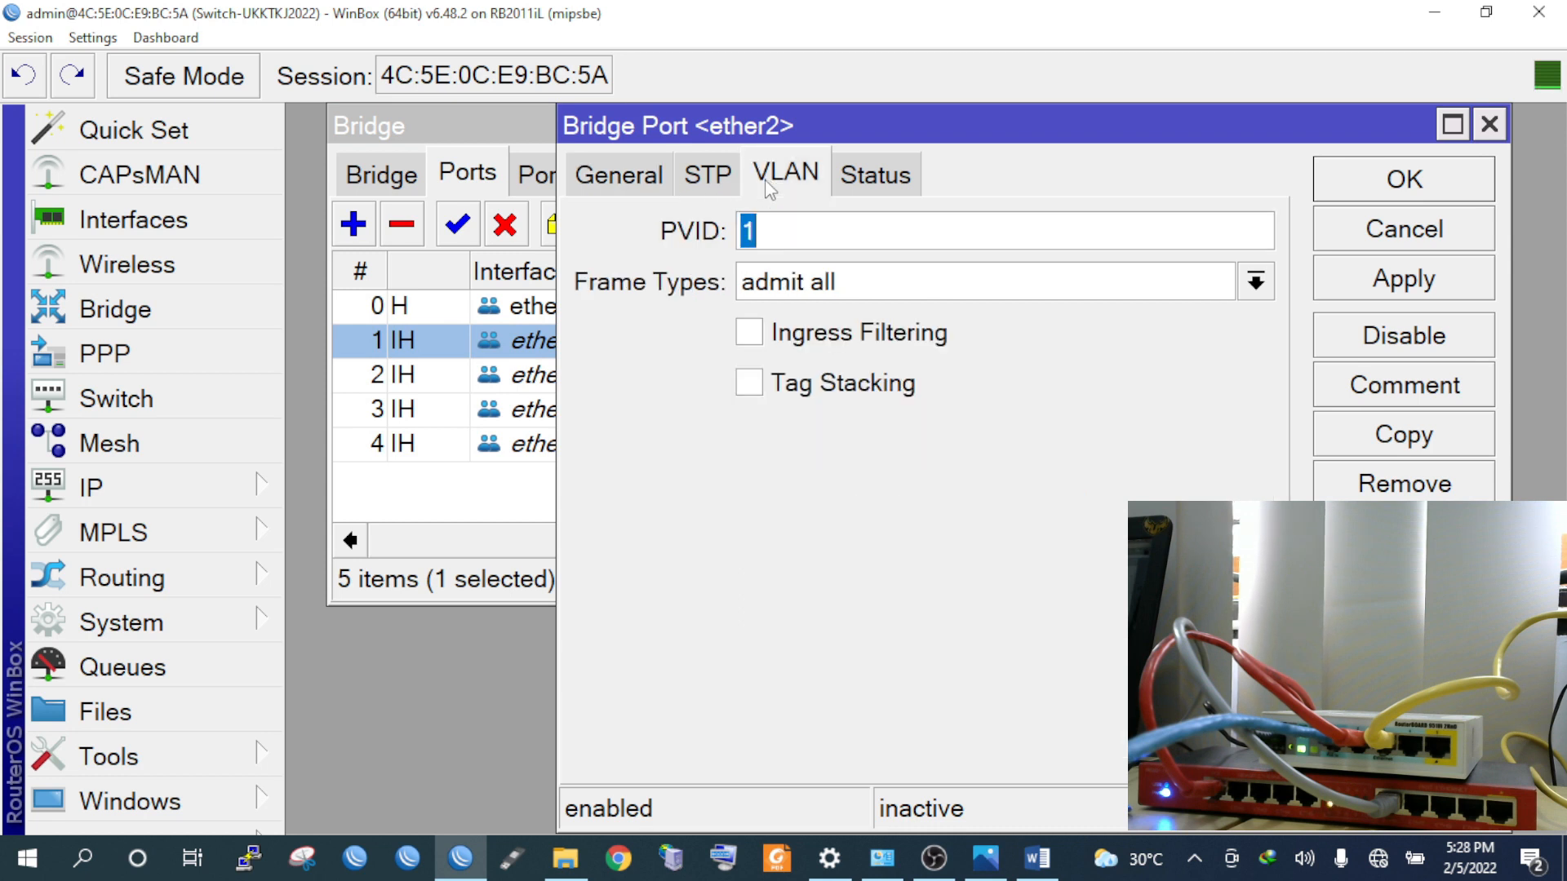
pyautogui.click(790, 231)
pyautogui.write('0')
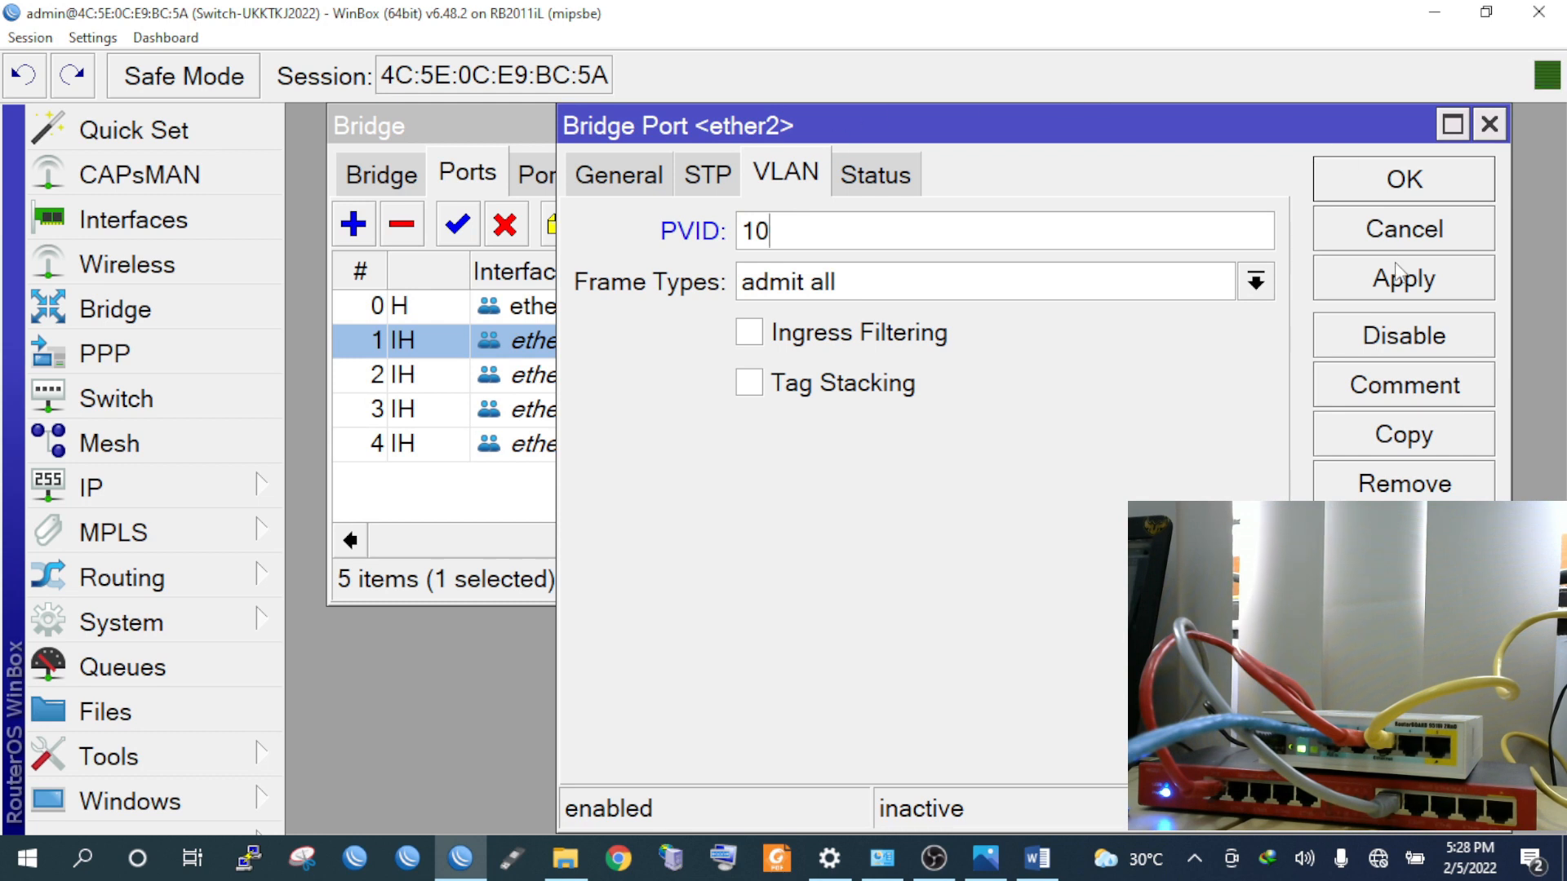
pyautogui.click(1379, 190)
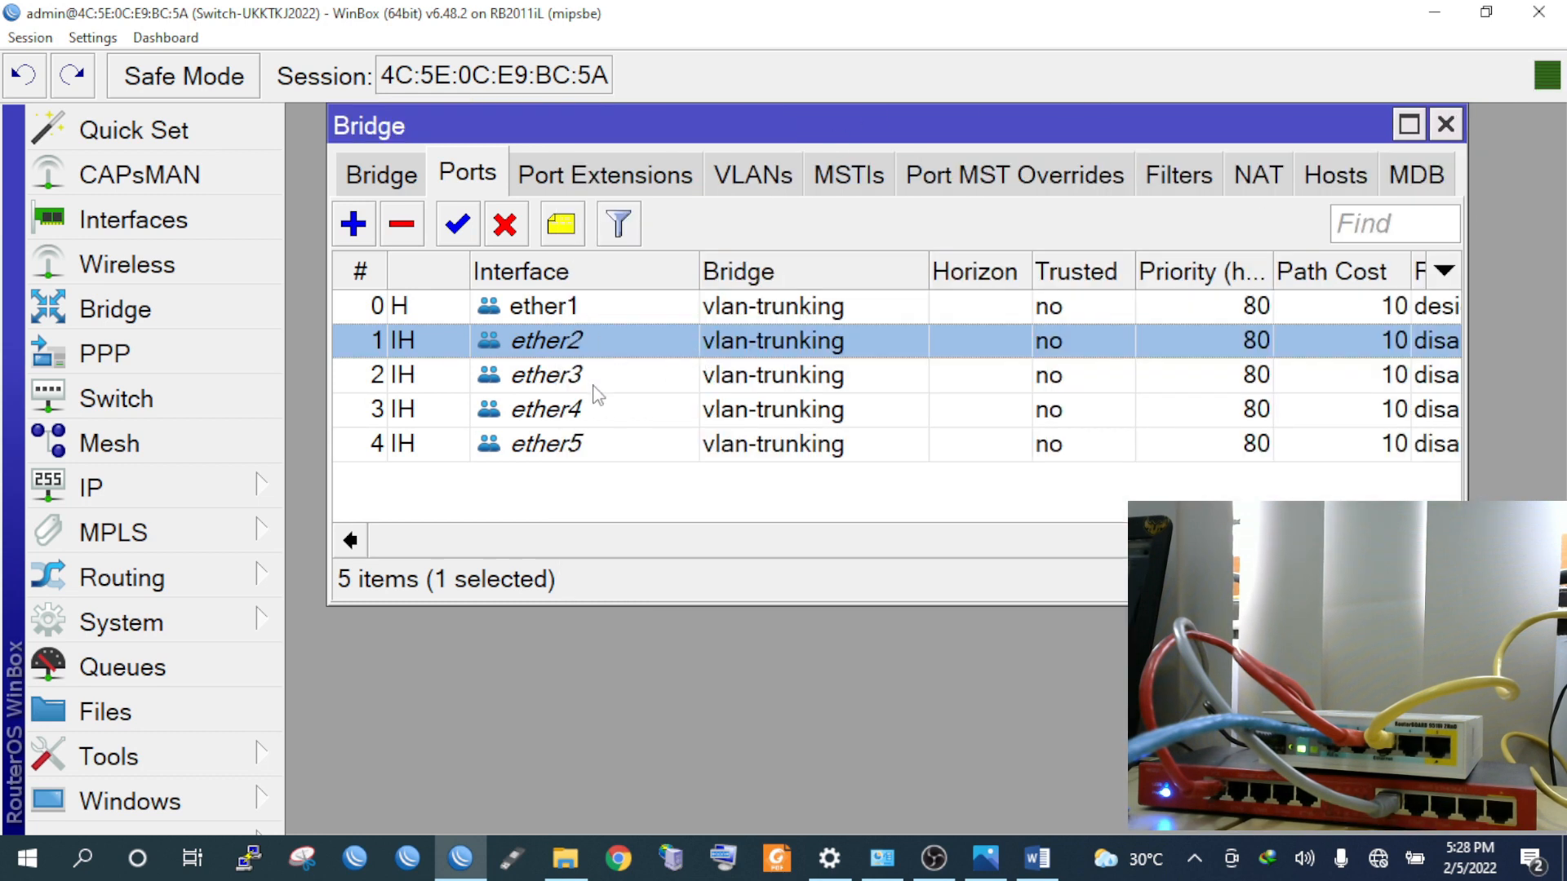
pyautogui.click(598, 383)
pyautogui.doubleClick(598, 384)
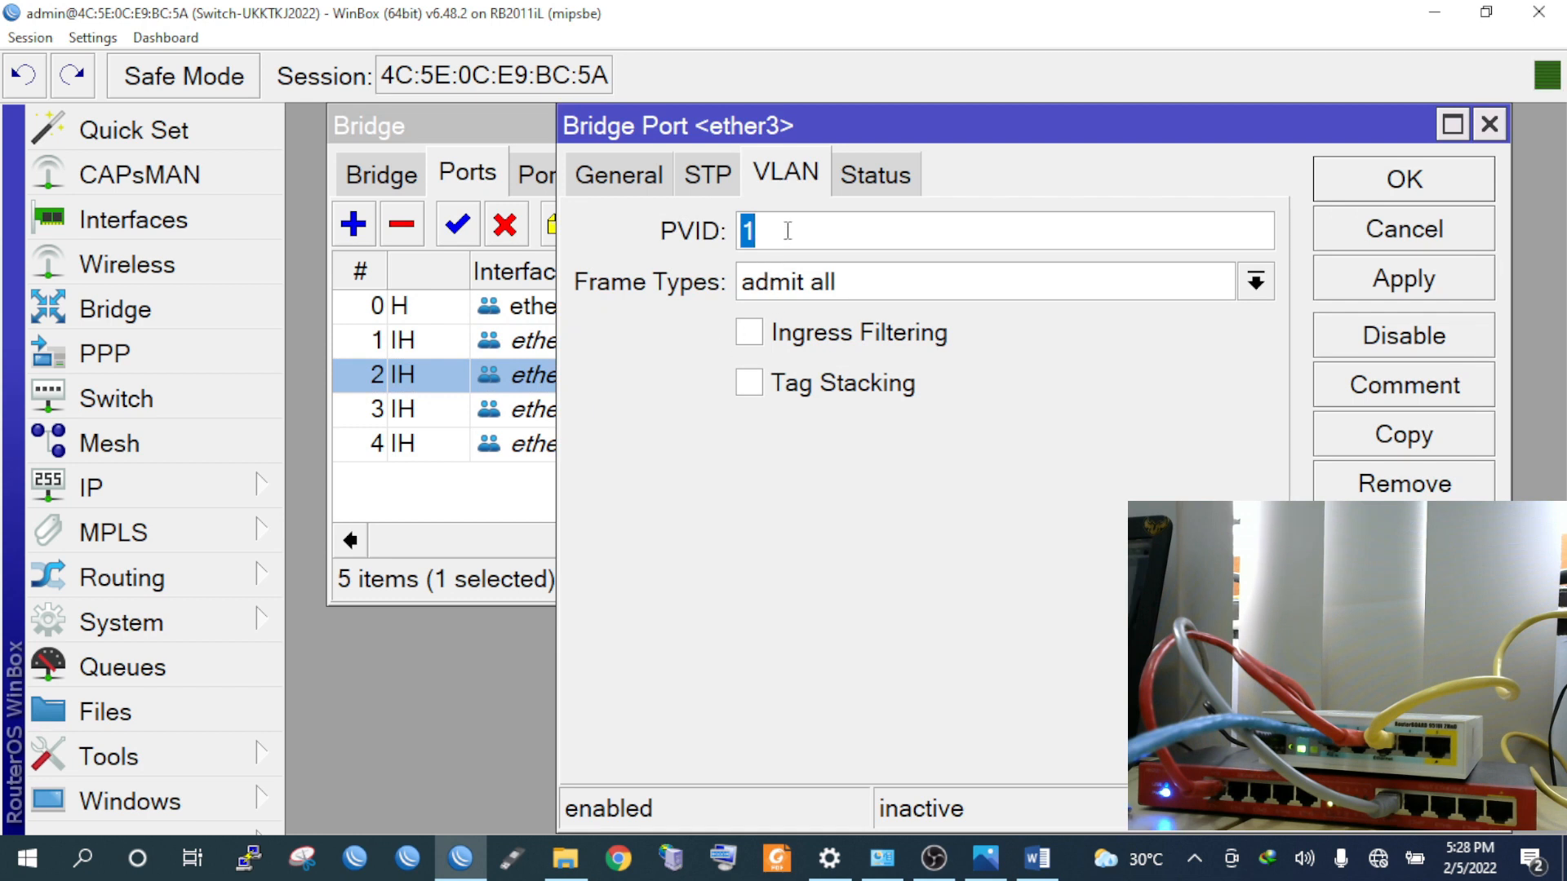
pyautogui.write('20')
pyautogui.click(1376, 176)
# Set PVID 30 on bridge port ether4 and PVID 40 on ether5
pyautogui.click(582, 412)
pyautogui.doubleClick(581, 412)
pyautogui.click(622, 176)
pyautogui.click(707, 175)
pyautogui.click(774, 174)
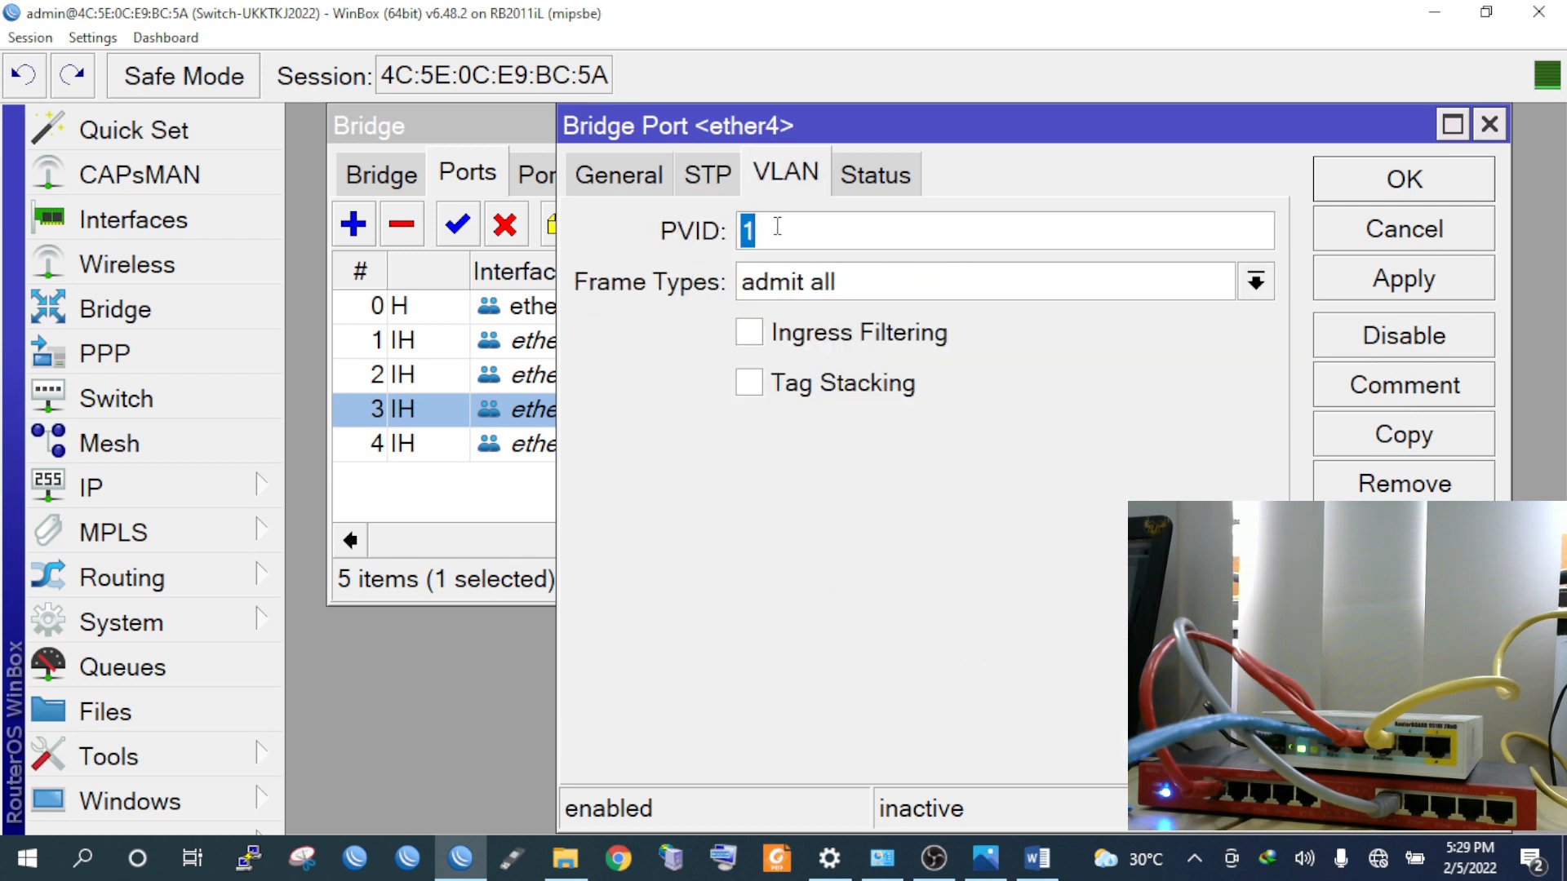
pyautogui.write('30')
pyautogui.click(1460, 183)
pyautogui.doubleClick(545, 447)
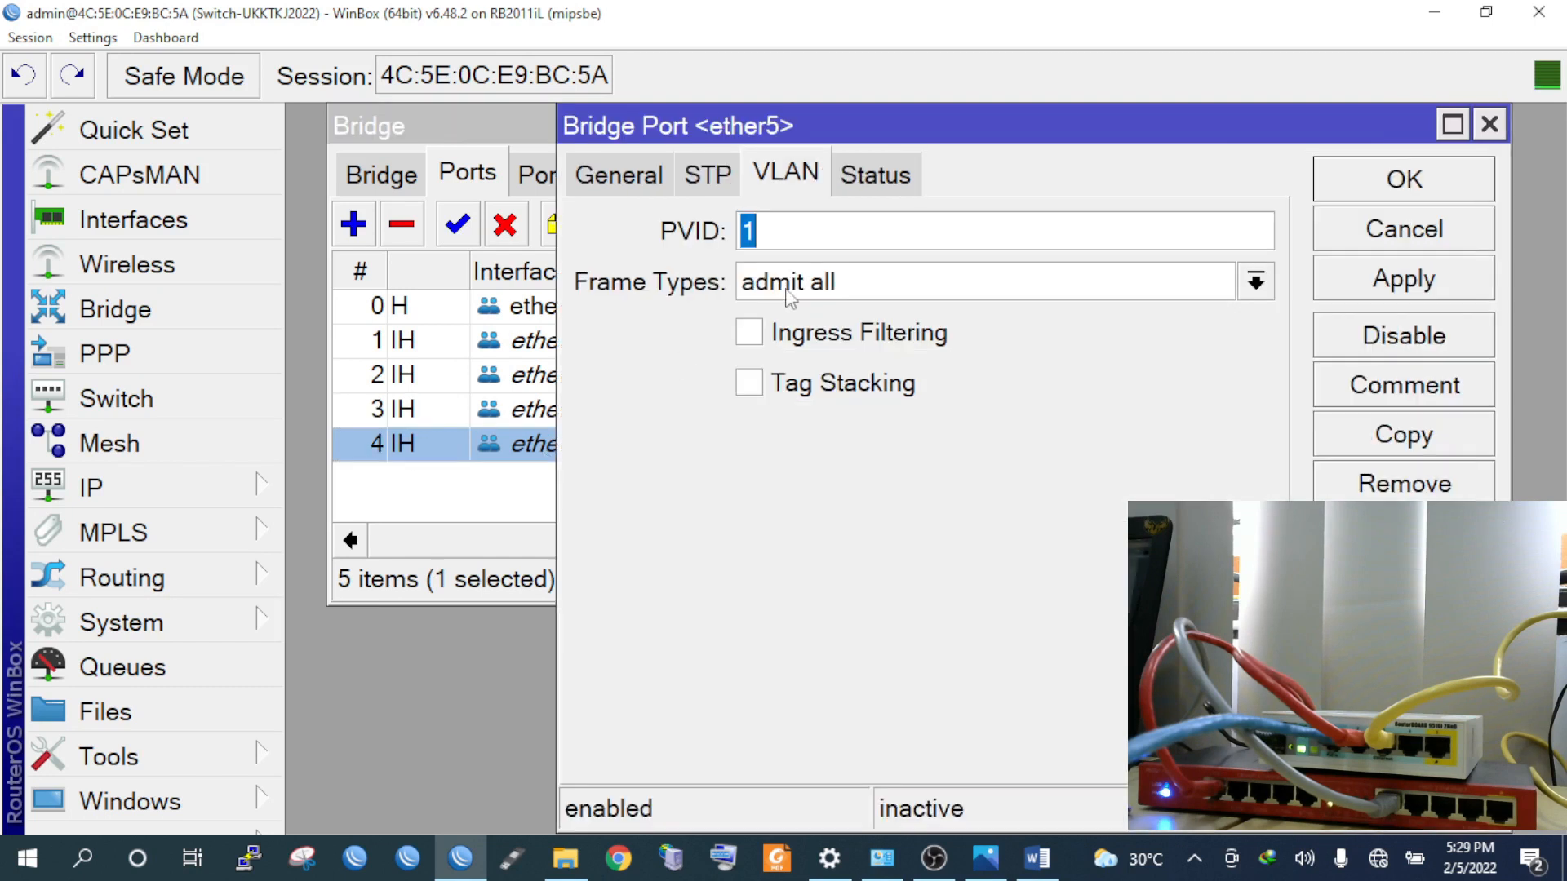
pyautogui.write('40')
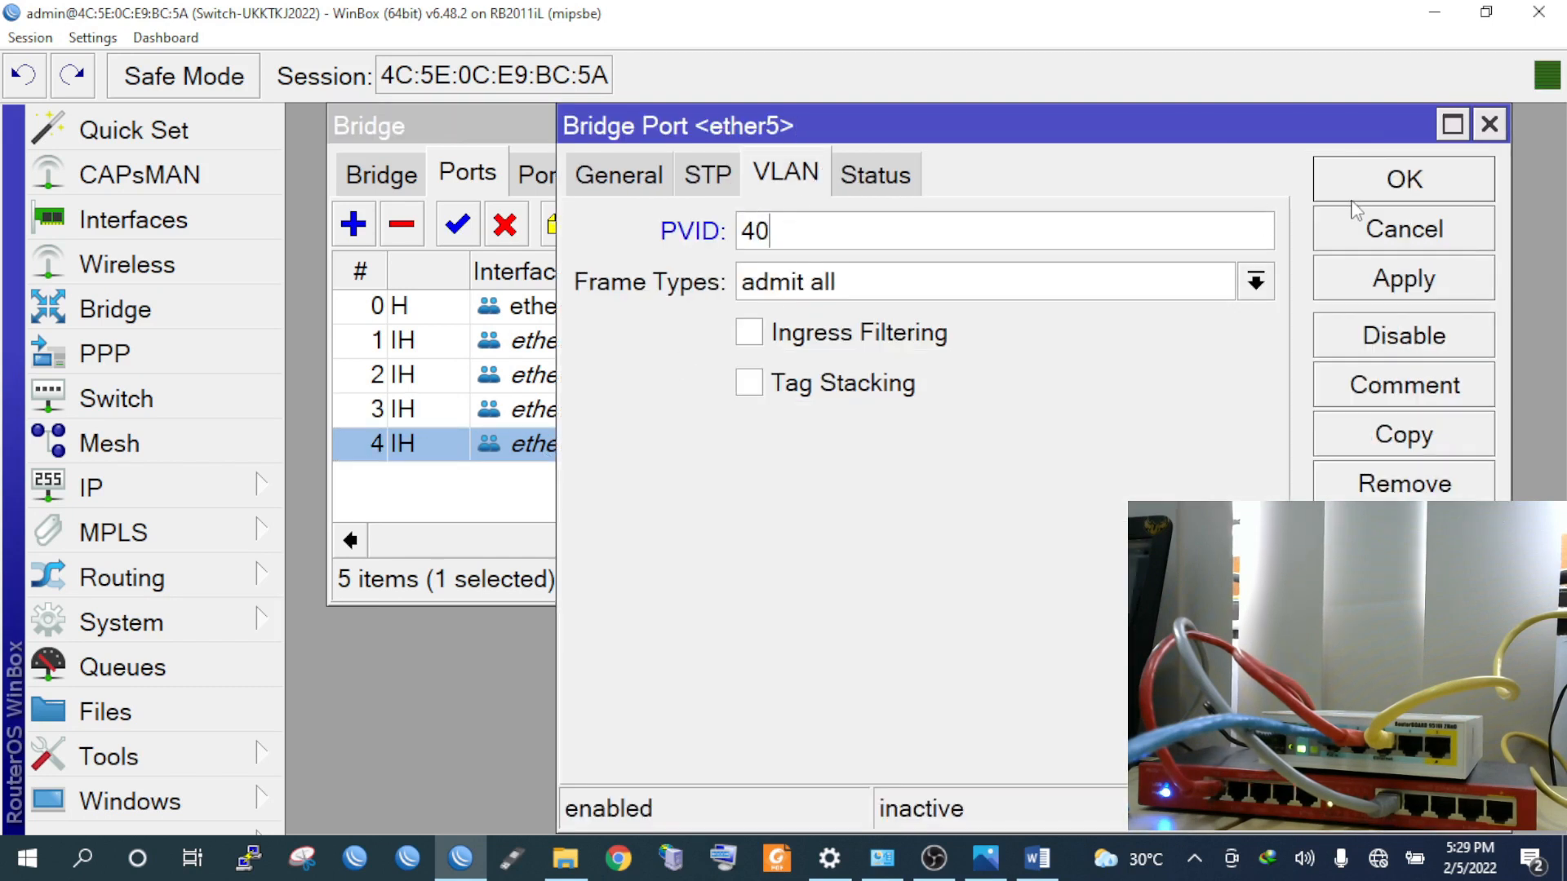
pyautogui.click(1379, 190)
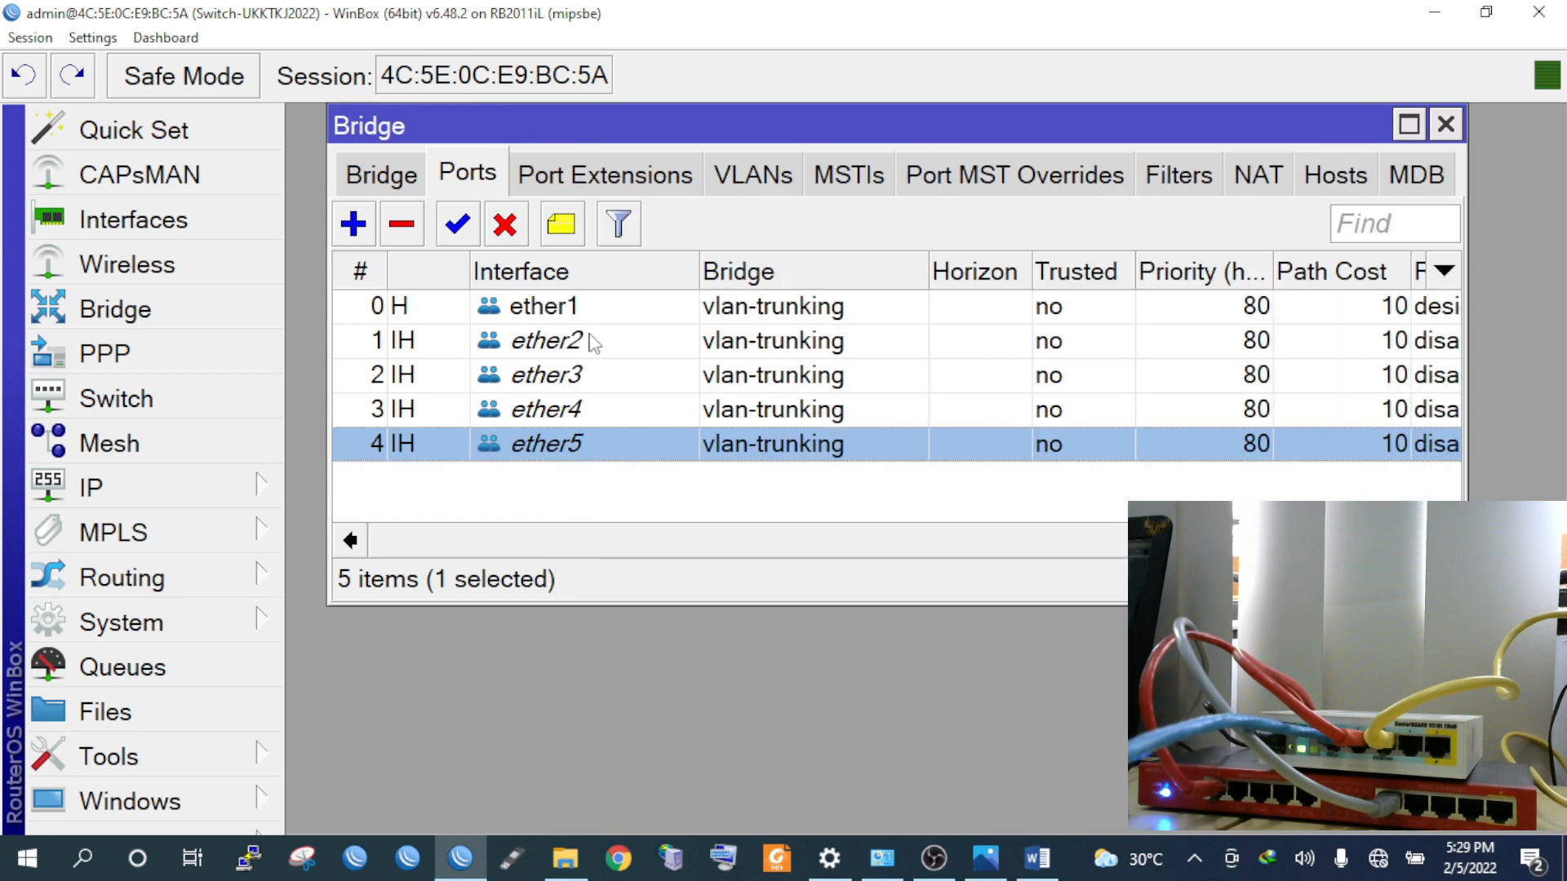
pyautogui.click(412, 185)
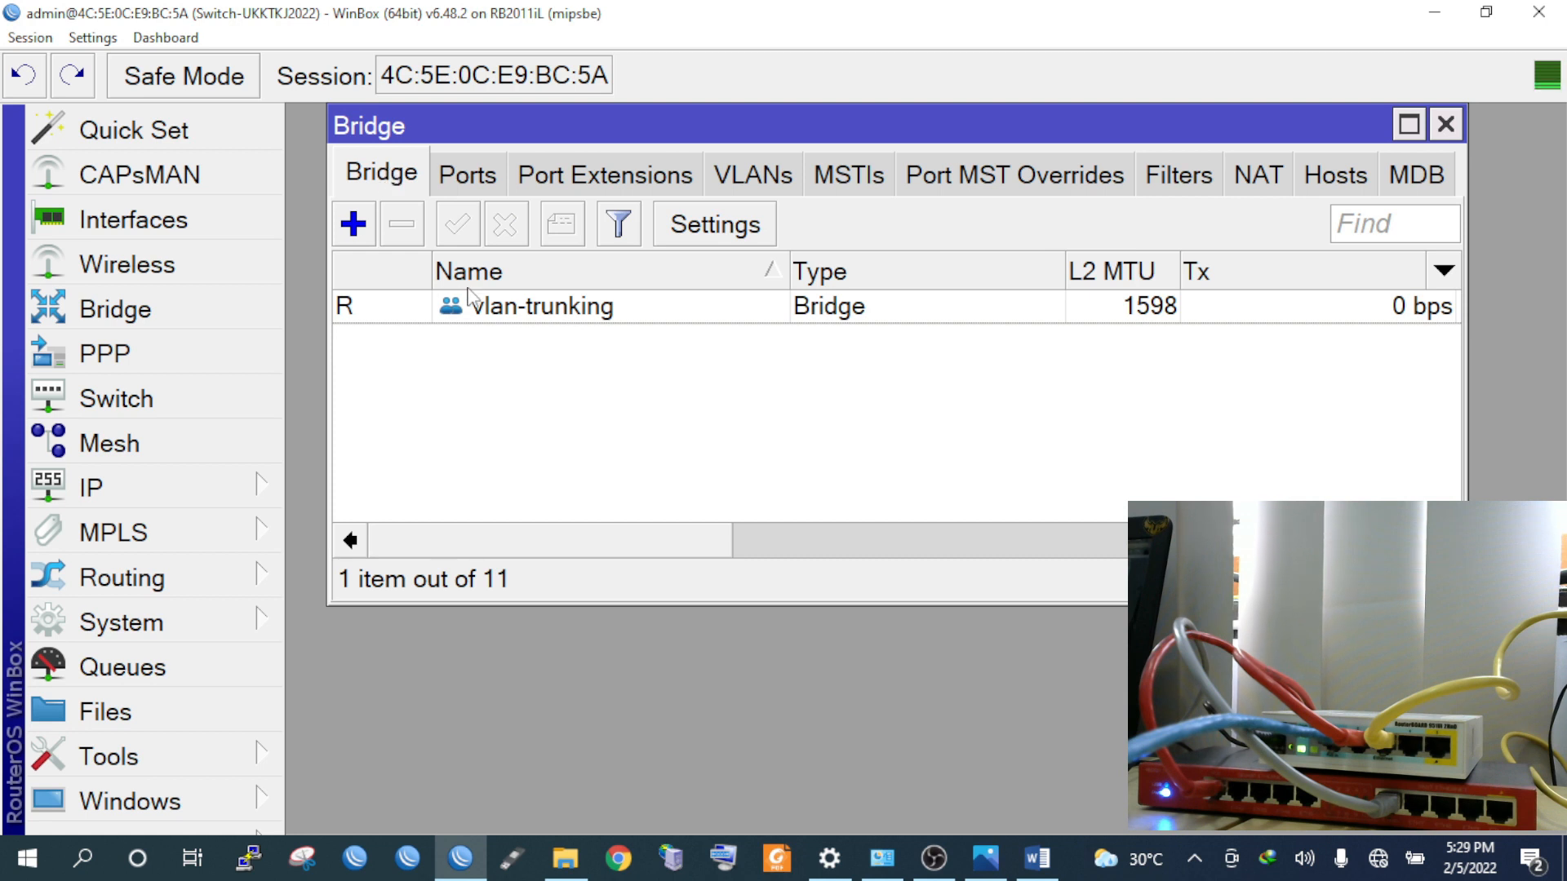
# Enable VLAN Filtering on the vlan-trunking bridge and apply and confirm the change
pyautogui.doubleClick(510, 308)
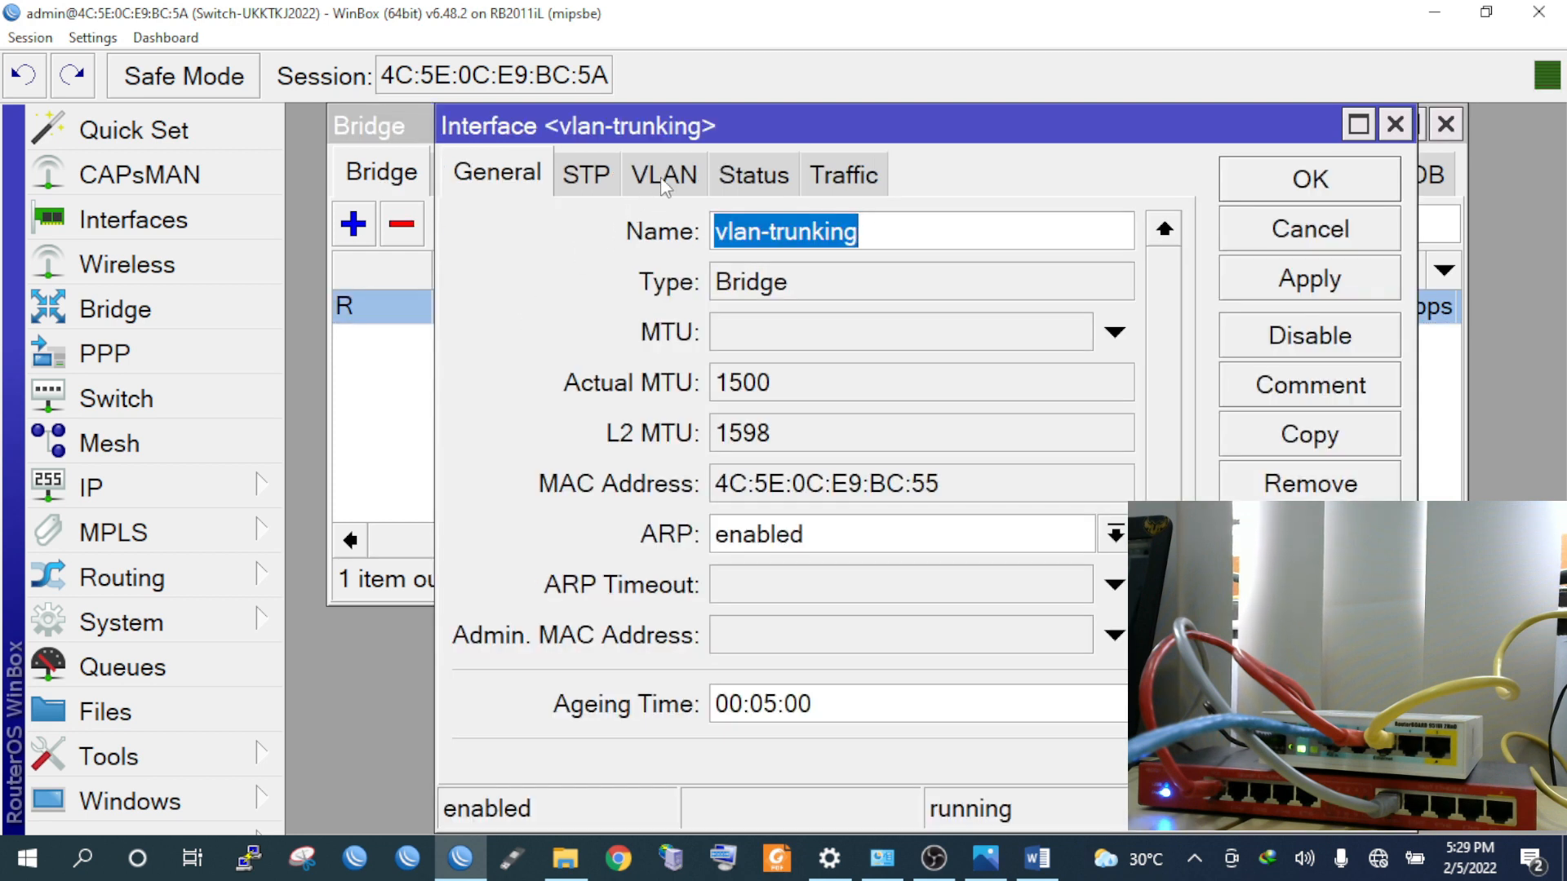
pyautogui.click(666, 179)
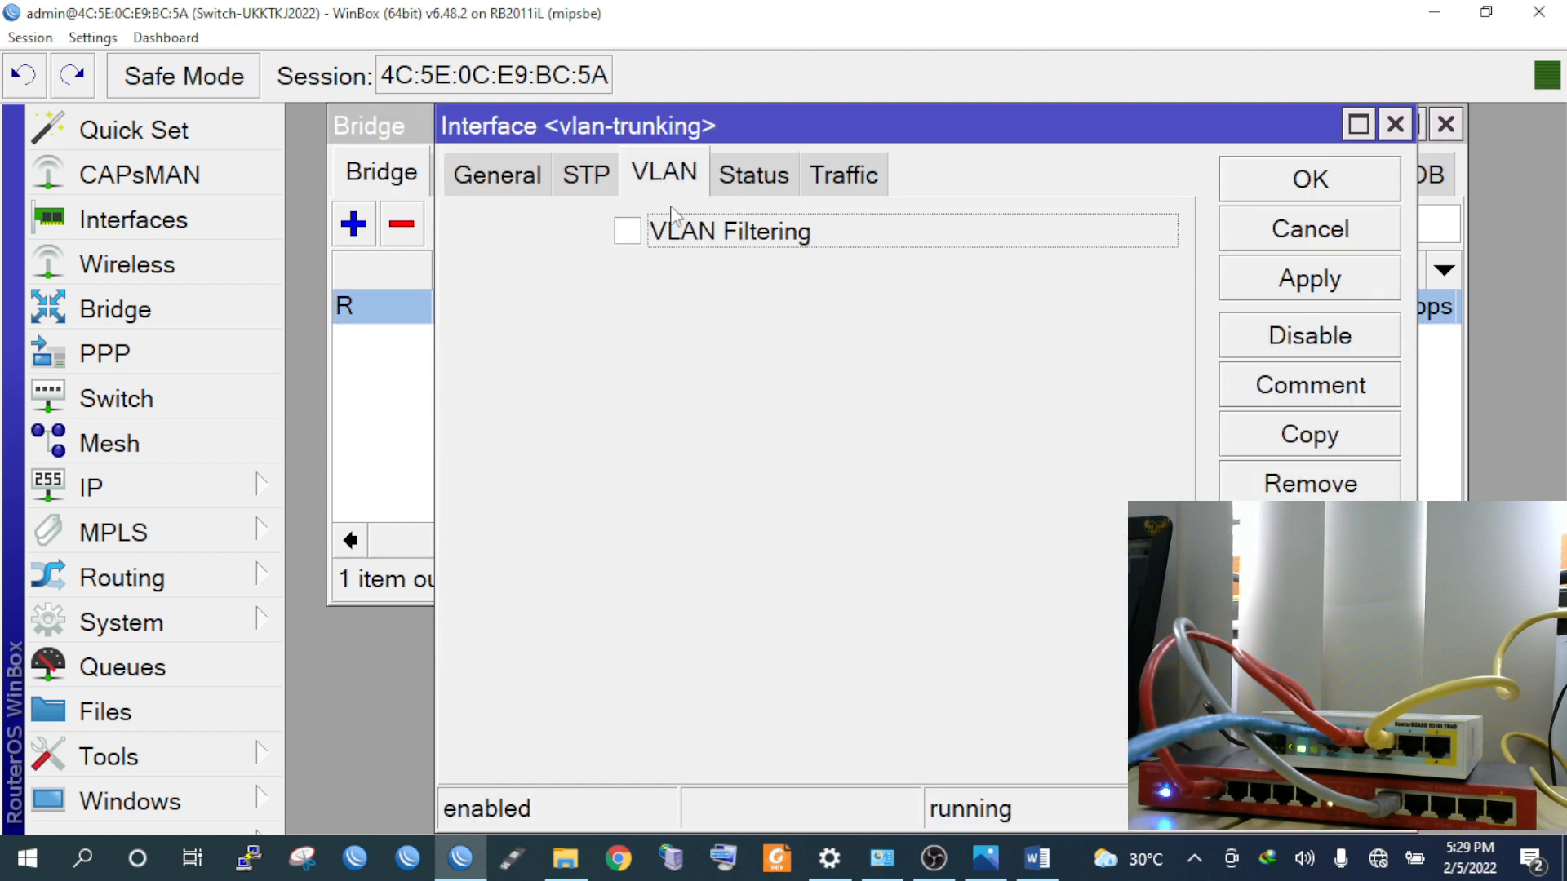
pyautogui.click(630, 233)
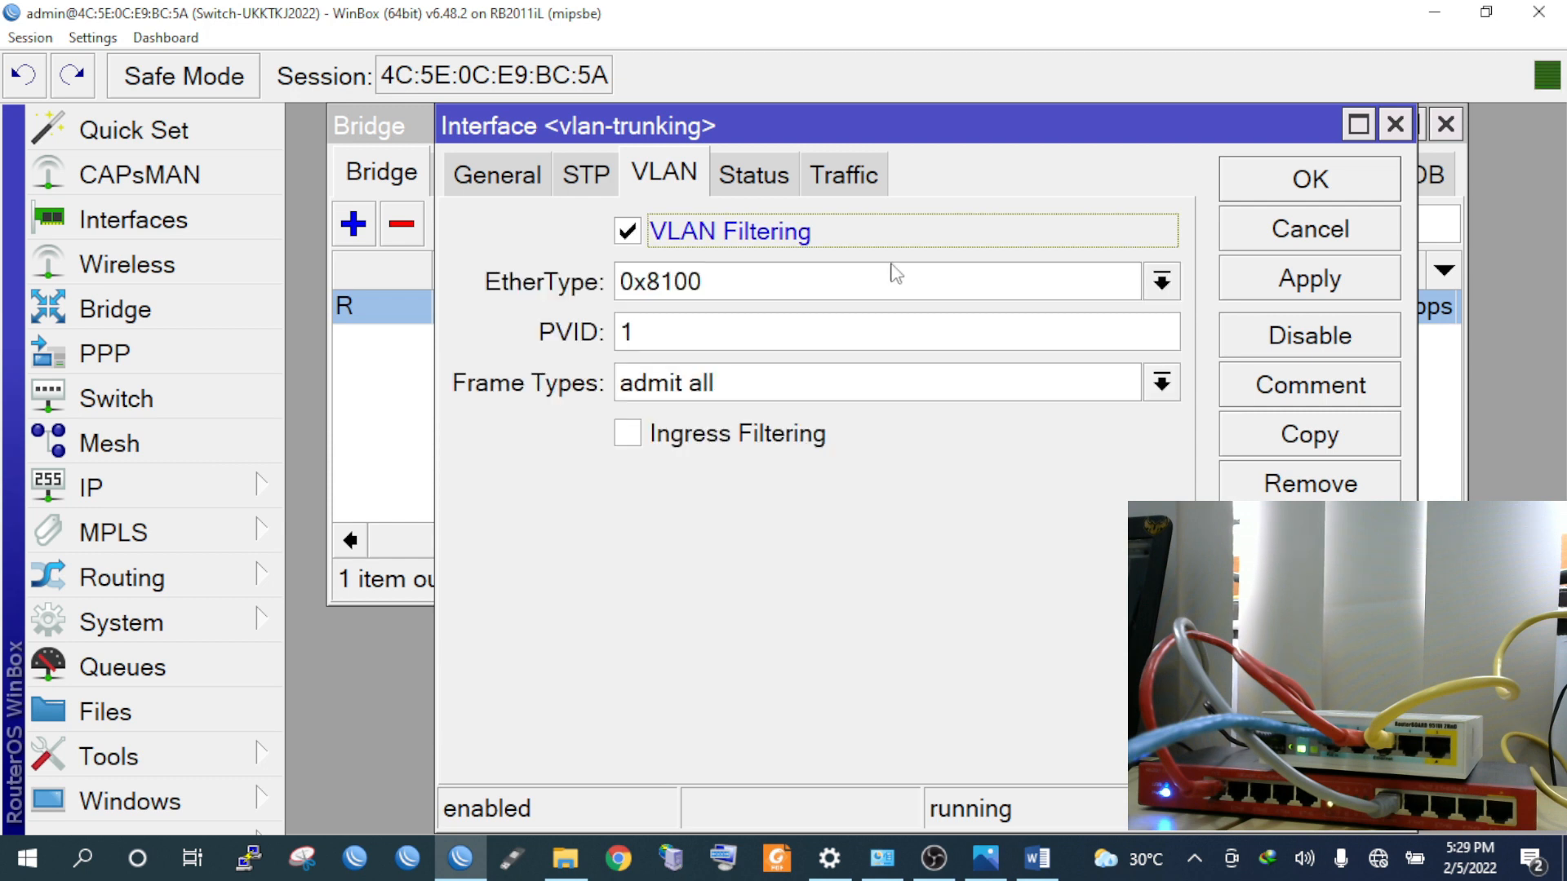
pyautogui.click(1271, 281)
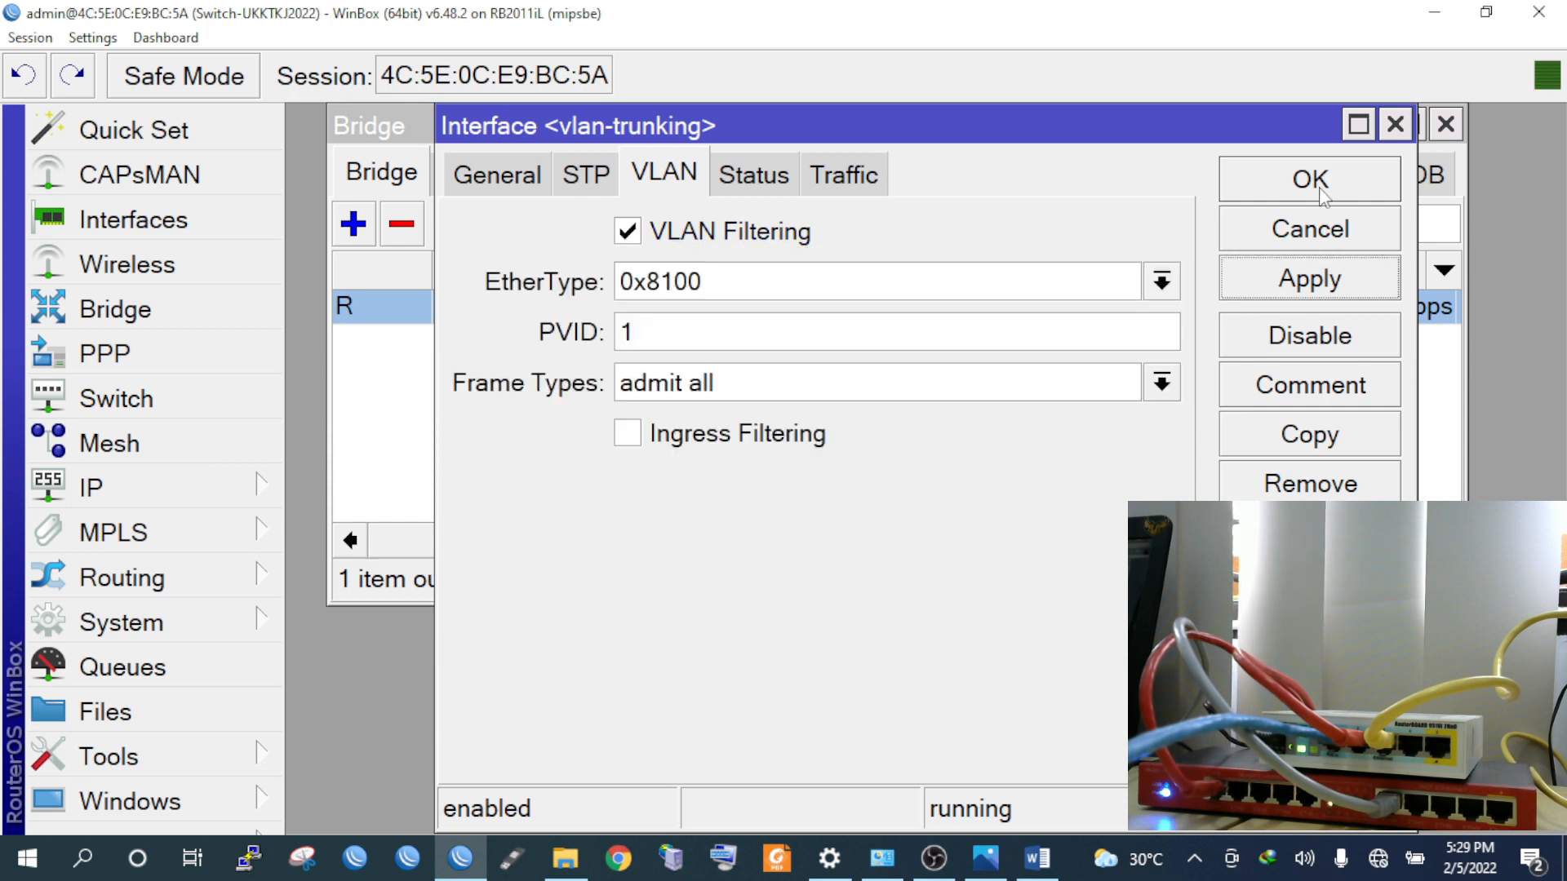
pyautogui.click(1310, 184)
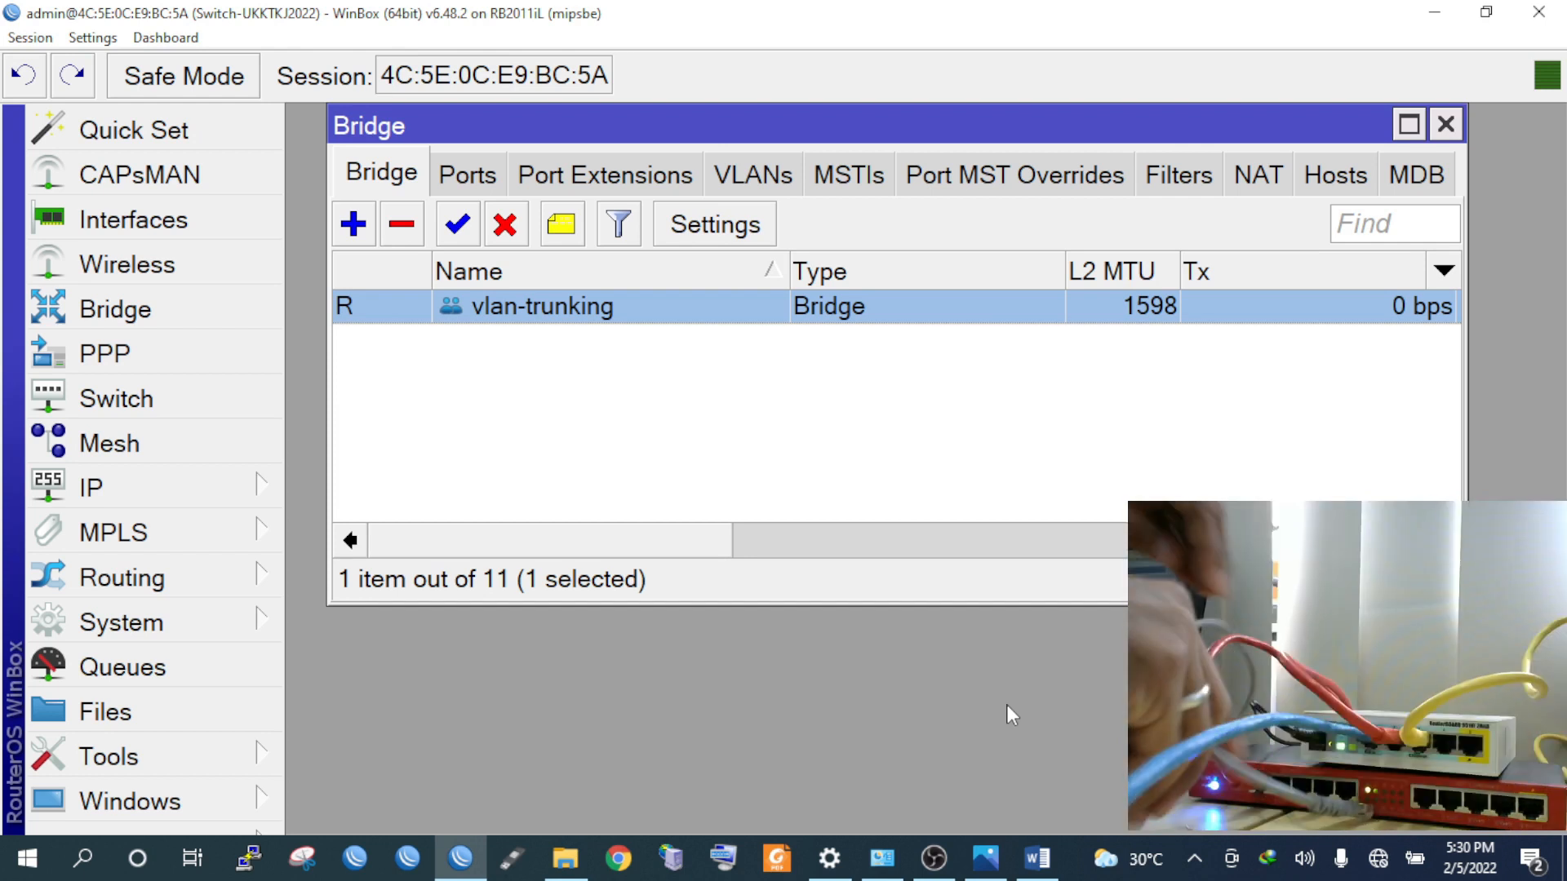
pyautogui.hotkey('alt', 'Tab')
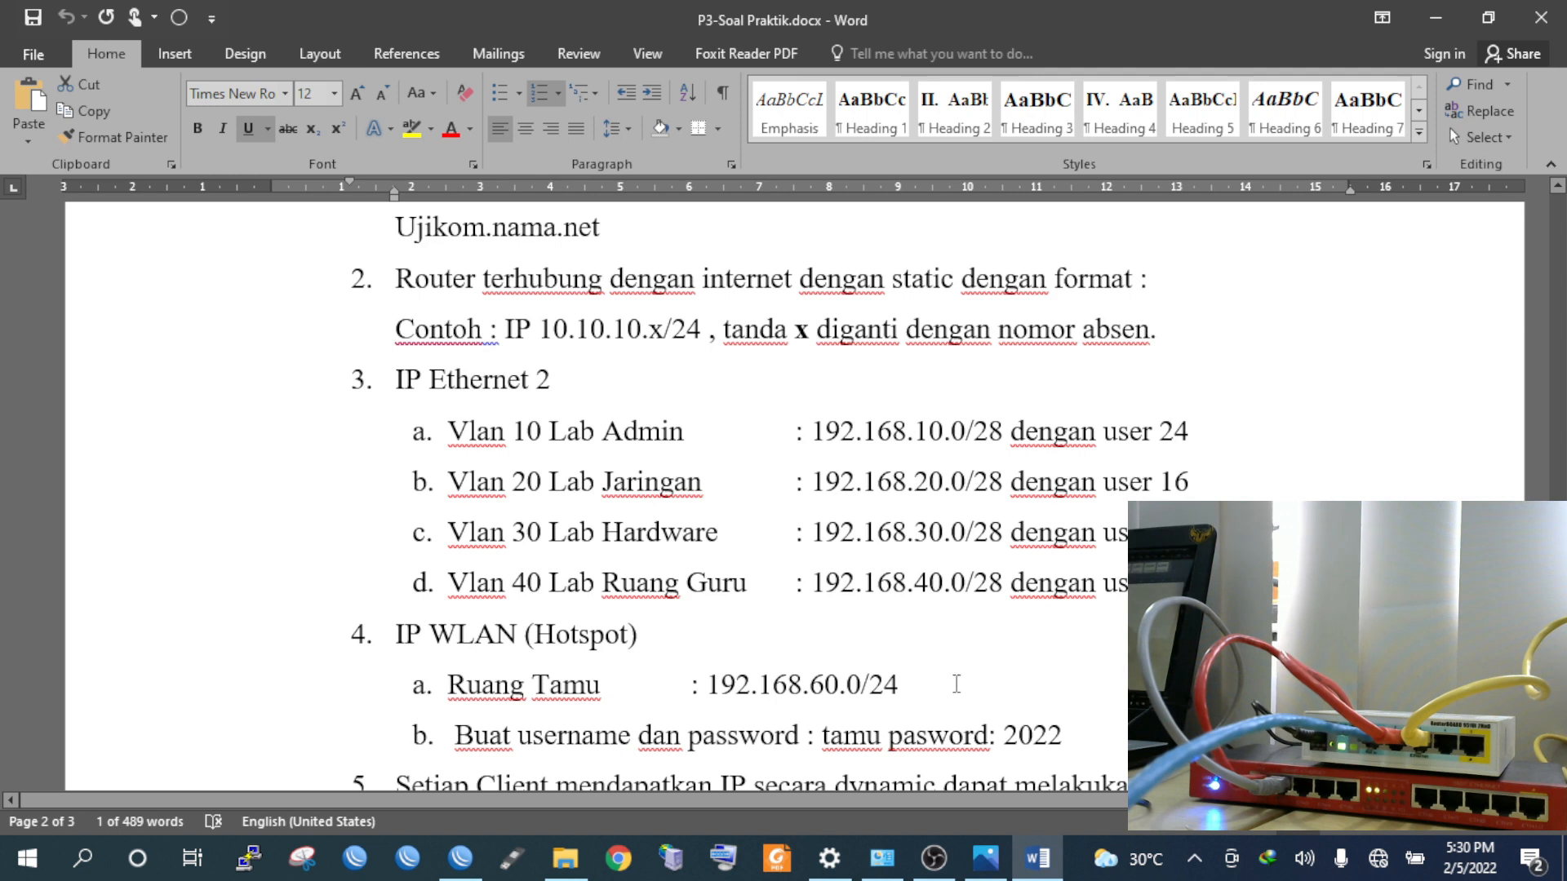
# After reading the VLAN and hotspot plan in P3-Soal Praktik.docx, return to WinBox
pyautogui.click(897, 849)
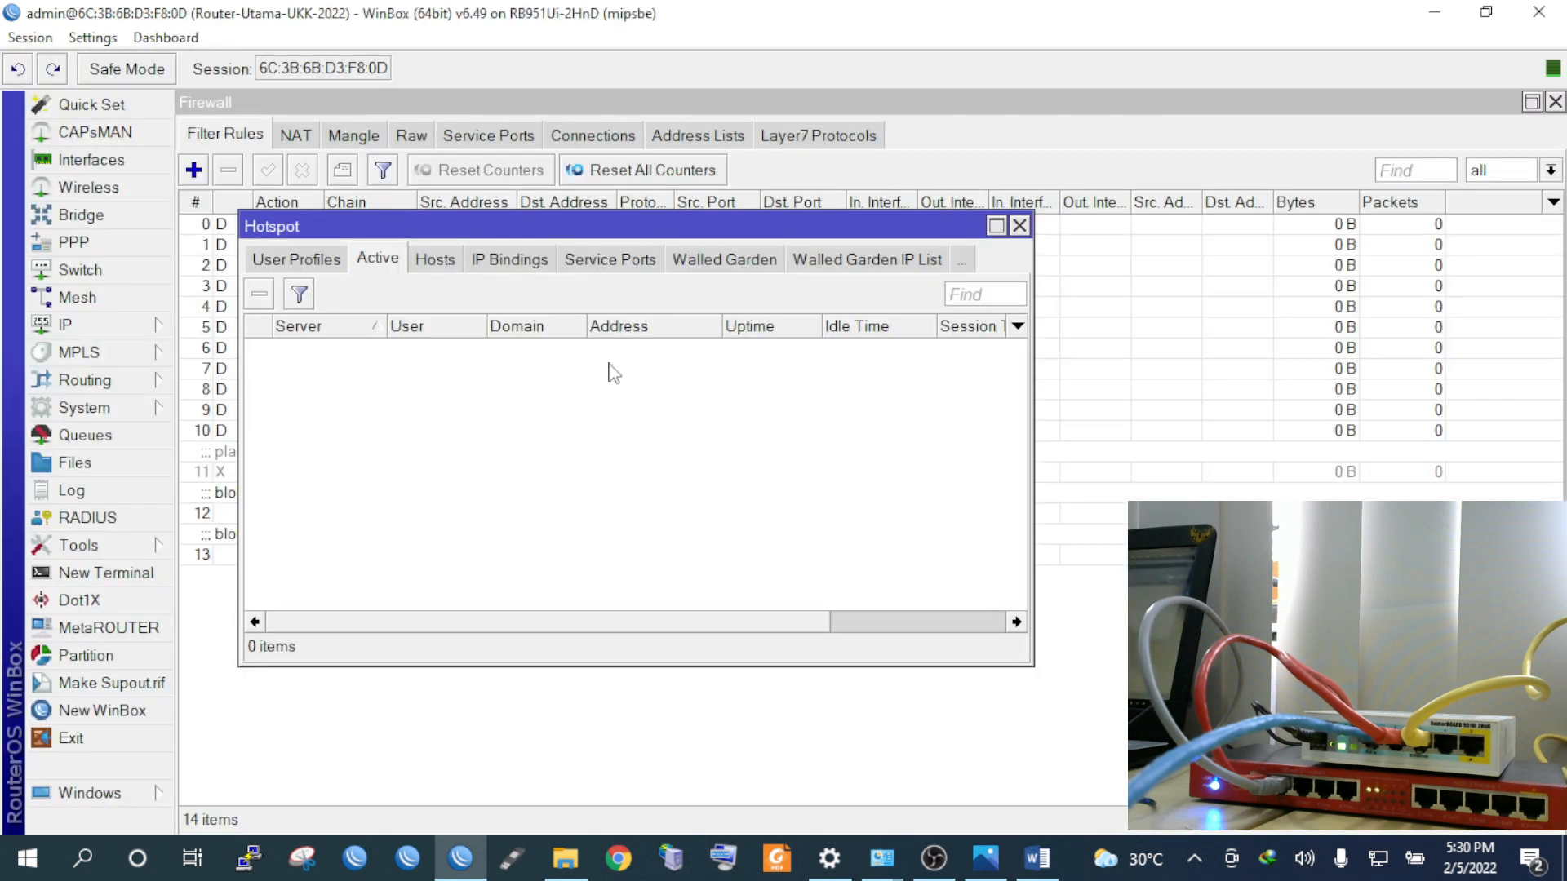
# Show the DHCP Server leases, widen Active Host Name, and select the 192.168.10.14 lease
pyautogui.click(147, 327)
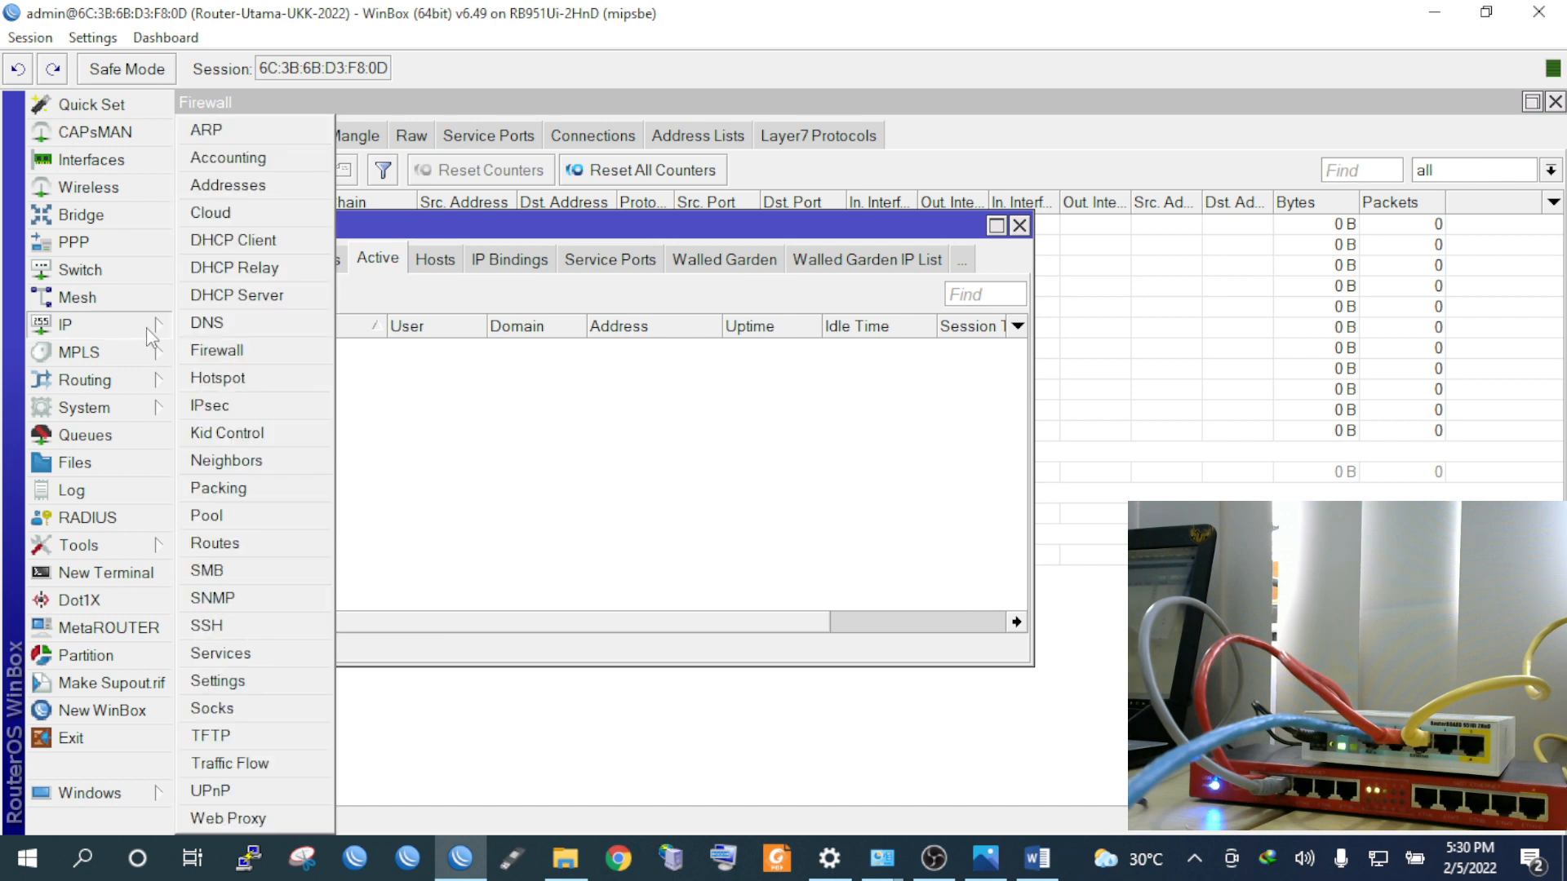
pyautogui.click(237, 295)
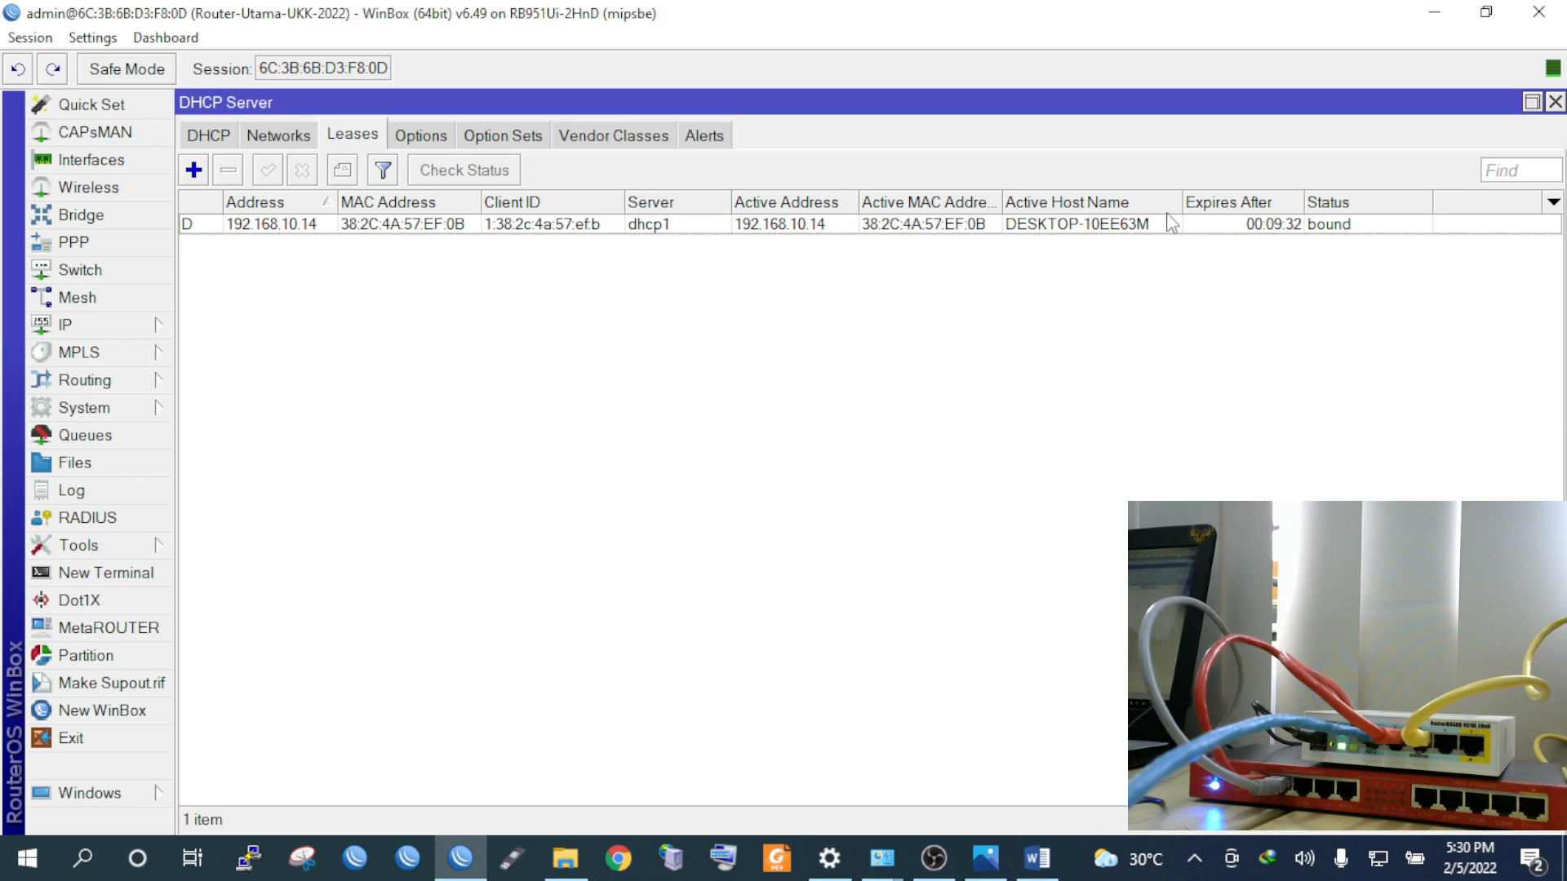
pyautogui.moveTo(1183, 202); pyautogui.dragTo(1213, 202)
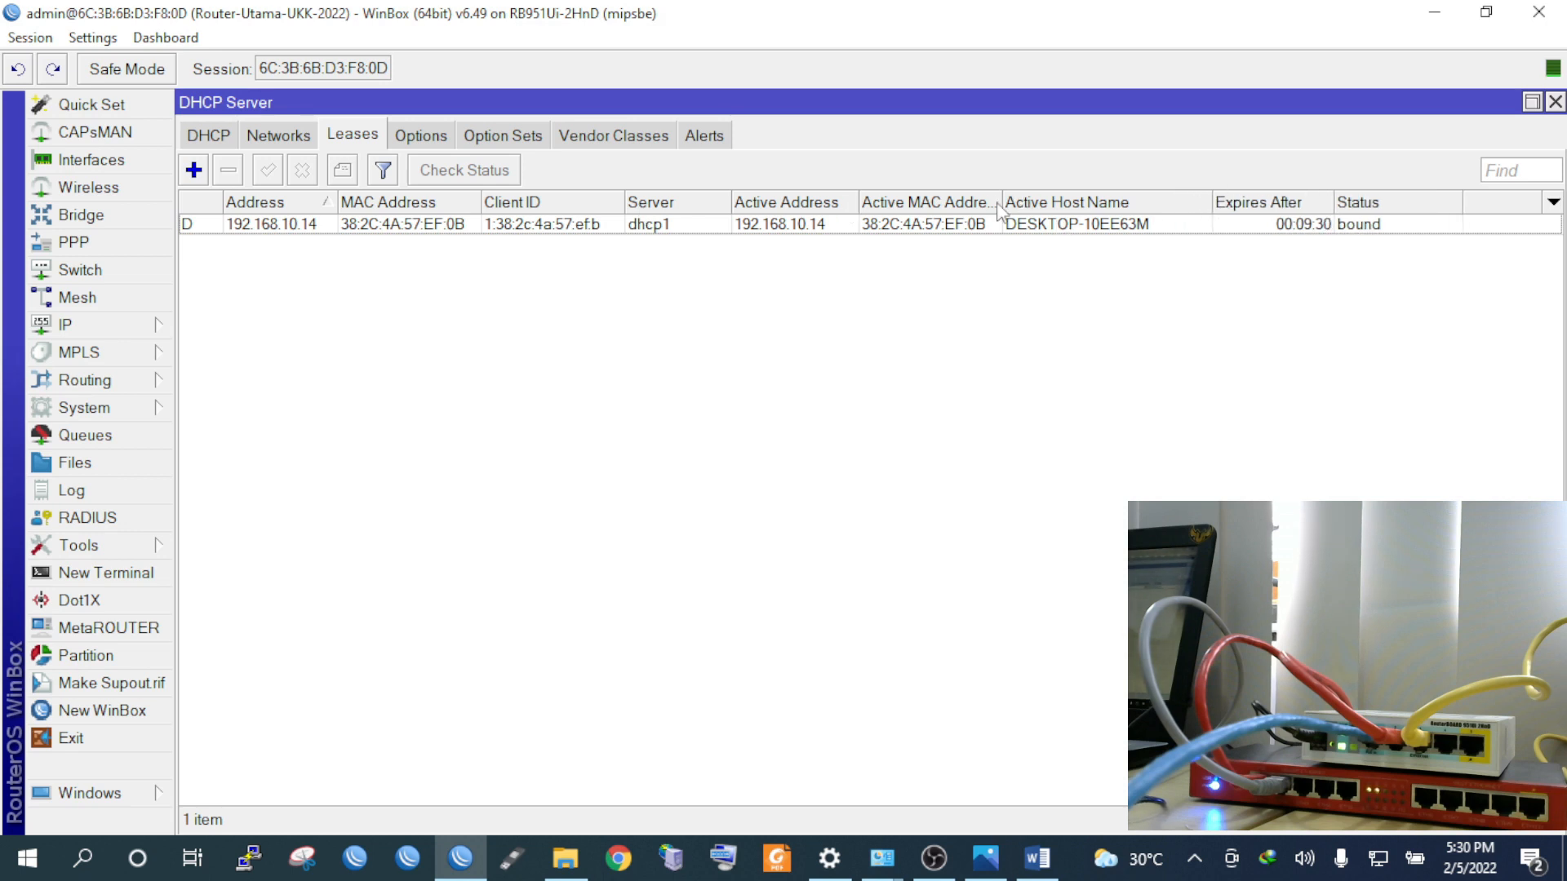
pyautogui.click(818, 231)
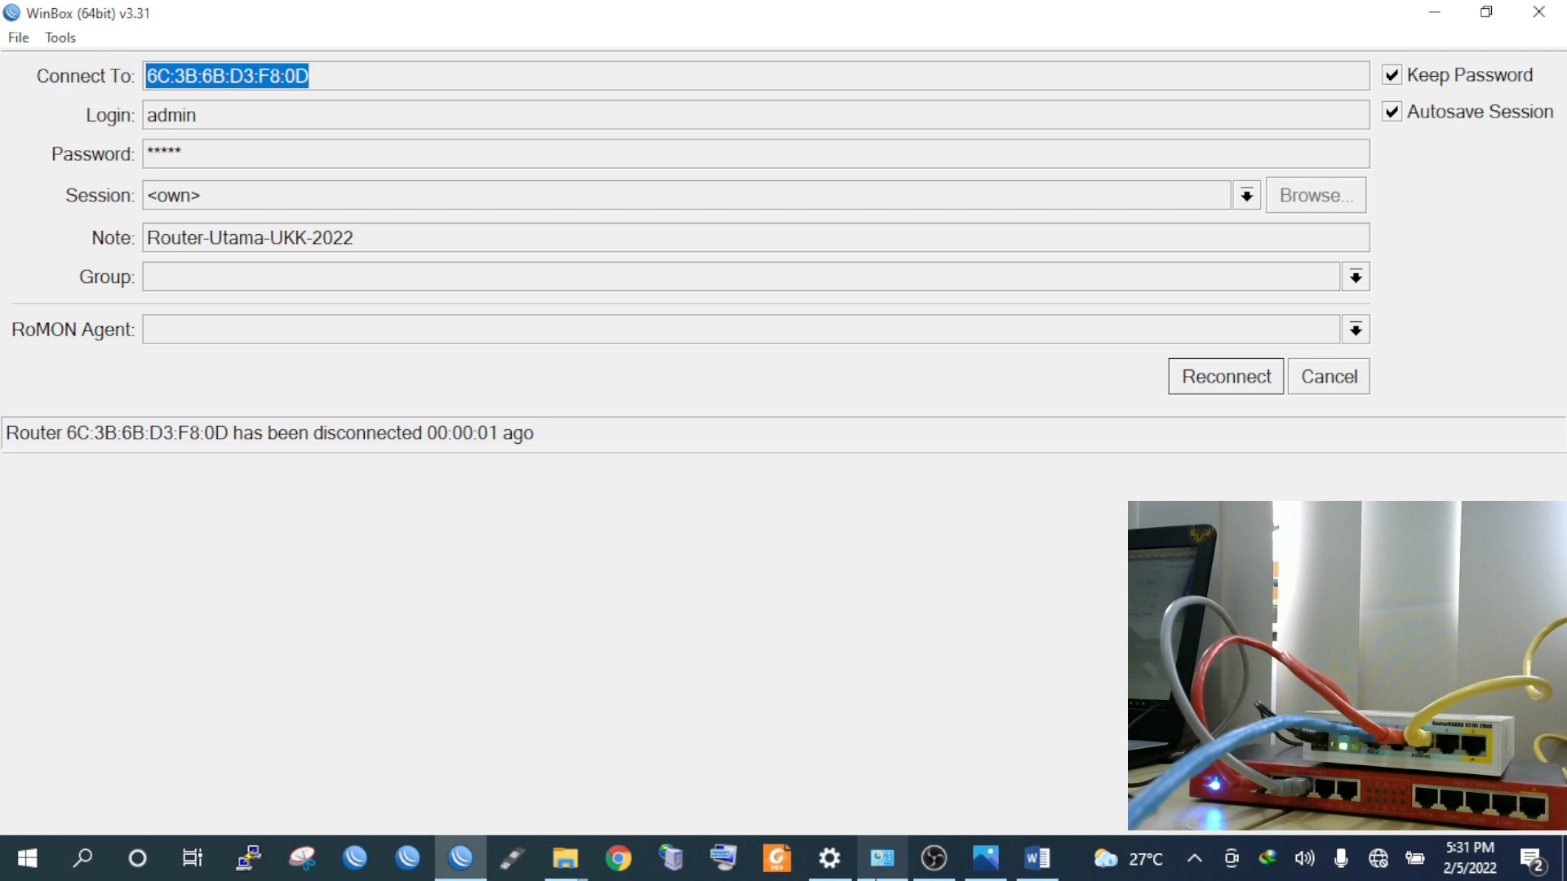
# Reconnect WinBox to the main router and select the new 192.168.20.14 lease from dhcp2
pyautogui.click(876, 878)
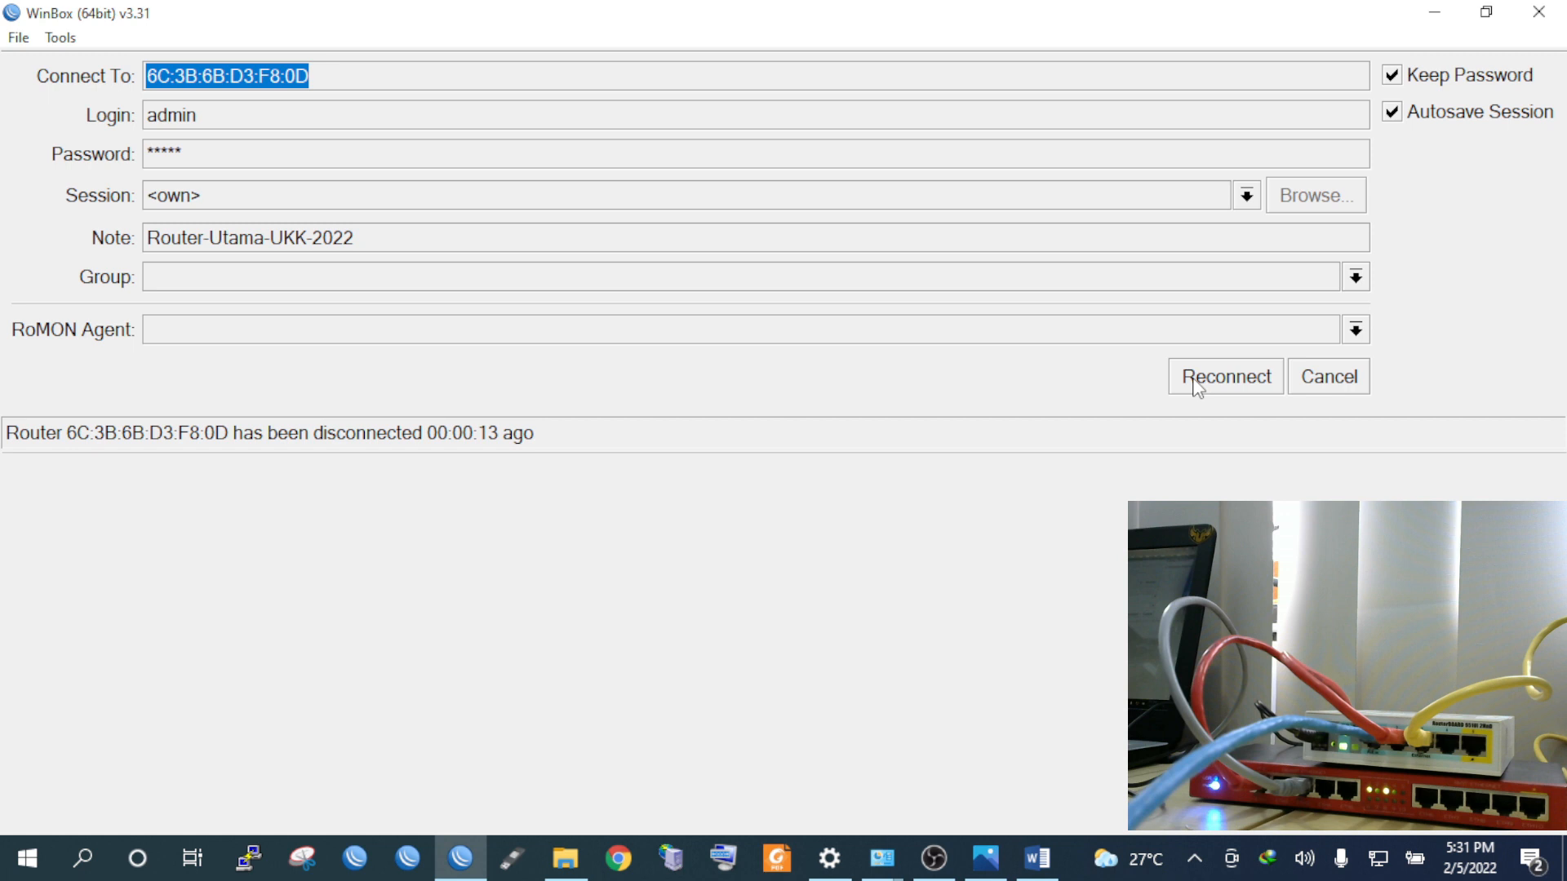
pyautogui.click(1197, 377)
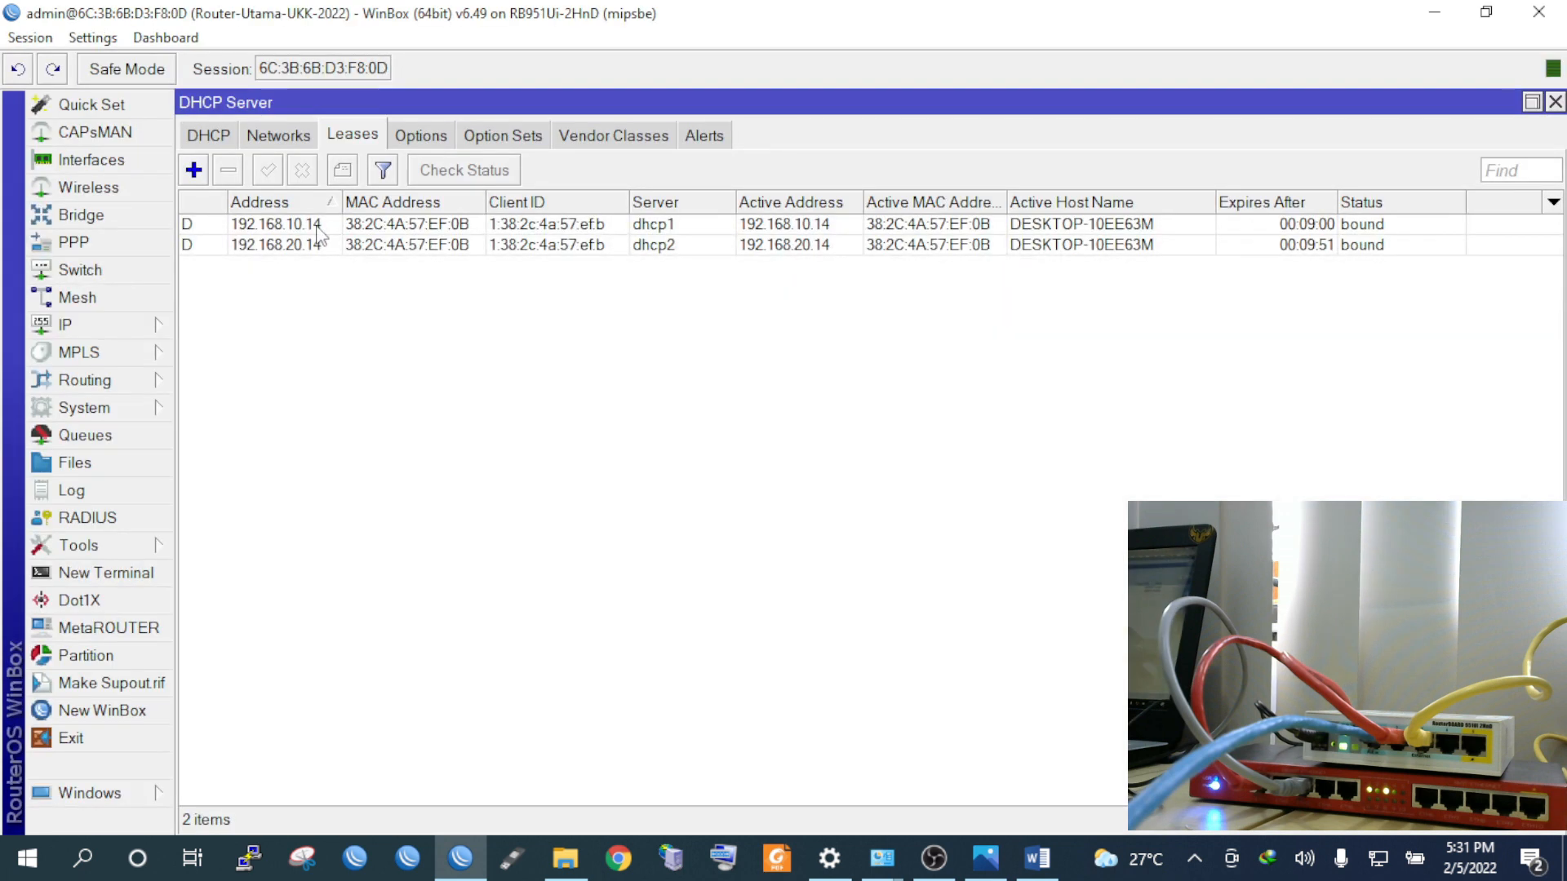
pyautogui.click(304, 247)
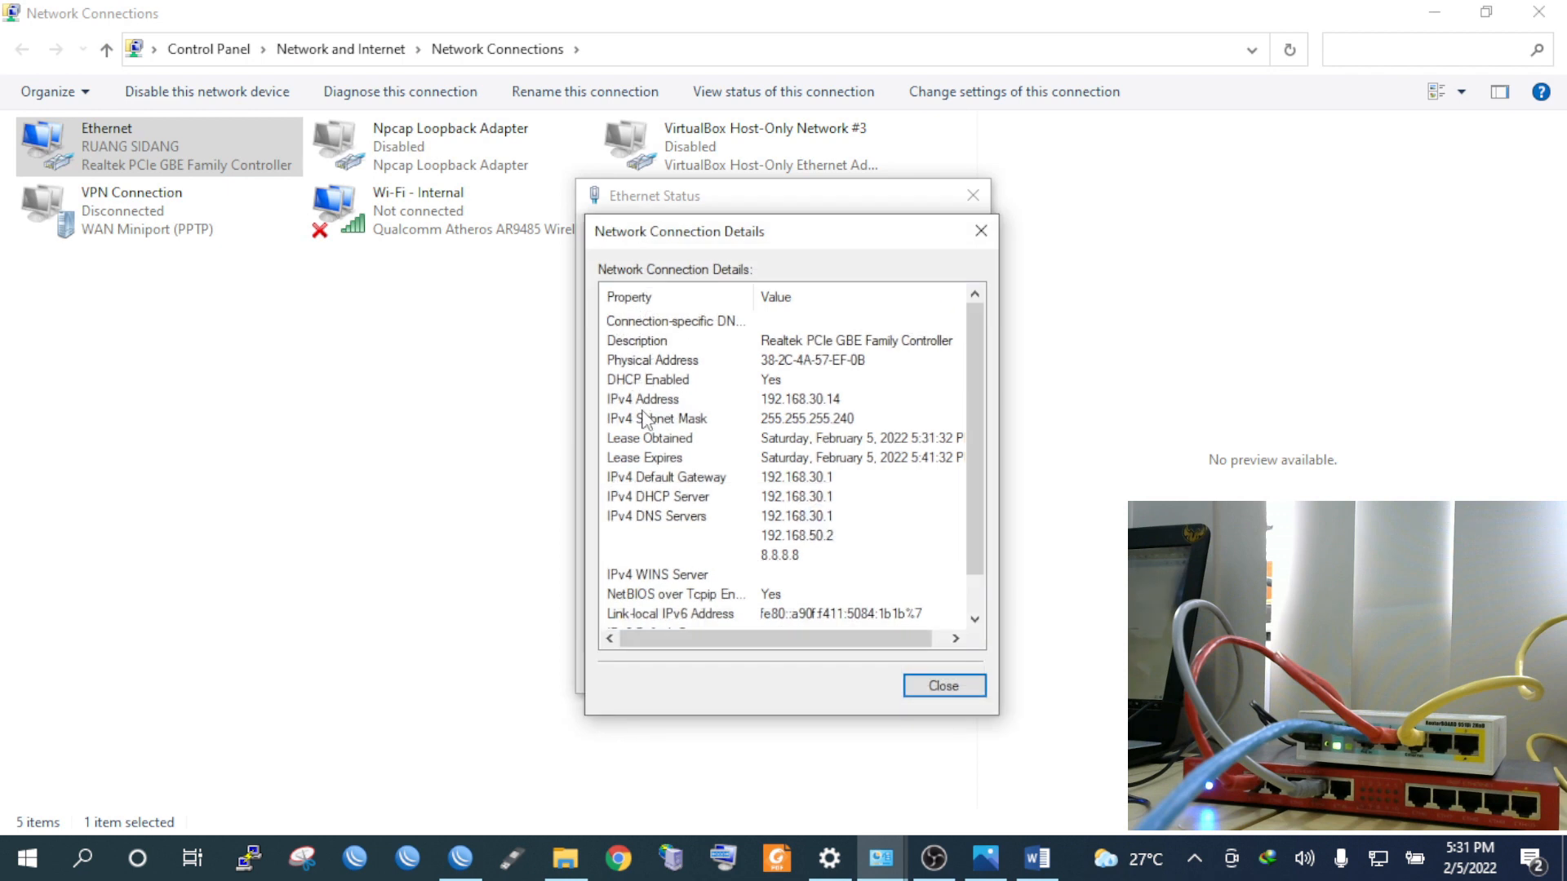
# Check the Ethernet IPv4 address 192.168.30.14, then compare with WinBox's lease list
pyautogui.click(644, 405)
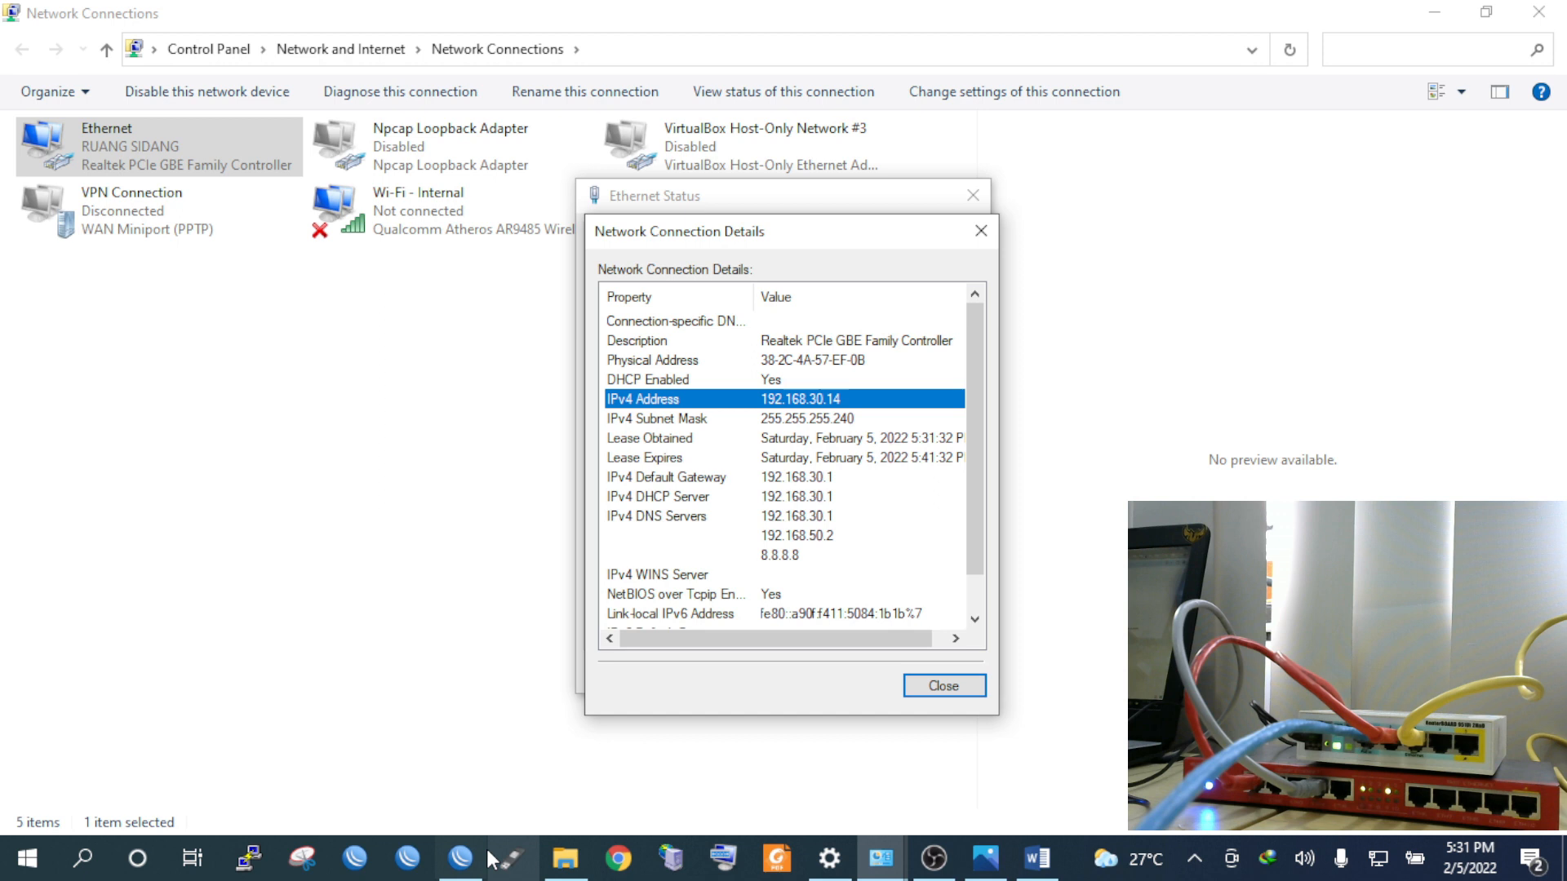
pyautogui.click(485, 857)
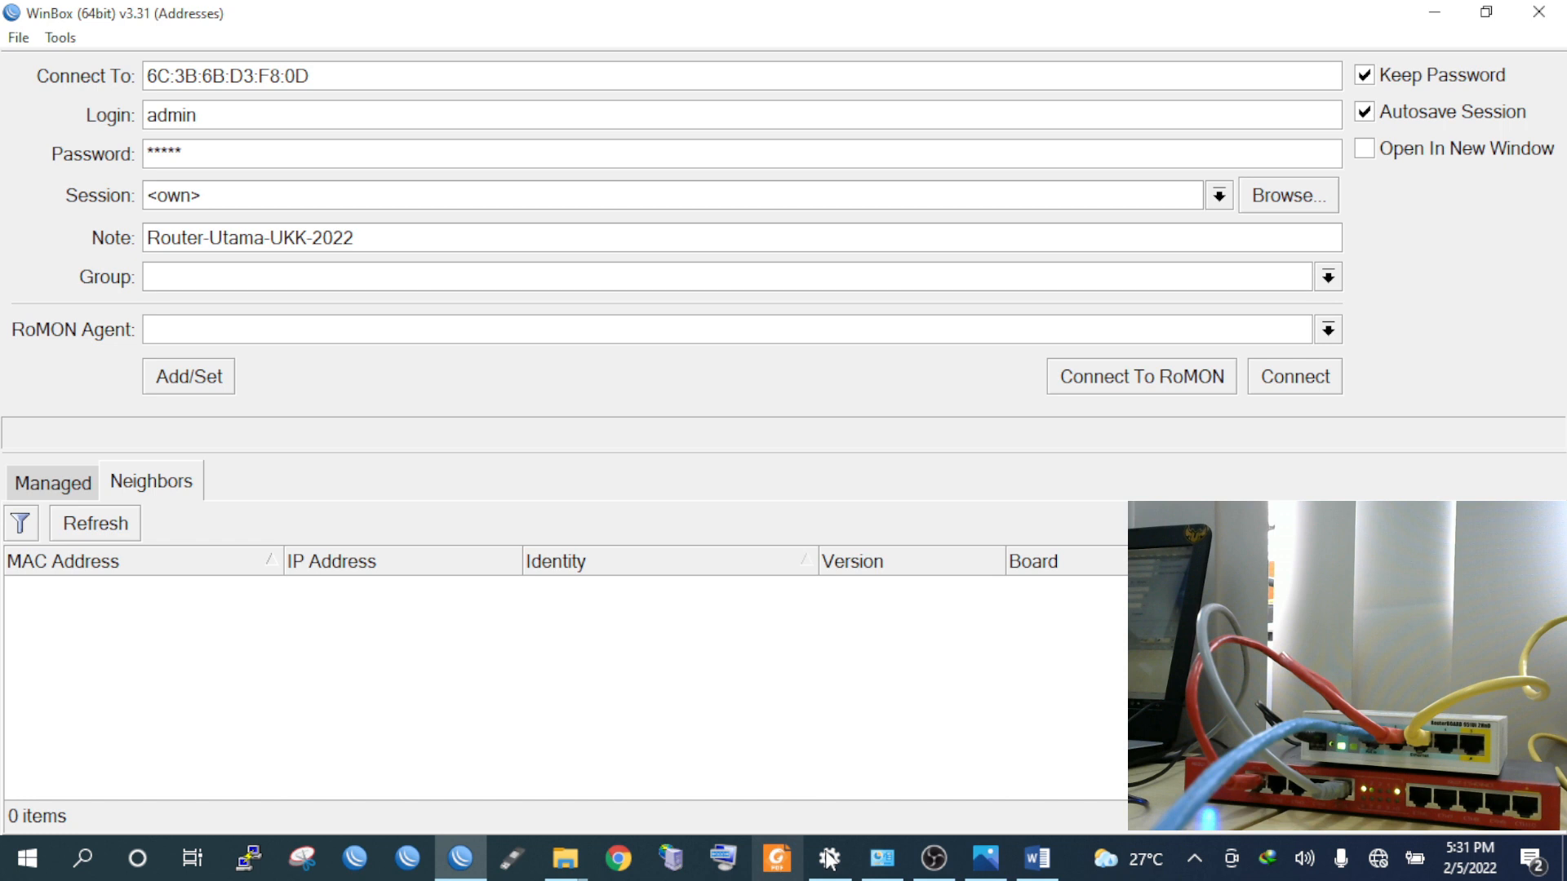
pyautogui.click(882, 857)
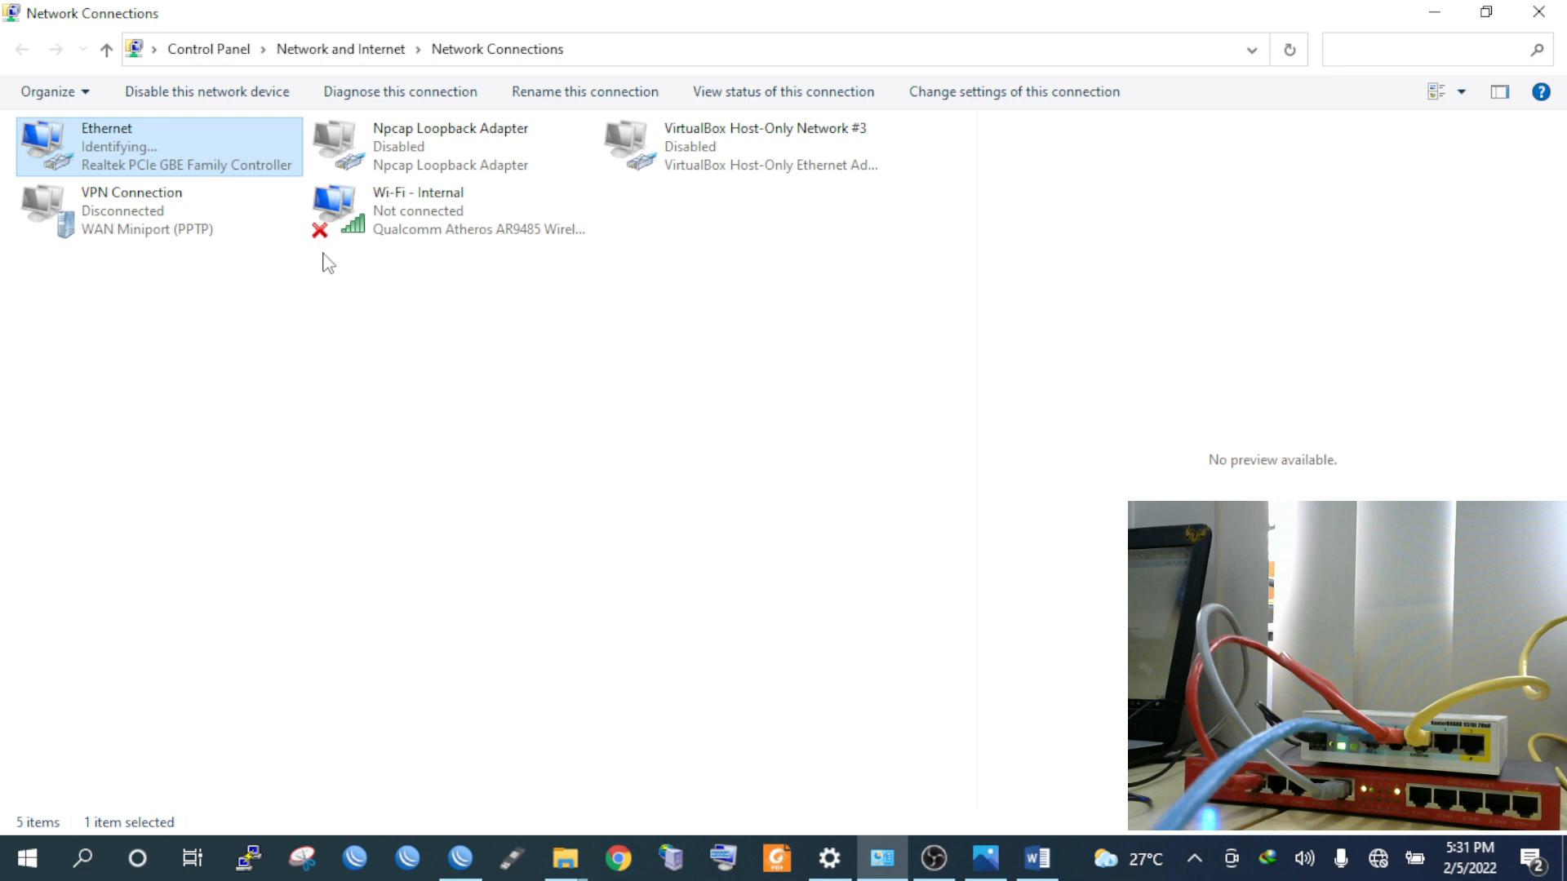
pyautogui.hotkey('alt', 'Tab')
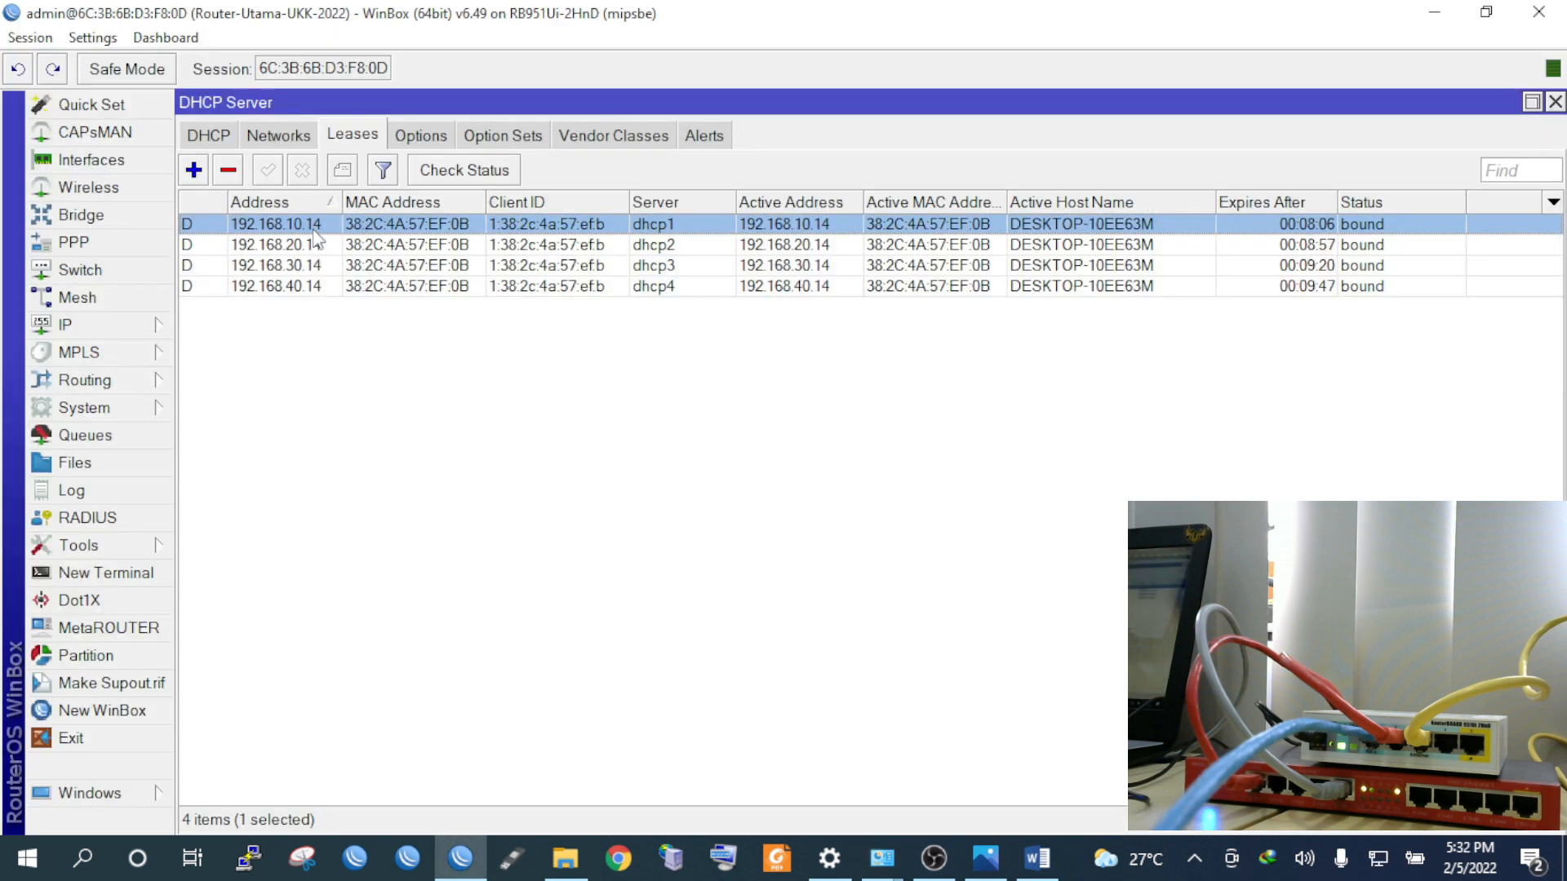
pyautogui.press('Down')
pyautogui.press('Down')
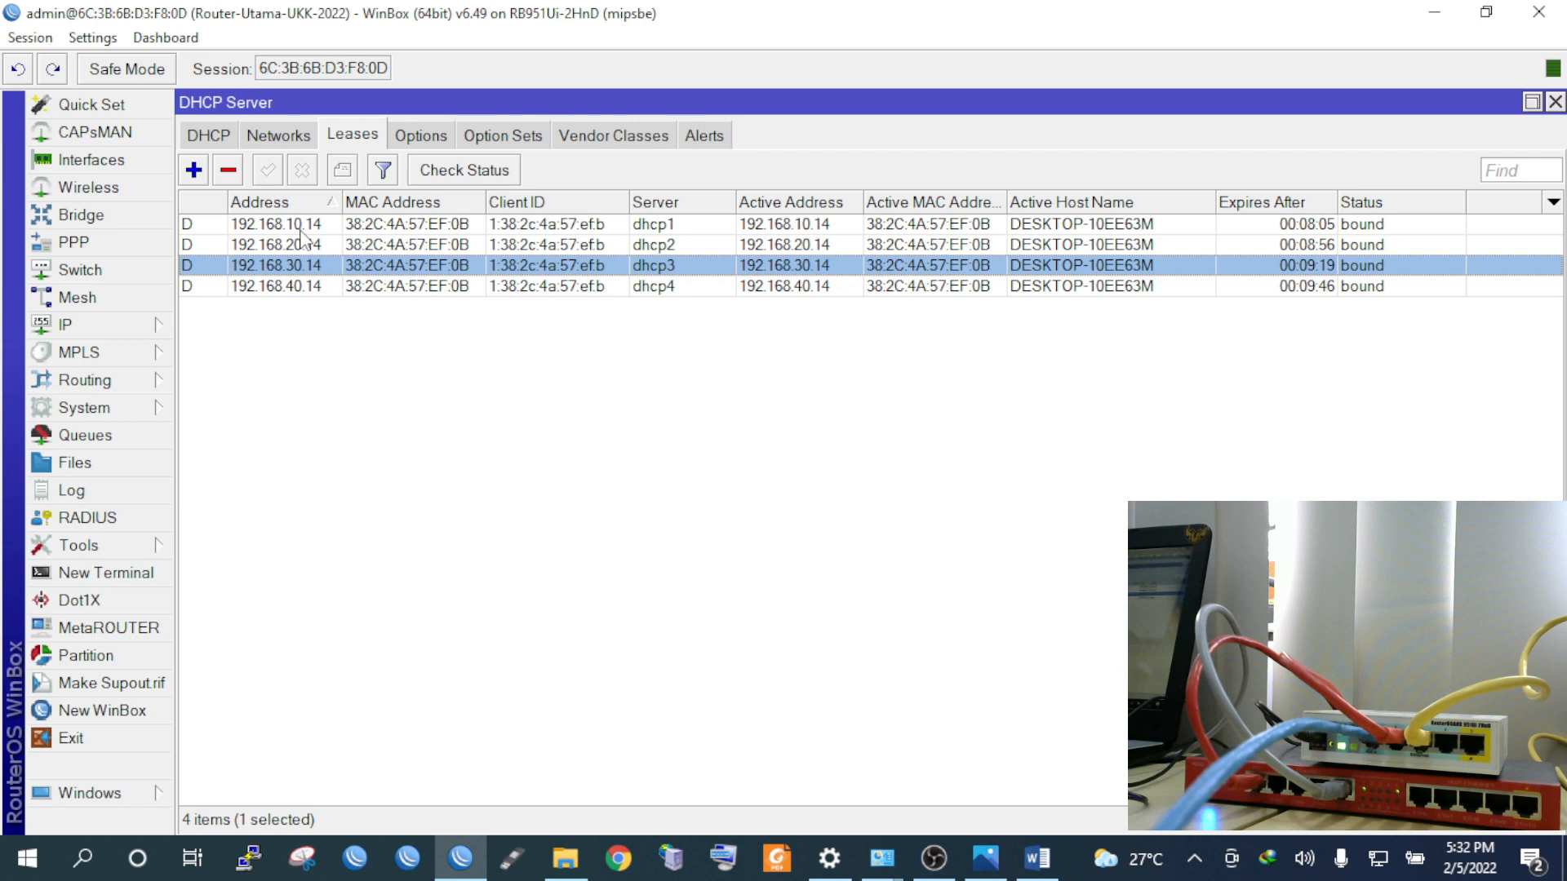
pyautogui.click(288, 281)
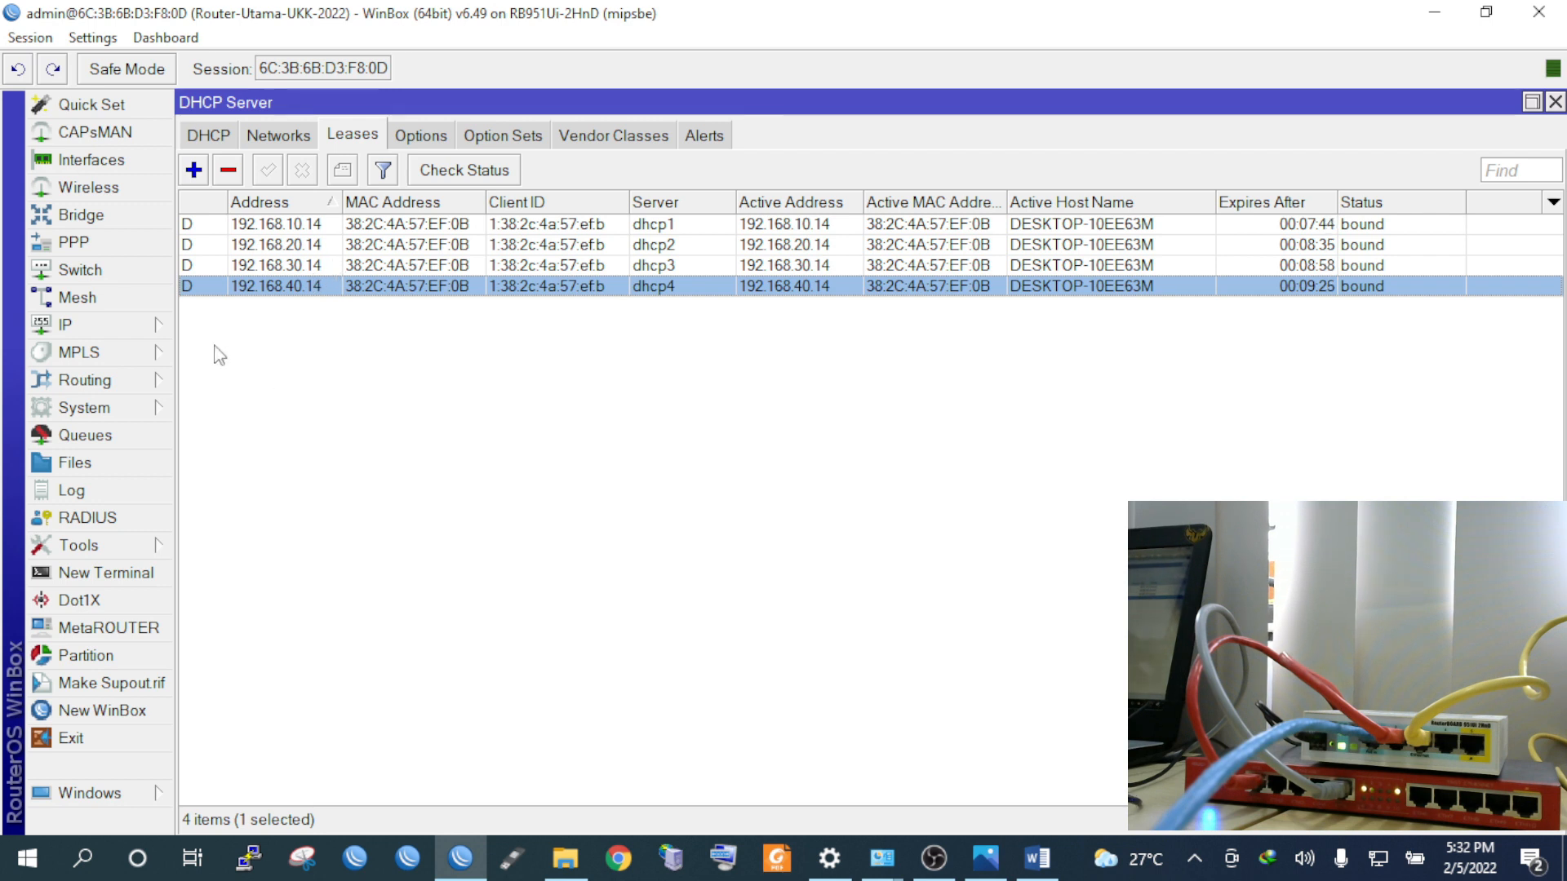
pyautogui.click(98, 331)
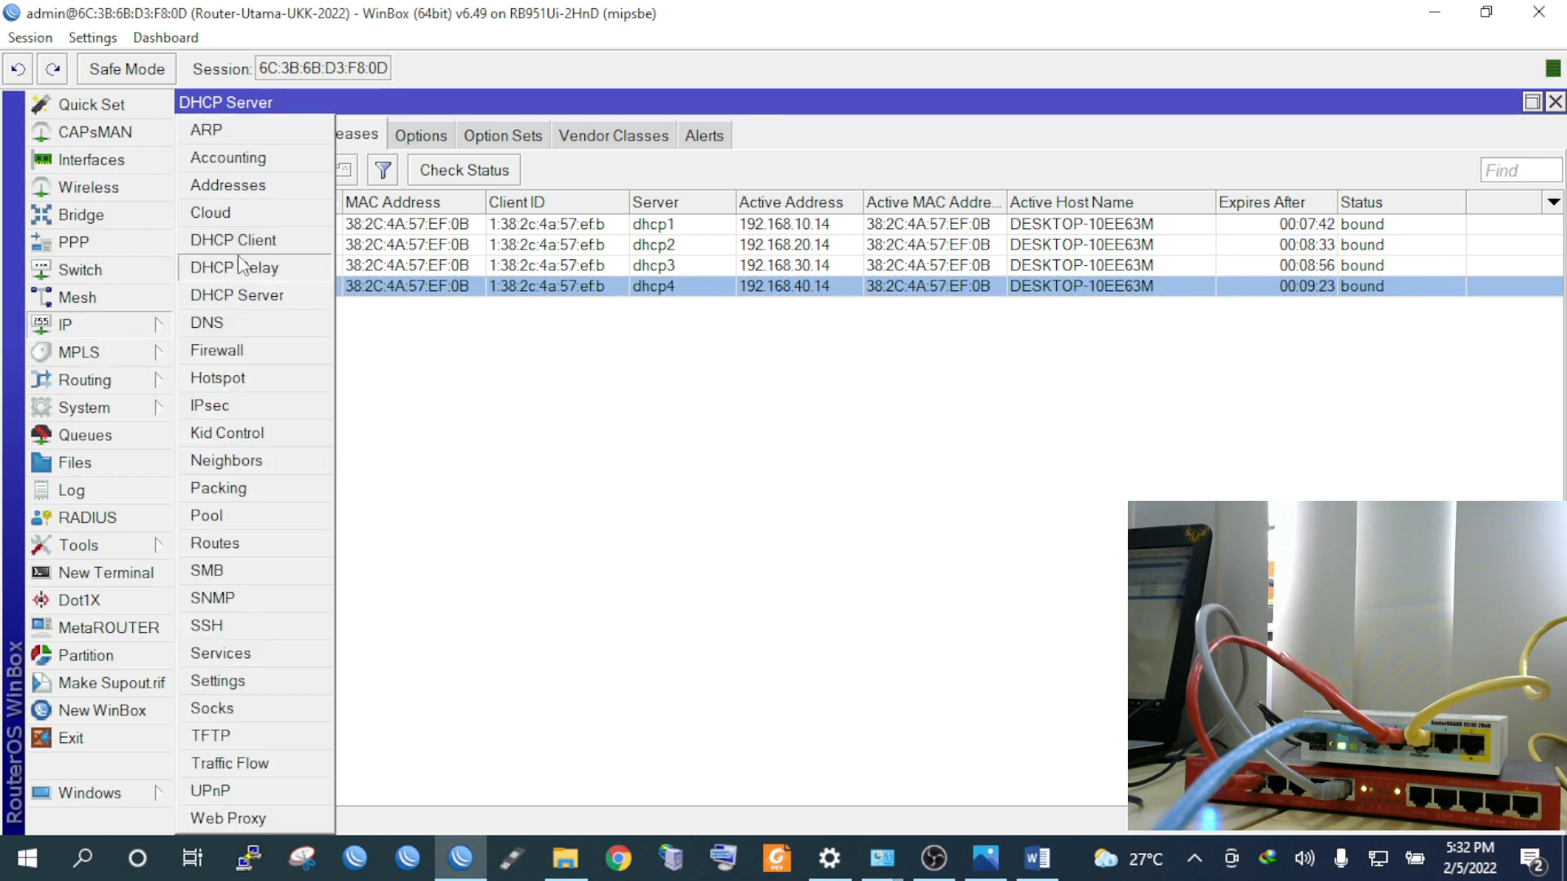
# List the router's IP addresses, select 192.168.10.1/28, and launch Command Prompt via cmd
pyautogui.click(283, 192)
pyautogui.click(405, 229)
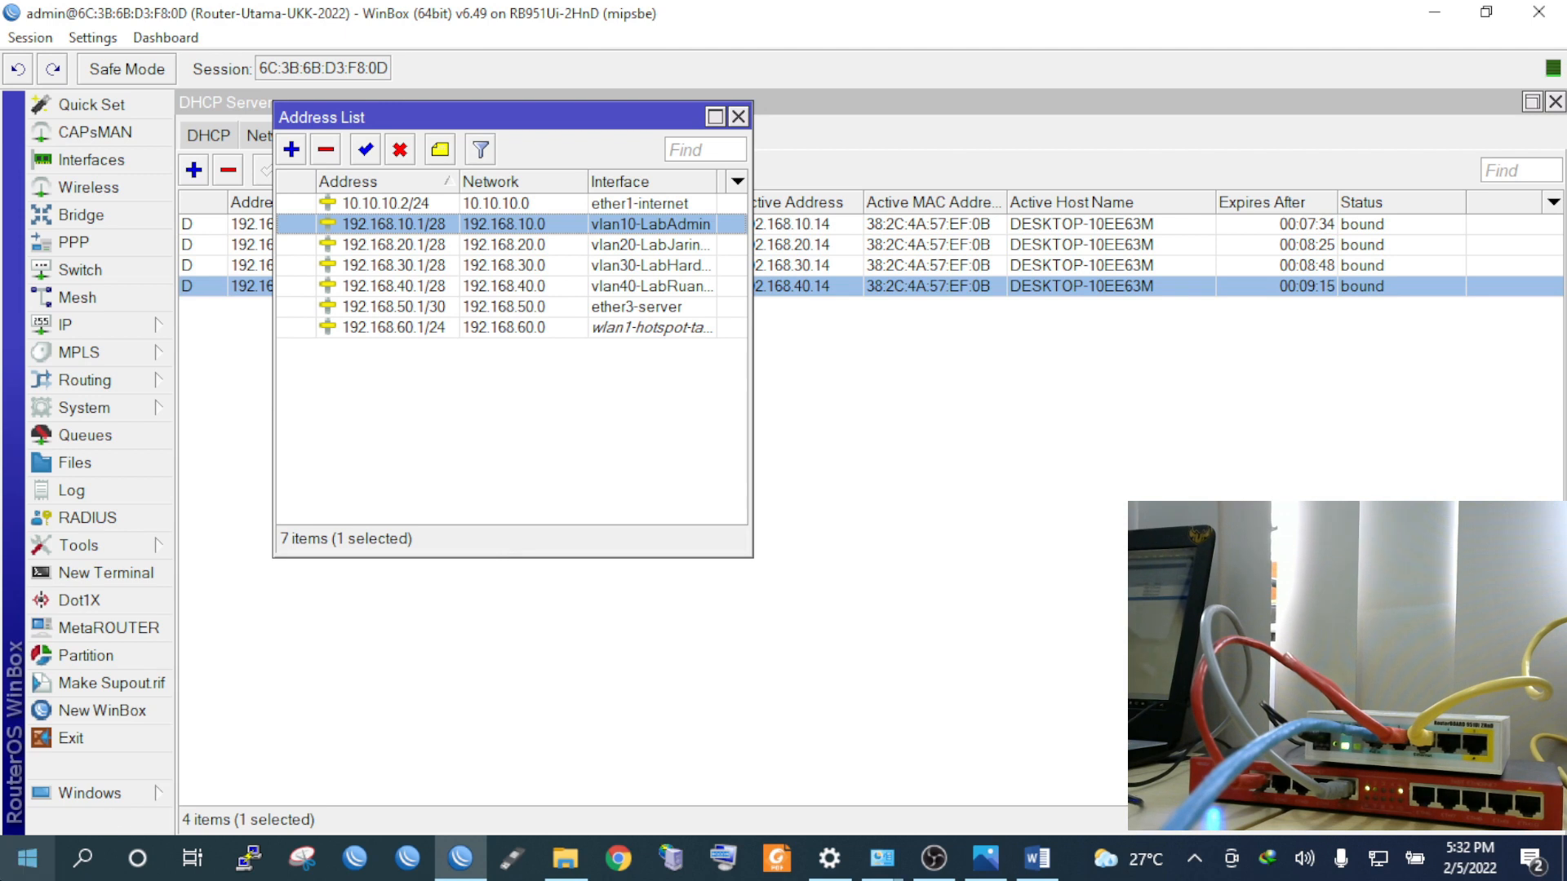
pyautogui.click(27, 858)
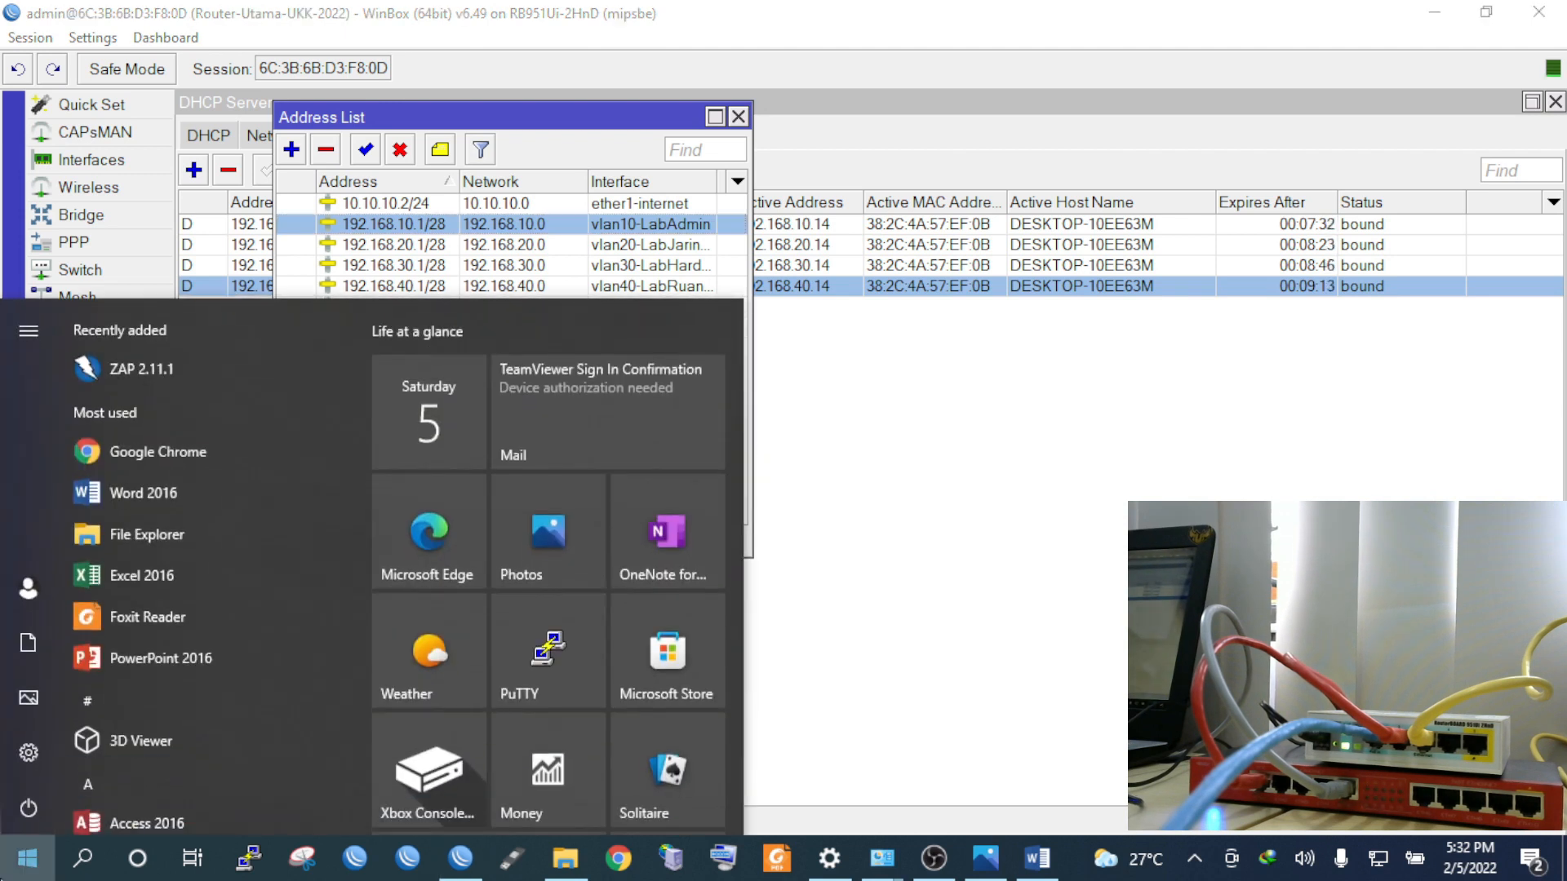
pyautogui.write('c')
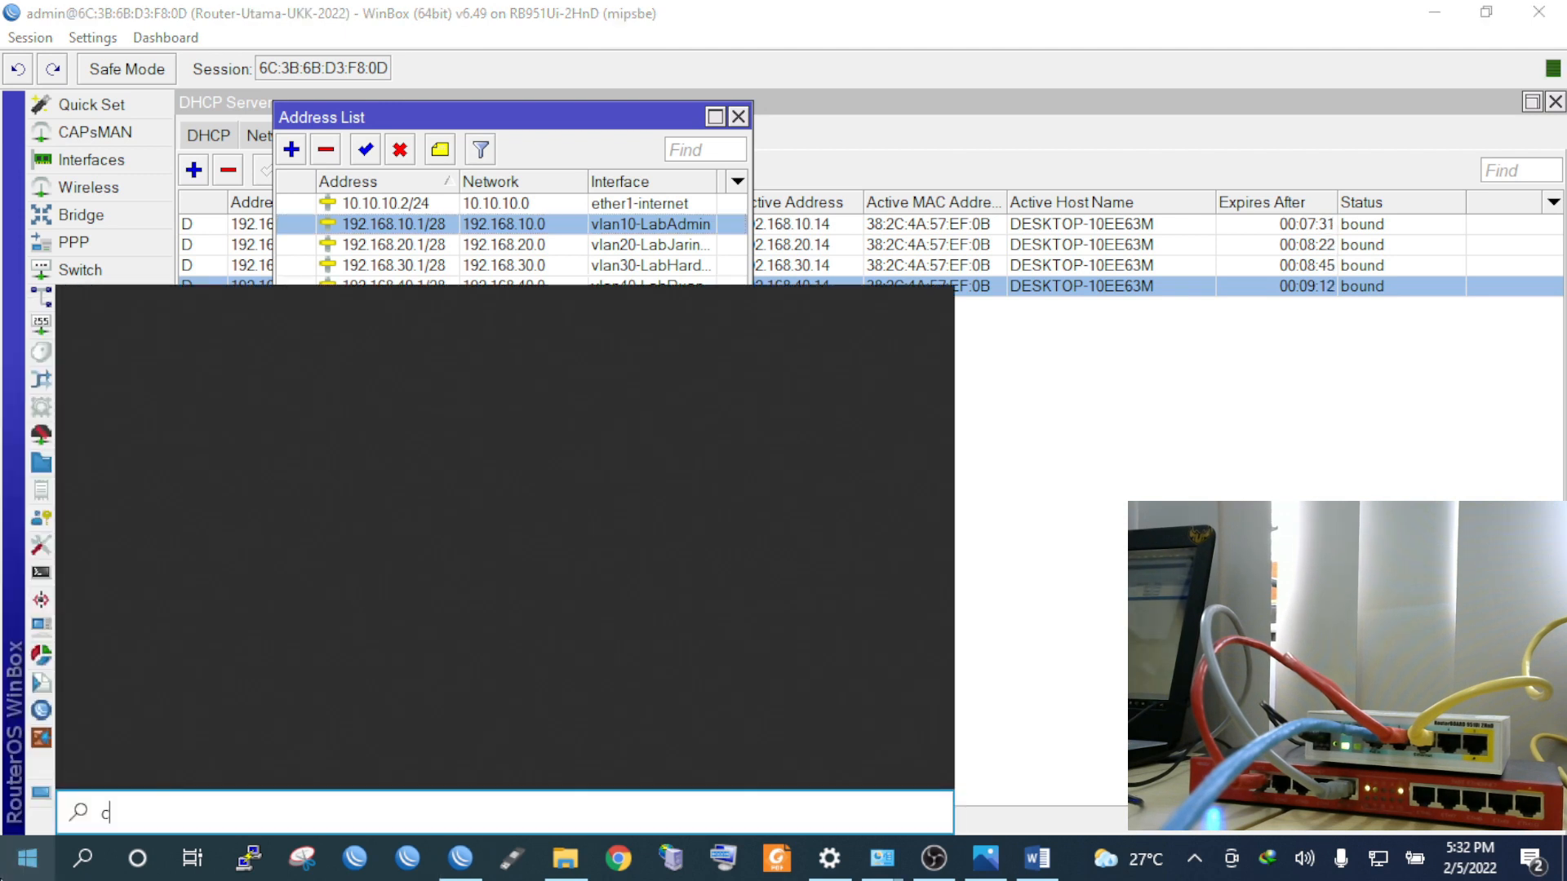
pyautogui.write('md')
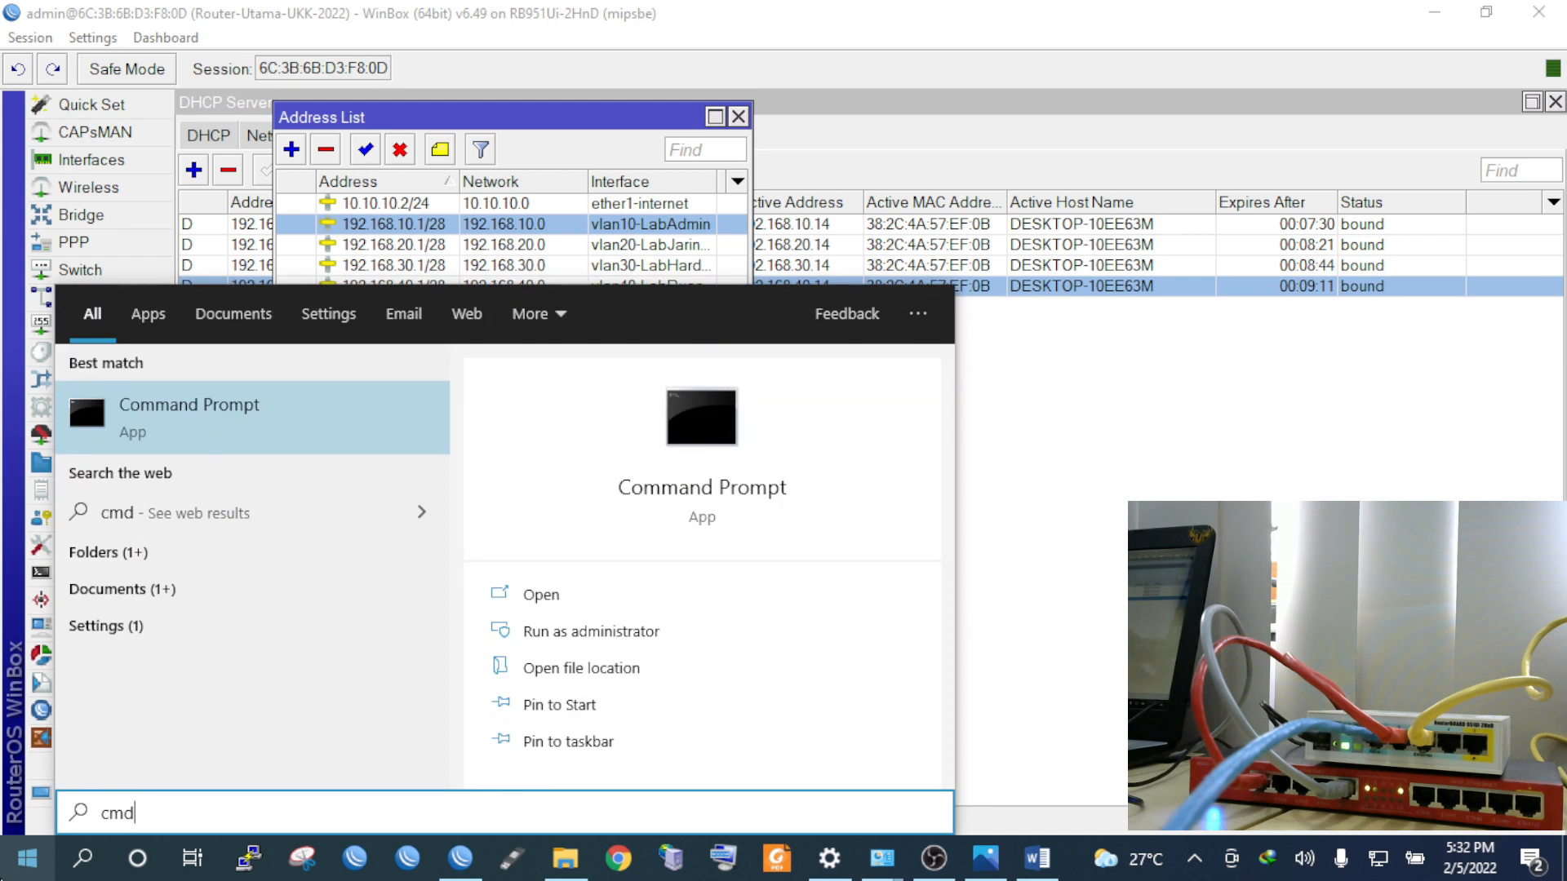
pyautogui.press('Return')
pyautogui.moveTo(841, 195); pyautogui.dragTo(446, 276)
# Ping gateway 192.168.10.1 from Command Prompt
pyautogui.write('ping 19')
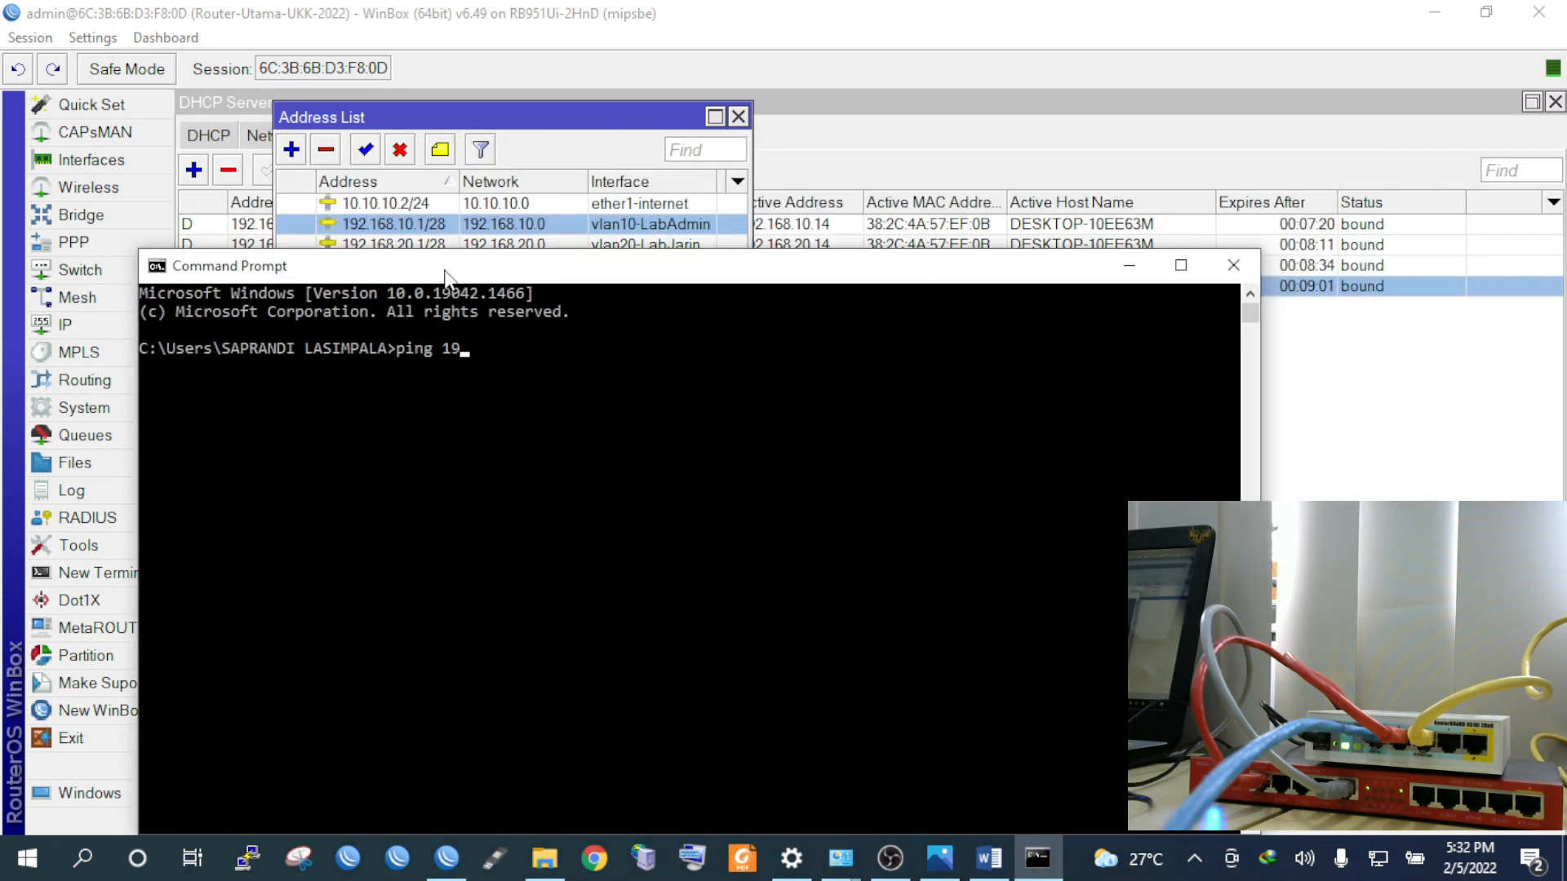
pyautogui.write('2.168.10.1')
pyautogui.press('Return')
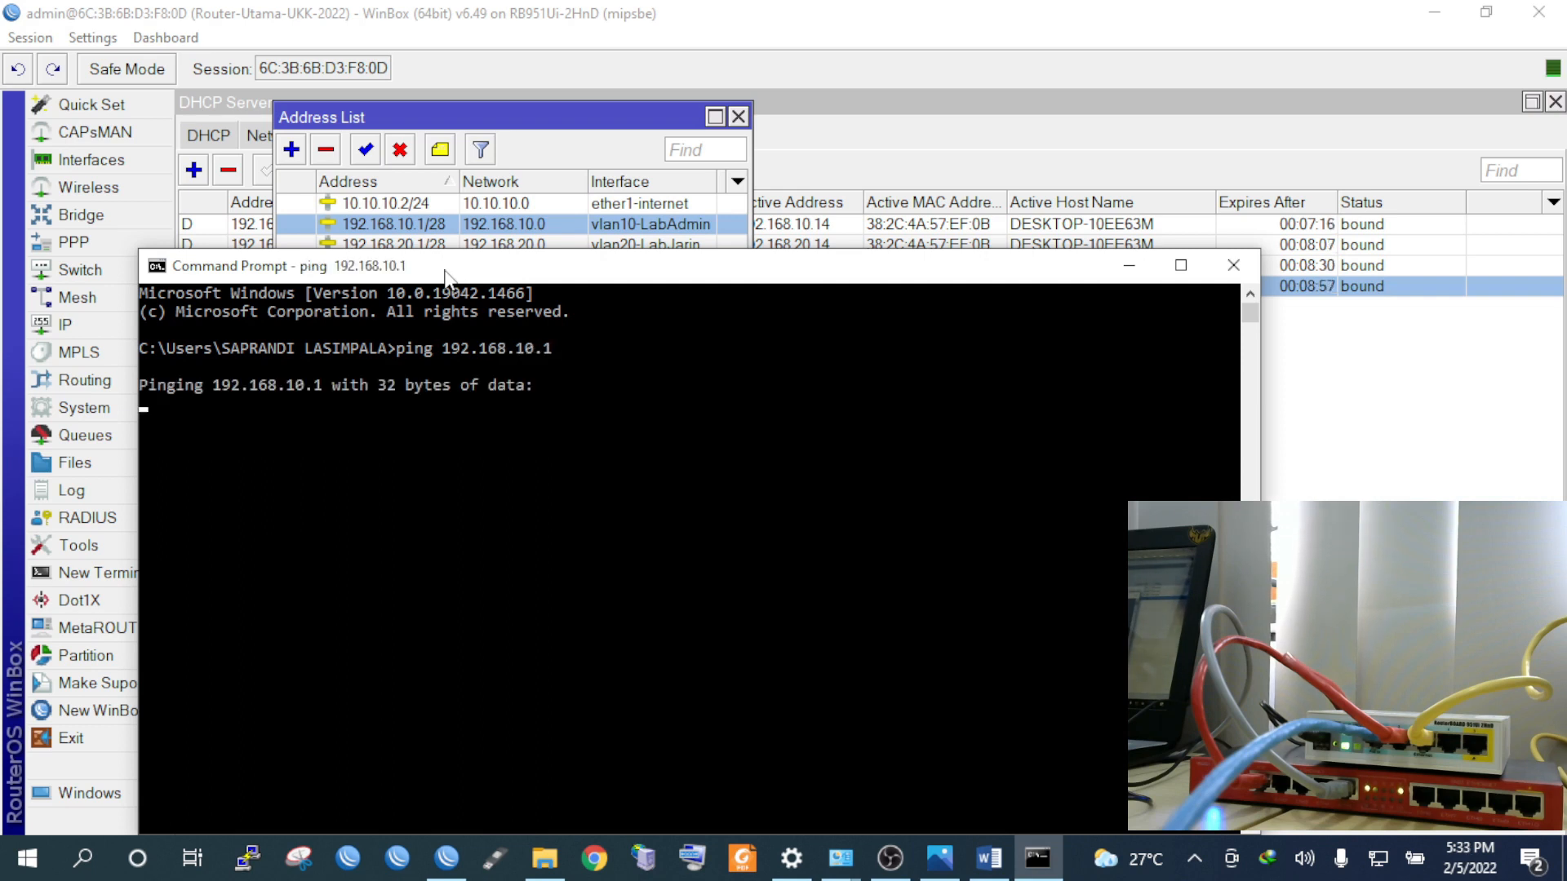
pyautogui.moveTo(330, 280); pyautogui.dragTo(395, 274)
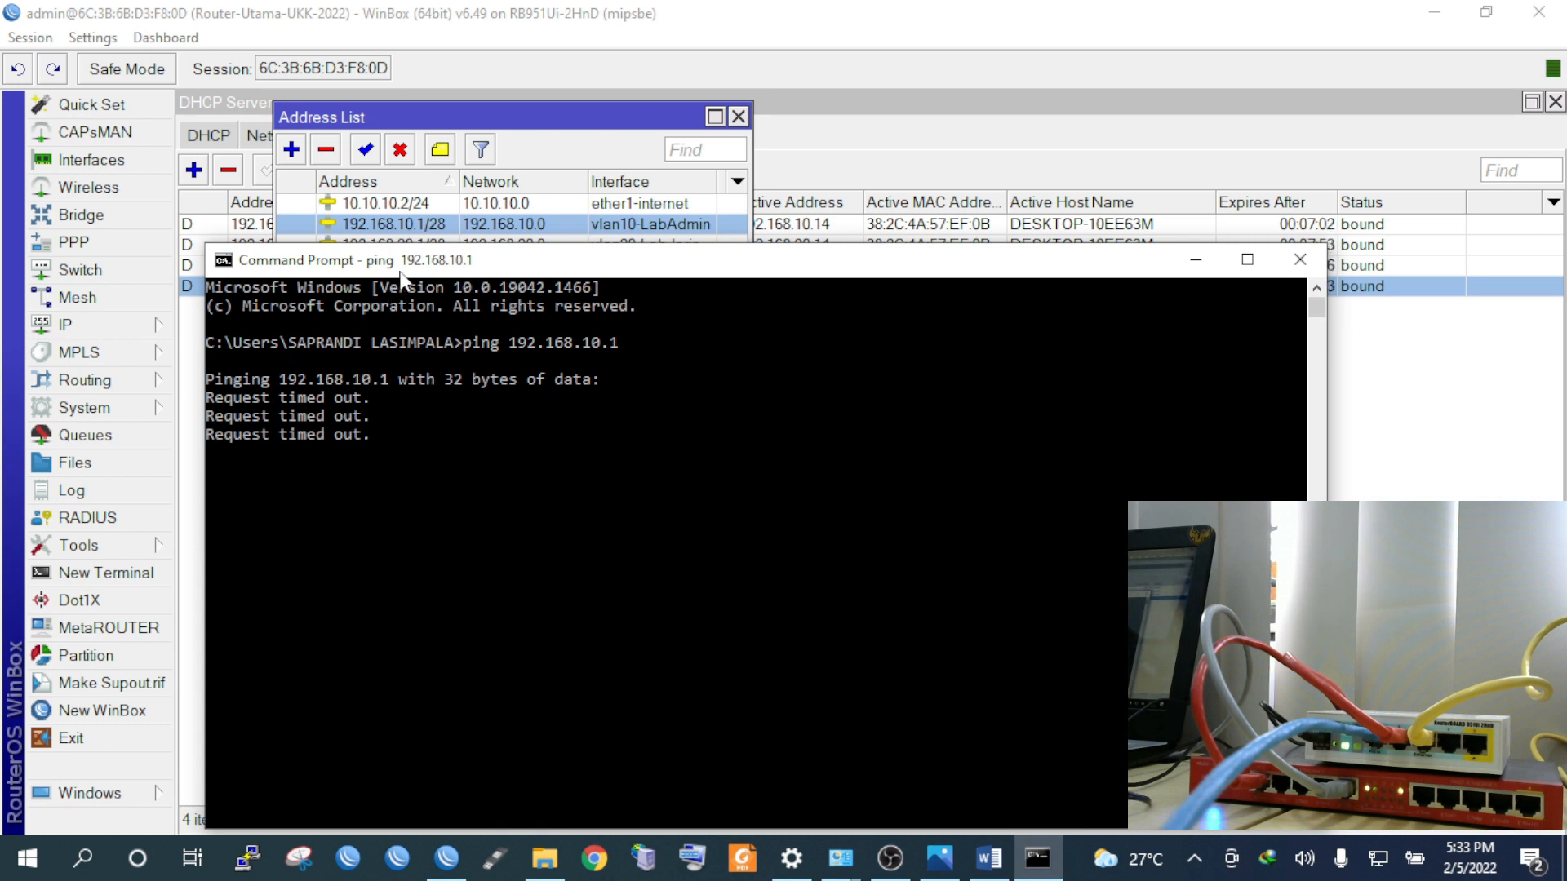
pyautogui.moveTo(399, 272); pyautogui.dragTo(465, 249)
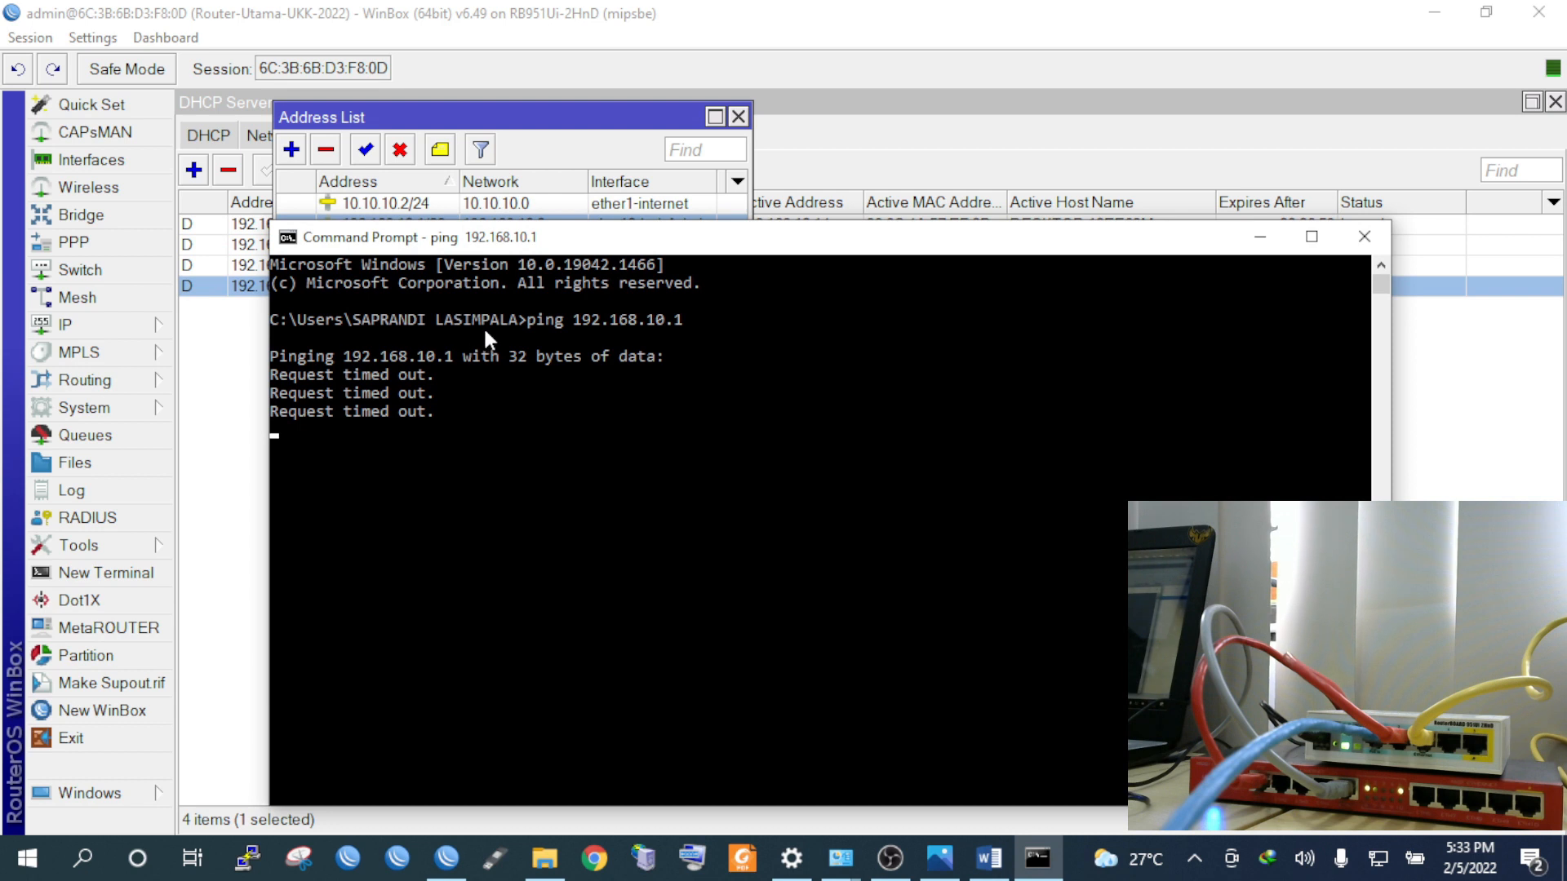
# Edit the previous command to ping gateway 192.168.20.1
pyautogui.press('Up')
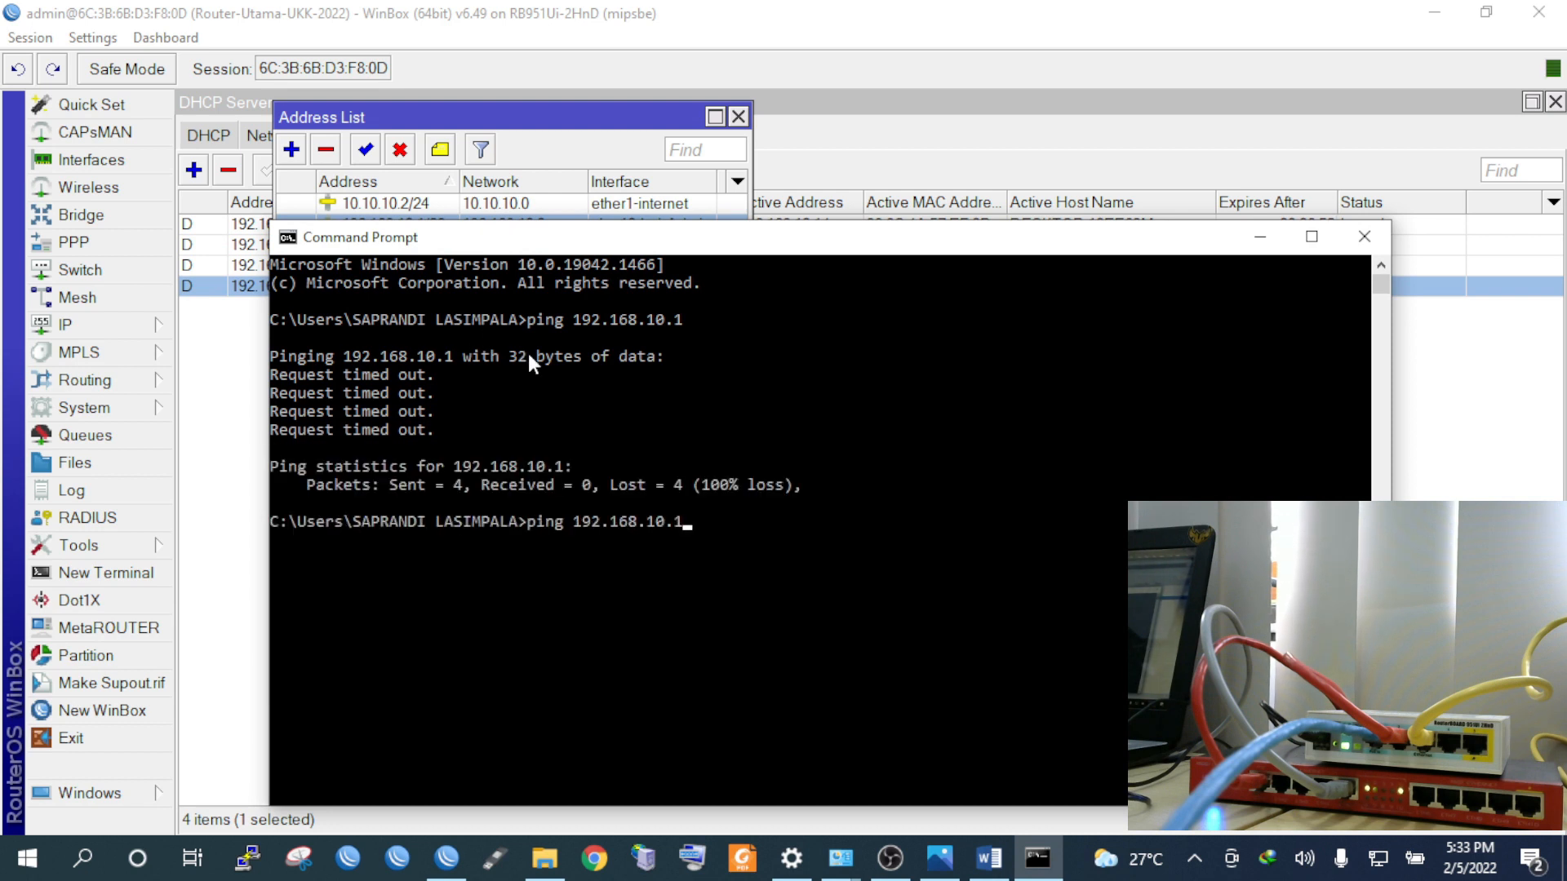
pyautogui.press('BackSpace')
pyautogui.press('BackSpace')
pyautogui.press('BackSpace')
pyautogui.press('BackSpace')
pyautogui.write('20.1')
pyautogui.press('Return')
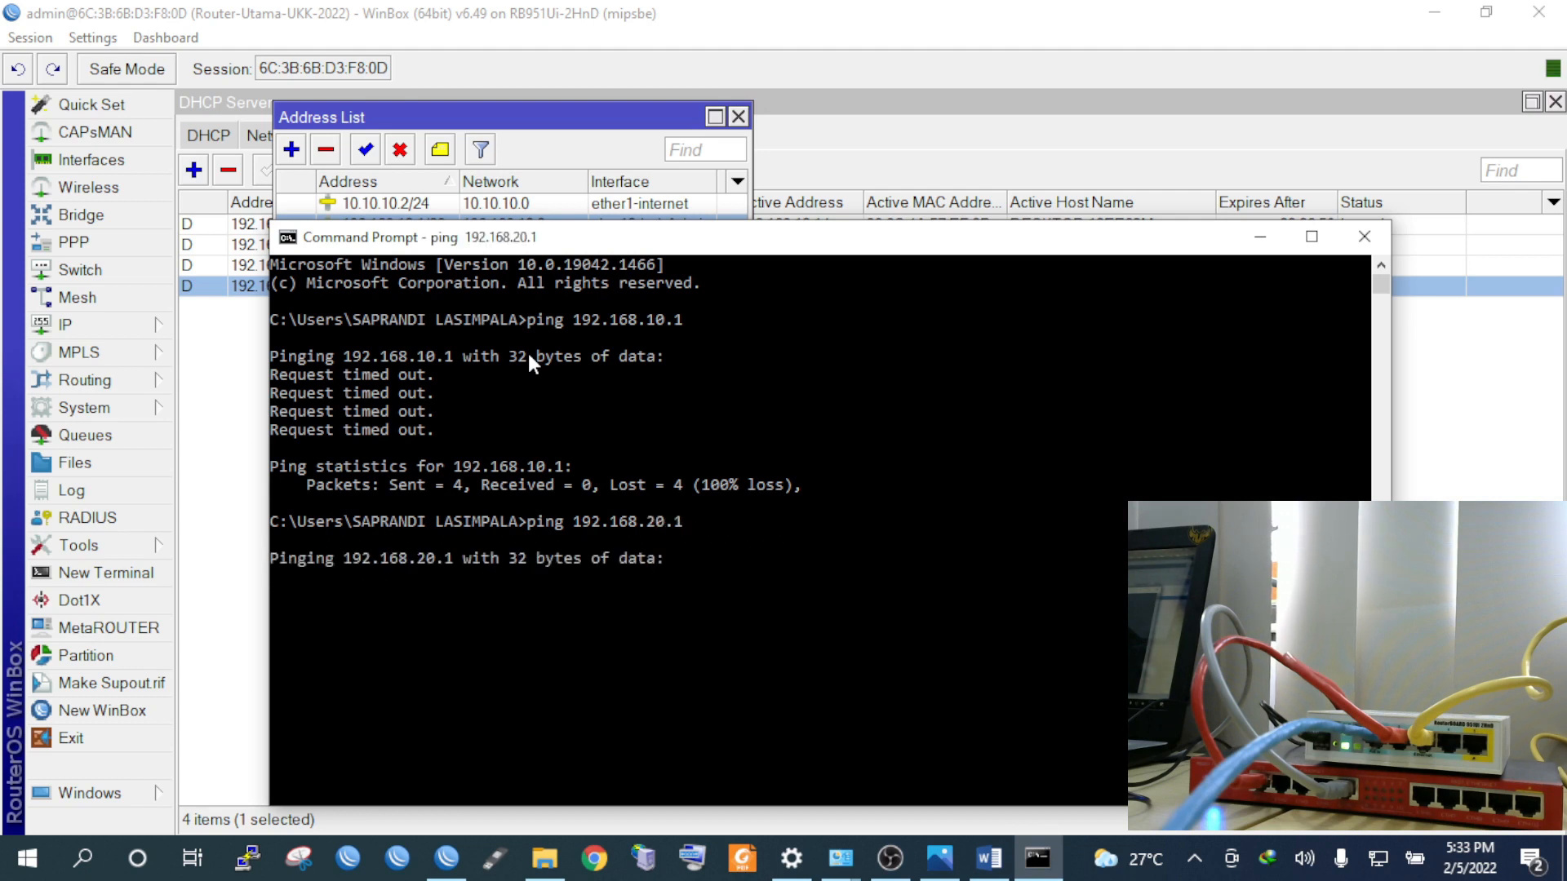
pyautogui.moveTo(570, 245); pyautogui.dragTo(741, 160)
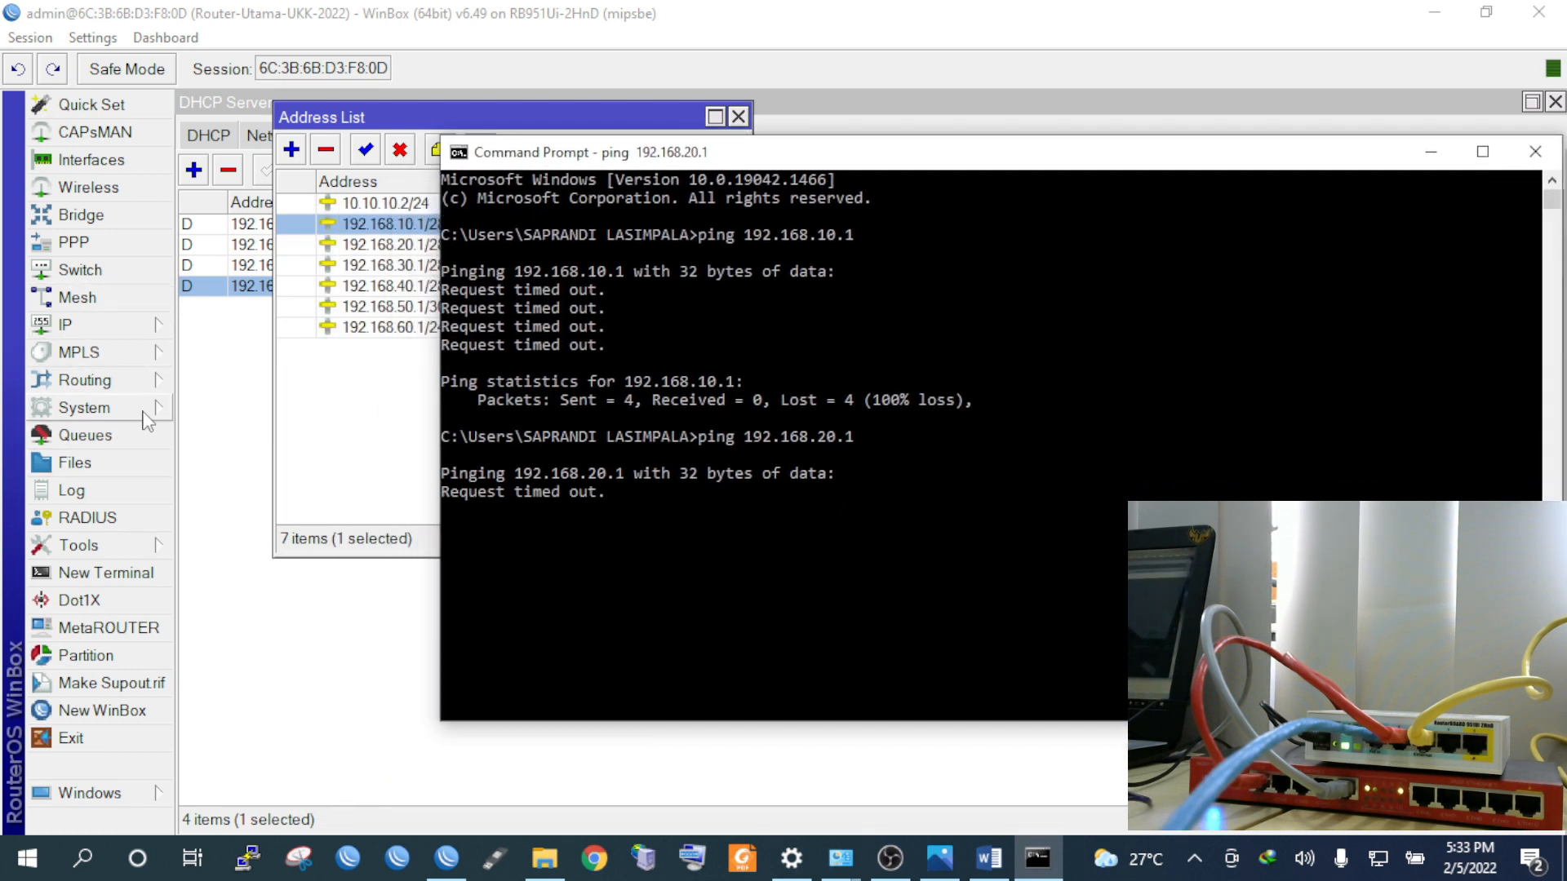
pyautogui.click(107, 325)
# Disable the ping-blocking firewall filter rule 12 'blokir ping ke router utama'
pyautogui.moveTo(155, 353)
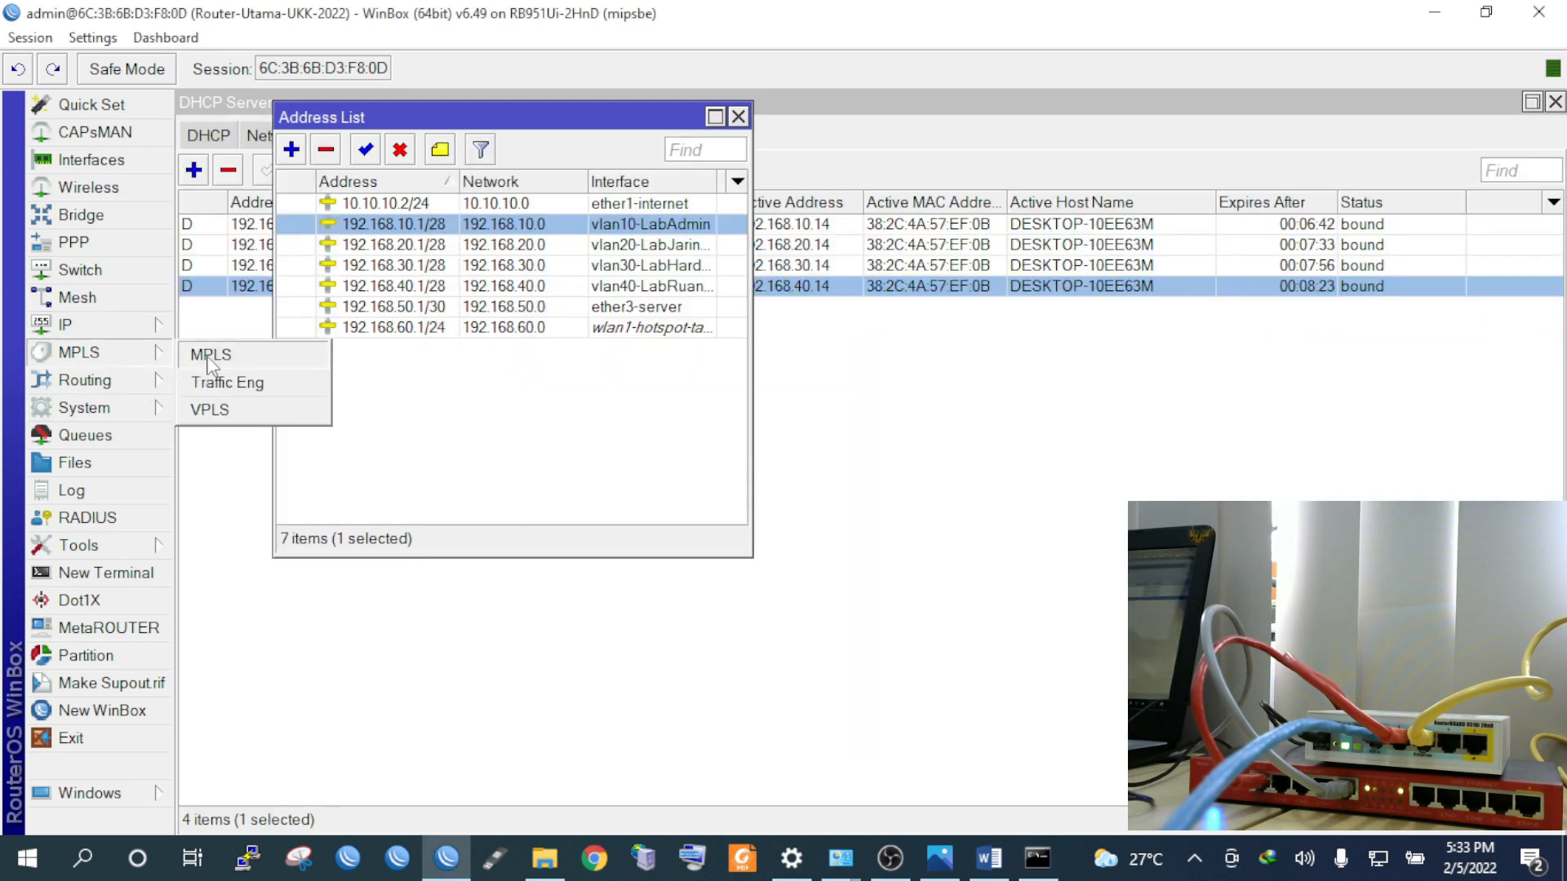
pyautogui.moveTo(106, 325)
pyautogui.click(214, 444)
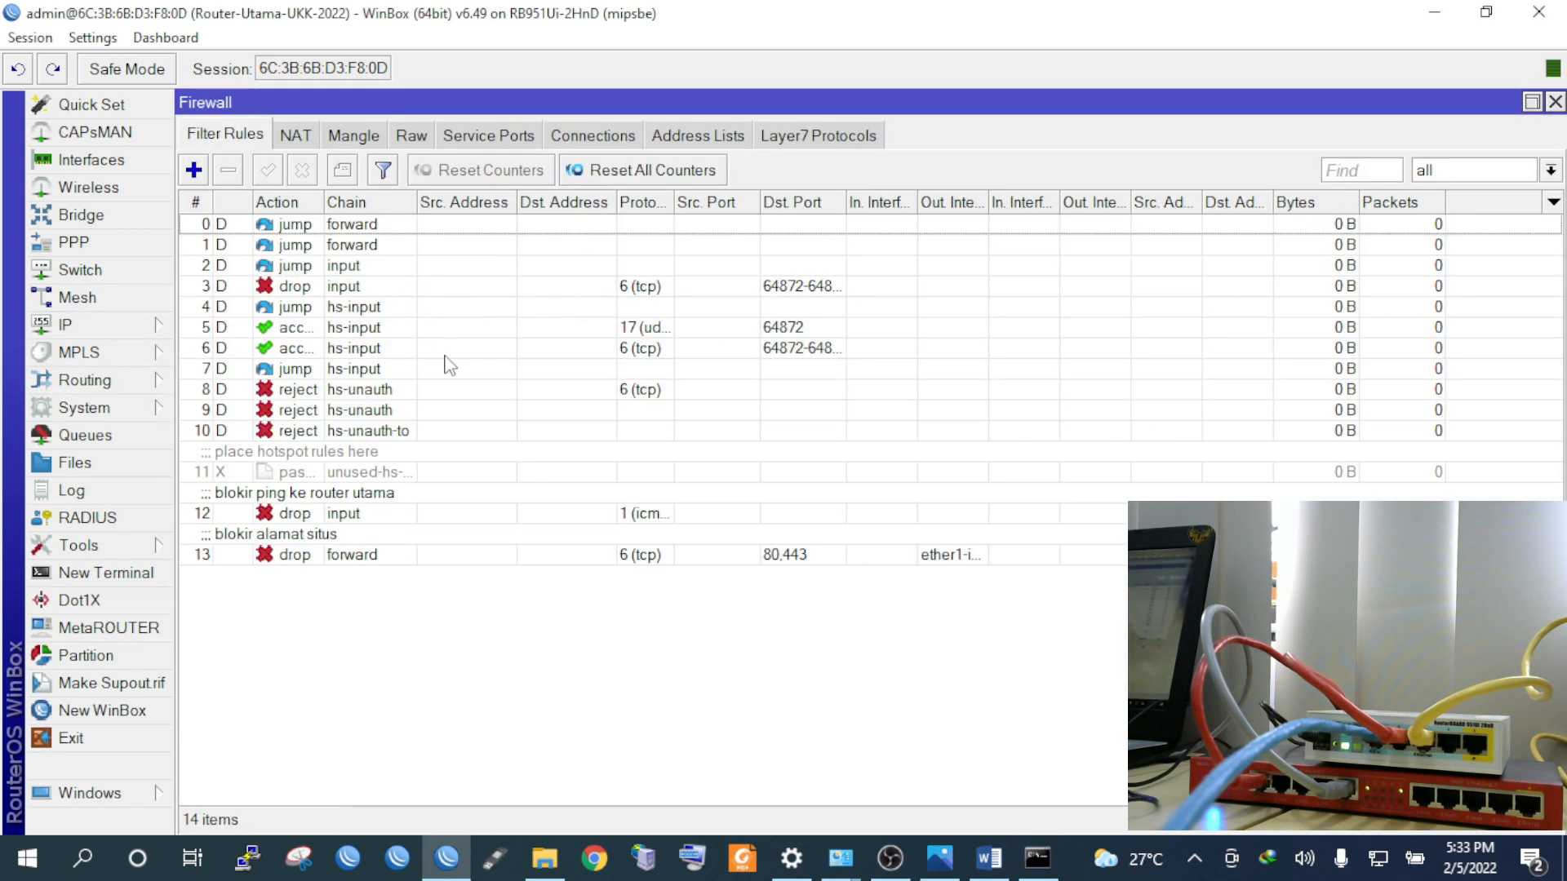
pyautogui.click(552, 492)
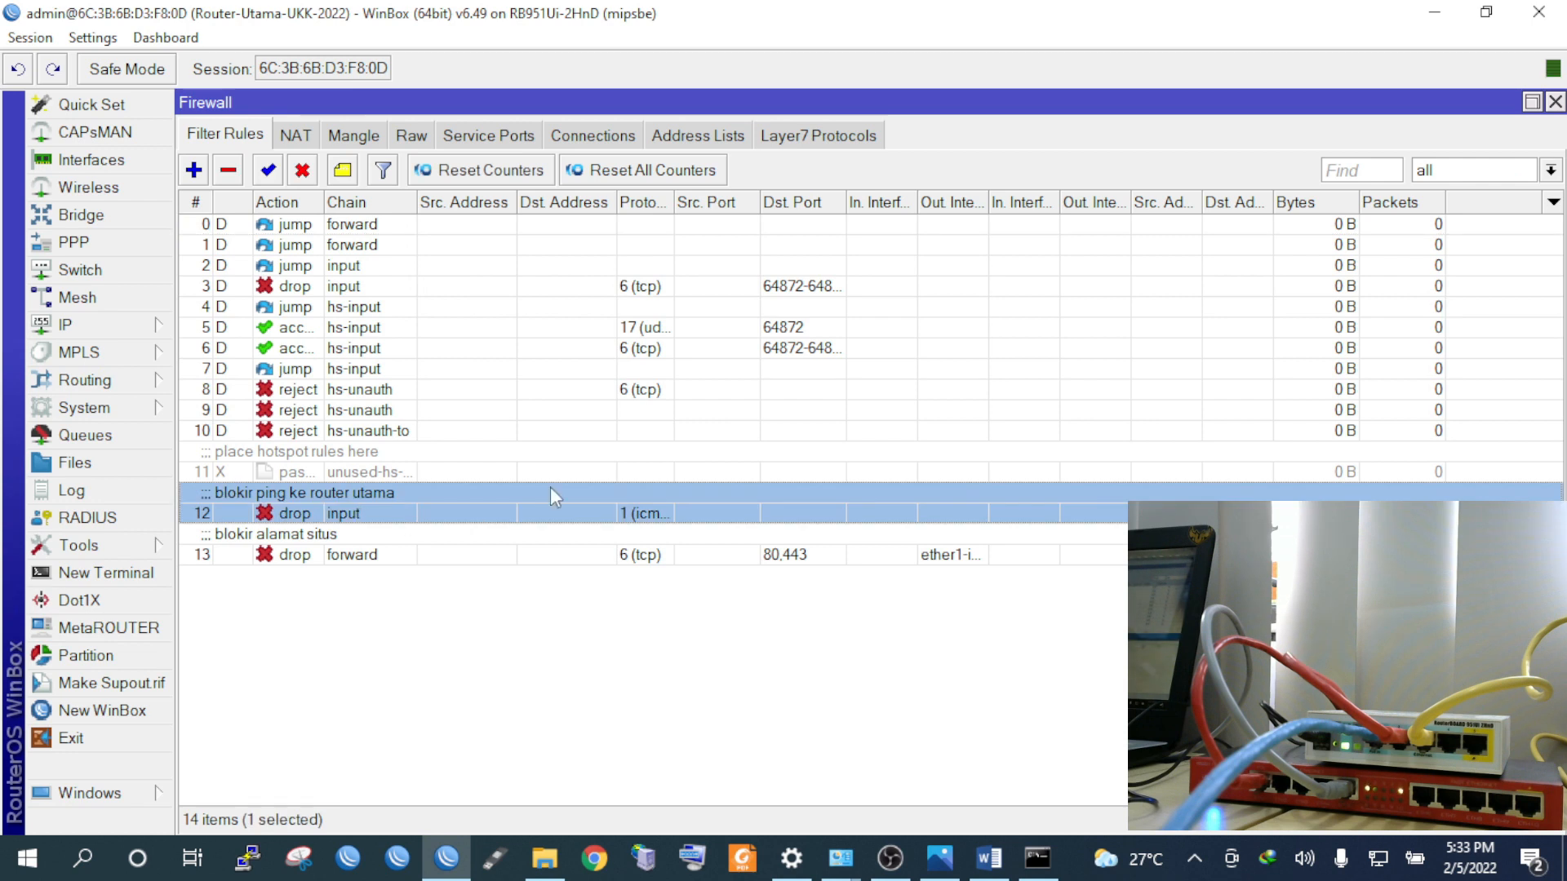
pyautogui.click(304, 173)
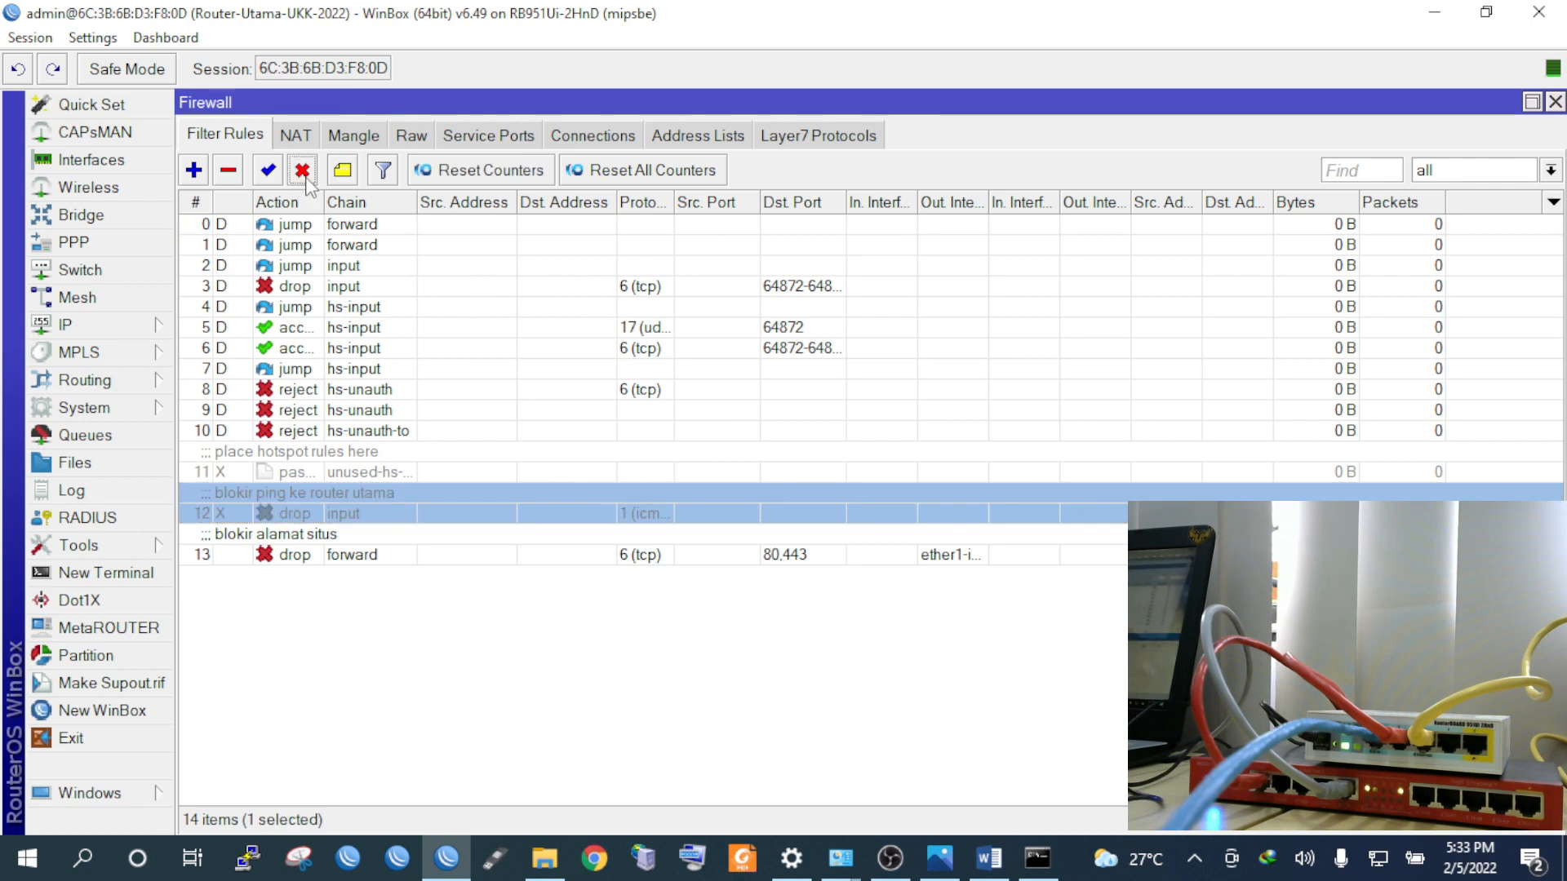
# Rerun pings to 192.168.20.1 and 192.168.10.1, then start ping 192.168.10.1 -t
pyautogui.click(1037, 858)
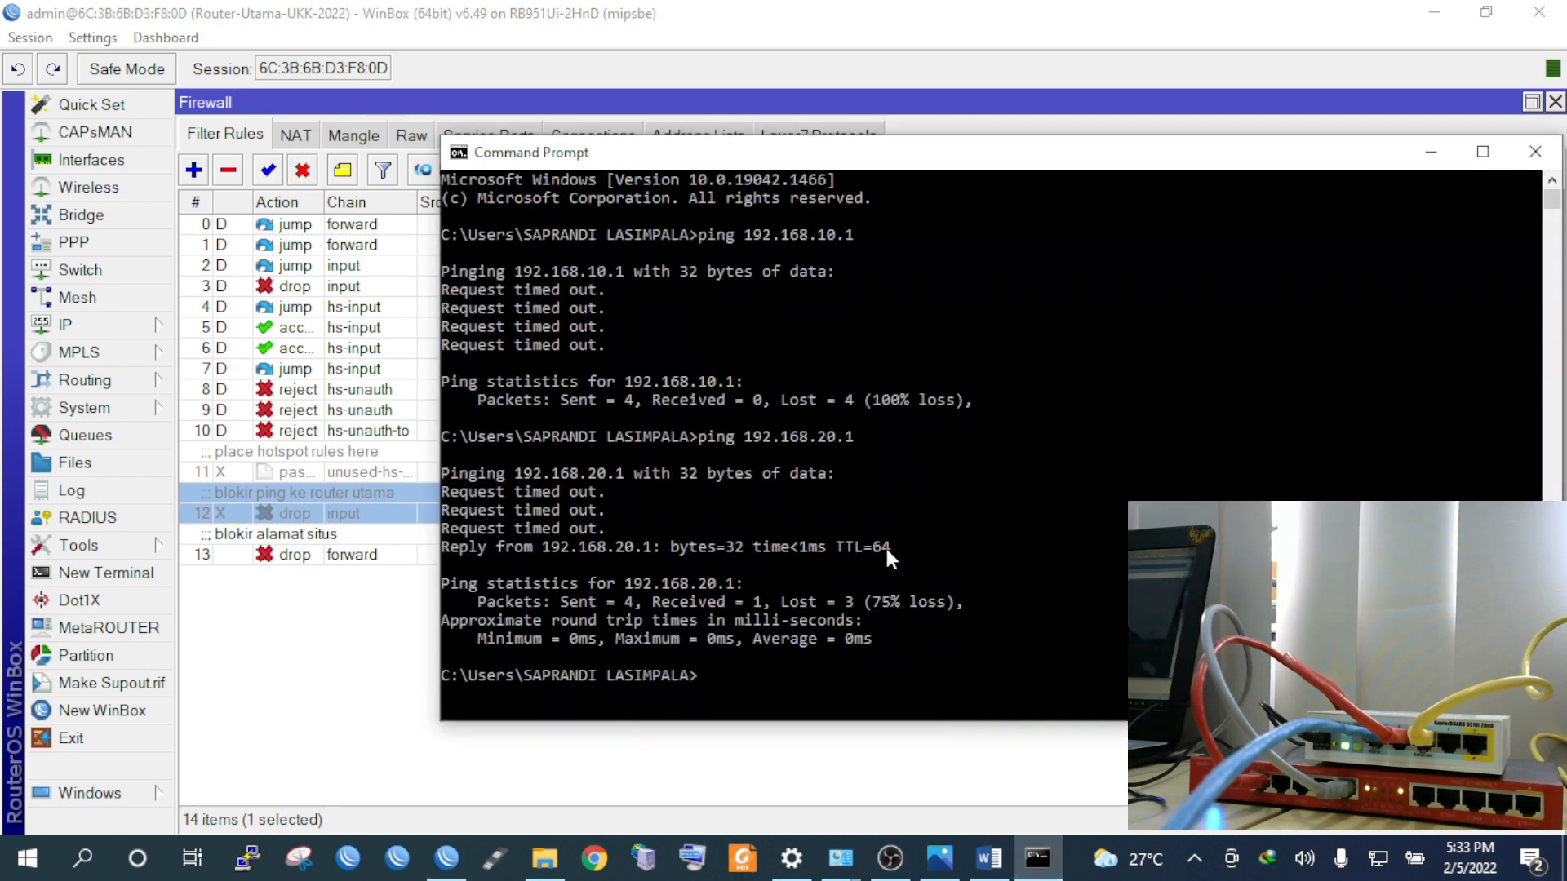
pyautogui.press('Up')
pyautogui.press('Return')
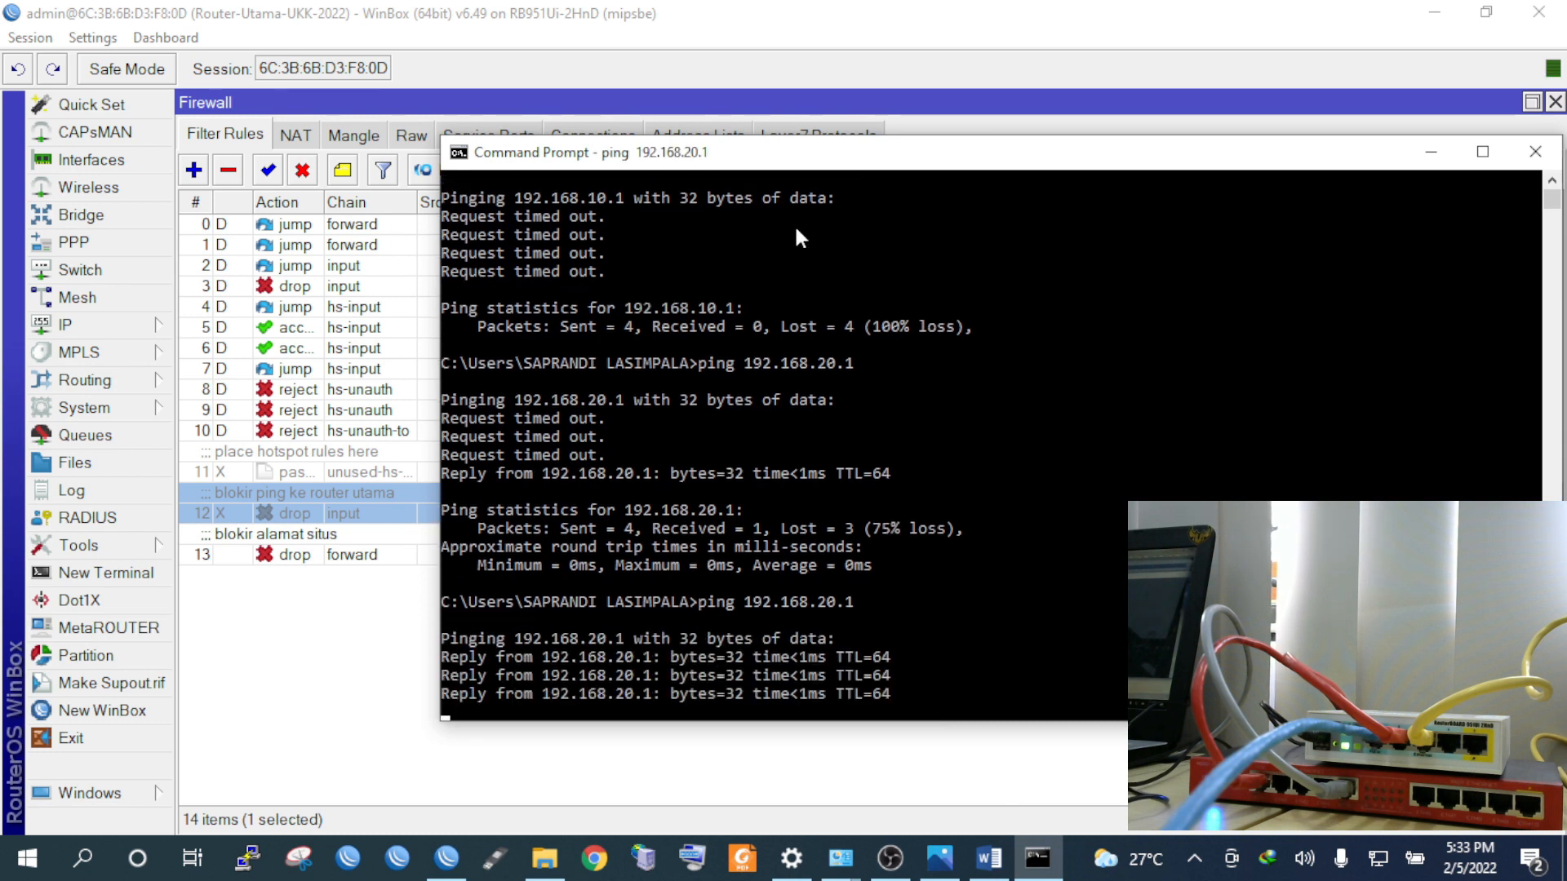
pyautogui.press('Return')
pyautogui.press('Up')
pyautogui.press('Up')
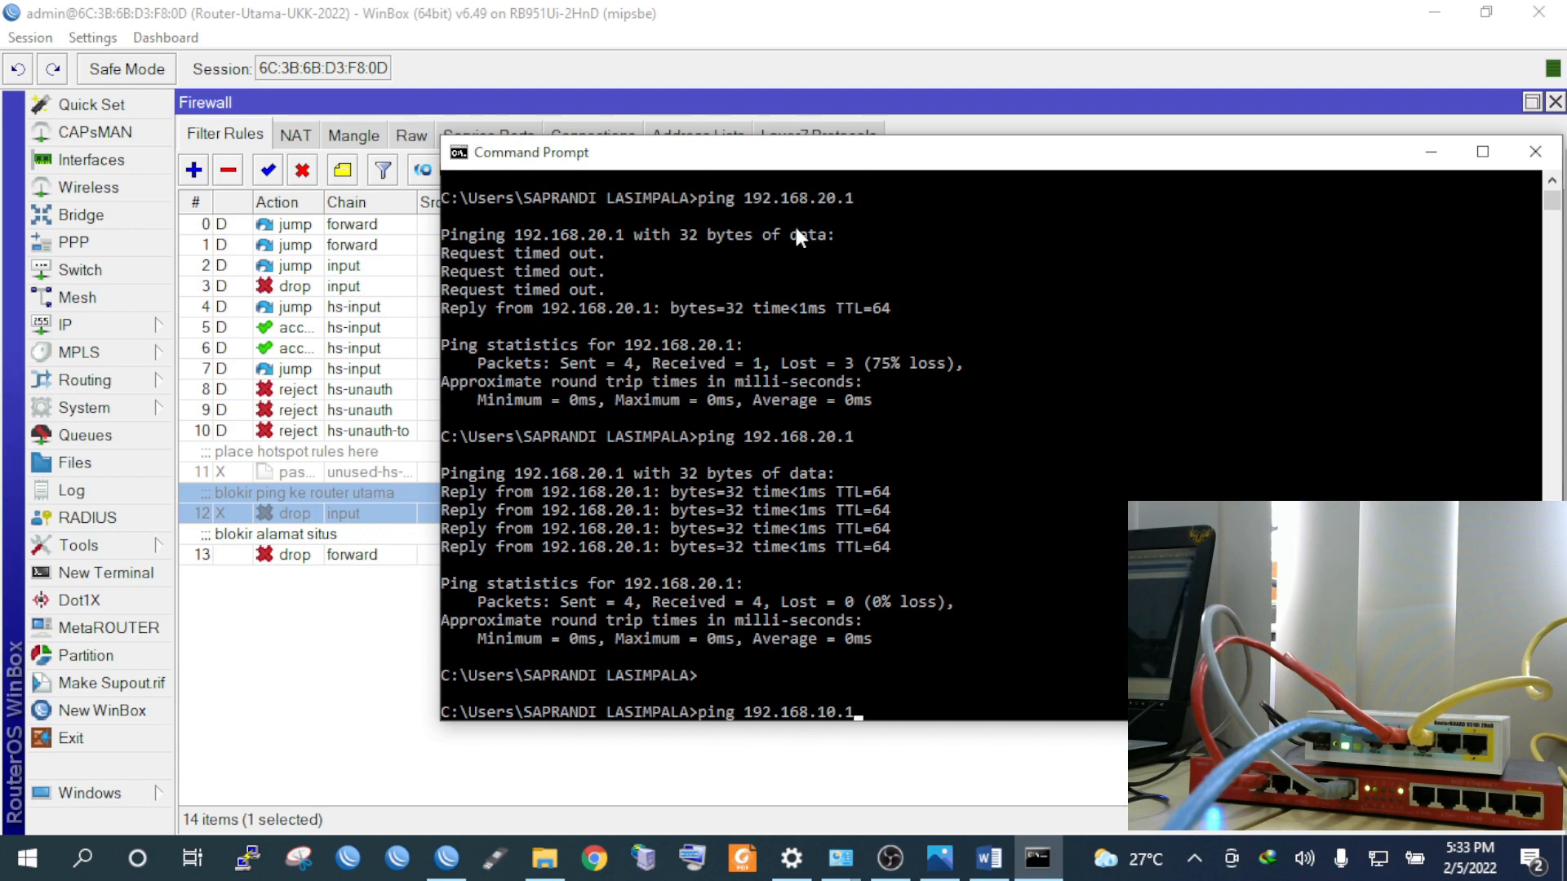
pyautogui.press('Return')
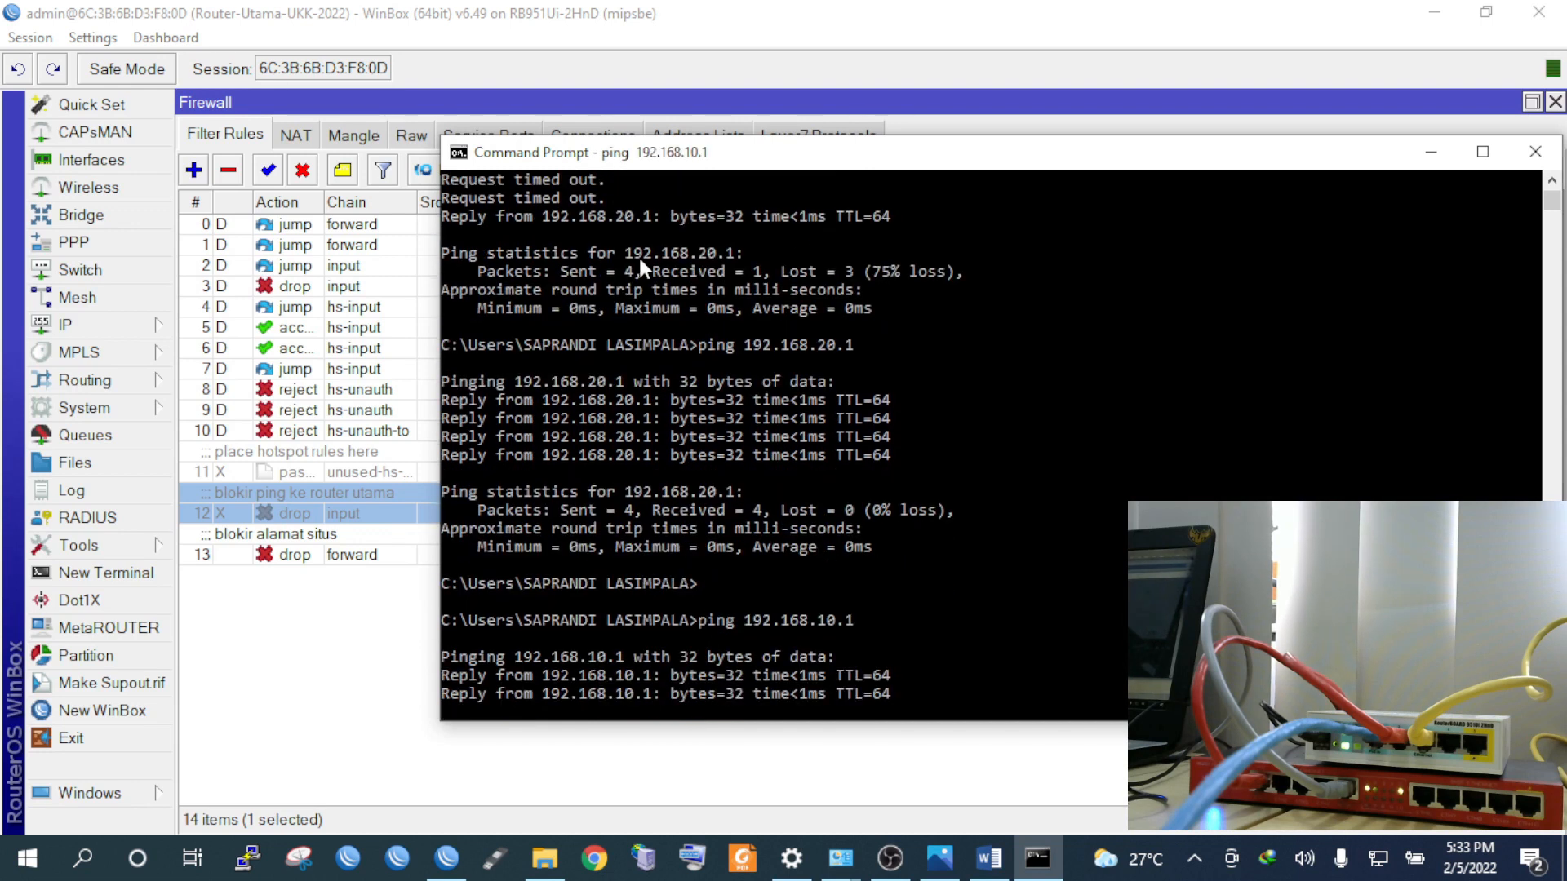
pyautogui.press('Up')
pyautogui.write('-t')
pyautogui.press('Return')
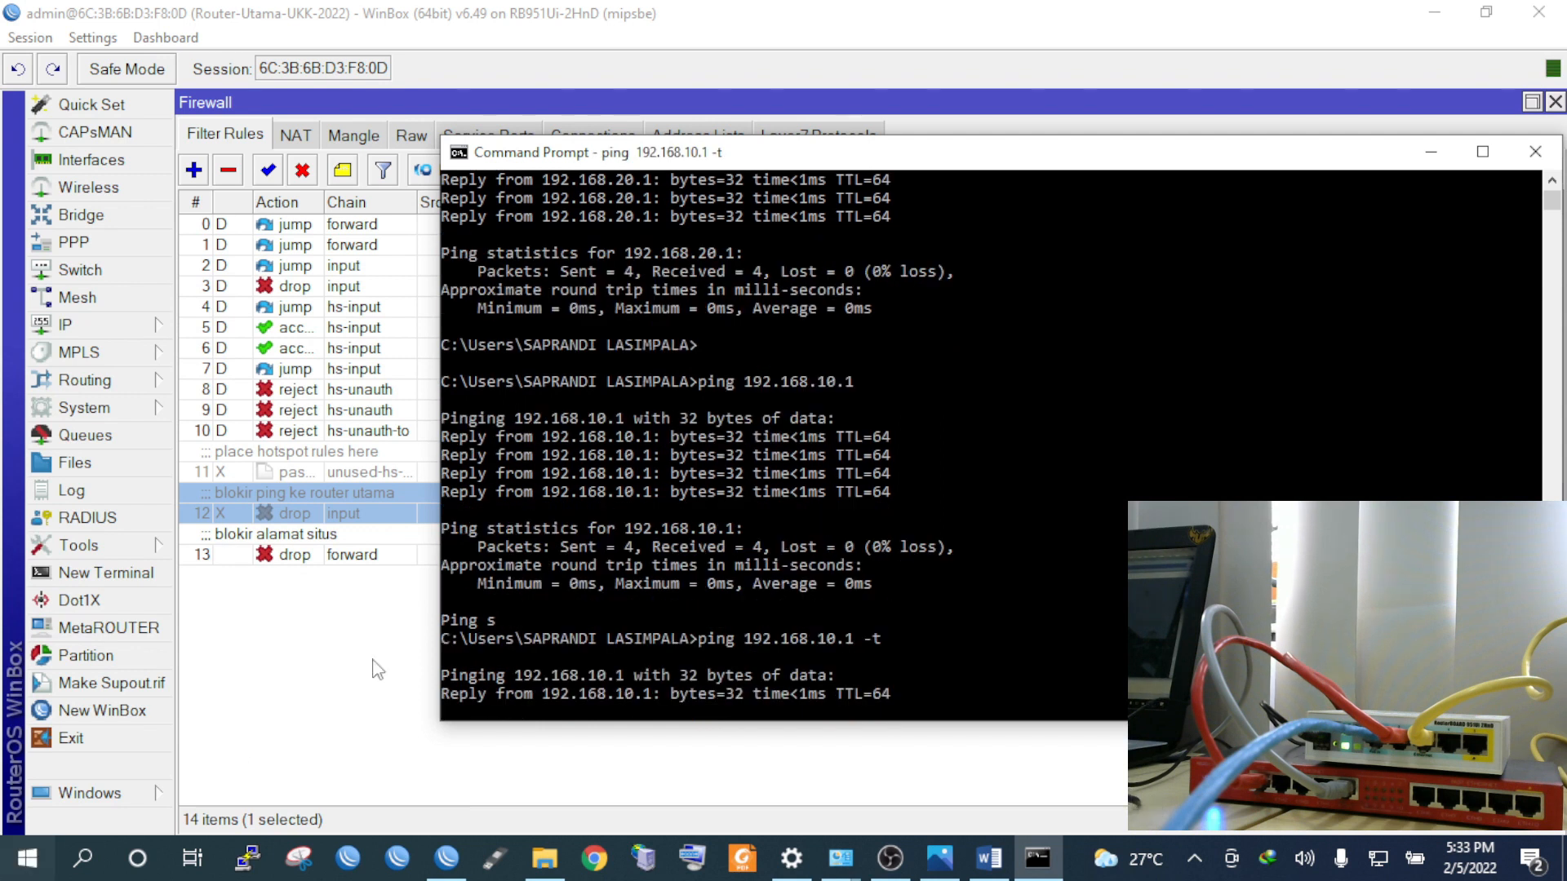
pyautogui.click(281, 497)
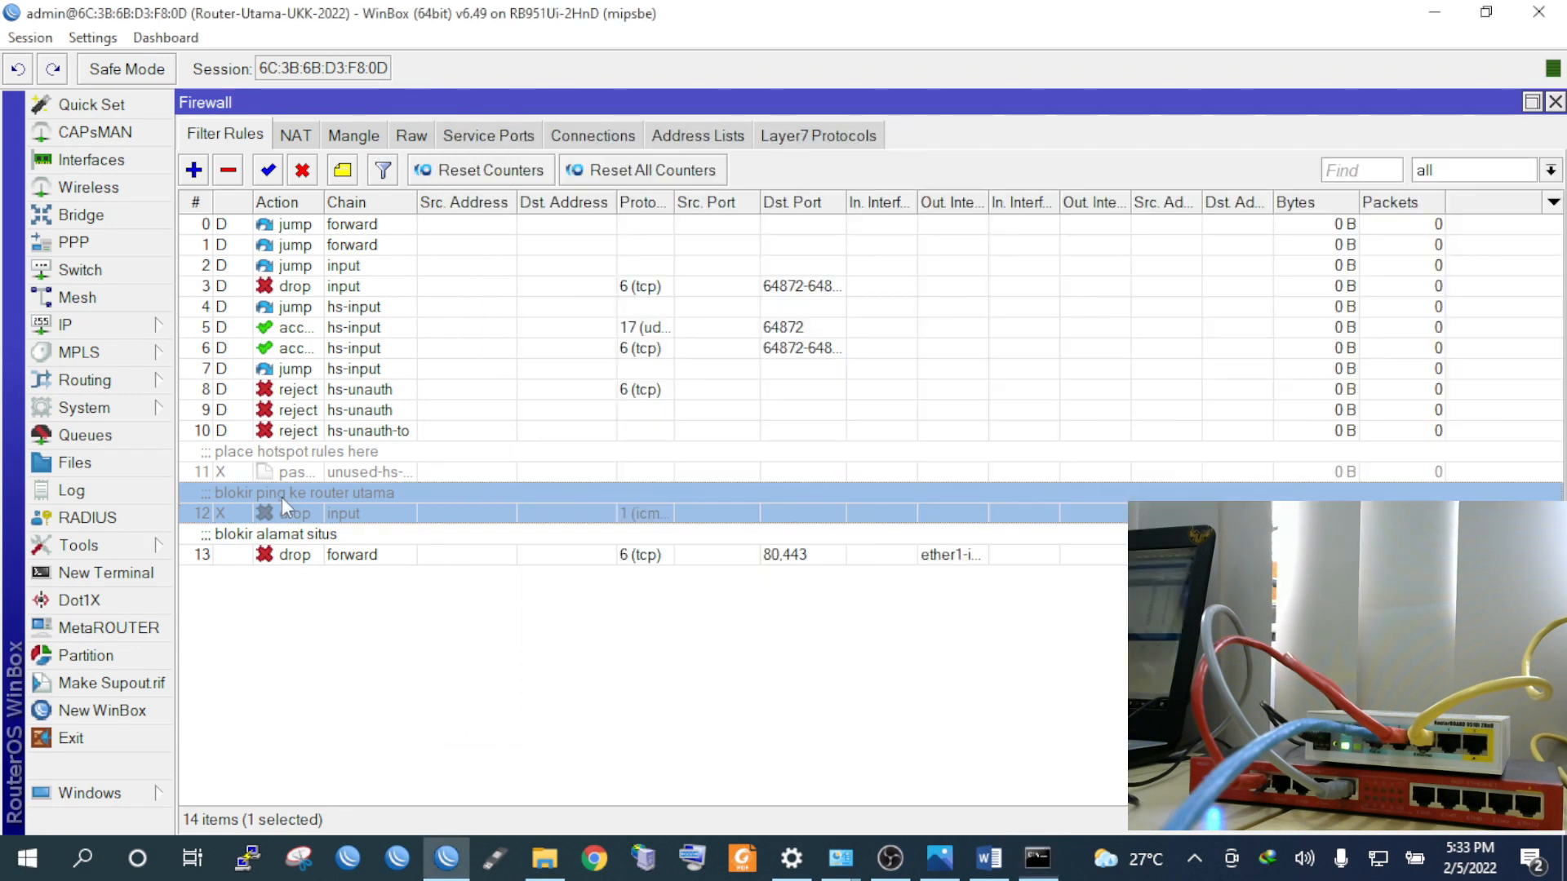
# Re-enable rule 12, watch the continuous ping time out, then select site-block rule 13
pyautogui.click(268, 170)
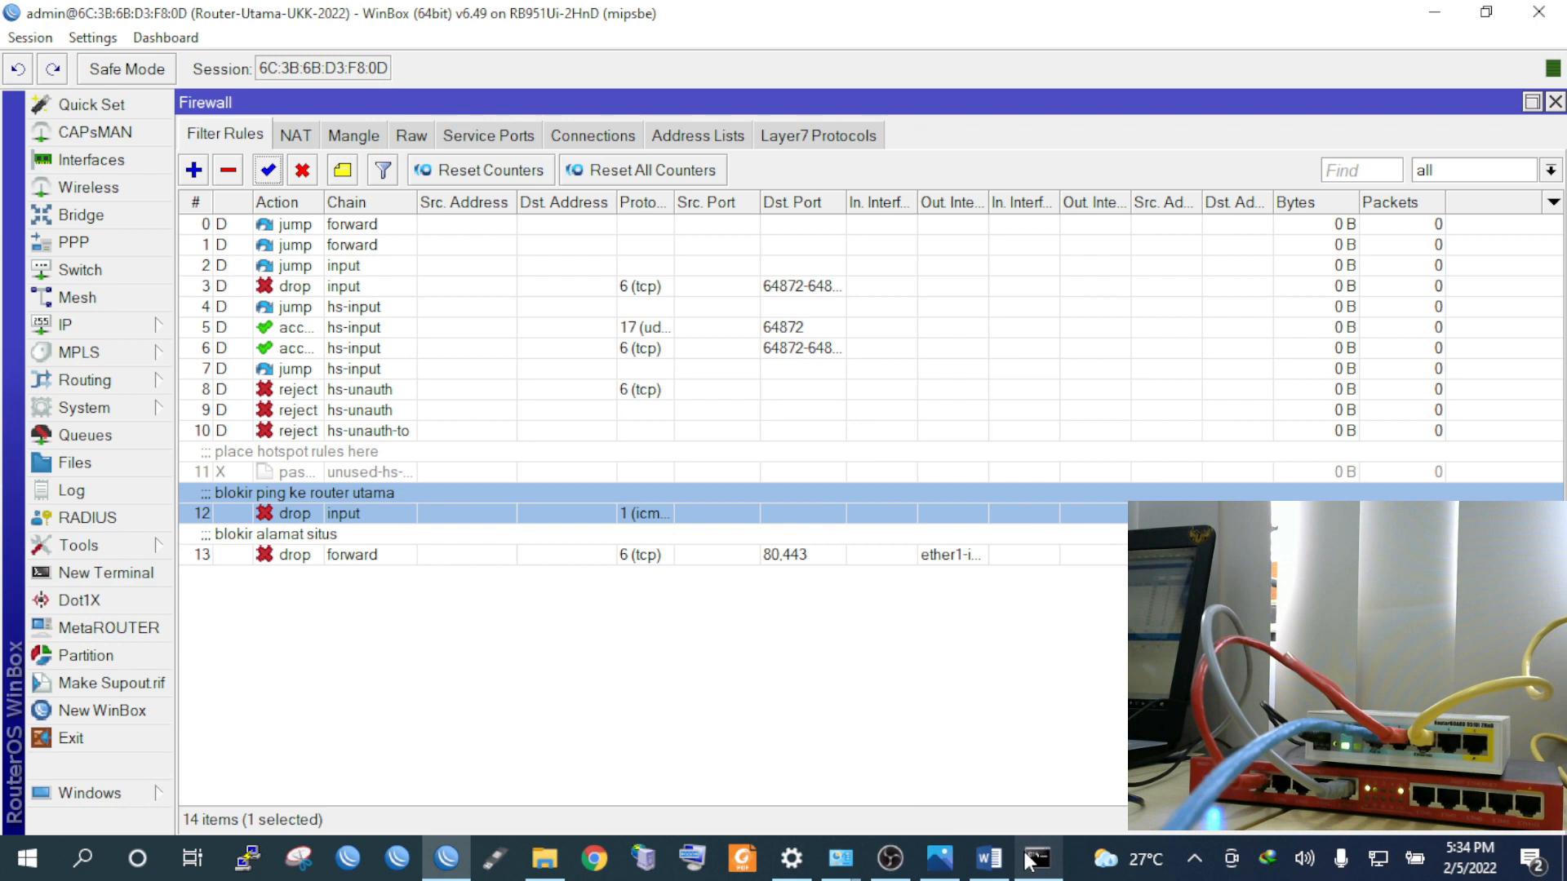
pyautogui.click(1035, 859)
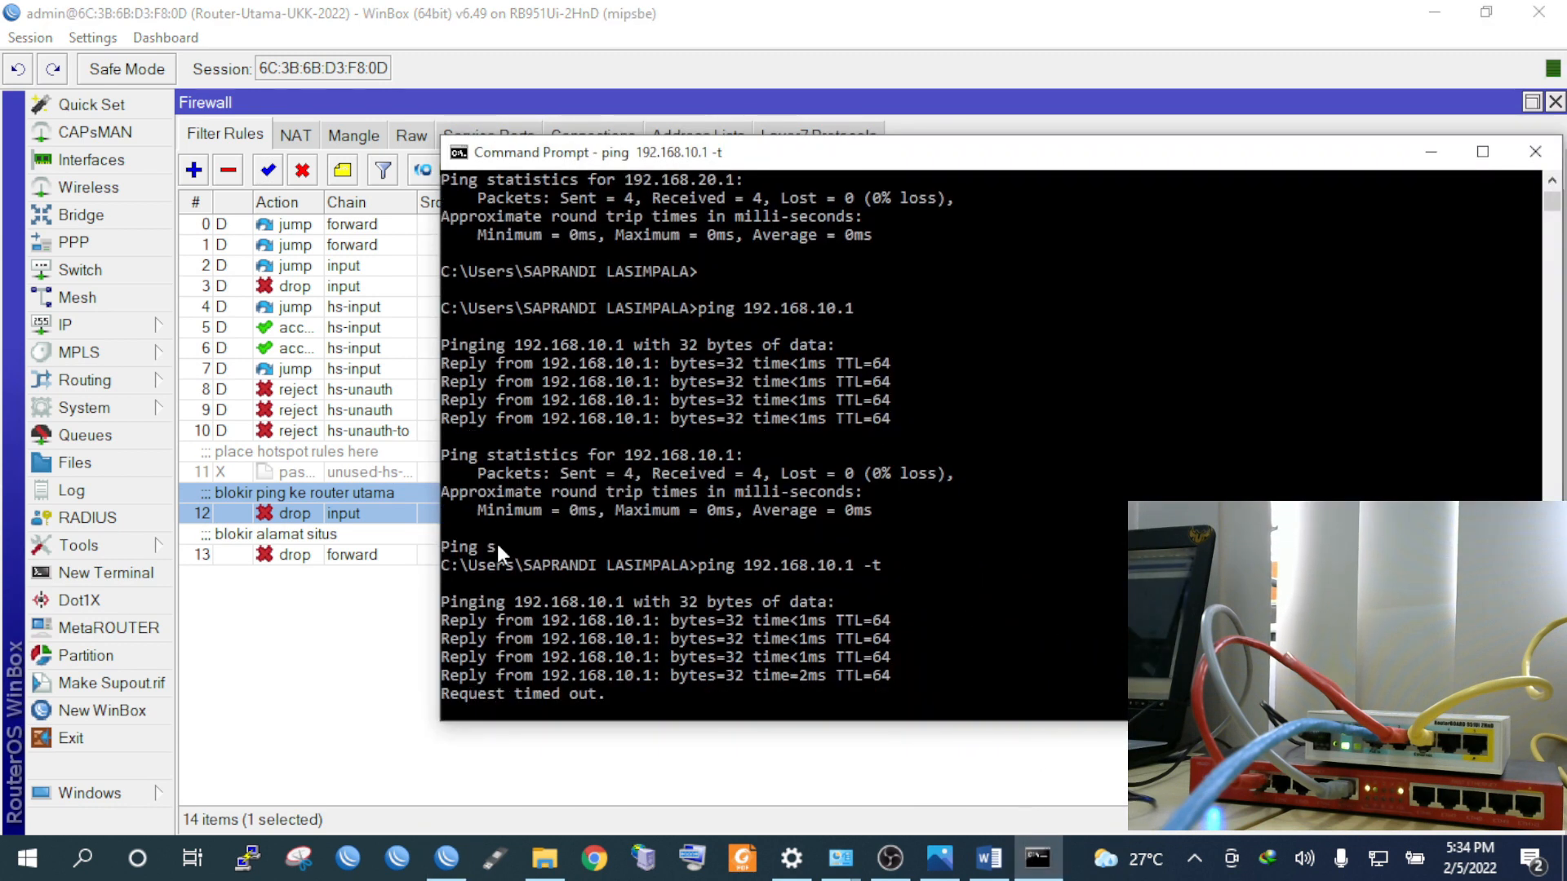
pyautogui.click(336, 553)
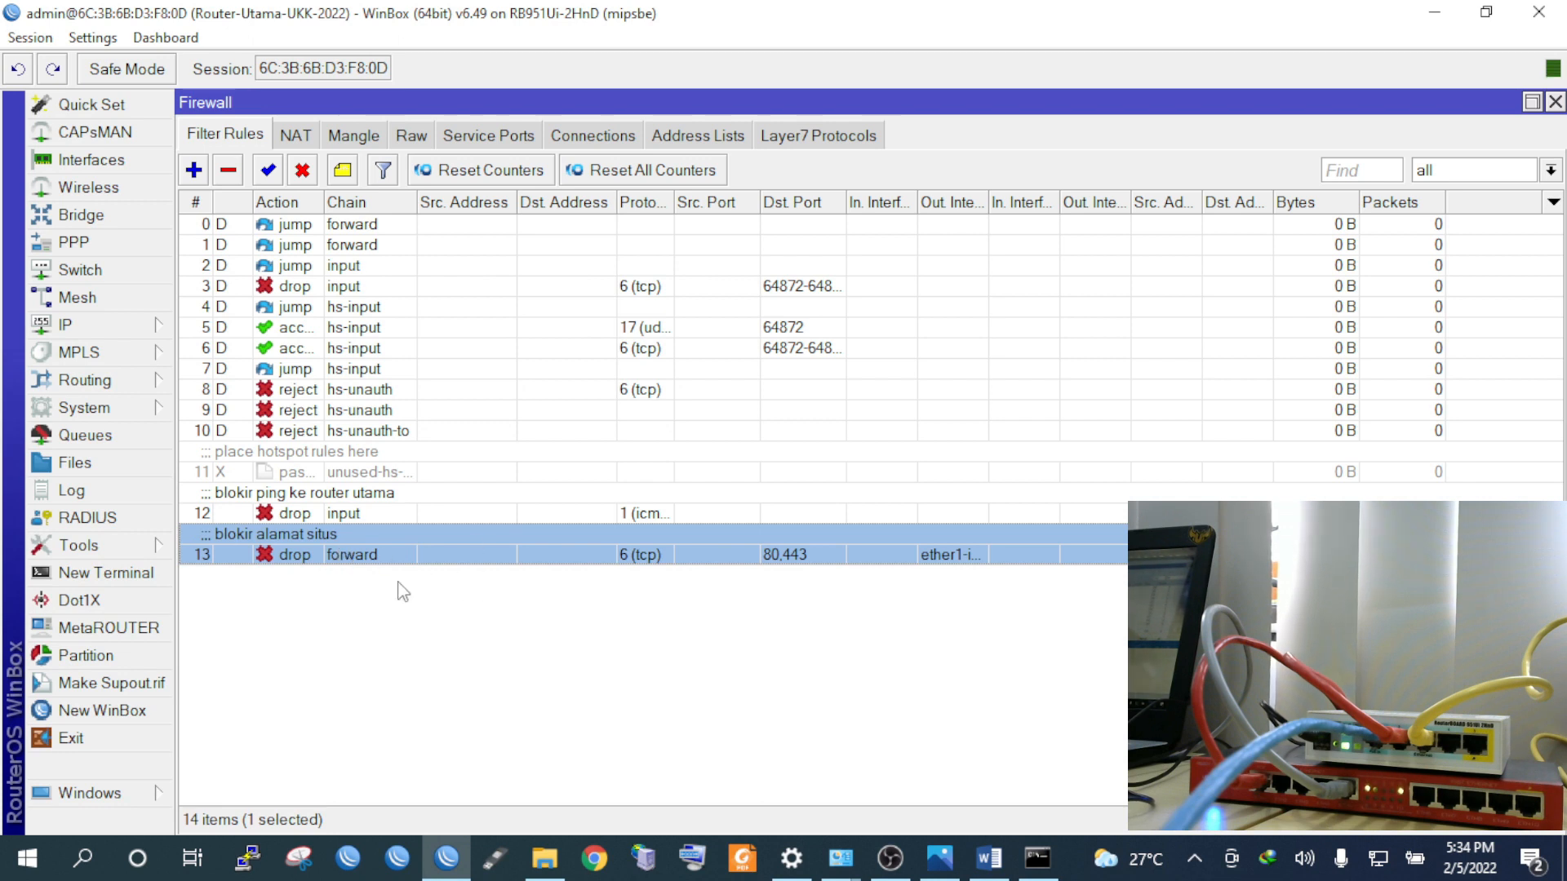
pyautogui.click(599, 859)
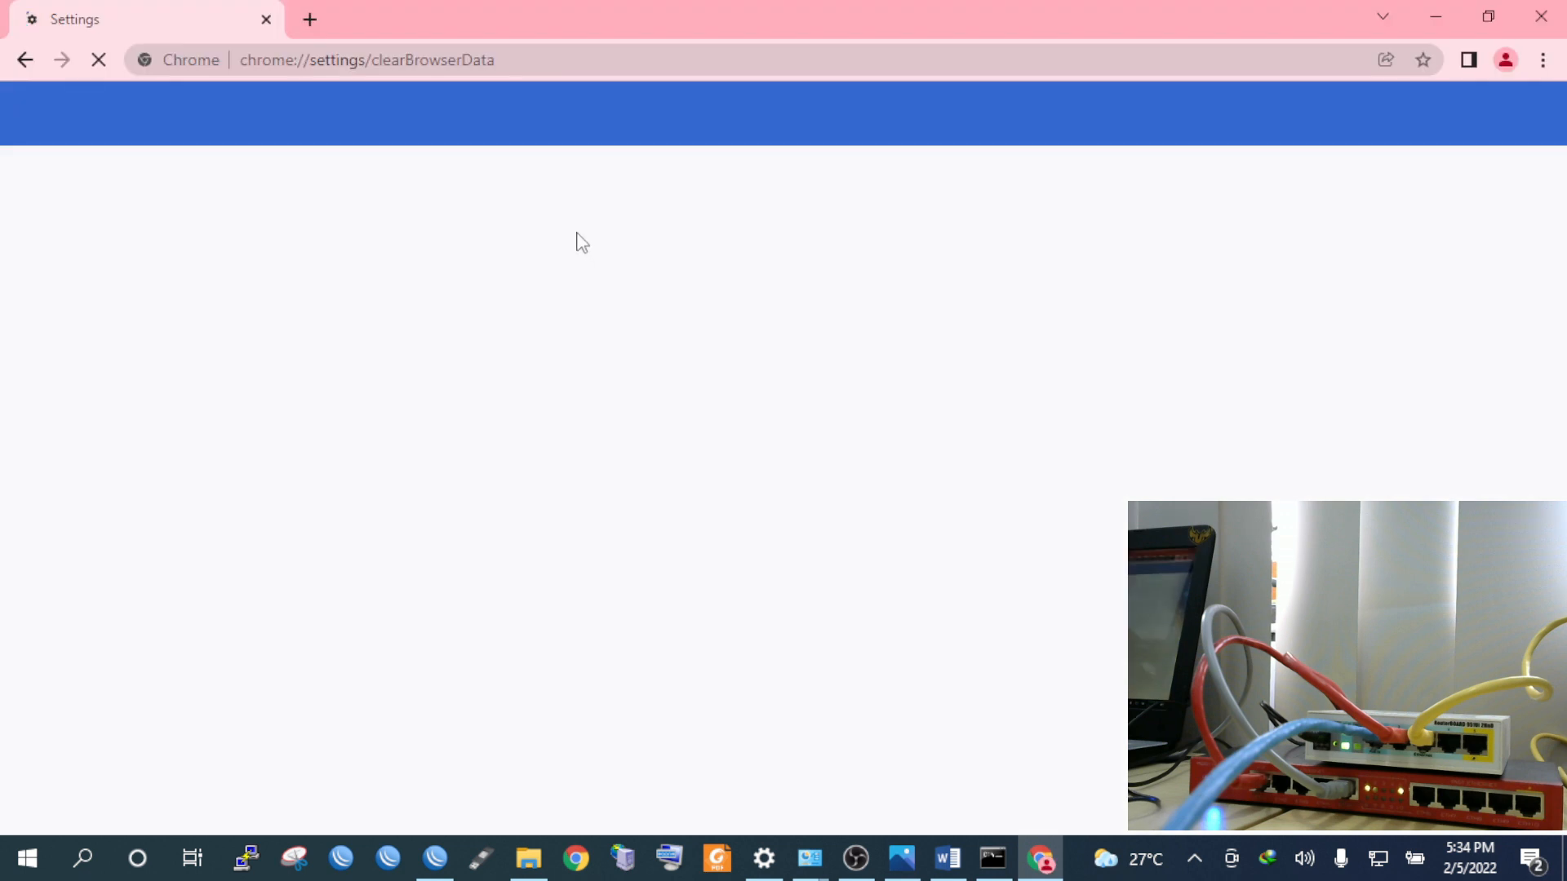
# Clear Chrome's browsing data with the time range set to All time
pyautogui.click(702, 311)
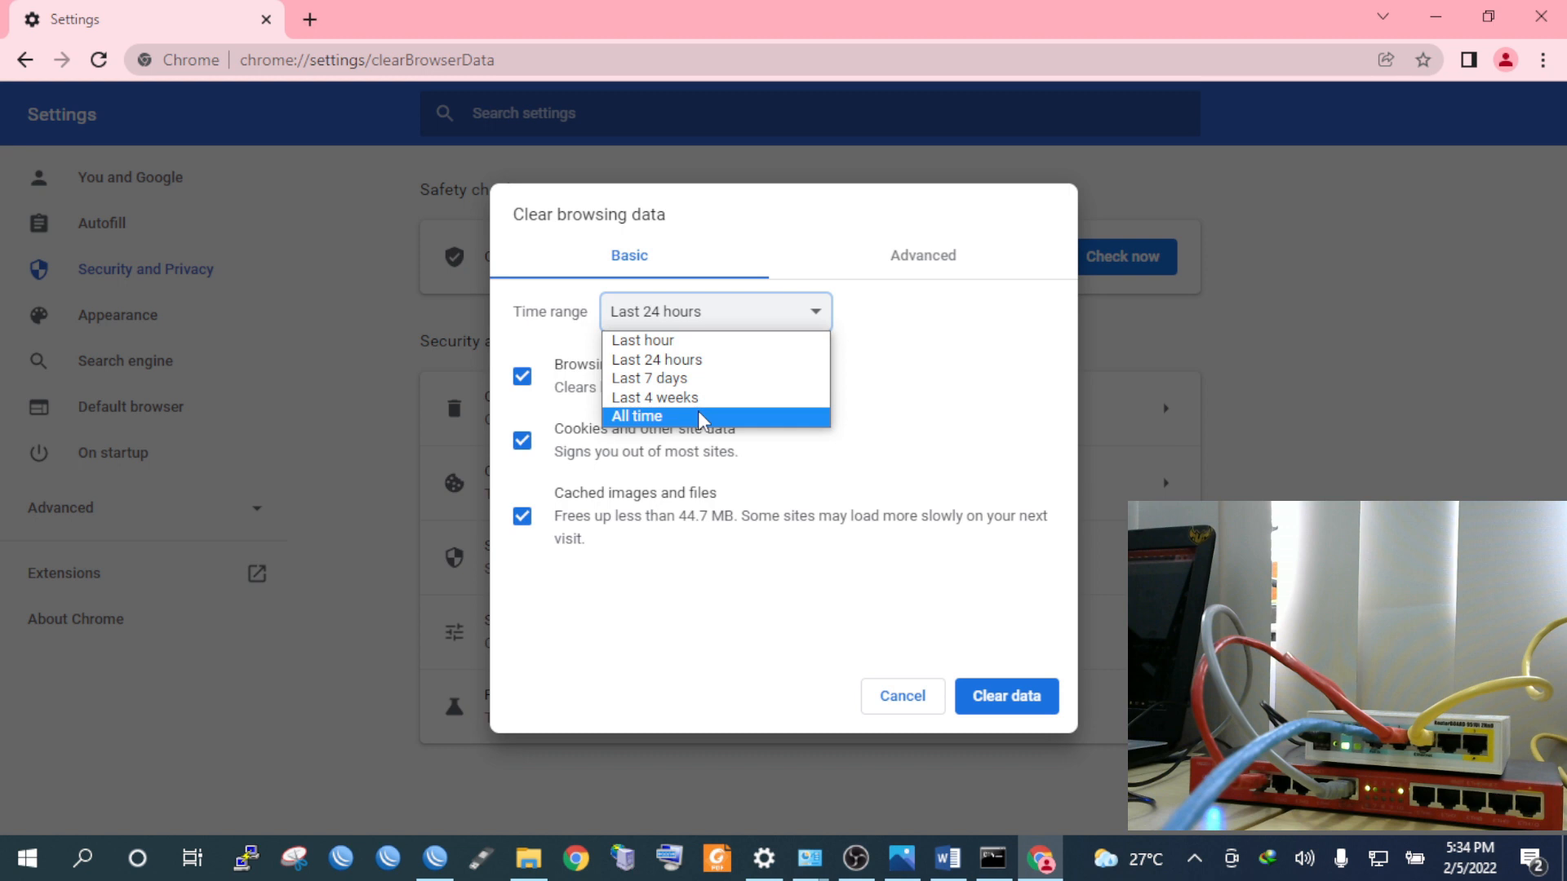
pyautogui.click(700, 416)
pyautogui.click(1006, 695)
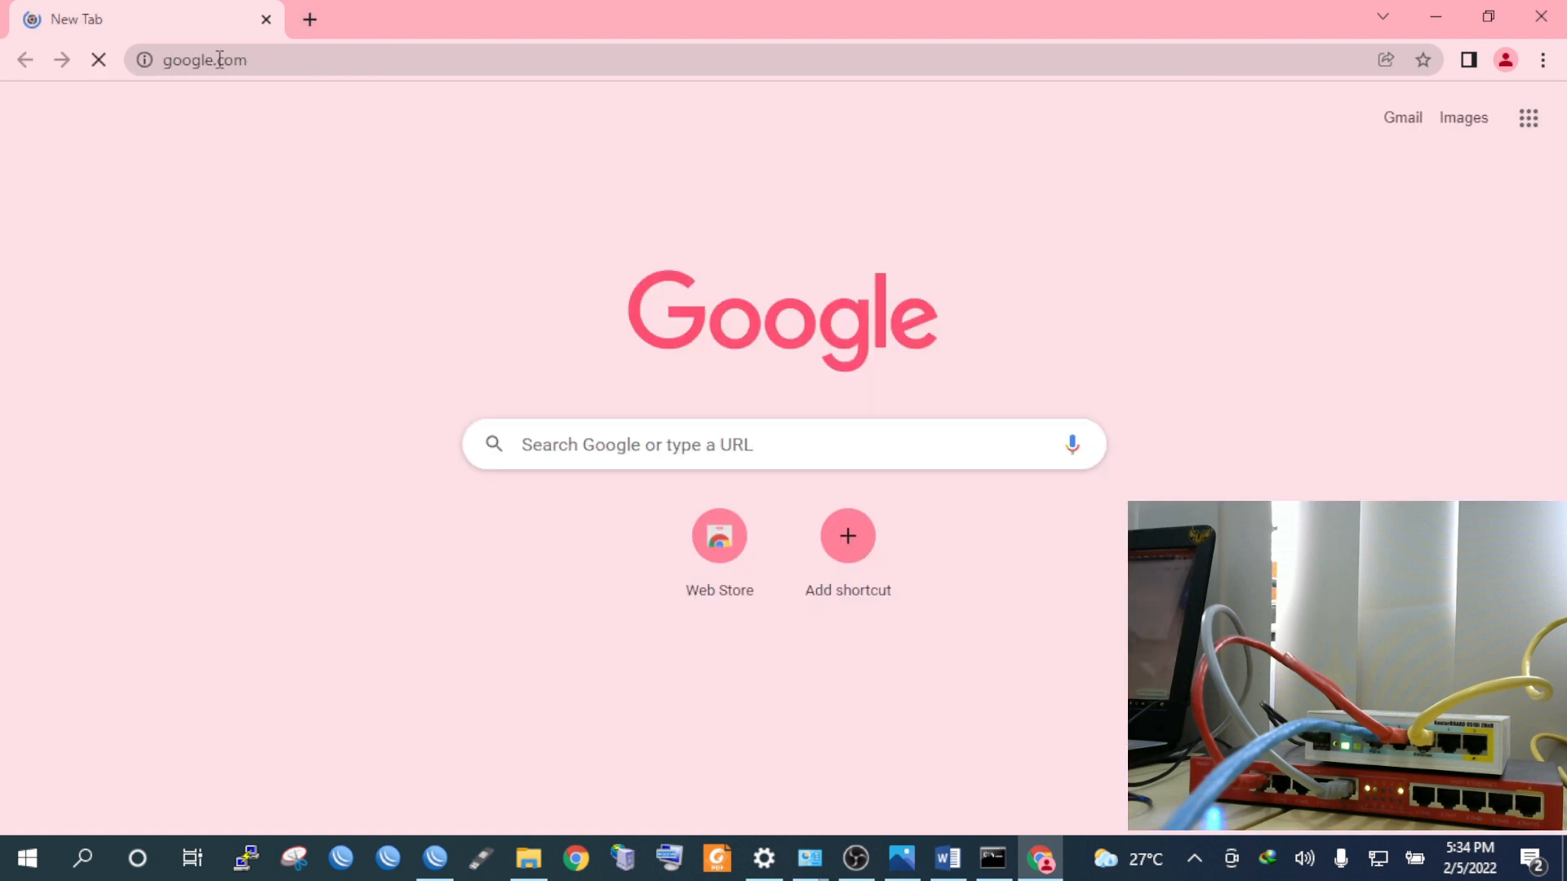
# Search Google for 'lsp smkn 1 cibinong' and open the lspsmkn1cibinong.com result in a new tab
pyautogui.write('lspt')
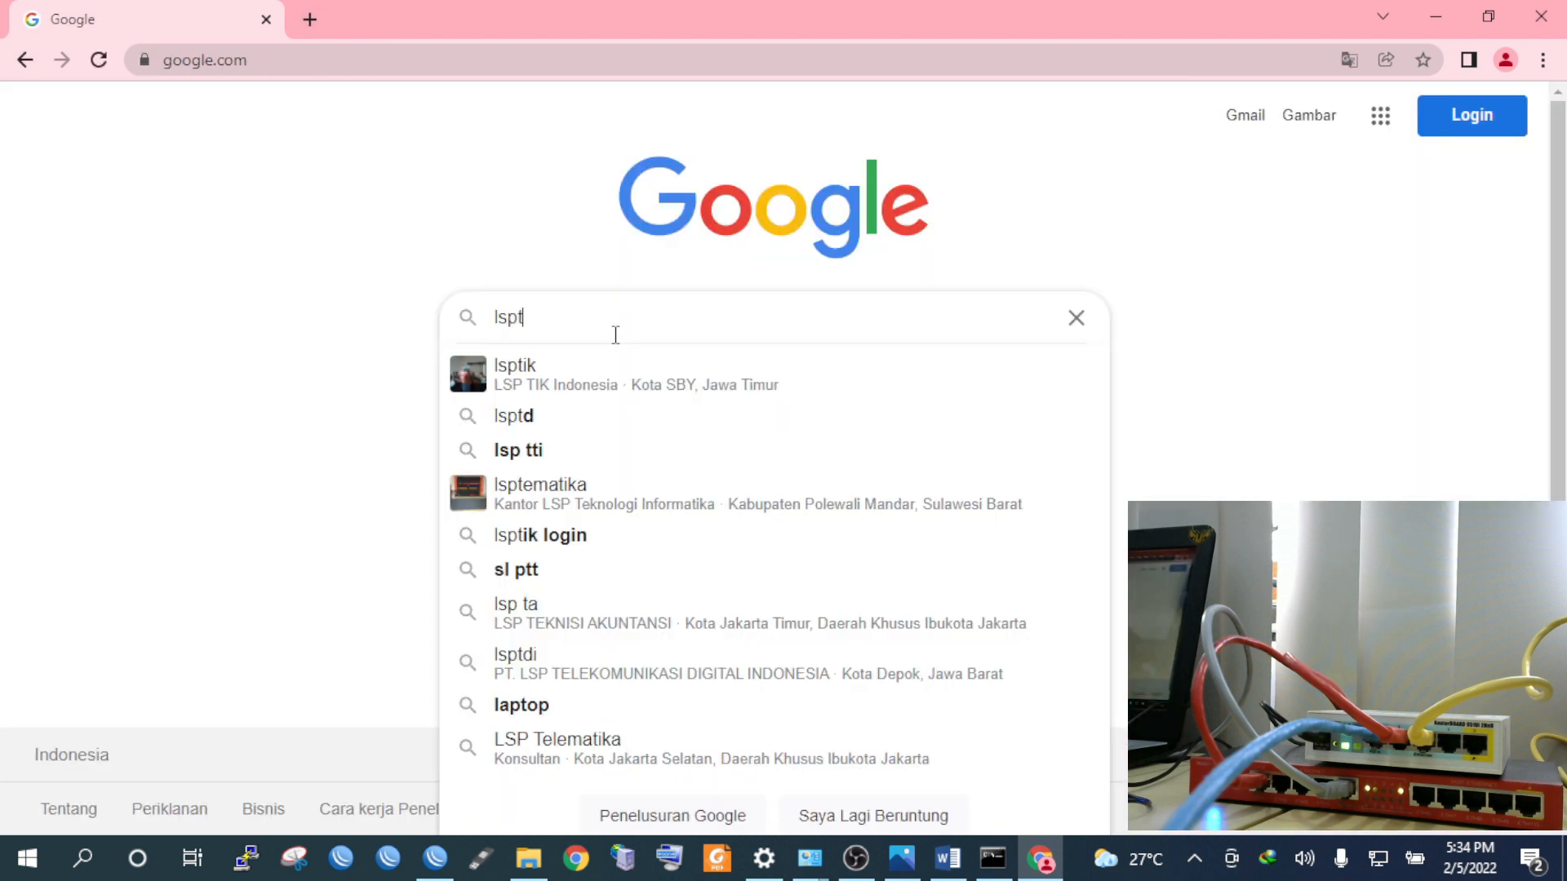
pyautogui.press('BackSpace')
pyautogui.write('smkn1')
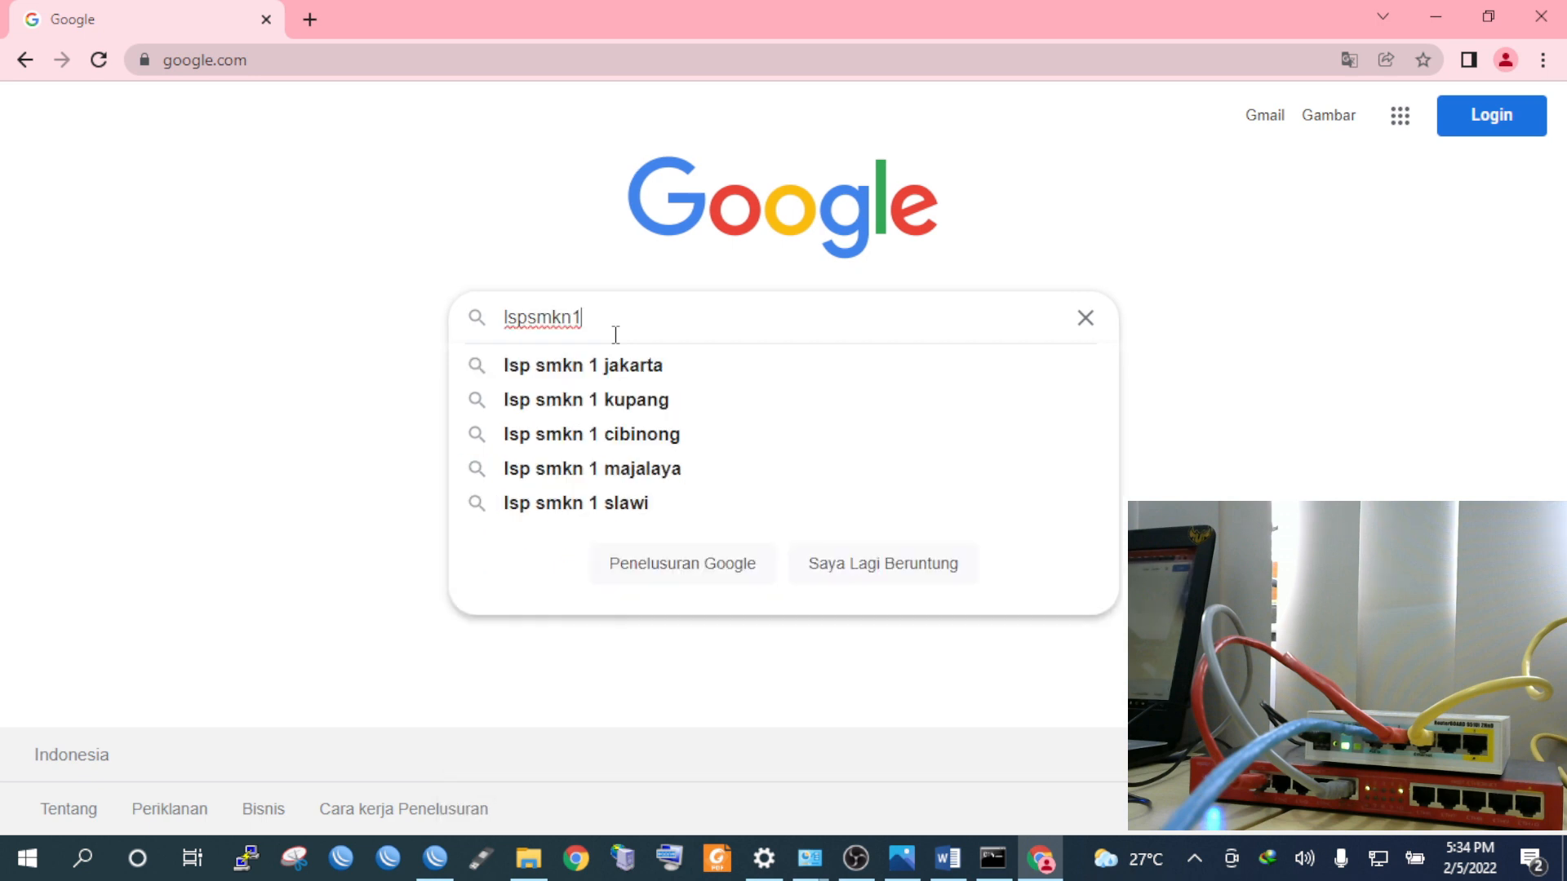
pyautogui.click(612, 435)
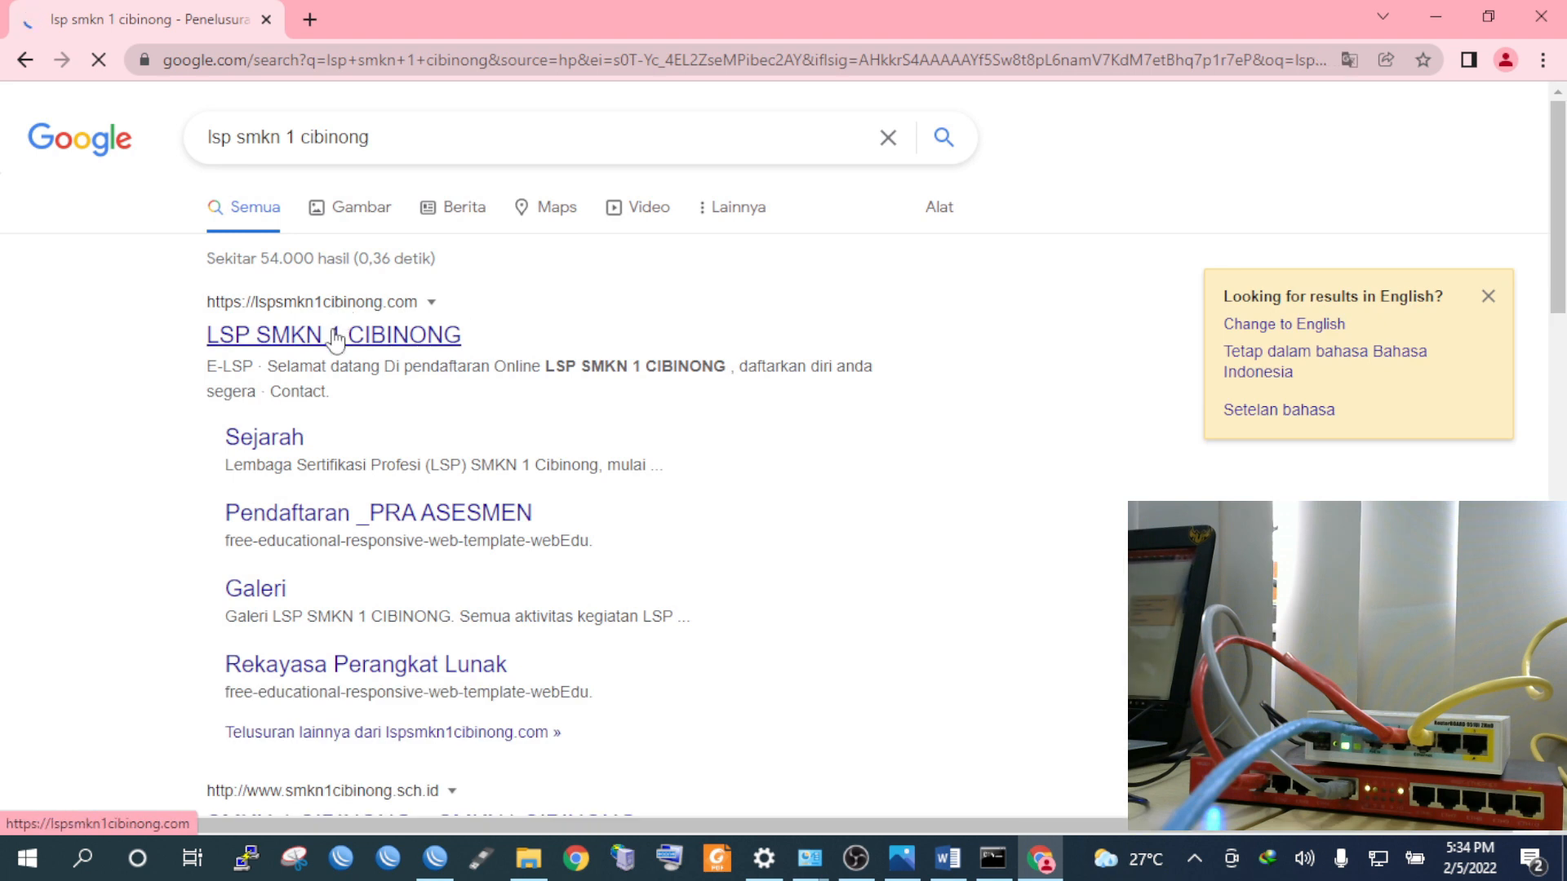
pyautogui.middleClick(334, 337)
pyautogui.click(421, 17)
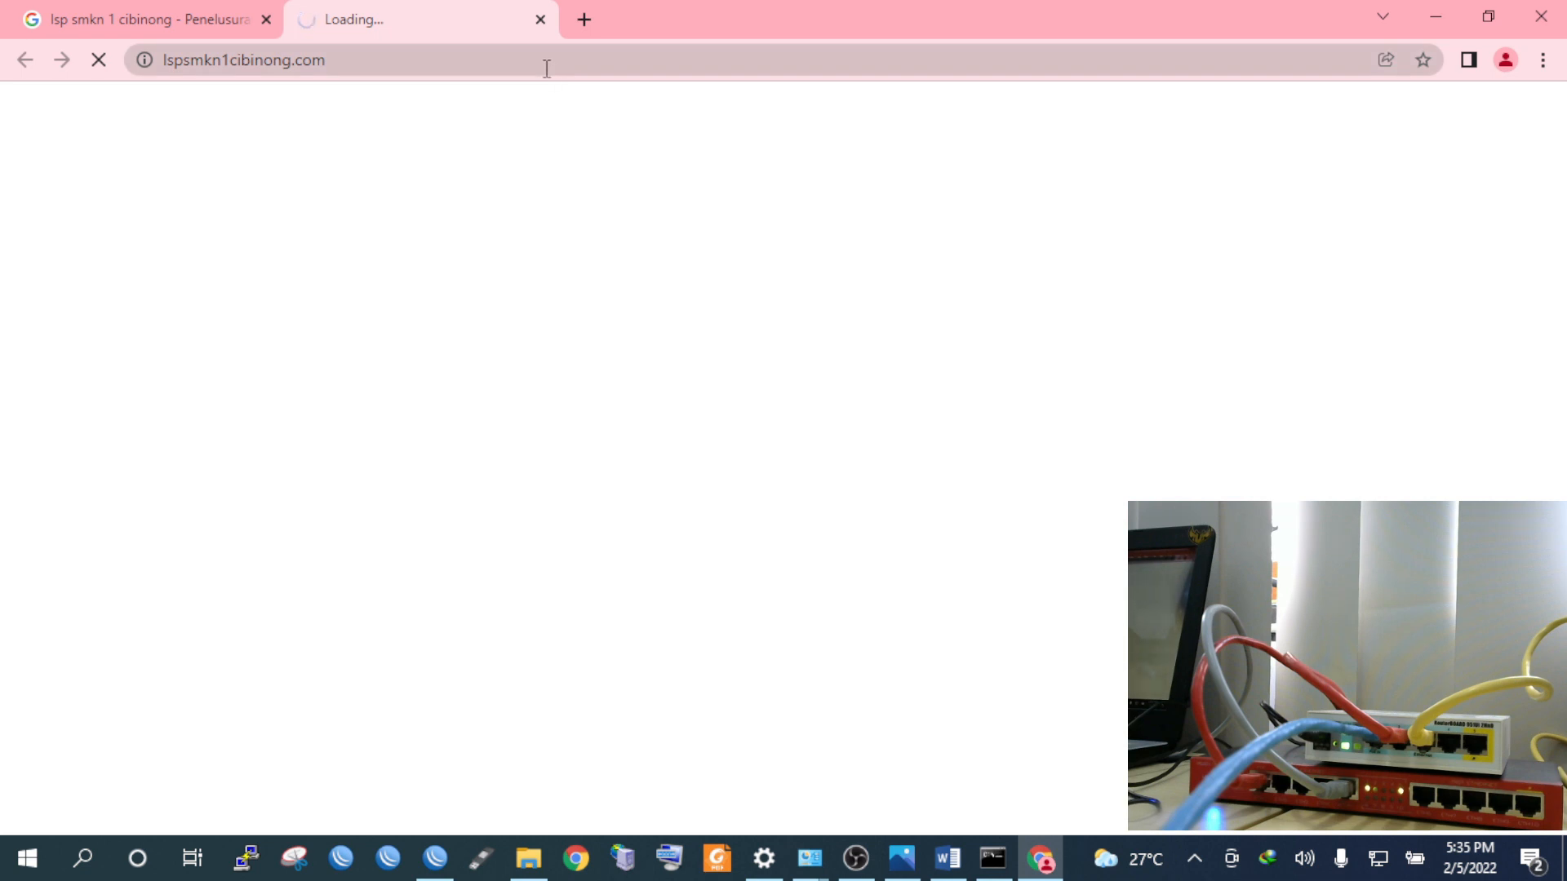
# Load smkn1gorontalo.sch.id in a new tab
pyautogui.click(226, 9)
pyautogui.click(367, 12)
pyautogui.click(585, 18)
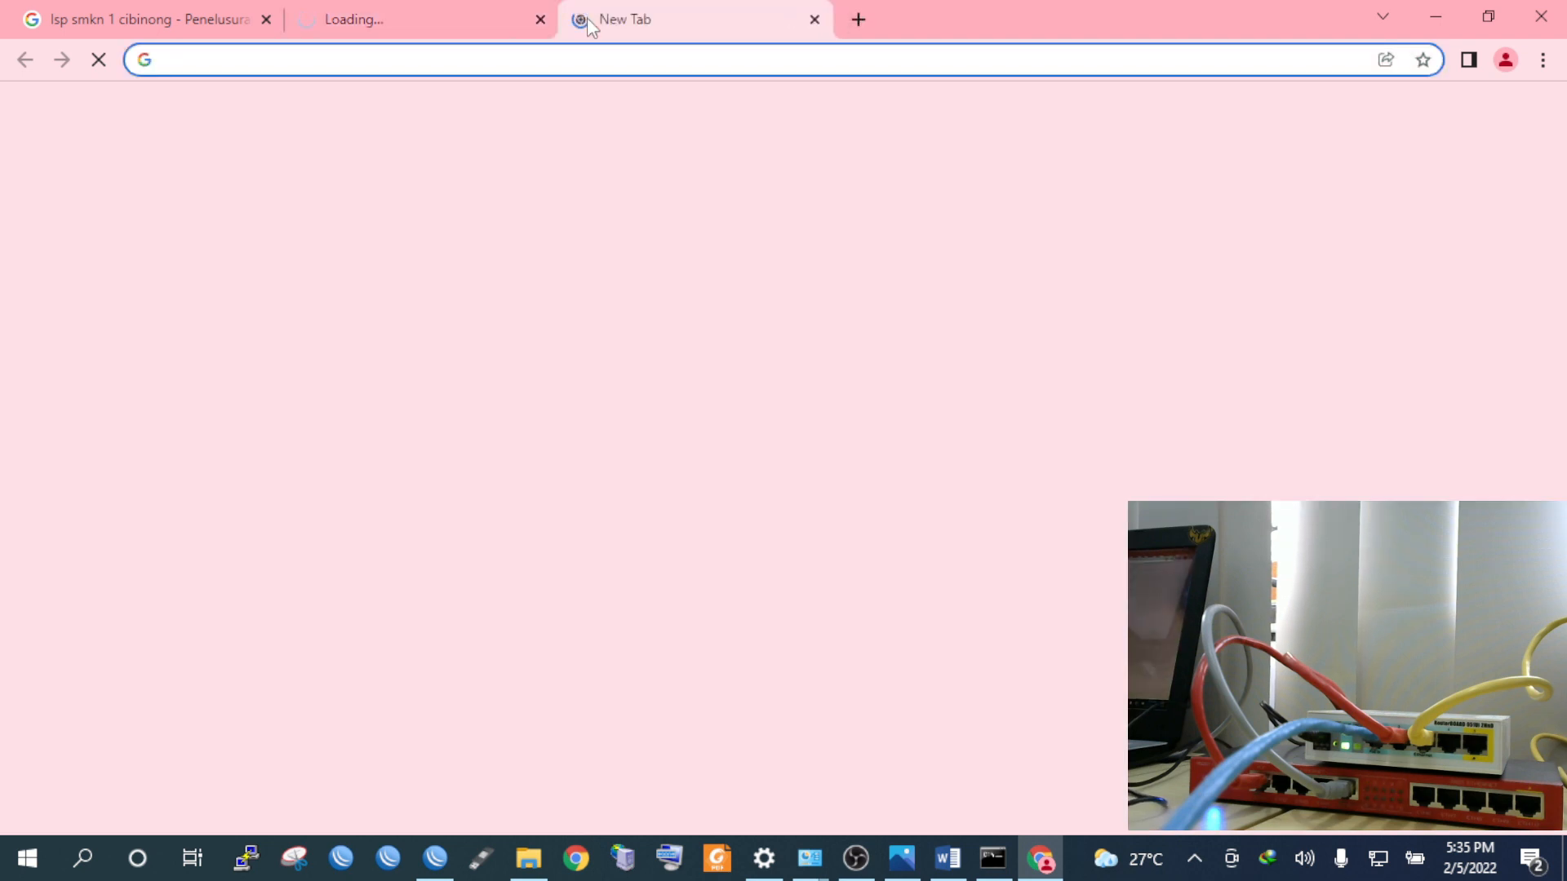
pyautogui.write('smkn1')
pyautogui.write('goron')
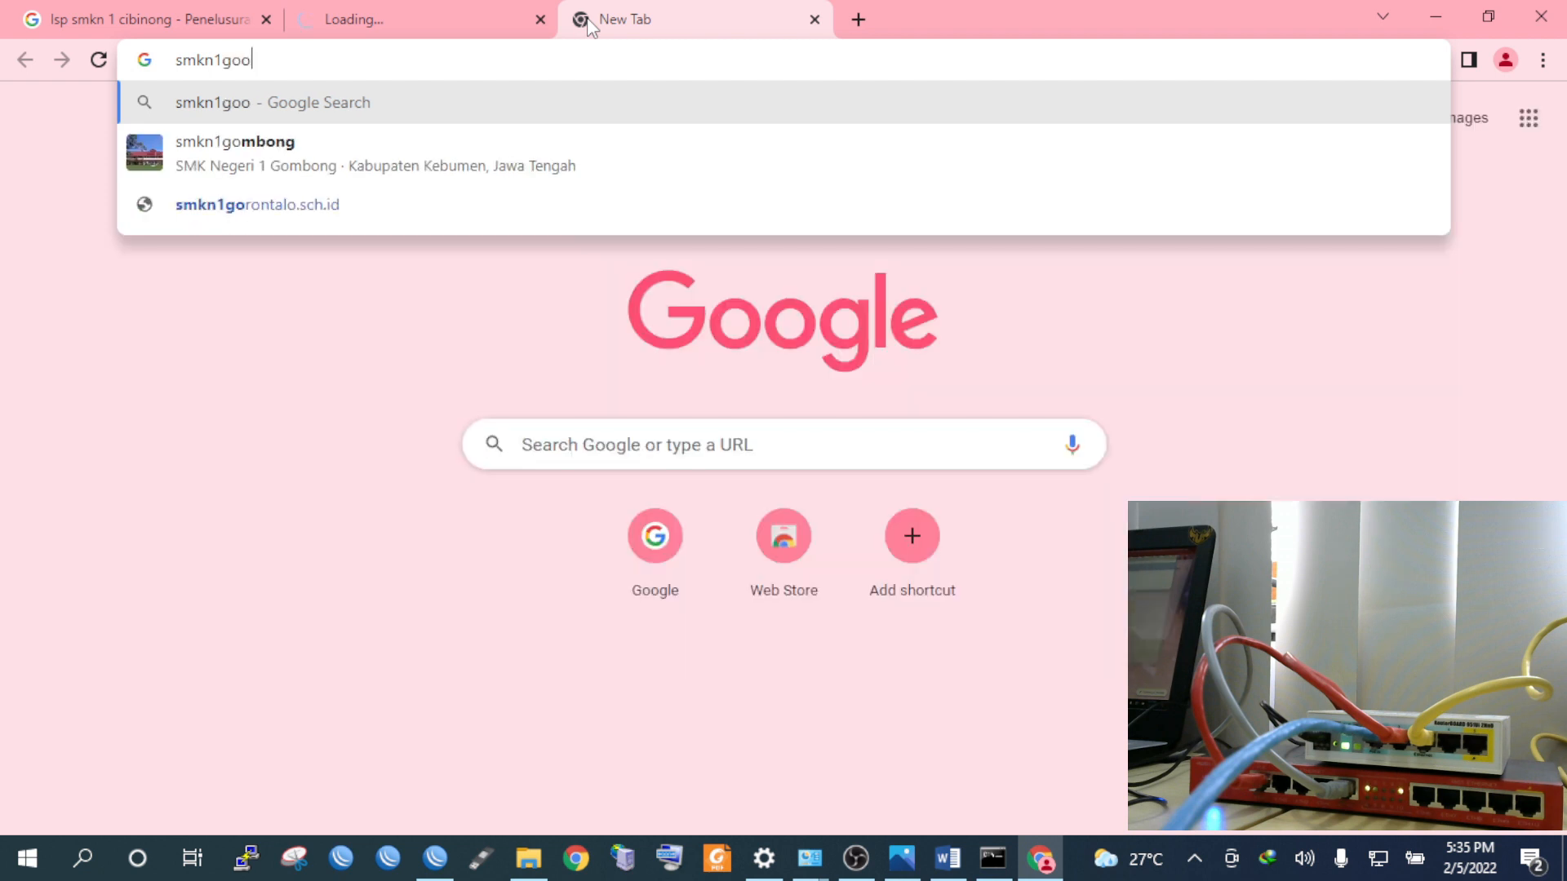
pyautogui.write('talo.sch')
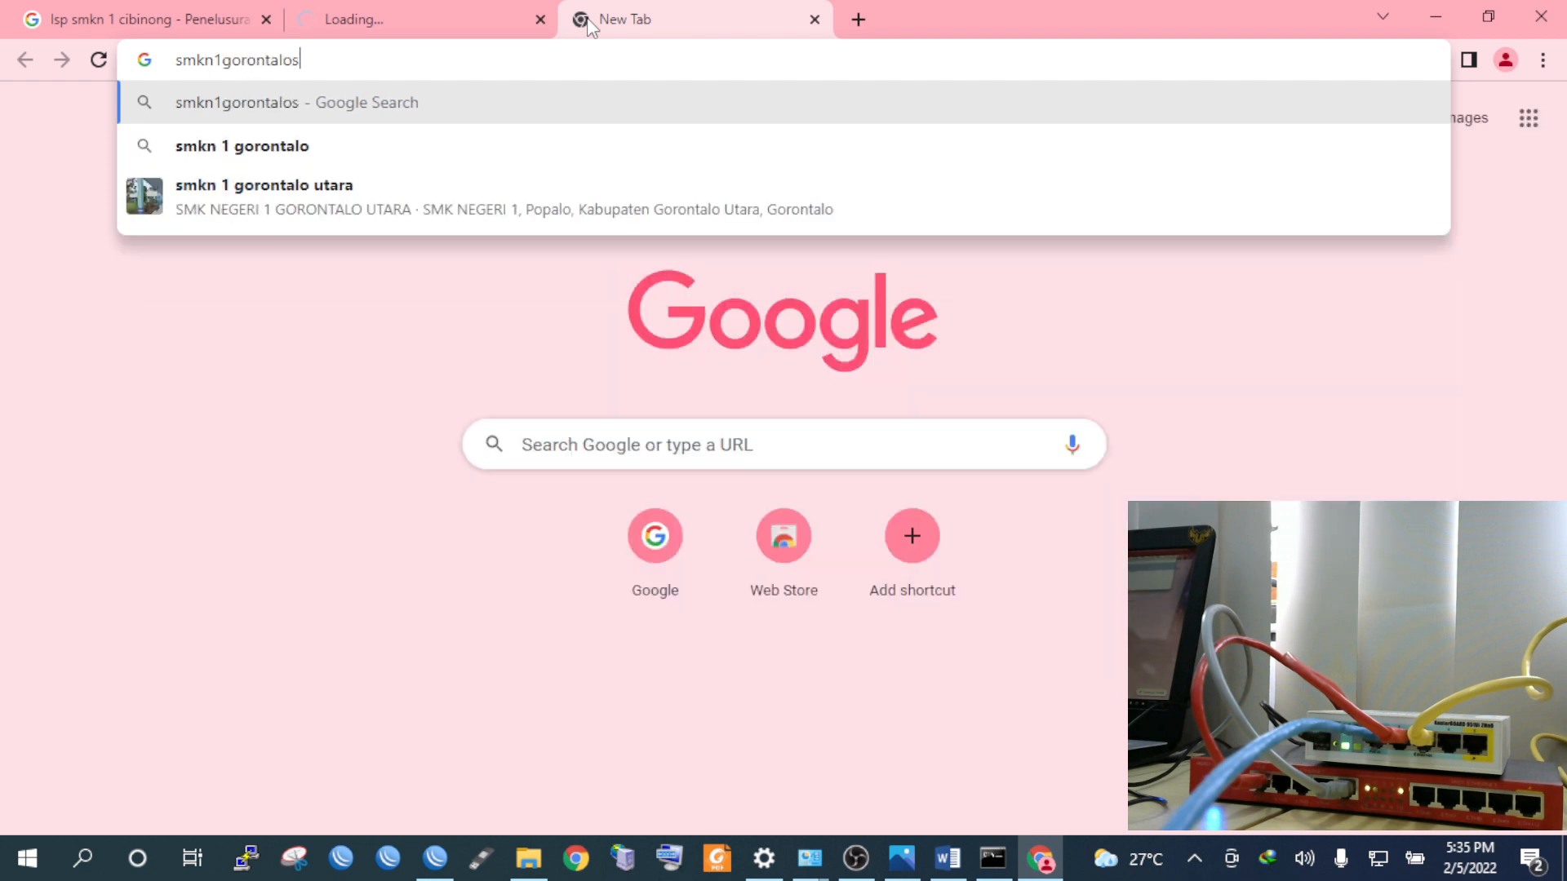
pyautogui.write('.id')
pyautogui.press('Return')
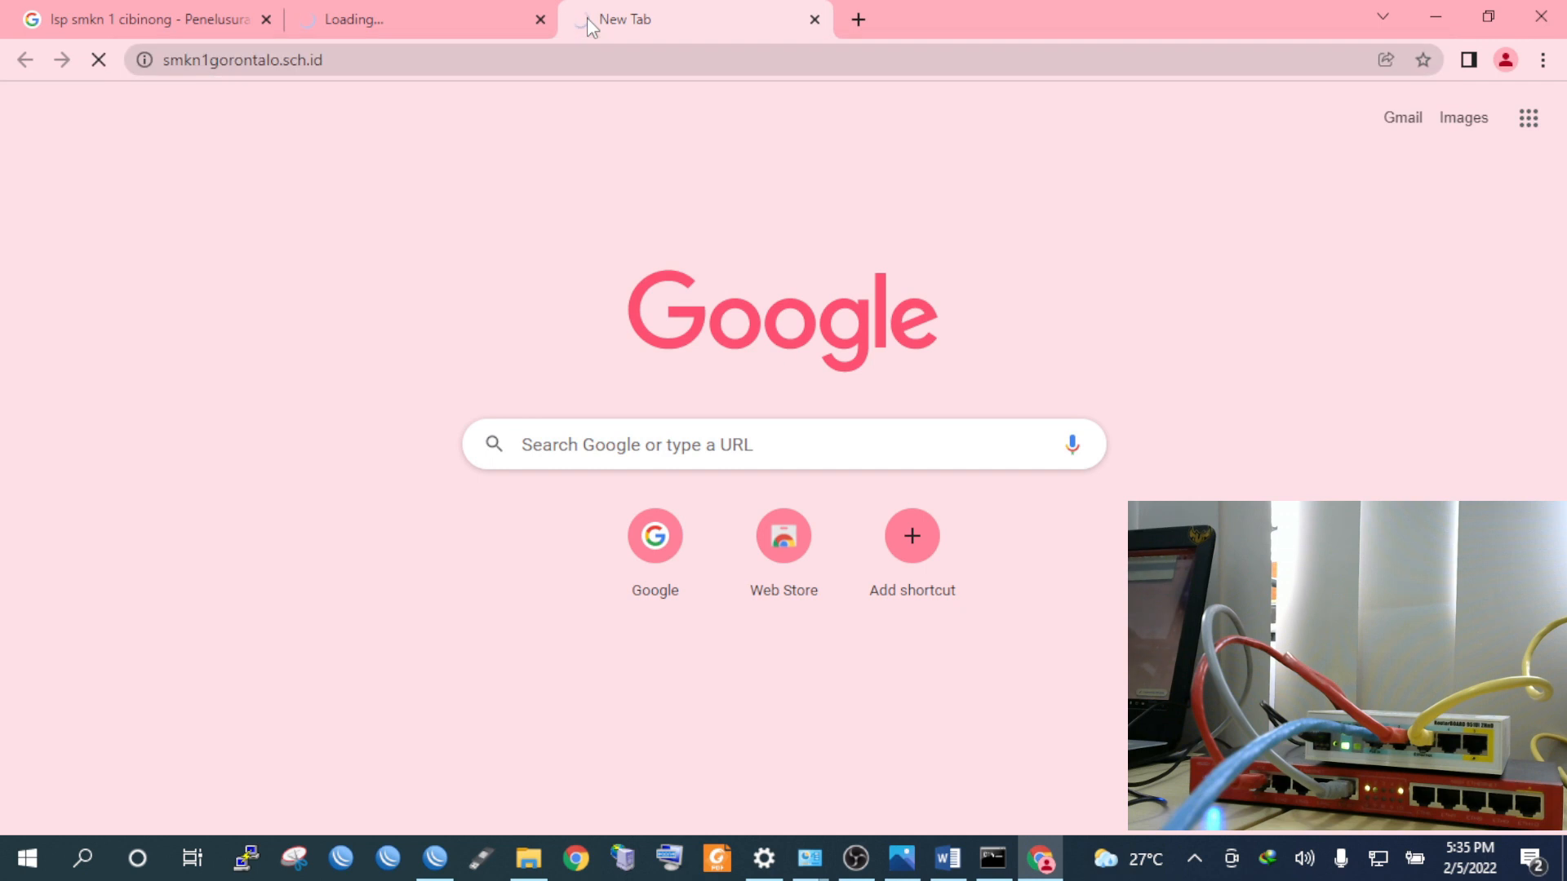
# Compare the lspsmkn1cibinong.com connection error with the loaded SMK Negeri 1 Gorontalo site
pyautogui.click(502, 10)
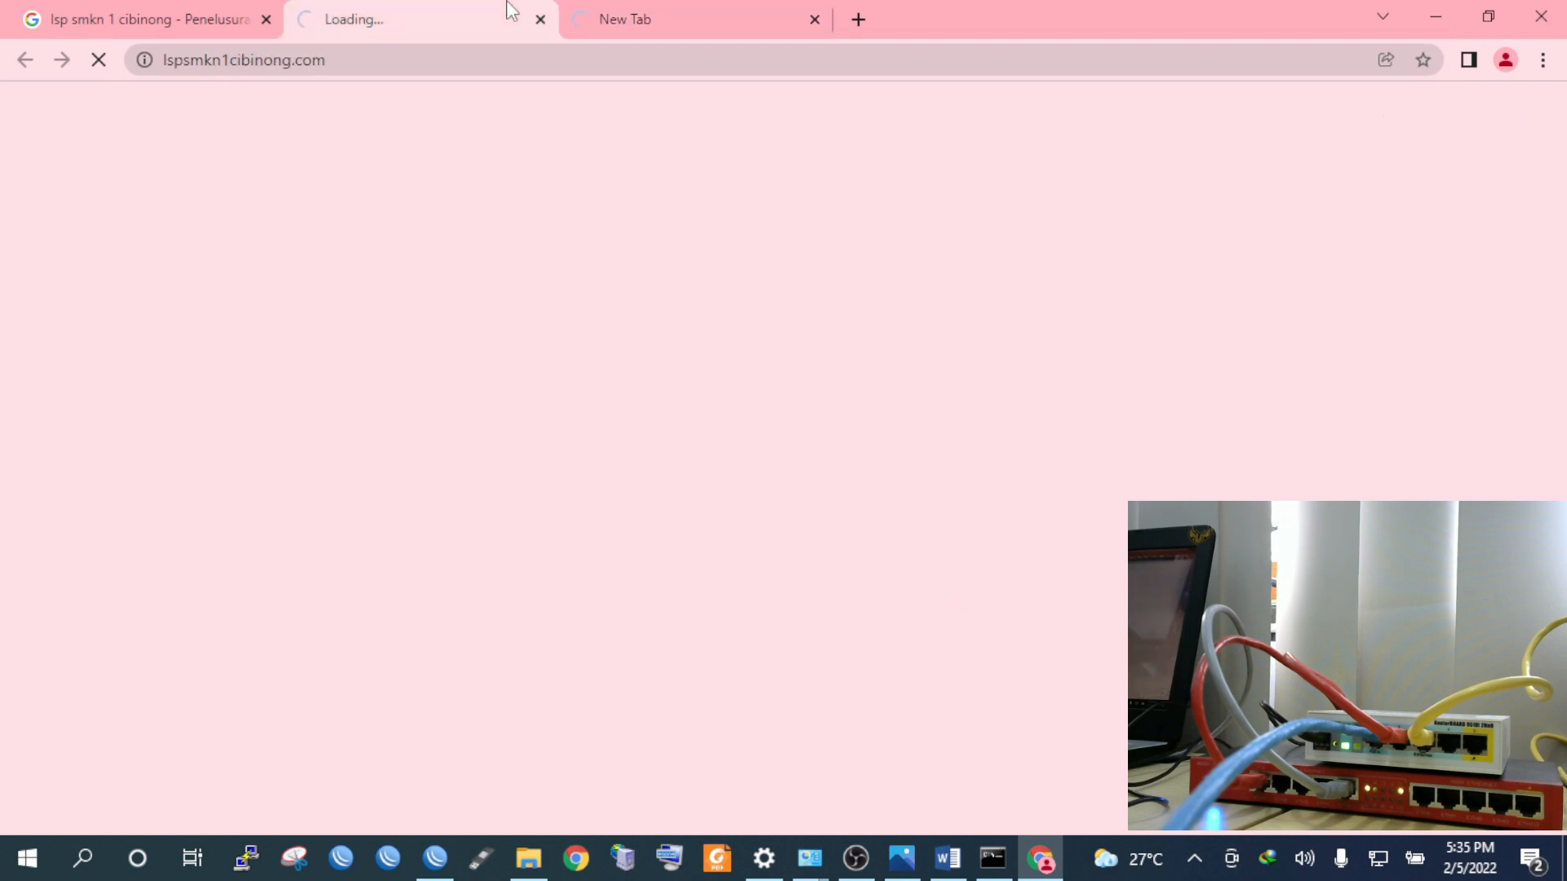
pyautogui.click(651, 11)
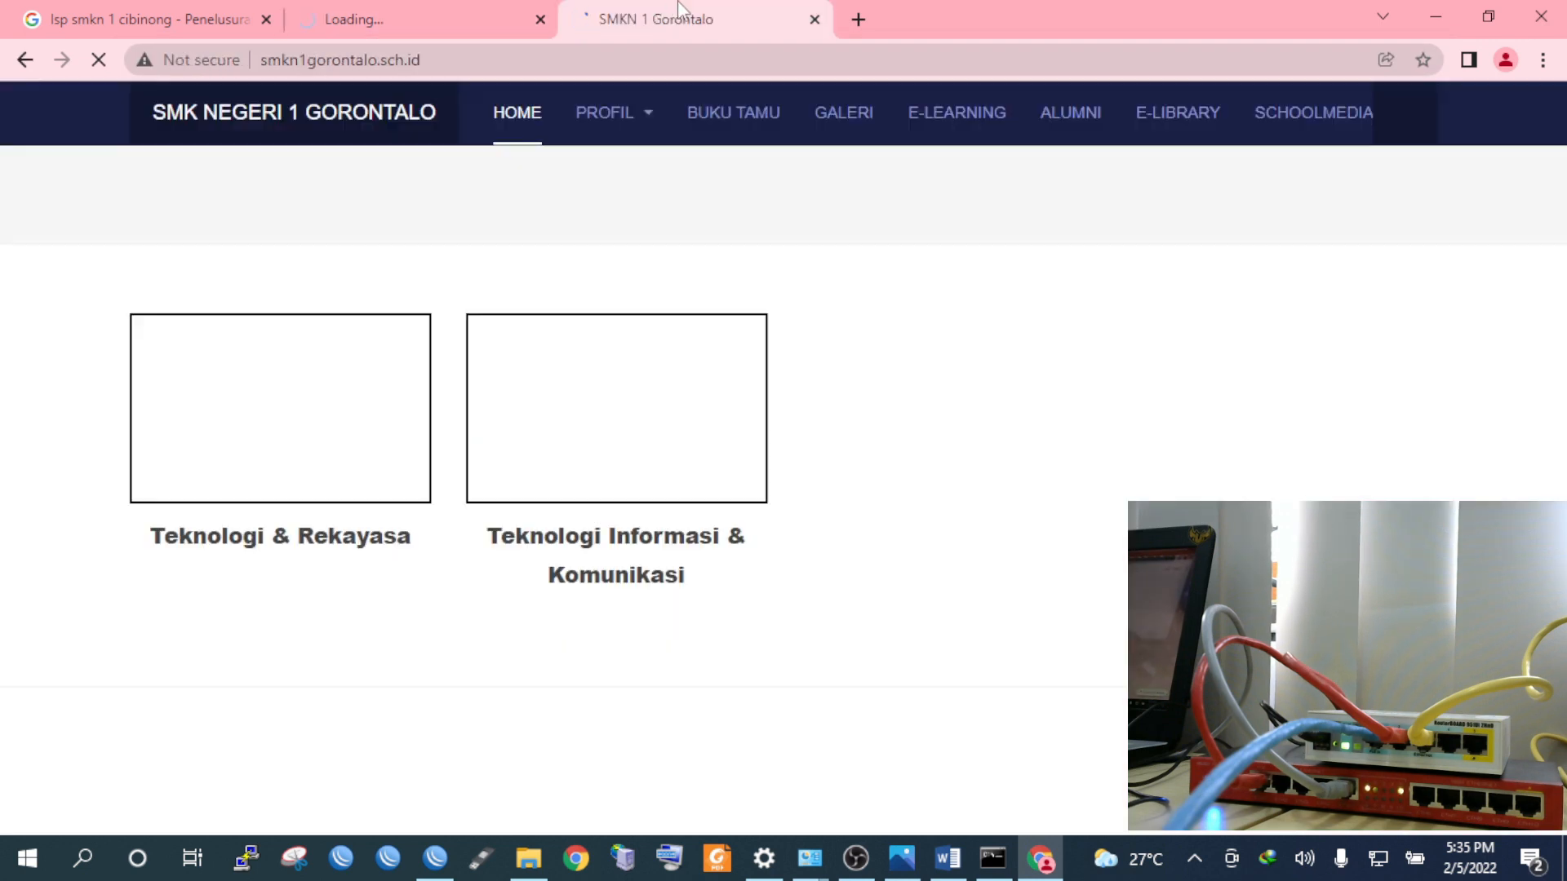
pyautogui.click(860, 19)
pyautogui.write('y')
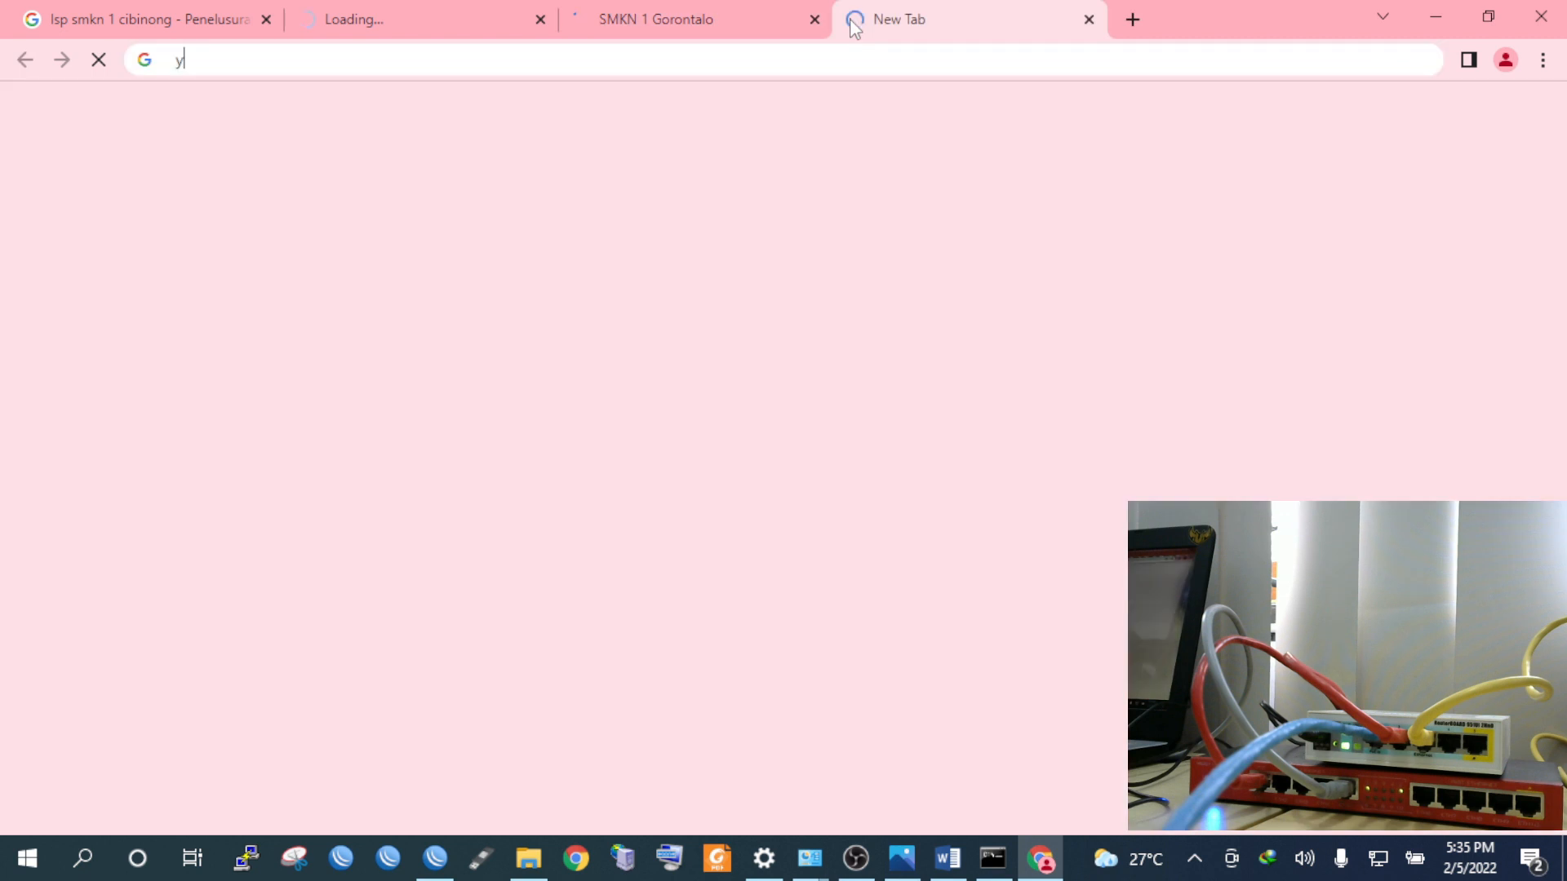
pyautogui.write('o')
pyautogui.click(1089, 19)
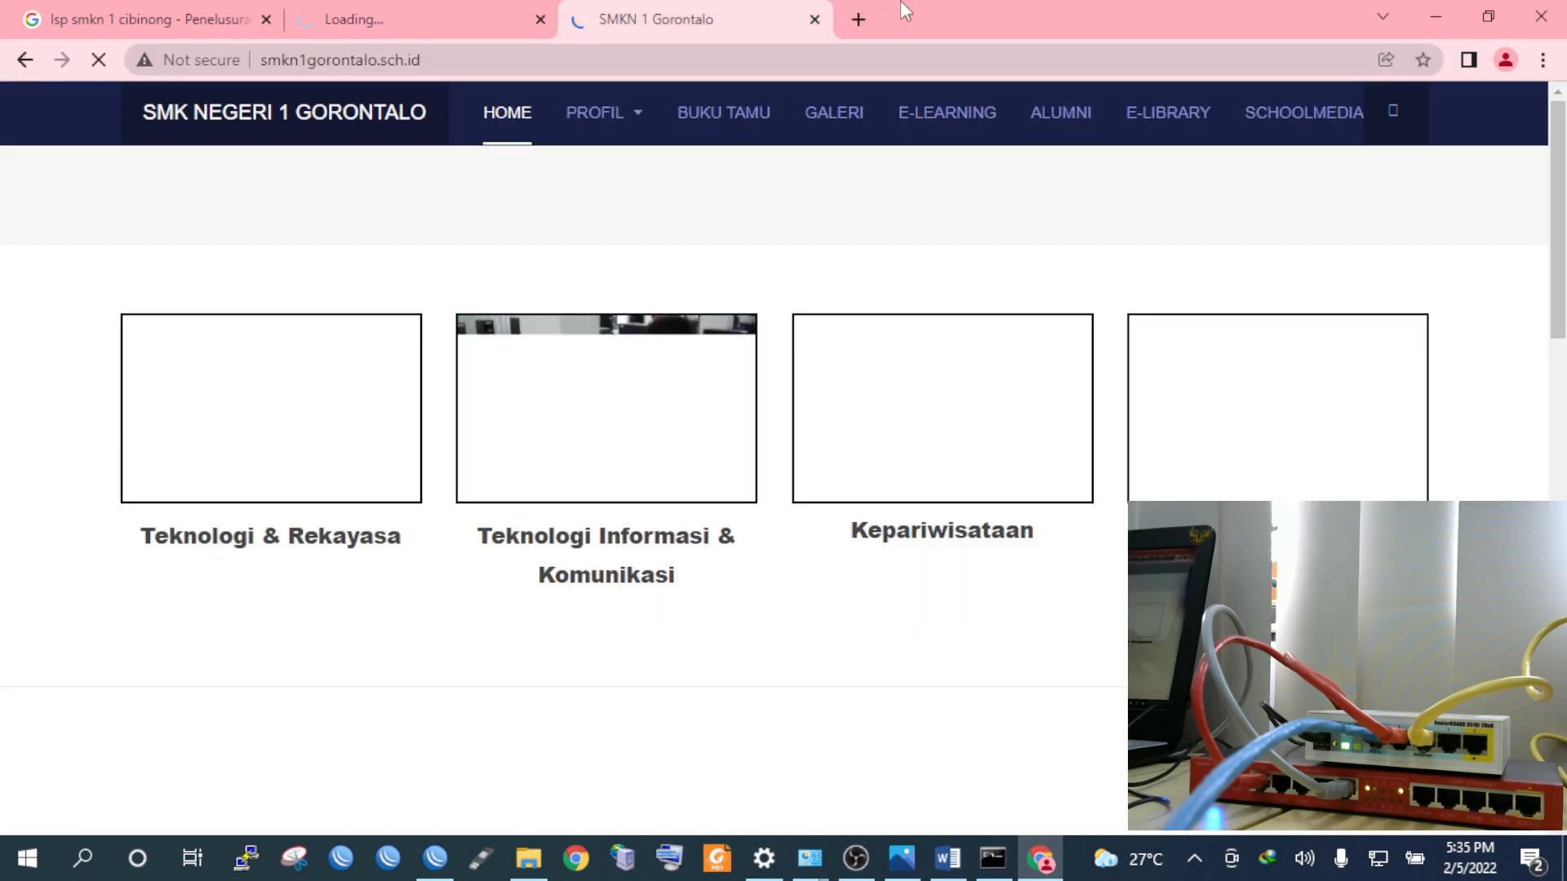
pyautogui.click(503, 9)
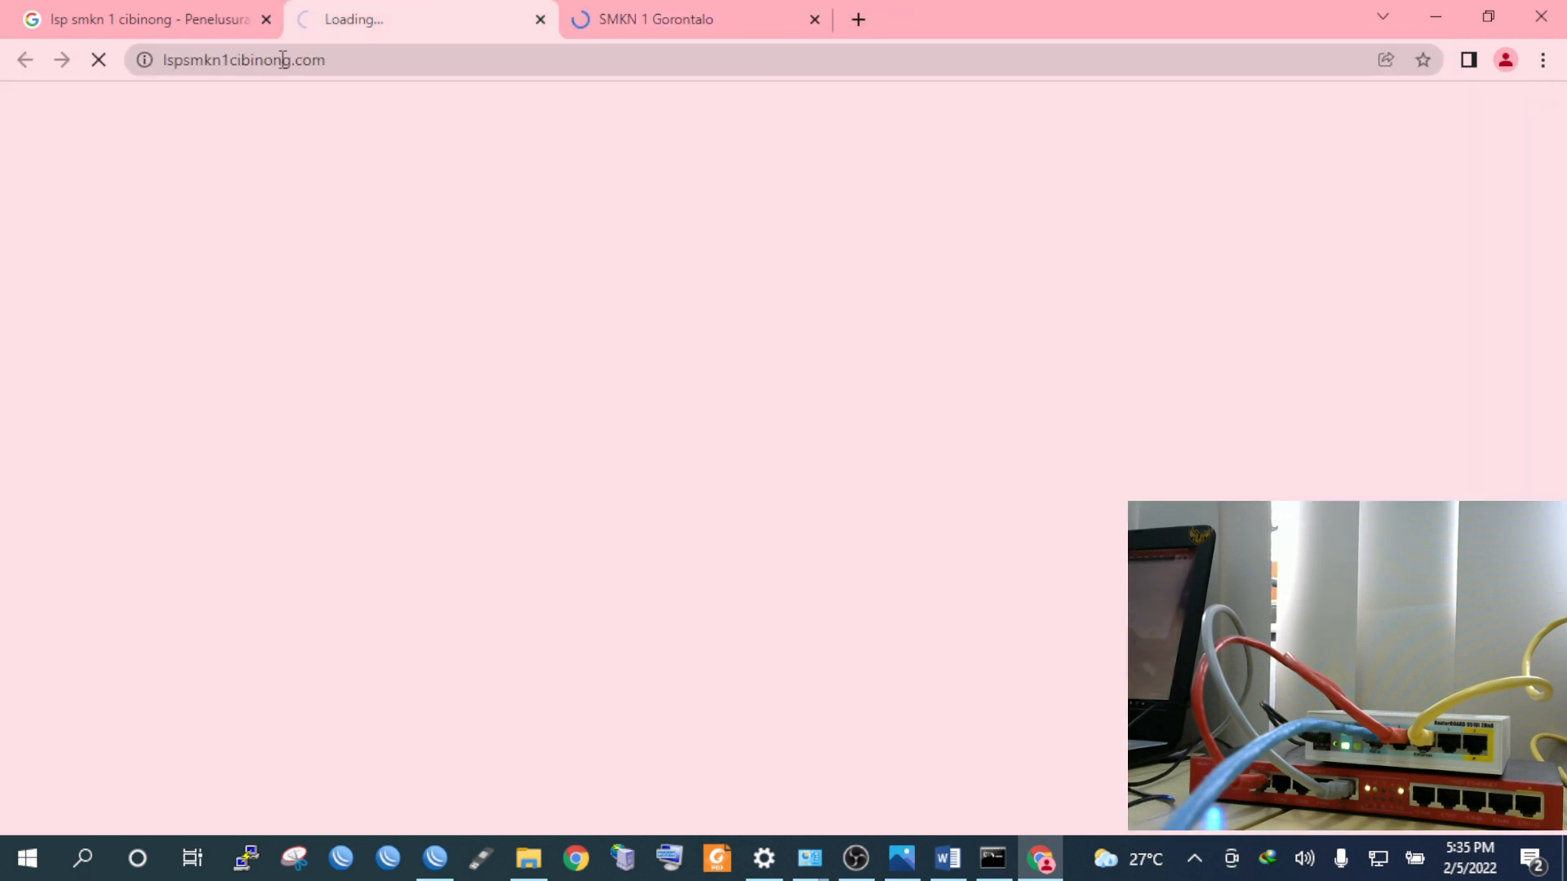
pyautogui.click(722, 7)
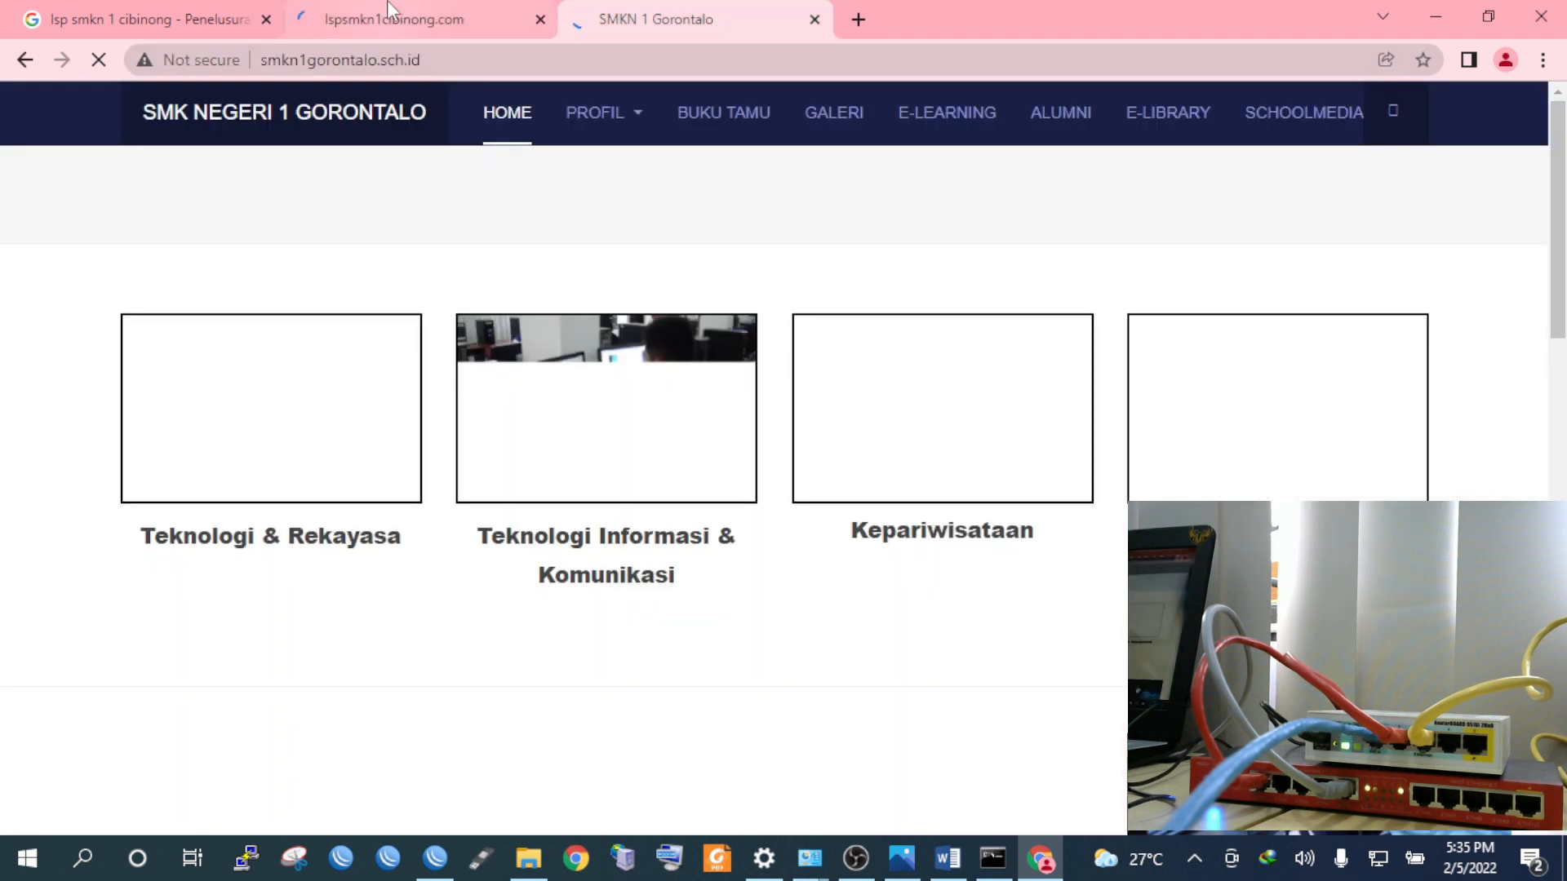
pyautogui.click(392, 10)
pyautogui.click(708, 16)
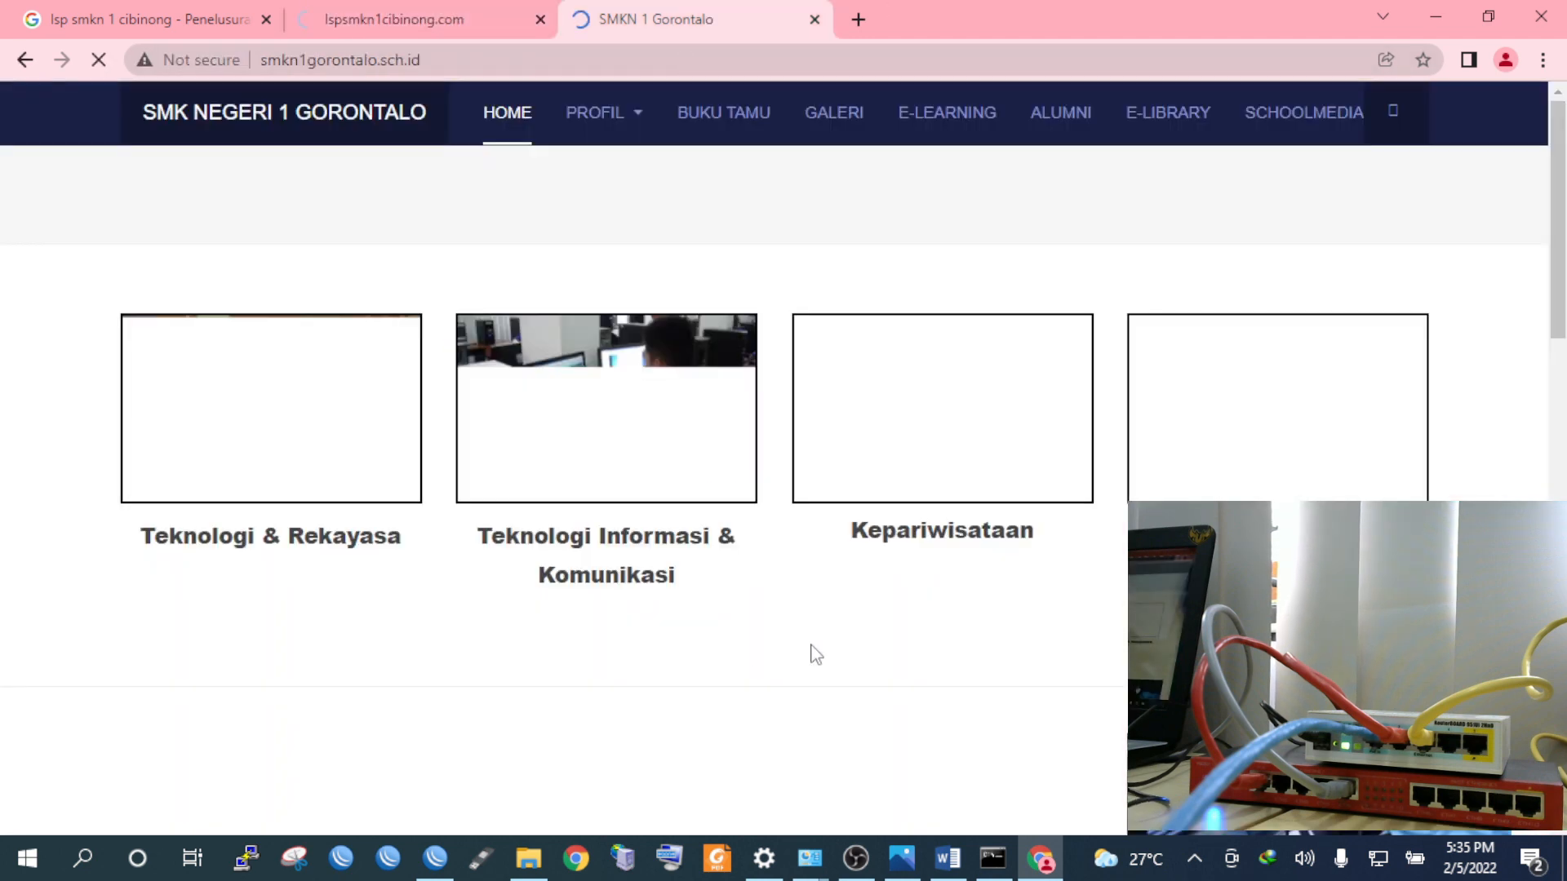
pyautogui.hotkey('ctrl', 'shift', 'Tab')
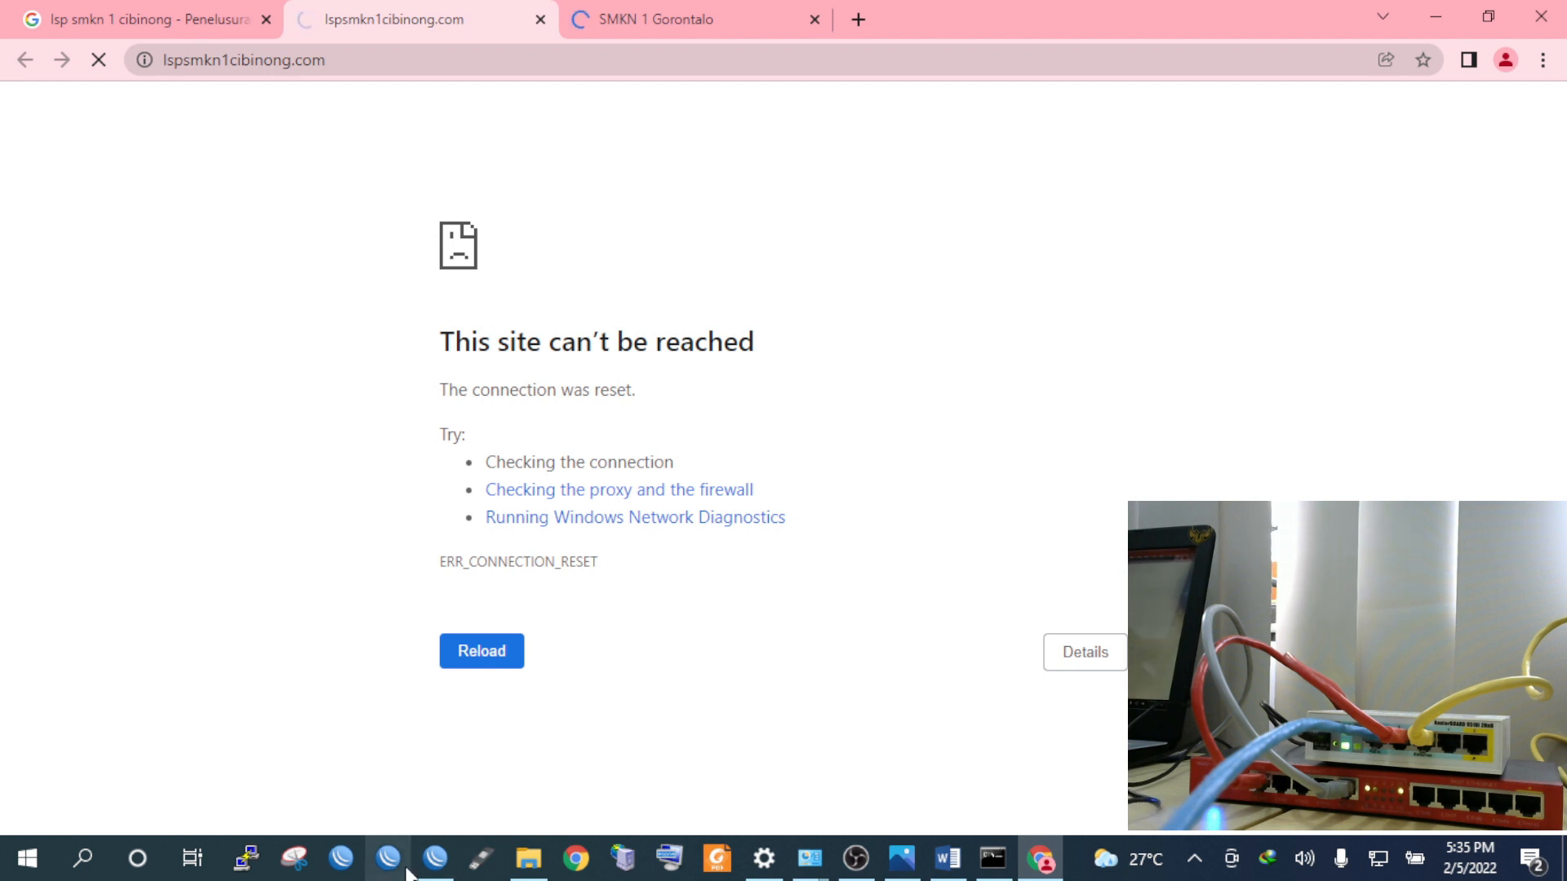
# Disable the 'blokir alamat situs' firewall rule and reload the LSP SMKN 1 Cibinong site
pyautogui.click(436, 870)
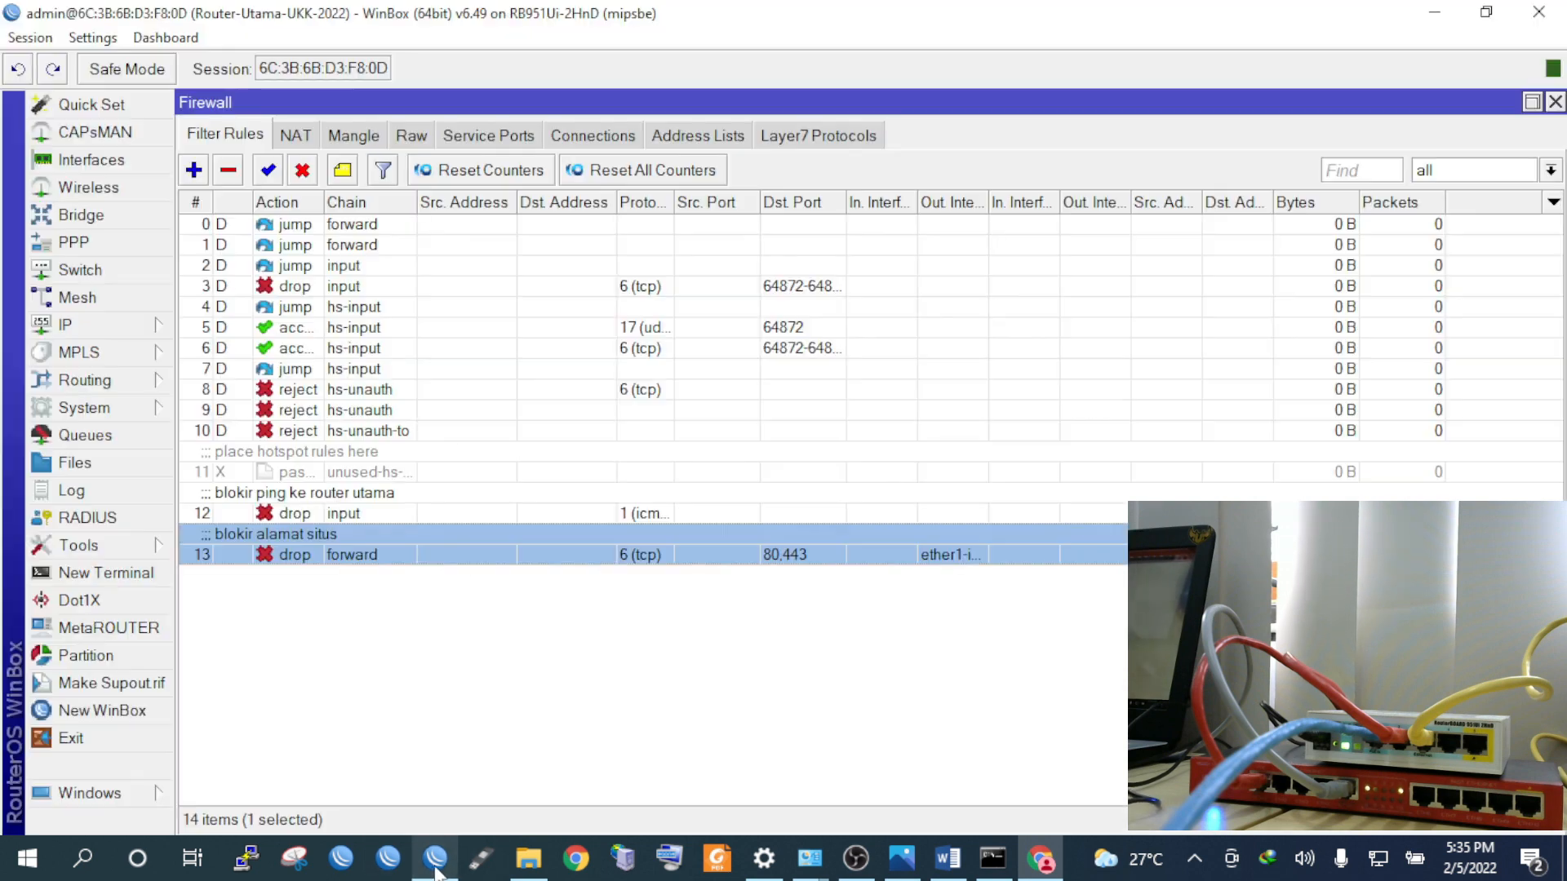
pyautogui.click(302, 172)
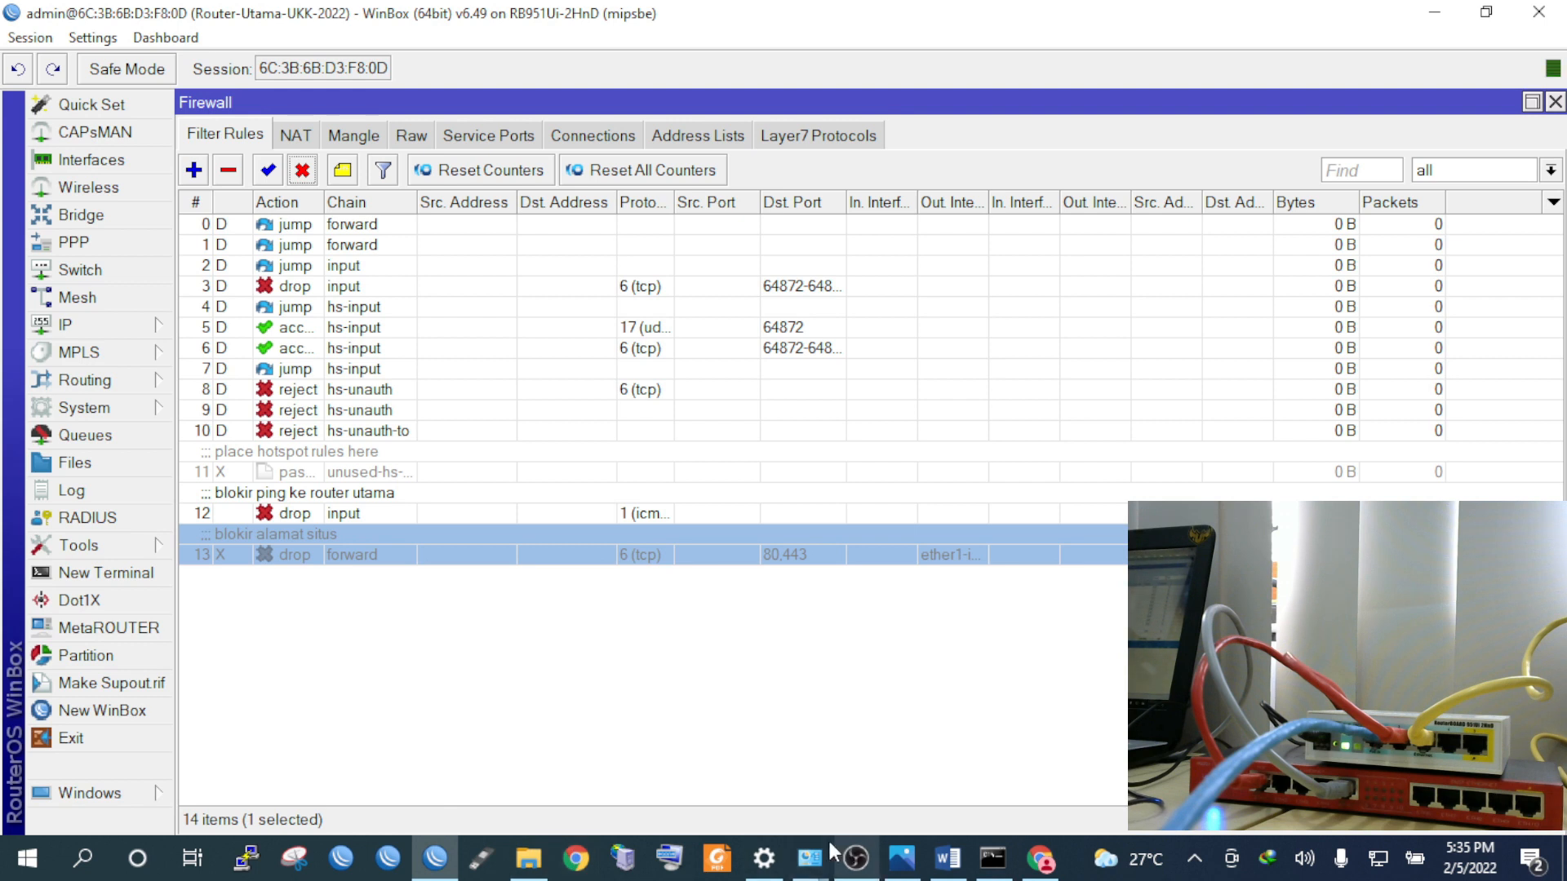
pyautogui.click(1053, 862)
pyautogui.rightClick(359, 13)
pyautogui.click(424, 153)
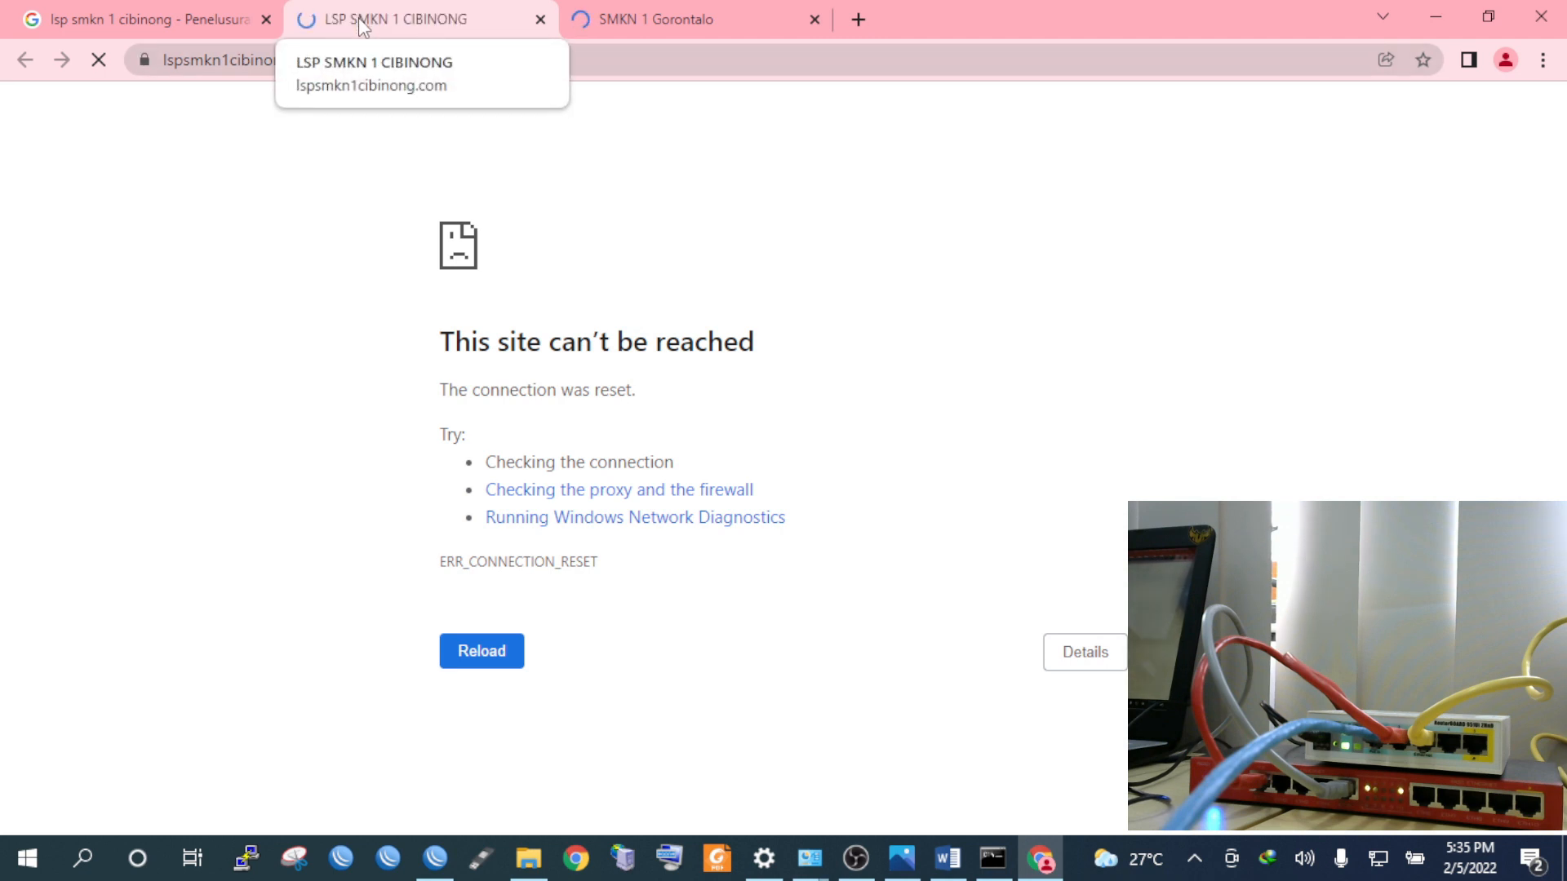
pyautogui.scroll(-6, 471, 292)
pyautogui.scroll(-1, 471, 291)
pyautogui.scroll(7, 472, 292)
pyautogui.scroll(-7, 472, 291)
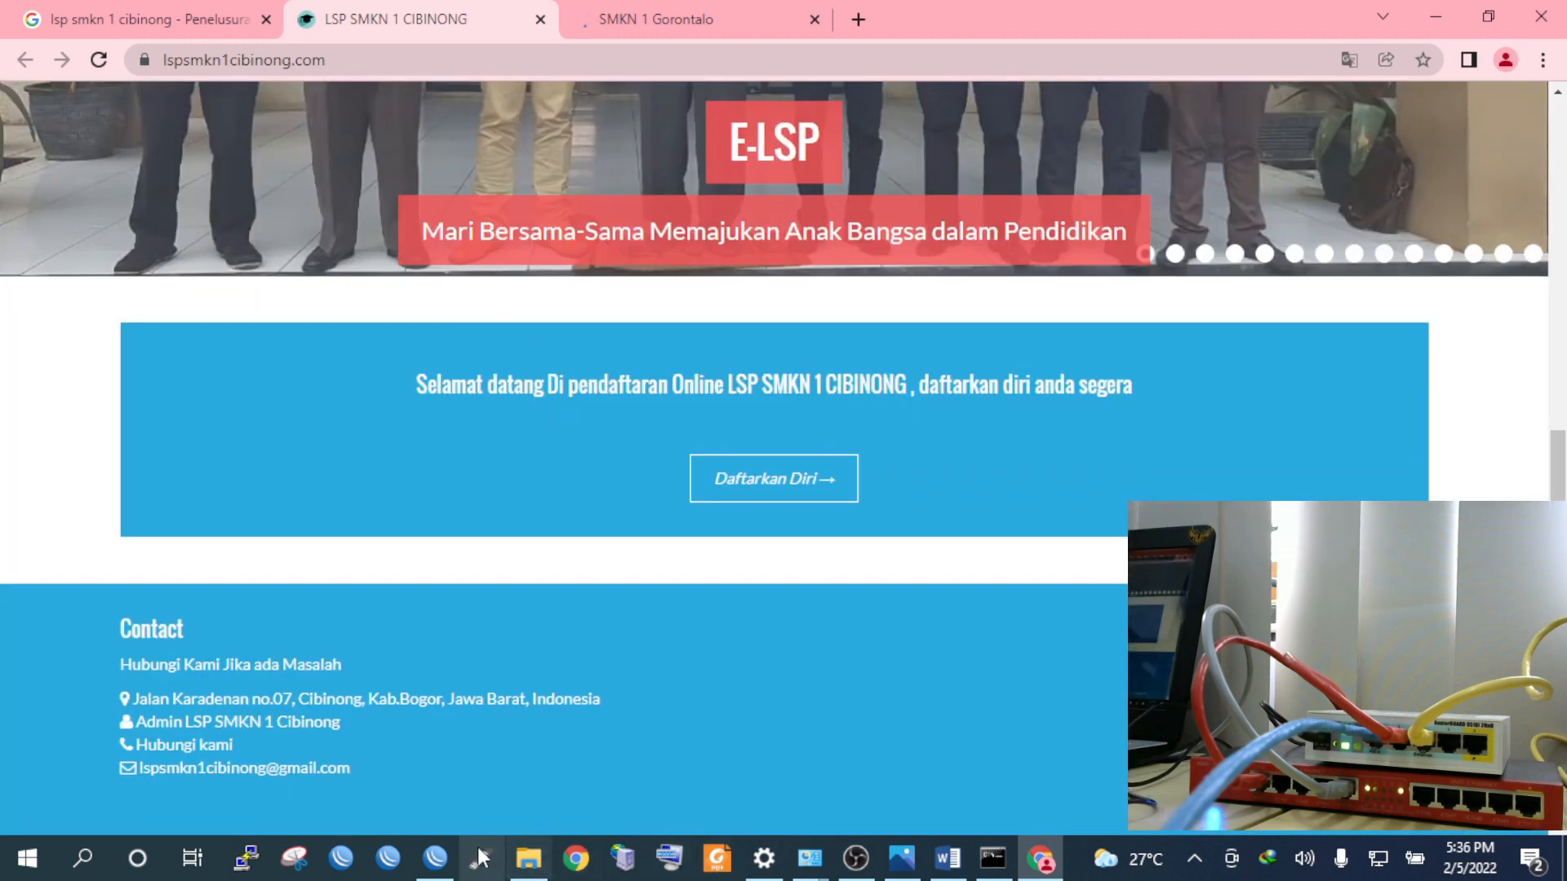
# Re-enable the site-blocking firewall rule and reload the LSP site page
pyautogui.click(435, 857)
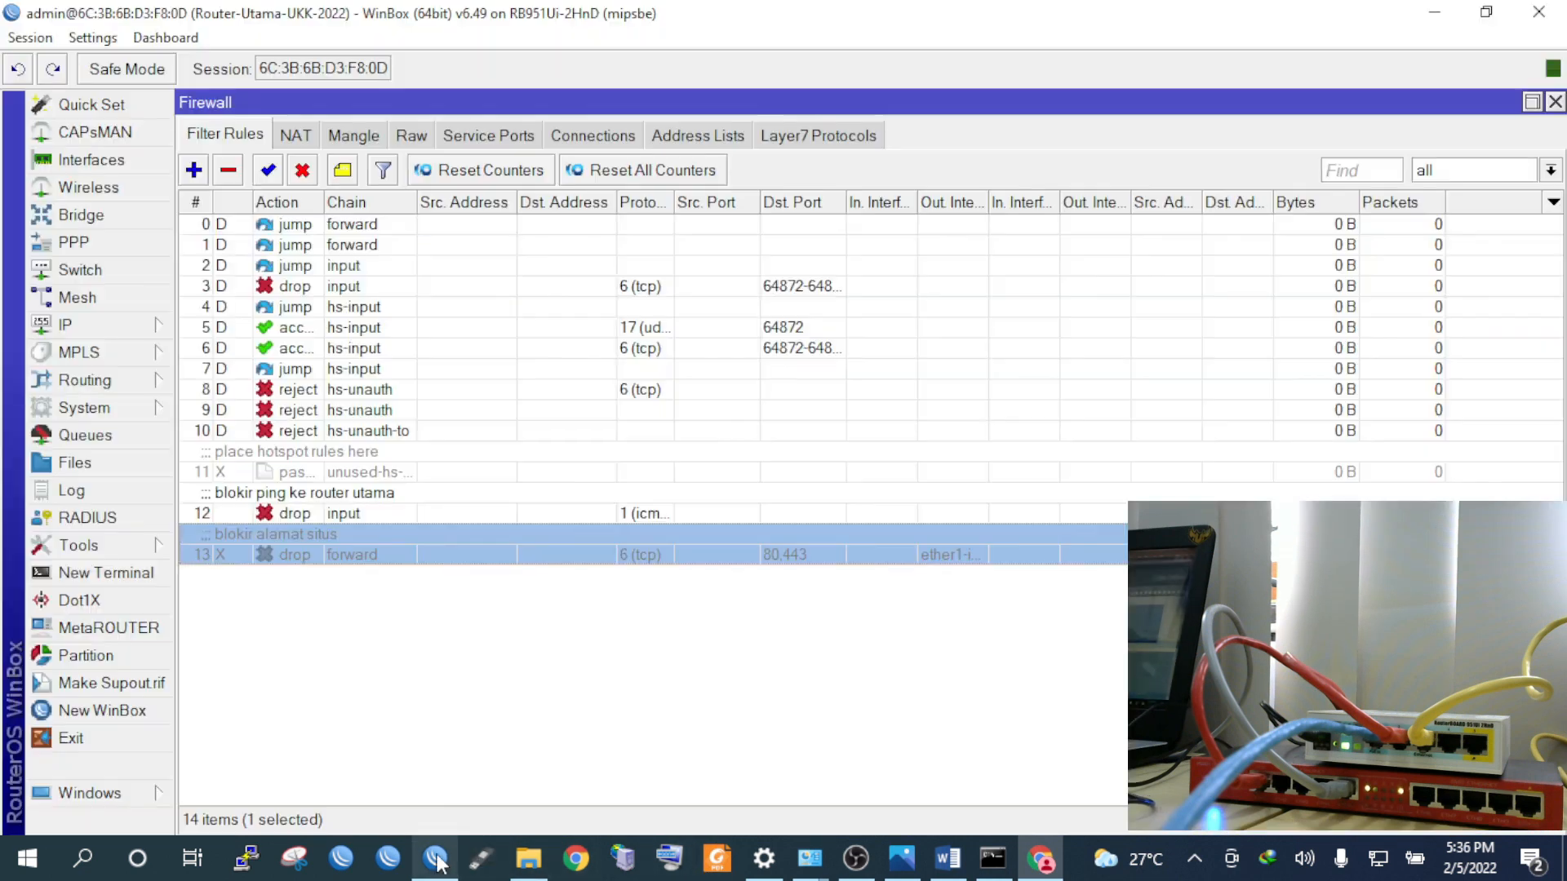
pyautogui.click(276, 170)
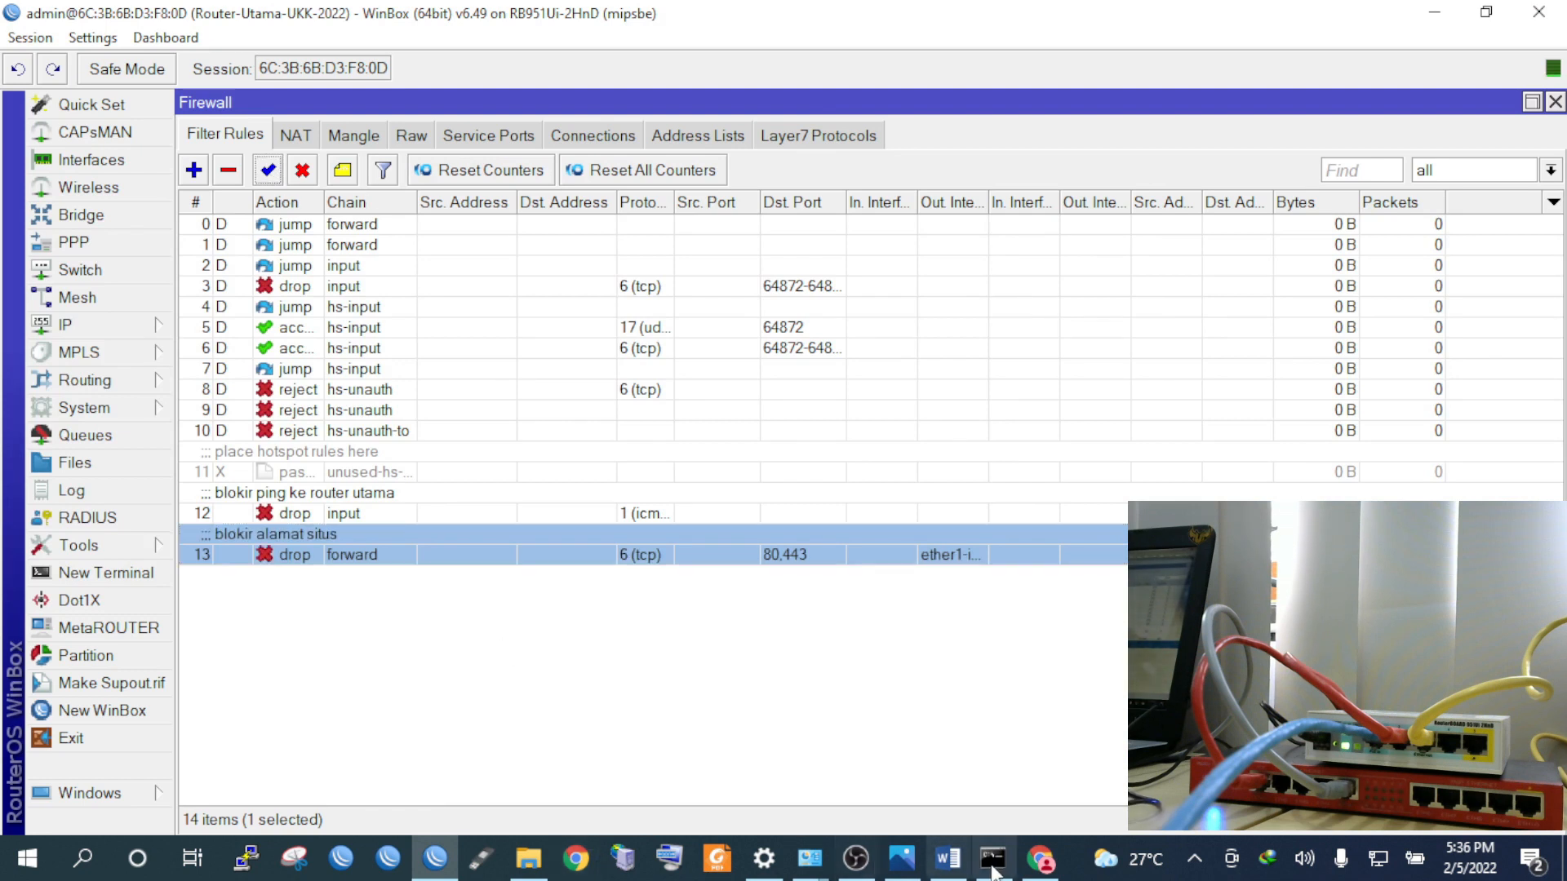
pyautogui.click(1041, 859)
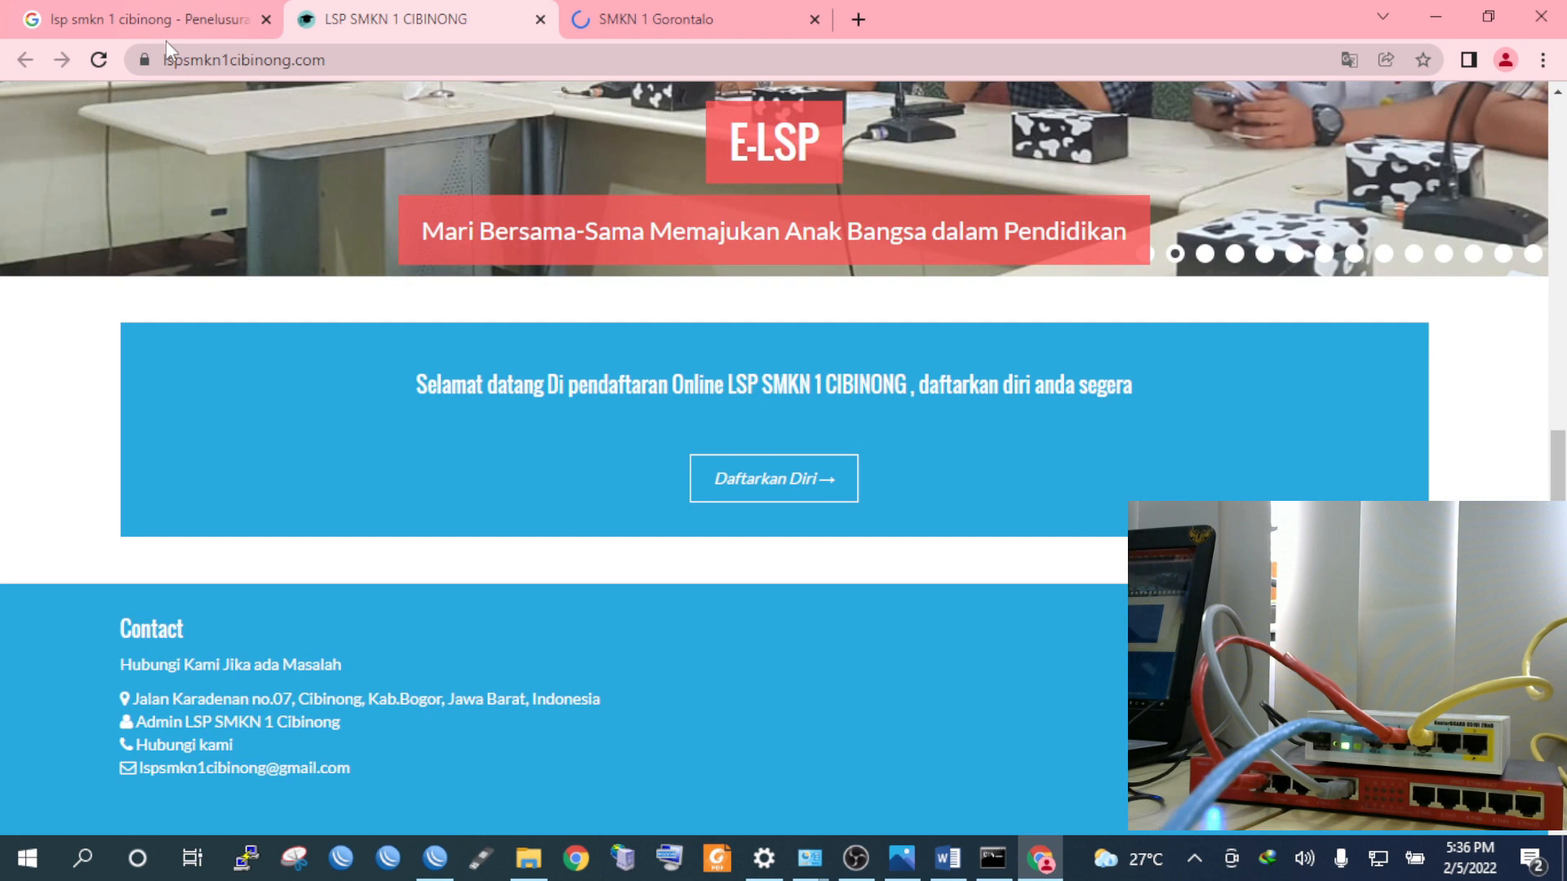
pyautogui.click(92, 70)
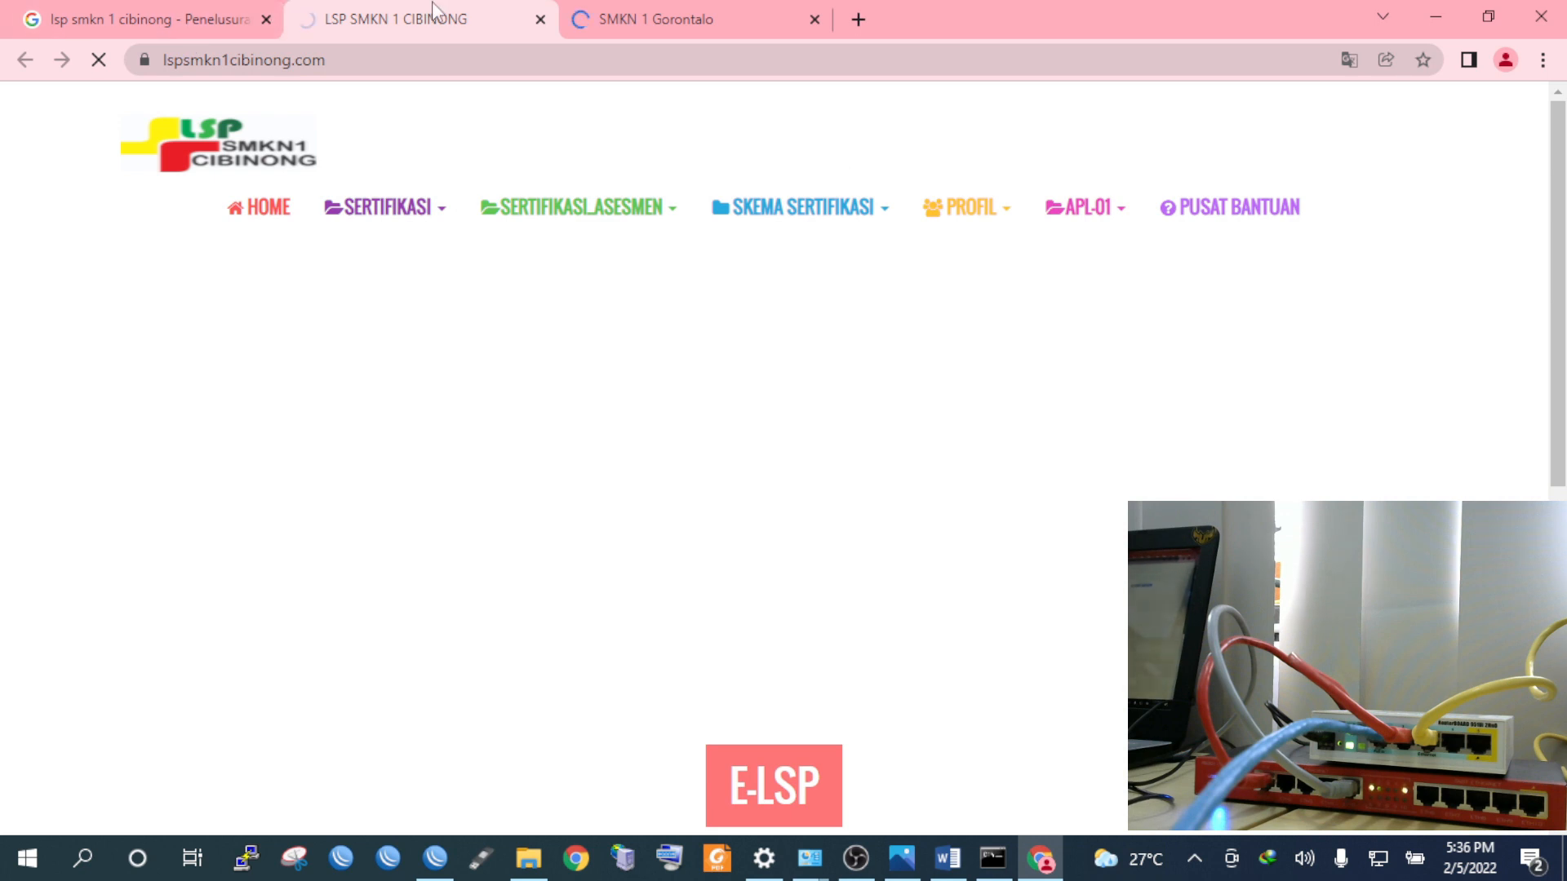
# Reload the lspsmkn1cibinong.com tab until it shows ERR_CONNECTION_RESET again
pyautogui.scroll(-2, 641, 239)
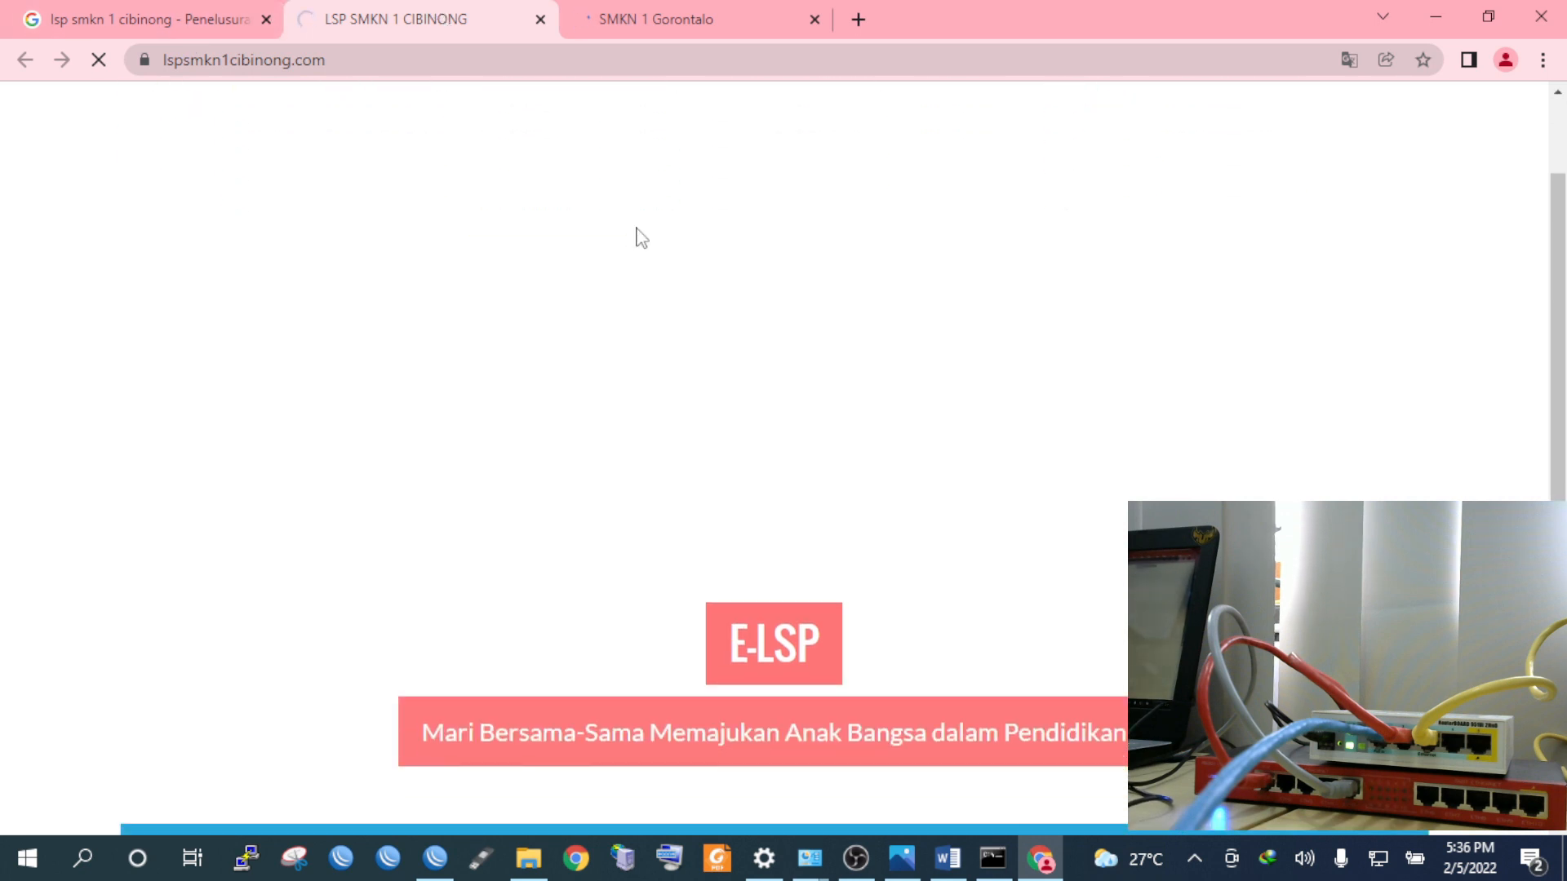
pyautogui.scroll(-5, 641, 237)
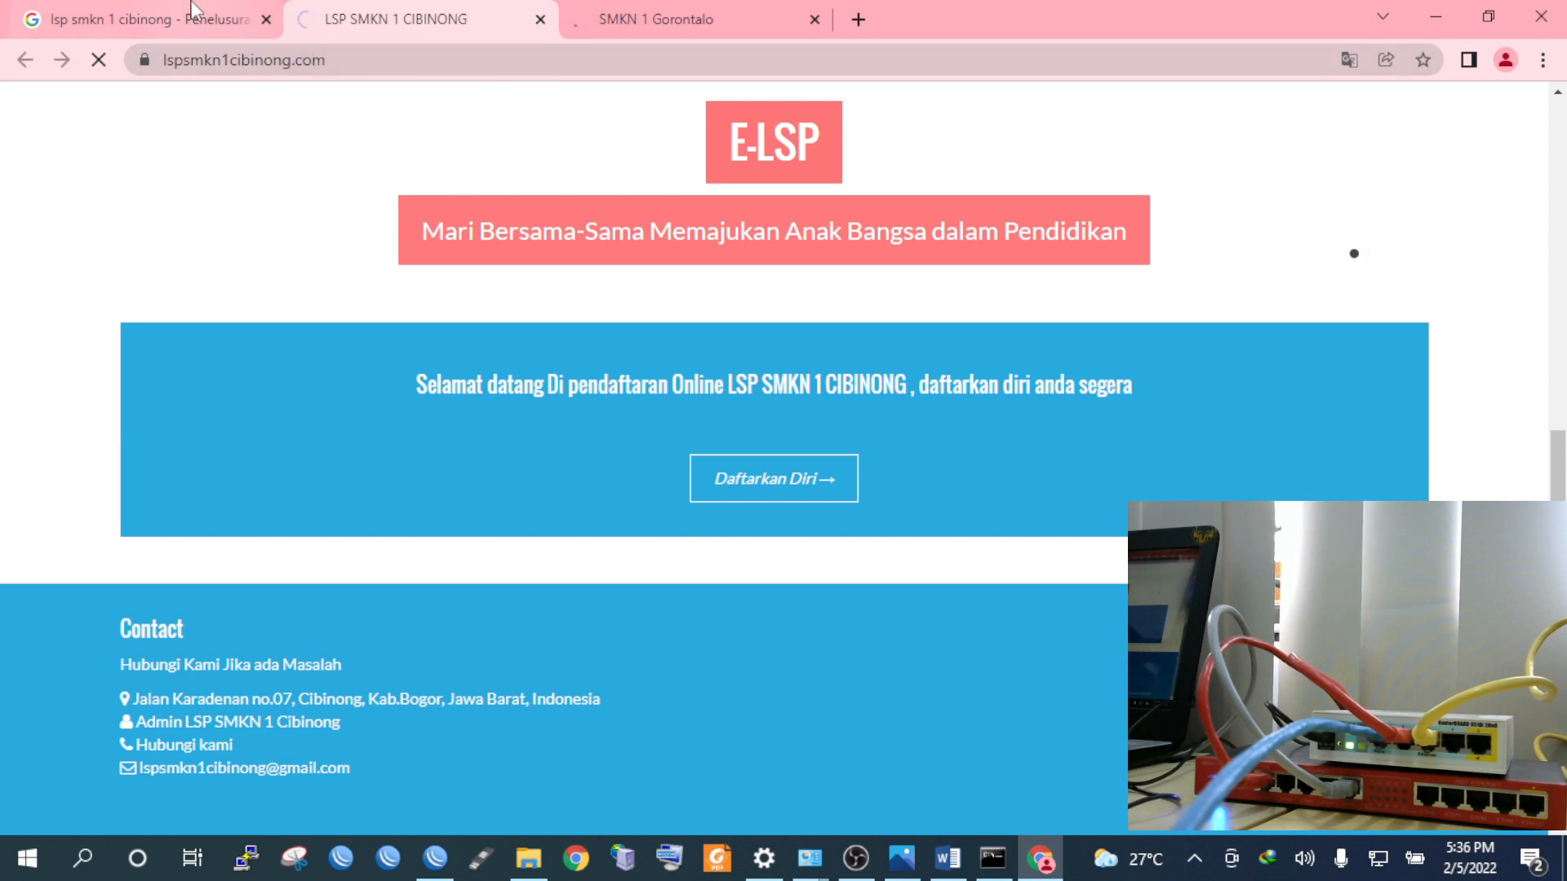
pyautogui.click(163, 19)
pyautogui.click(441, 18)
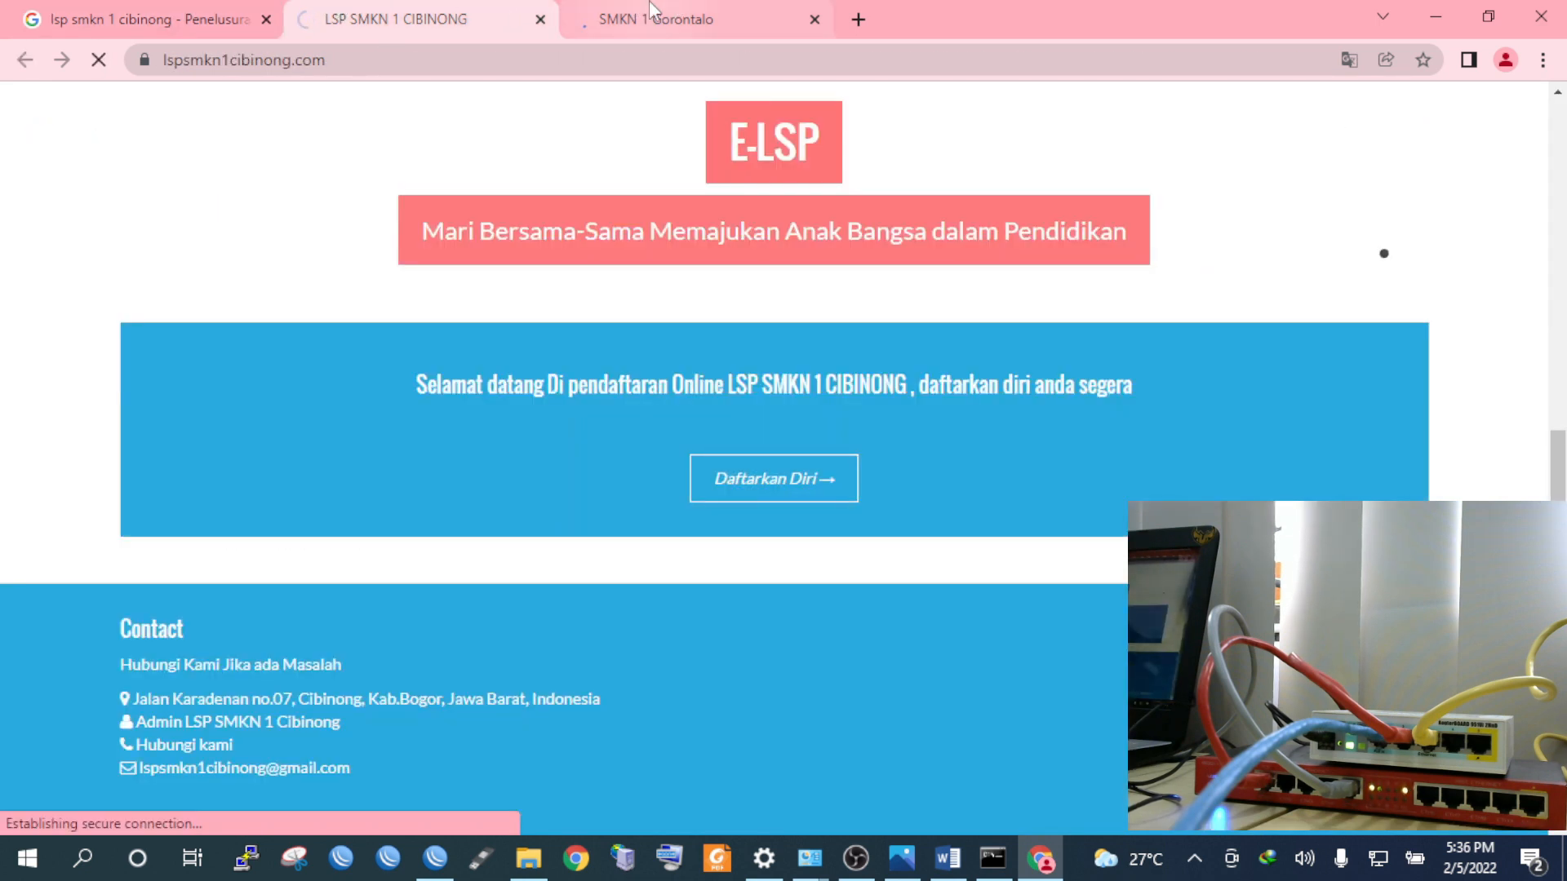
pyautogui.rightClick(364, 13)
pyautogui.click(412, 189)
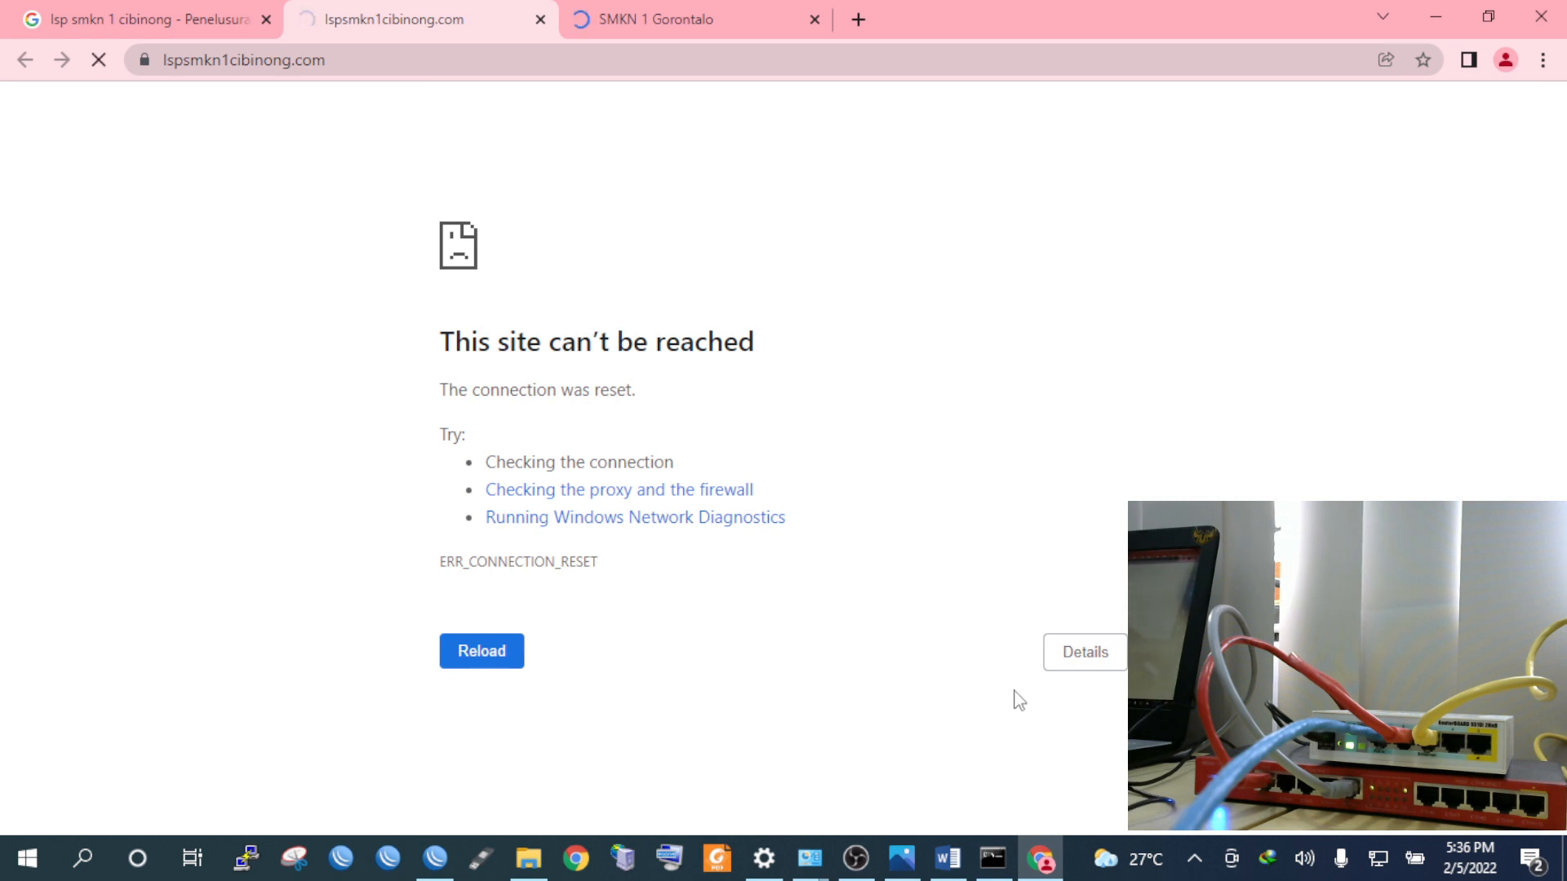
# Disable the wired Ethernet connection in Network Connections
pyautogui.moveTo(810, 858)
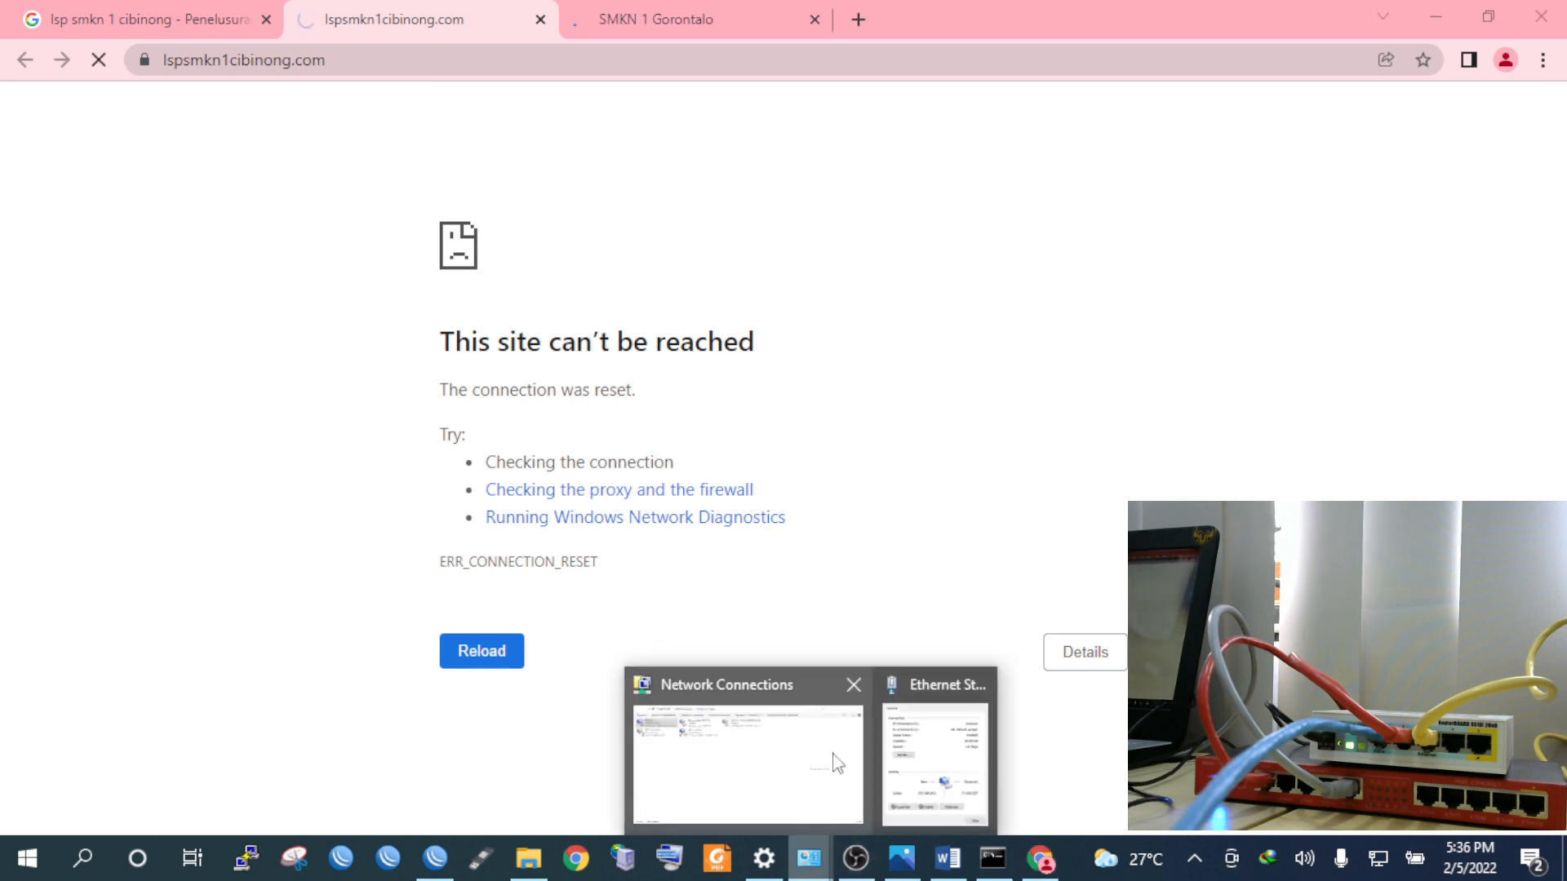
pyautogui.click(935, 753)
pyautogui.click(989, 215)
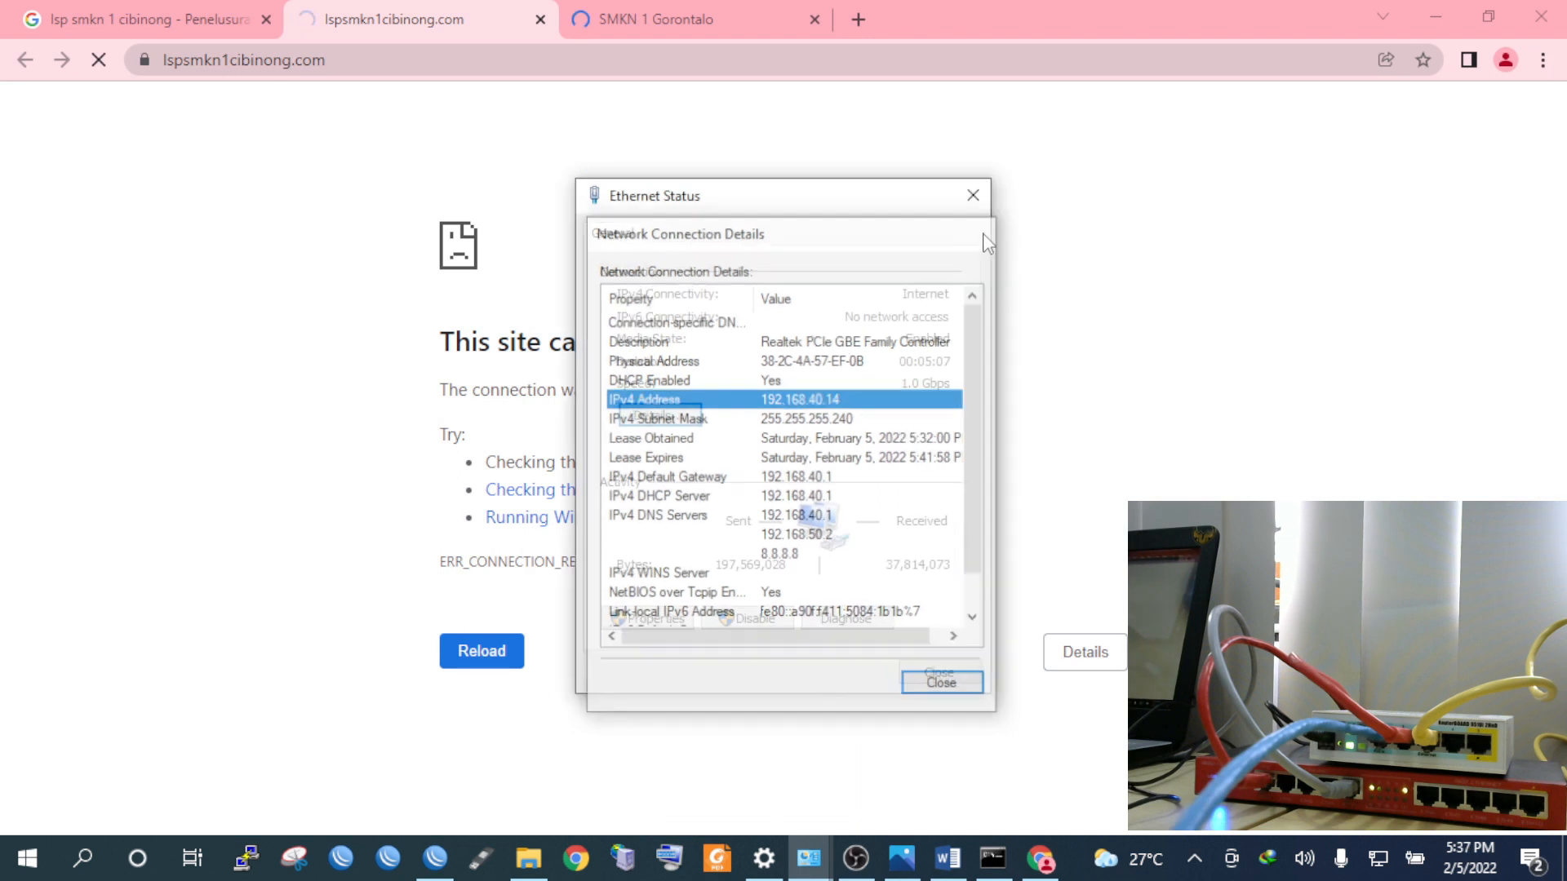
pyautogui.click(980, 207)
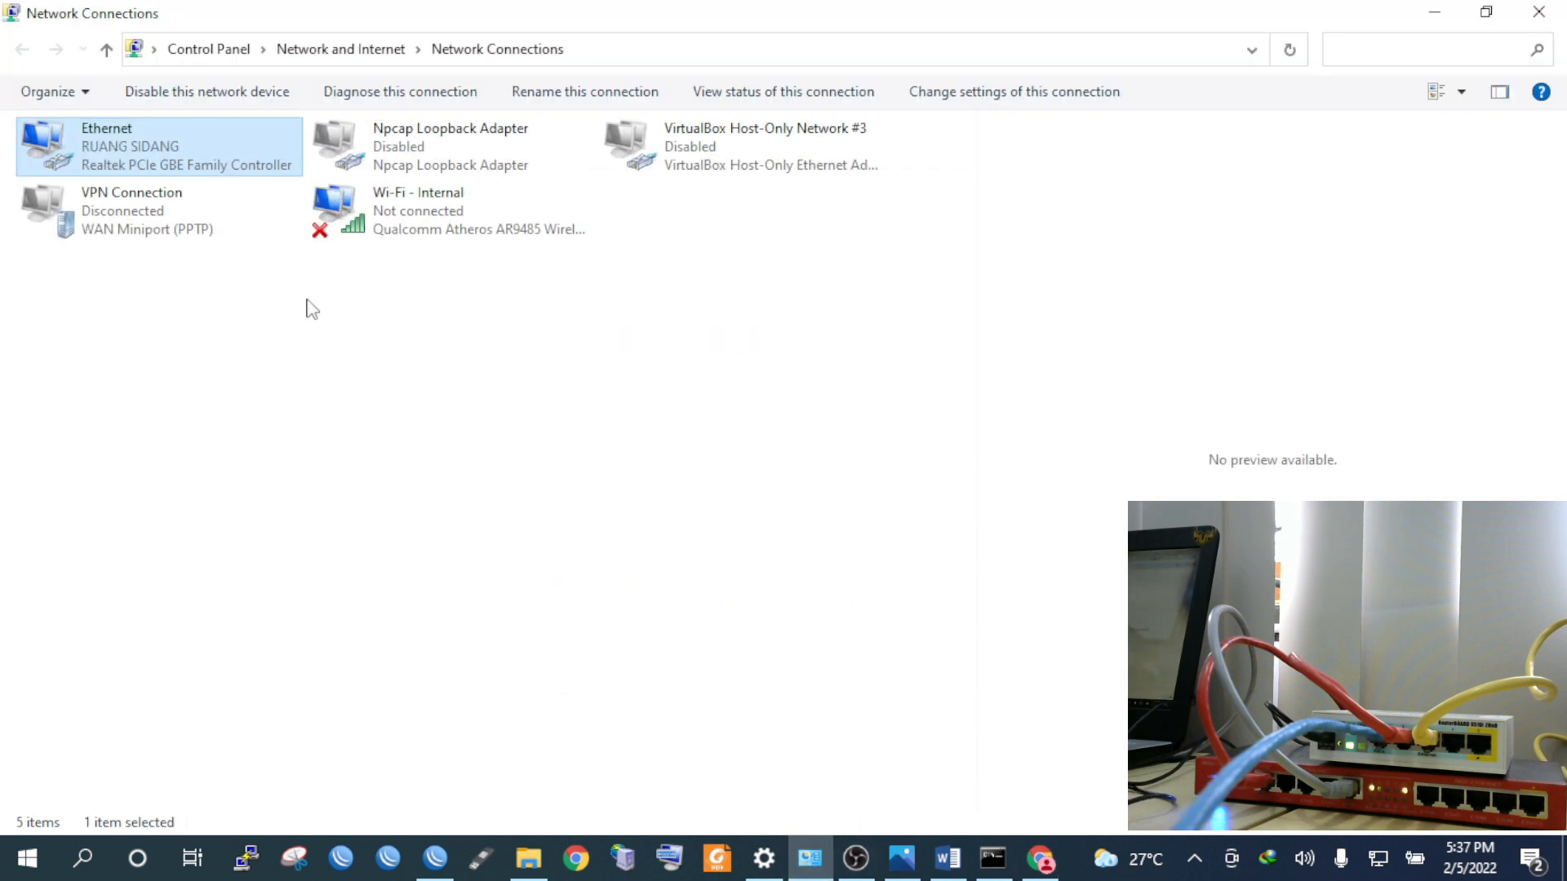
pyautogui.rightClick(164, 145)
pyautogui.press('Escape')
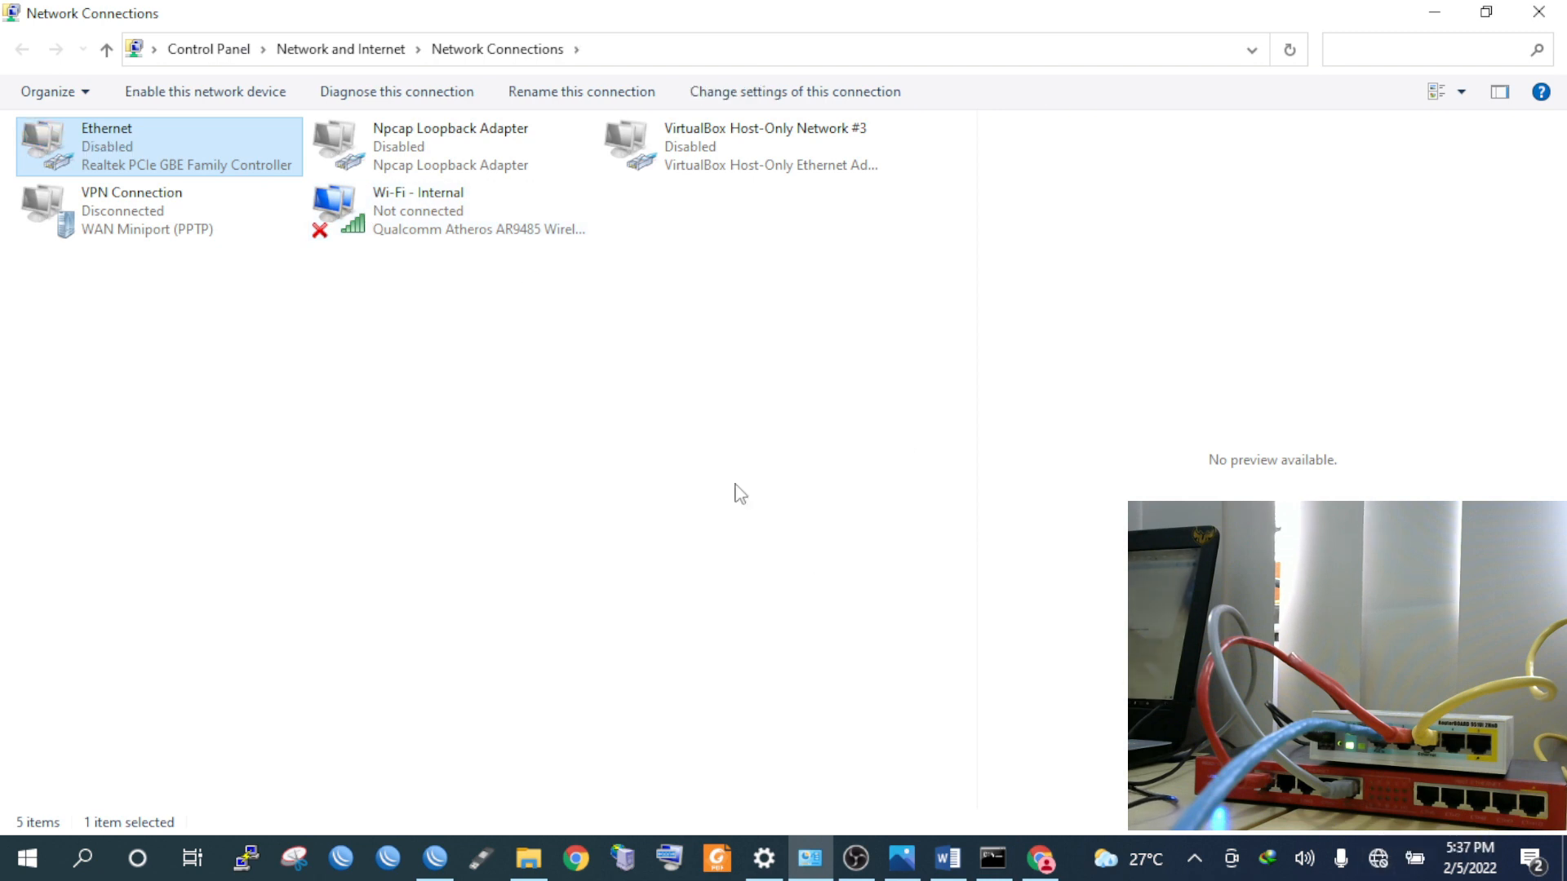
# Scroll the available Wi-Fi networks to find Hotspot@UKKTKJ2022
pyautogui.click(1379, 865)
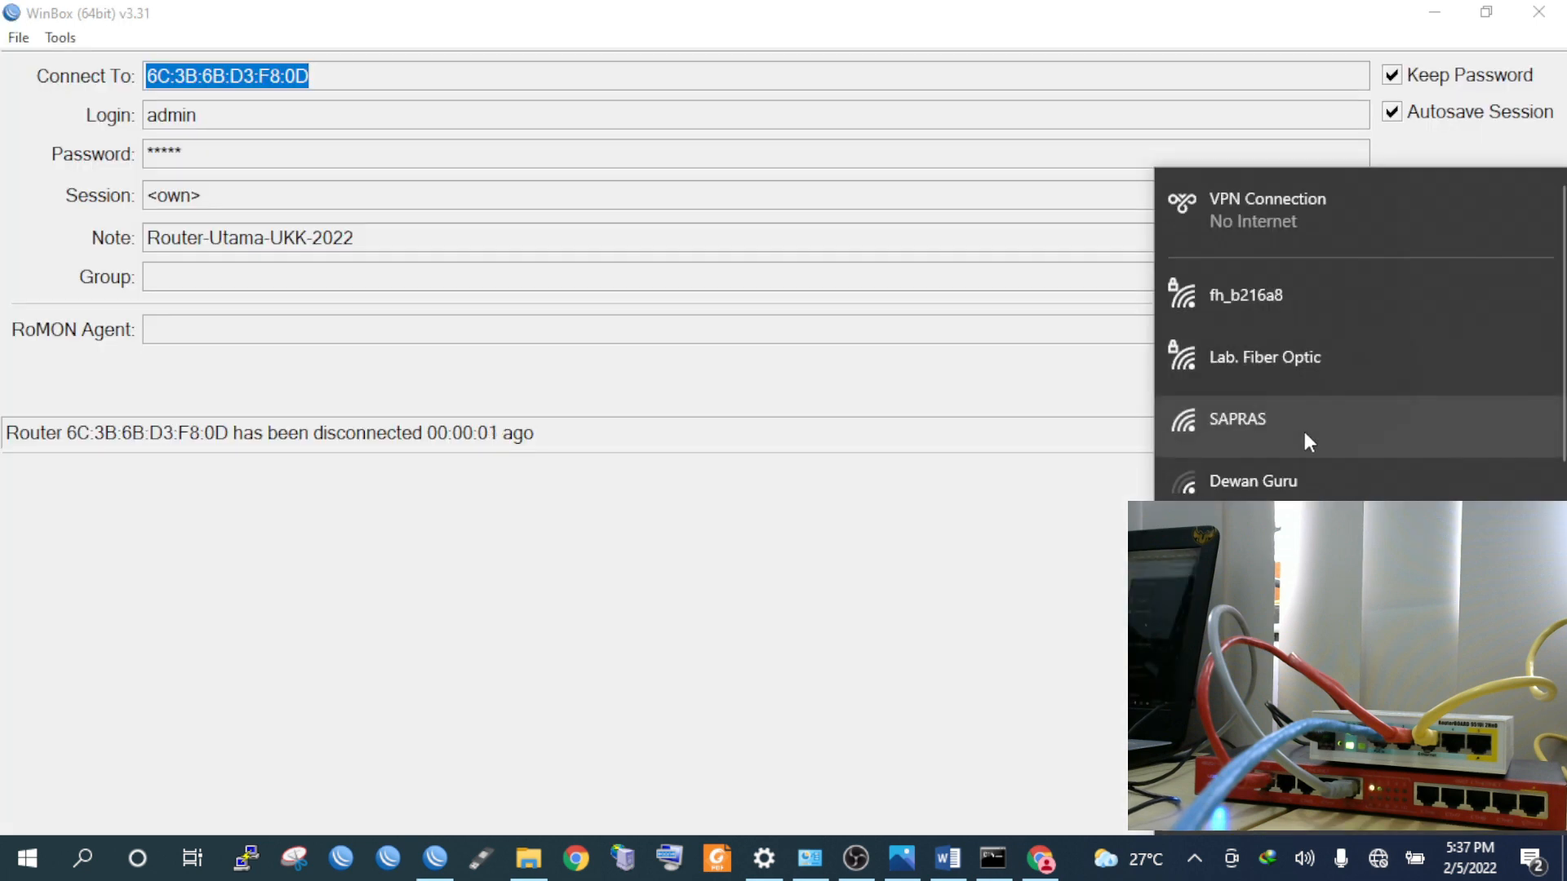
pyautogui.scroll(-6, 1303, 427)
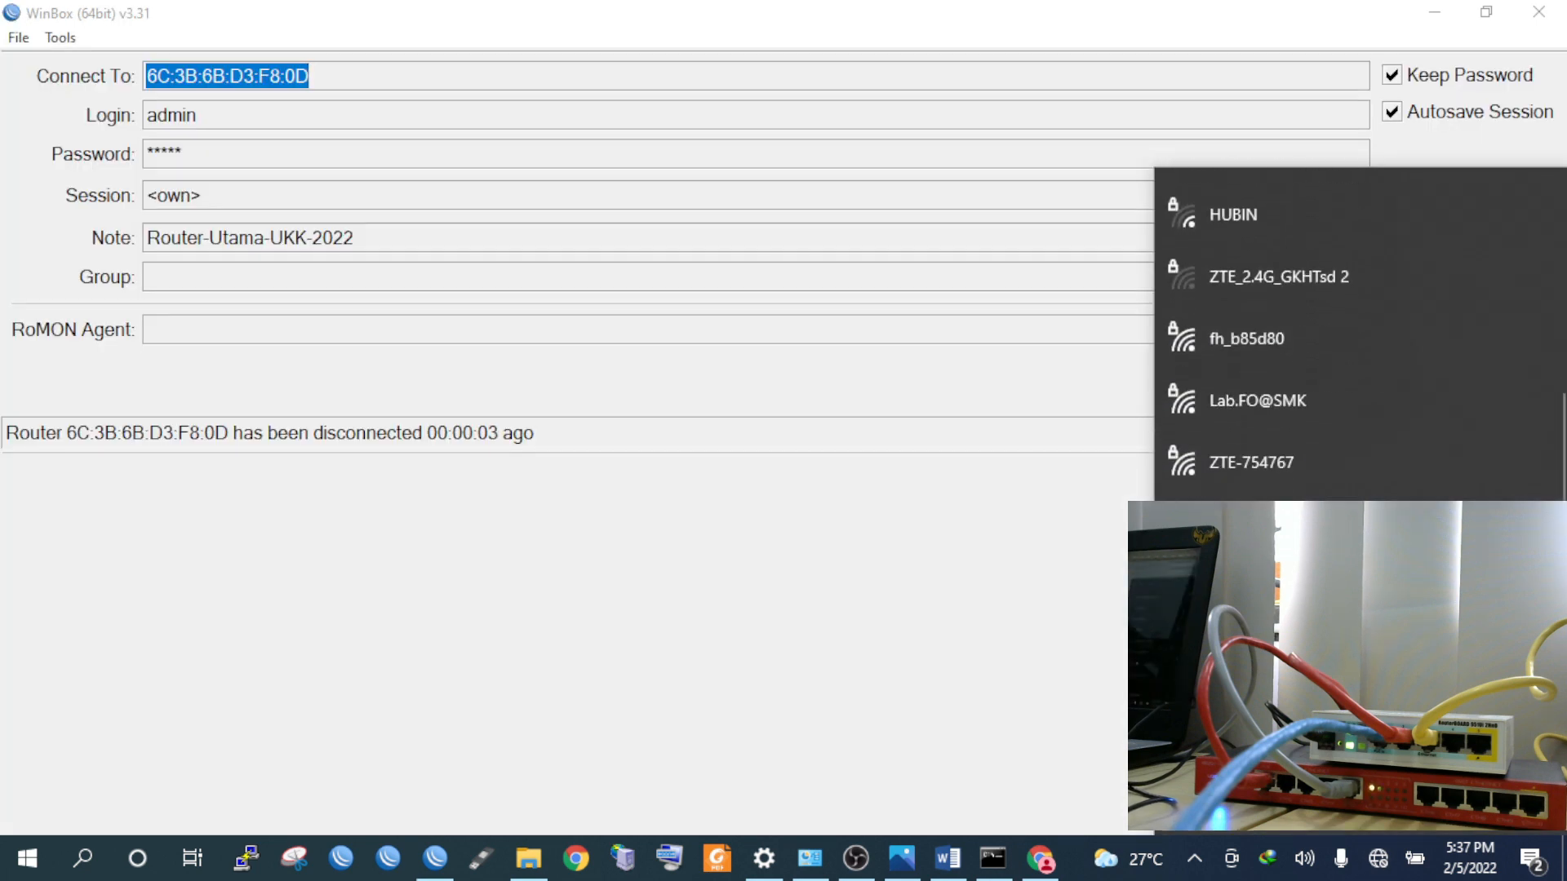
pyautogui.scroll(-1, 1347, 408)
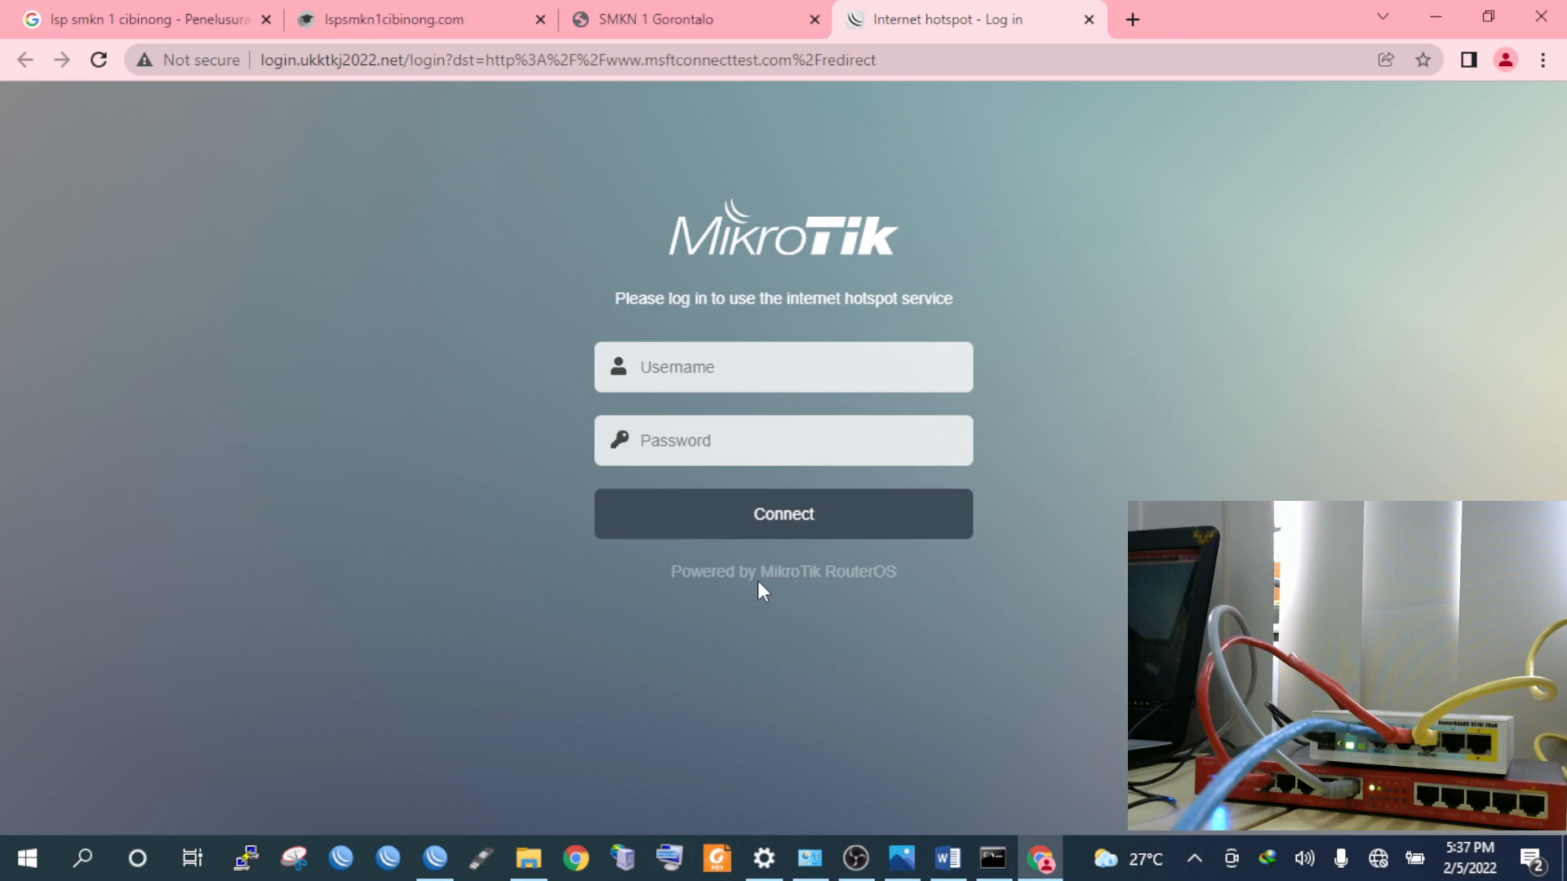
# Log in to the MikroTik hotspot with the guest account's username and password
pyautogui.click(683, 349)
pyautogui.write('tamu')
pyautogui.press('Tab')
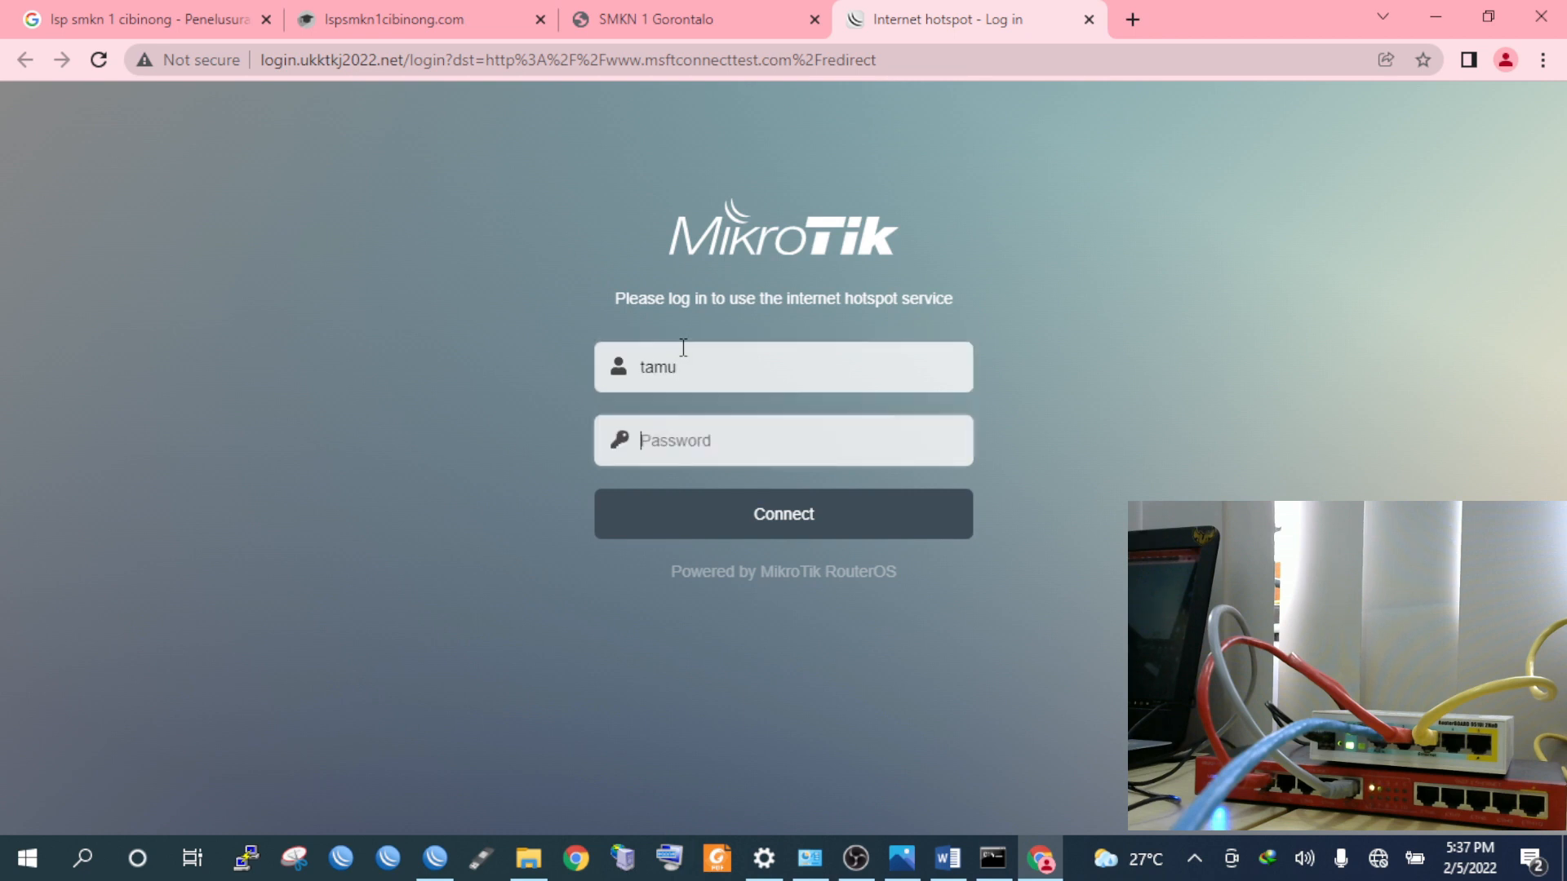
pyautogui.write('tamu')
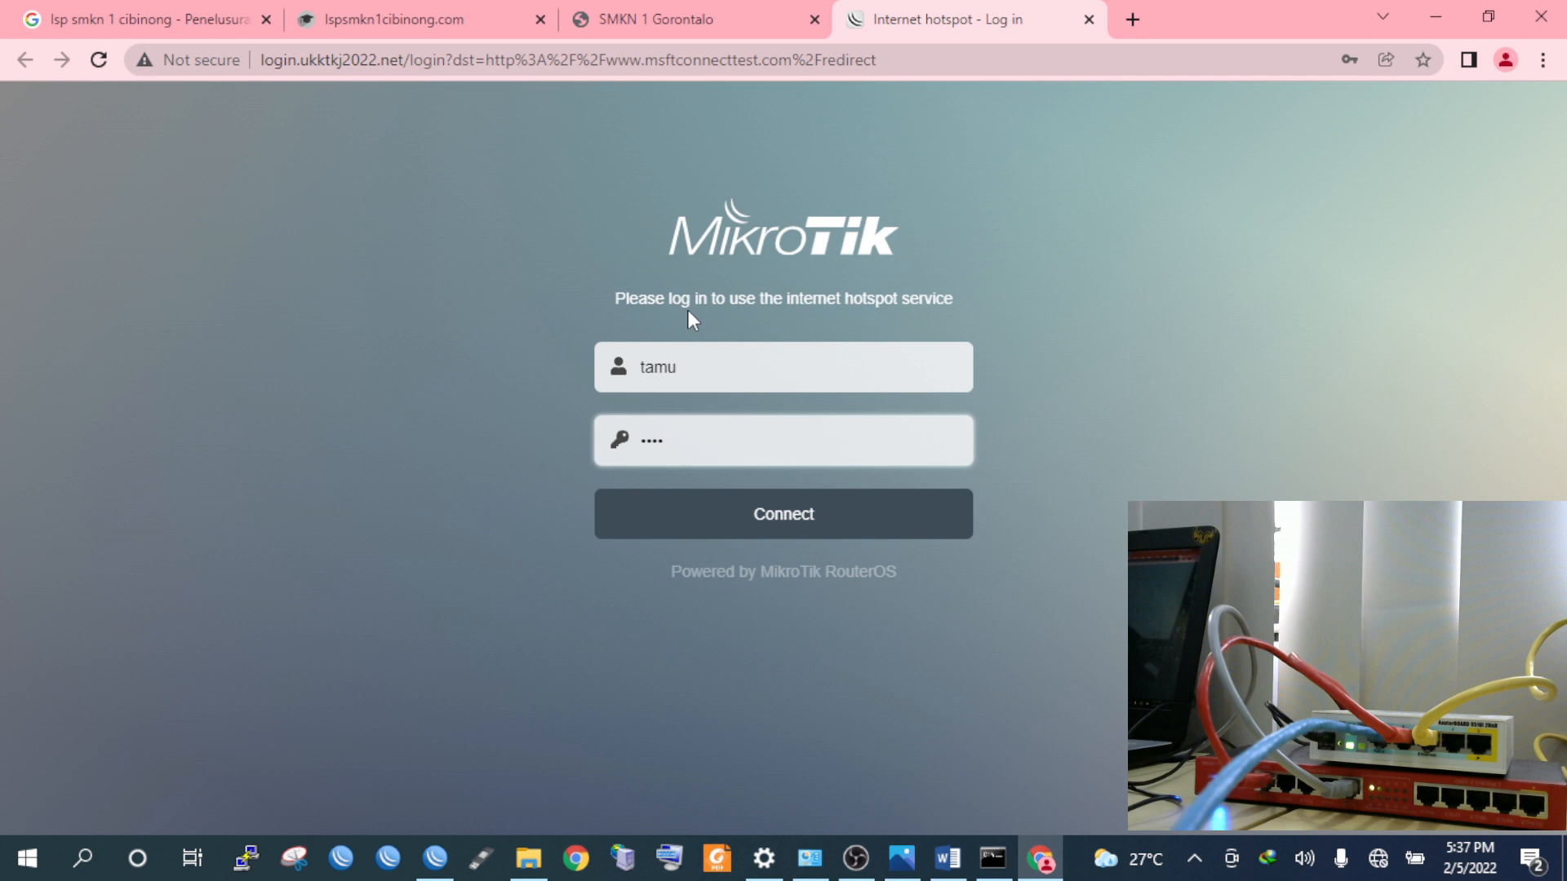
pyautogui.press('Return')
pyautogui.click(173, 12)
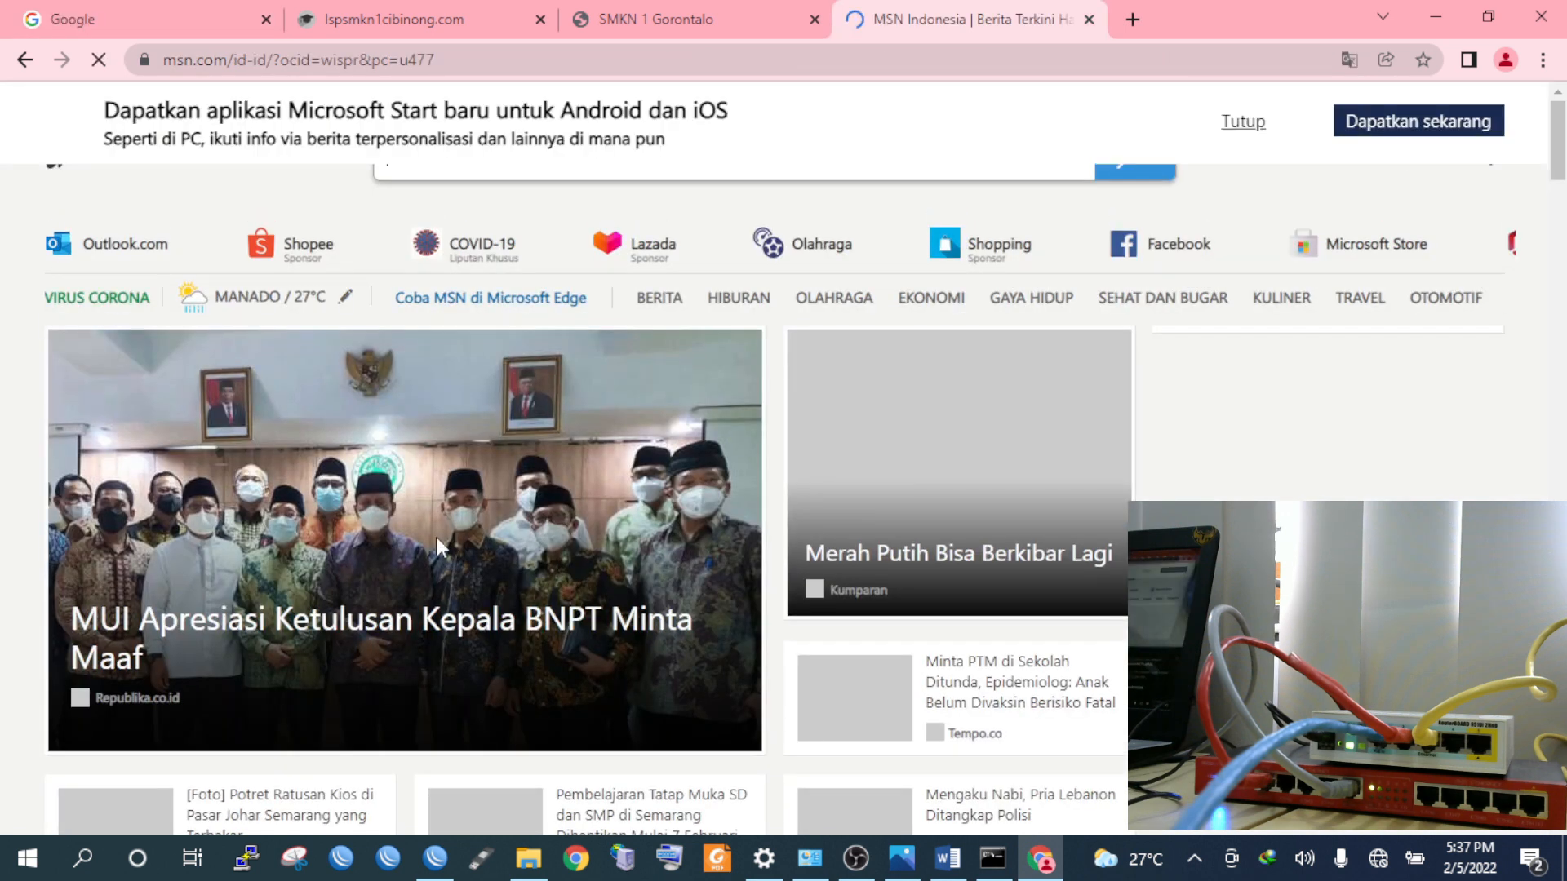
pyautogui.moveTo(422, 870)
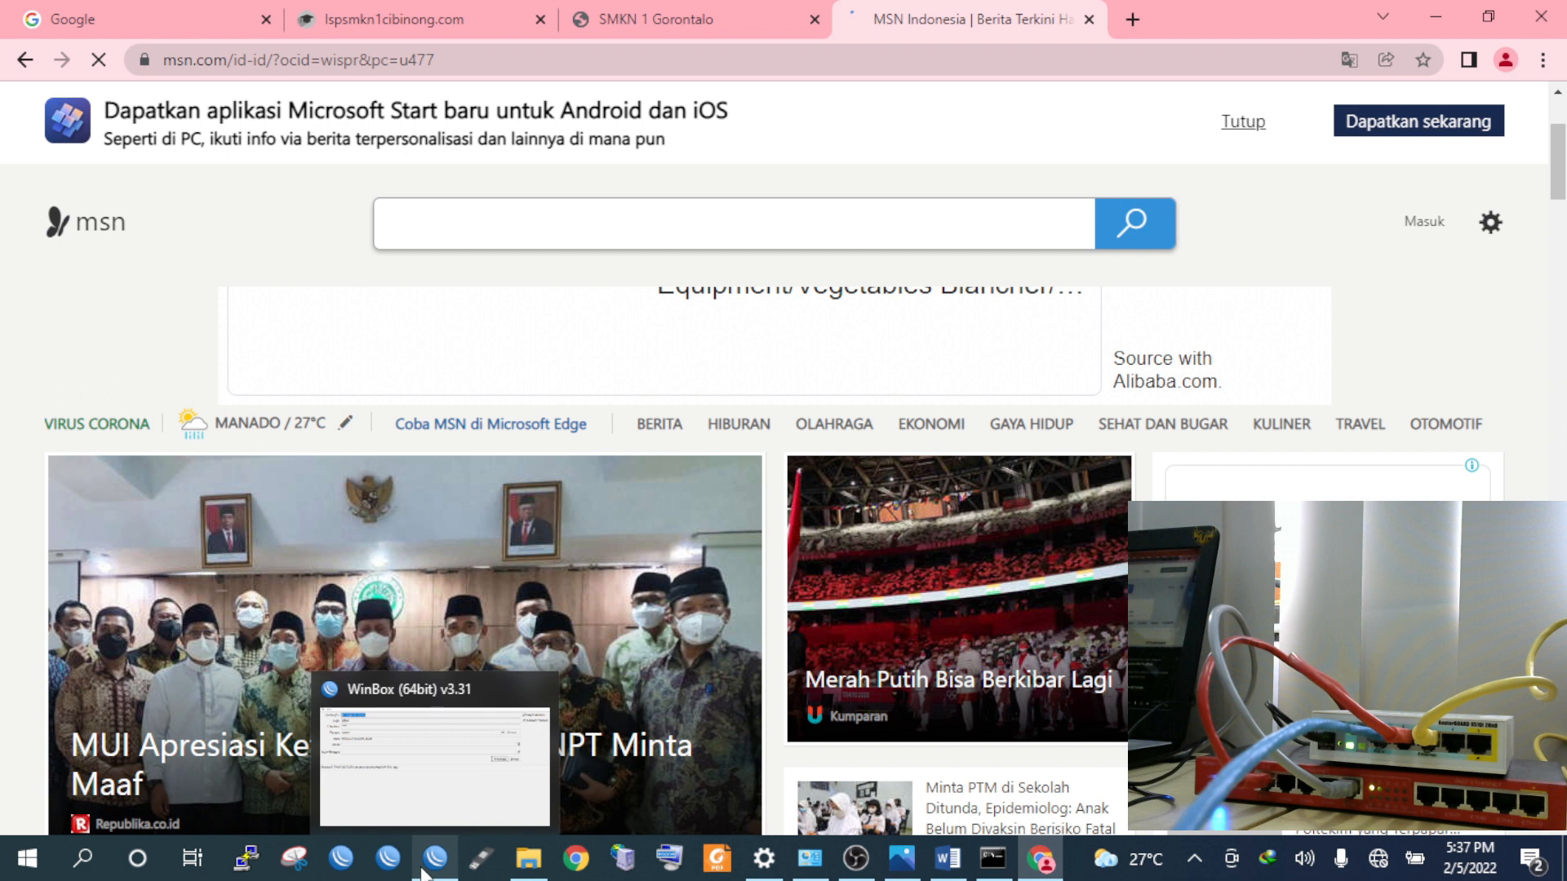
# Widen the Server and User columns in WinBox's Hotspot Active list showing the guest at 192.168.60.254
pyautogui.click(425, 870)
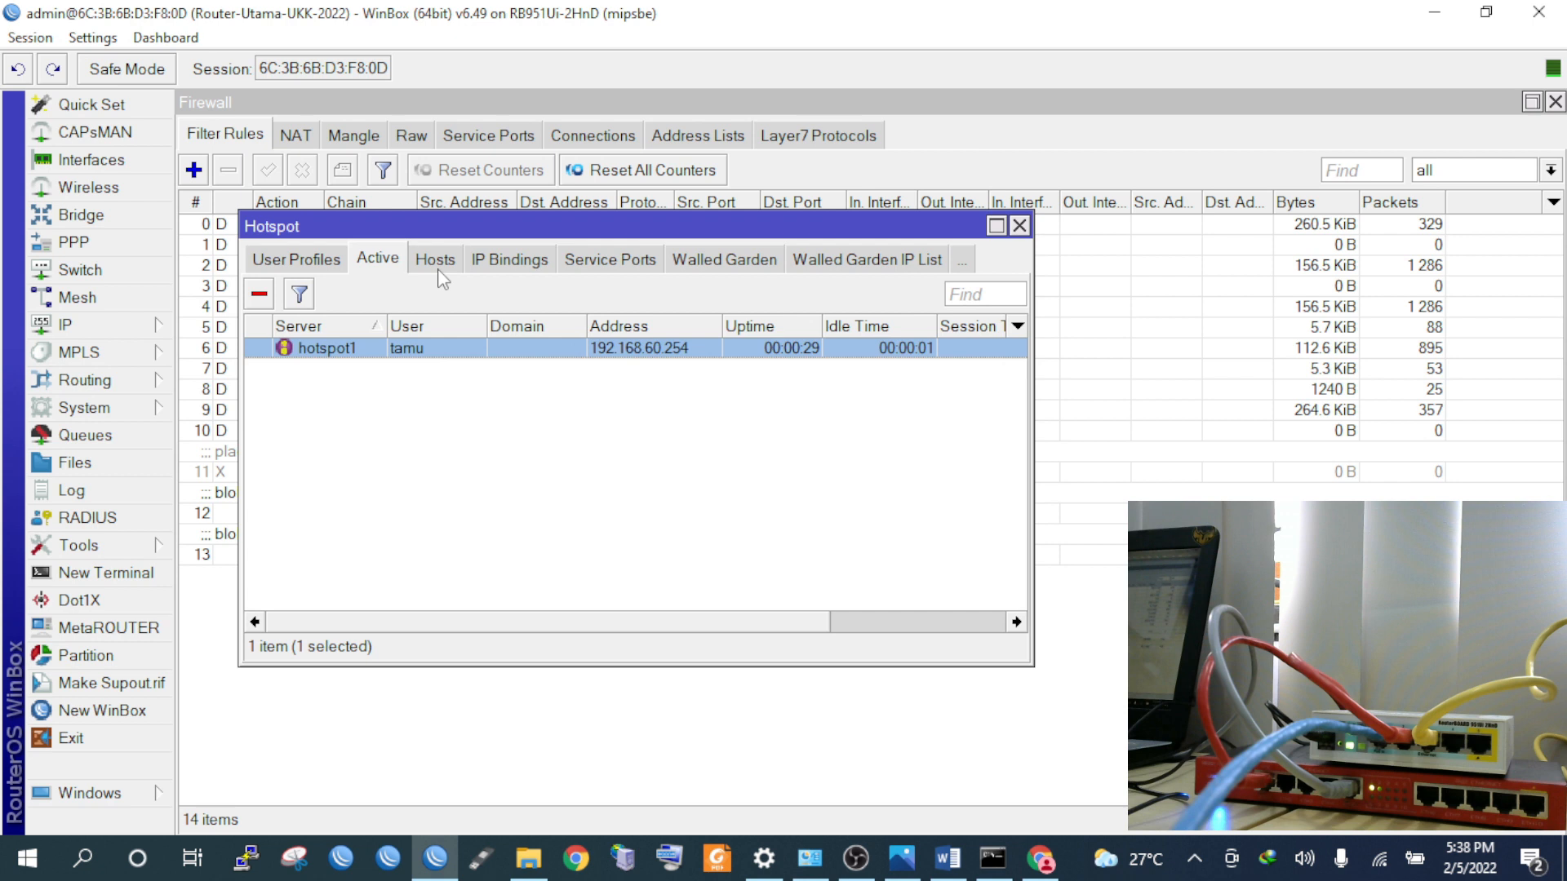
pyautogui.moveTo(387, 327); pyautogui.dragTo(429, 327)
pyautogui.moveTo(529, 327); pyautogui.dragTo(598, 326)
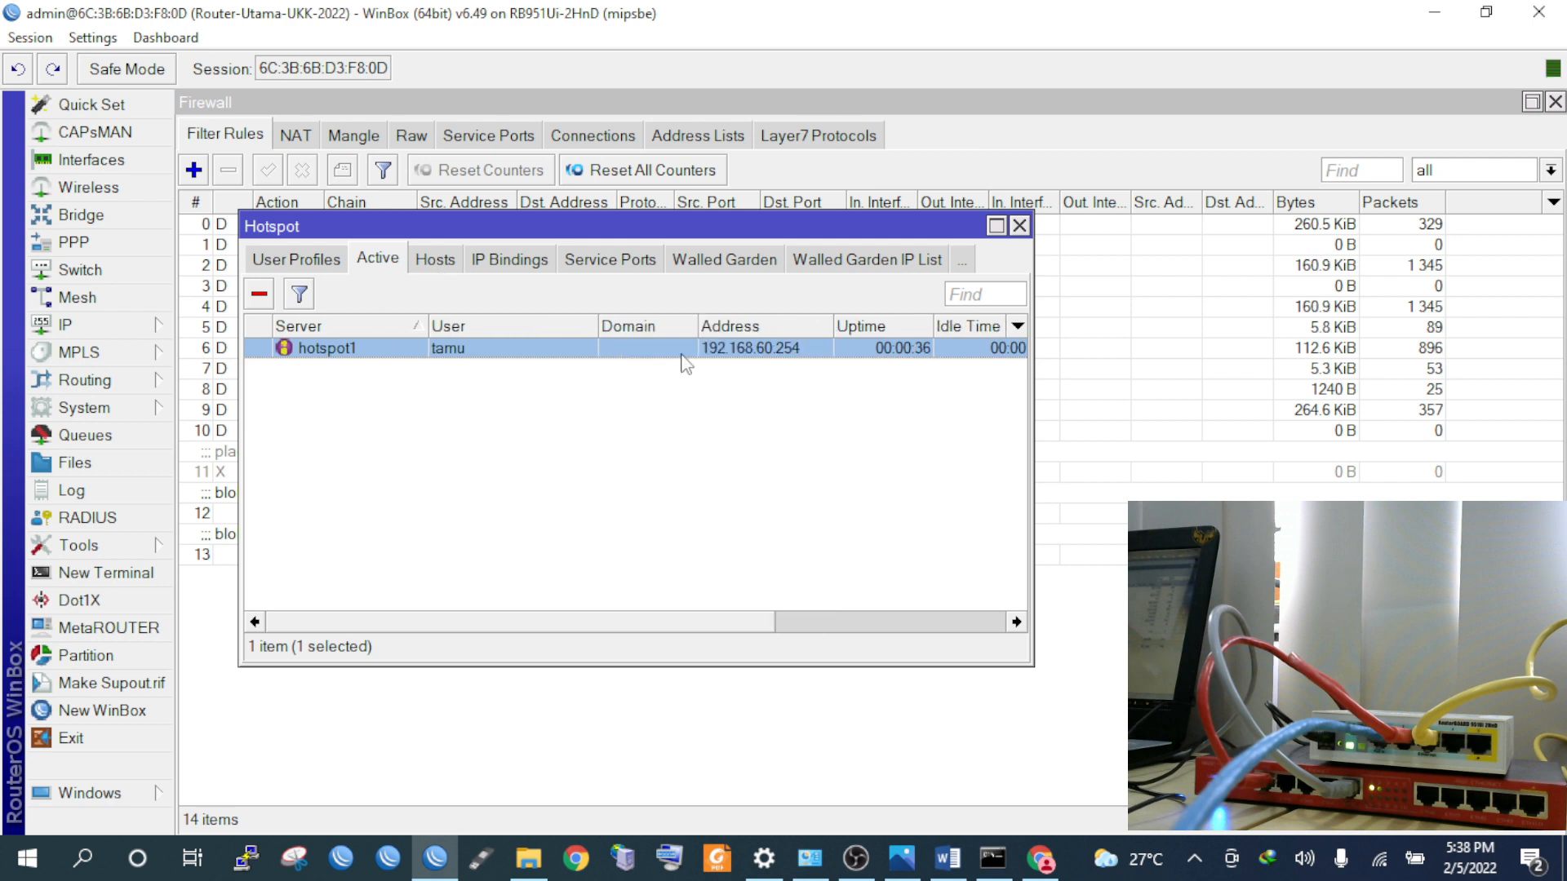